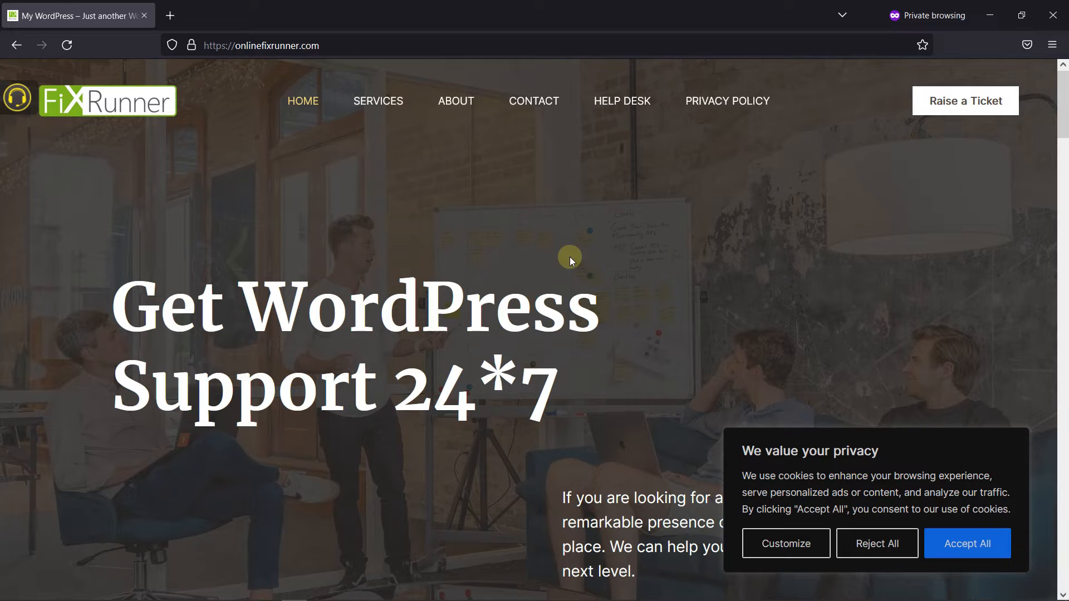
Browse the Services page and accept all cookies on the privacy notice
{"action": "left_click", "coordinate": [378, 102]}
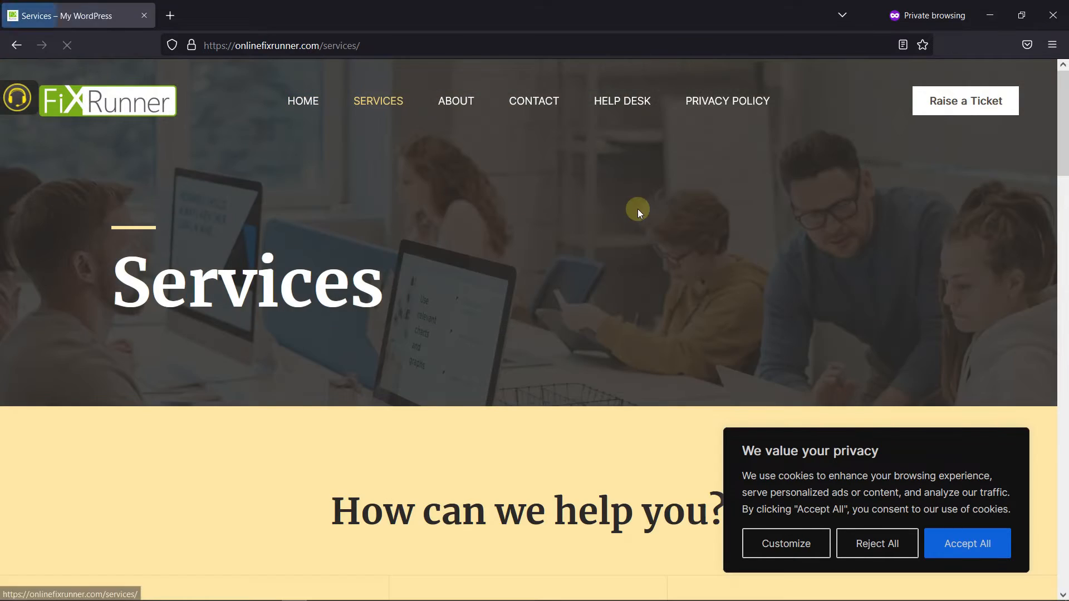
{"action": "scroll", "coordinate": [638, 209], "scroll_direction": "down", "scroll_amount": 4}
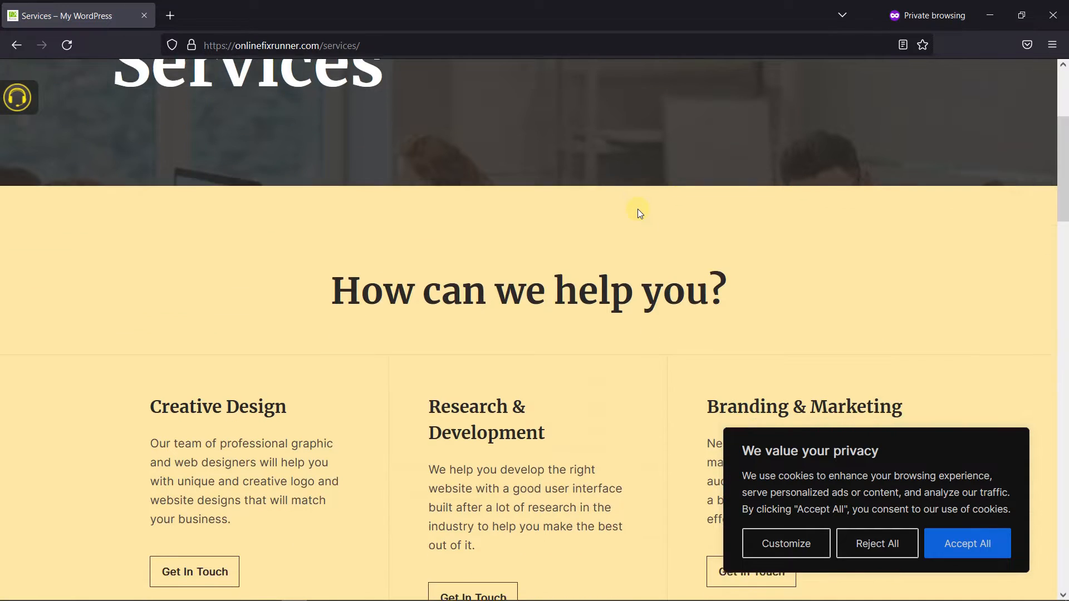
{"action": "scroll", "coordinate": [638, 211], "scroll_direction": "down", "scroll_amount": 13}
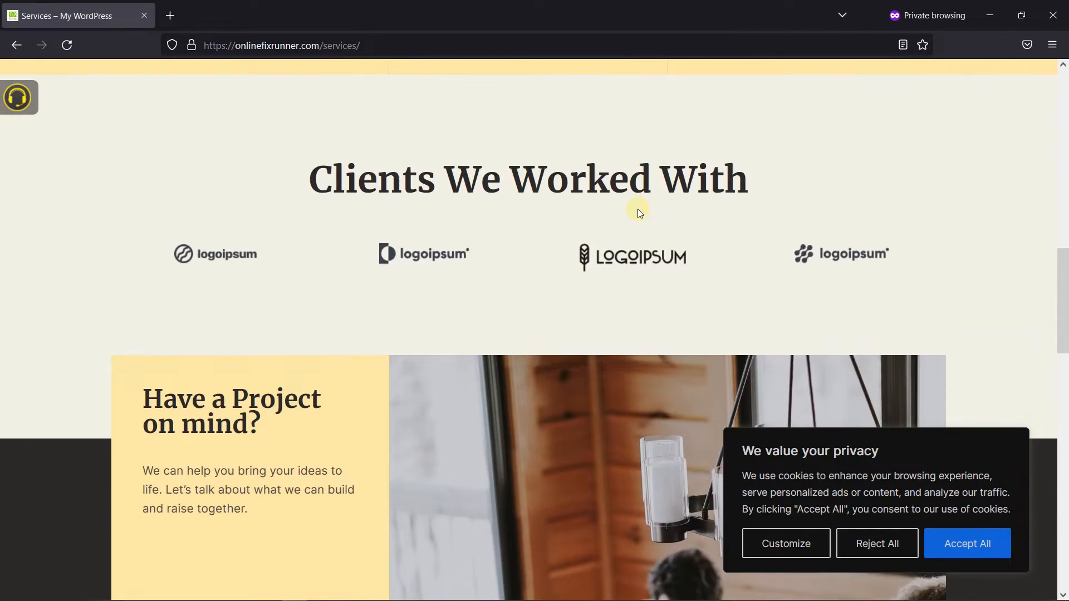
{"action": "scroll", "coordinate": [639, 212], "scroll_direction": "down", "scroll_amount": 9}
{"action": "scroll", "coordinate": [639, 213], "scroll_direction": "down", "scroll_amount": 3}
{"action": "scroll", "coordinate": [639, 212], "scroll_direction": "up", "scroll_amount": 20}
{"action": "scroll", "coordinate": [637, 209], "scroll_direction": "up", "scroll_amount": 6}
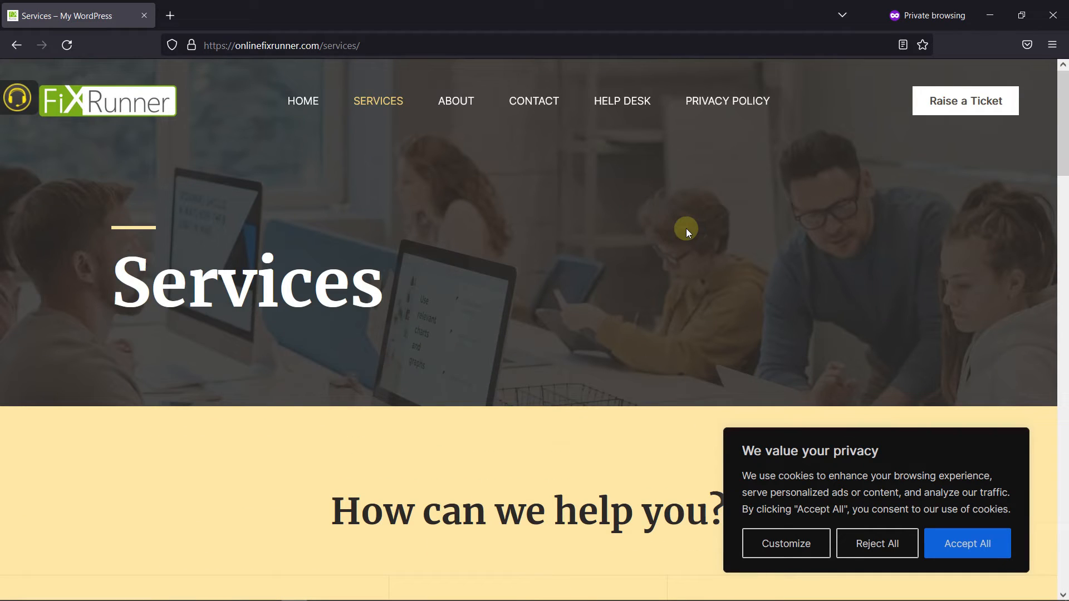
{"action": "left_click", "coordinate": [979, 539]}
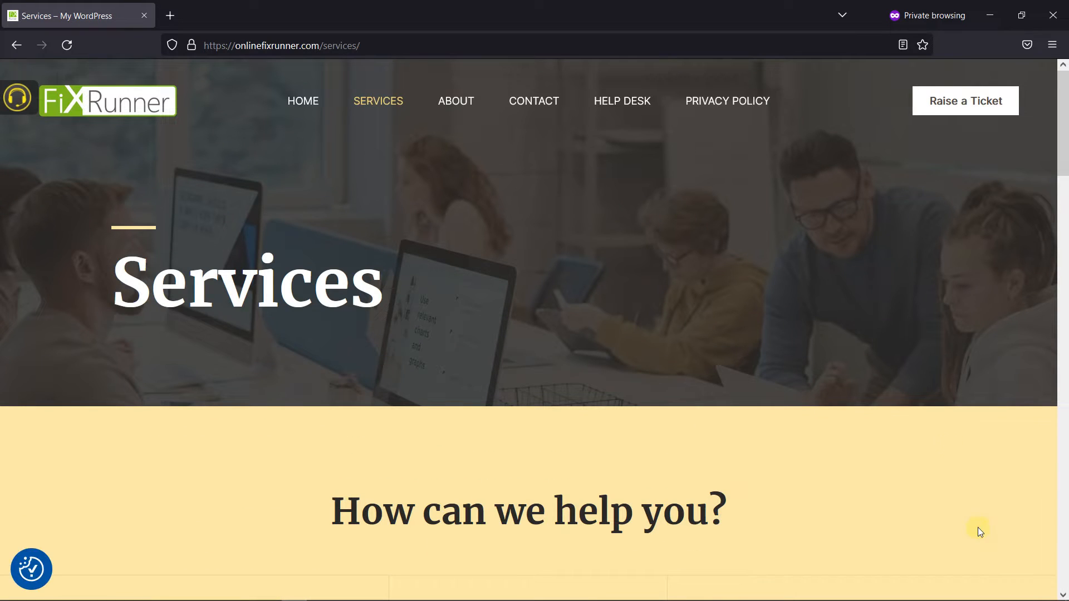
Open the About page and scroll through its content
{"action": "left_click", "coordinate": [469, 106]}
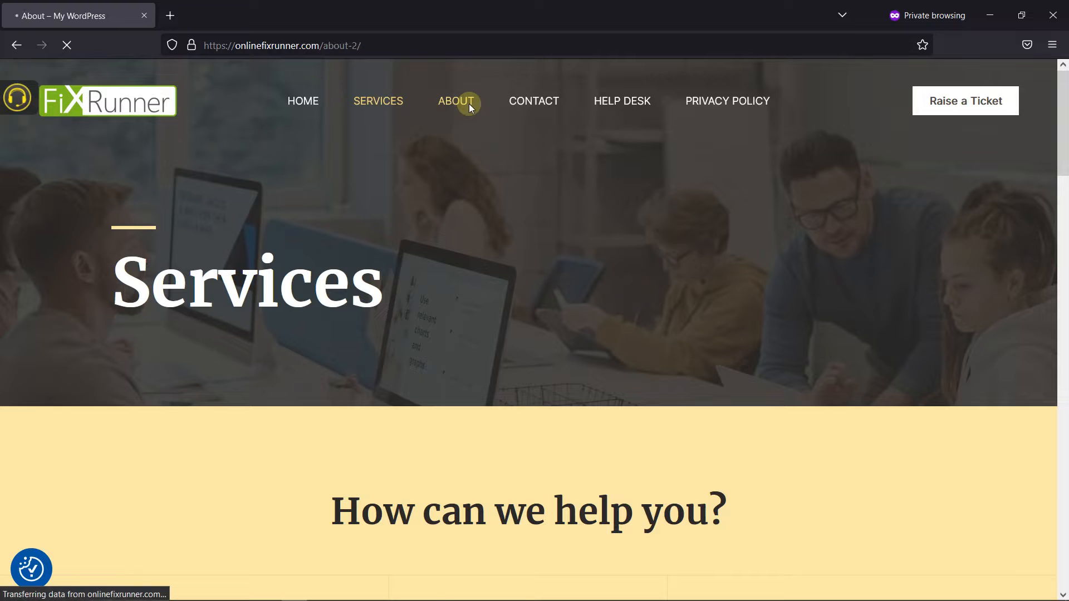
{"action": "scroll", "coordinate": [470, 108], "scroll_direction": "down", "scroll_amount": 8}
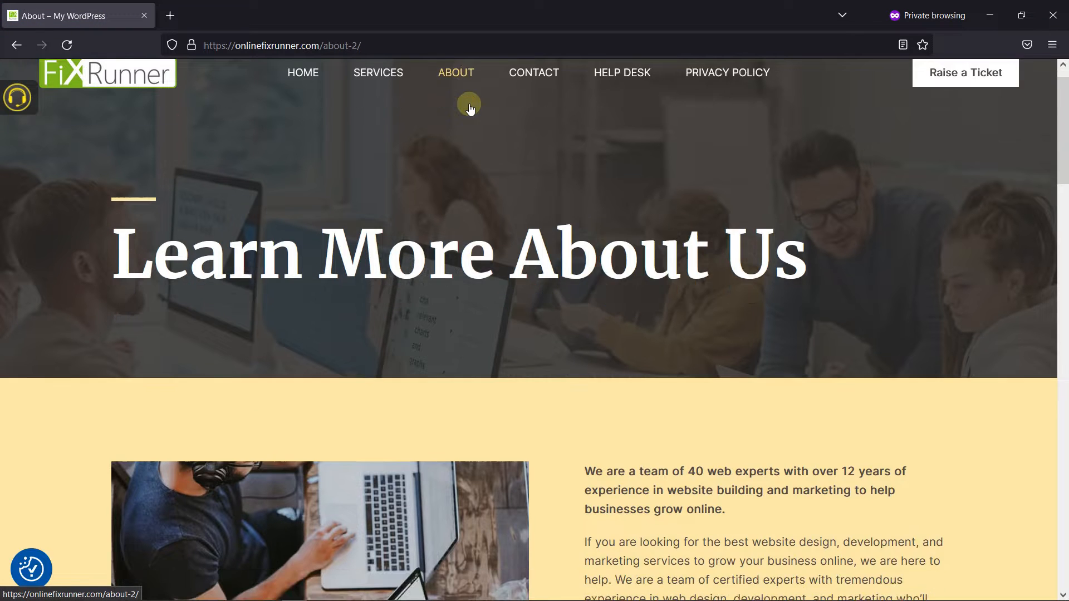
{"action": "scroll", "coordinate": [470, 108], "scroll_direction": "down", "scroll_amount": 5}
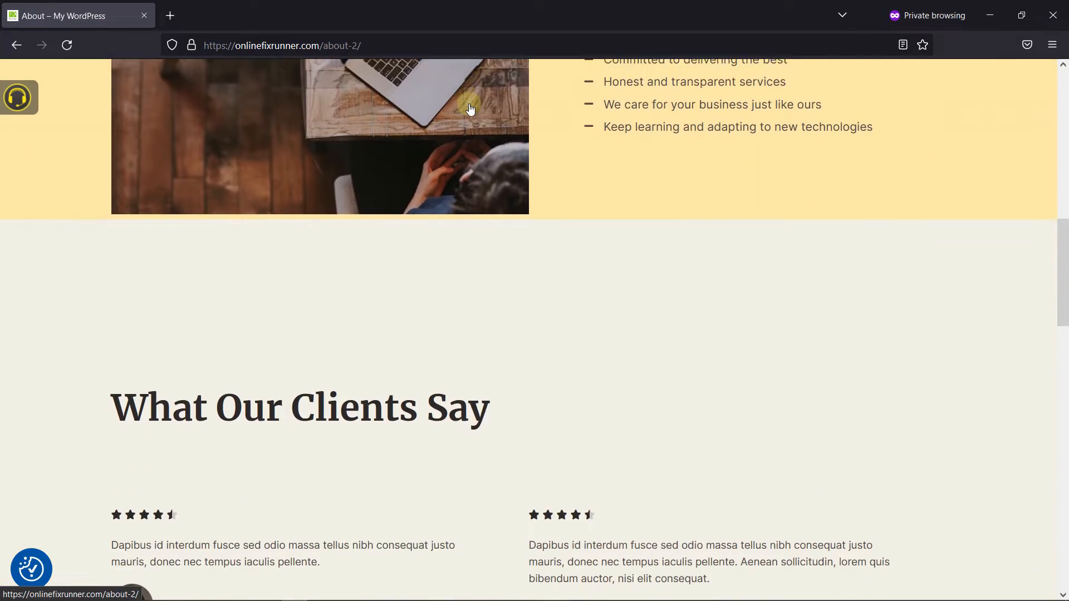
{"action": "scroll", "coordinate": [469, 108], "scroll_direction": "down", "scroll_amount": 3}
{"action": "scroll", "coordinate": [470, 108], "scroll_direction": "down", "scroll_amount": 12}
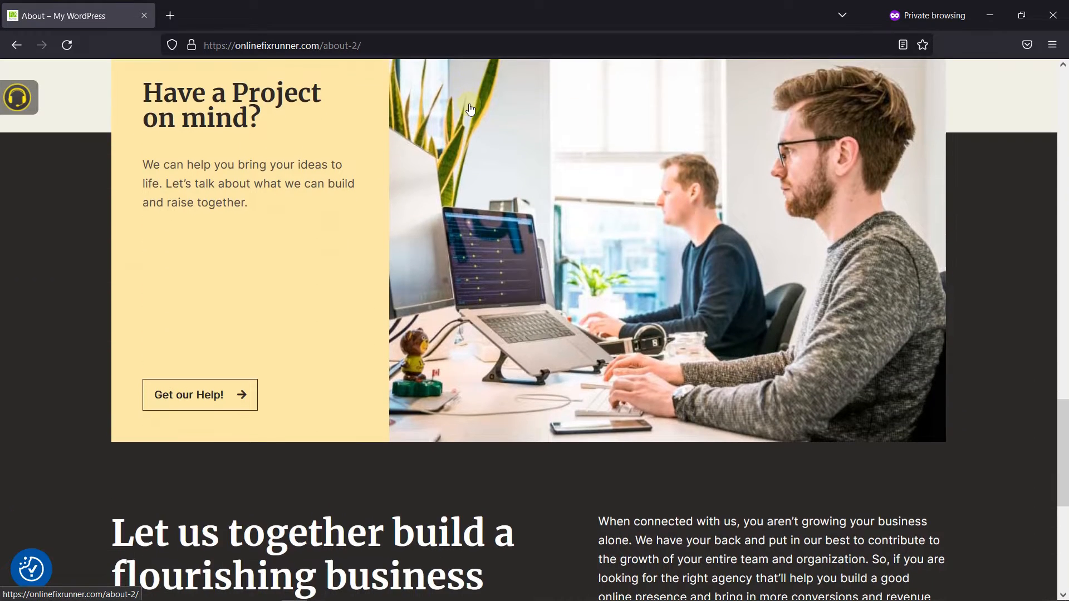
{"action": "scroll", "coordinate": [470, 109], "scroll_direction": "up", "scroll_amount": 20}
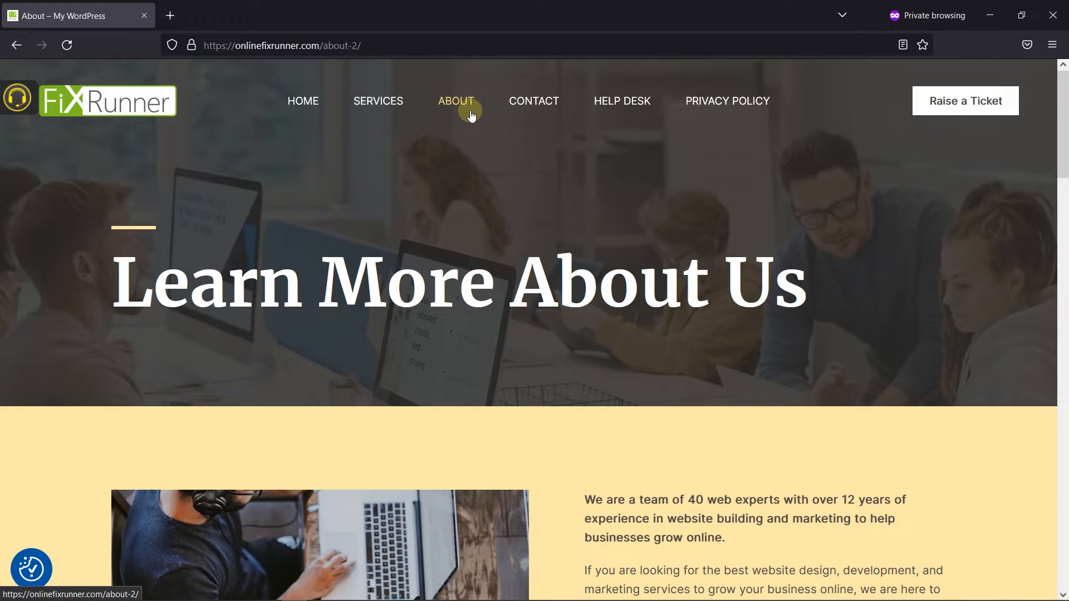
Open the Contact page and scroll through it
{"action": "left_click", "coordinate": [525, 108]}
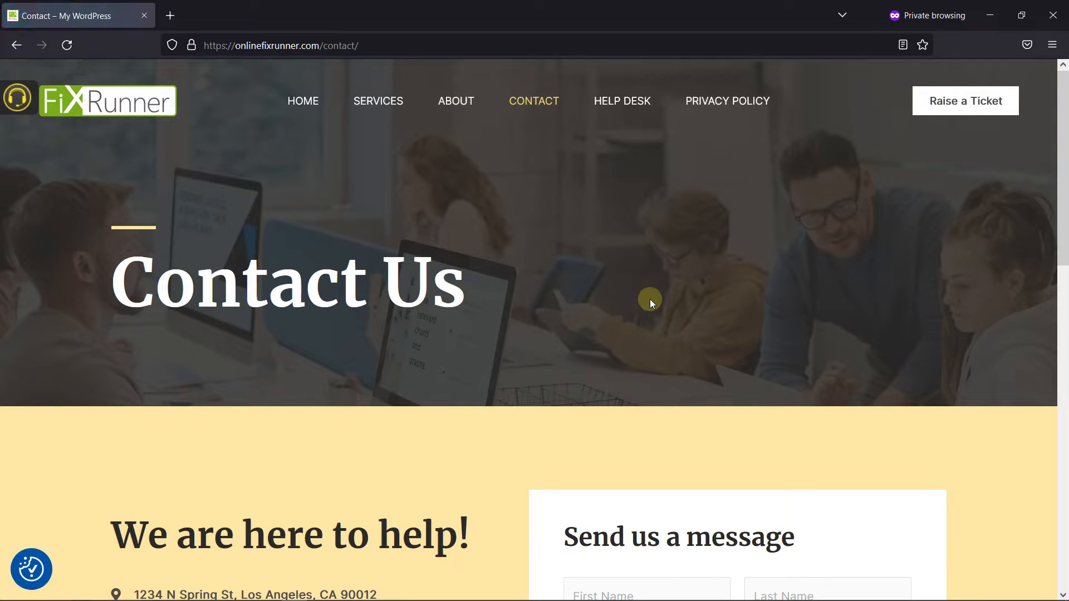
{"action": "scroll", "coordinate": [649, 299], "scroll_direction": "down", "scroll_amount": 10}
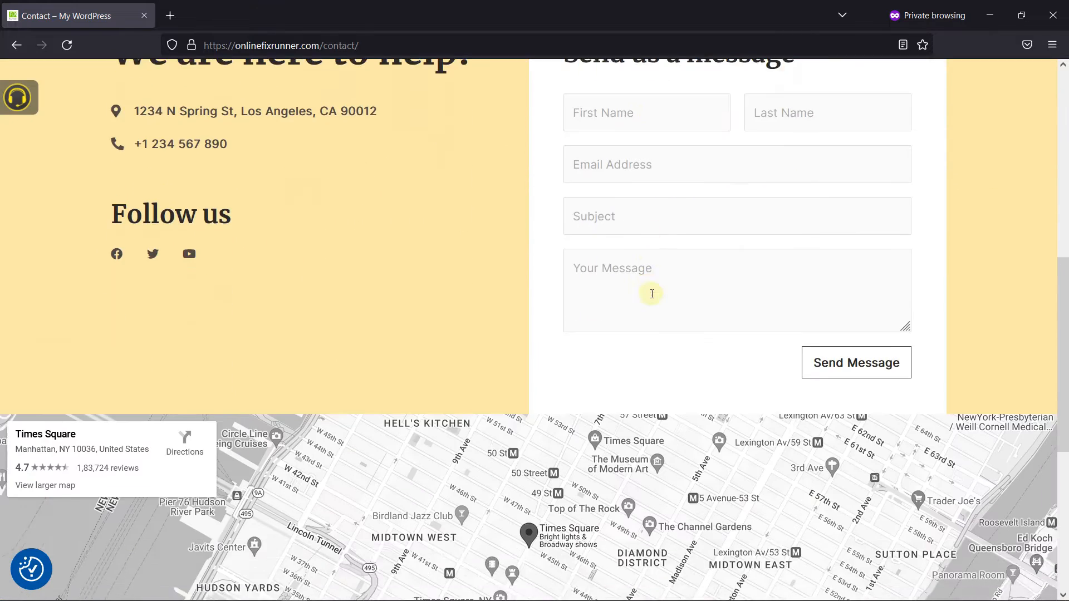
{"action": "scroll", "coordinate": [652, 294], "scroll_direction": "down", "scroll_amount": 2}
{"action": "scroll", "coordinate": [652, 294], "scroll_direction": "up", "scroll_amount": 10}
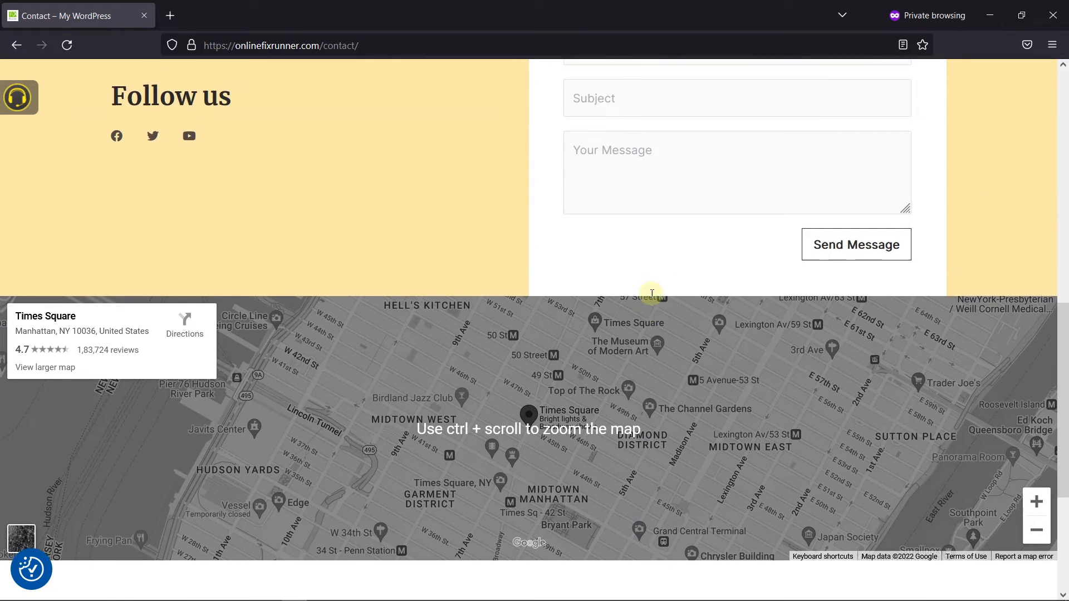
{"action": "scroll", "coordinate": [652, 294], "scroll_direction": "up", "scroll_amount": 2}
{"action": "scroll", "coordinate": [650, 292], "scroll_direction": "down", "scroll_amount": 3}
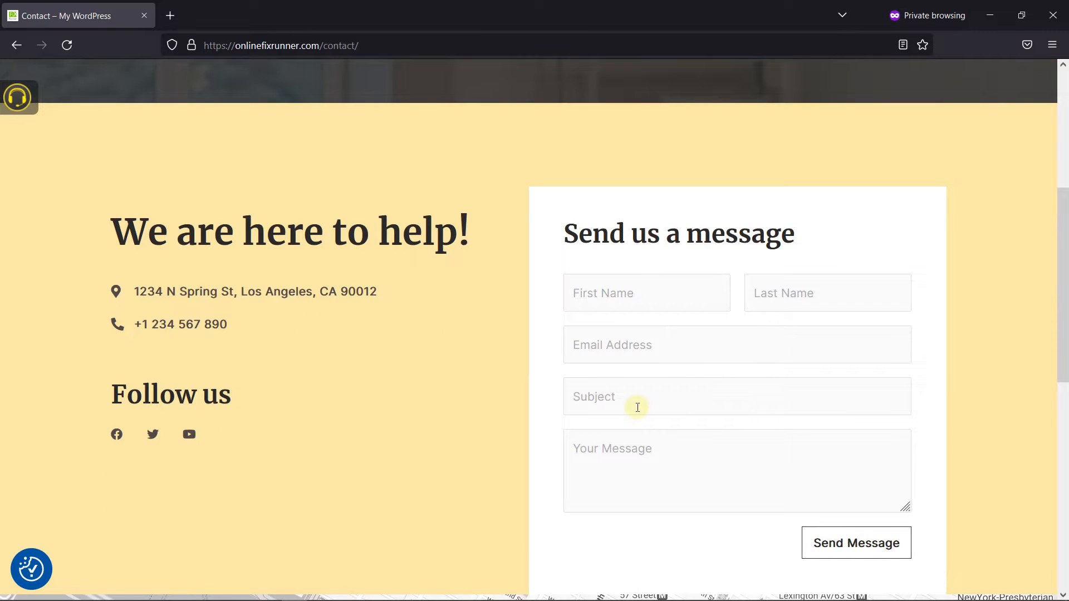
{"action": "scroll", "coordinate": [638, 407], "scroll_direction": "up", "scroll_amount": 5}
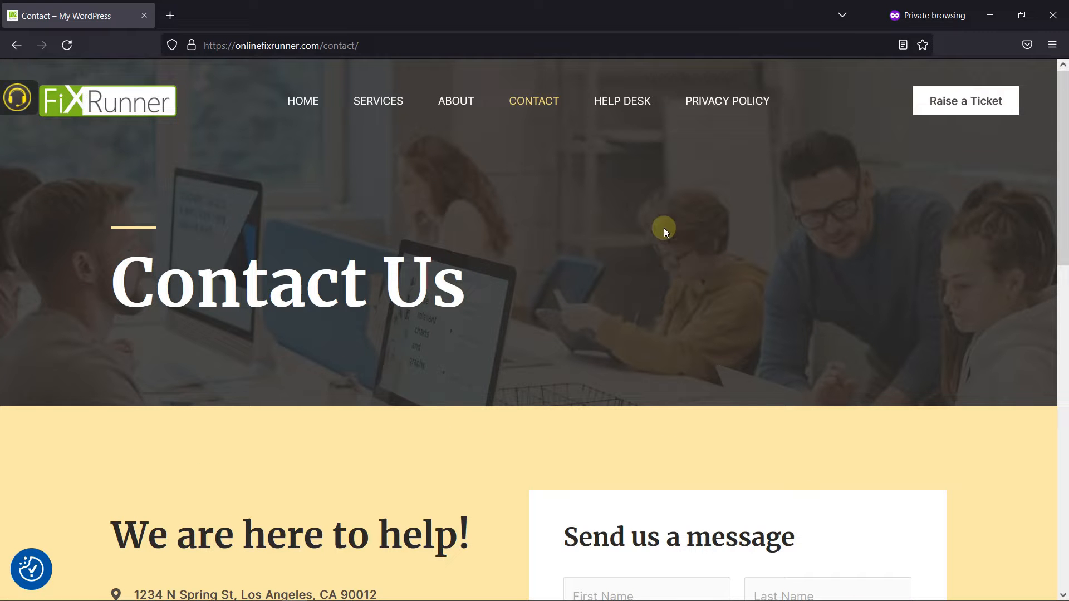
Look over the Help Desk page, then review the Privacy Policy page
{"action": "left_click", "coordinate": [609, 105]}
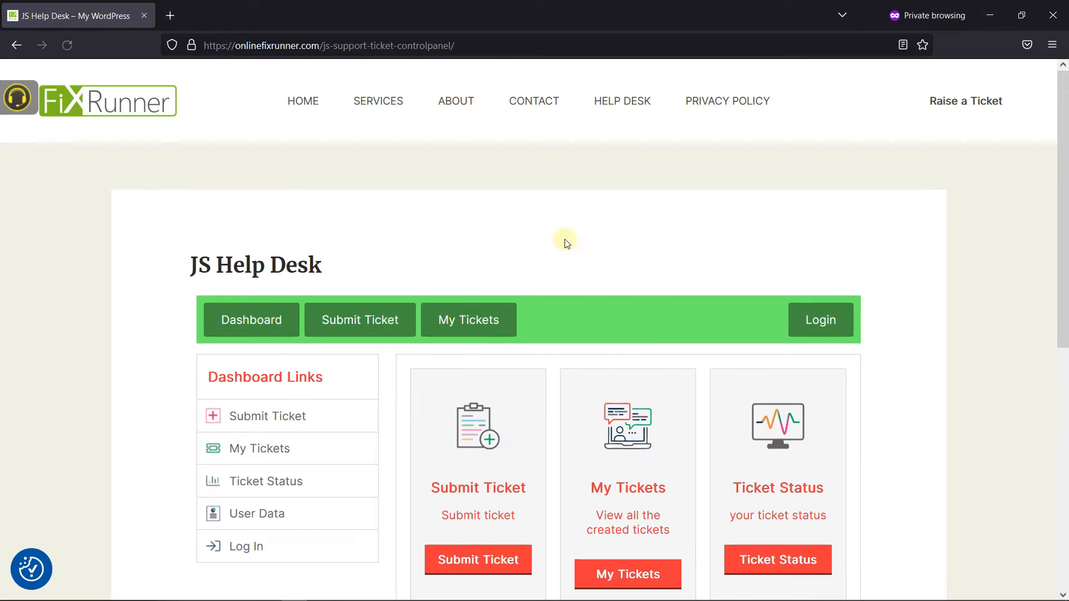
{"action": "scroll", "coordinate": [587, 298], "scroll_direction": "down", "scroll_amount": 2}
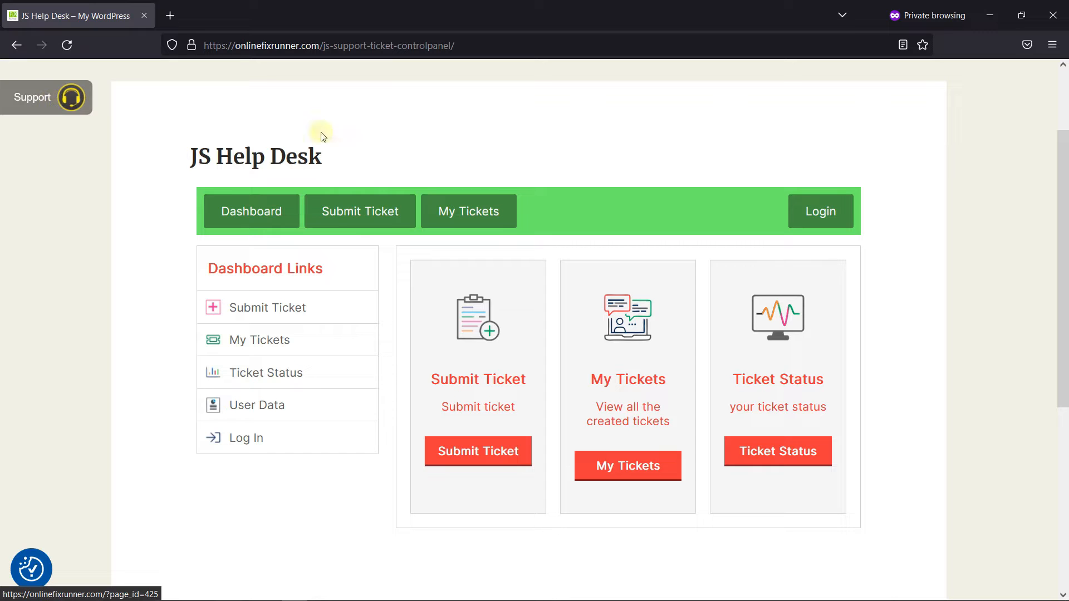
{"action": "scroll", "coordinate": [583, 200], "scroll_direction": "up", "scroll_amount": 2}
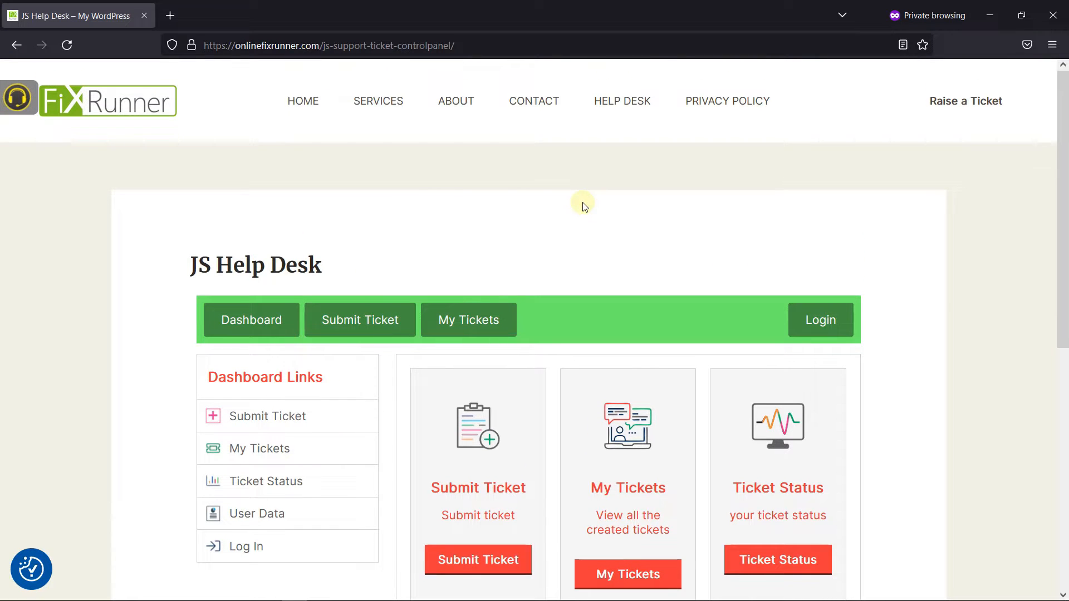
{"action": "left_click", "coordinate": [742, 118]}
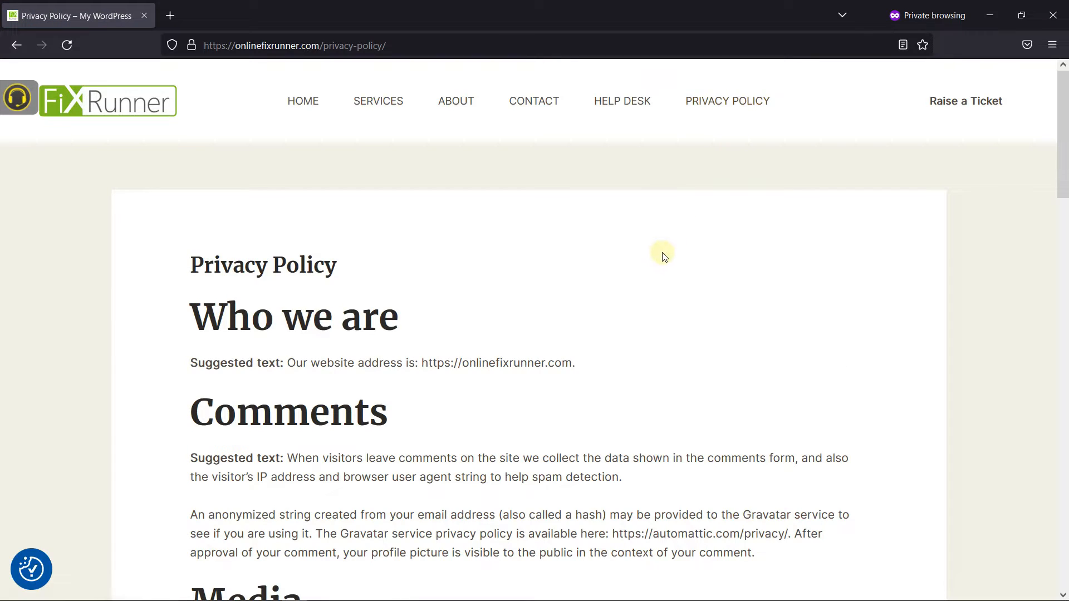
{"action": "scroll", "coordinate": [665, 255], "scroll_direction": "down", "scroll_amount": 10}
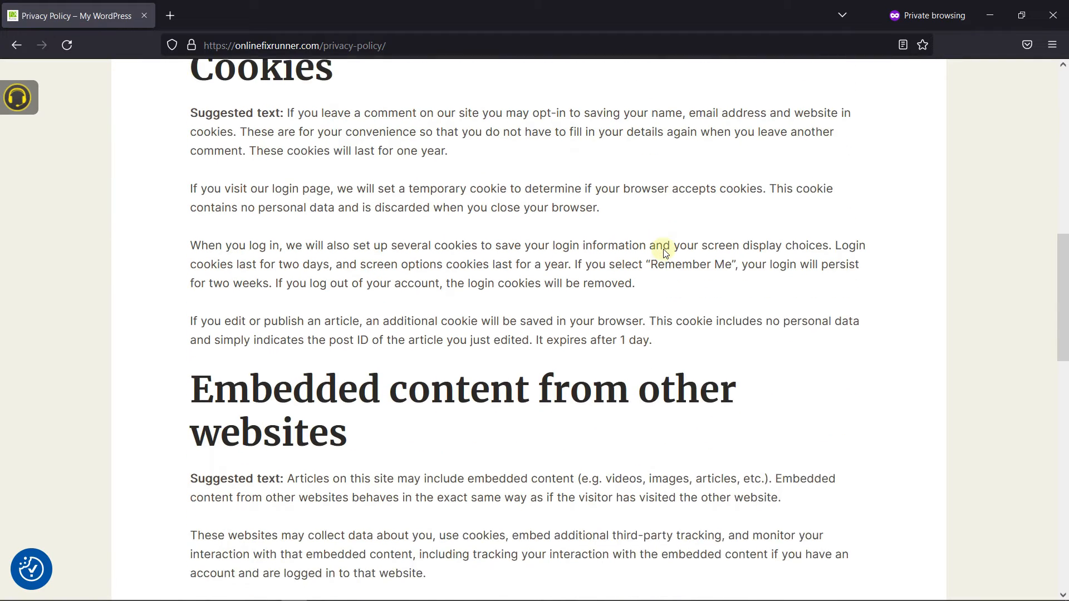
{"action": "scroll", "coordinate": [664, 253], "scroll_direction": "down", "scroll_amount": 2}
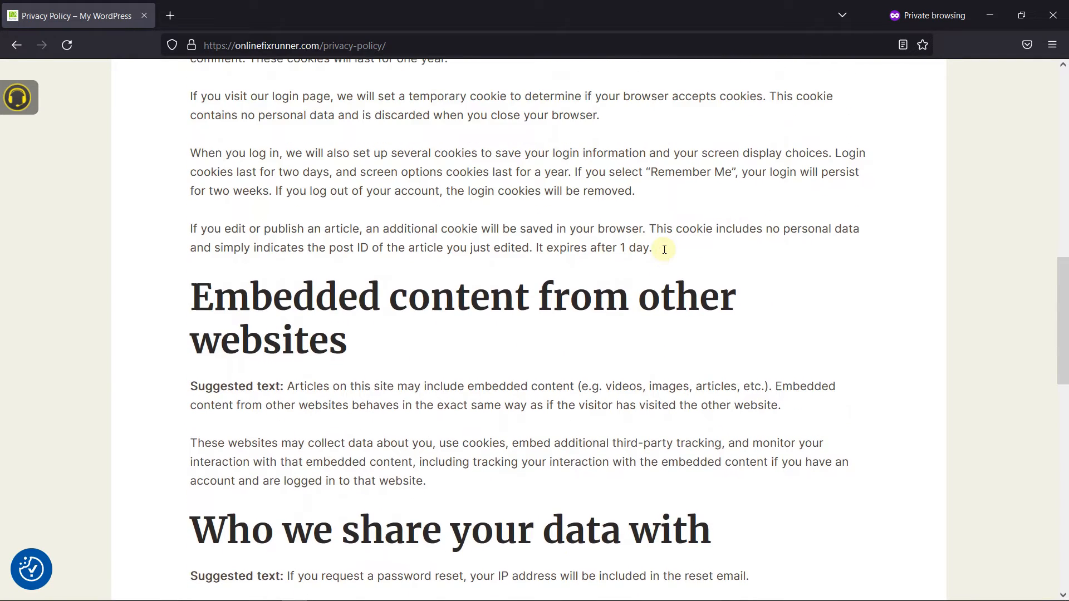
{"action": "scroll", "coordinate": [665, 251], "scroll_direction": "up", "scroll_amount": 12}
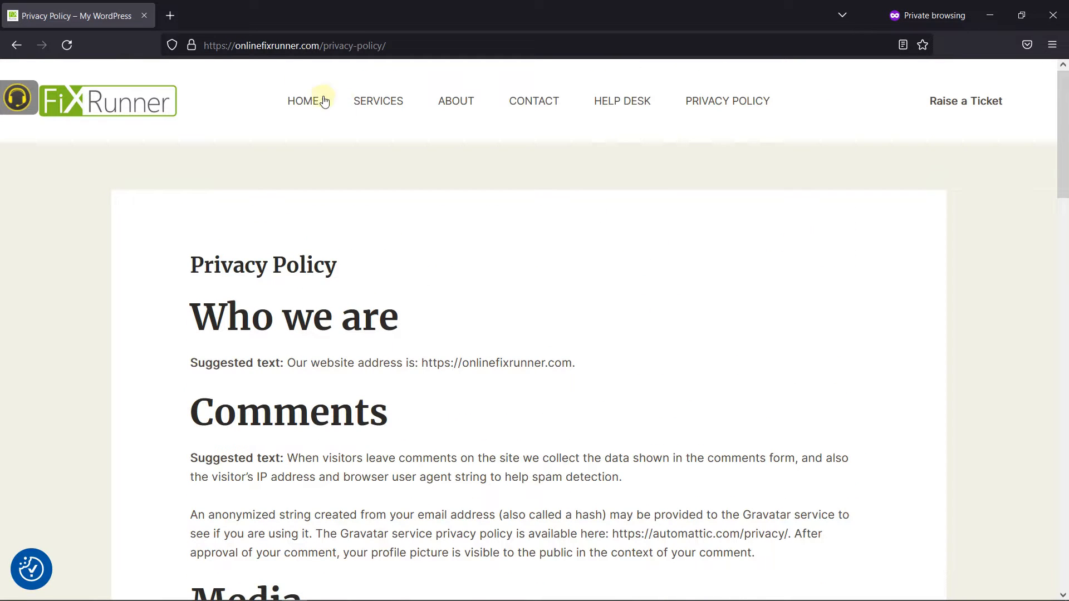
Return to the site's home page, then focus the domain search box in FixRunner's WordPress website guide
{"action": "left_click", "coordinate": [303, 99]}
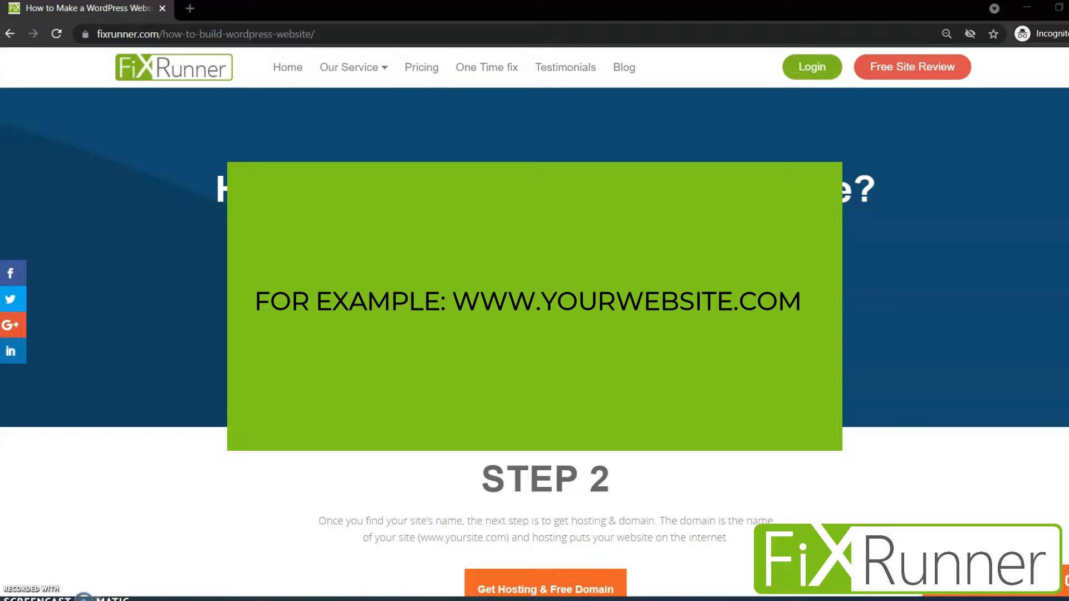
{"action": "left_click", "coordinate": [483, 380]}
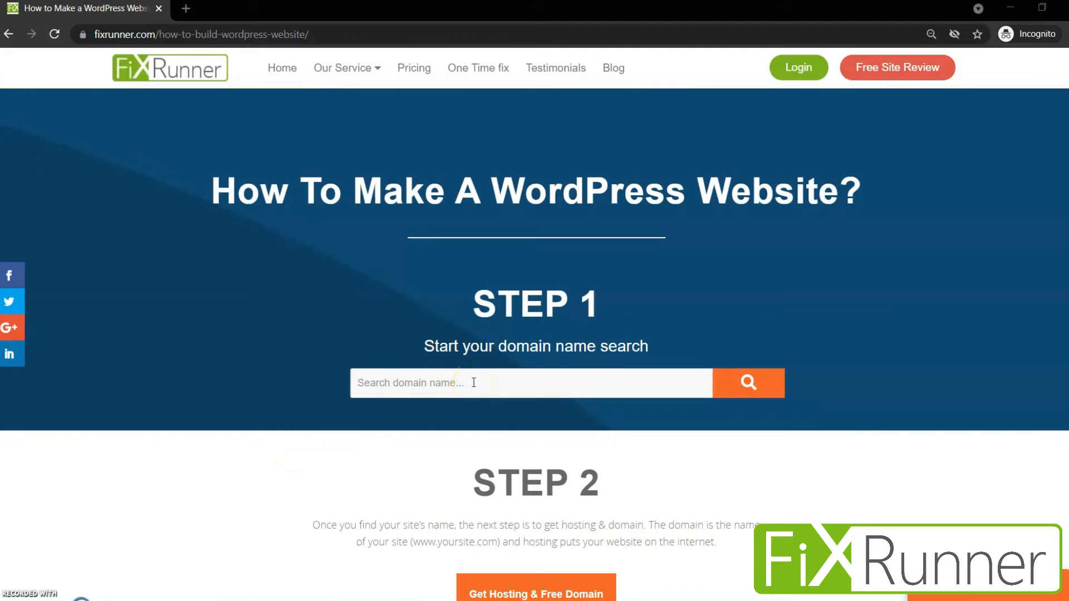
Search for onlinefixrunner.com in the Step 1 box and confirm it's available
{"action": "type", "text": "on"}
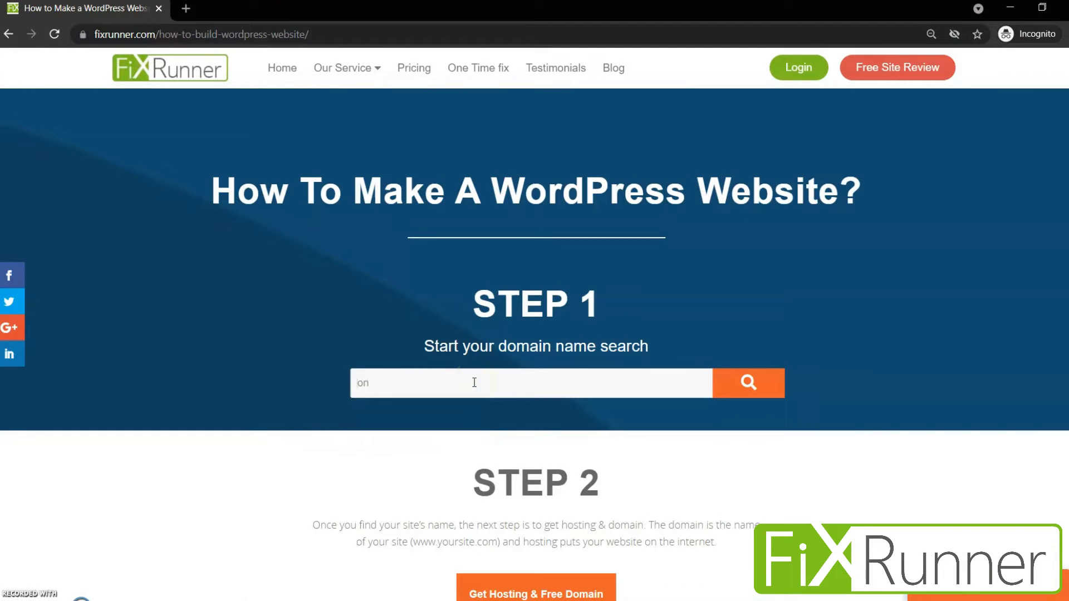
{"action": "type", "text": "linefixrunner.com"}
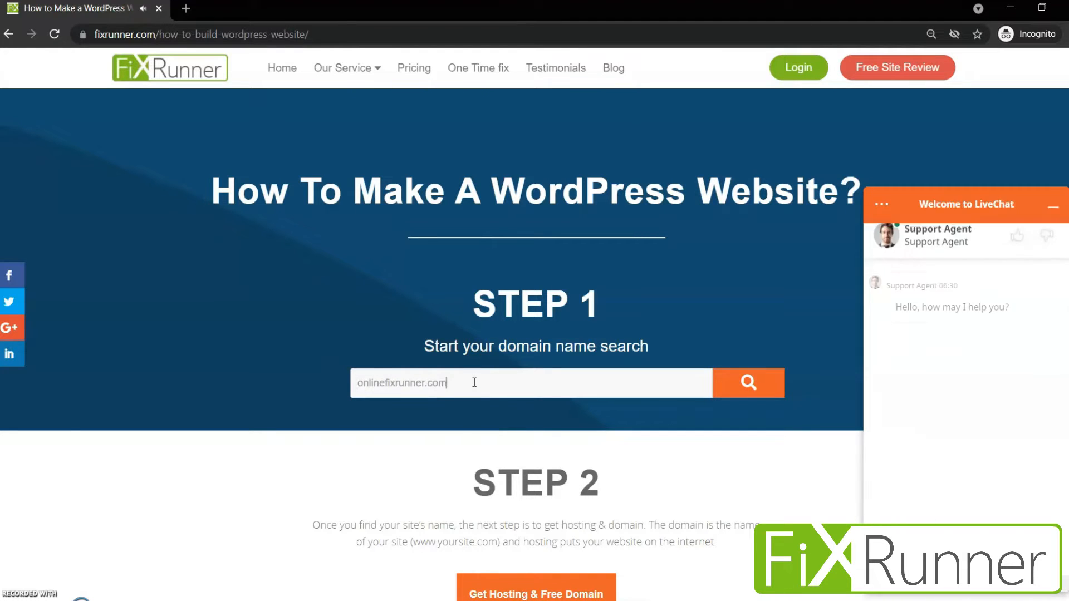
{"action": "left_click", "coordinate": [1054, 206]}
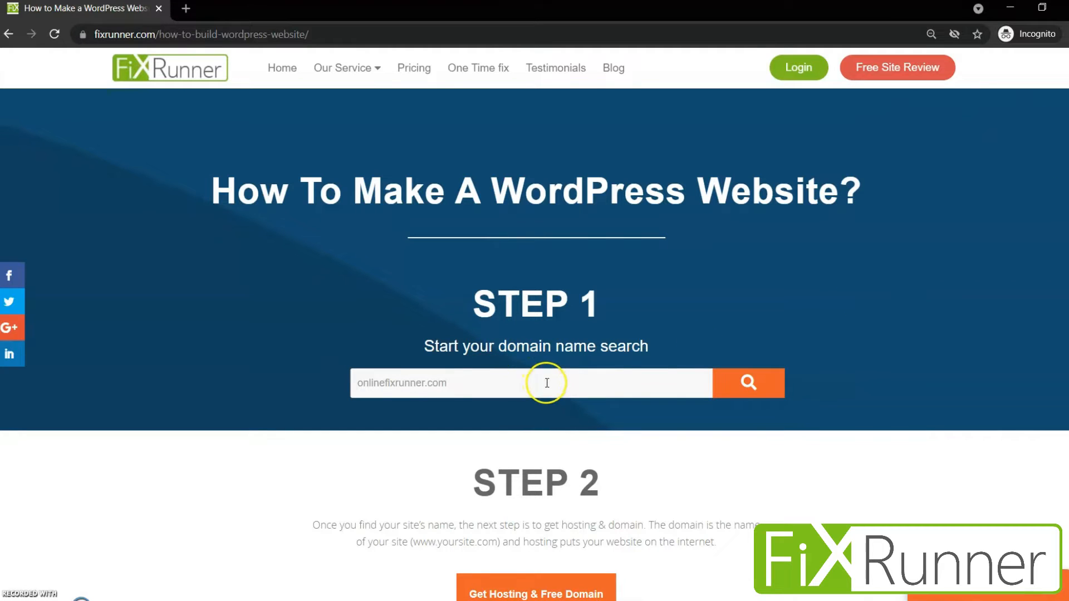
{"action": "left_click", "coordinate": [744, 385]}
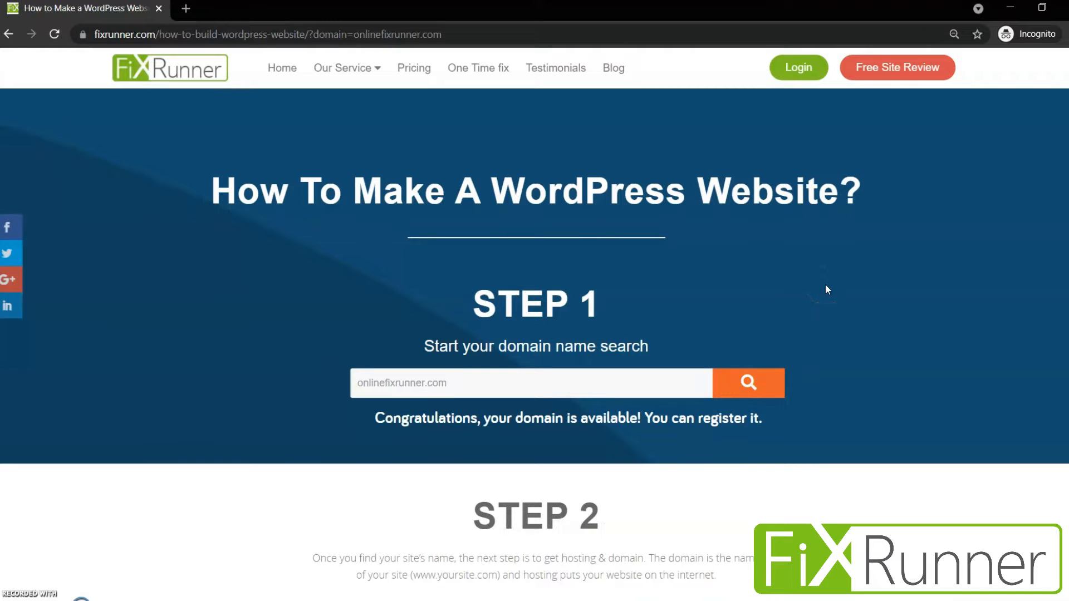
{"action": "scroll", "coordinate": [821, 281], "scroll_direction": "down", "scroll_amount": 1}
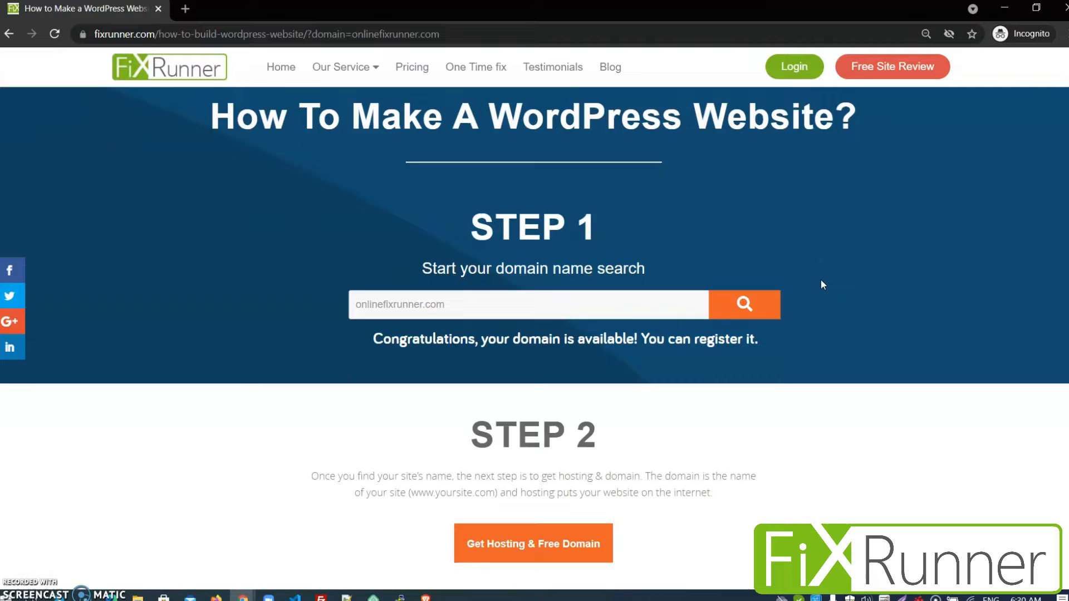
{"action": "scroll", "coordinate": [822, 284], "scroll_direction": "down", "scroll_amount": 2}
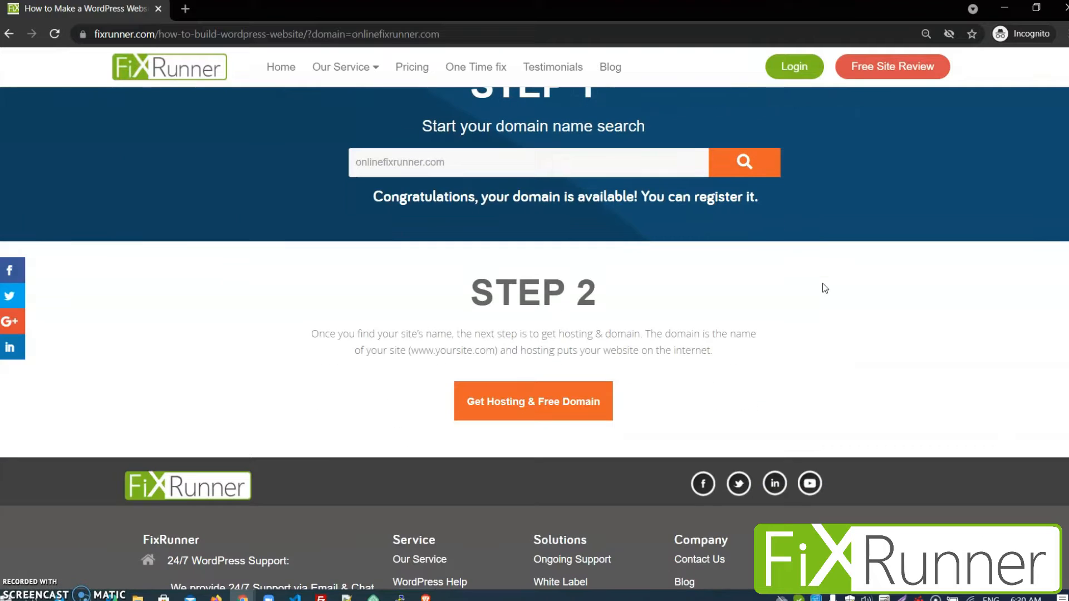
Follow the hosting offer to SiteGround and compare the StartUp, GrowBig and GoGeek plans
{"action": "left_click", "coordinate": [529, 402]}
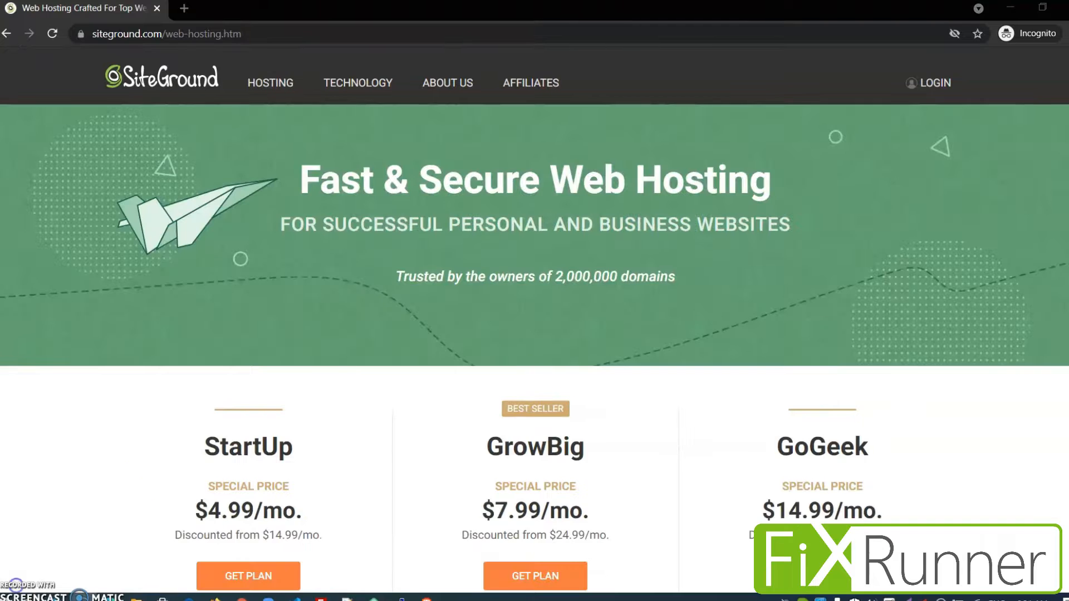
{"action": "scroll", "coordinate": [534, 321], "scroll_direction": "down", "scroll_amount": 2}
{"action": "scroll", "coordinate": [535, 321], "scroll_direction": "down", "scroll_amount": 3}
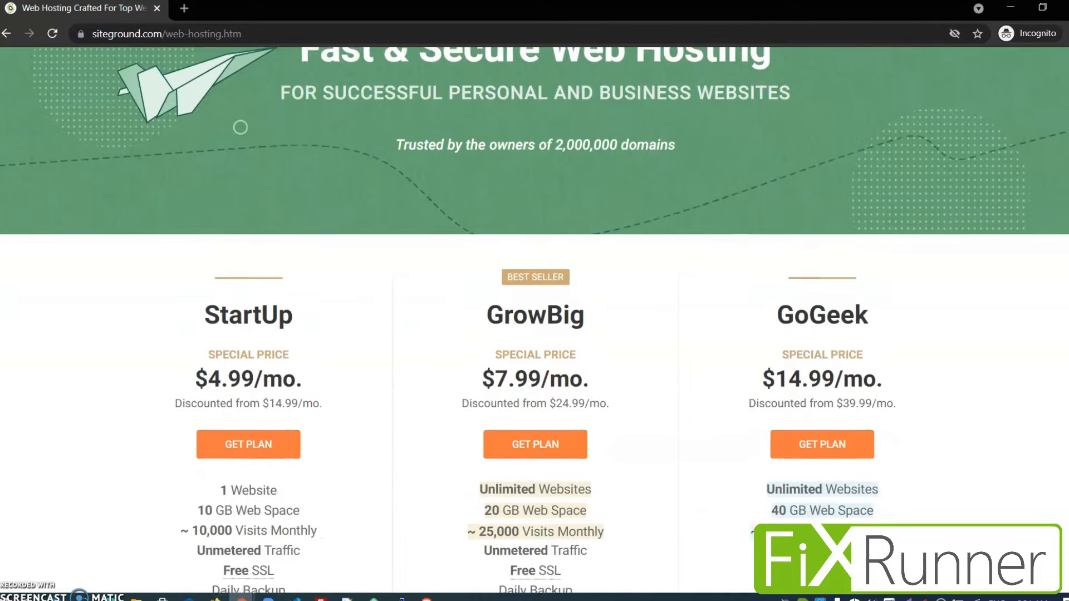
{"action": "scroll", "coordinate": [534, 320], "scroll_direction": "down", "scroll_amount": 3}
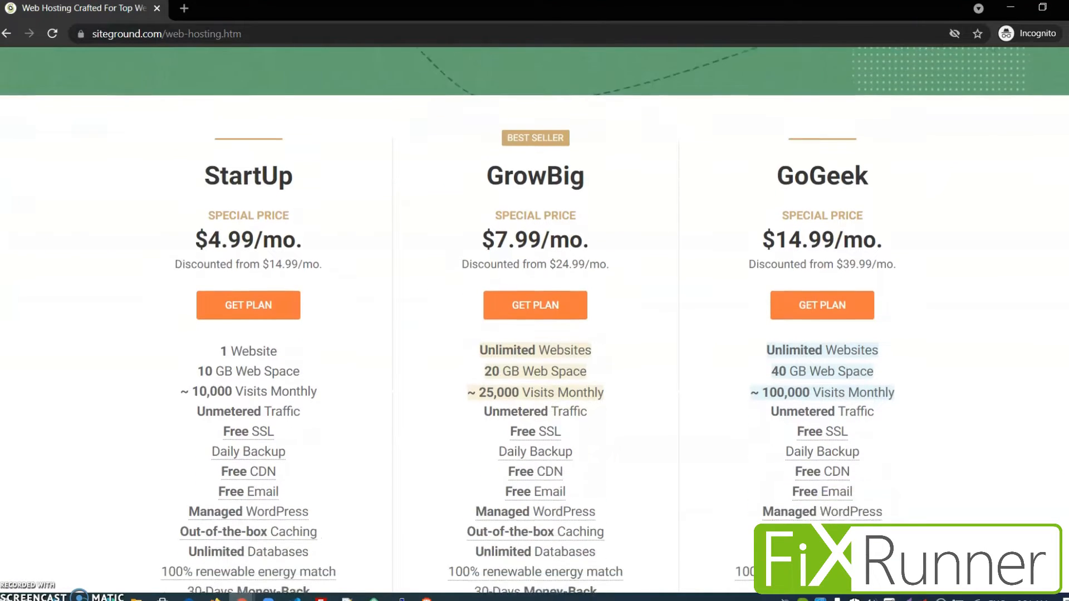
{"action": "scroll", "coordinate": [534, 320], "scroll_direction": "down", "scroll_amount": 1}
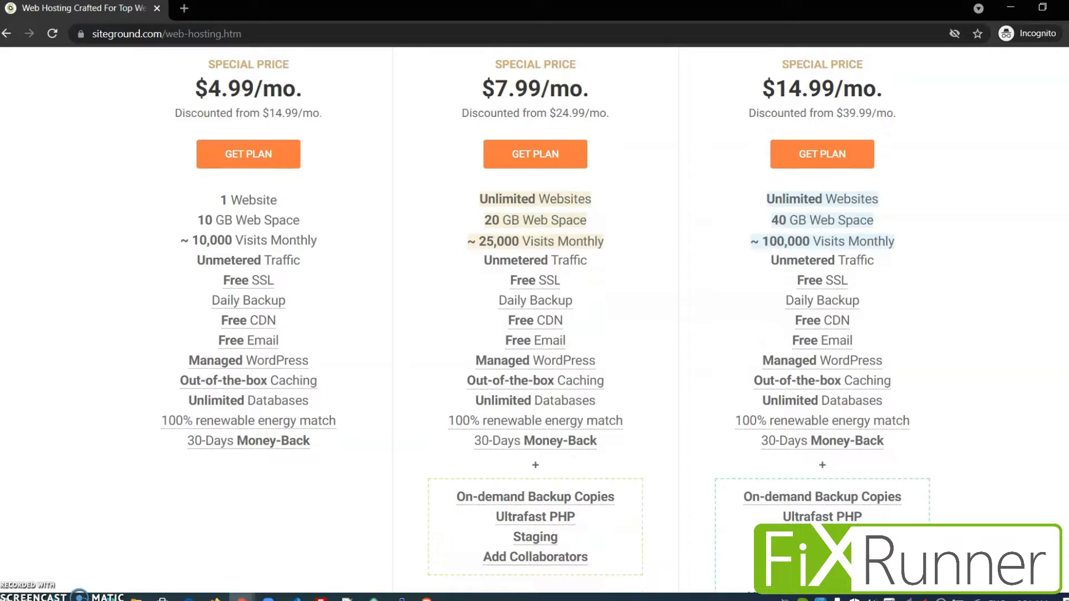
{"action": "scroll", "coordinate": [535, 320], "scroll_direction": "up", "scroll_amount": 3}
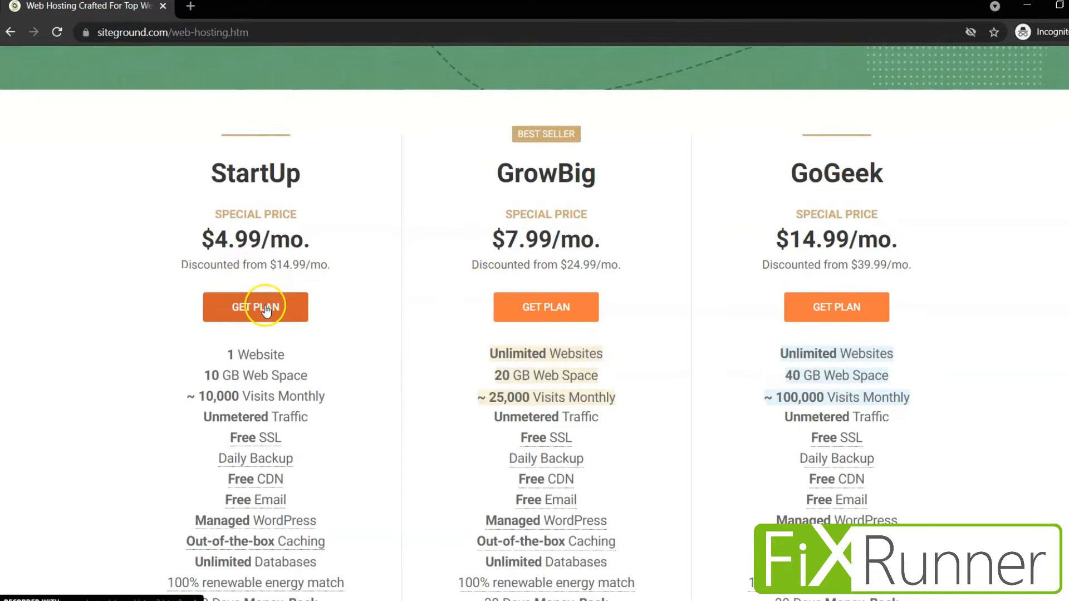
Pick the StartUp plan and register the new domain onlinefixrunner.com
{"action": "left_click", "coordinate": [266, 309]}
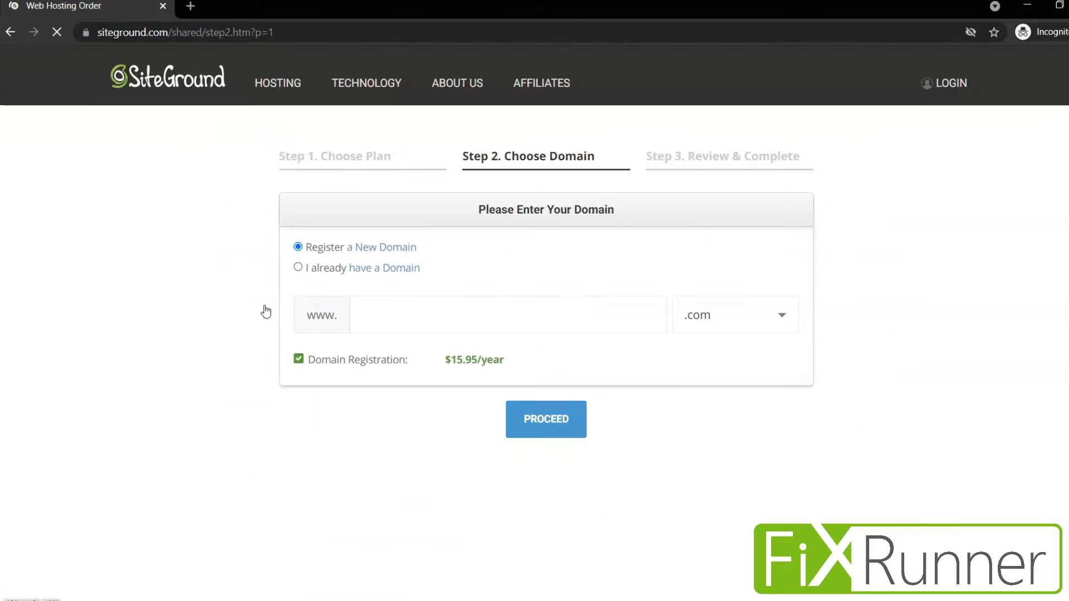
{"action": "left_click", "coordinate": [388, 309]}
{"action": "left_click", "coordinate": [438, 309]}
{"action": "type", "text": "onli"}
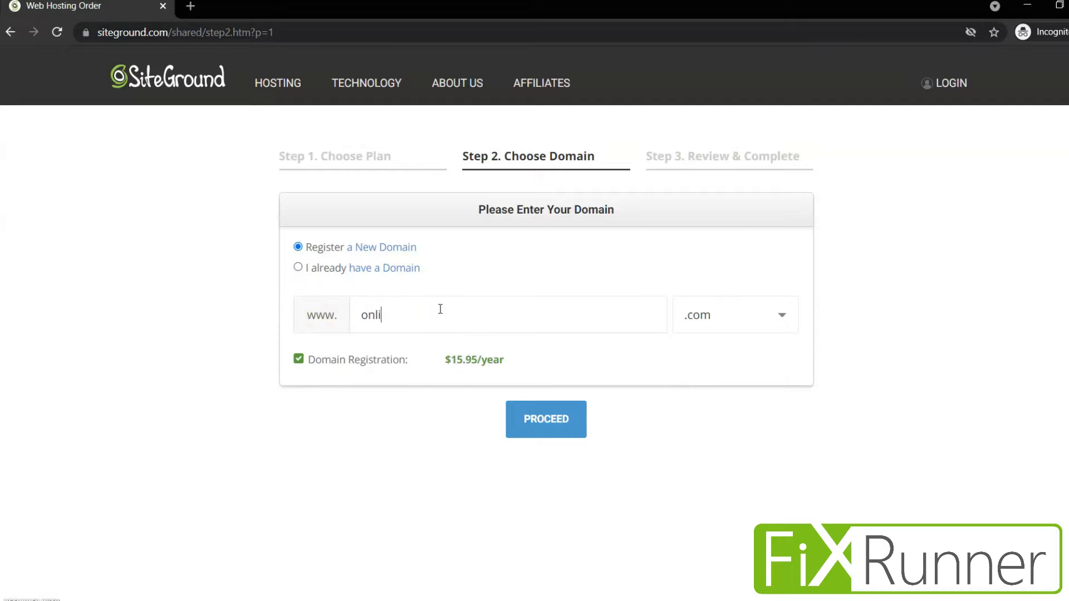
{"action": "type", "text": "nefixrunner"}
{"action": "left_click", "coordinate": [911, 288]}
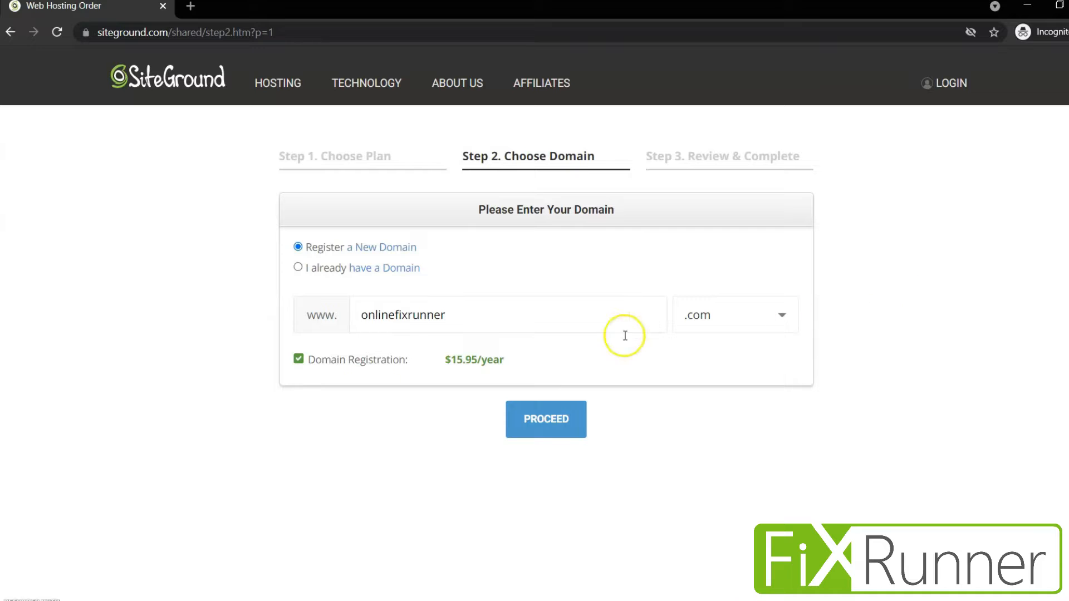
{"action": "left_click", "coordinate": [549, 421]}
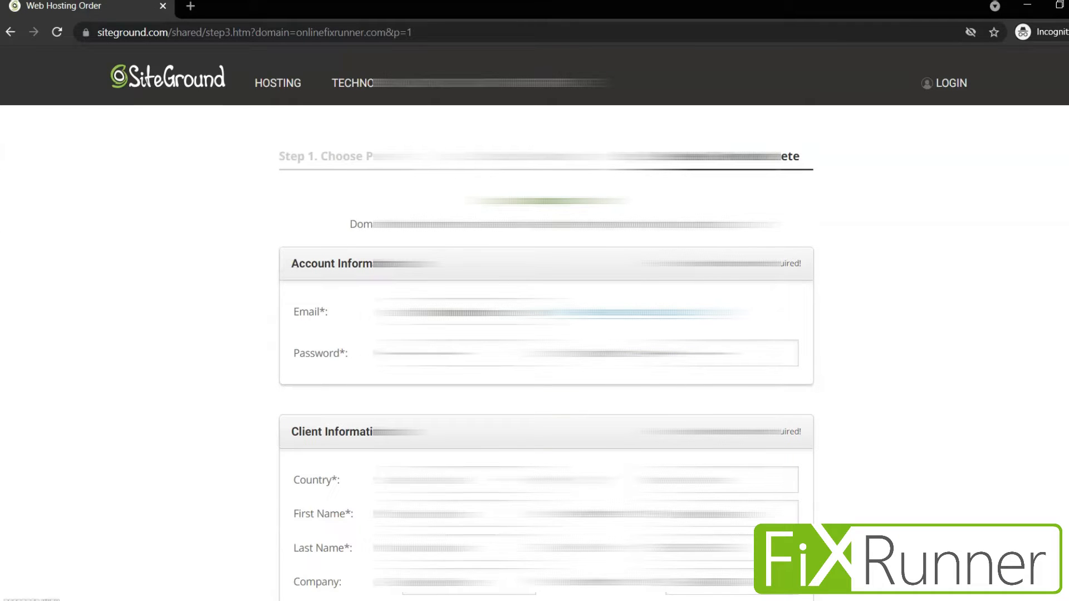
Set the StartUp hosting period to 1 month on the order form
{"action": "scroll", "coordinate": [534, 323], "scroll_direction": "down", "scroll_amount": 2}
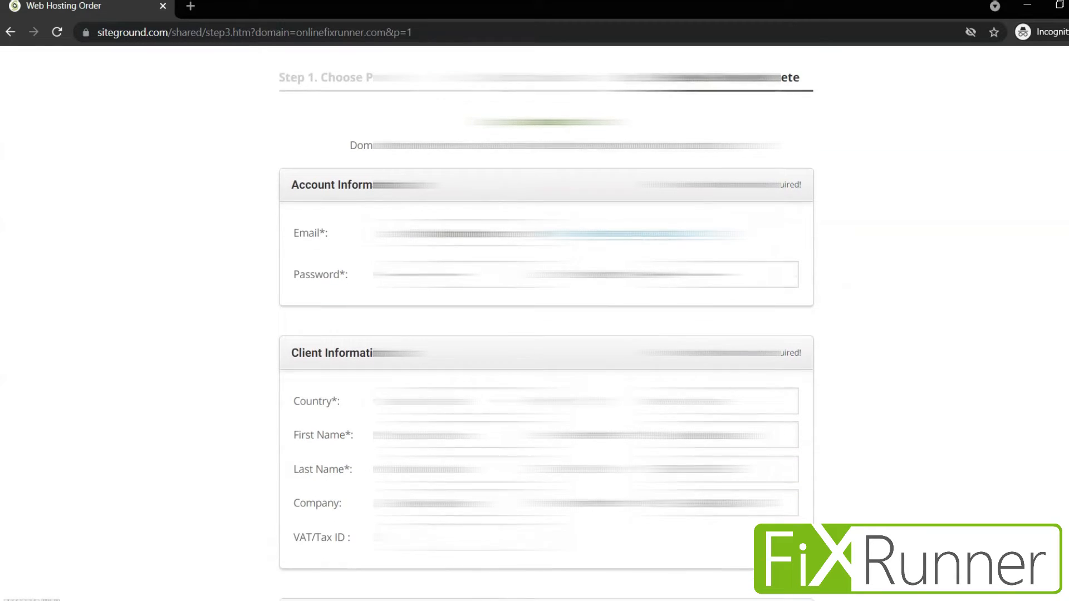
{"action": "scroll", "coordinate": [535, 323], "scroll_direction": "down", "scroll_amount": 1}
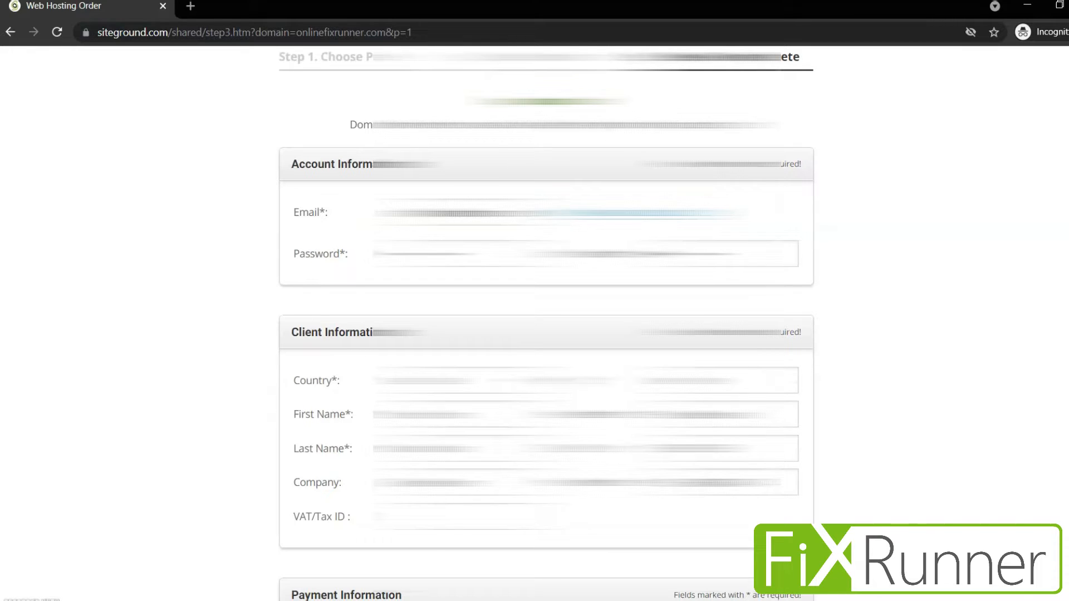
{"action": "scroll", "coordinate": [535, 323], "scroll_direction": "down", "scroll_amount": 5}
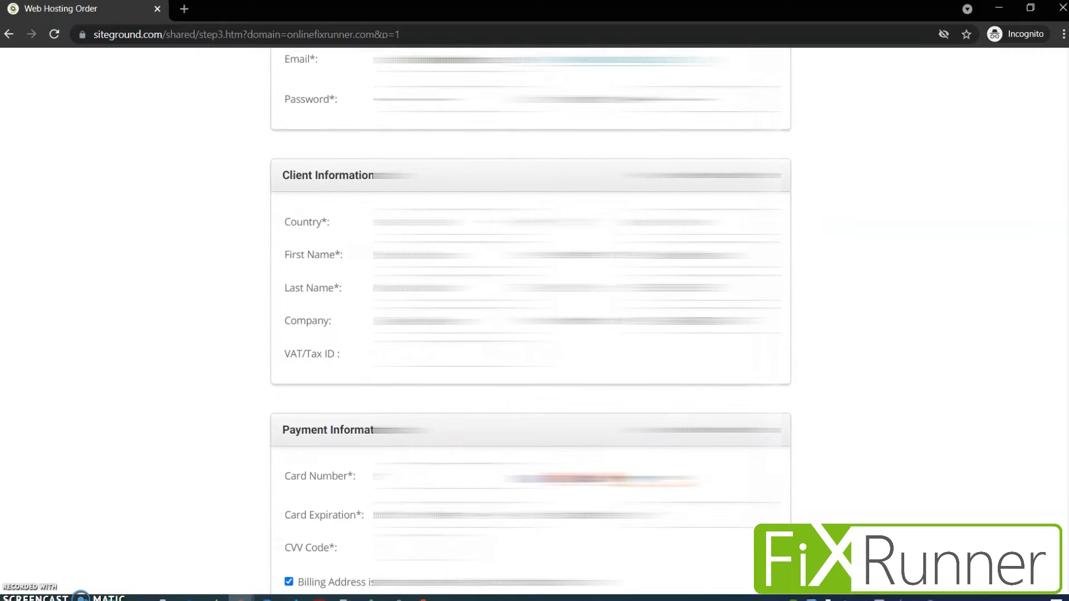
{"action": "scroll", "coordinate": [530, 323], "scroll_direction": "down", "scroll_amount": 4}
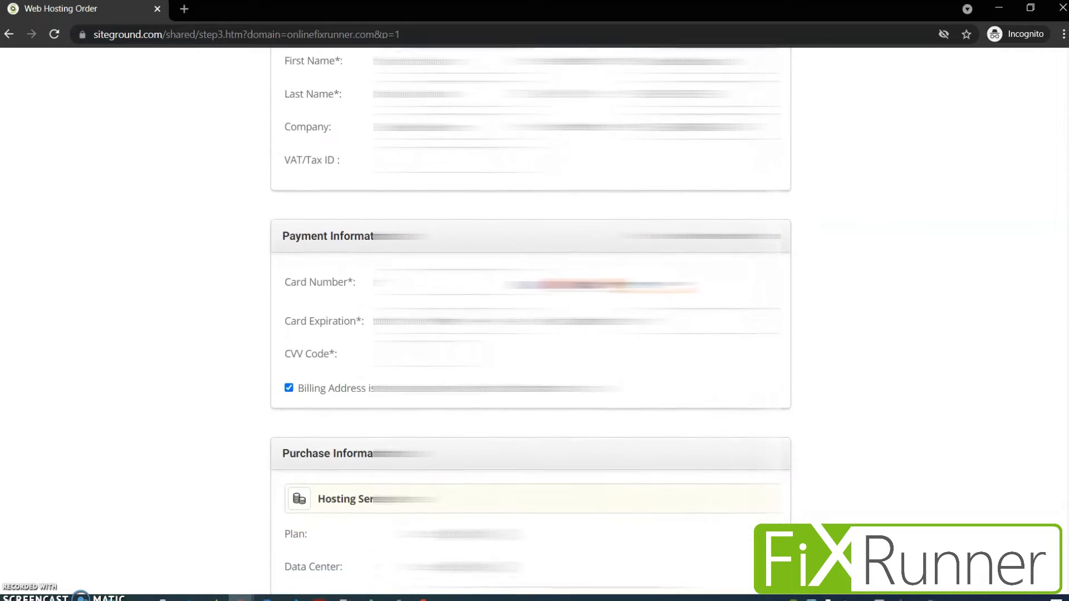
{"action": "scroll", "coordinate": [530, 321], "scroll_direction": "down", "scroll_amount": 3}
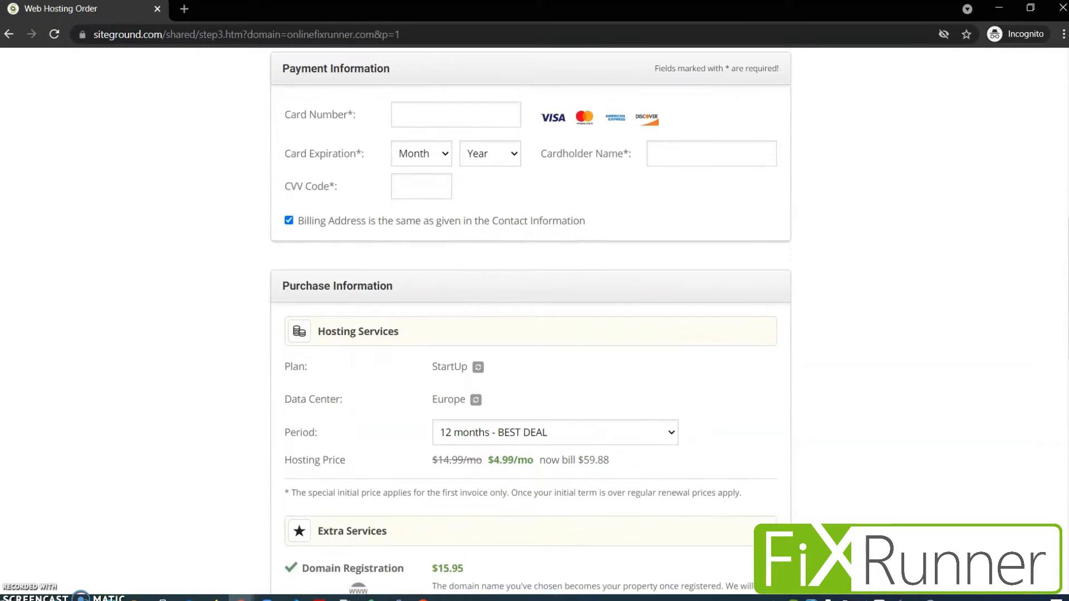
{"action": "scroll", "coordinate": [530, 321], "scroll_direction": "down", "scroll_amount": 3}
{"action": "scroll", "coordinate": [531, 321], "scroll_direction": "down", "scroll_amount": 2}
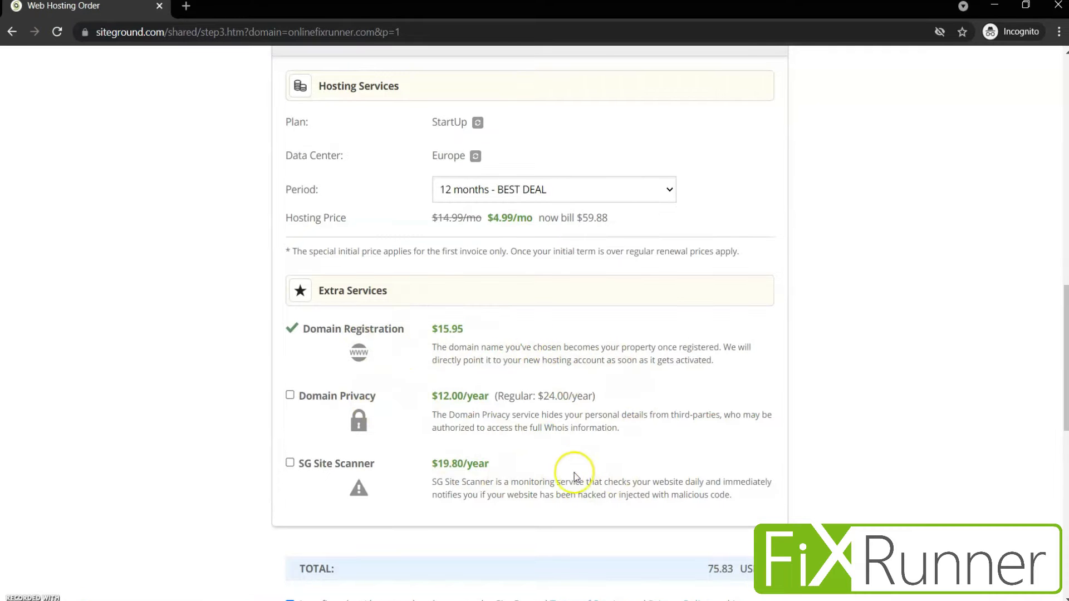
{"action": "left_click", "coordinate": [594, 190]}
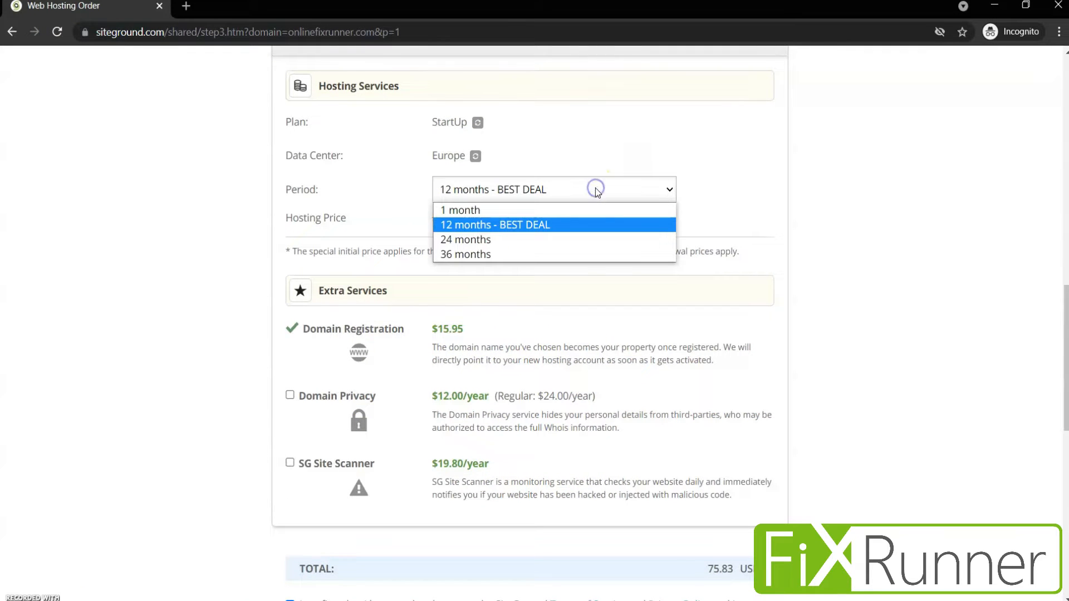
{"action": "left_click", "coordinate": [462, 212]}
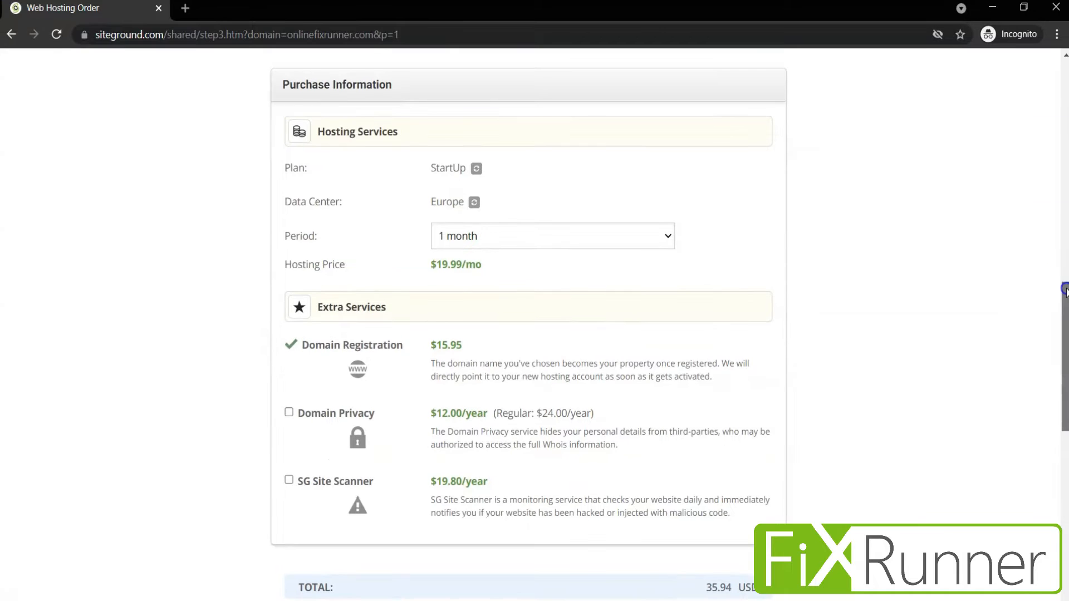
Agree to the terms of service and pay the 35.94 USD order
{"action": "left_click_drag", "start_coordinate": [1061, 304], "coordinate": [1064, 321]}
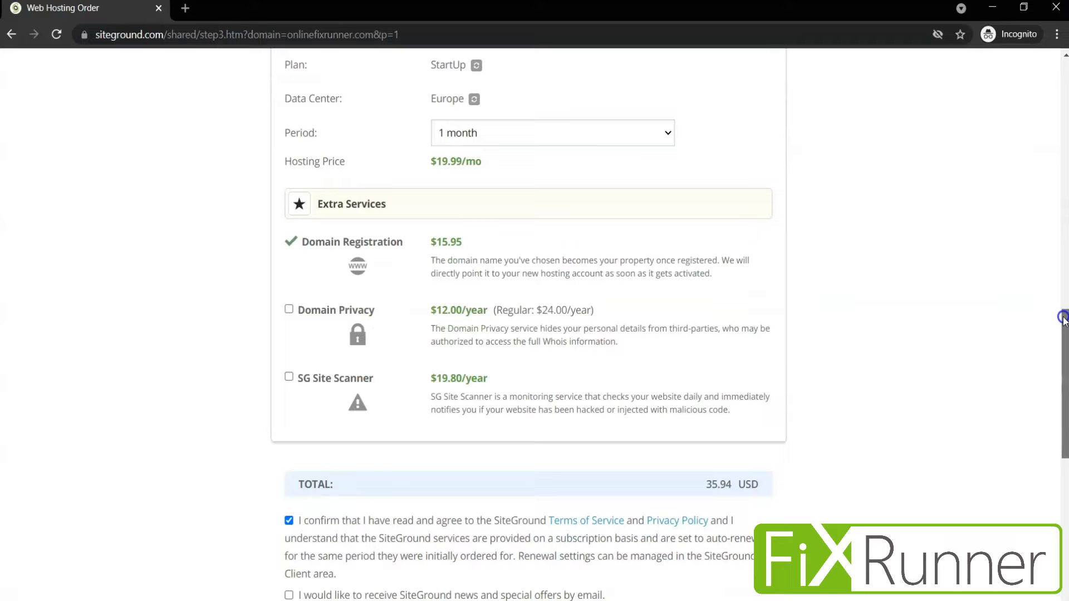
{"action": "left_click_drag", "start_coordinate": [1063, 319], "coordinate": [1064, 356]}
{"action": "left_click", "coordinate": [286, 367]}
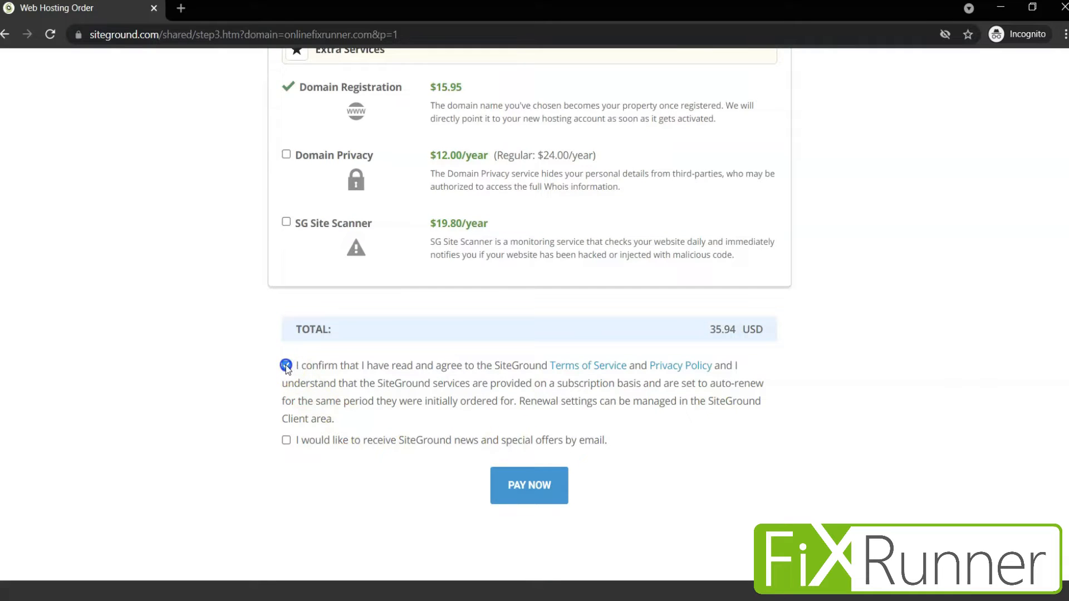
{"action": "left_click", "coordinate": [287, 367]}
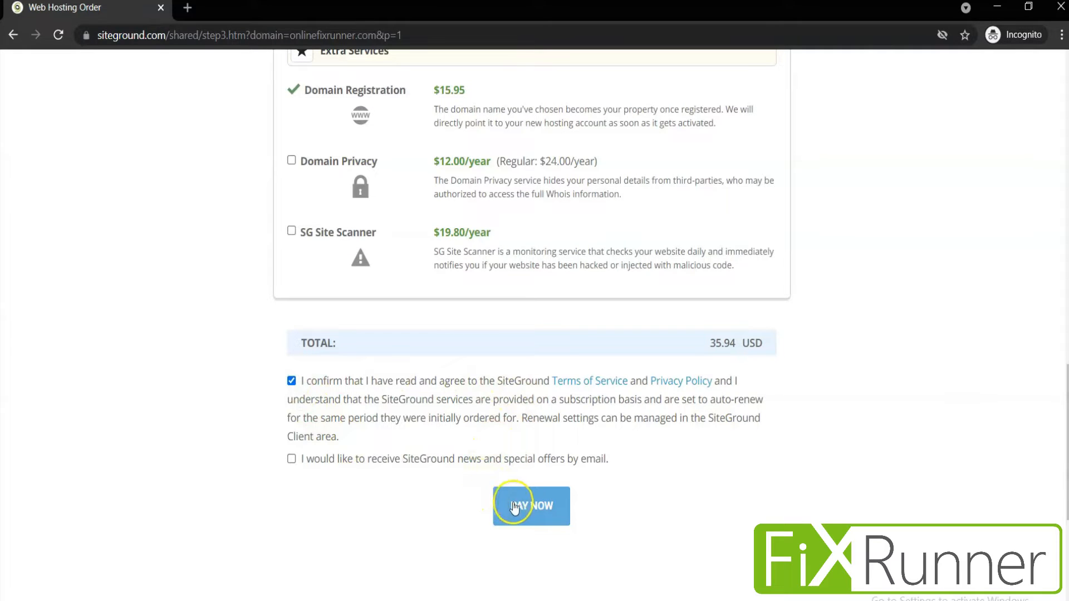
{"action": "left_click", "coordinate": [527, 508]}
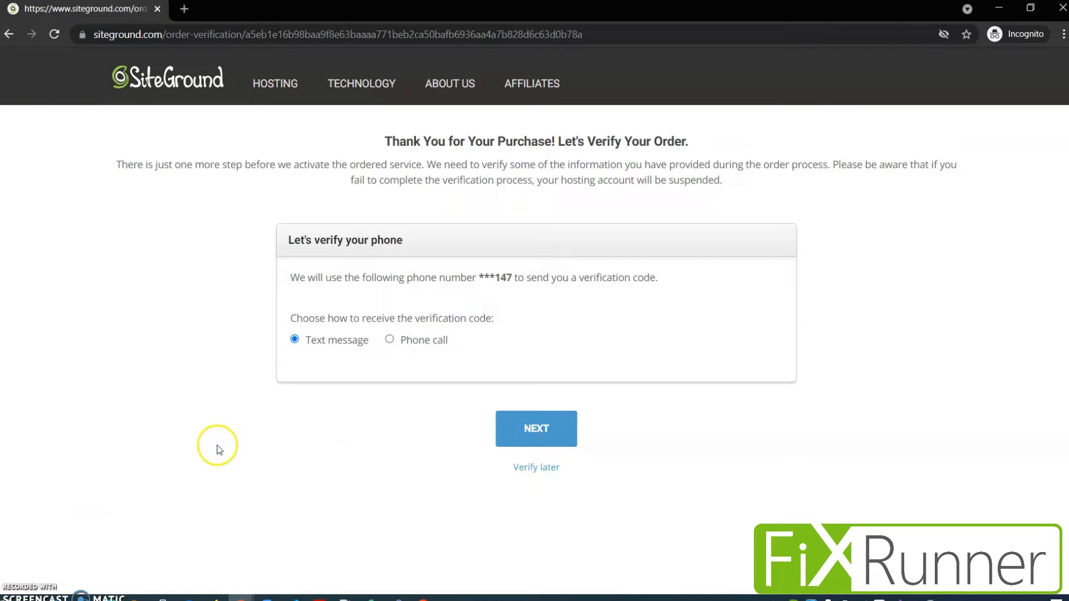
Verify the phone number with the code sent by text message
{"action": "left_click", "coordinate": [546, 429]}
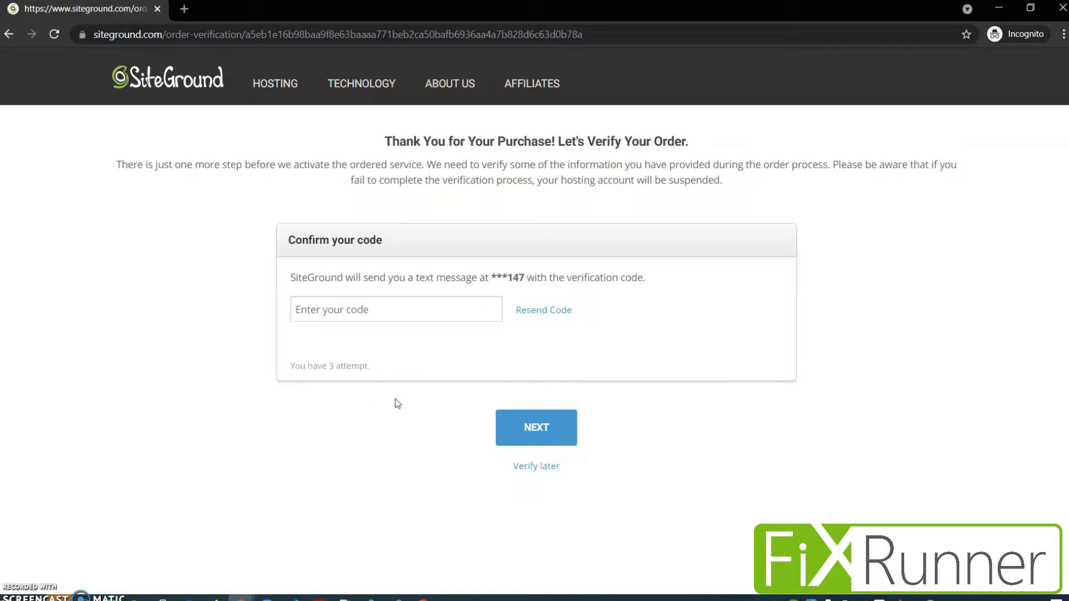
{"action": "left_click", "coordinate": [399, 314]}
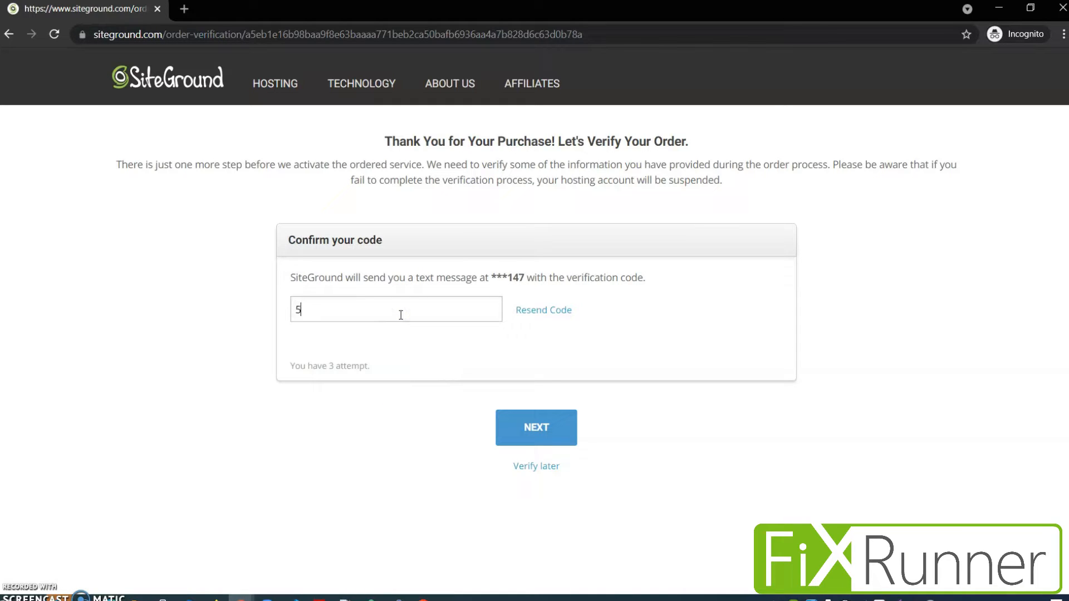
{"action": "left_click", "coordinate": [550, 443]}
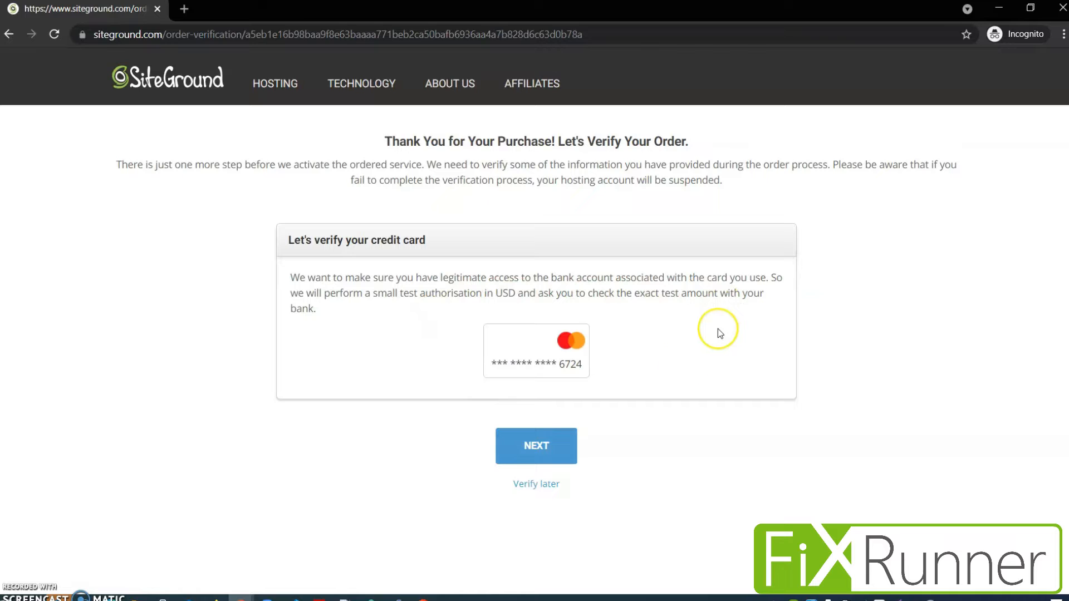
Complete credit card verification by entering the authorization amount
{"action": "left_click", "coordinate": [537, 446]}
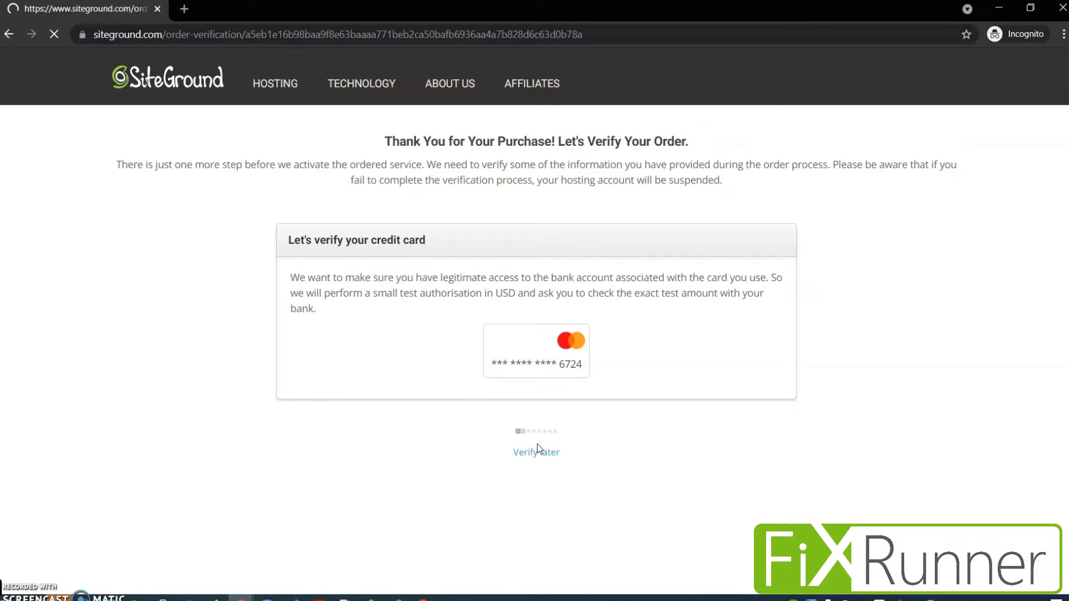
{"action": "right_click", "coordinate": [335, 325]}
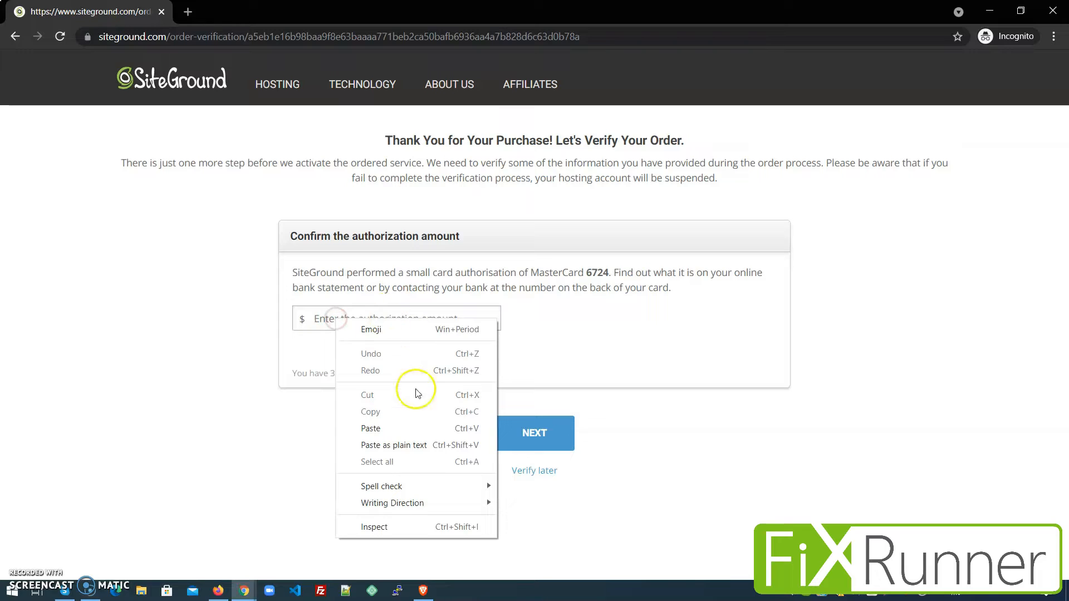
{"action": "left_click", "coordinate": [367, 441]}
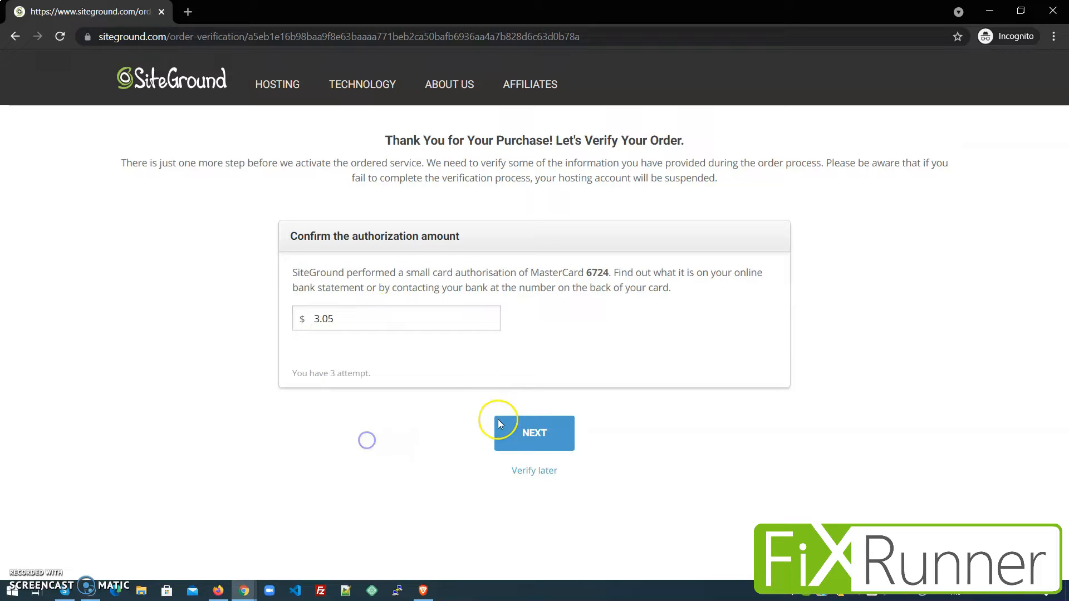
{"action": "left_click", "coordinate": [549, 432]}
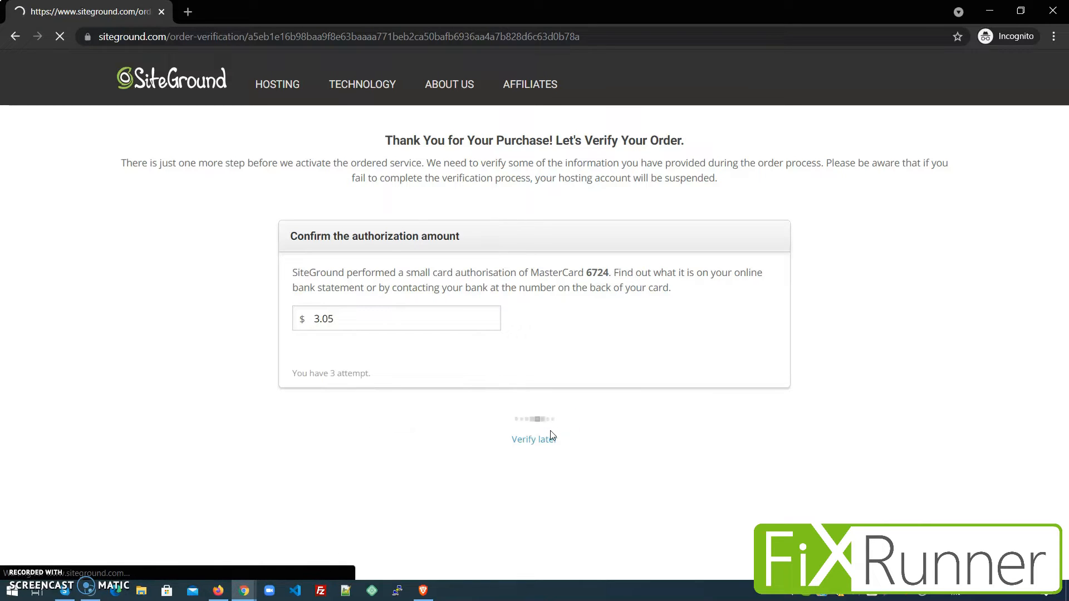
{"action": "left_click", "coordinate": [626, 429]}
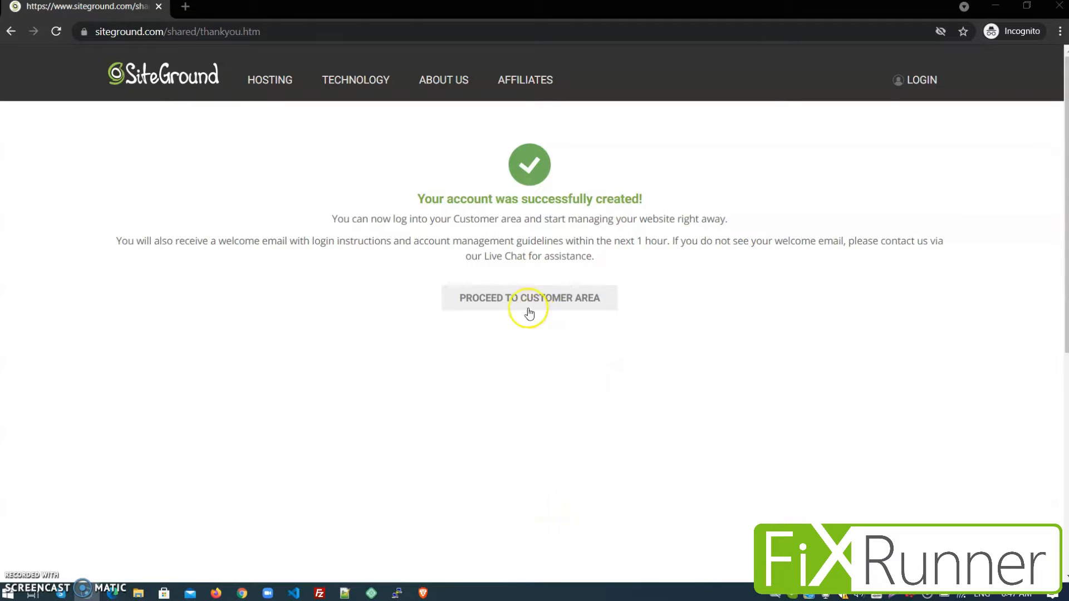
Go to the customer area and launch Set Up Site for onlinefixrunner.com
{"action": "left_click", "coordinate": [529, 303]}
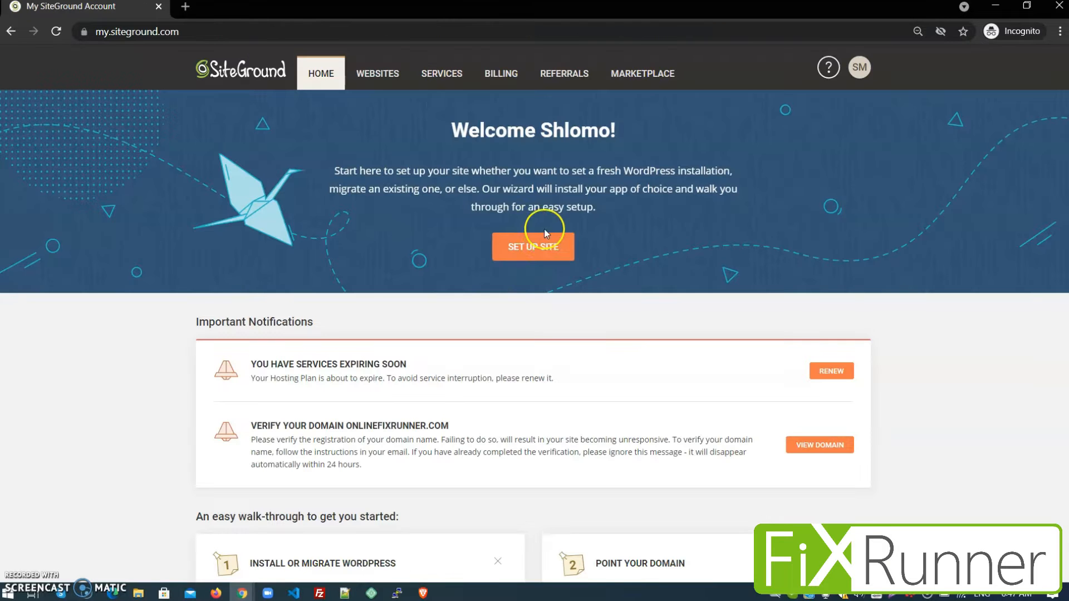
{"action": "left_click", "coordinate": [533, 248]}
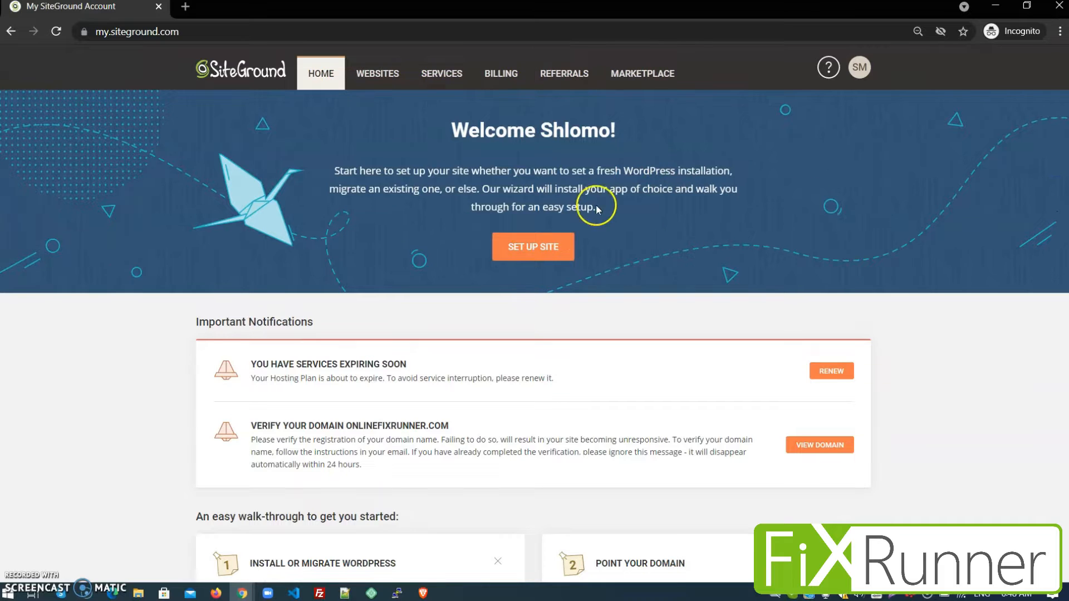
{"action": "left_click", "coordinate": [548, 250]}
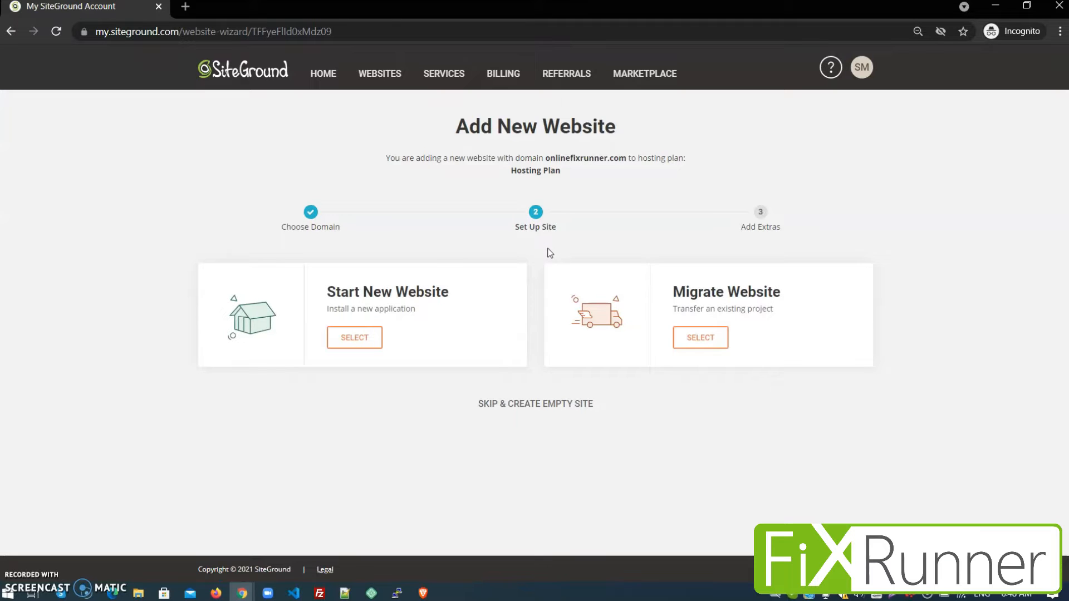
Start a new WordPress site, correcting the admin email to .com and generating a strong password
{"action": "left_click", "coordinate": [353, 340]}
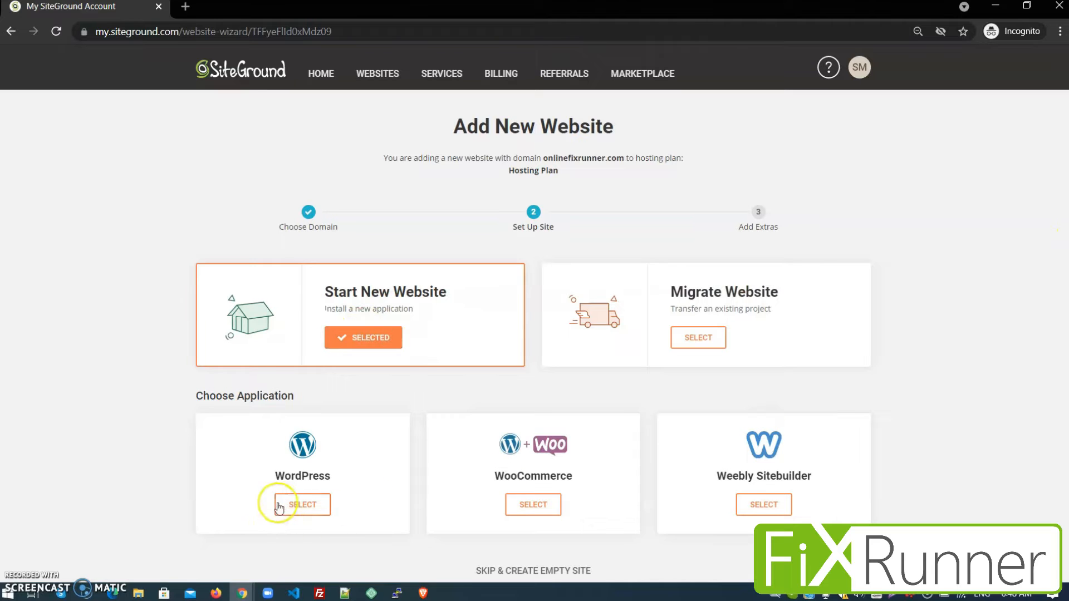
{"action": "left_click", "coordinate": [299, 505]}
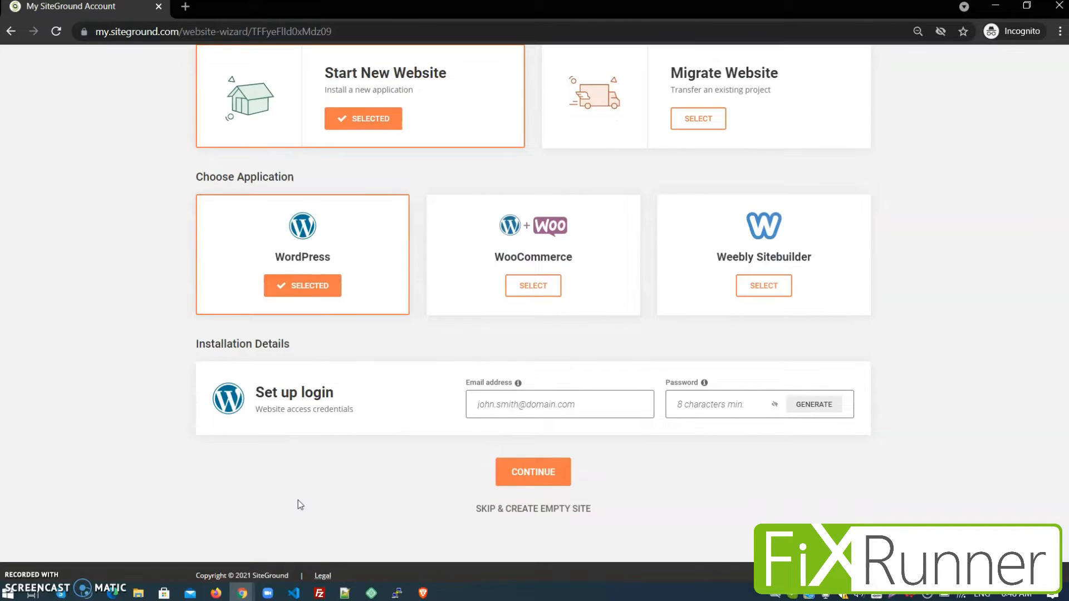
{"action": "left_click", "coordinate": [592, 405]}
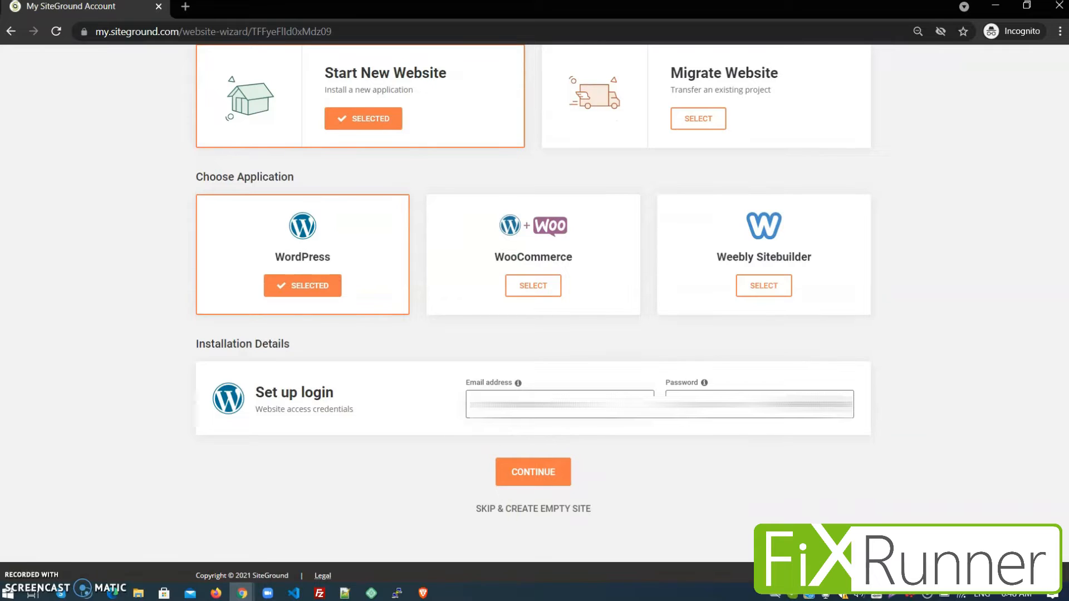
{"action": "key", "text": "BackSpace"}
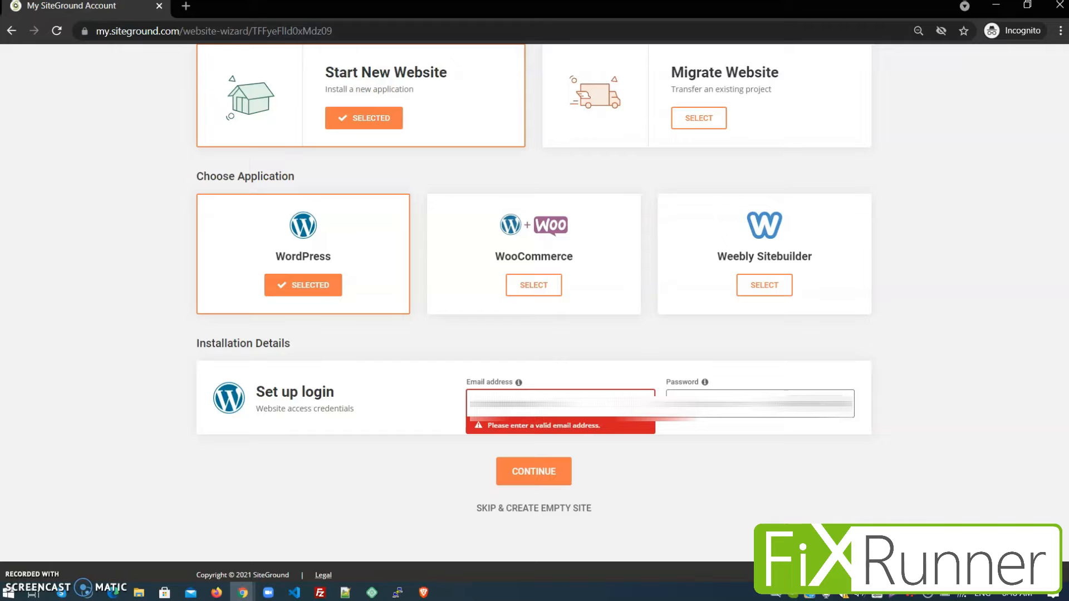
{"action": "type", "text": "com"}
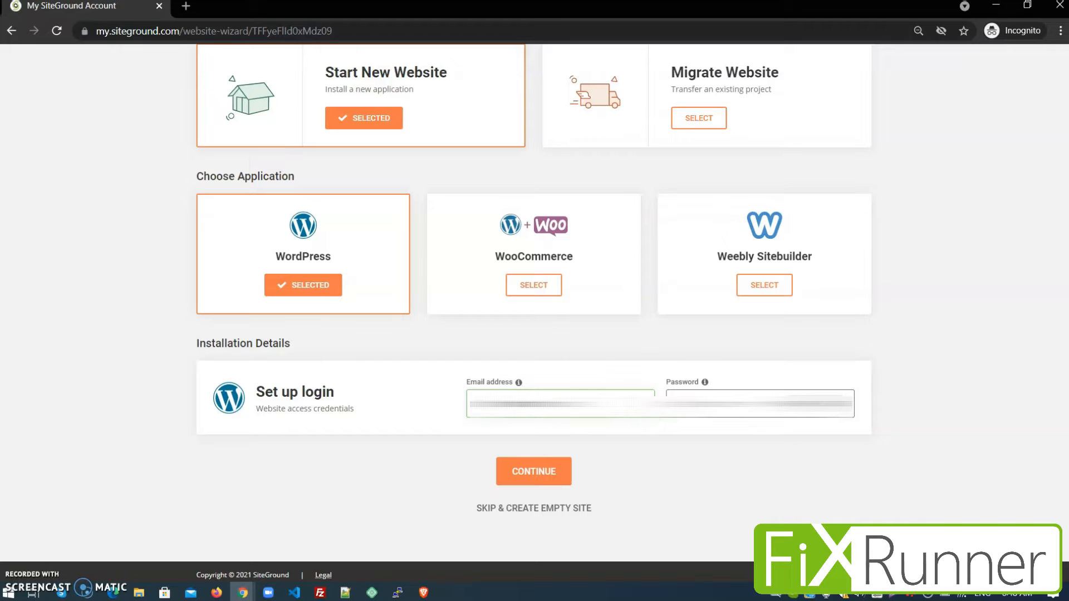
{"action": "left_click", "coordinate": [715, 395]}
{"action": "left_click", "coordinate": [818, 402]}
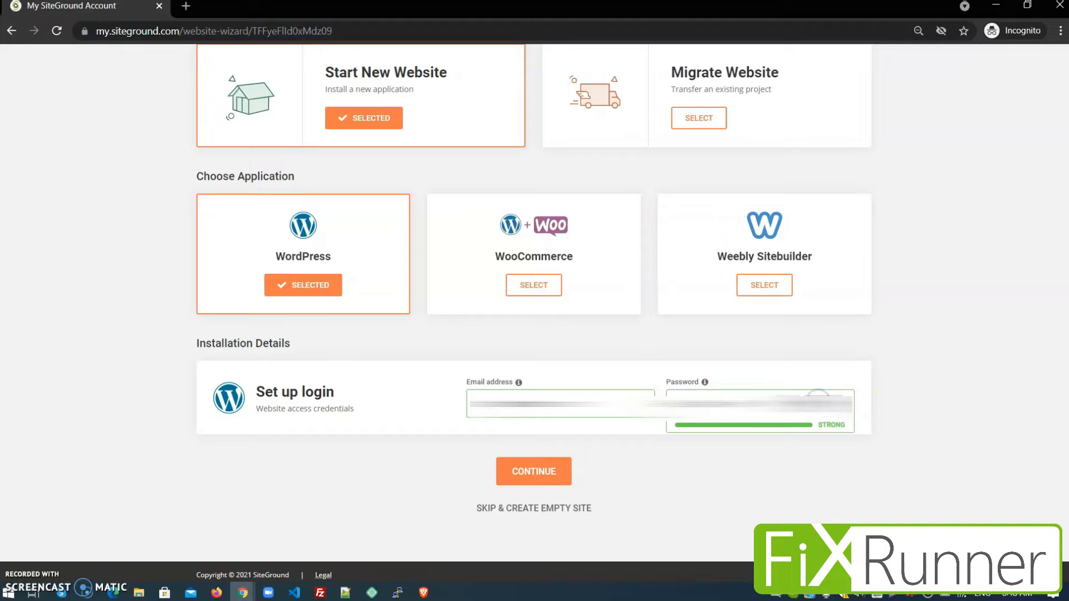
{"action": "left_click", "coordinate": [818, 402]}
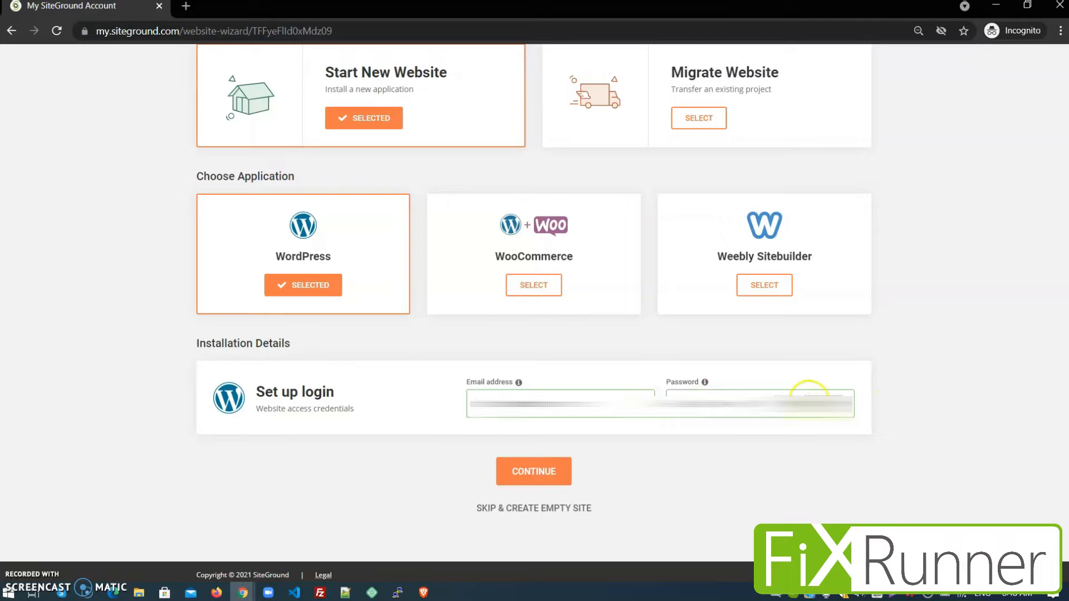
Skip the paid extras and finish creating the website
{"action": "left_click", "coordinate": [529, 471]}
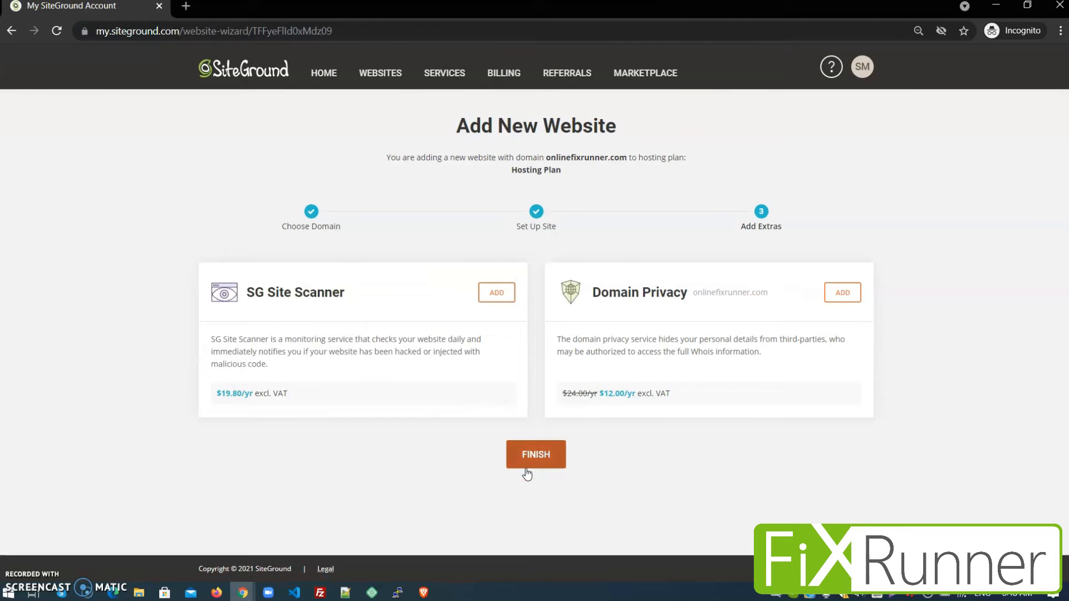
{"action": "left_click", "coordinate": [537, 457]}
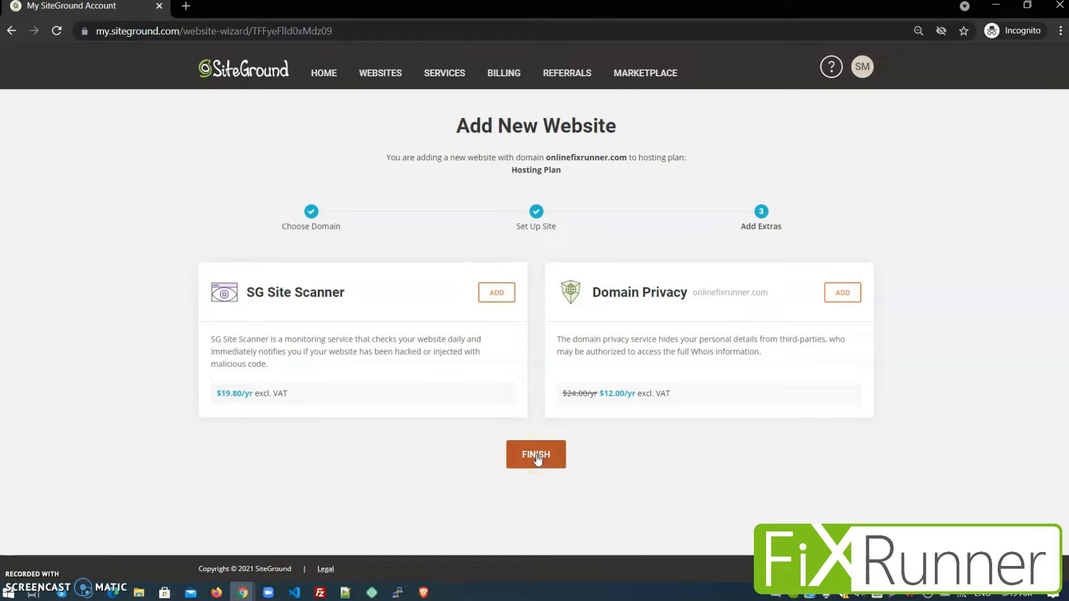
{"action": "left_click", "coordinate": [535, 455]}
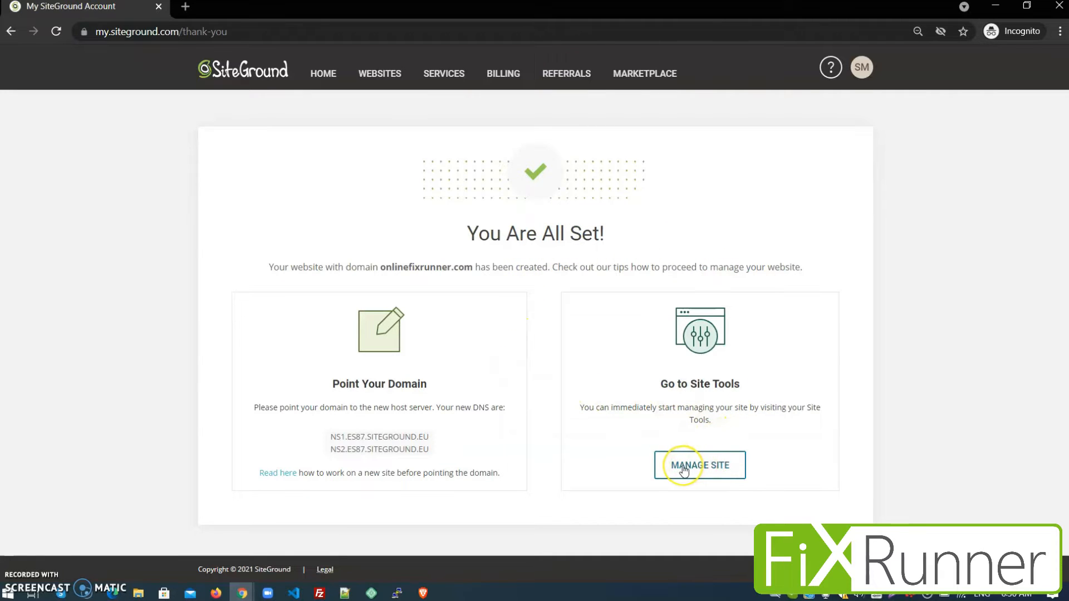
Open onlinefixrunner.com's WordPress Install & Manage tools in SiteGround and log into its admin panel
{"action": "left_click", "coordinate": [703, 466]}
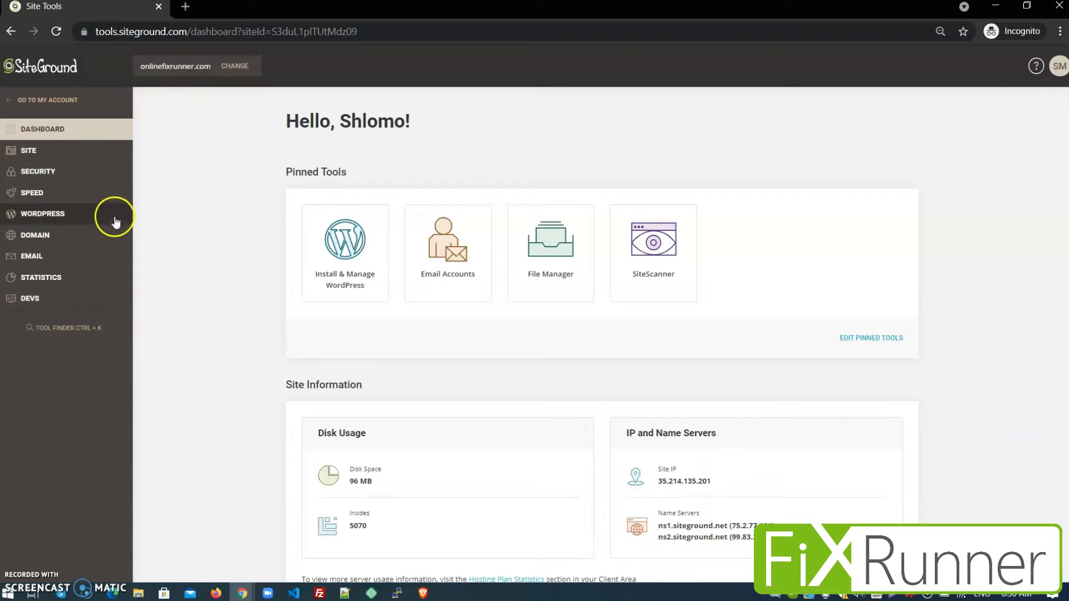
{"action": "left_click", "coordinate": [61, 221]}
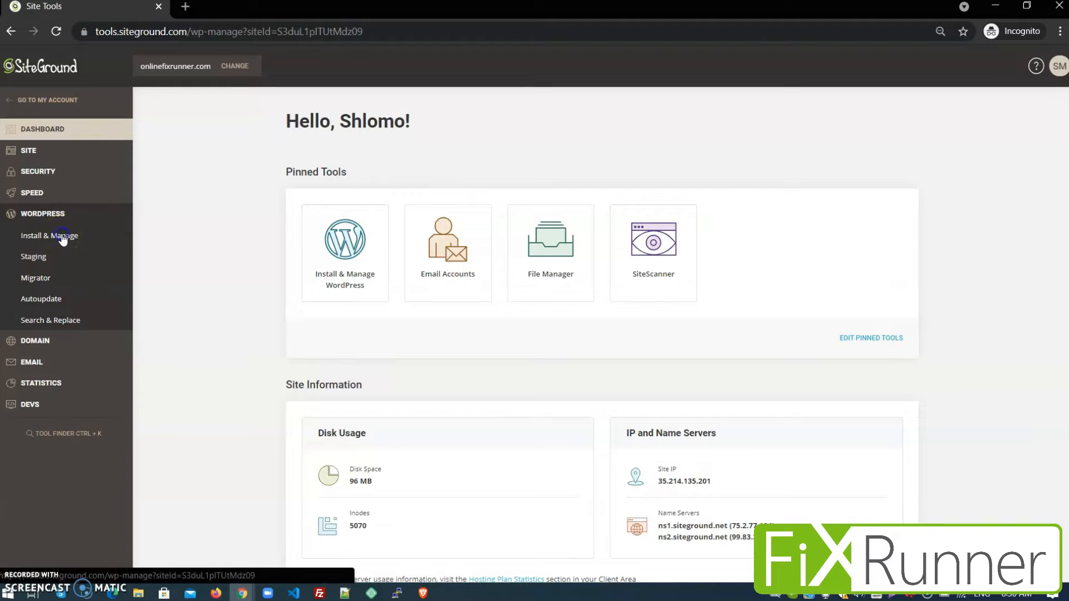
{"action": "left_click", "coordinate": [69, 238]}
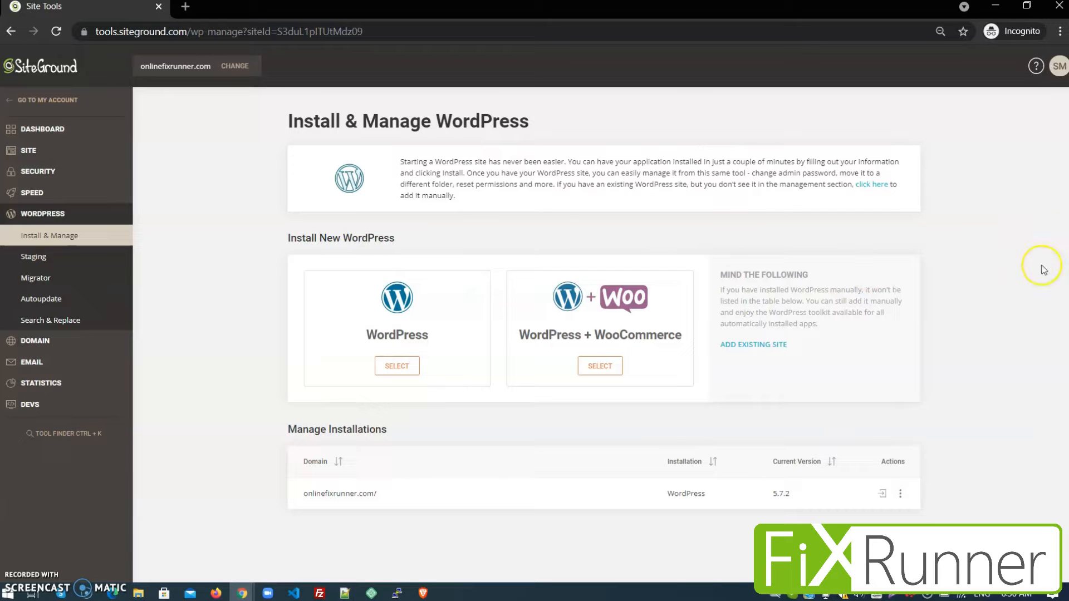
{"action": "left_click", "coordinate": [878, 495]}
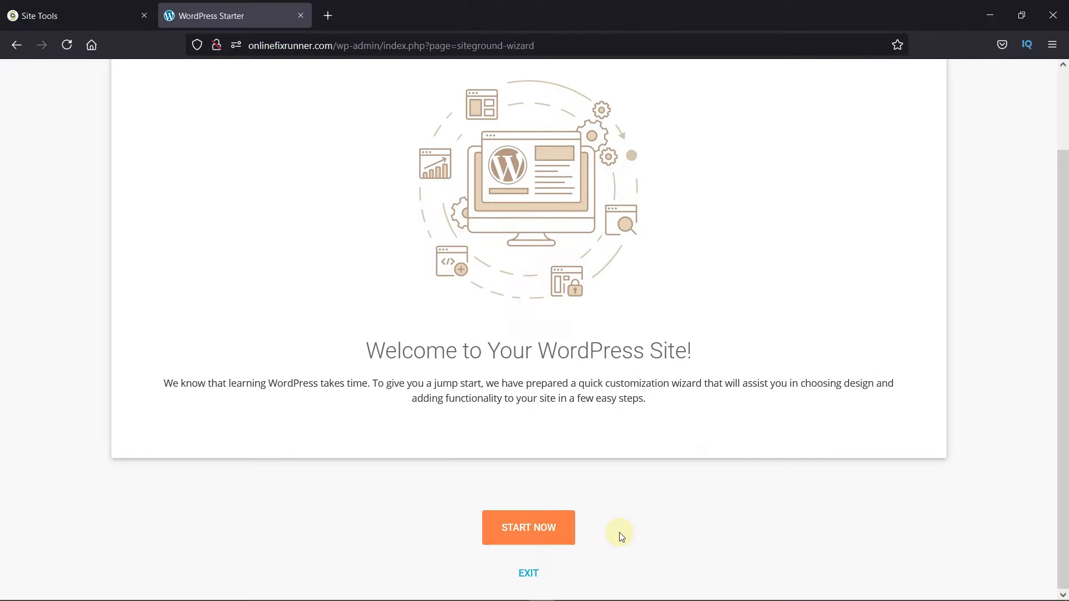
Start the WordPress Starter wizard, browse its free designs, then exit it to the admin Dashboard
{"action": "left_click", "coordinate": [528, 528]}
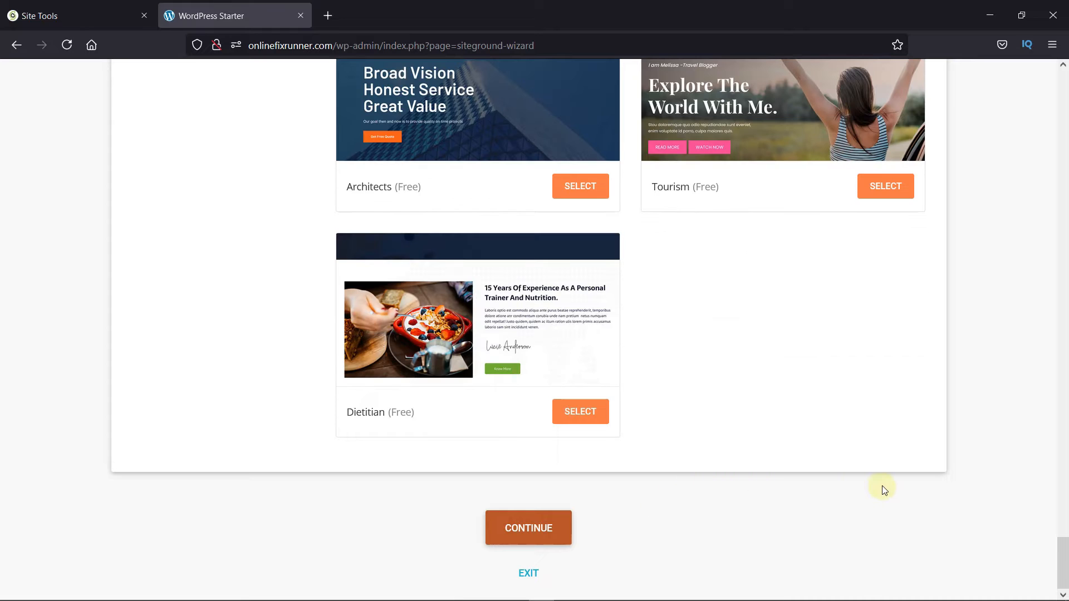
{"action": "scroll", "coordinate": [990, 451], "scroll_direction": "up", "scroll_amount": 10}
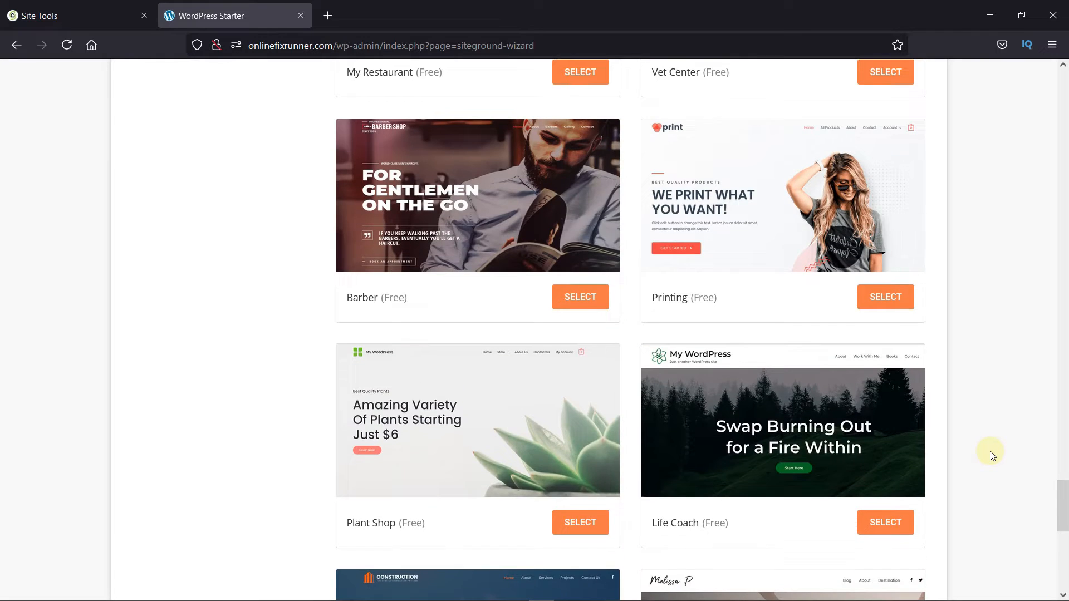
{"action": "scroll", "coordinate": [992, 453], "scroll_direction": "up", "scroll_amount": 17}
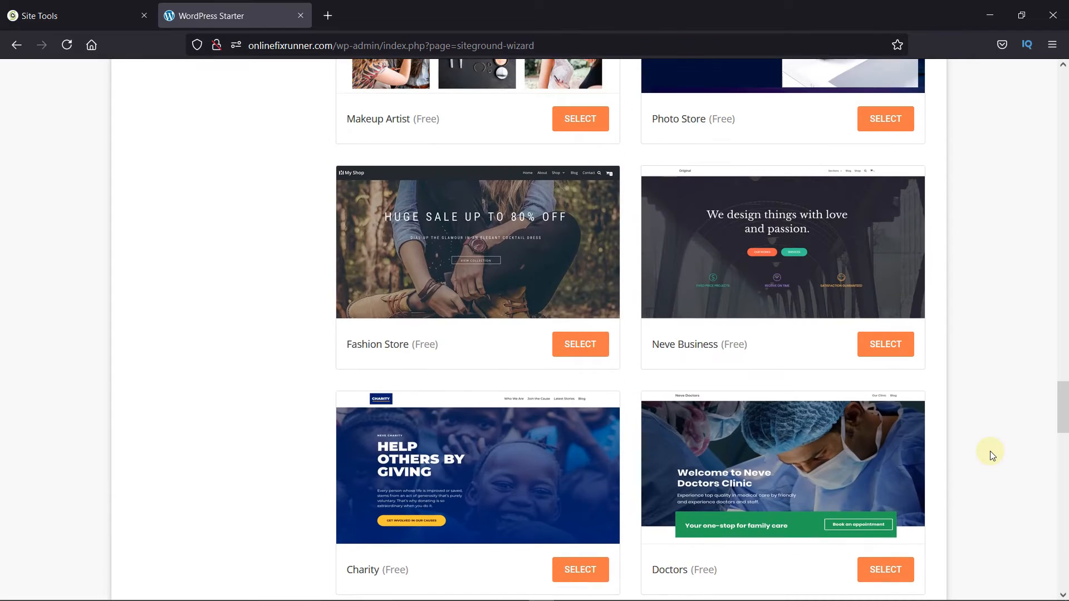
{"action": "scroll", "coordinate": [990, 455], "scroll_direction": "up", "scroll_amount": 6}
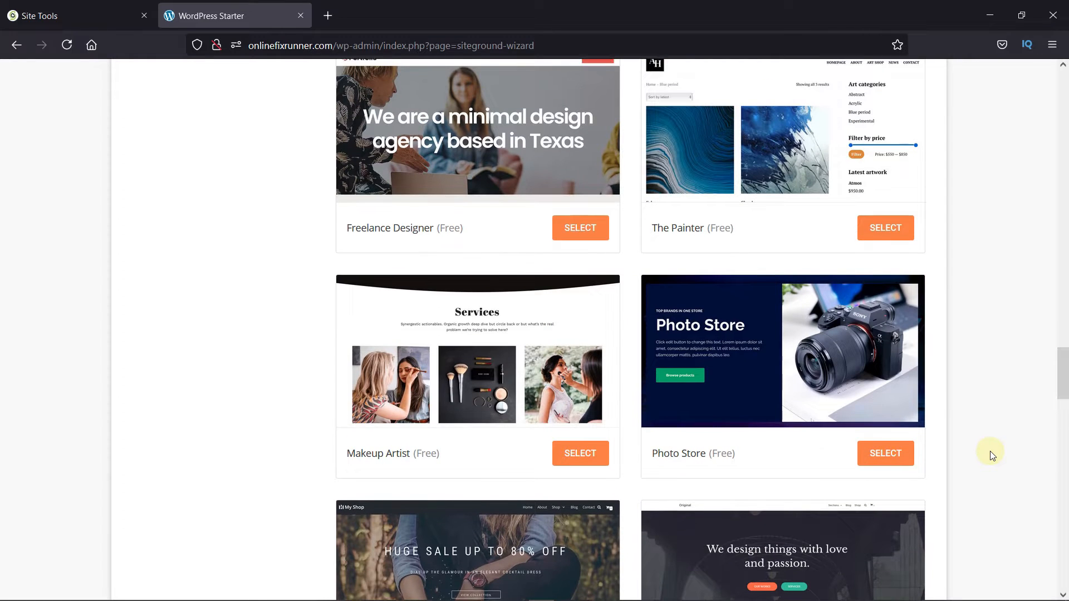
{"action": "scroll", "coordinate": [990, 454], "scroll_direction": "up", "scroll_amount": 20}
{"action": "scroll", "coordinate": [988, 451], "scroll_direction": "up", "scroll_amount": 20}
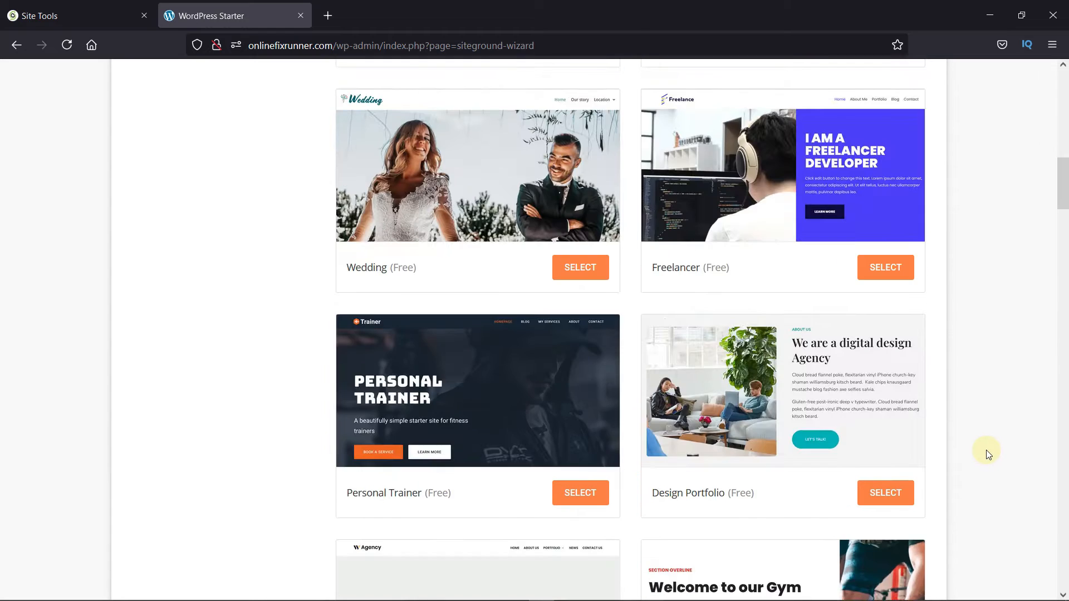
{"action": "scroll", "coordinate": [984, 455], "scroll_direction": "up", "scroll_amount": 2}
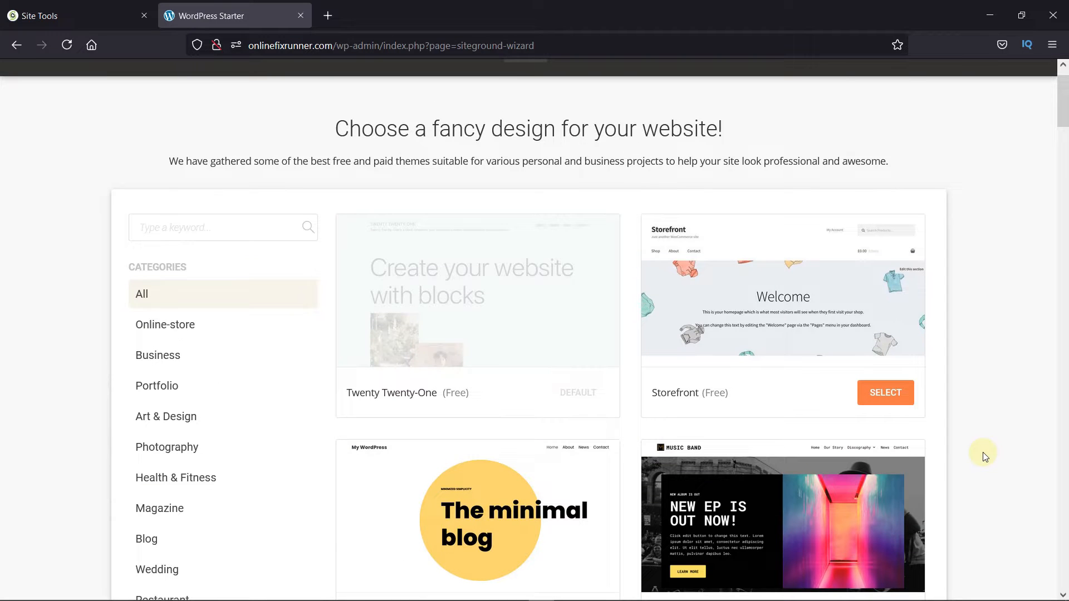
{"action": "scroll", "coordinate": [983, 454], "scroll_direction": "up", "scroll_amount": 1}
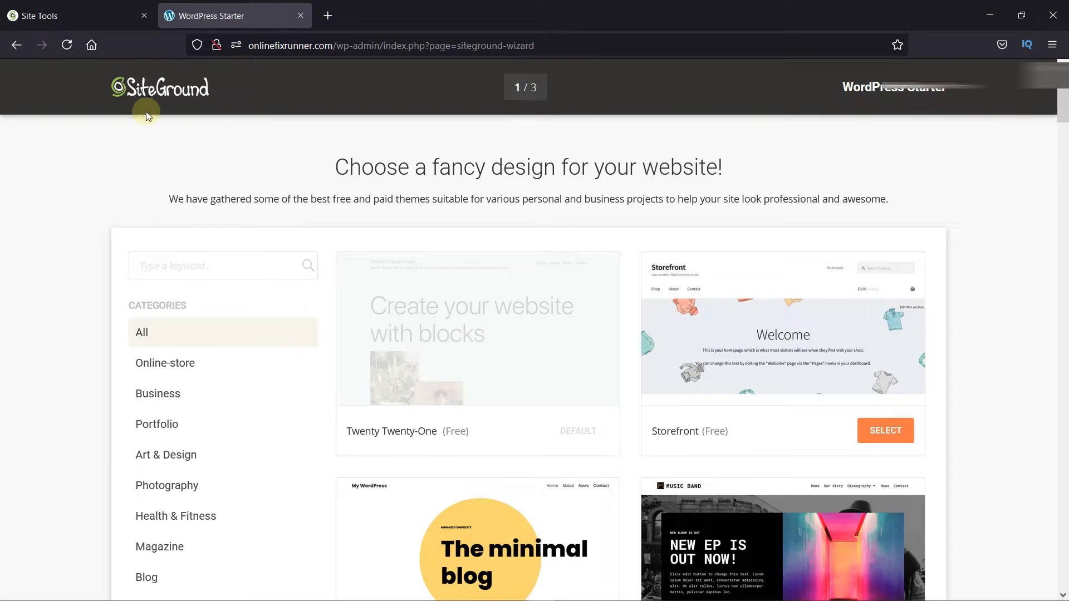
{"action": "left_click", "coordinate": [3, 50]}
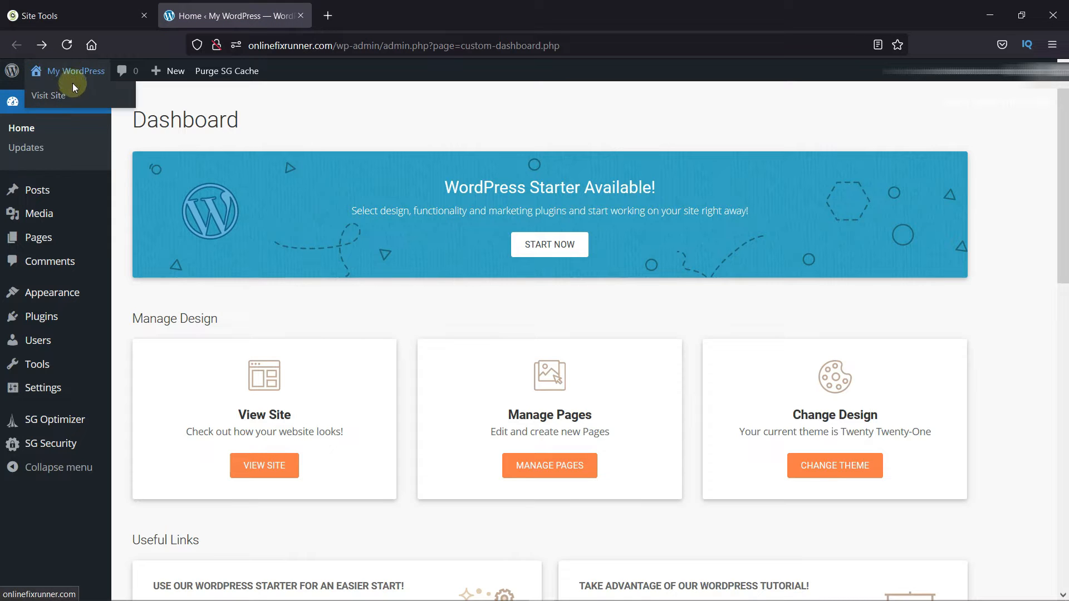
Open the live site in a new tab, confirm its connection isn't secure, then return to Site Tools
{"action": "middle_click", "coordinate": [71, 93]}
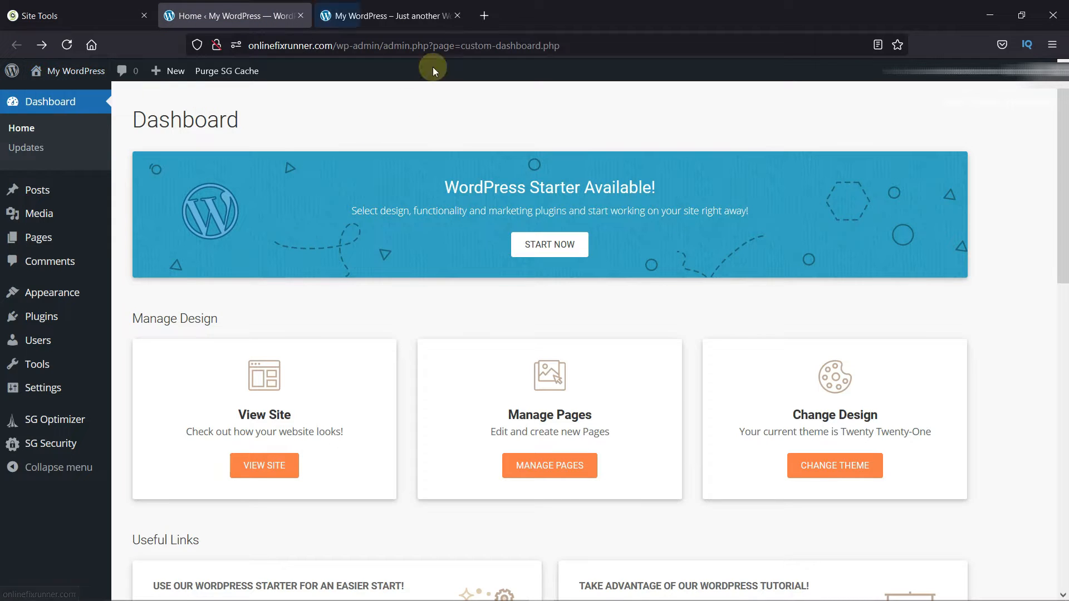
{"action": "left_click", "coordinate": [423, 16]}
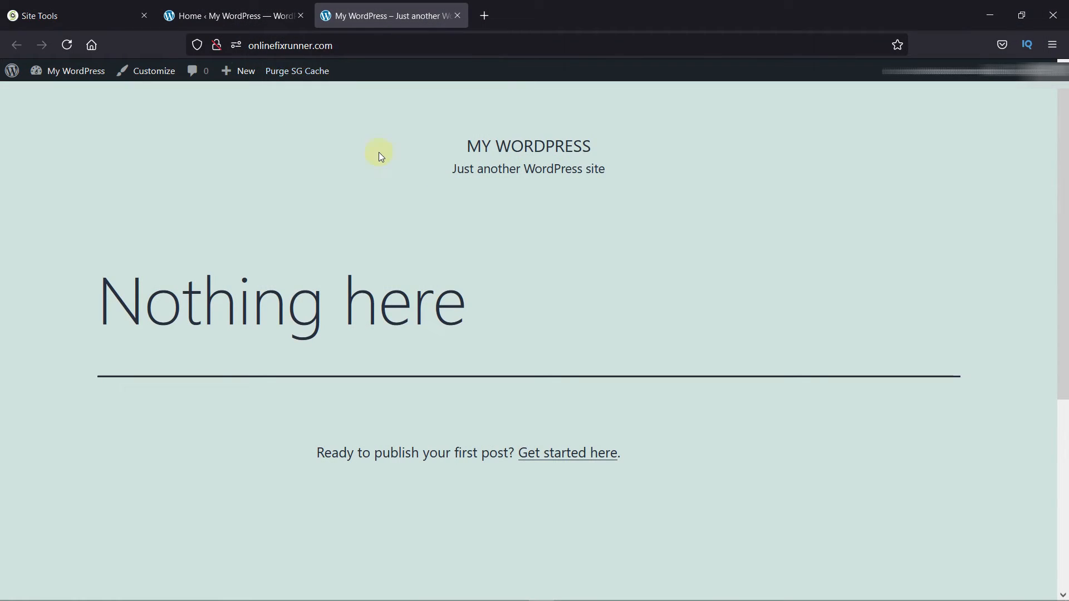
{"action": "left_click", "coordinate": [221, 53]}
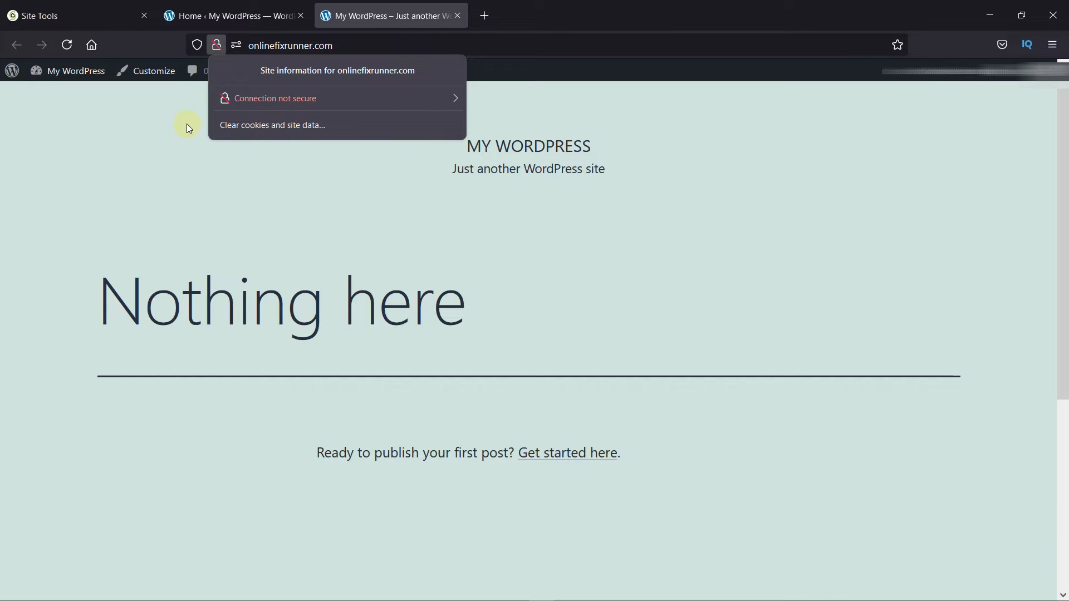
{"action": "left_click", "coordinate": [93, 17]}
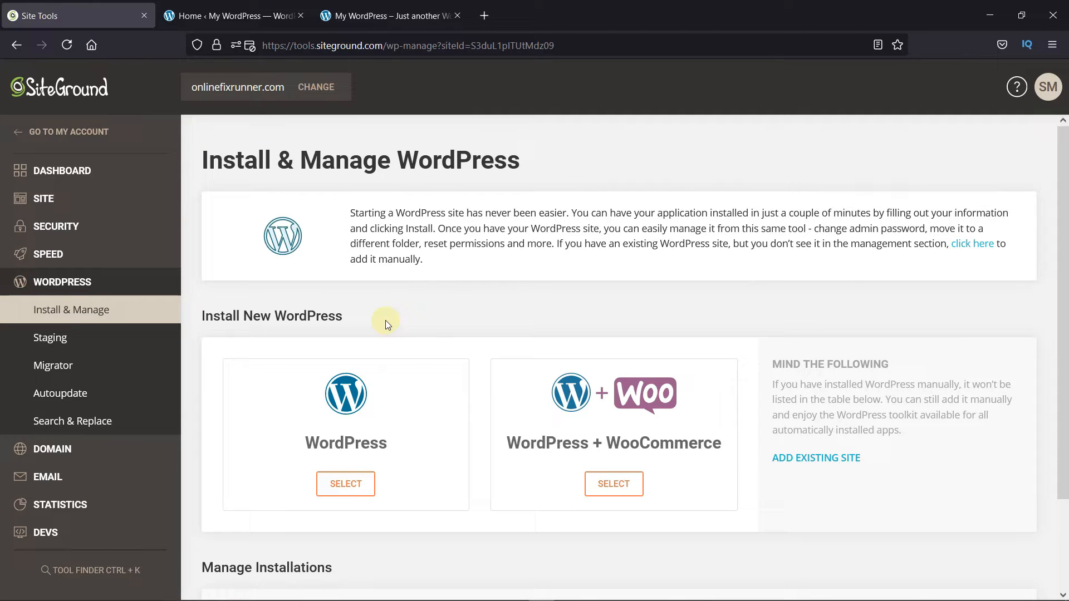
Install a Let's Encrypt Wildcard certificate in SSL Manager, then go back to the WordPress admin
{"action": "left_click", "coordinate": [79, 231]}
{"action": "left_click", "coordinate": [85, 283]}
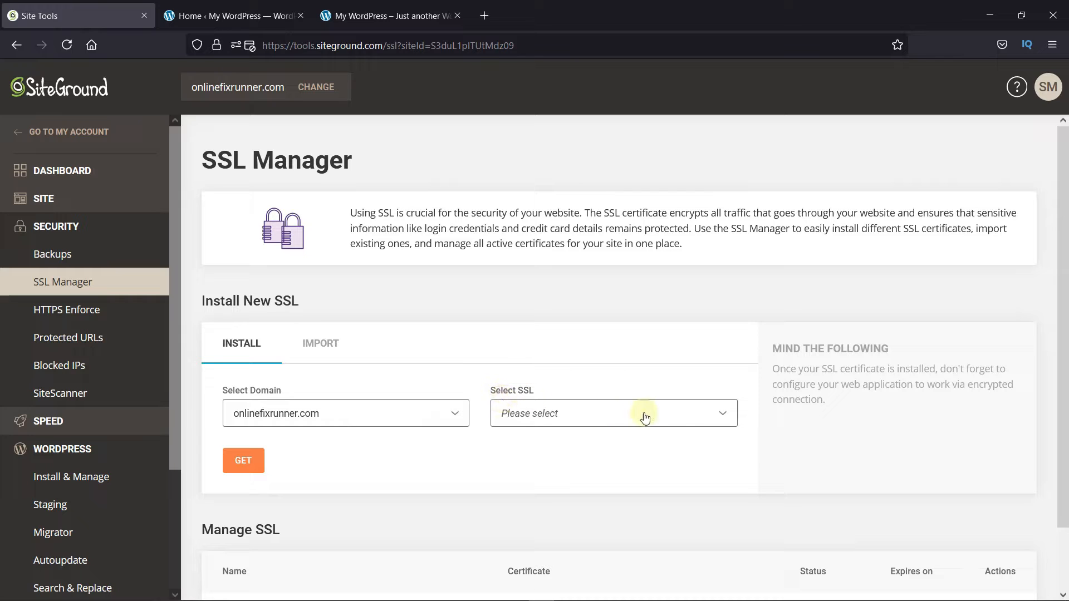
{"action": "left_click", "coordinate": [720, 415]}
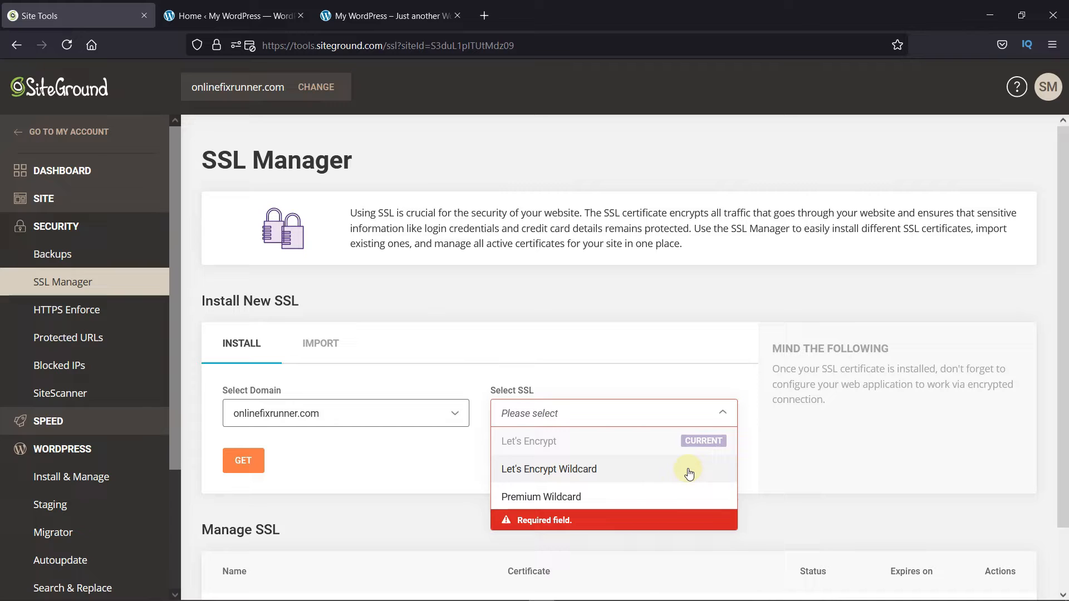
{"action": "left_click", "coordinate": [688, 473]}
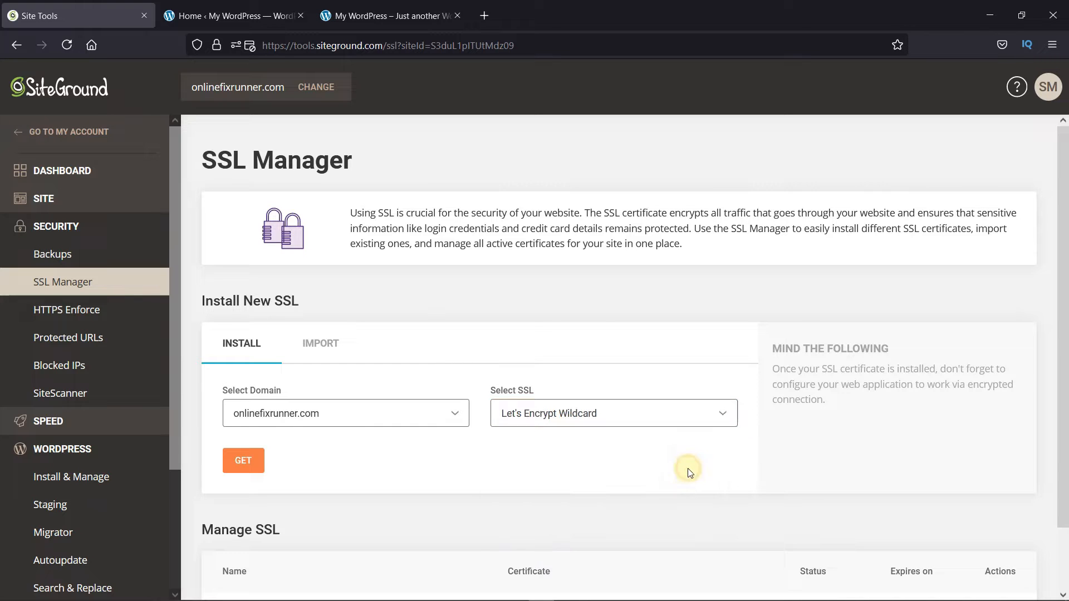
{"action": "left_click", "coordinate": [238, 464]}
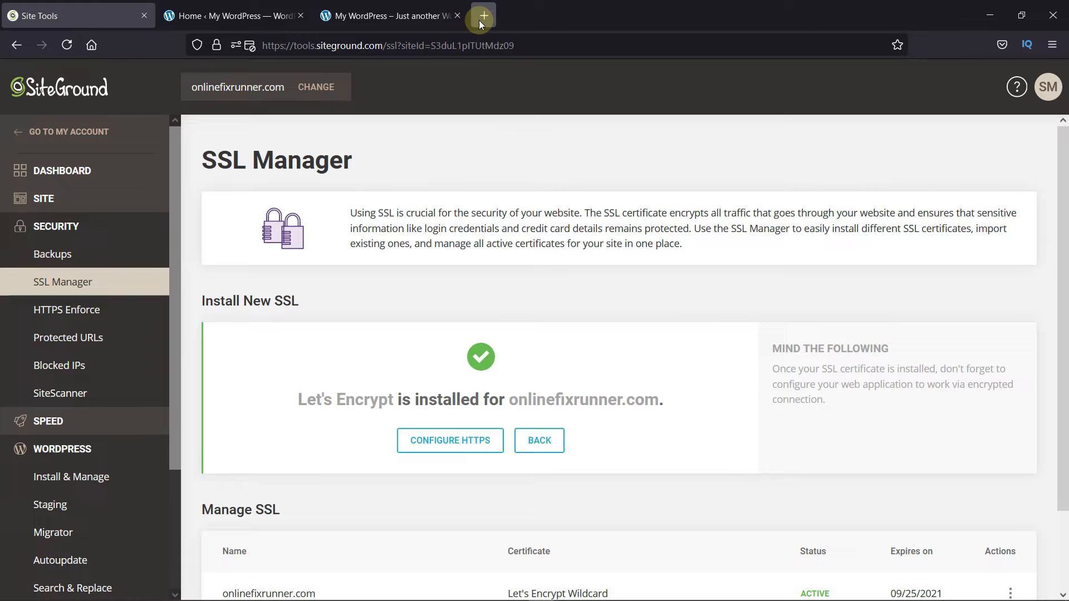
{"action": "left_click", "coordinate": [232, 16]}
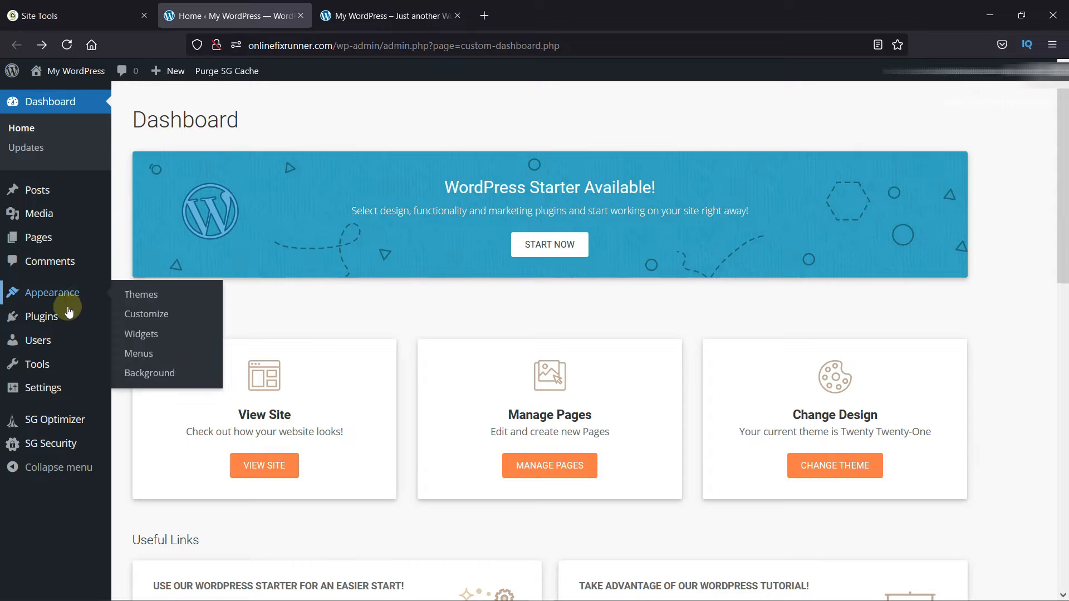
Search plugins for 'really simply ssl', then install and activate Really Simple SSL
{"action": "mouse_move", "coordinate": [63, 316]}
{"action": "left_click", "coordinate": [136, 338]}
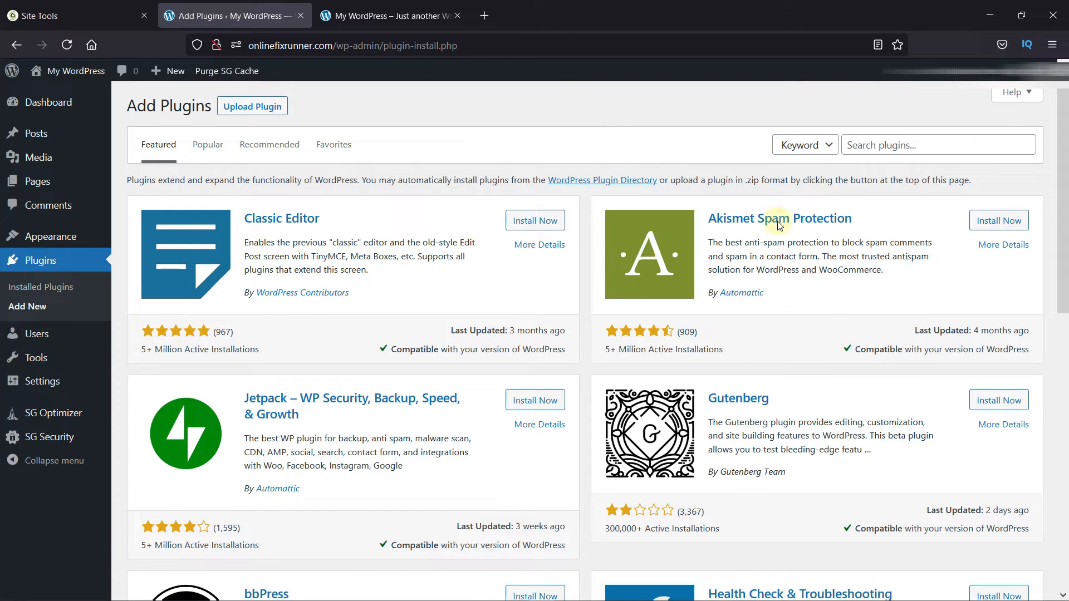
{"action": "left_click", "coordinate": [955, 139]}
{"action": "type", "text": "rea"}
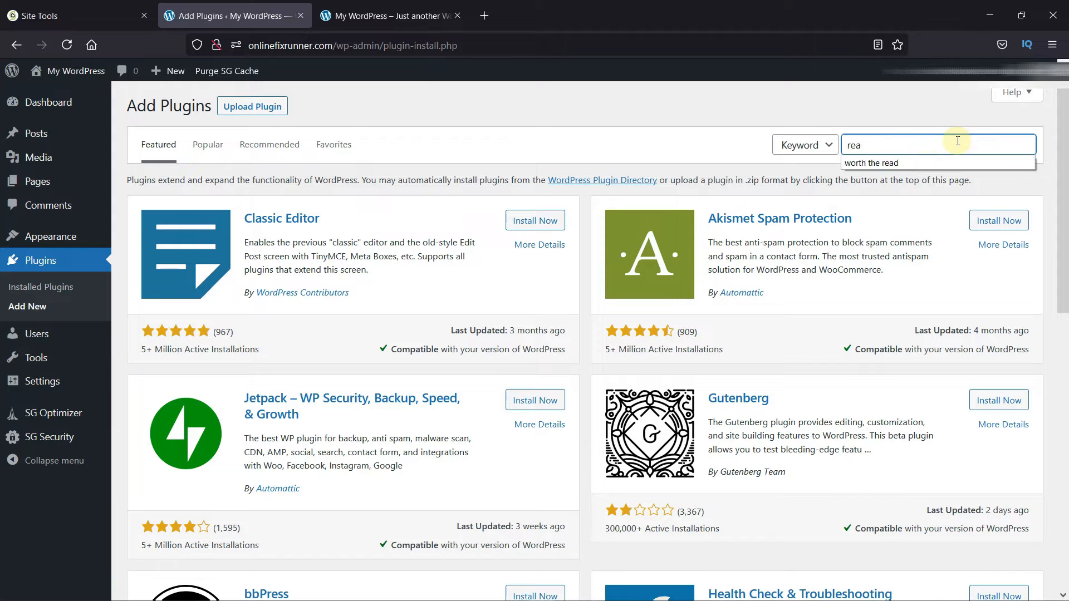
{"action": "type", "text": "lly simply"}
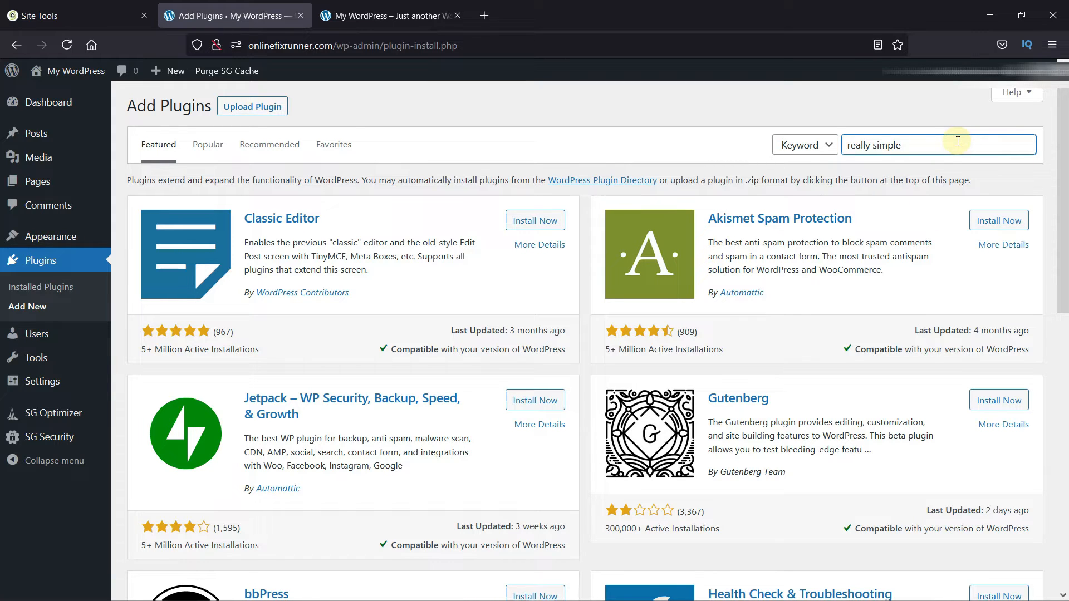
{"action": "type", "text": " ssl"}
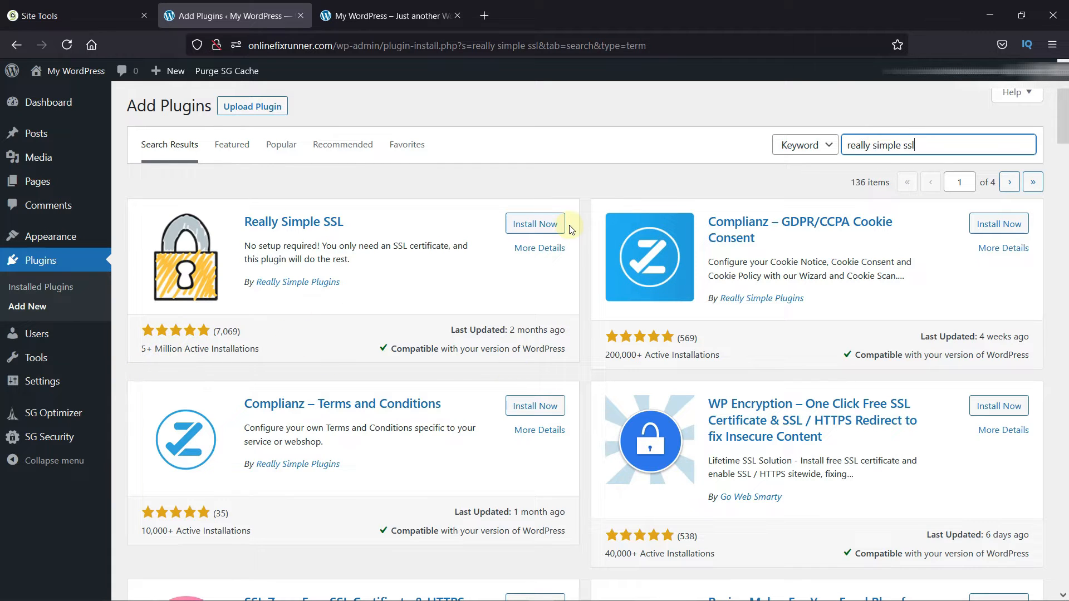
{"action": "left_click", "coordinate": [540, 224]}
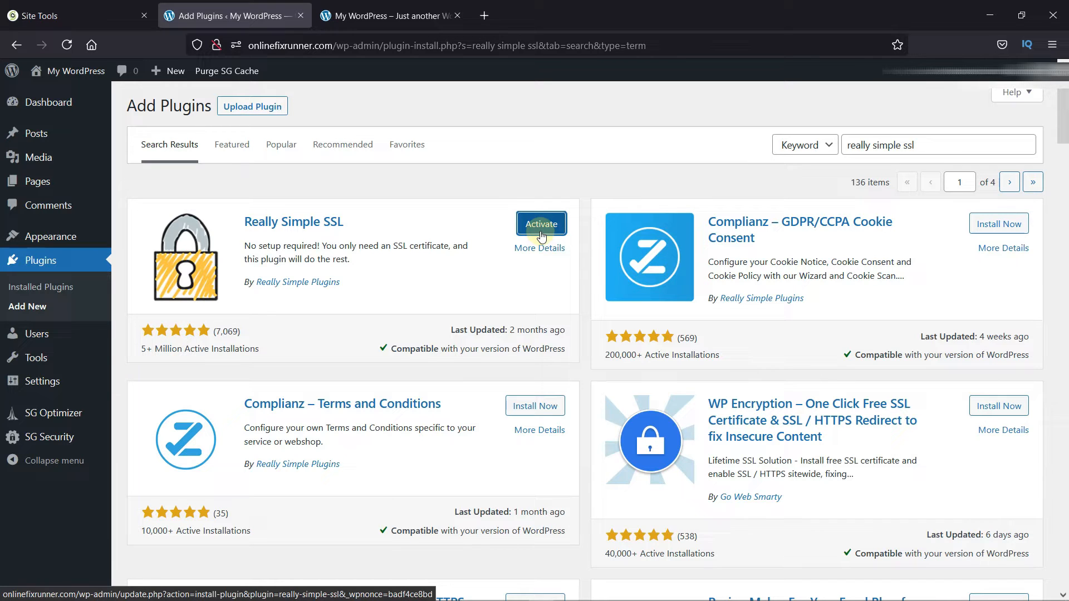
{"action": "left_click", "coordinate": [543, 229]}
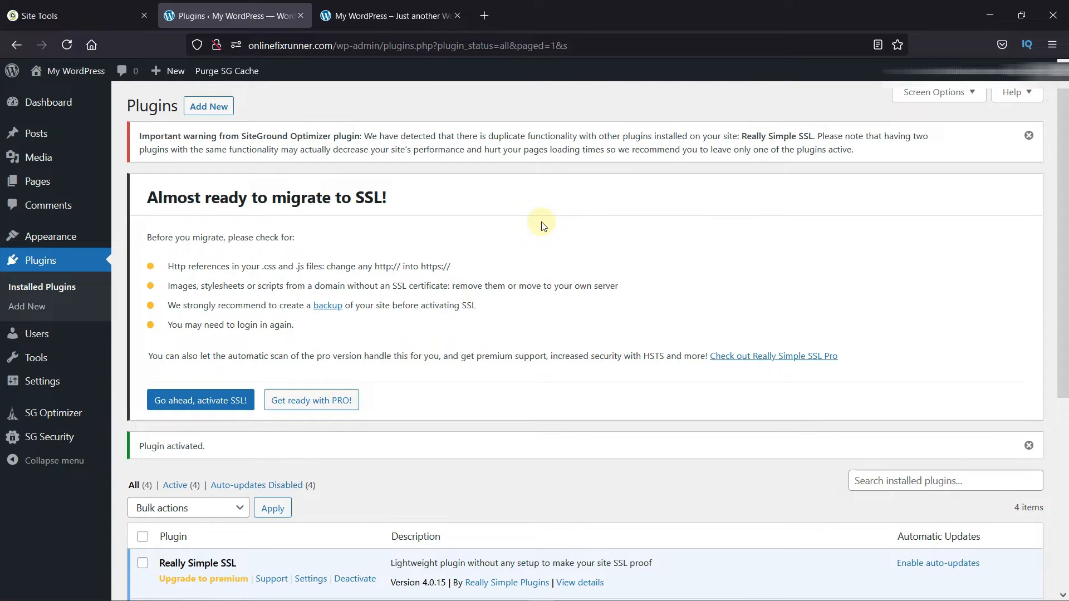
Activate SSL via Really Simple SSL and confirm the reloaded home page is secure over https
{"action": "scroll", "coordinate": [441, 245], "scroll_direction": "down", "scroll_amount": 2}
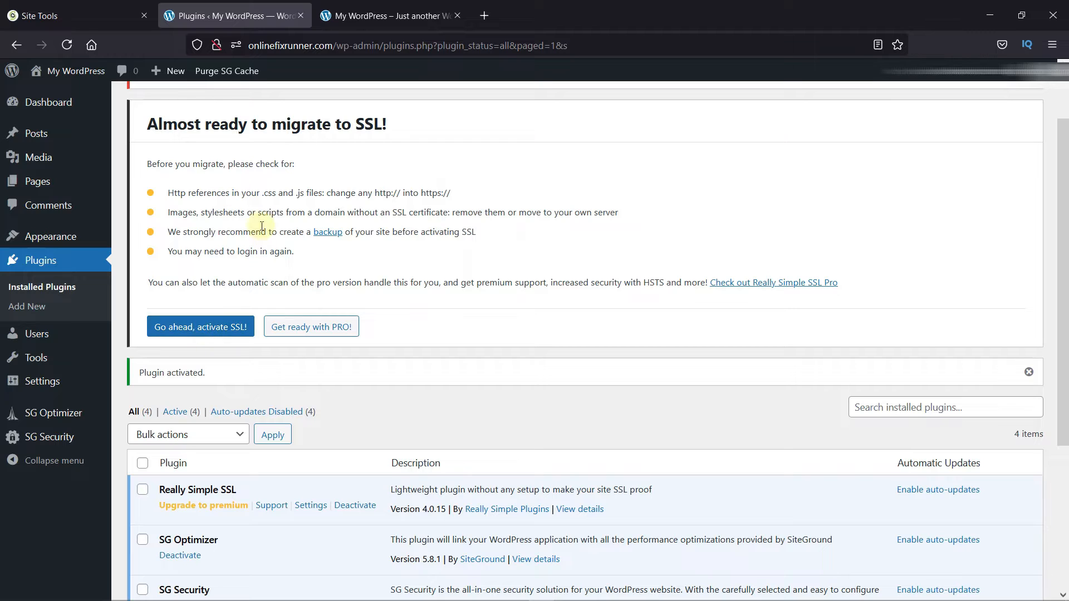
{"action": "left_click", "coordinate": [203, 328]}
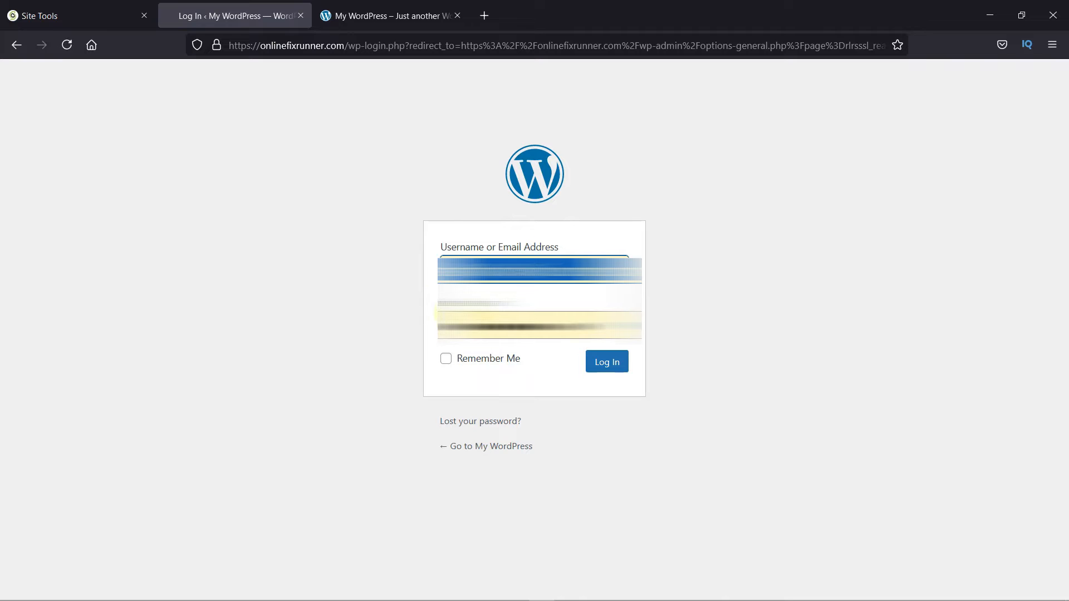
{"action": "left_click", "coordinate": [354, 16]}
{"action": "left_click", "coordinate": [68, 45]}
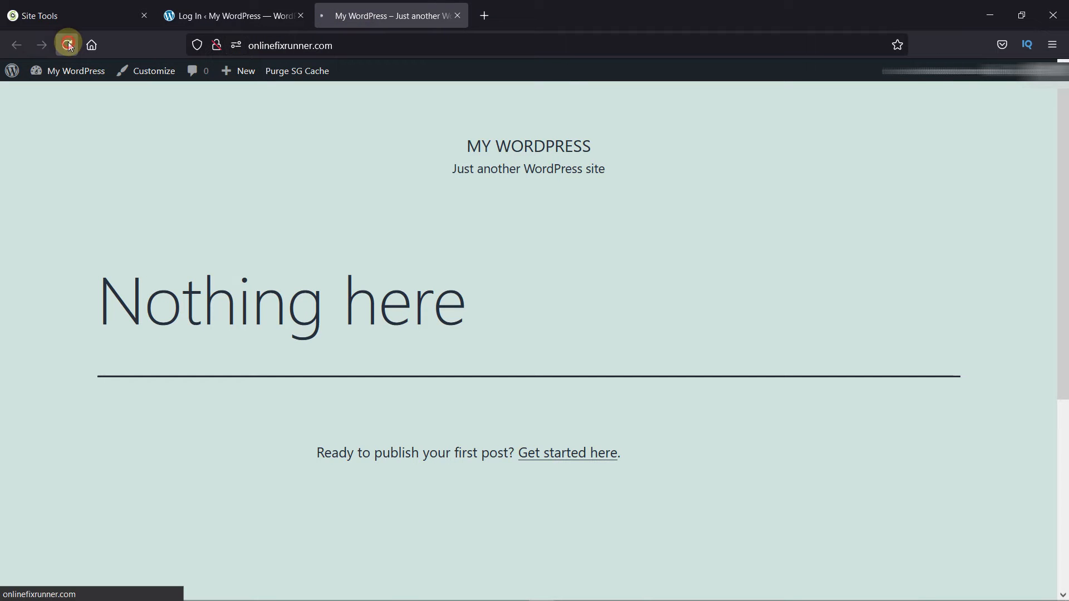
{"action": "left_click", "coordinate": [219, 47]}
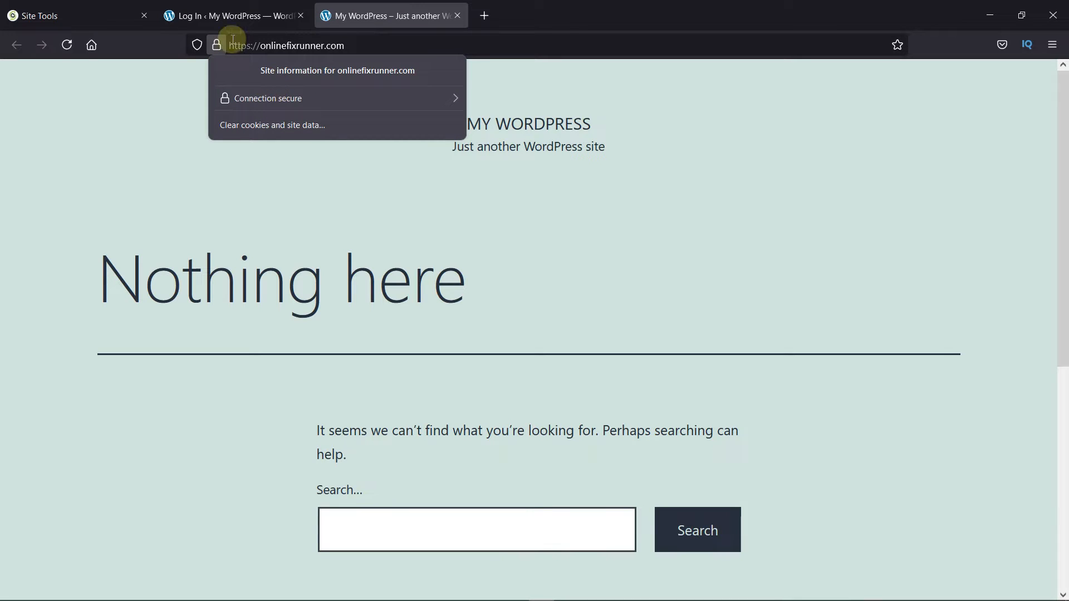
Log back into the WordPress admin and return to the Dashboard
{"action": "left_click", "coordinate": [231, 16]}
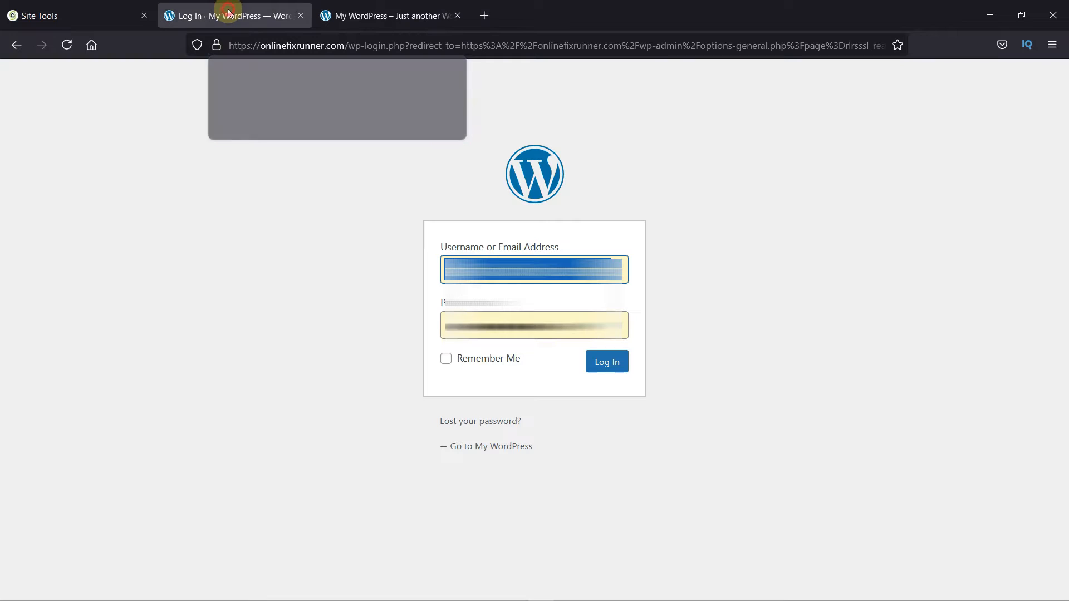
{"action": "left_click", "coordinate": [313, 239]}
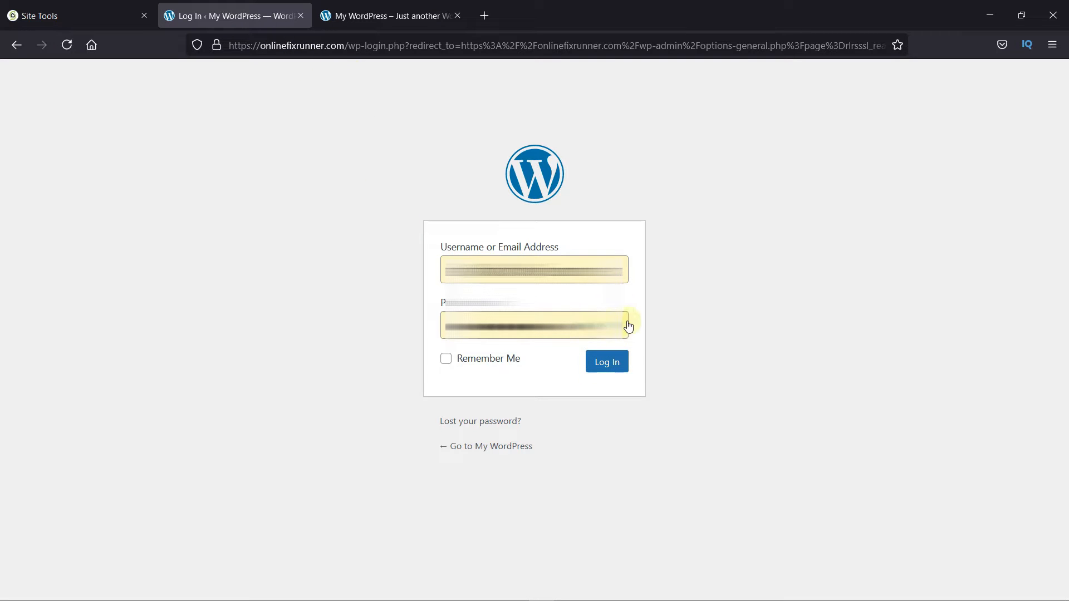
{"action": "left_click", "coordinate": [612, 366]}
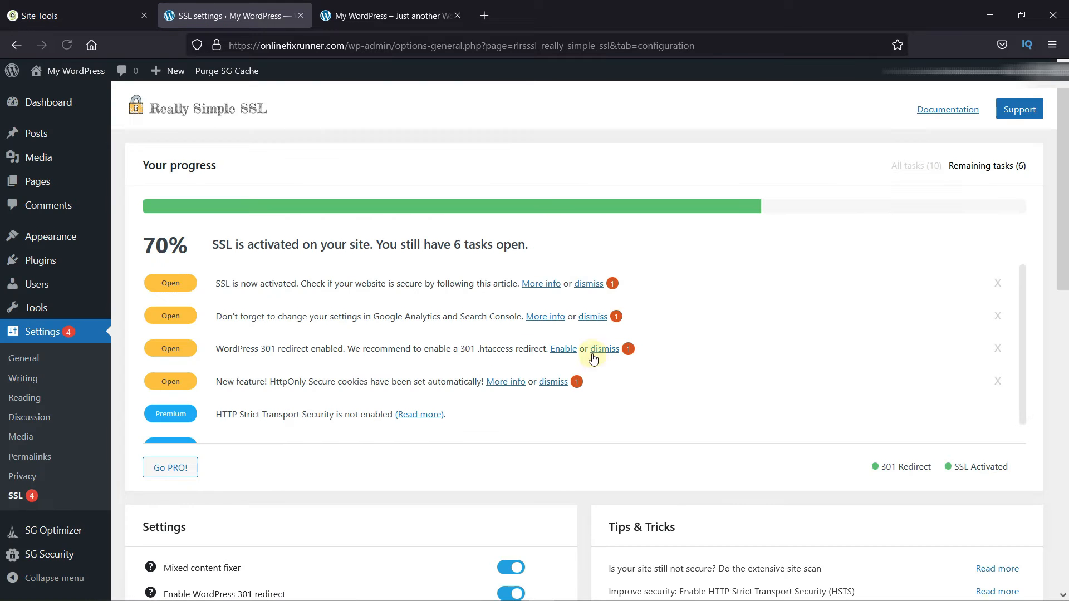
{"action": "left_click", "coordinate": [47, 102]}
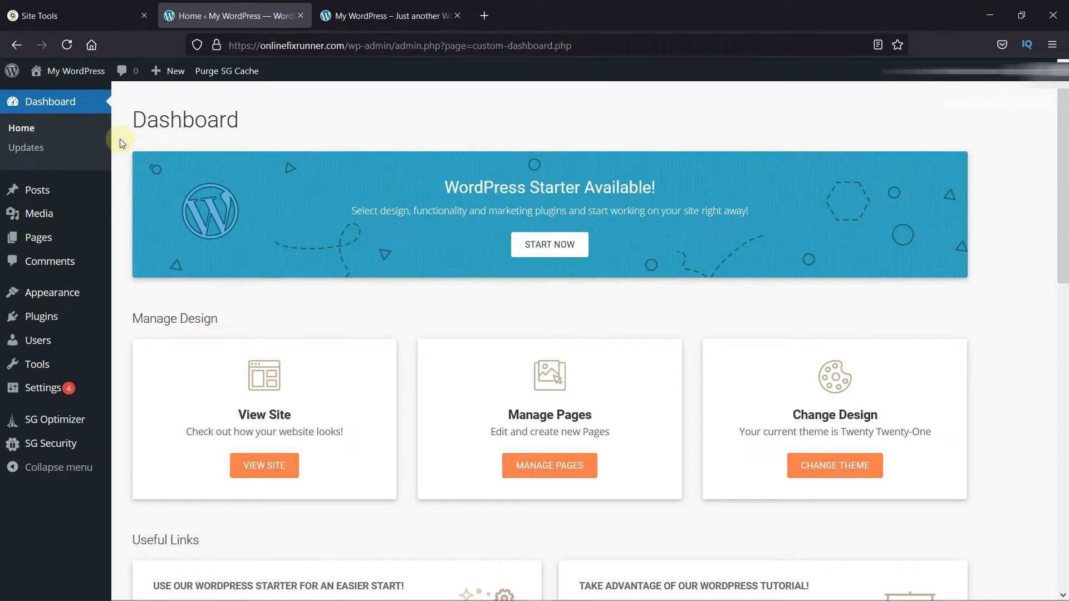
Bulk-deactivate SG Optimizer, SG Security and WordPress Starter, then go to Appearance > Themes
{"action": "mouse_move", "coordinate": [98, 190]}
{"action": "mouse_move", "coordinate": [84, 324]}
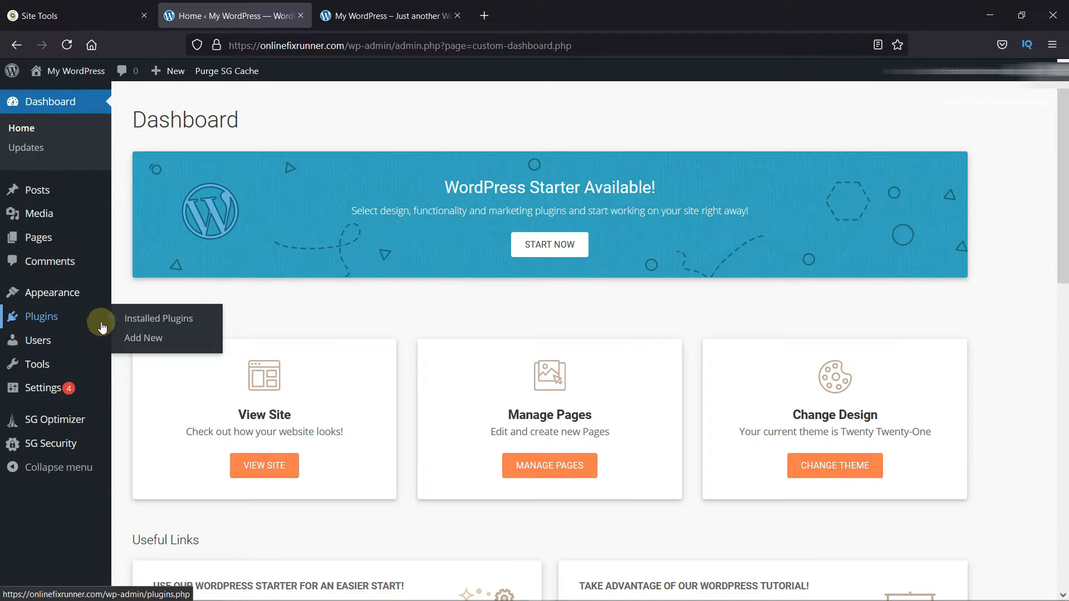
{"action": "left_click", "coordinate": [137, 328]}
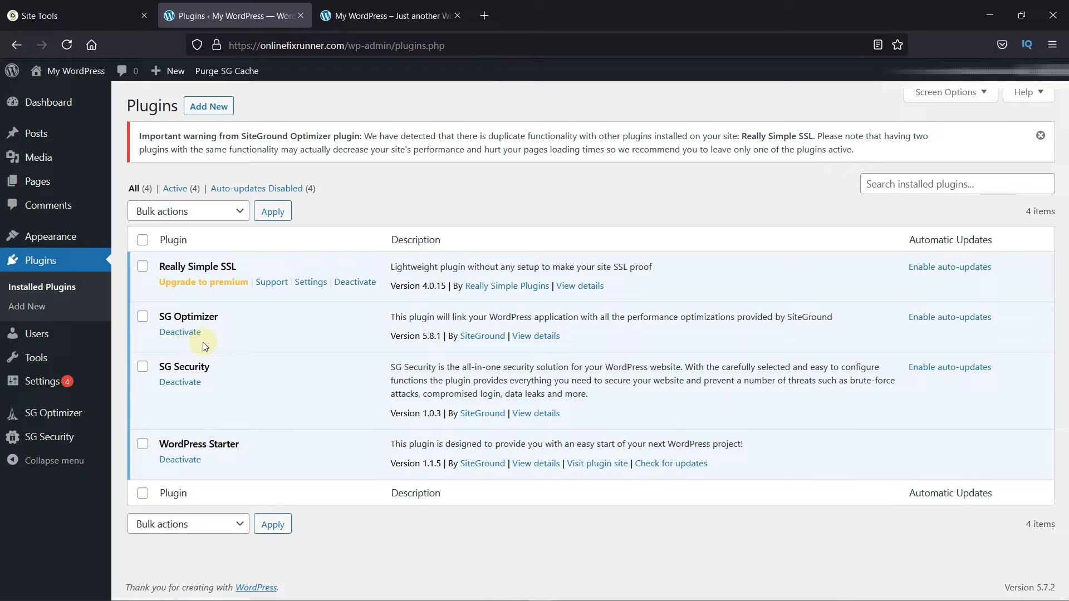
{"action": "left_click", "coordinate": [142, 317]}
{"action": "left_click", "coordinate": [143, 363]}
{"action": "left_click", "coordinate": [145, 443]}
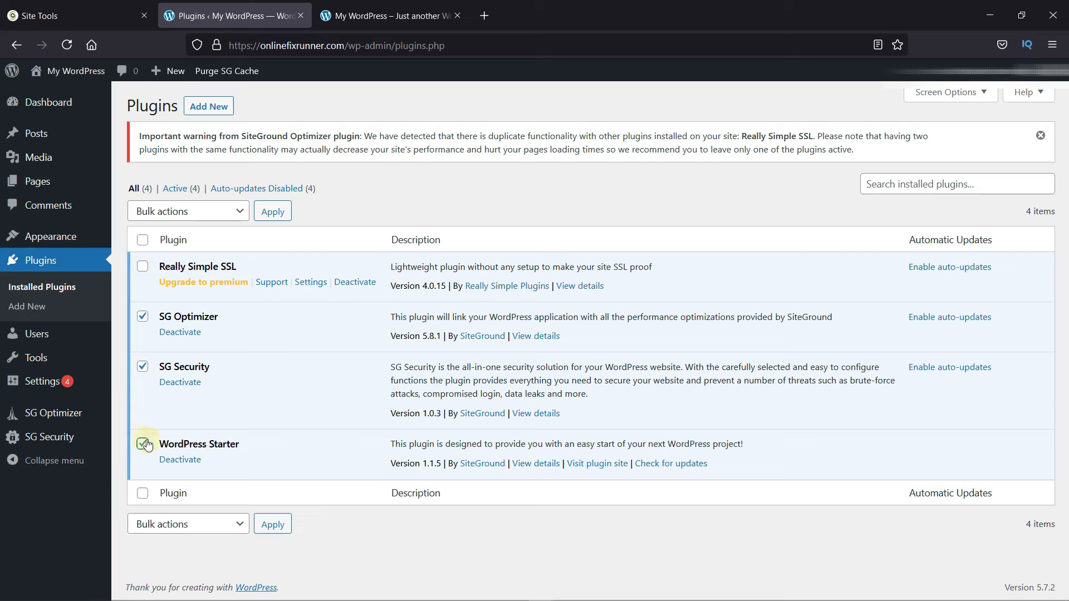
{"action": "left_click", "coordinate": [239, 214]}
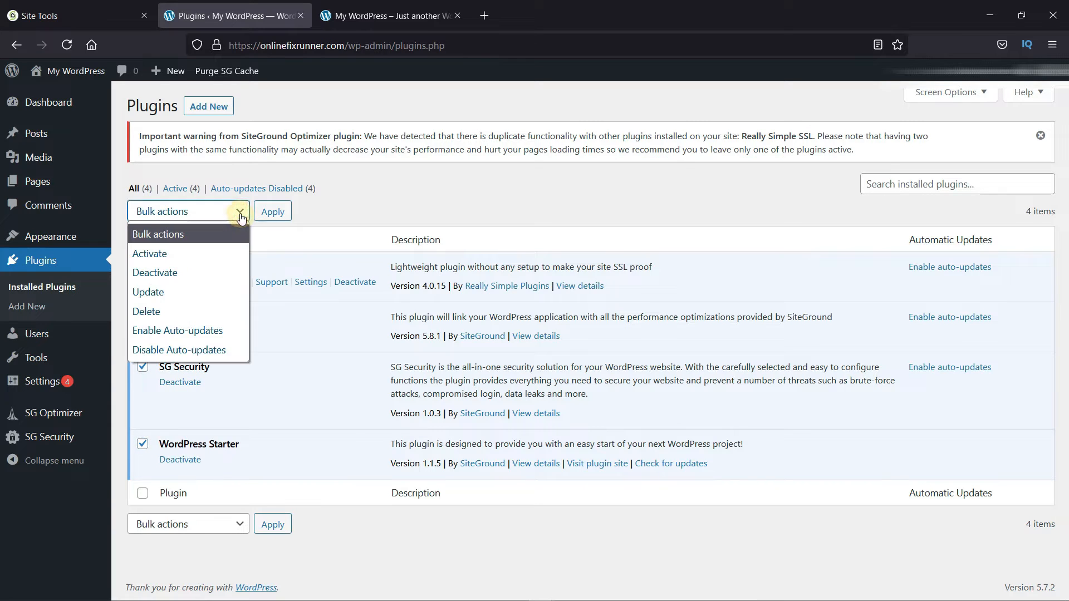
{"action": "left_click", "coordinate": [207, 274]}
{"action": "left_click", "coordinate": [273, 217]}
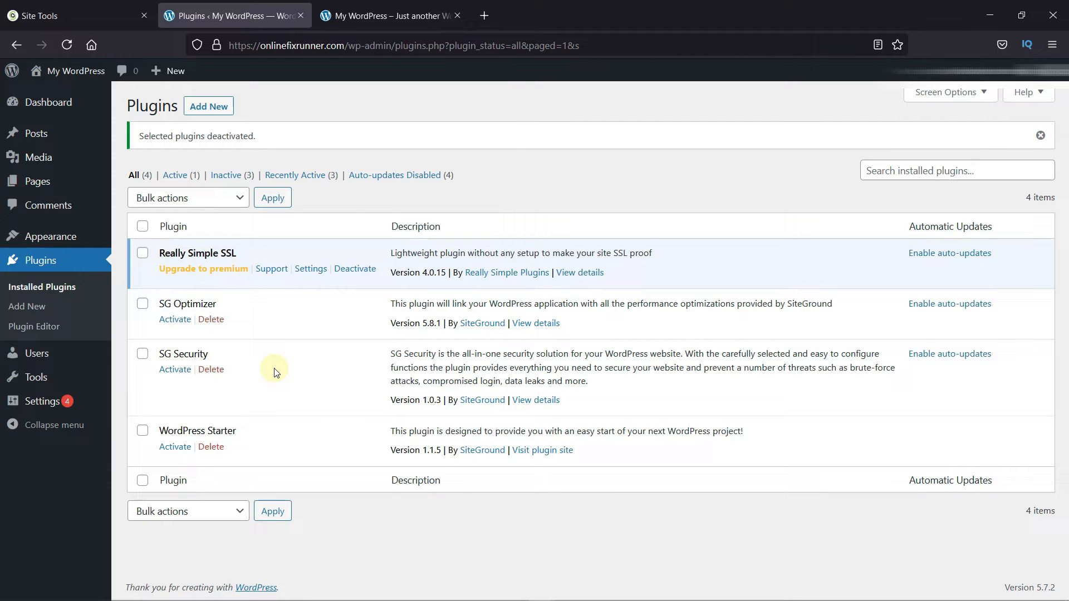
{"action": "mouse_move", "coordinate": [83, 237]}
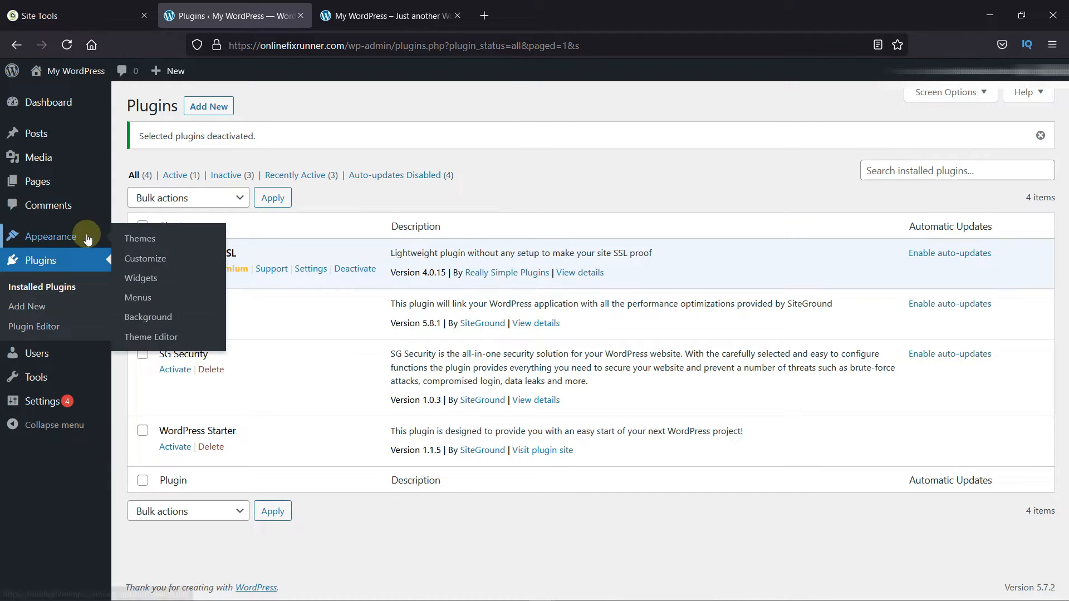
{"action": "left_click", "coordinate": [121, 241]}
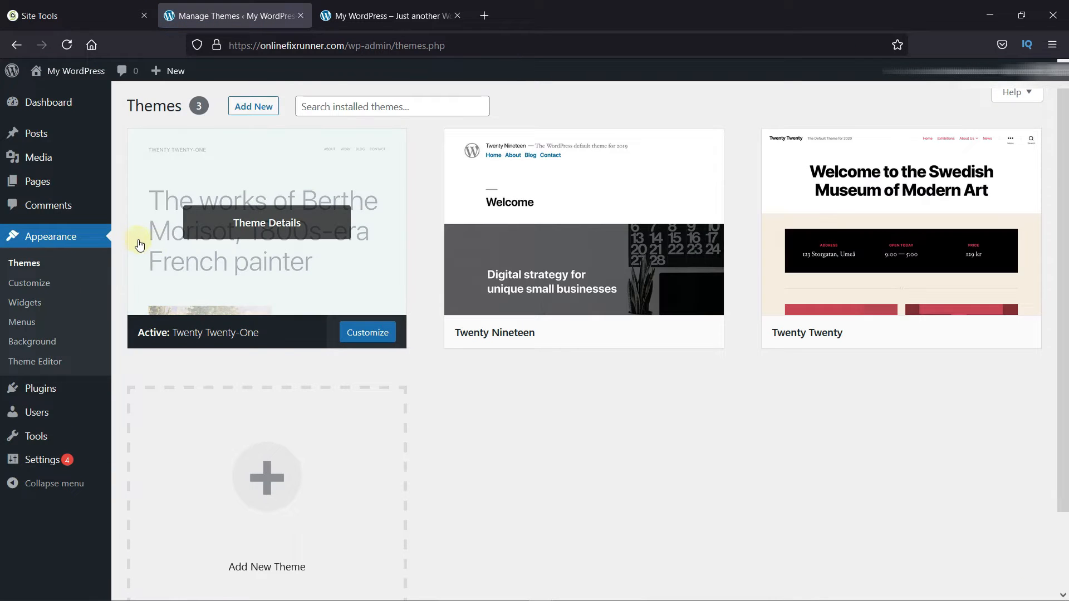
Find Astra among new themes by searching 'a', then install and activate it
{"action": "left_click", "coordinate": [257, 110]}
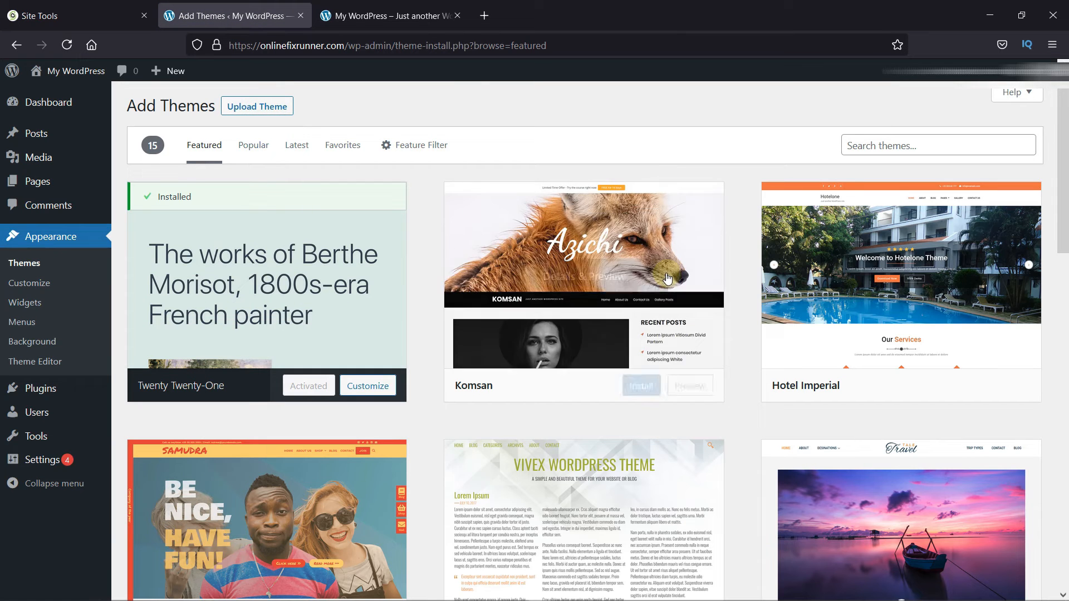
{"action": "left_click_drag", "start_coordinate": [1061, 192], "coordinate": [1062, 162]}
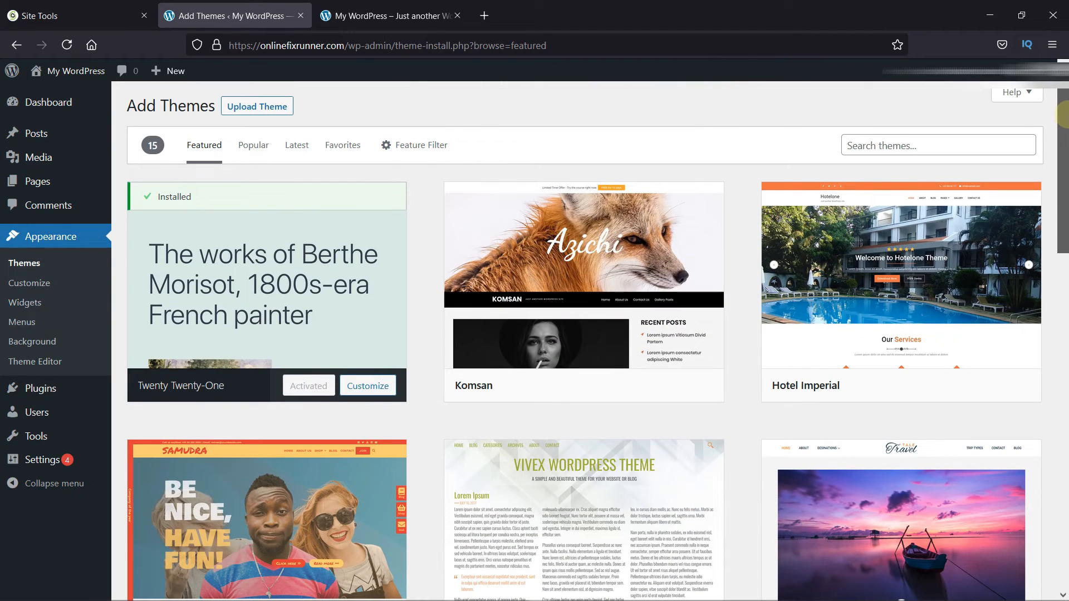
{"action": "left_click", "coordinate": [982, 147]}
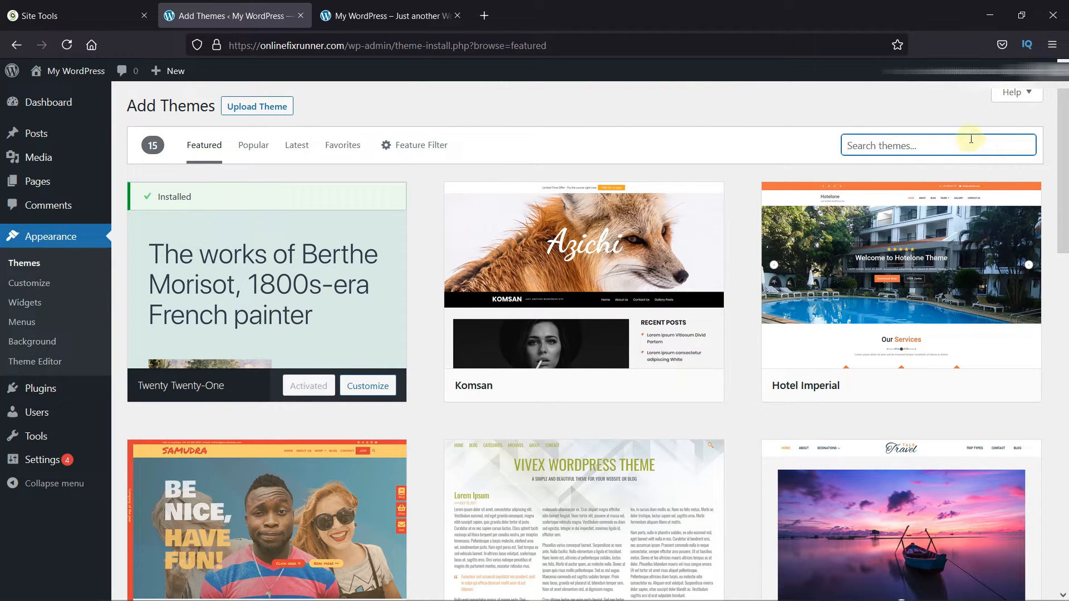
{"action": "type", "text": "astra"}
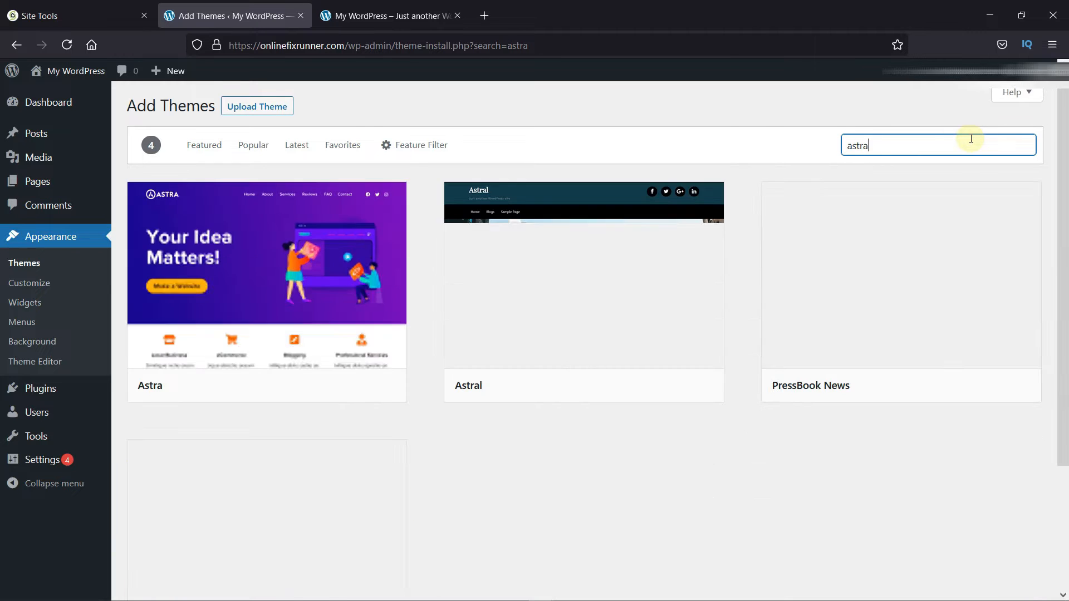
{"action": "mouse_move", "coordinate": [215, 318]}
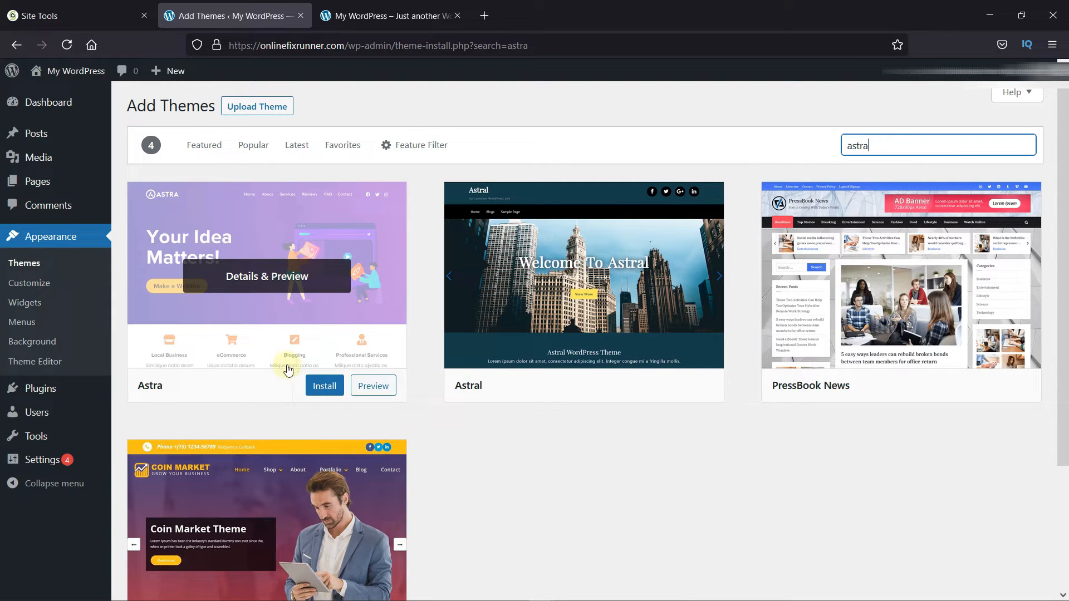
{"action": "left_click", "coordinate": [366, 390]}
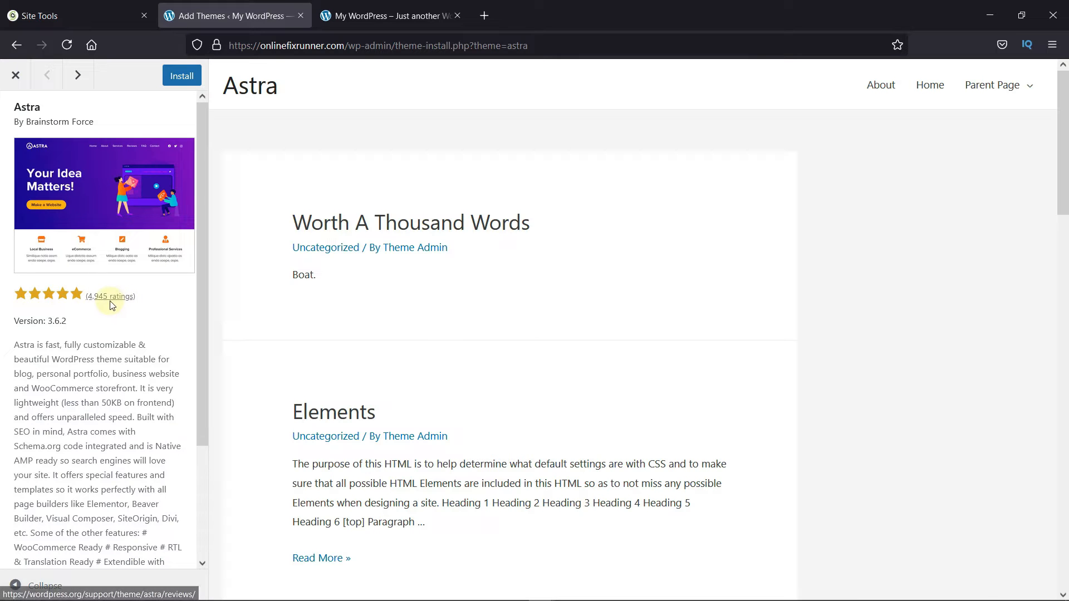
{"action": "scroll", "coordinate": [67, 346], "scroll_direction": "down", "scroll_amount": 3}
{"action": "scroll", "coordinate": [99, 318], "scroll_direction": "up", "scroll_amount": 3}
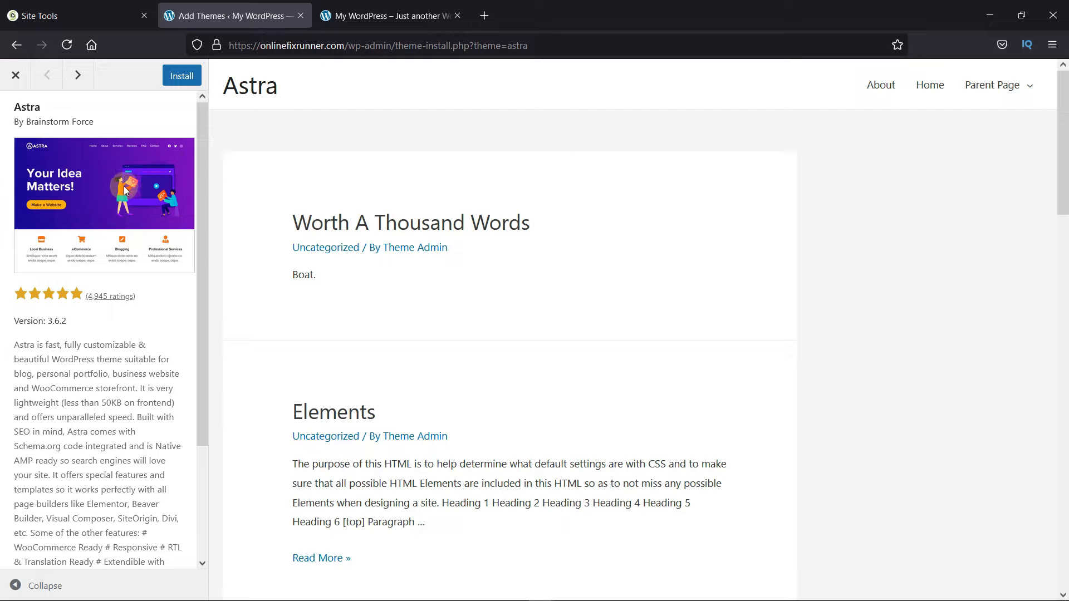
{"action": "left_click", "coordinate": [182, 77]}
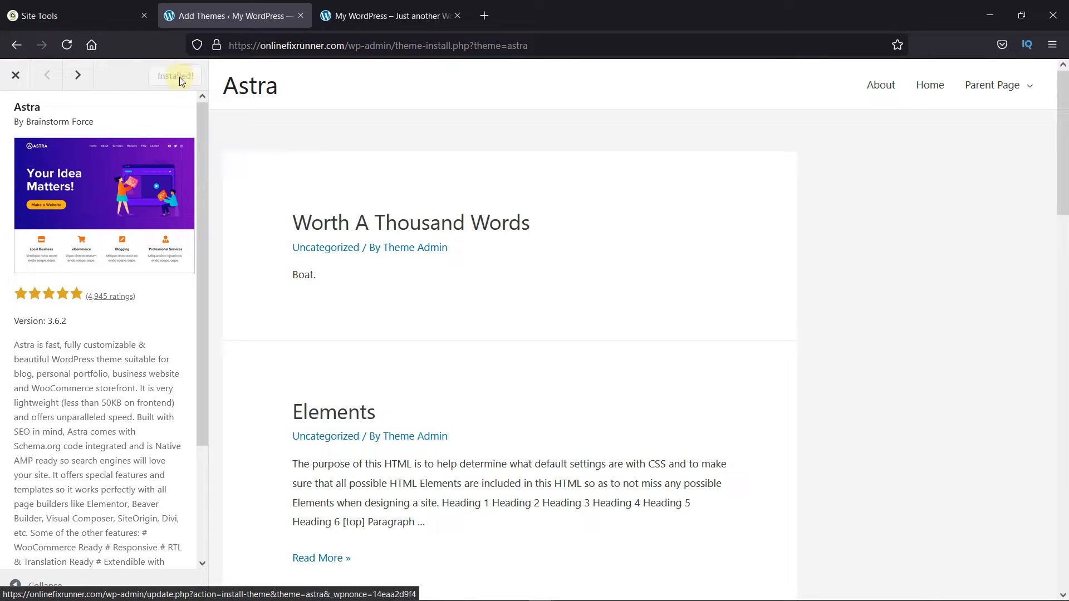
{"action": "left_click", "coordinate": [177, 82]}
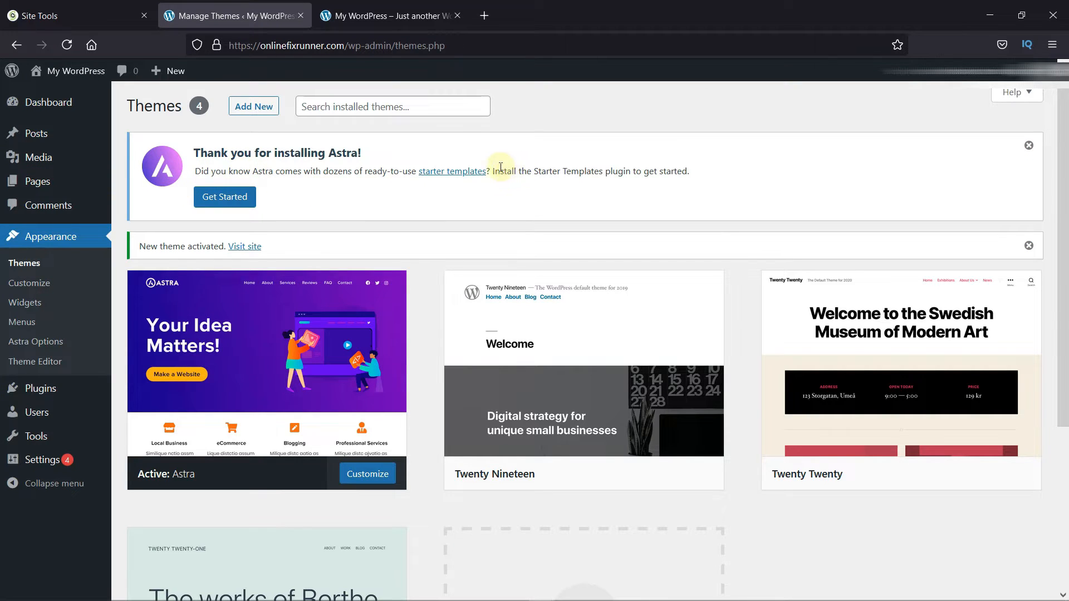
Launch Astra's Starter Templates setup and choose Elementor as the page builder
{"action": "left_click", "coordinate": [223, 198]}
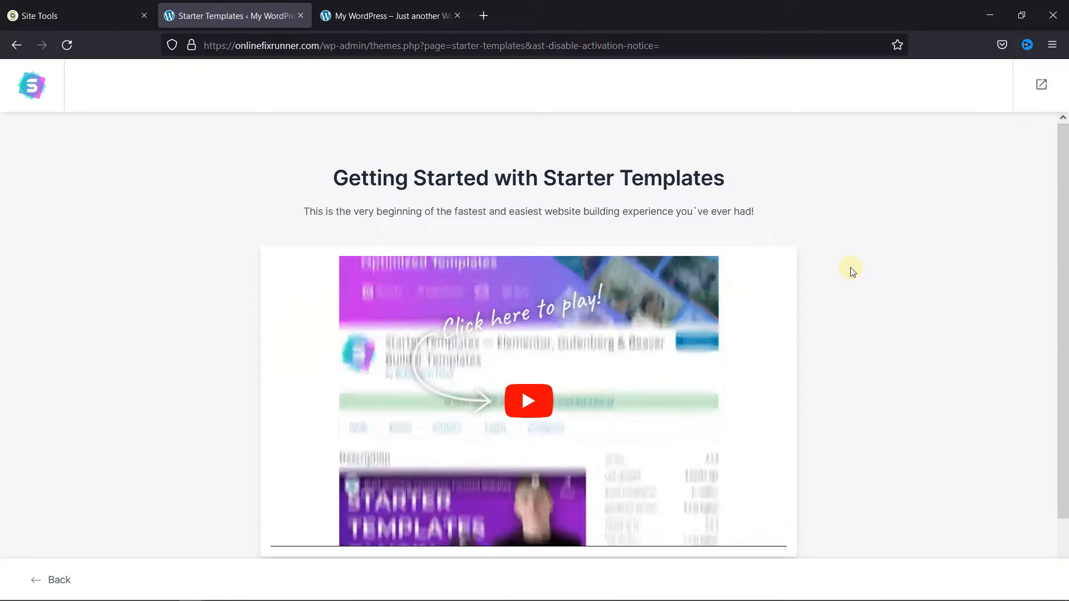
{"action": "scroll", "coordinate": [852, 272], "scroll_direction": "down", "scroll_amount": 2}
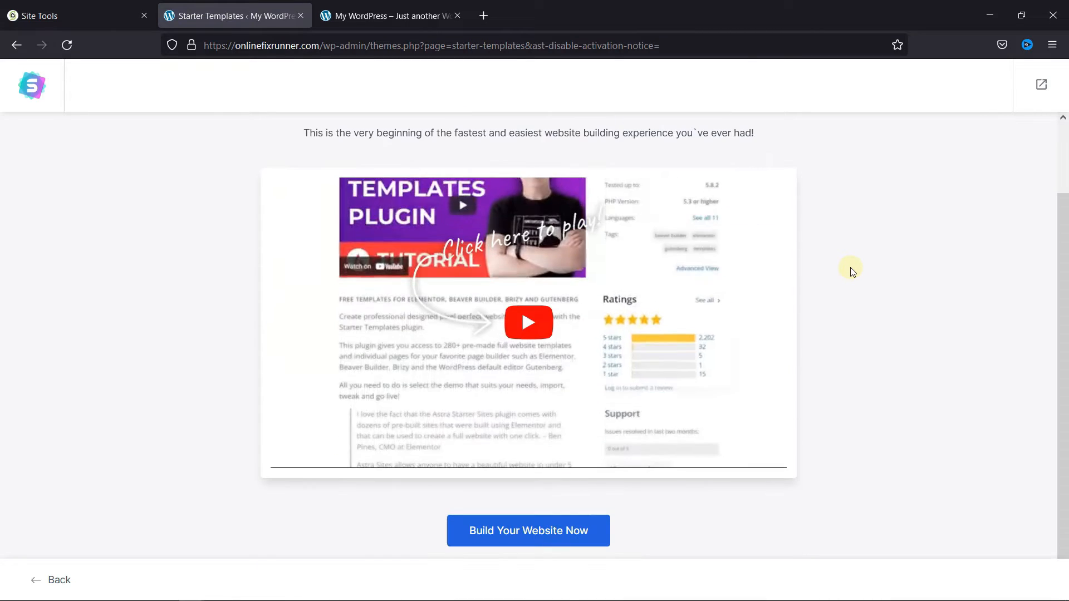
{"action": "left_click", "coordinate": [506, 536]}
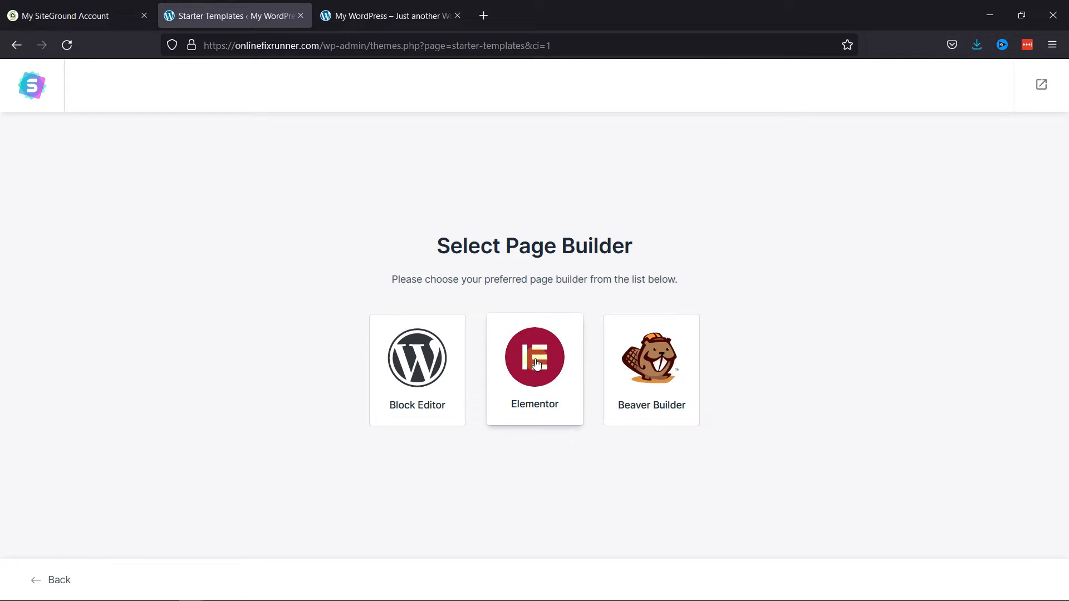
{"action": "left_click", "coordinate": [537, 364]}
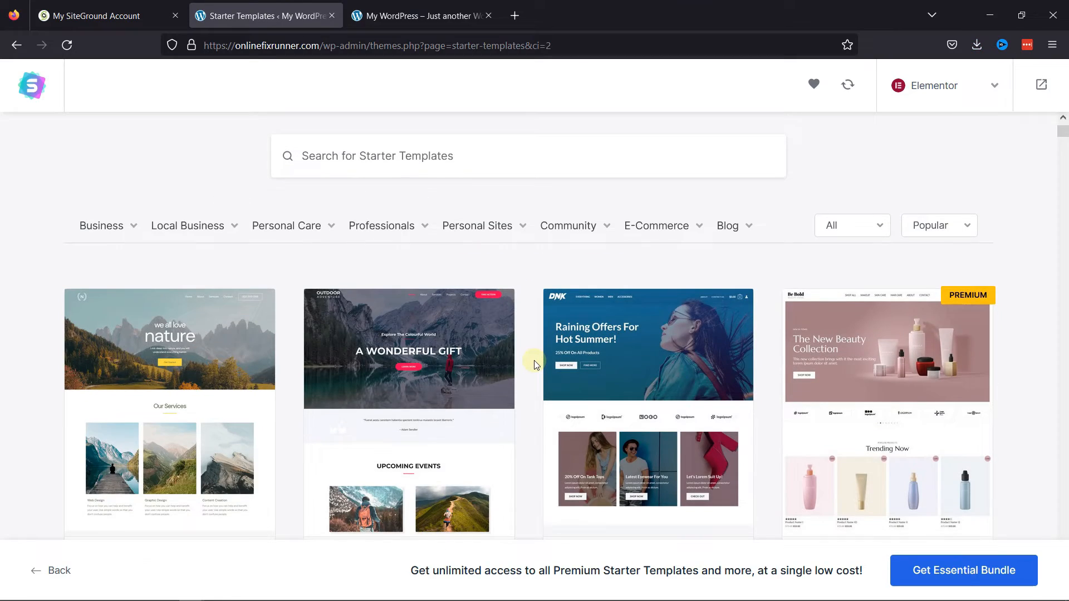
Browse the template grid and filter it to the Business 'Agency' category
{"action": "scroll", "coordinate": [535, 365], "scroll_direction": "down", "scroll_amount": 15}
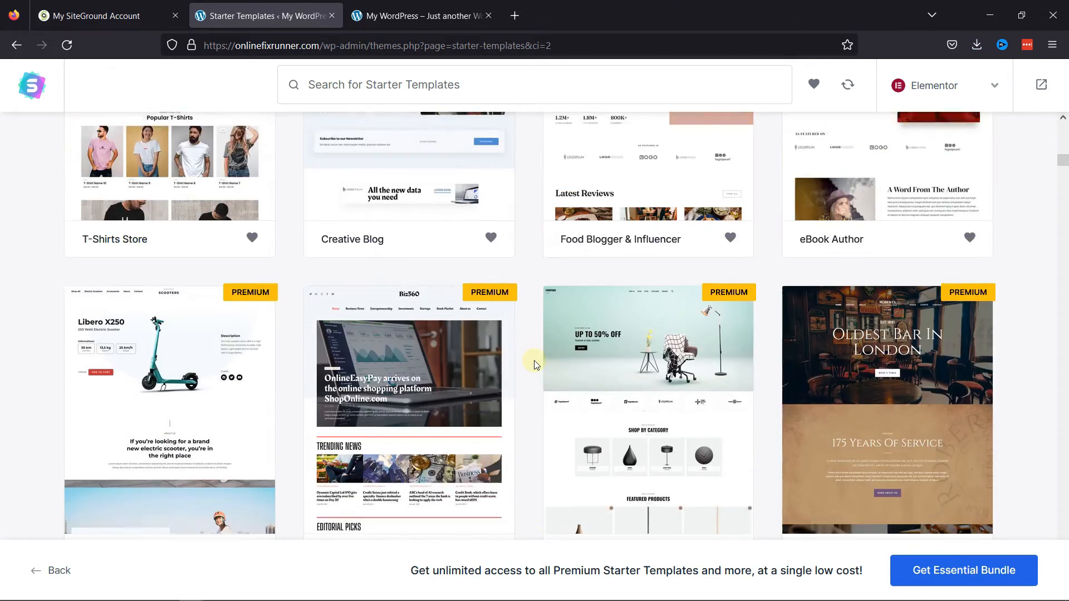
{"action": "scroll", "coordinate": [534, 365], "scroll_direction": "down", "scroll_amount": 15}
{"action": "scroll", "coordinate": [535, 365], "scroll_direction": "up", "scroll_amount": 10}
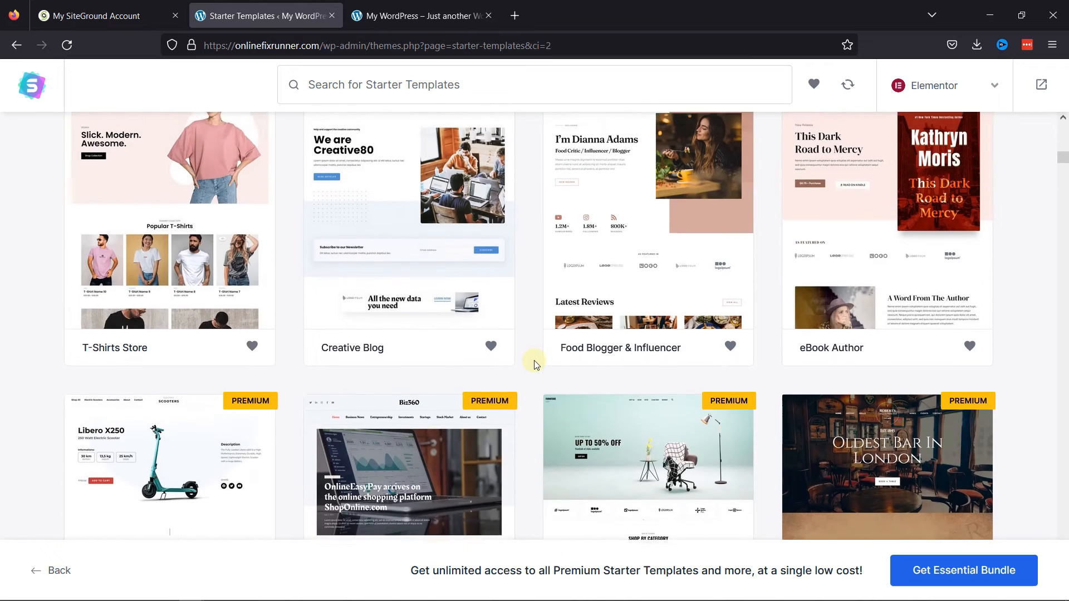
{"action": "scroll", "coordinate": [533, 362], "scroll_direction": "up", "scroll_amount": 12}
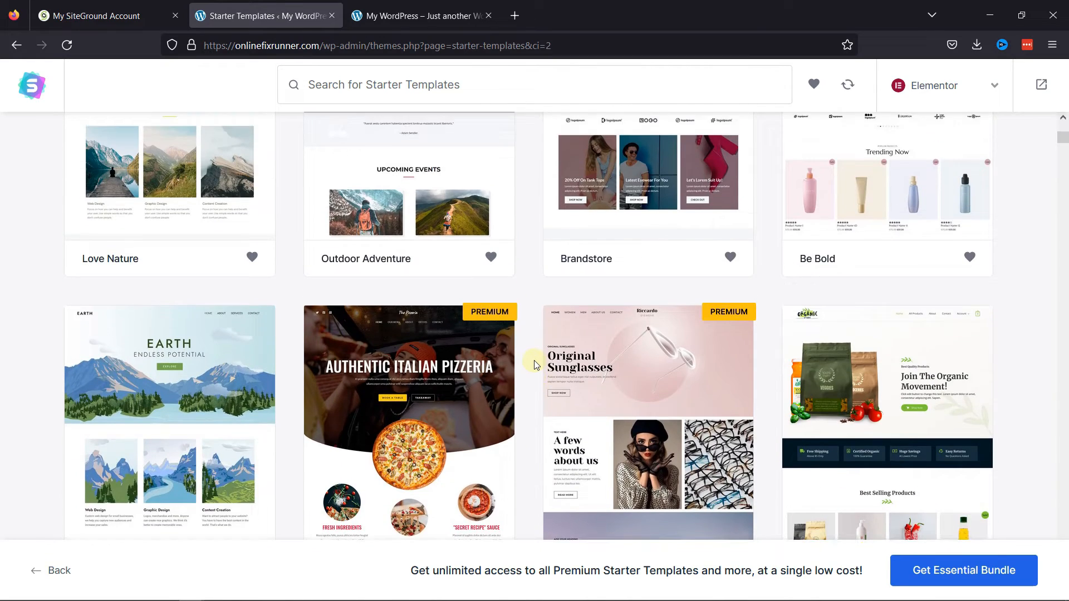
{"action": "scroll", "coordinate": [533, 361], "scroll_direction": "up", "scroll_amount": 5}
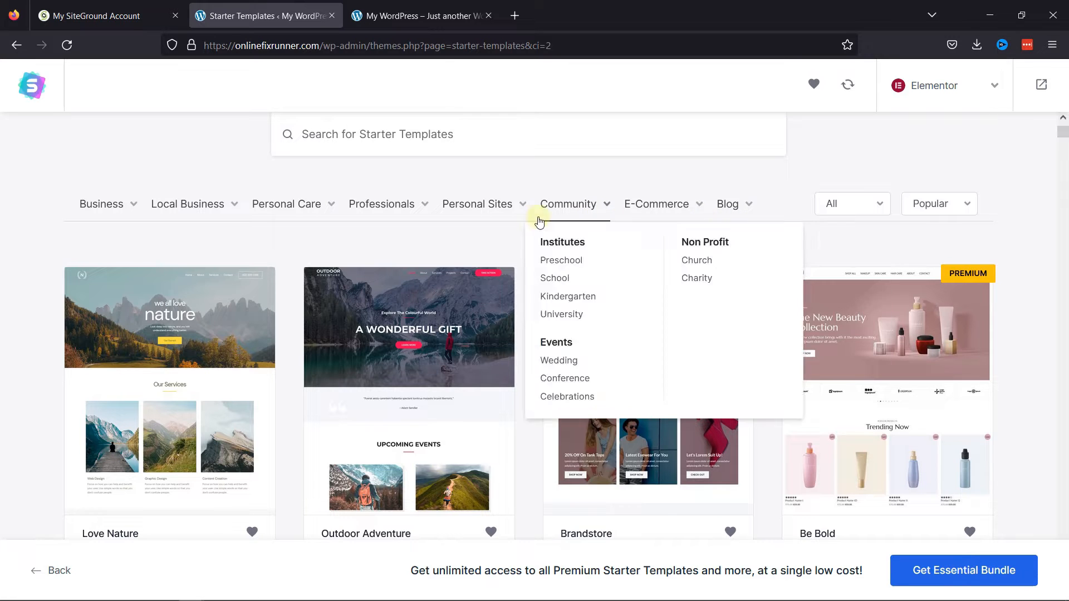
{"action": "mouse_move", "coordinate": [203, 222]}
{"action": "mouse_move", "coordinate": [134, 221]}
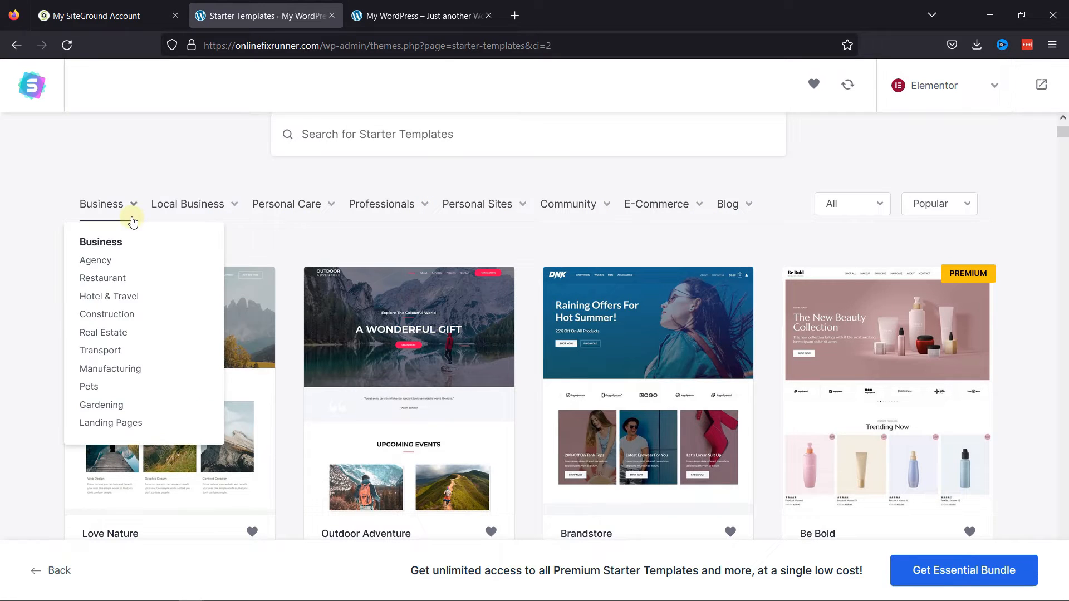
{"action": "left_click", "coordinate": [111, 261]}
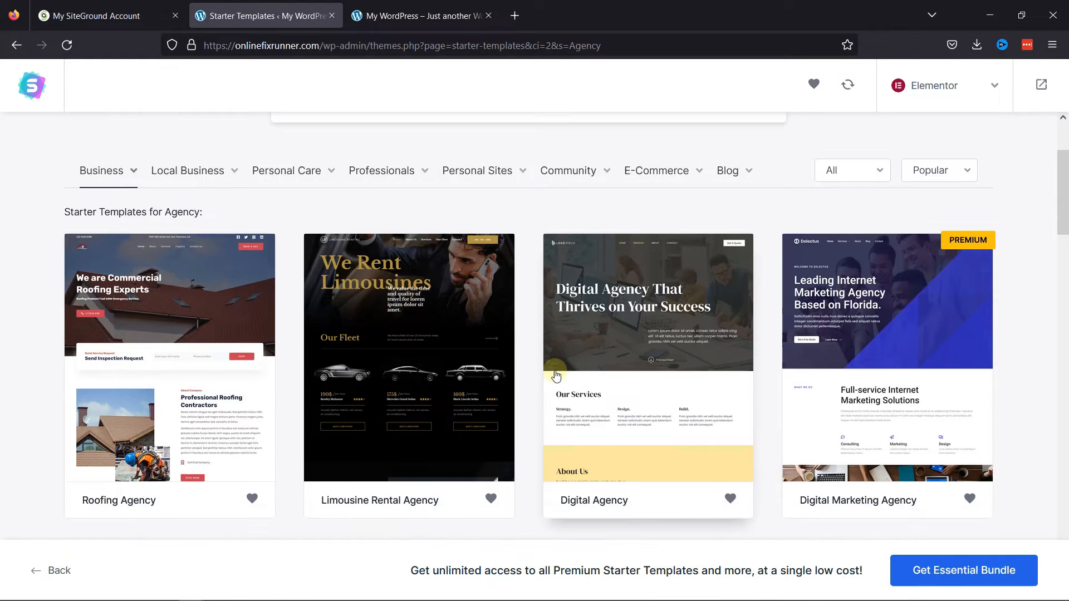
{"action": "scroll", "coordinate": [556, 373], "scroll_direction": "down", "scroll_amount": 5}
{"action": "scroll", "coordinate": [556, 376], "scroll_direction": "up", "scroll_amount": 5}
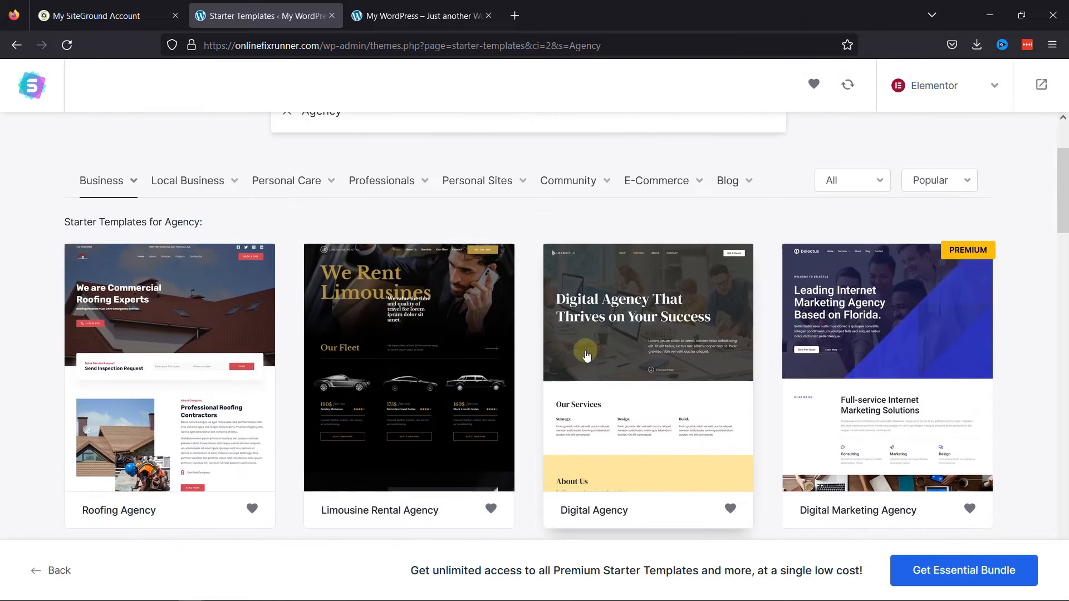
Choose the Digital Agency starter template and scroll through its preview
{"action": "left_click", "coordinate": [649, 312]}
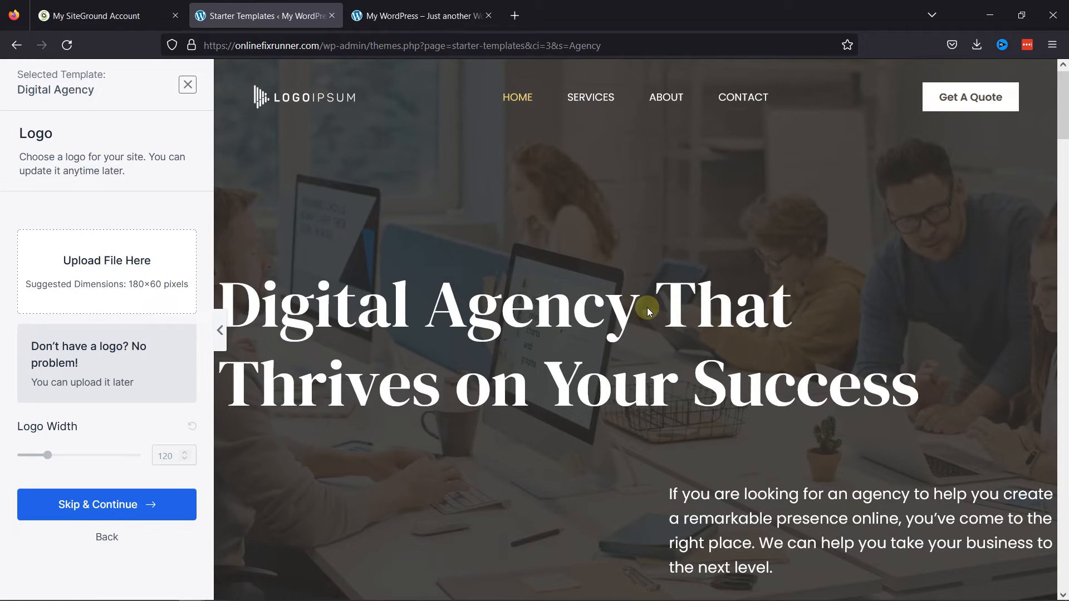
{"action": "scroll", "coordinate": [647, 307], "scroll_direction": "down", "scroll_amount": 10}
{"action": "scroll", "coordinate": [647, 307], "scroll_direction": "down", "scroll_amount": 15}
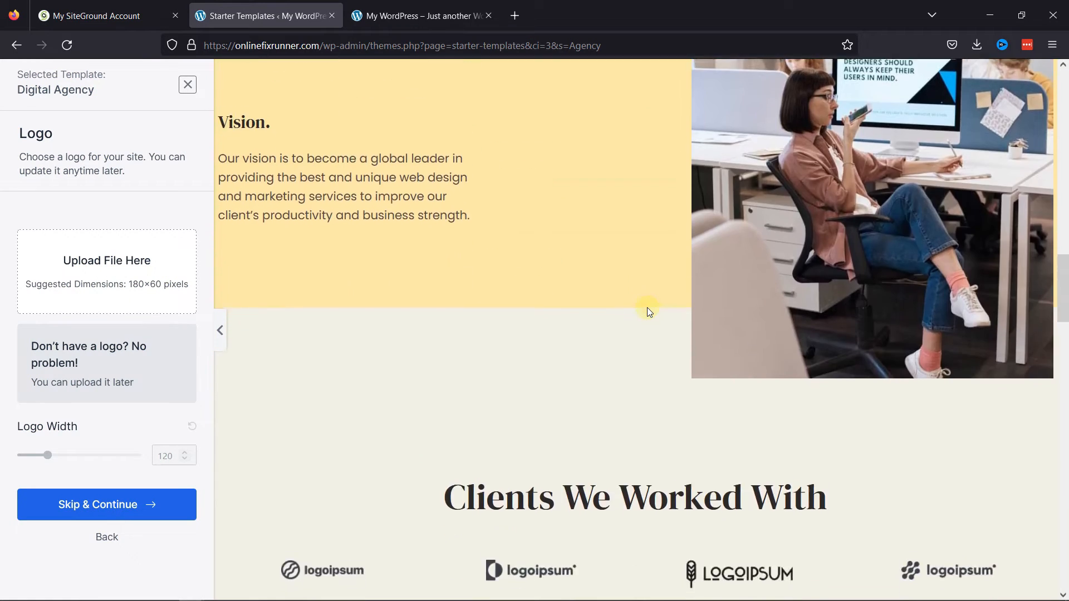
{"action": "scroll", "coordinate": [647, 307], "scroll_direction": "down", "scroll_amount": 5}
{"action": "scroll", "coordinate": [647, 307], "scroll_direction": "up", "scroll_amount": 15}
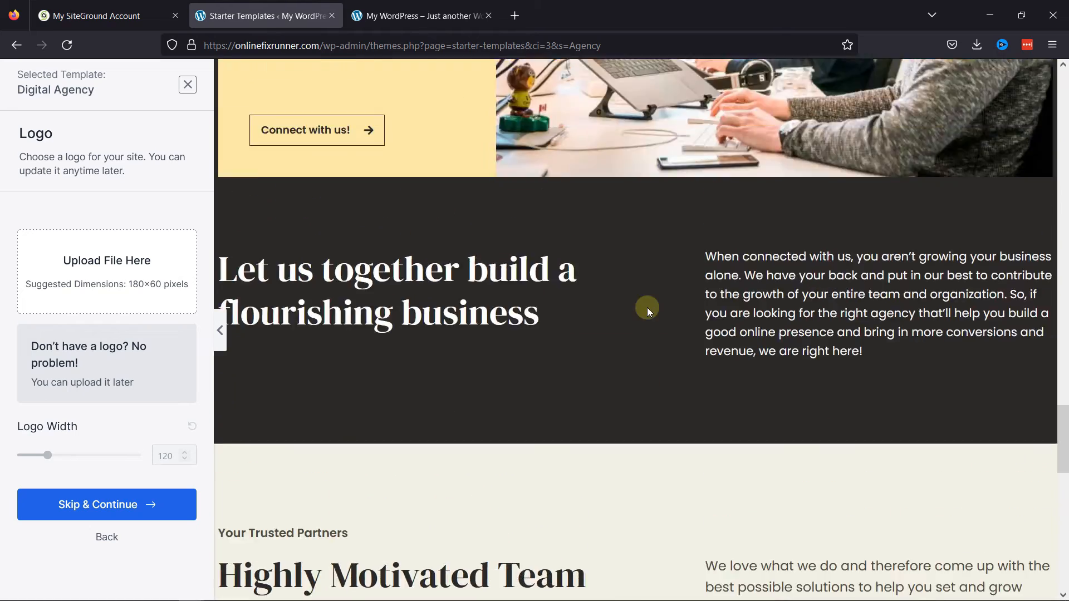
{"action": "scroll", "coordinate": [647, 308], "scroll_direction": "up", "scroll_amount": 15}
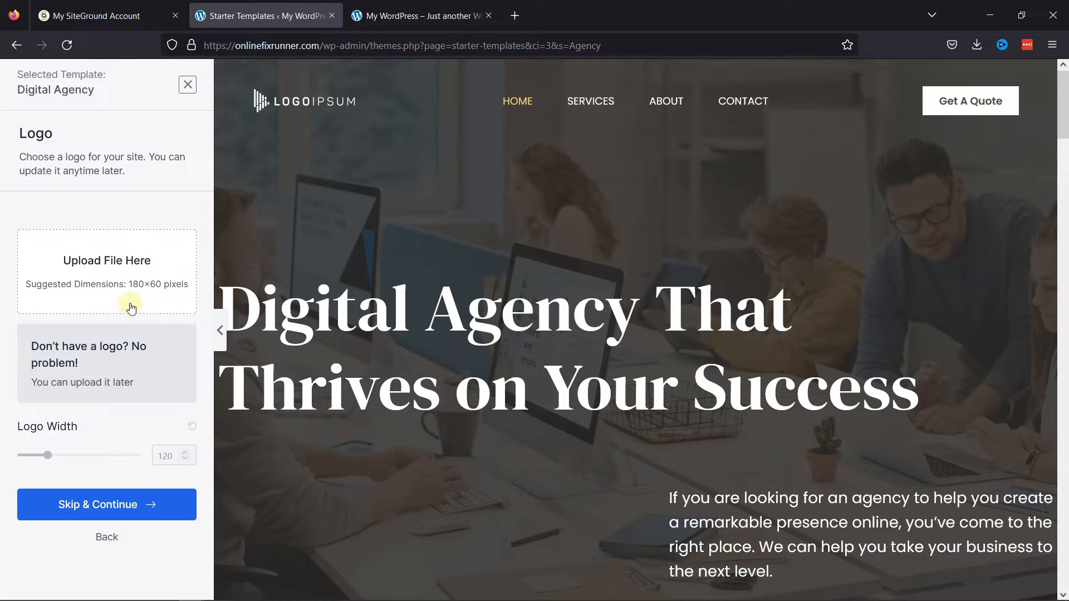
Upload fixrunner2020-white.png and use it as the site logo
{"action": "left_click", "coordinate": [124, 275]}
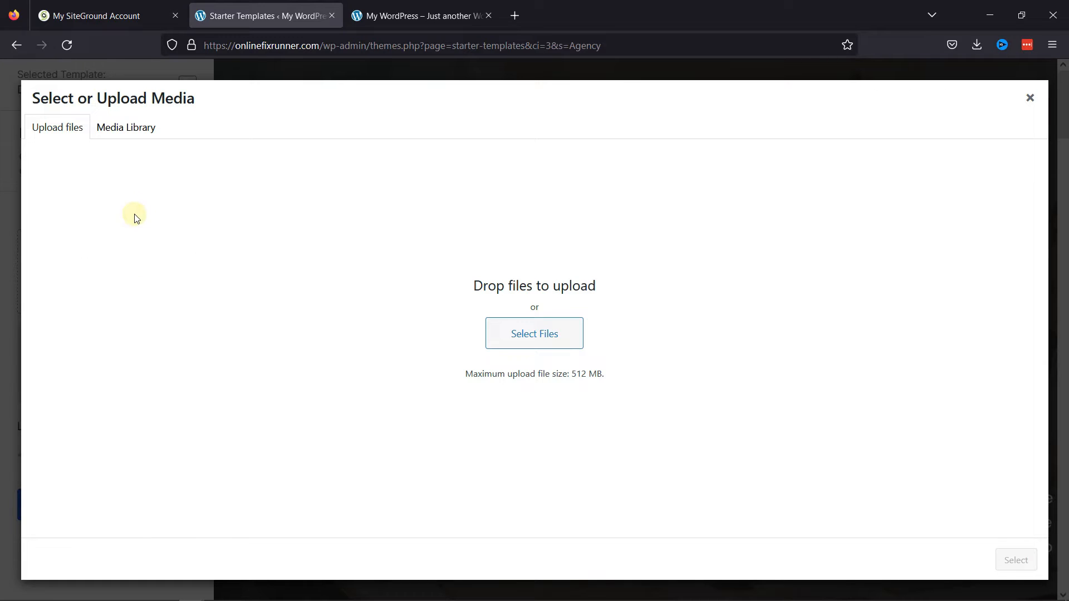
{"action": "left_click", "coordinate": [131, 134]}
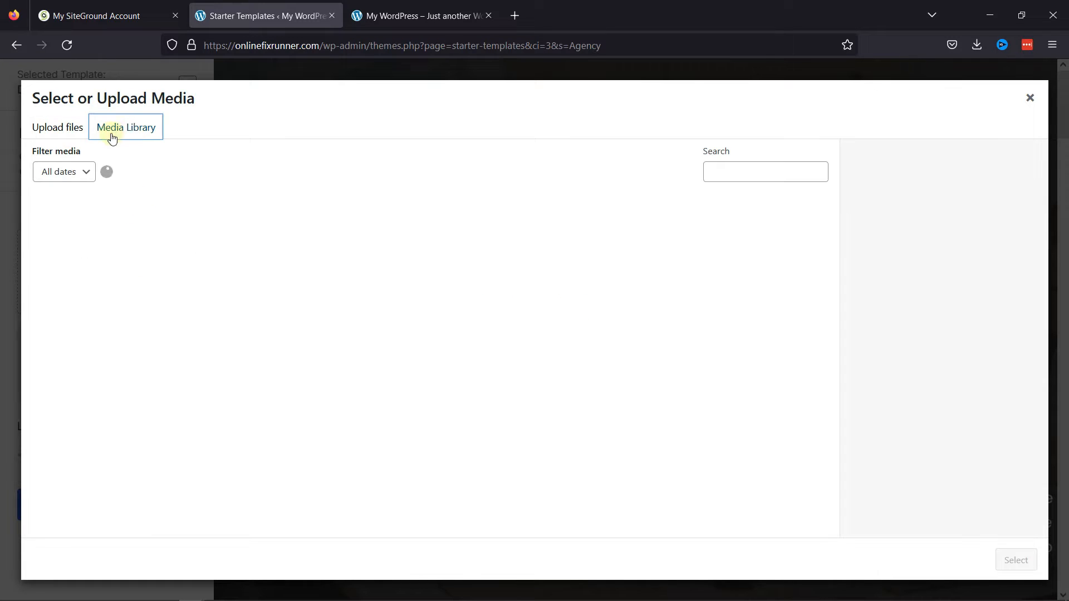
{"action": "left_click", "coordinate": [69, 133]}
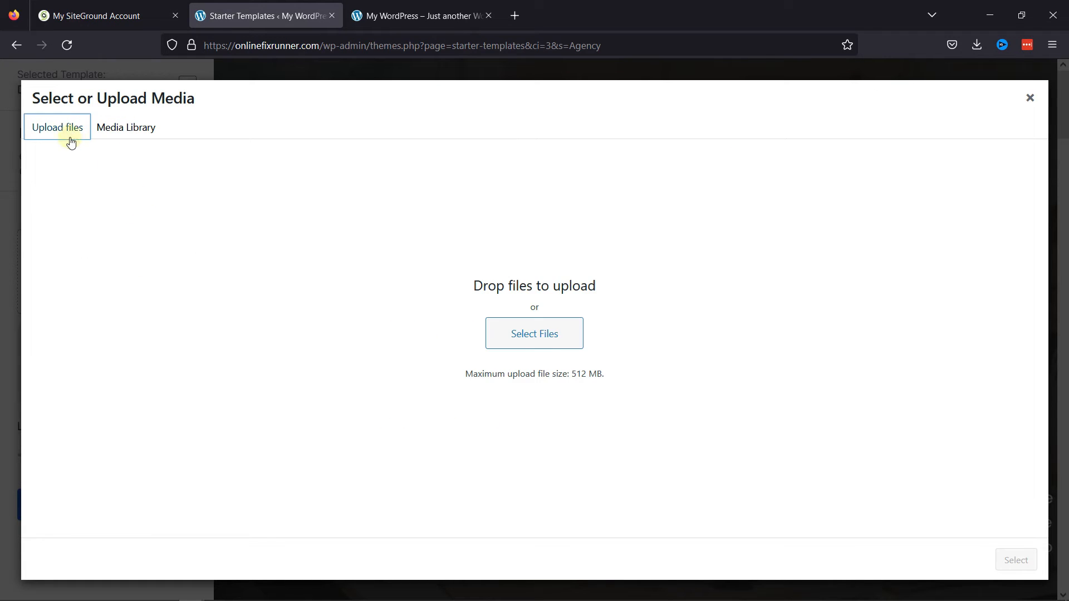
{"action": "left_click", "coordinate": [556, 345]}
{"action": "double_click", "coordinate": [222, 223]}
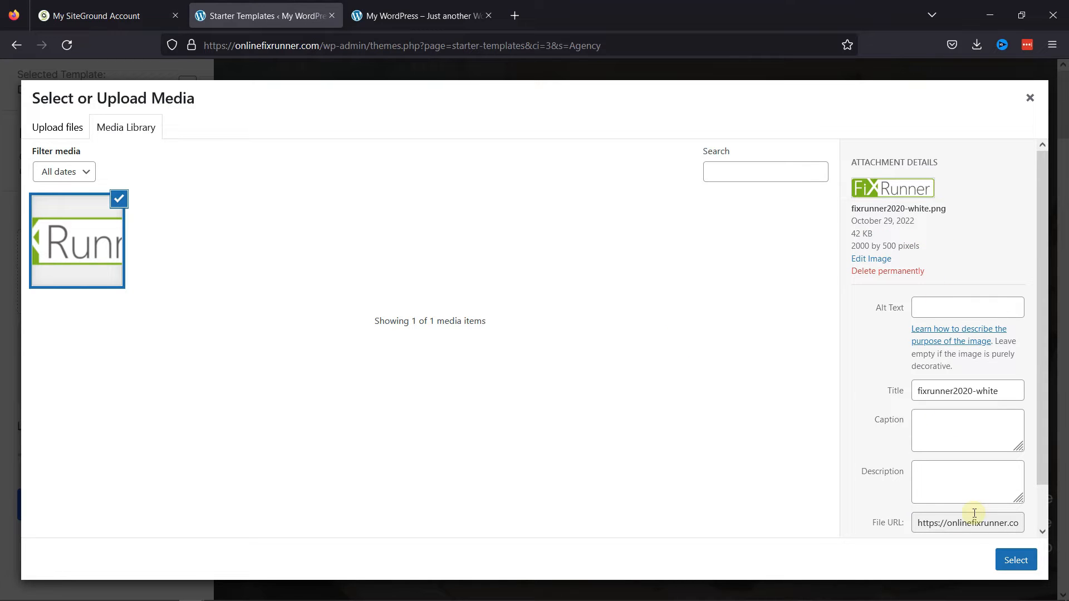
{"action": "left_click", "coordinate": [1013, 560]}
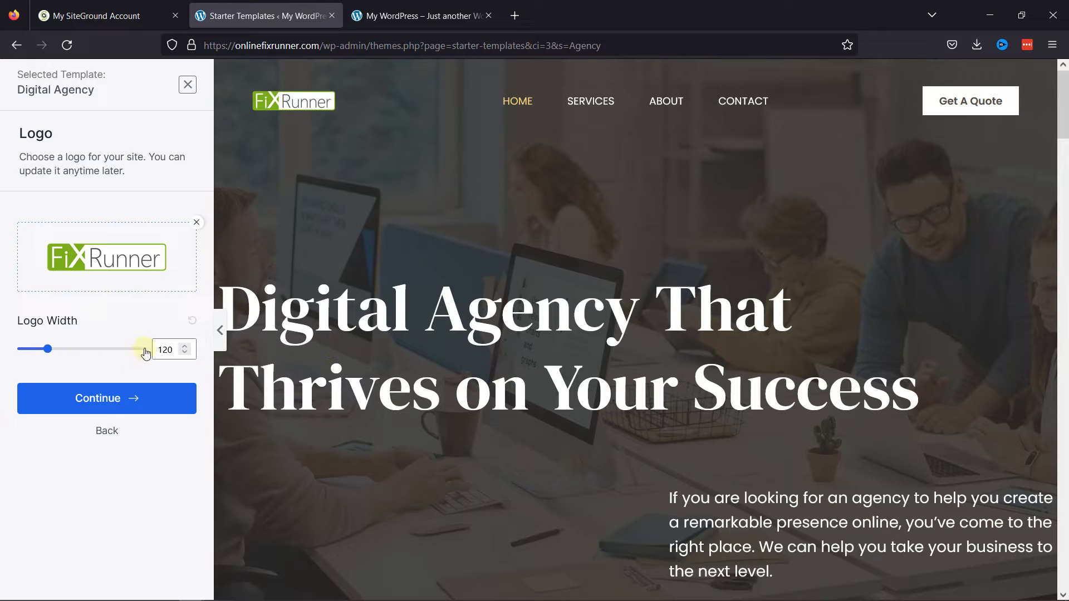
Set the logo width to 200 and proceed to the next setup step
{"action": "mouse_move", "coordinate": [47, 354]}
{"action": "left_mouse_down"}
{"action": "mouse_move", "coordinate": [80, 360]}
{"action": "mouse_move", "coordinate": [66, 357]}
{"action": "left_mouse_up"}
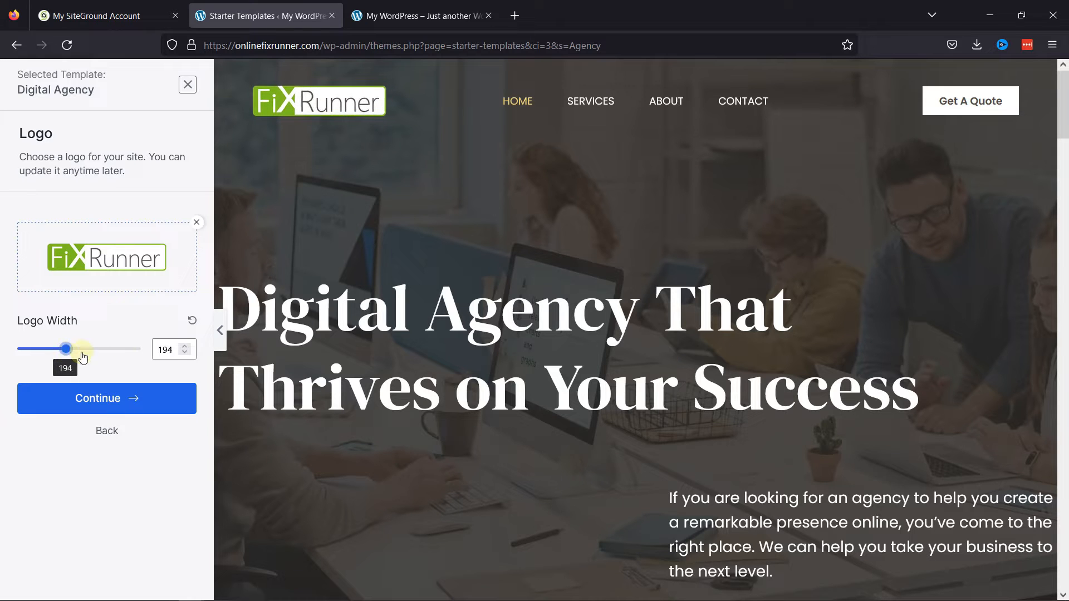
{"action": "double_click", "coordinate": [161, 344]}
{"action": "type", "text": "200"}
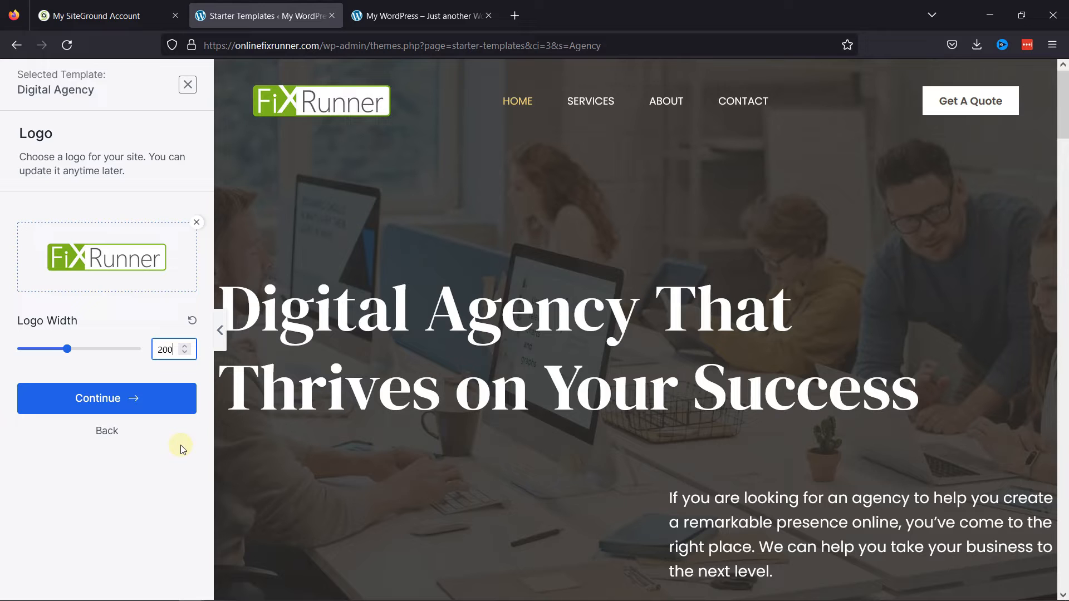
{"action": "left_click", "coordinate": [165, 397]}
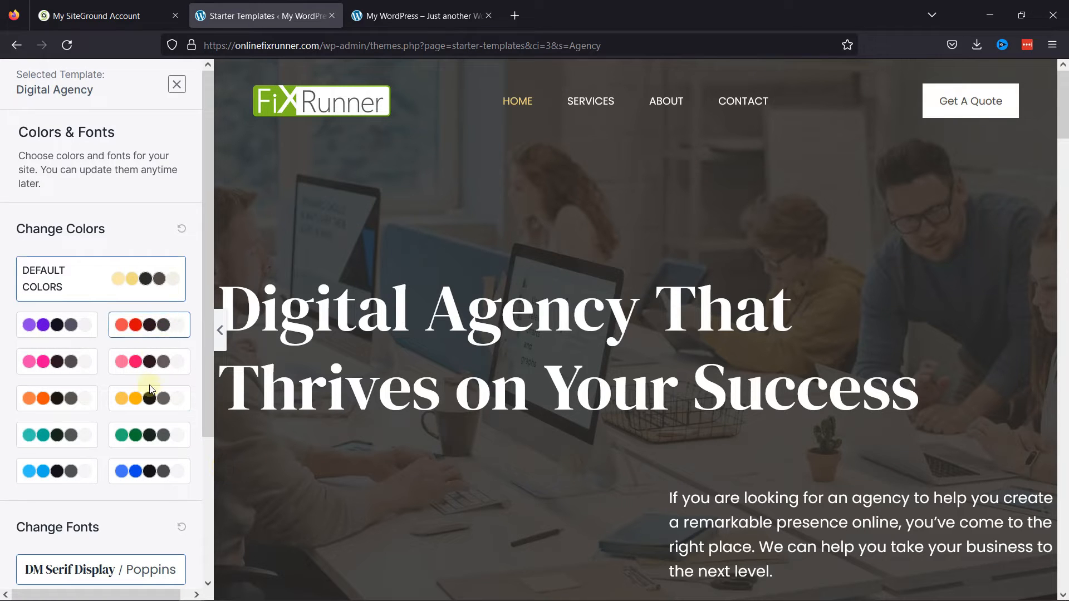
Keep the template's default colour palette after trying the red and green palettes
{"action": "scroll", "coordinate": [463, 355], "scroll_direction": "down", "scroll_amount": 1}
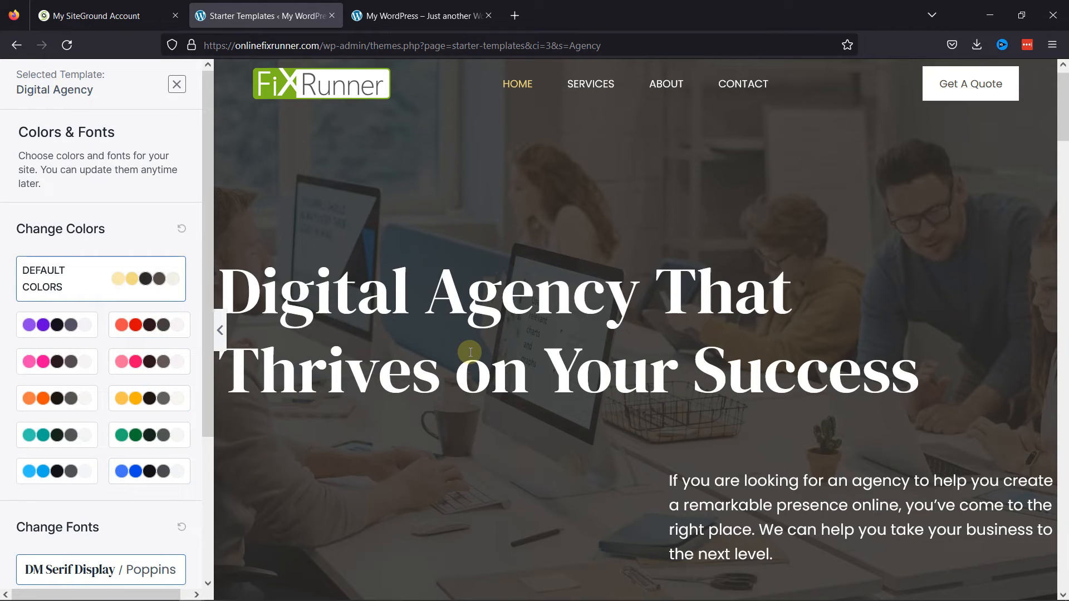
{"action": "scroll", "coordinate": [470, 352], "scroll_direction": "down", "scroll_amount": 10}
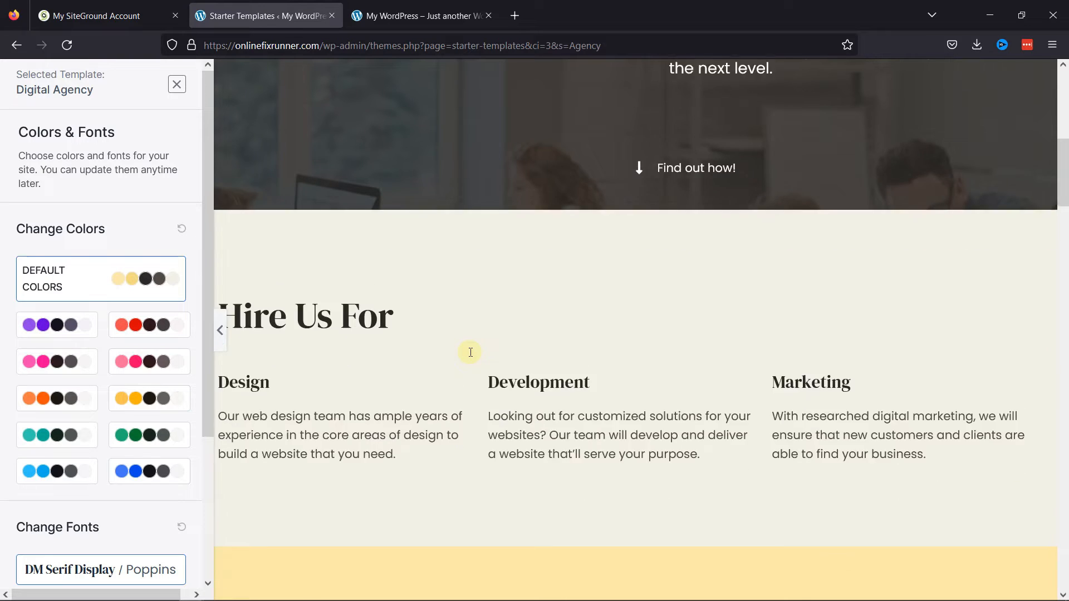
{"action": "left_click", "coordinate": [141, 334]}
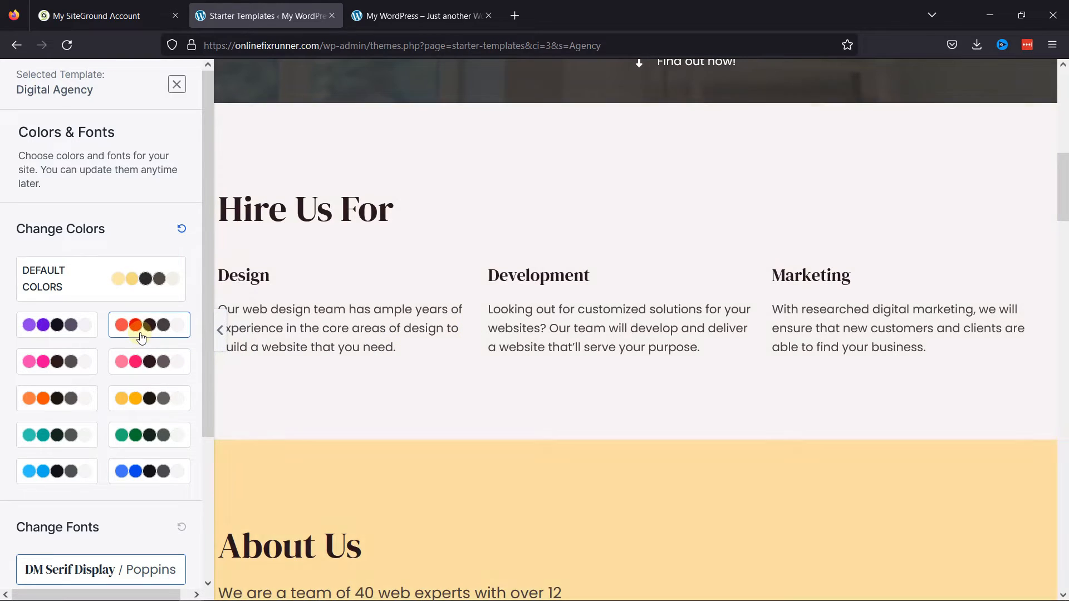
{"action": "scroll", "coordinate": [386, 359], "scroll_direction": "up", "scroll_amount": 10}
{"action": "scroll", "coordinate": [384, 359], "scroll_direction": "down", "scroll_amount": 10}
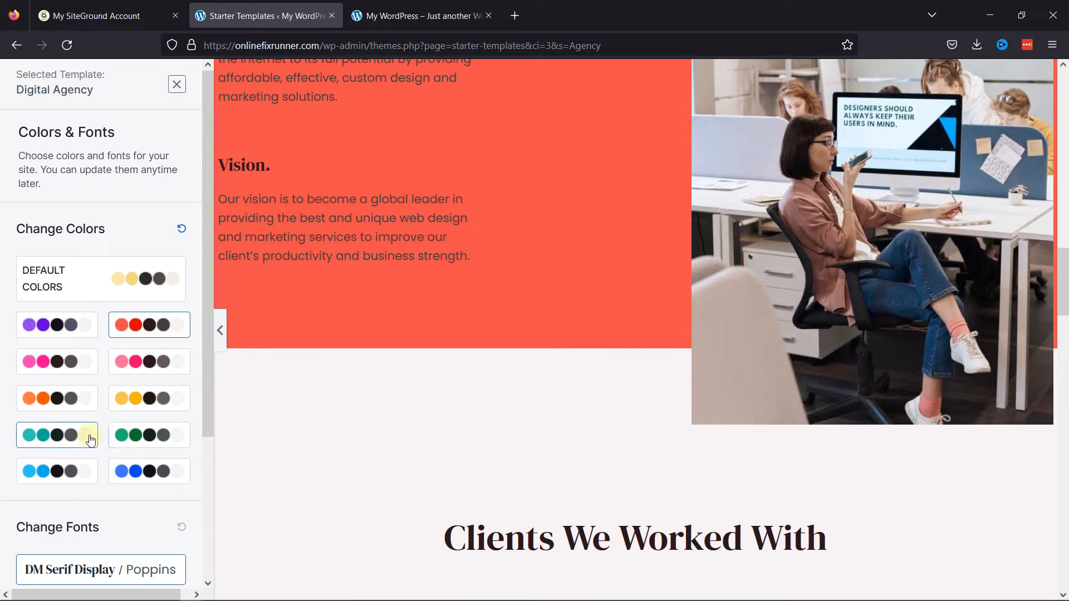
{"action": "left_click", "coordinate": [120, 436]}
{"action": "scroll", "coordinate": [429, 259], "scroll_direction": "up", "scroll_amount": 10}
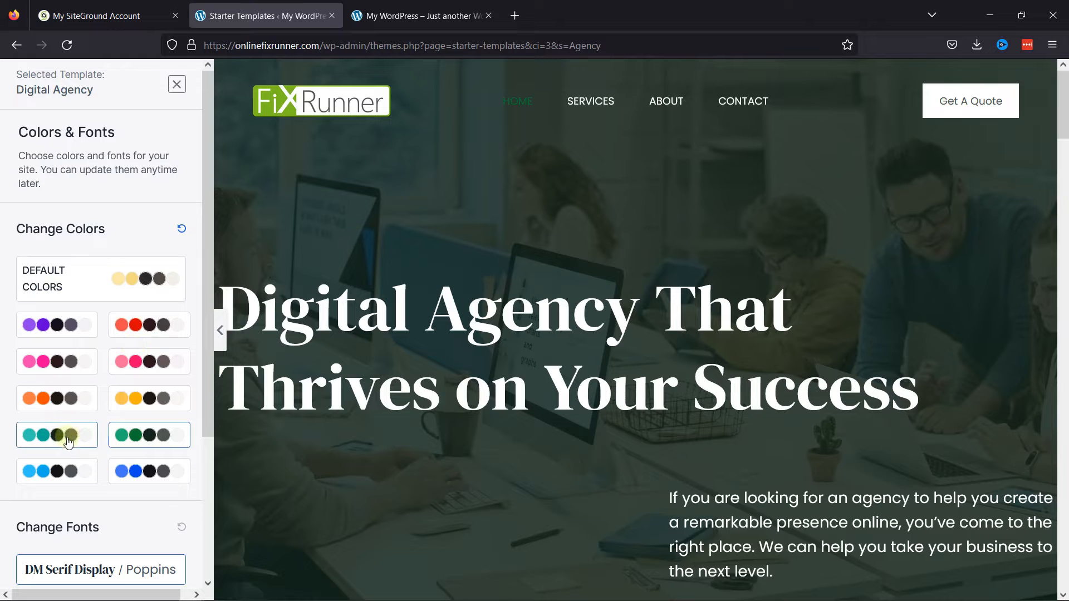
{"action": "scroll", "coordinate": [609, 408], "scroll_direction": "down", "scroll_amount": 10}
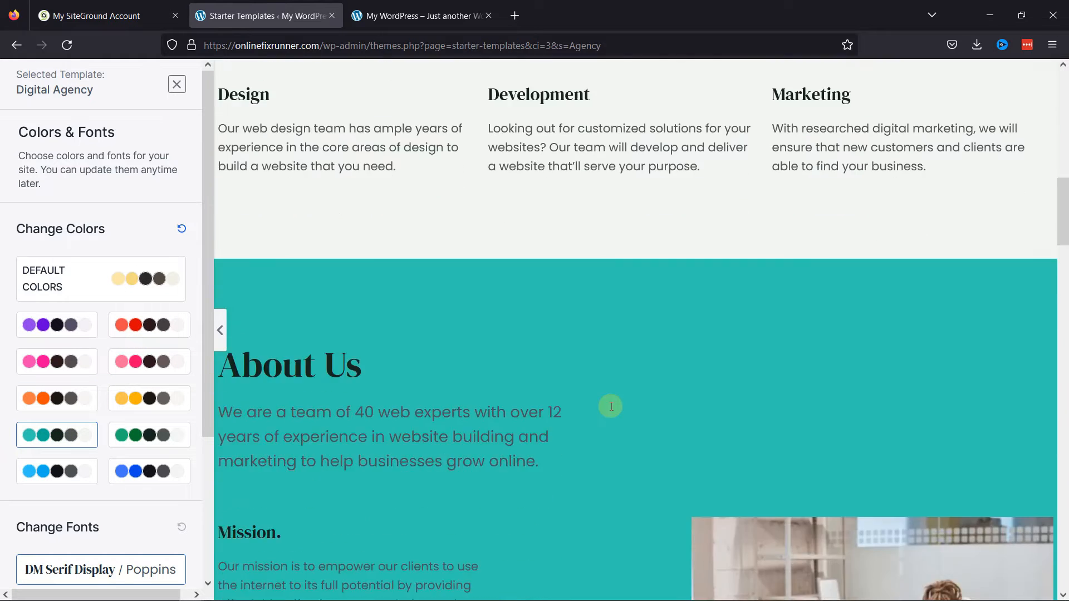
{"action": "scroll", "coordinate": [611, 408], "scroll_direction": "up", "scroll_amount": 6}
{"action": "left_click", "coordinate": [118, 289]}
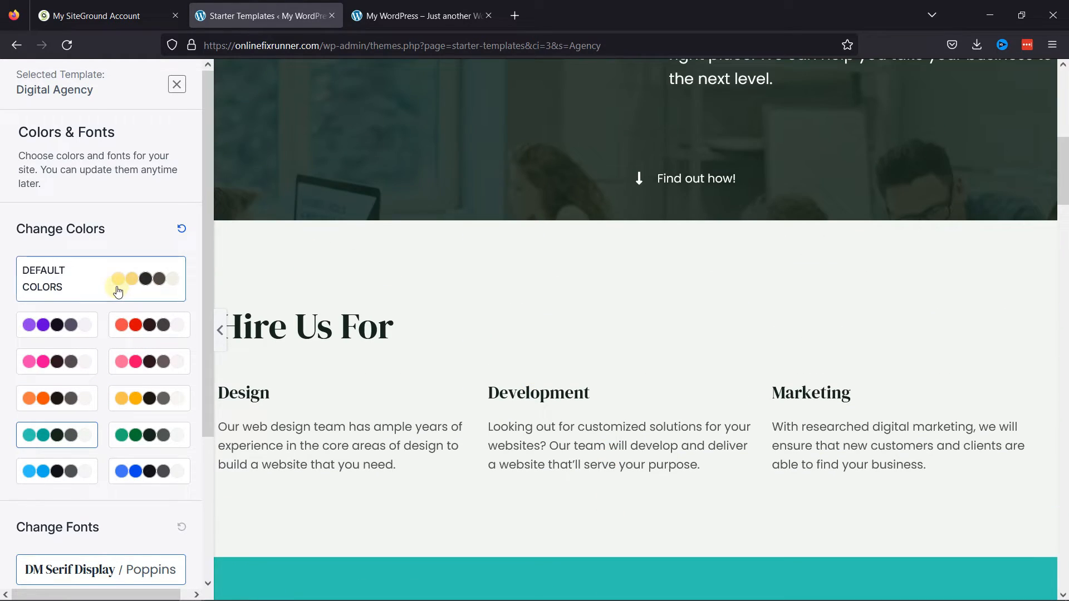
Pick the Merriweather / Inter font pairing after trying Rubik / Karla and Vollkorn / Open Sans
{"action": "scroll", "coordinate": [459, 322], "scroll_direction": "up", "scroll_amount": 5}
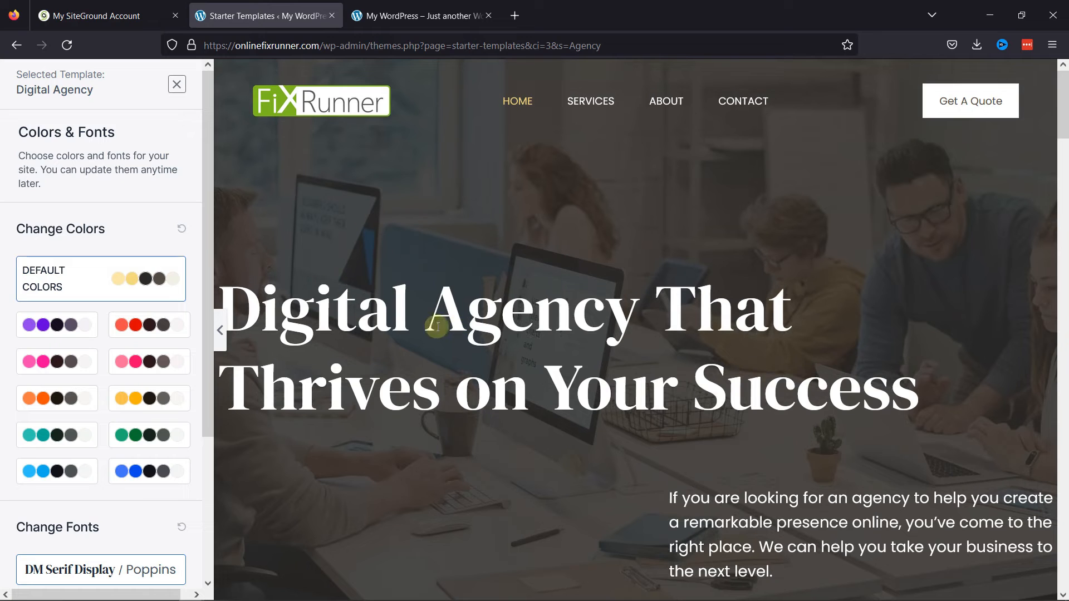
{"action": "scroll", "coordinate": [92, 429], "scroll_direction": "down", "scroll_amount": 3}
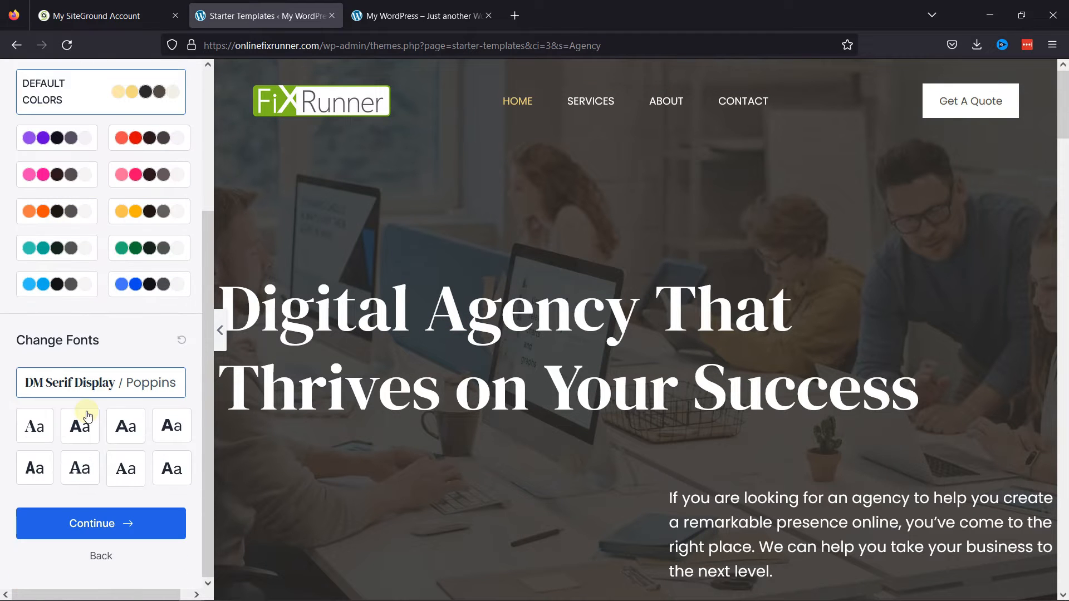
{"action": "left_click", "coordinate": [174, 422]}
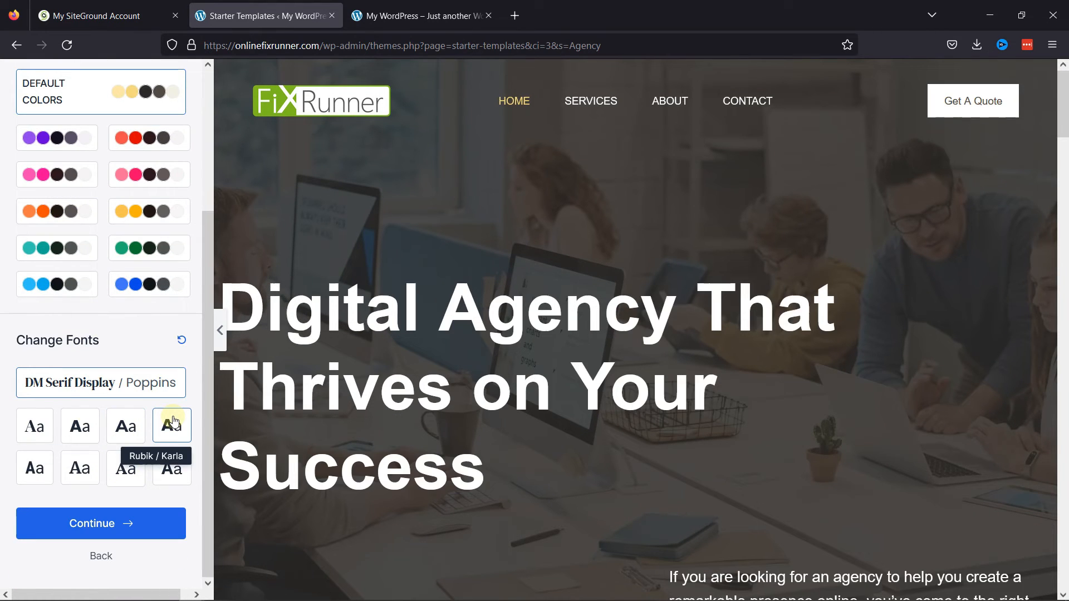
{"action": "left_click", "coordinate": [136, 474]}
{"action": "left_click", "coordinate": [80, 473]}
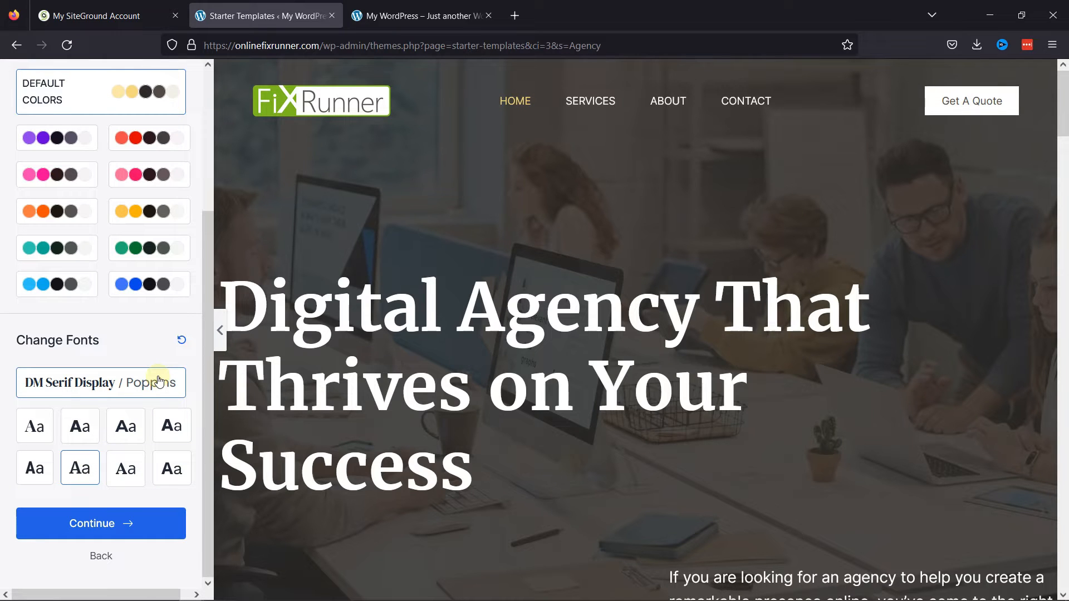
{"action": "scroll", "coordinate": [445, 337], "scroll_direction": "down", "scroll_amount": 15}
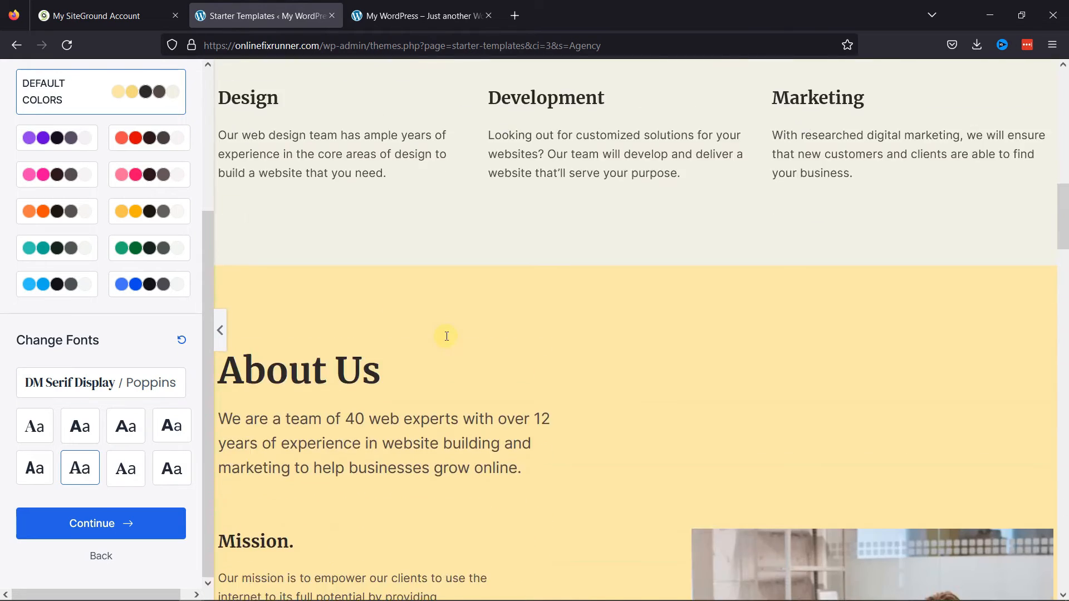
{"action": "scroll", "coordinate": [446, 335], "scroll_direction": "up", "scroll_amount": 15}
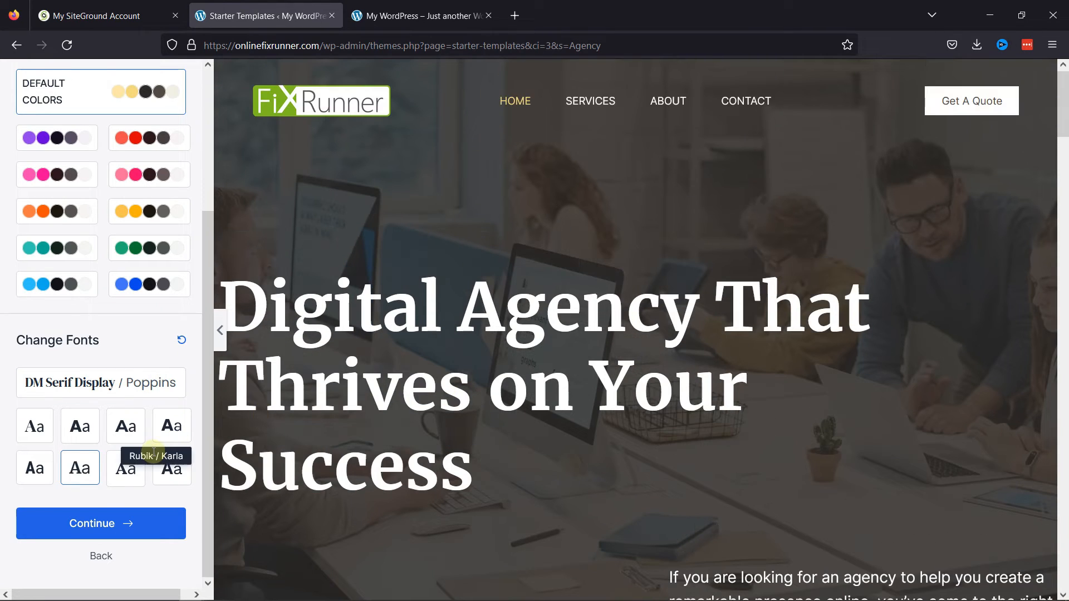
{"action": "left_click", "coordinate": [152, 529]}
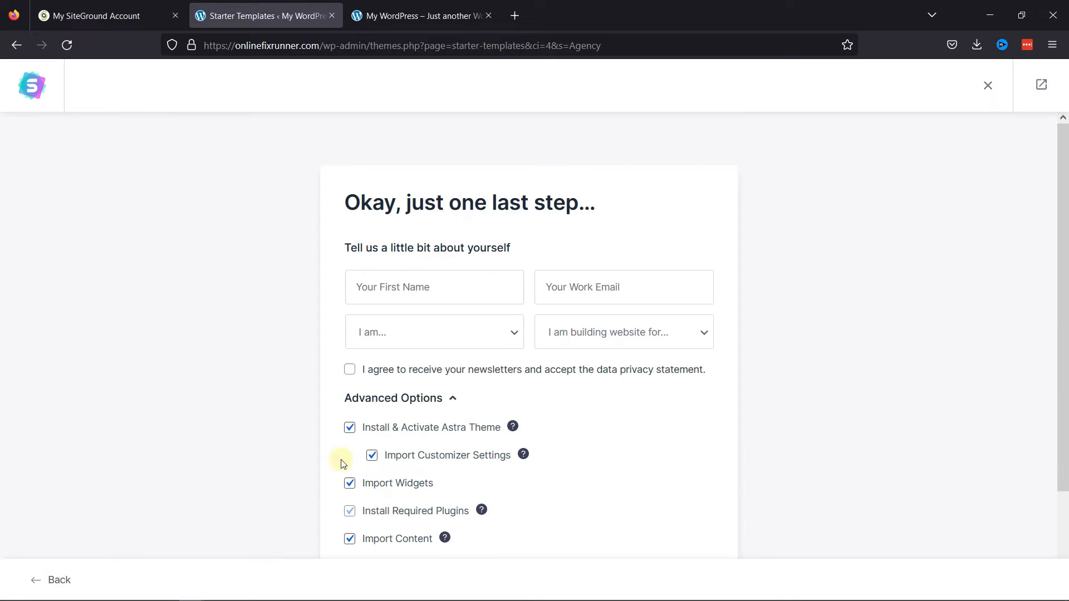
Fill in the first name and the autofilled work e-mail on the details form
{"action": "scroll", "coordinate": [734, 328], "scroll_direction": "down", "scroll_amount": 3}
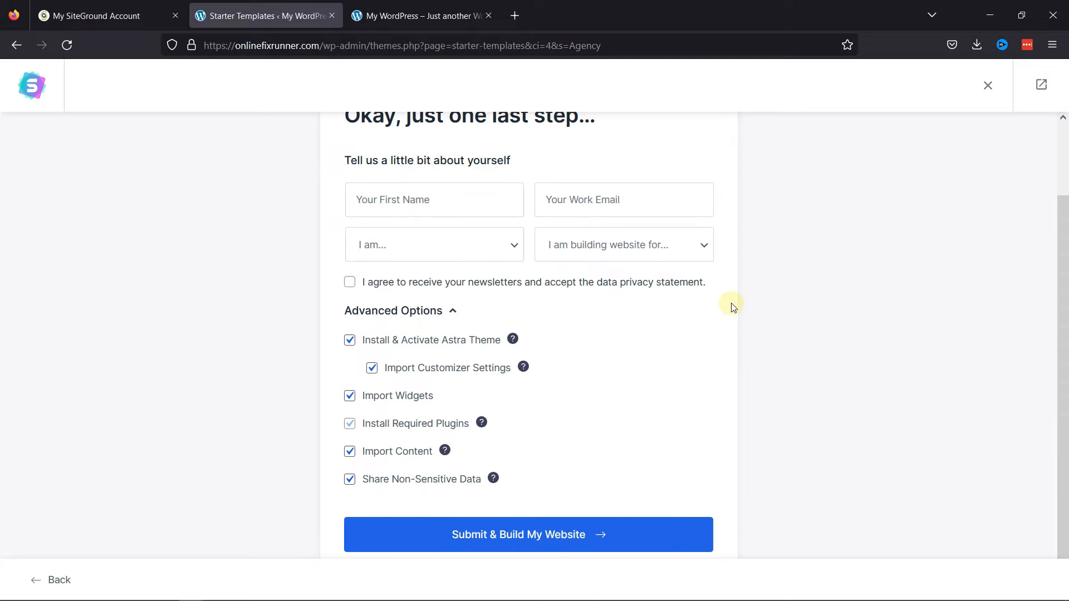
{"action": "left_click", "coordinate": [474, 212]}
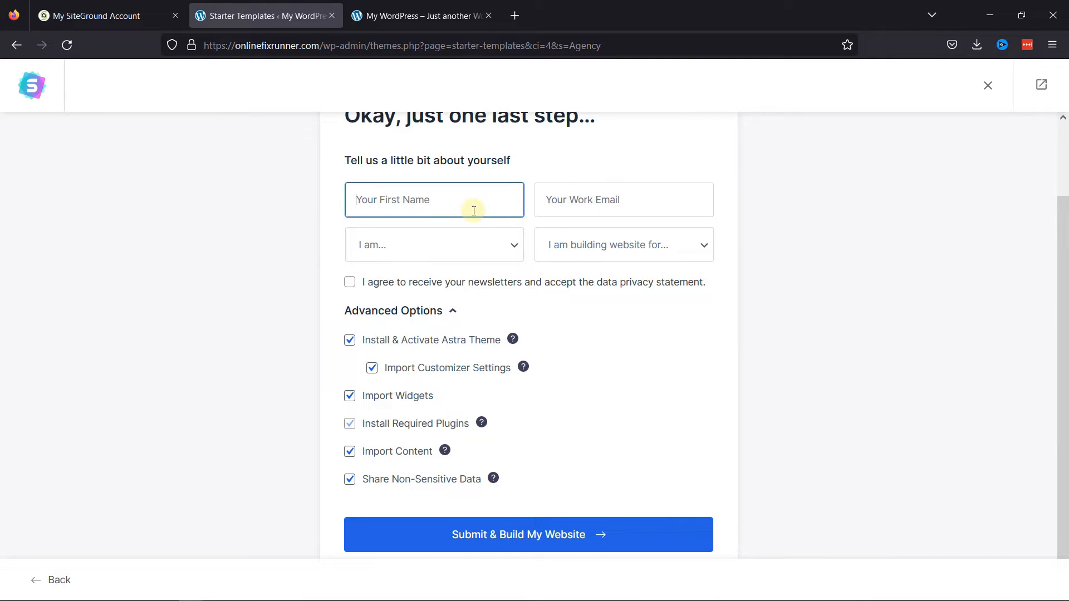
{"action": "type", "text": "F"}
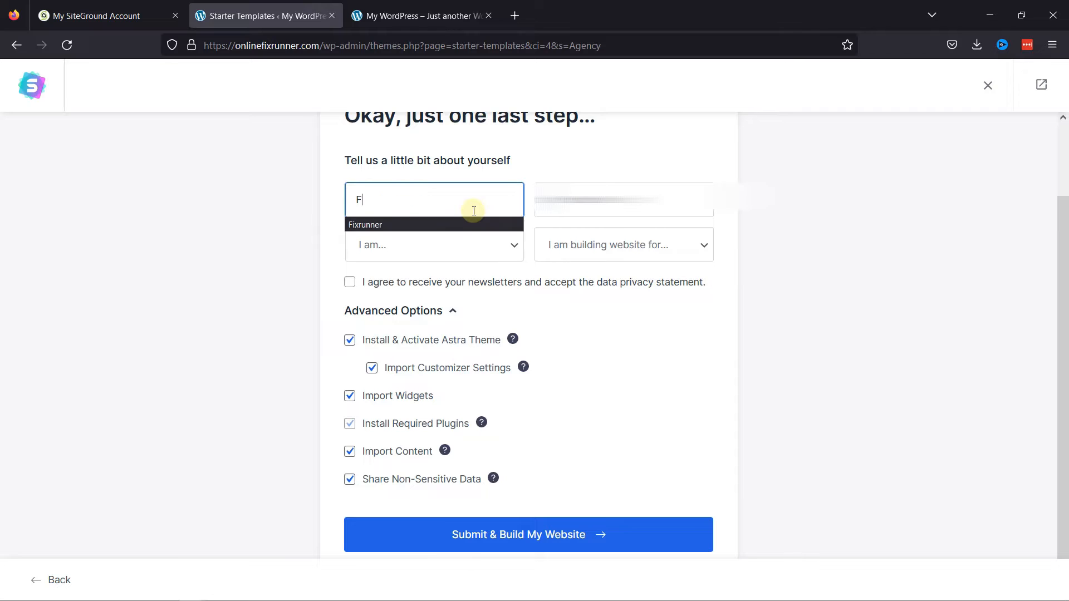
{"action": "type", "text": "ixRunner"}
{"action": "key", "text": "Tab"}
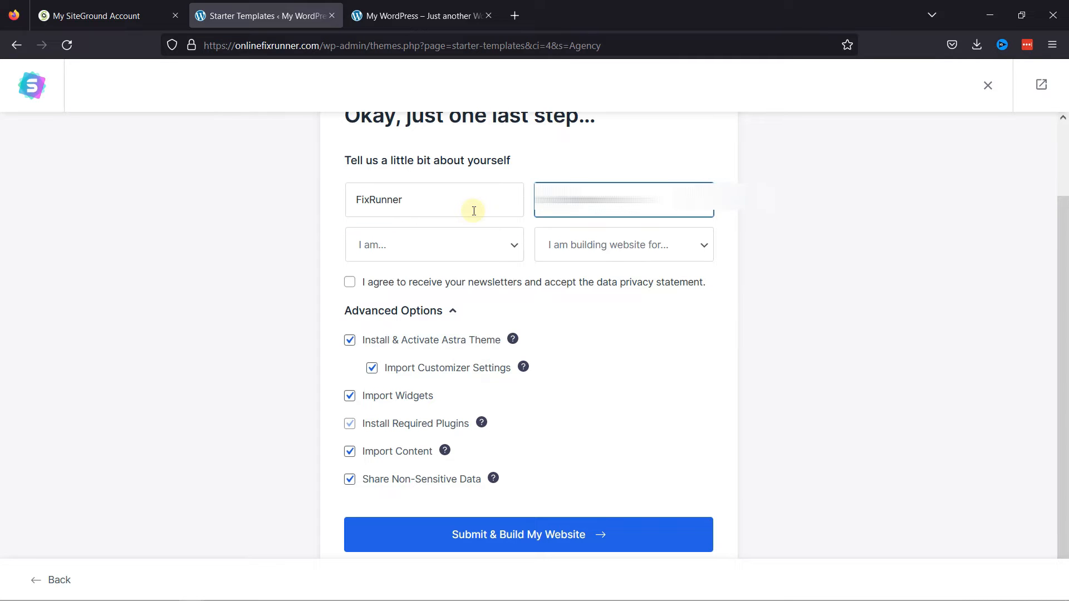
{"action": "key", "text": "Down"}
{"action": "key", "text": "Return"}
Set experience to Beginner and audience to Myself/My Company, then build the website
{"action": "left_click", "coordinate": [438, 245]}
{"action": "left_click", "coordinate": [445, 273]}
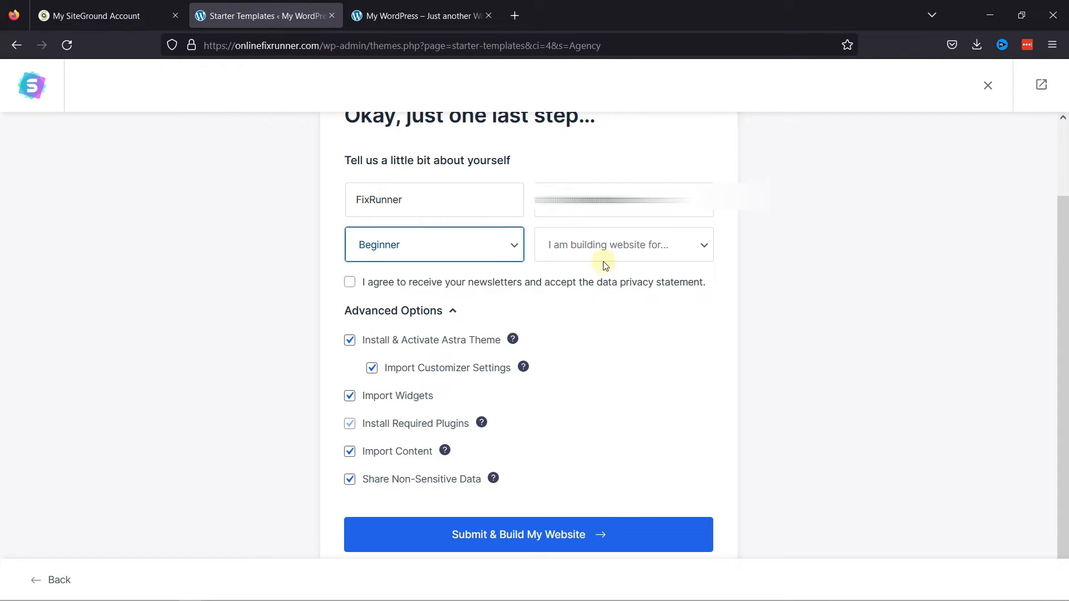
{"action": "left_click", "coordinate": [606, 262]}
{"action": "left_click", "coordinate": [591, 289]}
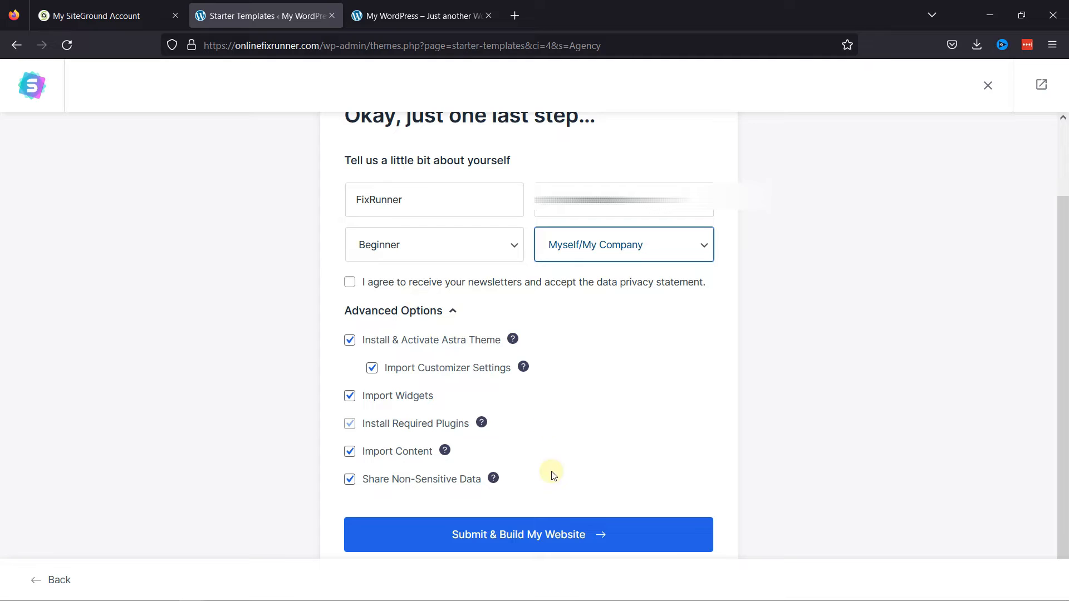
{"action": "left_click", "coordinate": [537, 530]}
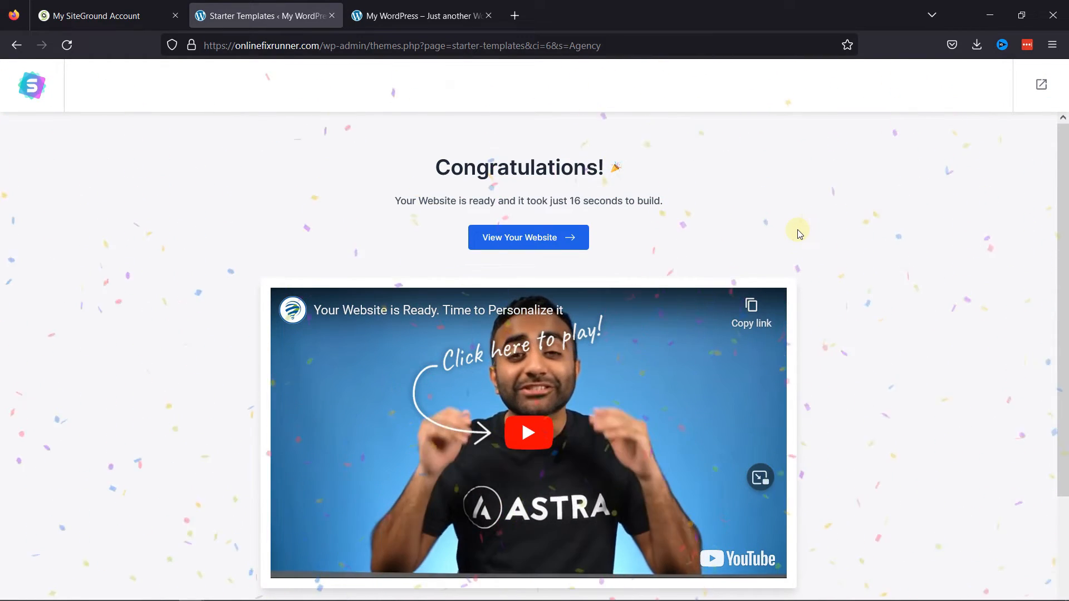
{"action": "left_click", "coordinate": [489, 15]}
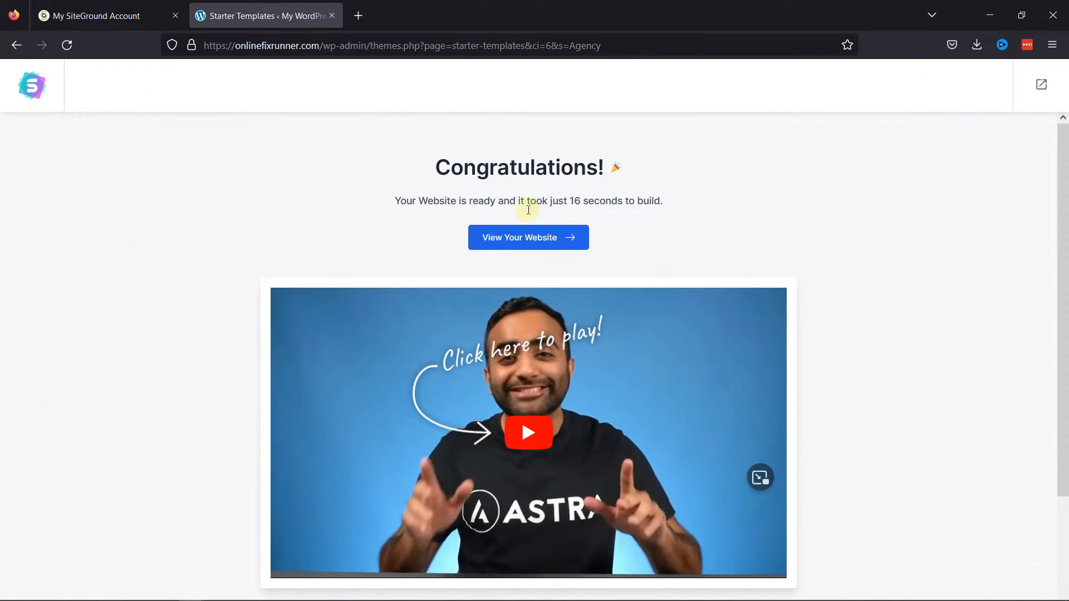
View the built site and scroll through the 'Digital Agency That Thrives on Your Success' homepage
{"action": "left_click", "coordinate": [541, 243]}
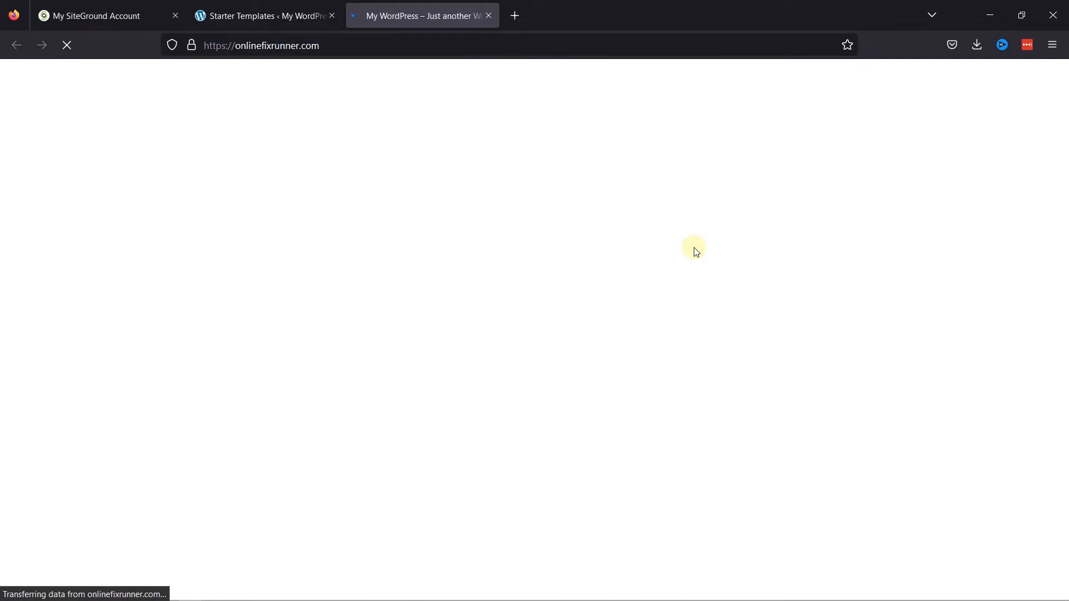
{"action": "scroll", "coordinate": [670, 299], "scroll_direction": "down", "scroll_amount": 5}
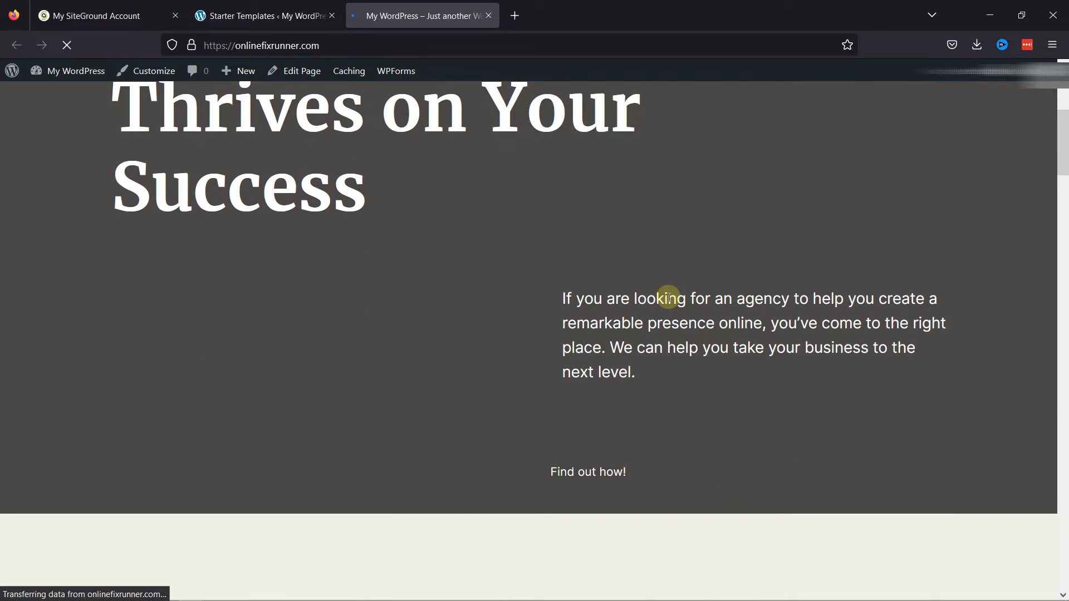
{"action": "scroll", "coordinate": [668, 296], "scroll_direction": "up", "scroll_amount": 7}
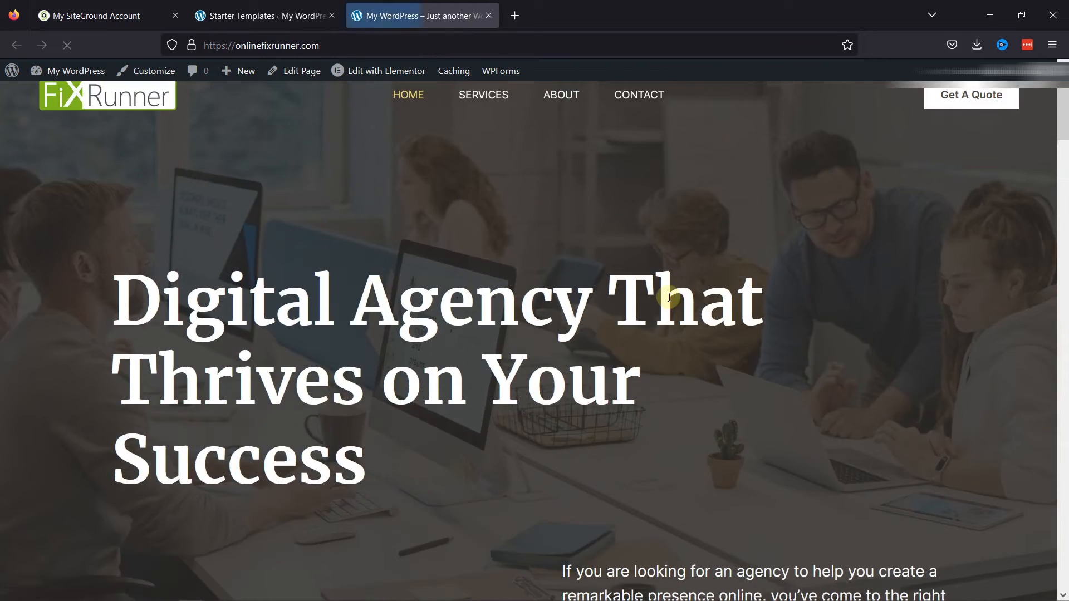
{"action": "scroll", "coordinate": [668, 296], "scroll_direction": "down", "scroll_amount": 20}
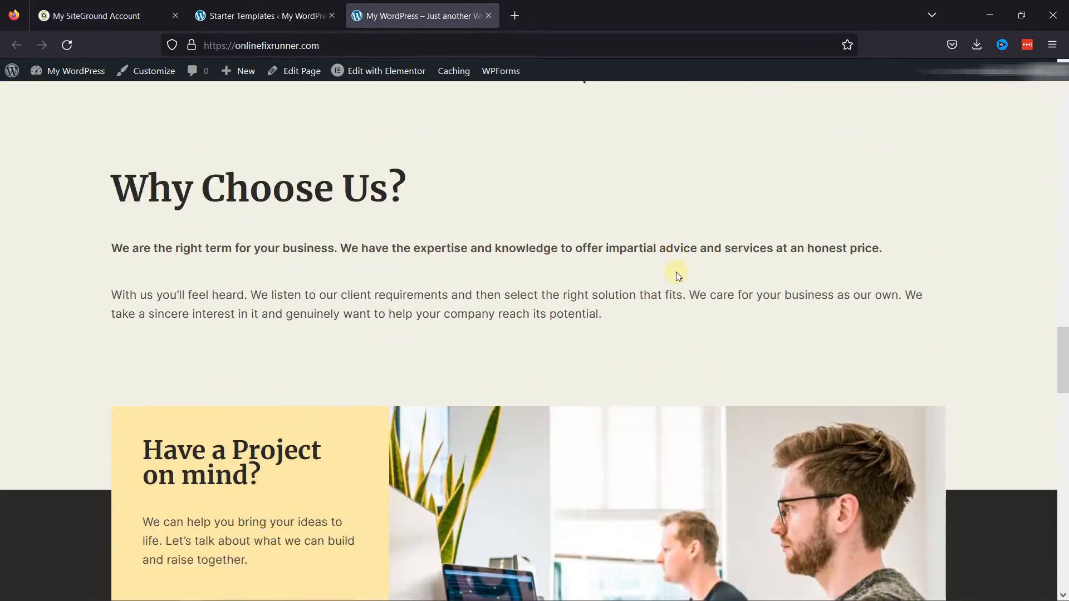
{"action": "scroll", "coordinate": [678, 277], "scroll_direction": "down", "scroll_amount": 15}
{"action": "scroll", "coordinate": [679, 277], "scroll_direction": "up", "scroll_amount": 20}
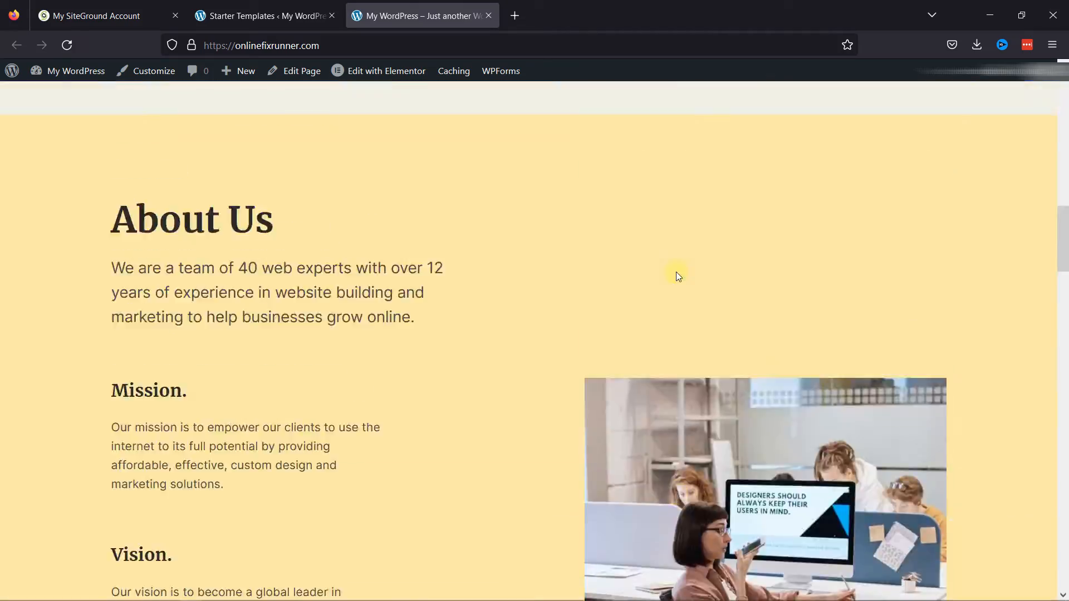
{"action": "scroll", "coordinate": [678, 277], "scroll_direction": "up", "scroll_amount": 10}
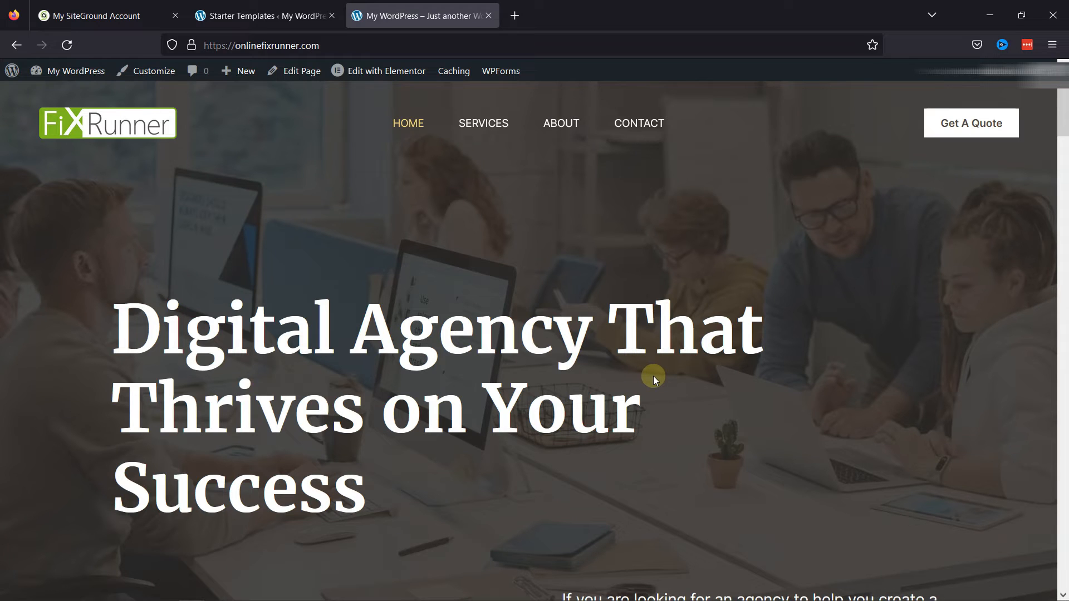
{"action": "scroll", "coordinate": [653, 376], "scroll_direction": "down", "scroll_amount": 3}
{"action": "scroll", "coordinate": [653, 376], "scroll_direction": "up", "scroll_amount": 3}
Open the site Customizer and close the SiteGround and Starter Templates tabs
{"action": "left_click", "coordinate": [136, 77]}
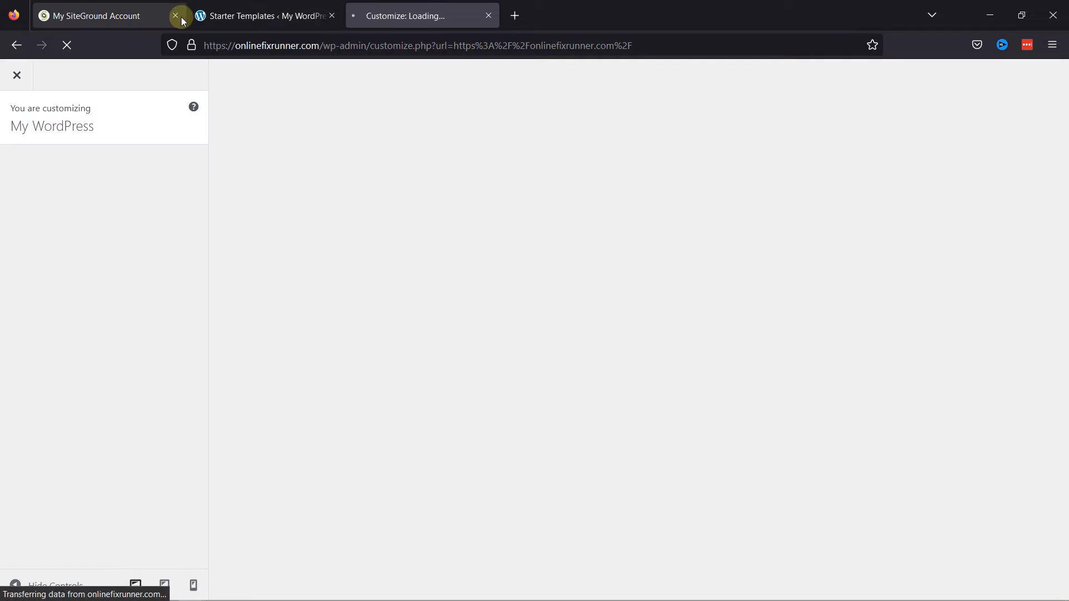
{"action": "left_click", "coordinate": [177, 17]}
{"action": "left_click", "coordinate": [177, 16]}
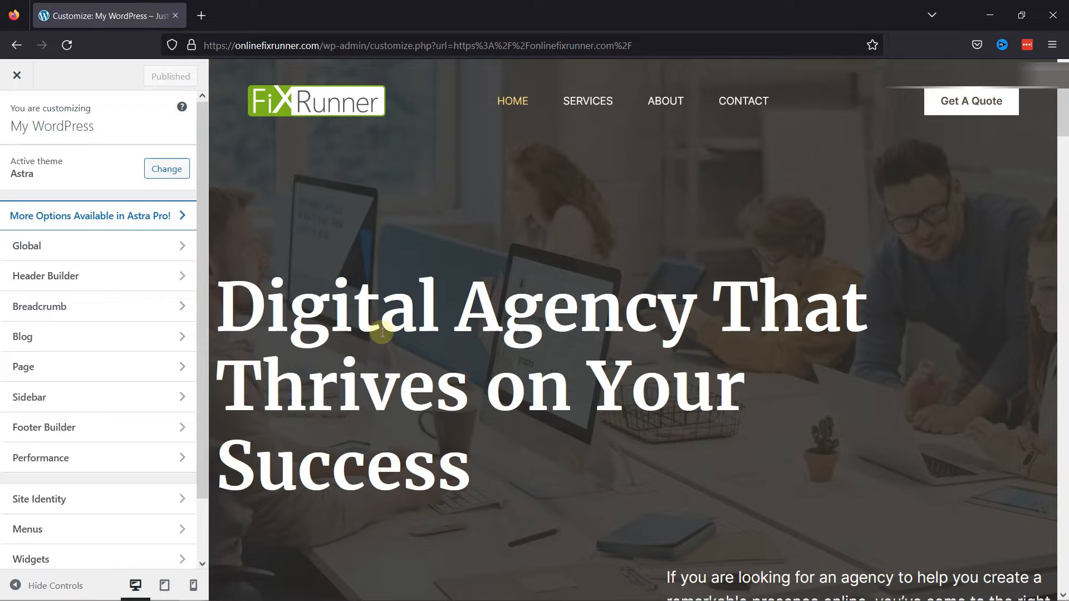
{"action": "scroll", "coordinate": [383, 333], "scroll_direction": "down", "scroll_amount": 12}
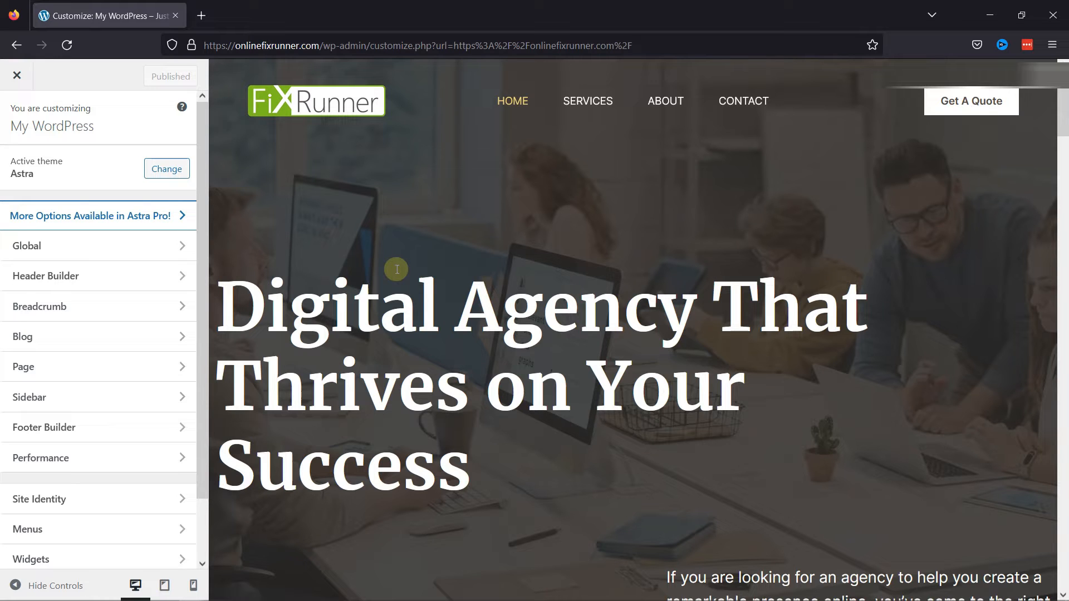
Try the Lato / Lora typography preset, then reset to the original fonts
{"action": "left_click", "coordinate": [171, 246]}
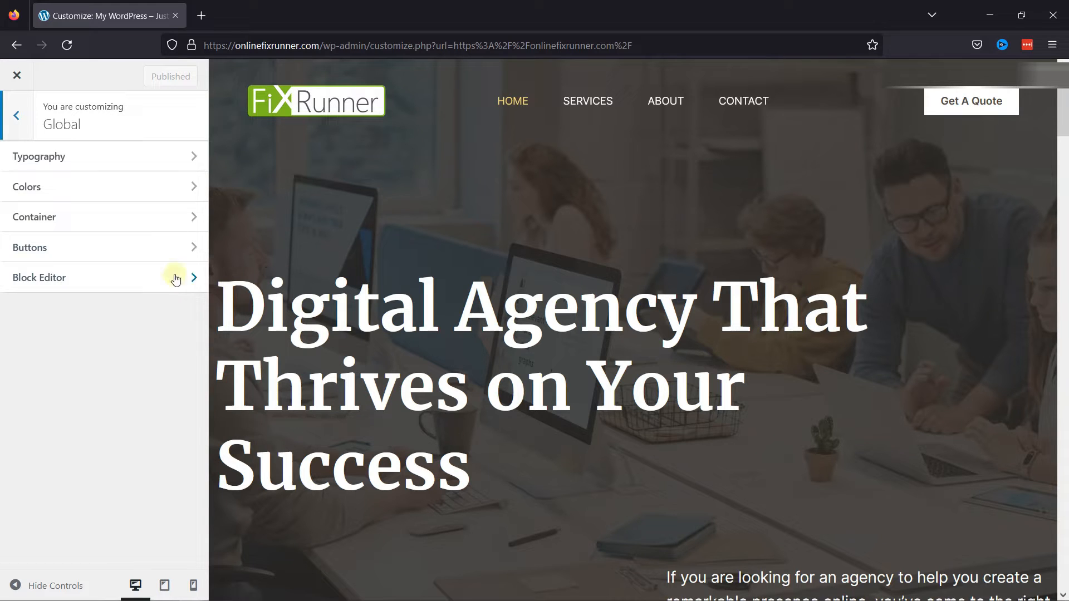
{"action": "left_click", "coordinate": [174, 165]}
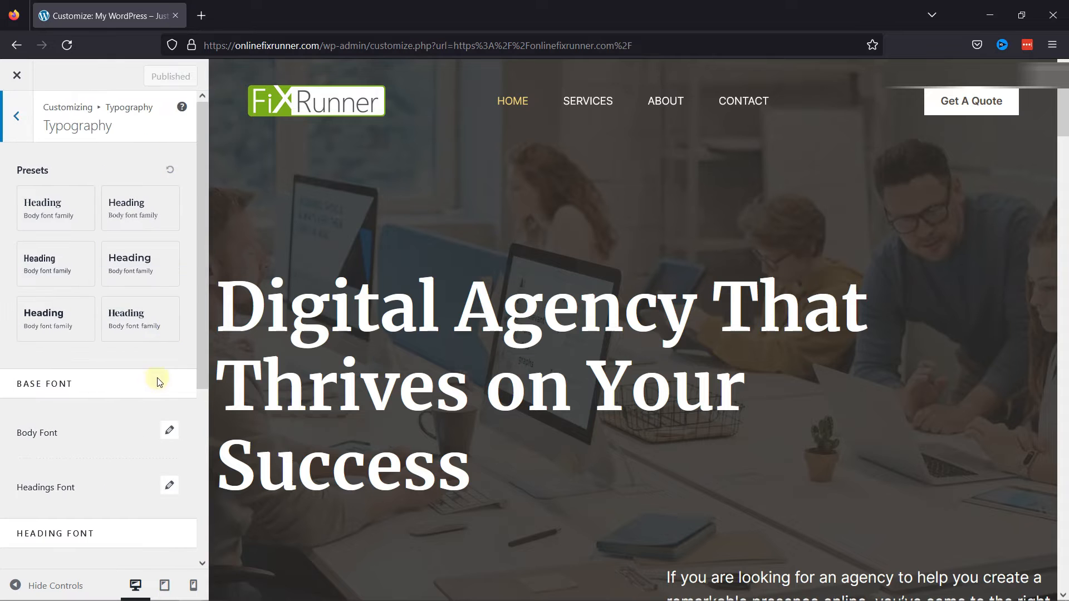
{"action": "left_click", "coordinate": [148, 215]}
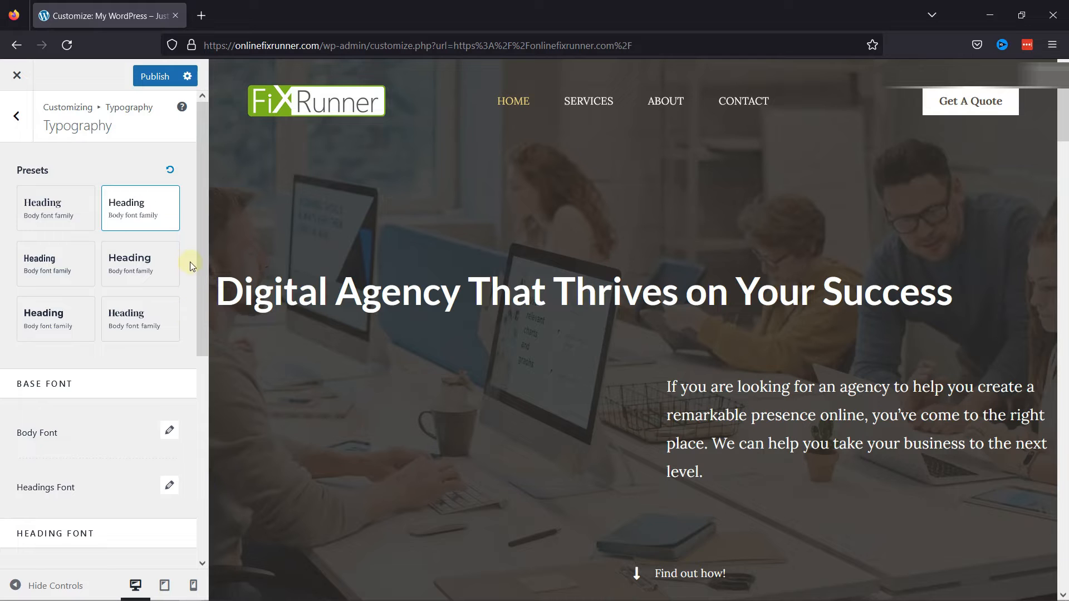
{"action": "left_click", "coordinate": [169, 172]}
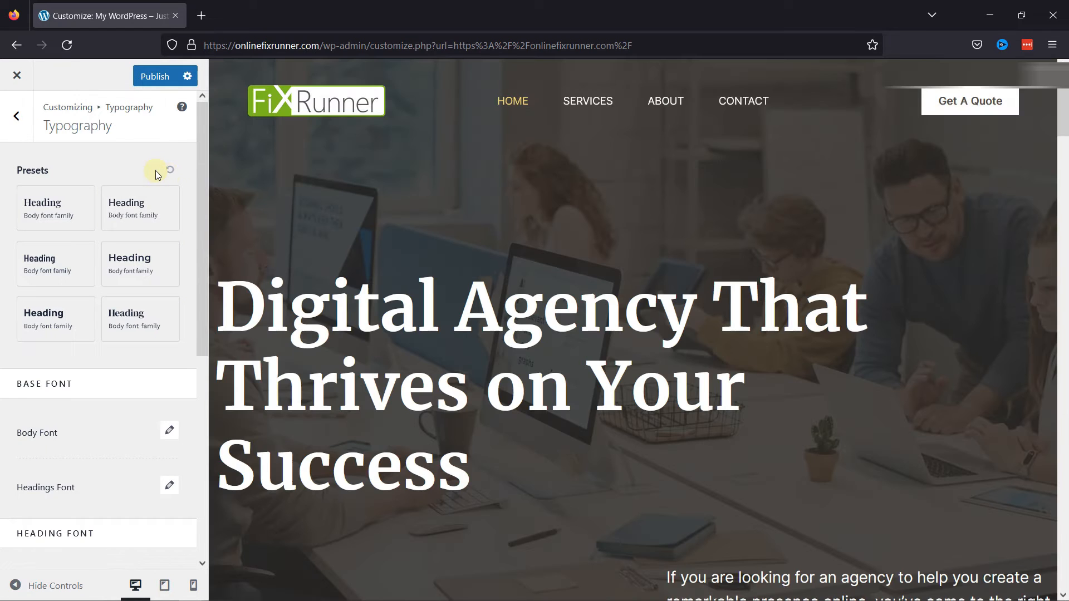
{"action": "left_click", "coordinate": [14, 117]}
{"action": "left_click", "coordinate": [126, 197]}
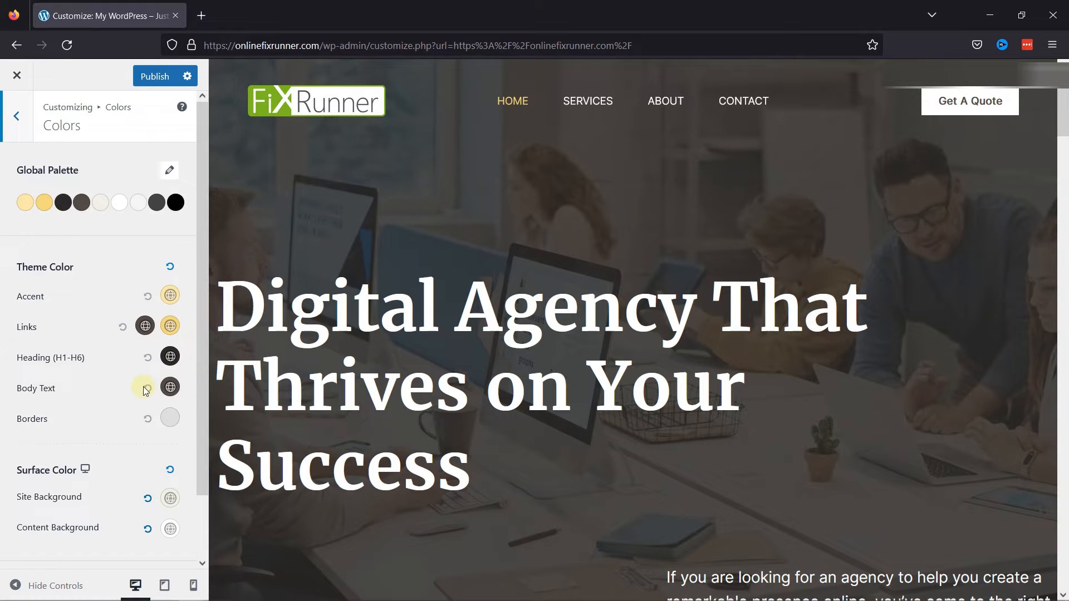
Look over the global colour and container layout settings without changes
{"action": "scroll", "coordinate": [143, 387], "scroll_direction": "down", "scroll_amount": 3}
{"action": "scroll", "coordinate": [144, 391], "scroll_direction": "up", "scroll_amount": 2}
{"action": "left_click", "coordinate": [17, 116]}
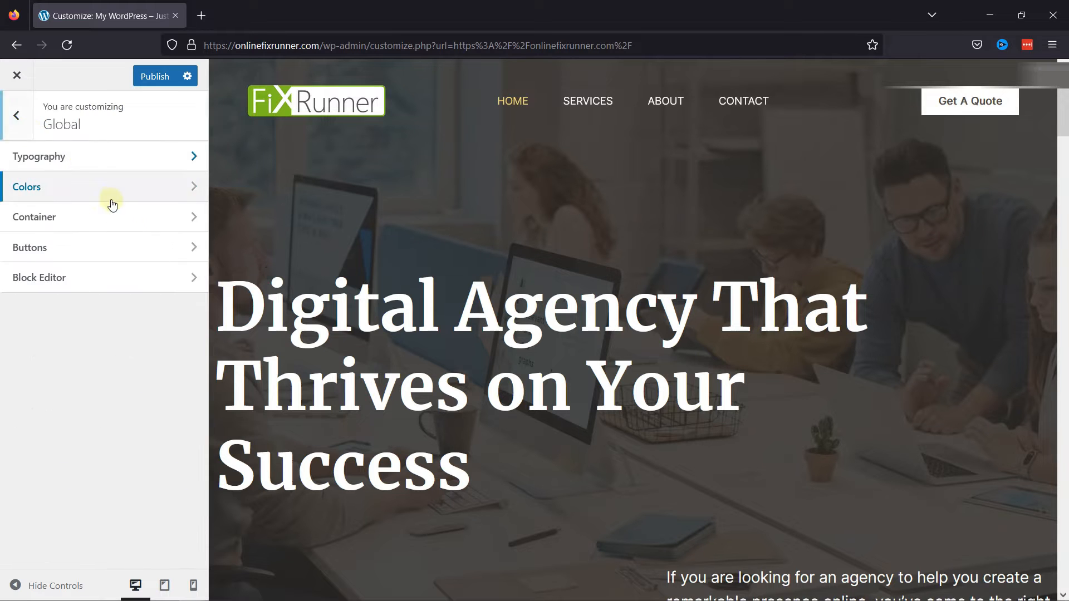
{"action": "left_click", "coordinate": [120, 226]}
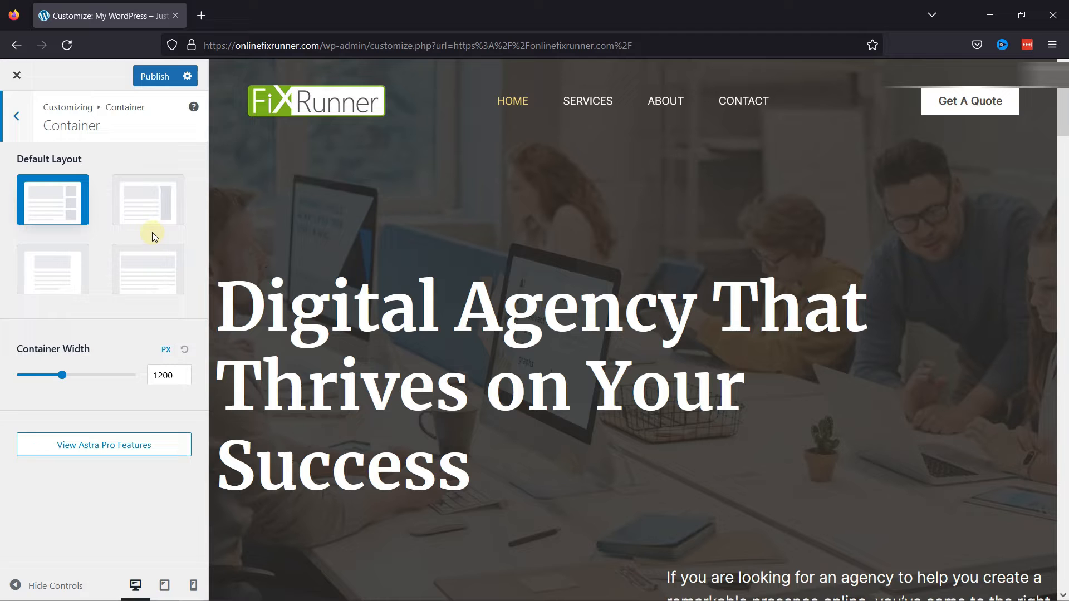
{"action": "left_click", "coordinate": [17, 129]}
Apply the rounded top-right button preset, giving buttons 10/20 padding
{"action": "left_click", "coordinate": [114, 247]}
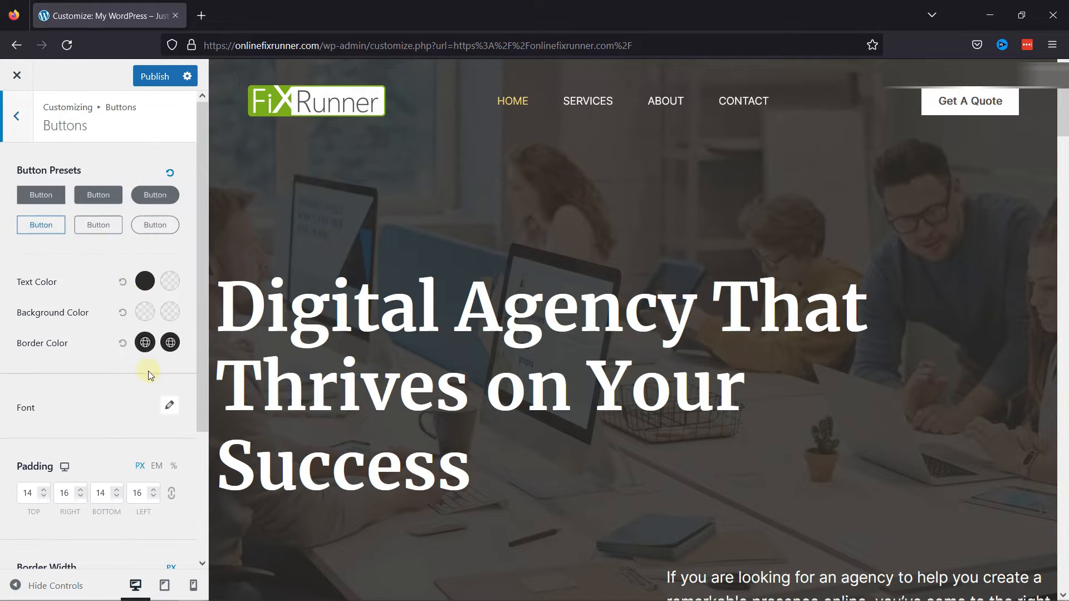
{"action": "scroll", "coordinate": [145, 388], "scroll_direction": "down", "scroll_amount": 2}
{"action": "scroll", "coordinate": [144, 388], "scroll_direction": "down", "scroll_amount": 1}
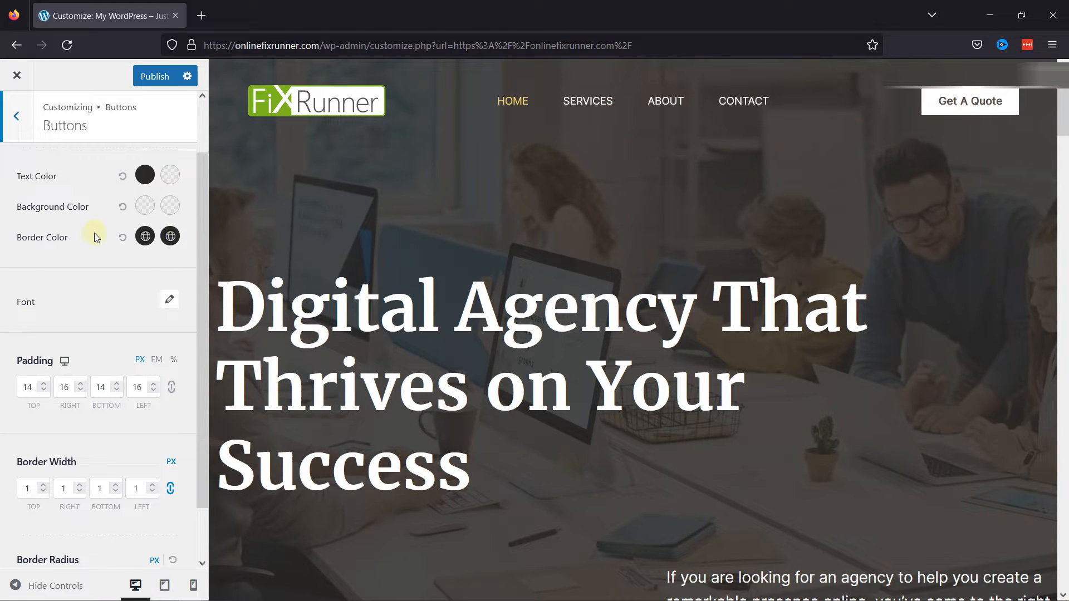
{"action": "scroll", "coordinate": [95, 233], "scroll_direction": "up", "scroll_amount": 2}
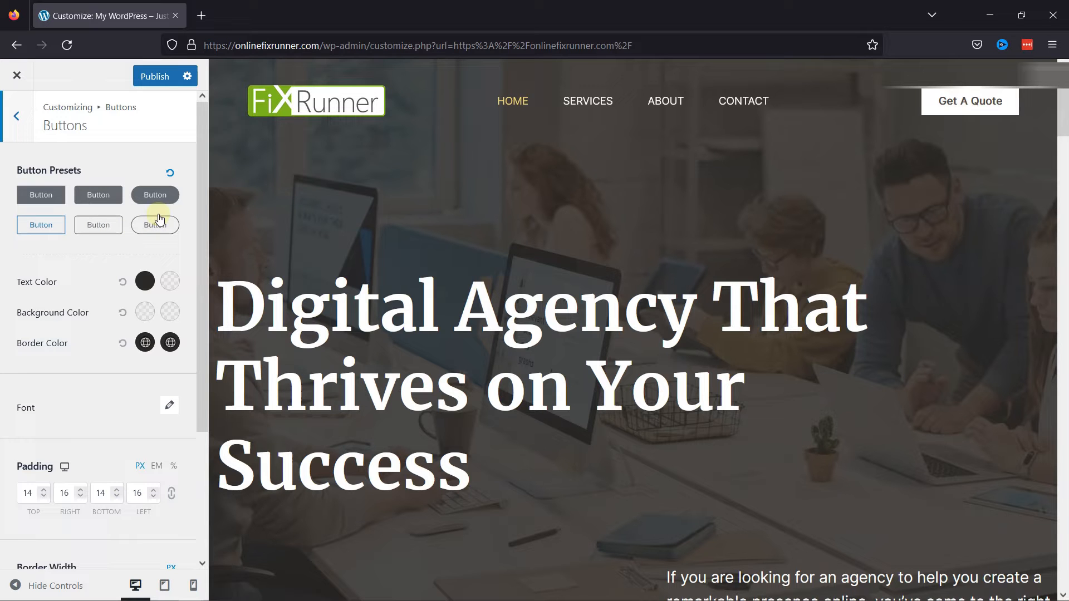
{"action": "left_click", "coordinate": [165, 195]}
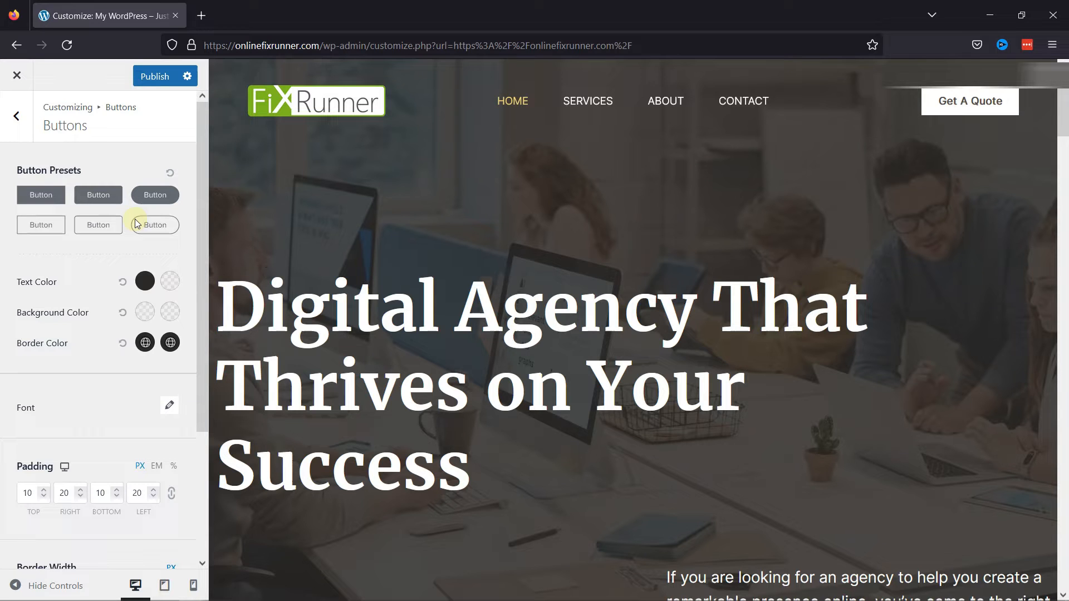
Check the block editor spacing settings, then return to the main sections and Header Builder
{"action": "left_click", "coordinate": [11, 117]}
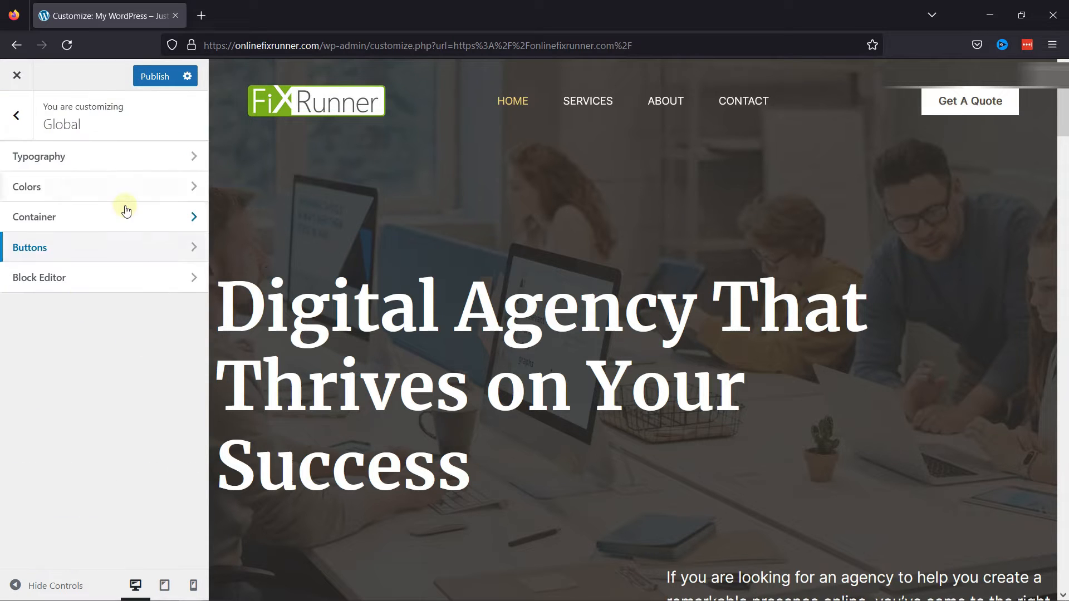
{"action": "left_click", "coordinate": [78, 282]}
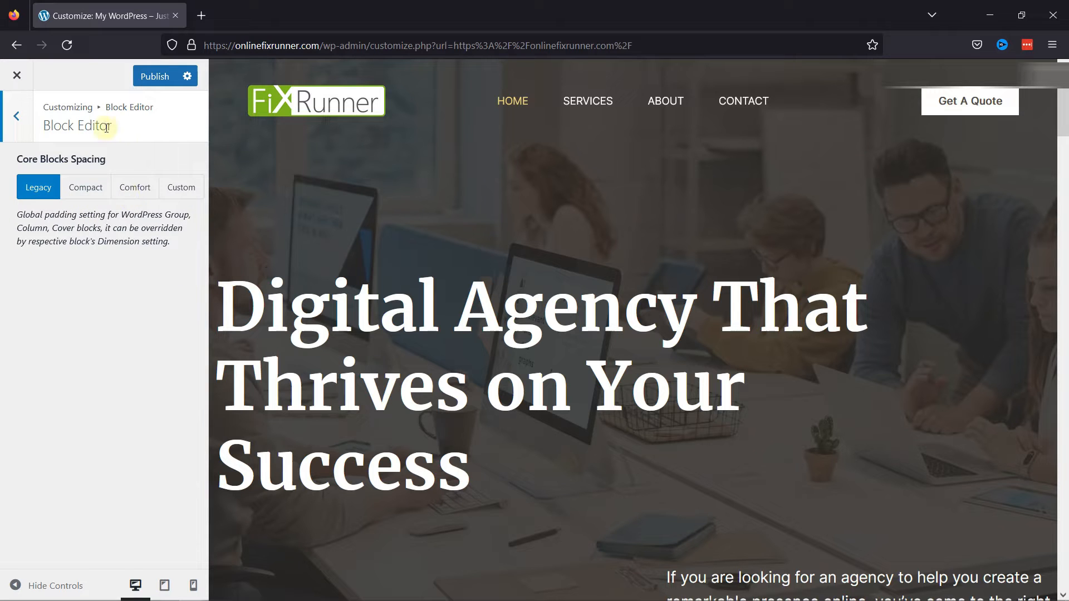
{"action": "left_click", "coordinate": [20, 116]}
{"action": "left_click", "coordinate": [19, 116]}
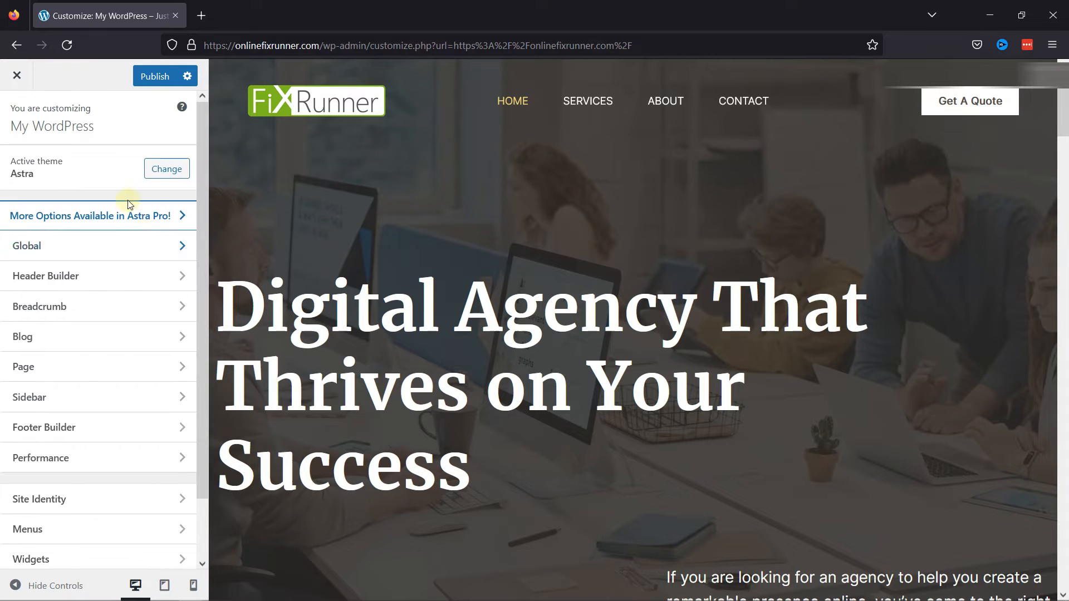
{"action": "left_click", "coordinate": [135, 272]}
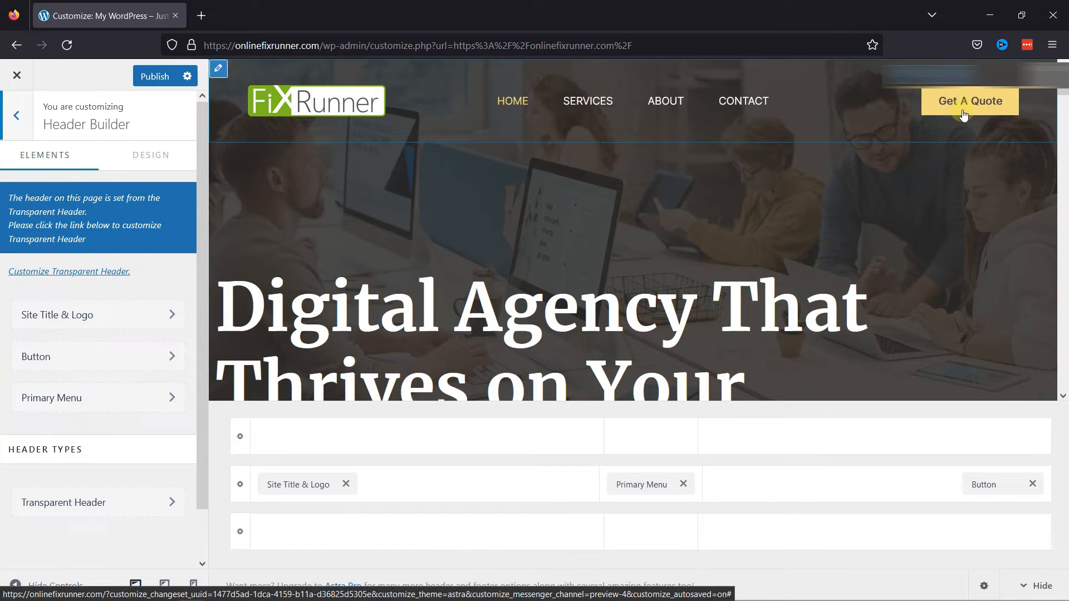
Change the header button text from 'Get A Quote' to 'Raise a Ticket'
{"action": "left_click", "coordinate": [147, 363]}
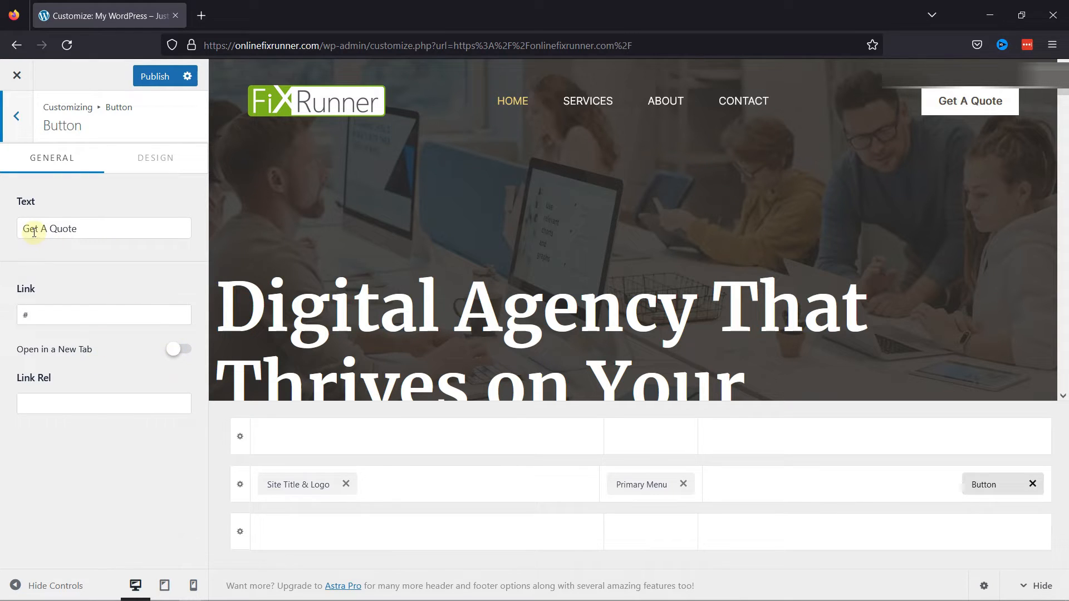
{"action": "left_click_drag", "start_coordinate": [91, 231], "coordinate": [23, 228]}
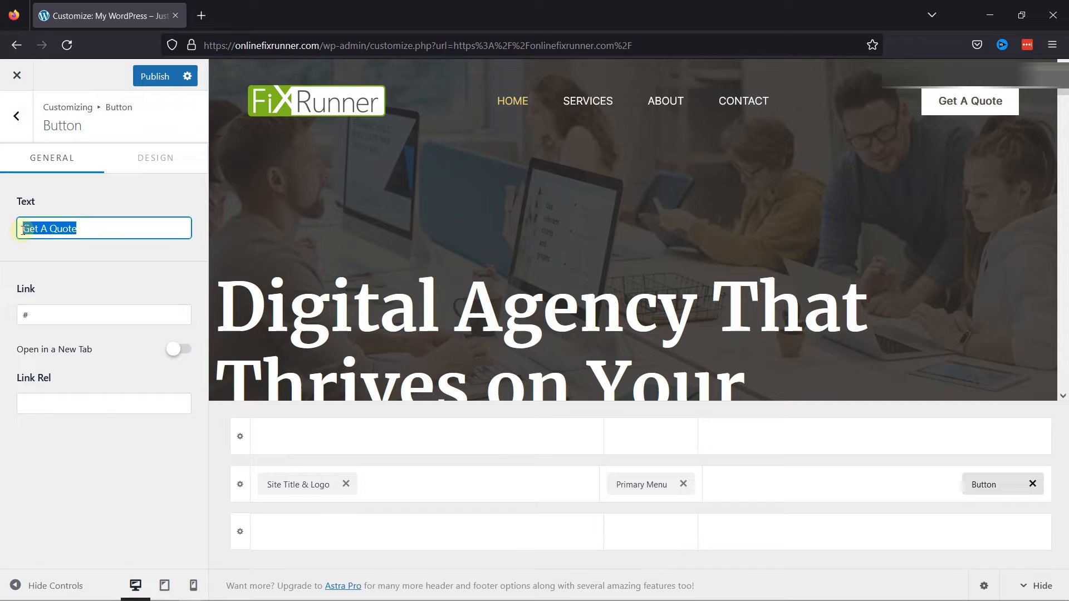
{"action": "type", "text": "Ra"}
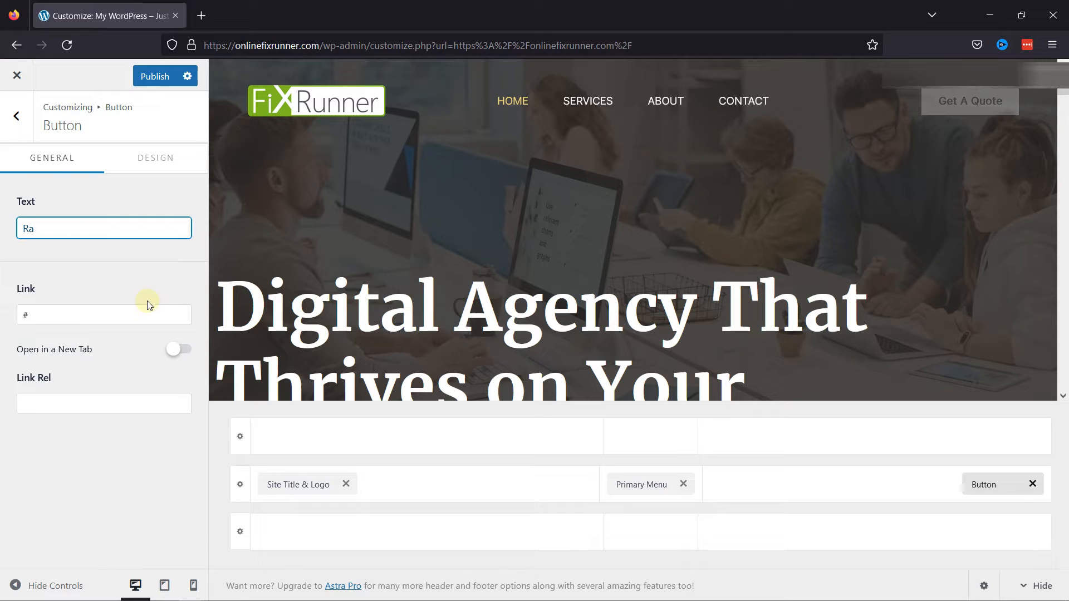
{"action": "type", "text": "ise a Ticket"}
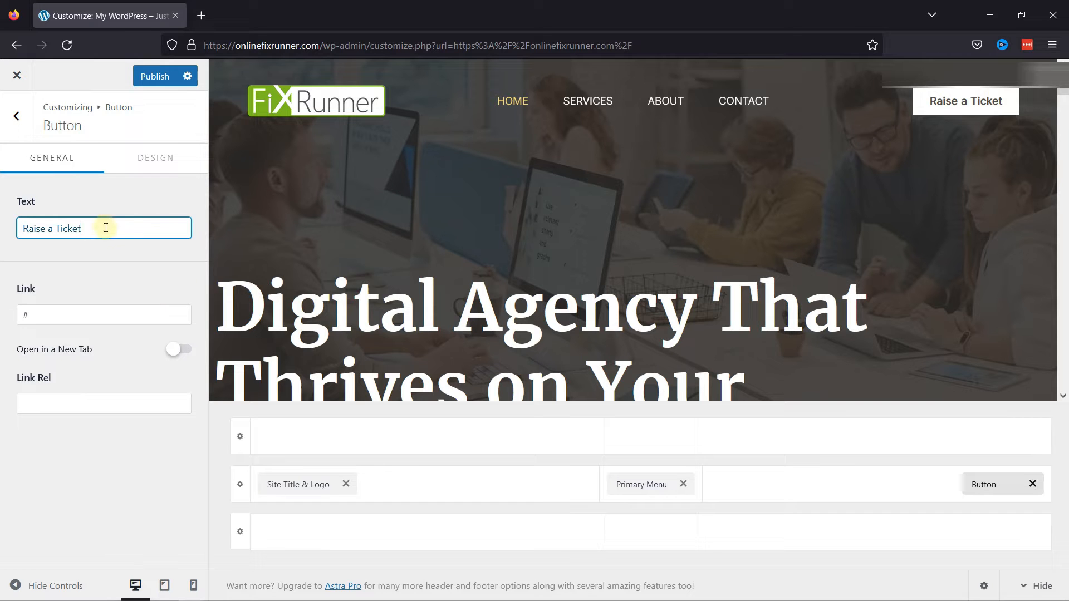
{"action": "left_click", "coordinate": [10, 118]}
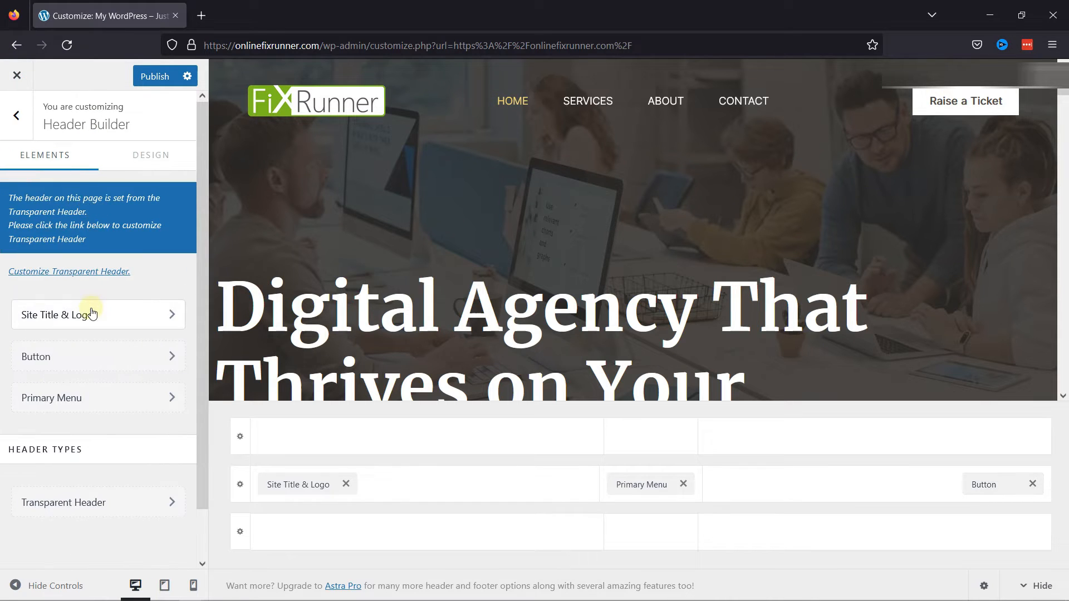
Toggle Display Site Title and Display Site Tagline on and off again, leaving both hidden
{"action": "left_click", "coordinate": [90, 312]}
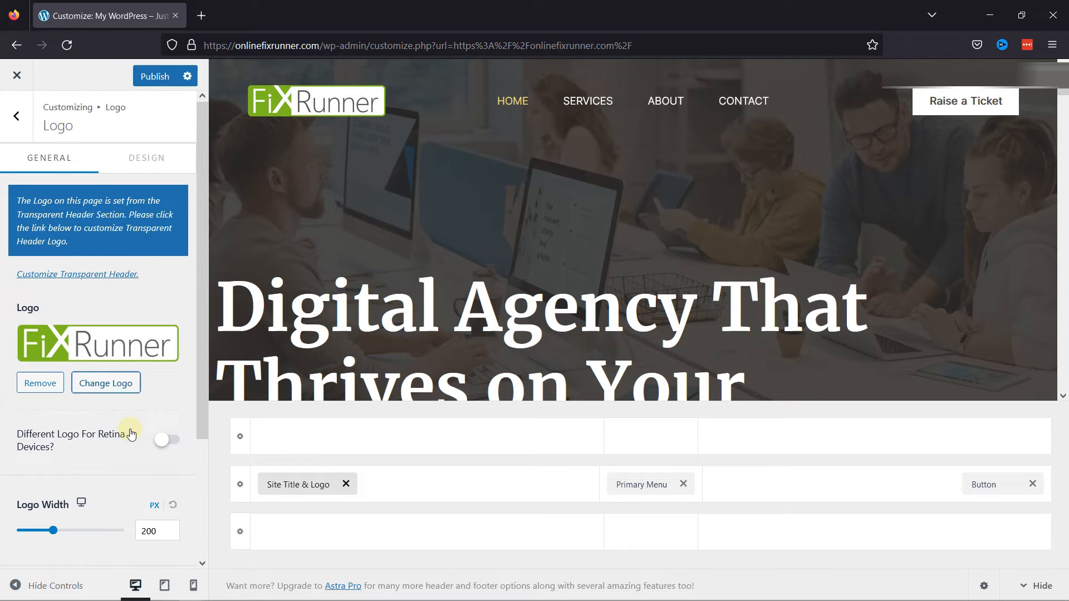
{"action": "scroll", "coordinate": [129, 429], "scroll_direction": "down", "scroll_amount": 2}
{"action": "scroll", "coordinate": [123, 432], "scroll_direction": "down", "scroll_amount": 1}
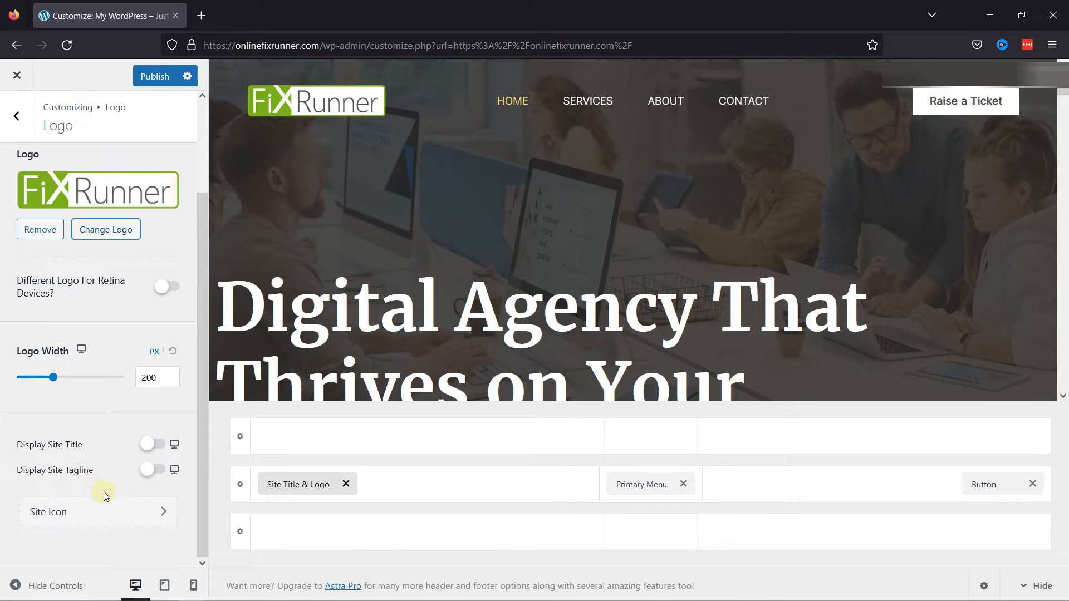
{"action": "left_click", "coordinate": [148, 445]}
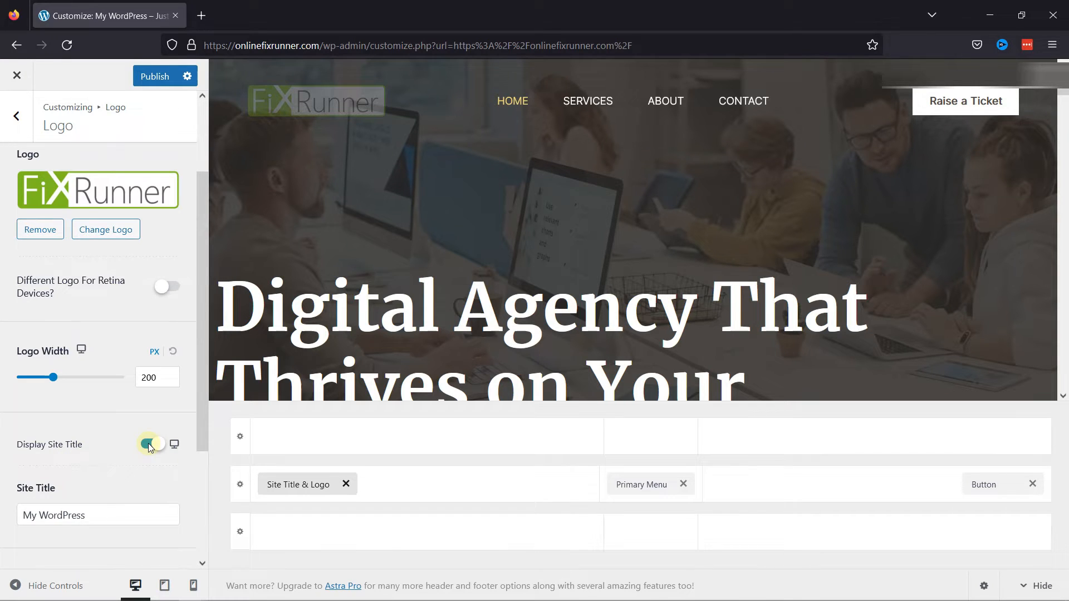
{"action": "scroll", "coordinate": [146, 444], "scroll_direction": "down", "scroll_amount": 2}
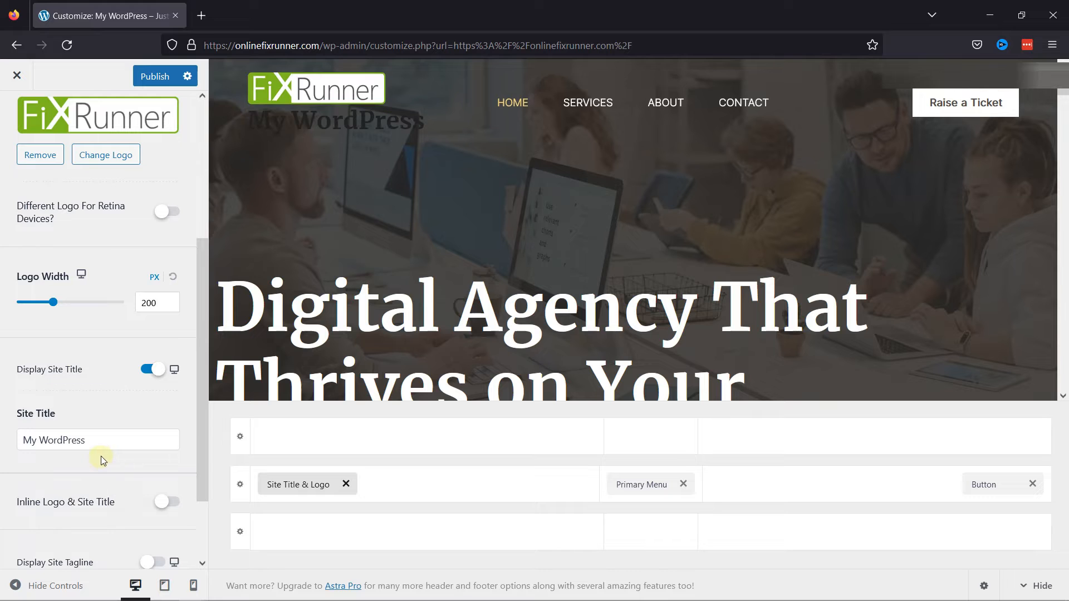
{"action": "left_click", "coordinate": [163, 372]}
{"action": "left_click", "coordinate": [149, 471]}
{"action": "scroll", "coordinate": [149, 468], "scroll_direction": "down", "scroll_amount": 2}
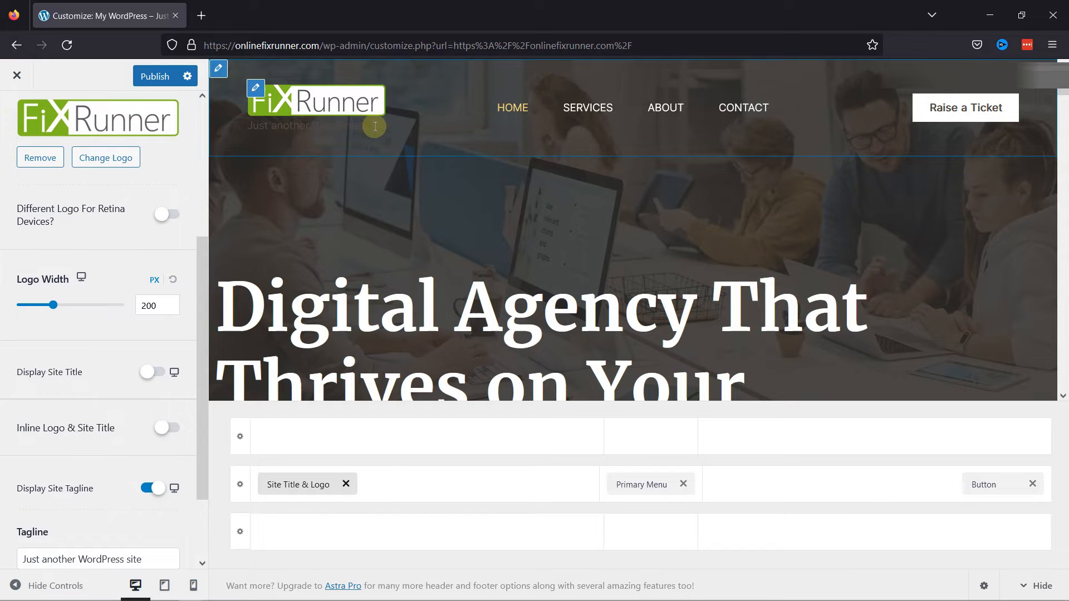
{"action": "scroll", "coordinate": [189, 423], "scroll_direction": "down", "scroll_amount": 3}
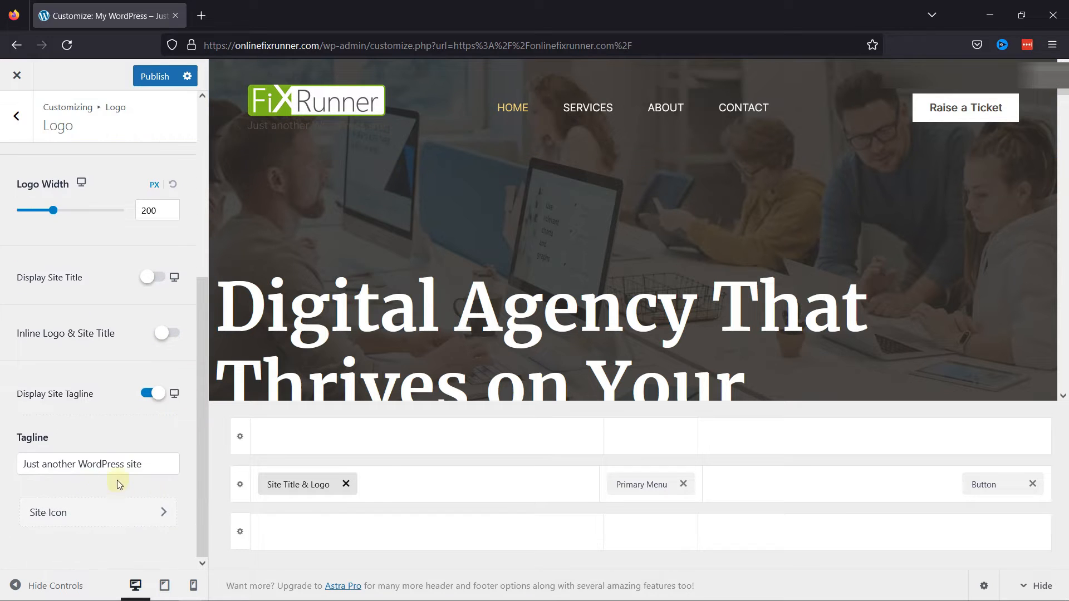
{"action": "left_click", "coordinate": [152, 394]}
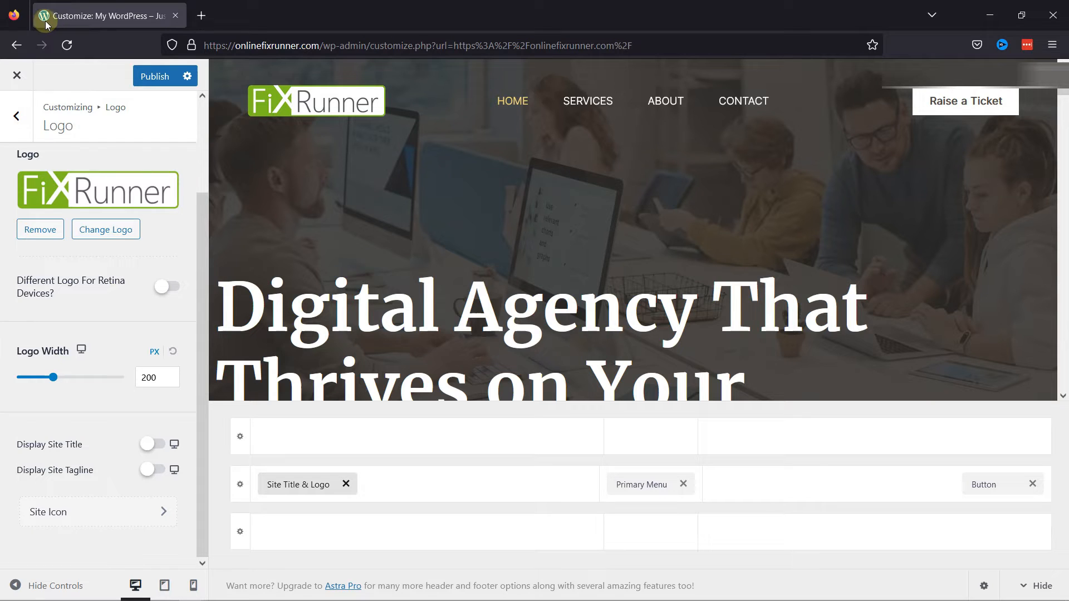
Upload fixrunner favicon.png, crop it, and set it as the site icon
{"action": "left_click", "coordinate": [143, 524]}
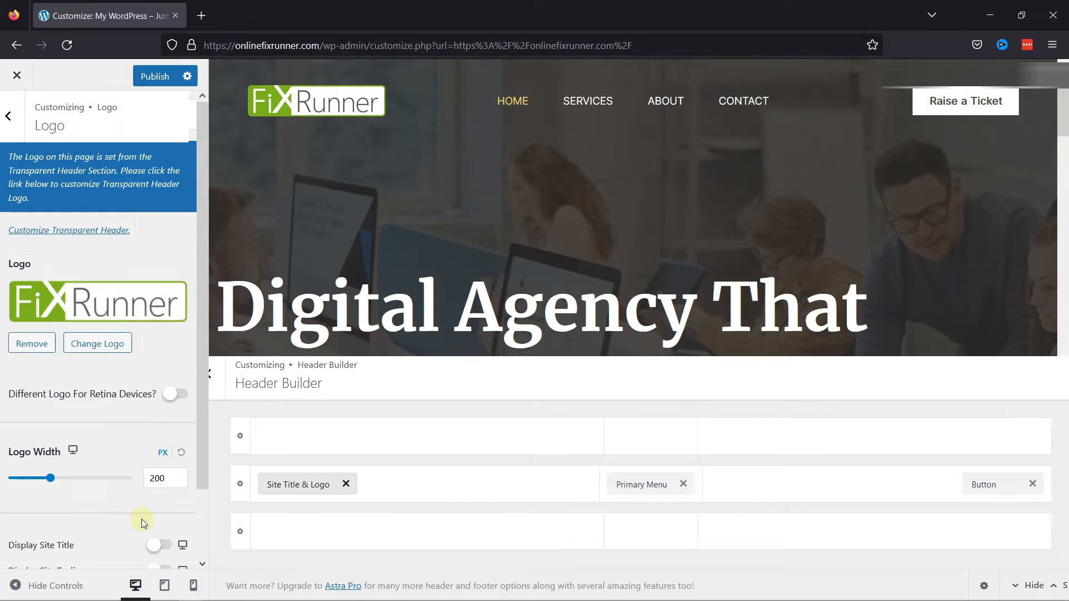
{"action": "left_click", "coordinate": [127, 253]}
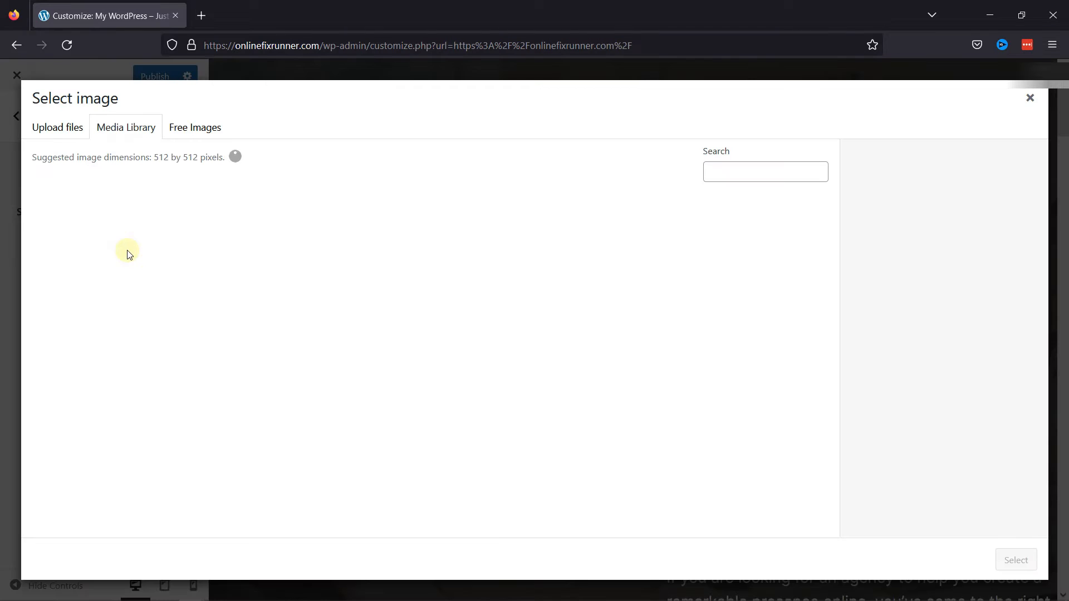
{"action": "left_click", "coordinate": [59, 129]}
{"action": "left_click", "coordinate": [505, 334]}
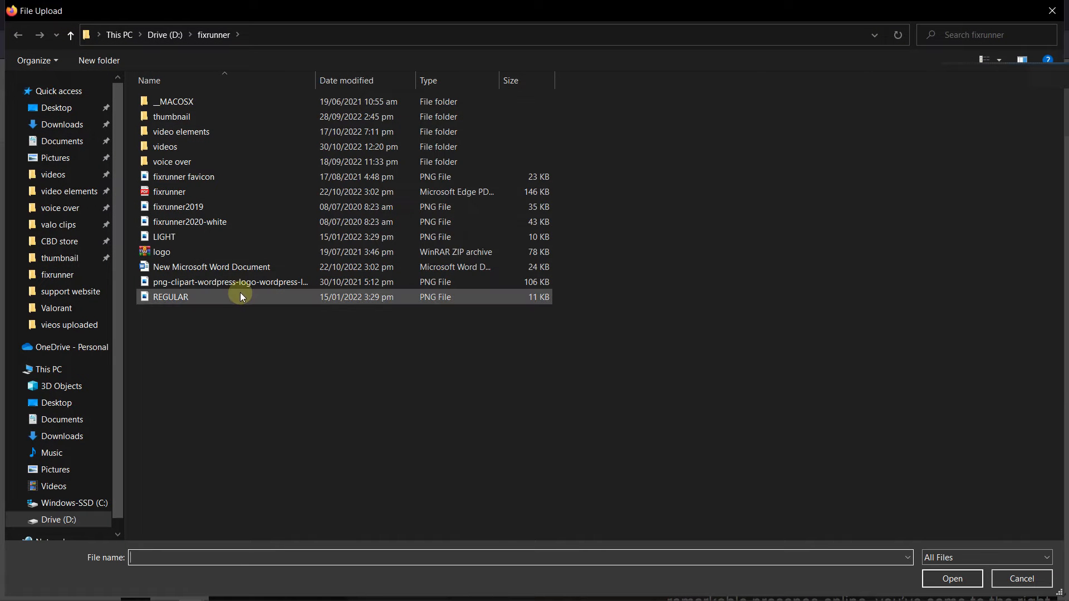
{"action": "double_click", "coordinate": [186, 177]}
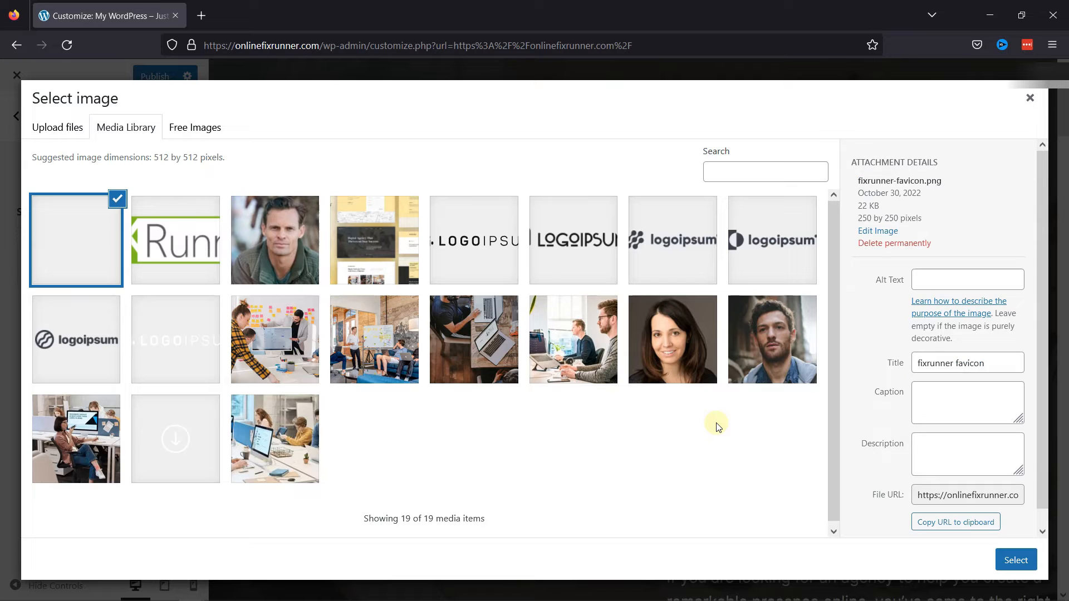
{"action": "left_click", "coordinate": [1005, 559]}
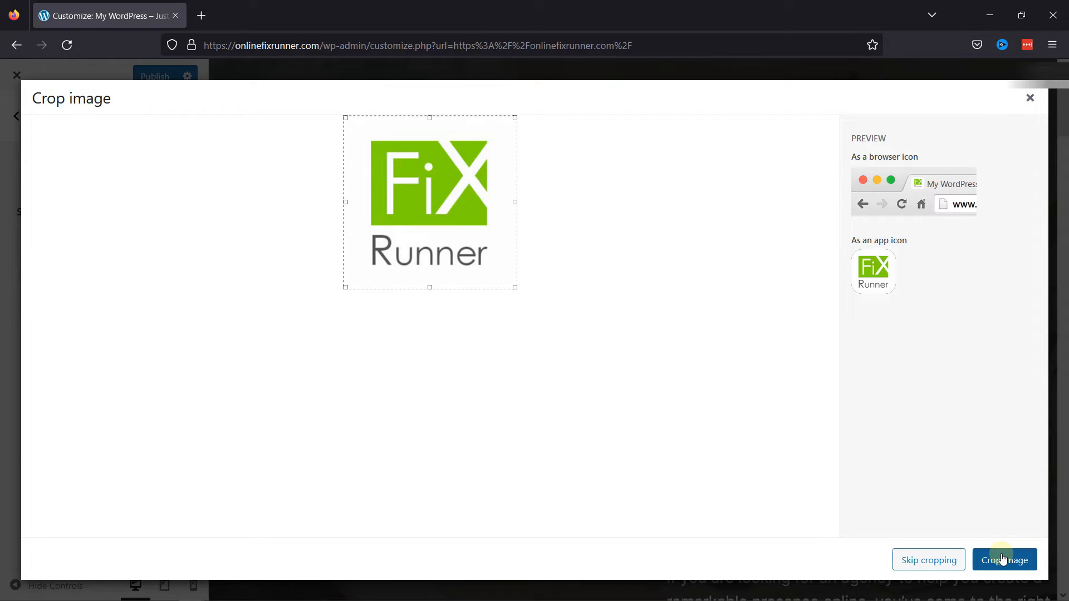
{"action": "left_click", "coordinate": [1002, 558]}
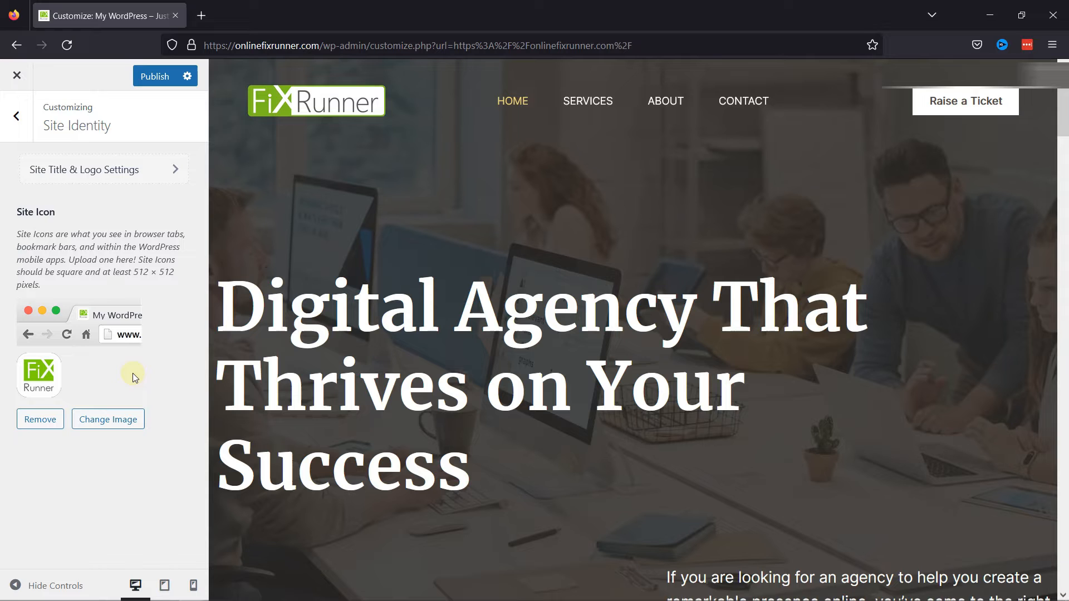
{"action": "left_click", "coordinate": [9, 117]}
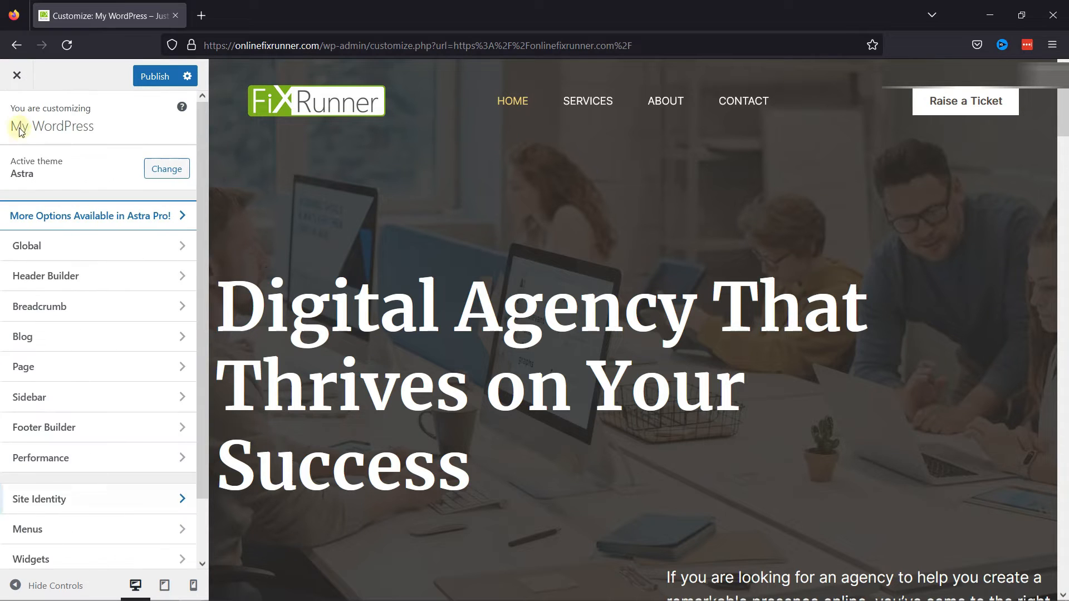
Review the Breadcrumb and Blog / Archive layout settings without changing them
{"action": "left_click", "coordinate": [153, 302]}
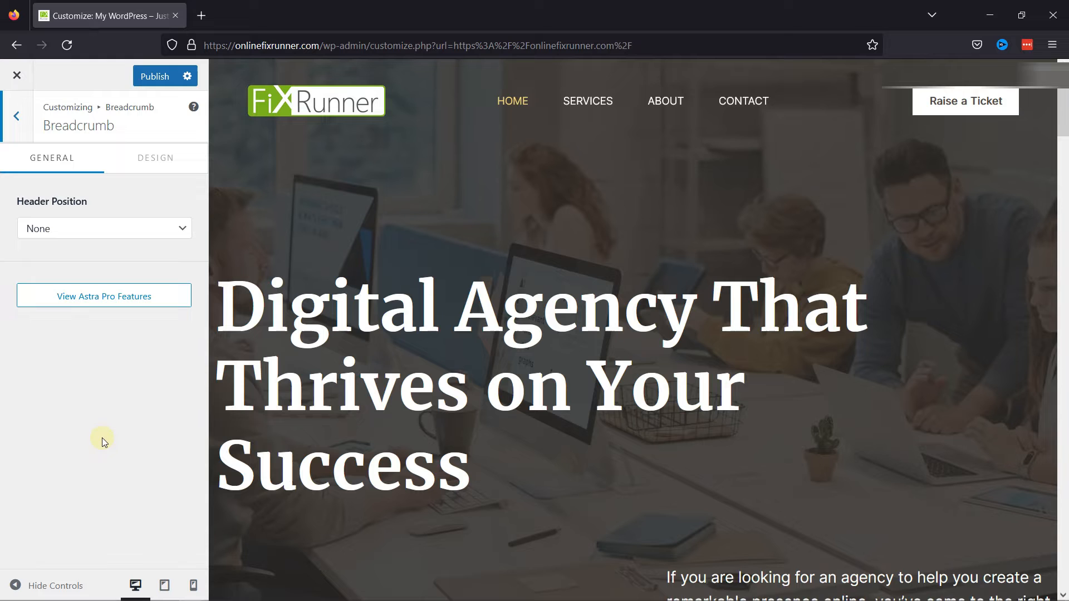
{"action": "left_click", "coordinate": [3, 113]}
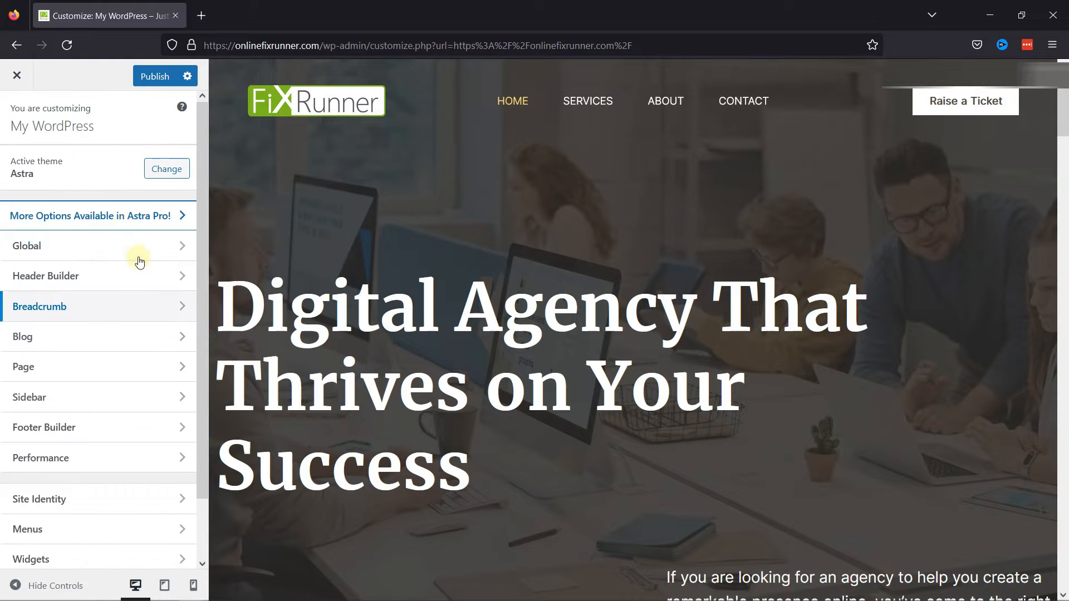
{"action": "left_click", "coordinate": [110, 336]}
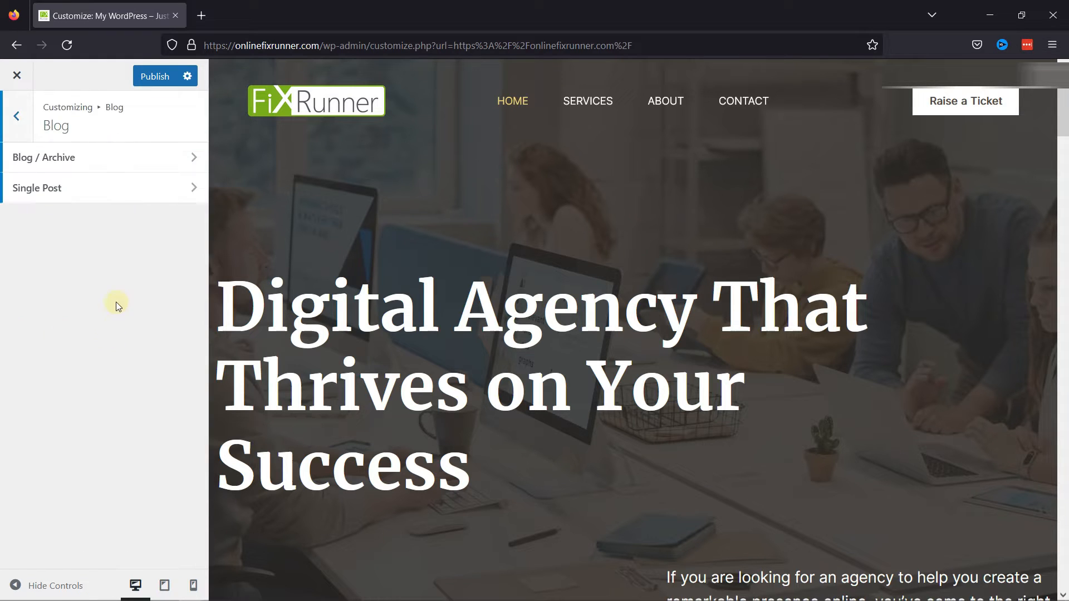
{"action": "left_click", "coordinate": [123, 171]}
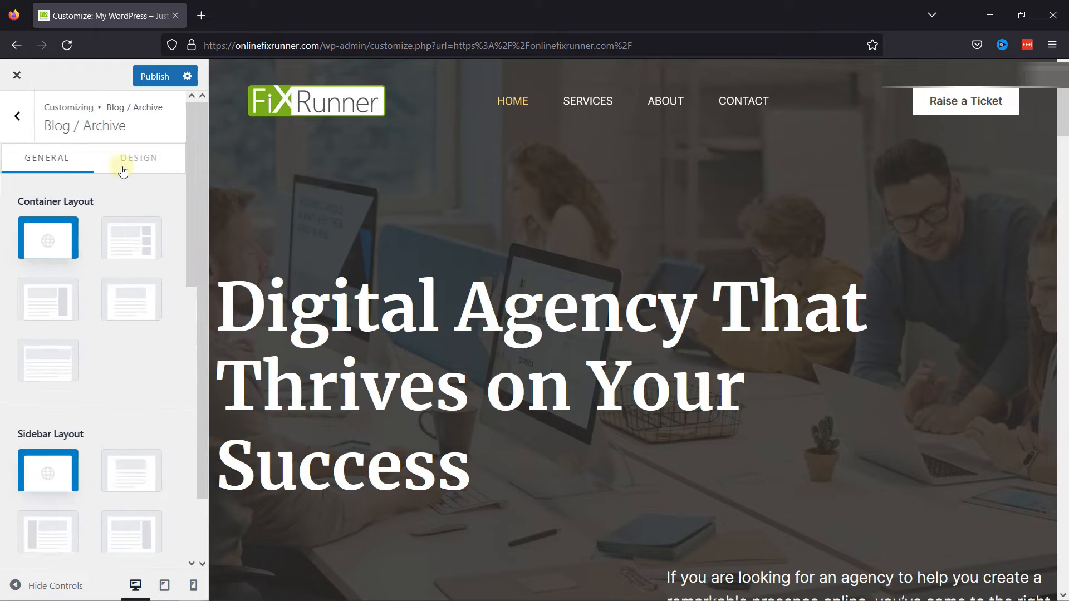
{"action": "scroll", "coordinate": [148, 269], "scroll_direction": "down", "scroll_amount": 4}
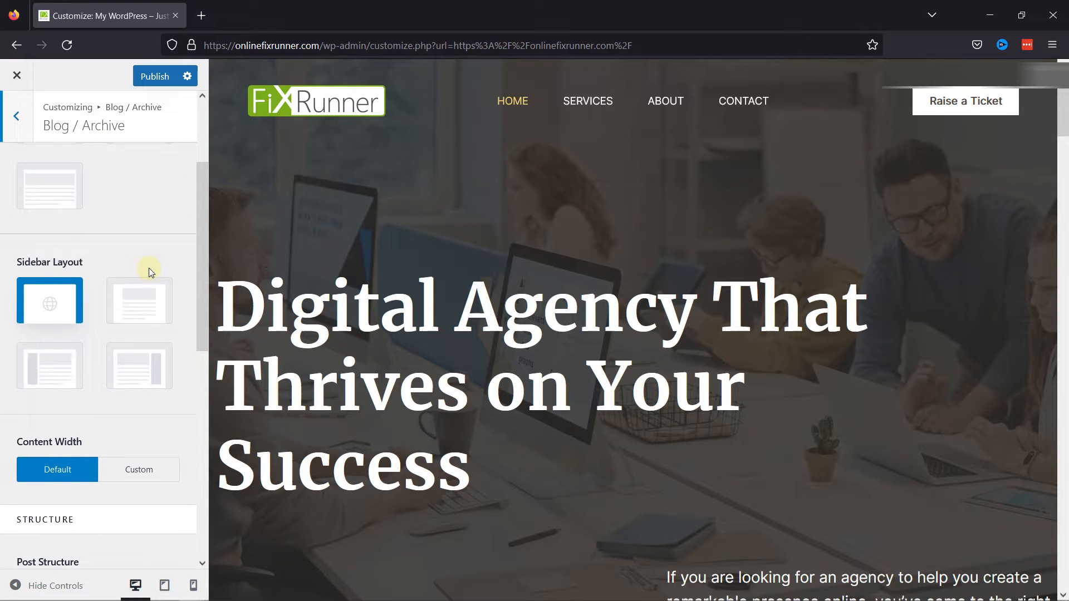
{"action": "scroll", "coordinate": [149, 268], "scroll_direction": "up", "scroll_amount": 3}
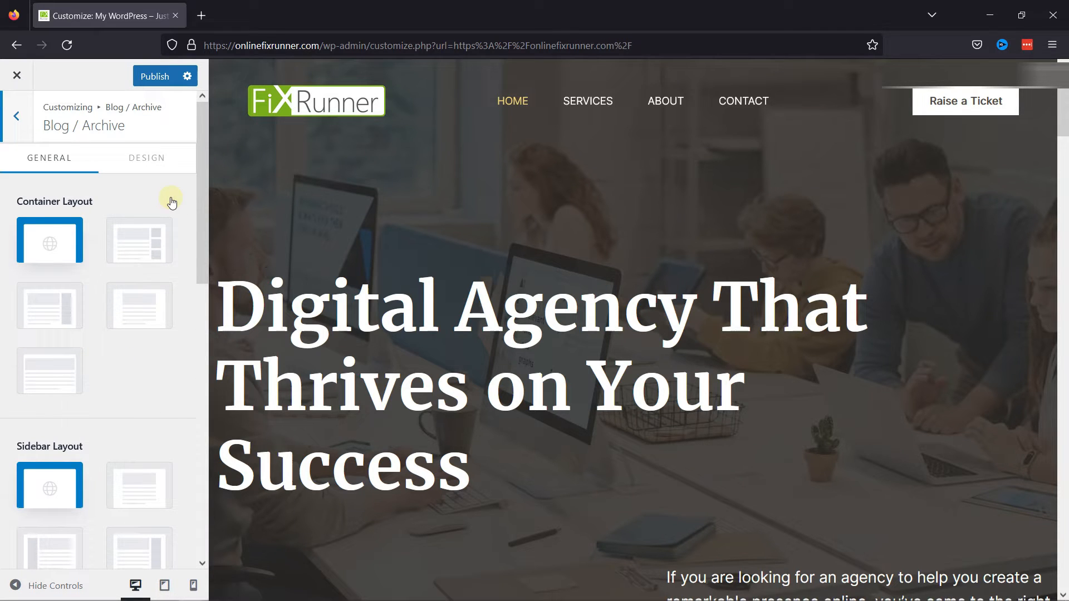
{"action": "left_click", "coordinate": [25, 123]}
{"action": "left_click", "coordinate": [25, 124]}
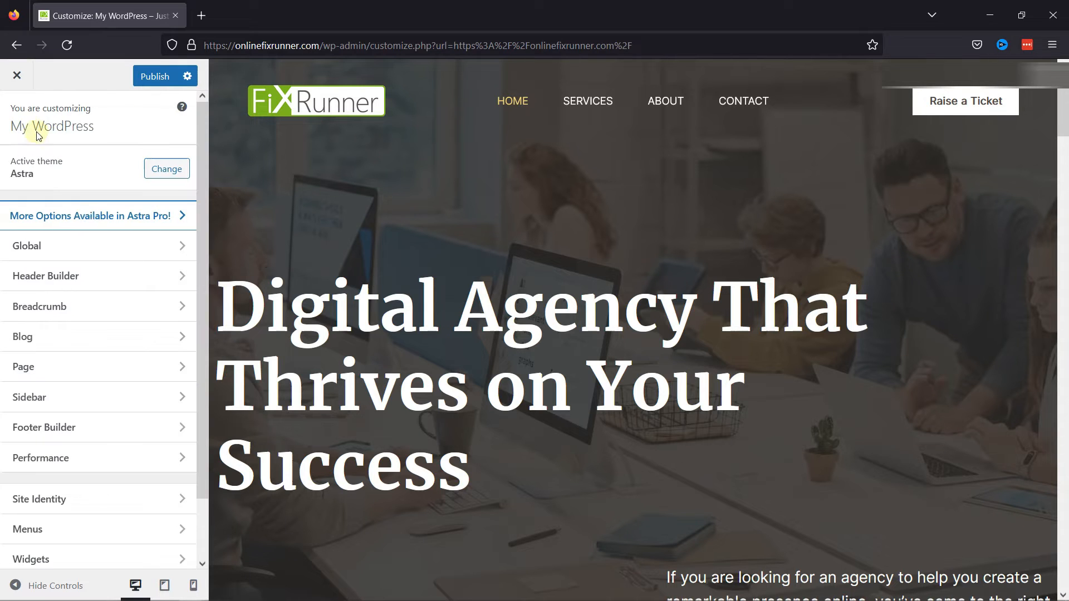
Review the Page and Sidebar layouts, leaving No Sidebar at 30% width
{"action": "left_click", "coordinate": [93, 362]}
{"action": "scroll", "coordinate": [99, 370], "scroll_direction": "down", "scroll_amount": 1}
{"action": "scroll", "coordinate": [99, 370], "scroll_direction": "up", "scroll_amount": 1}
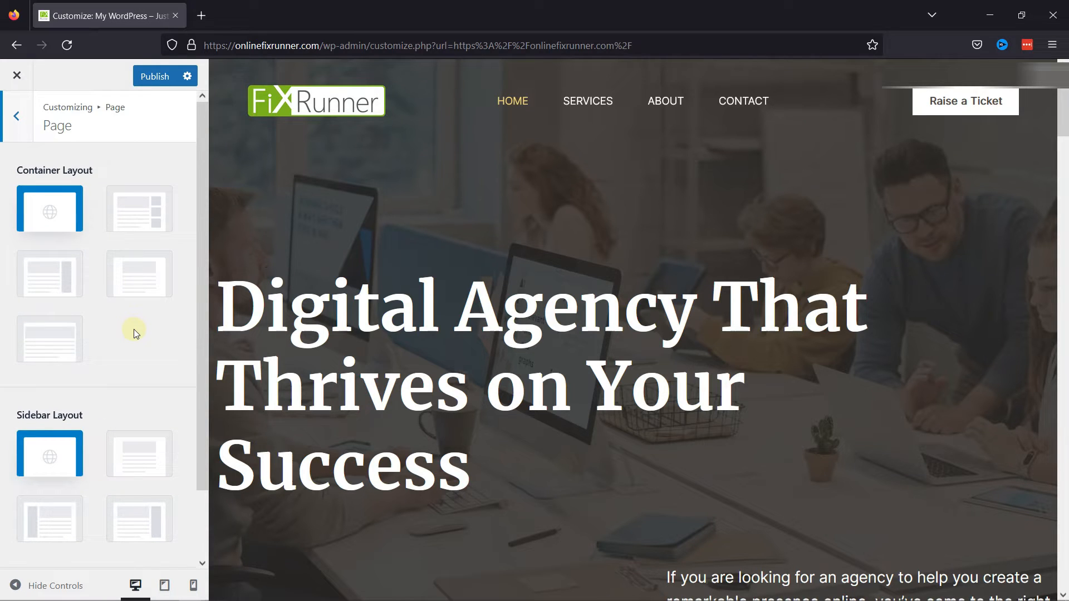
{"action": "left_click", "coordinate": [20, 134]}
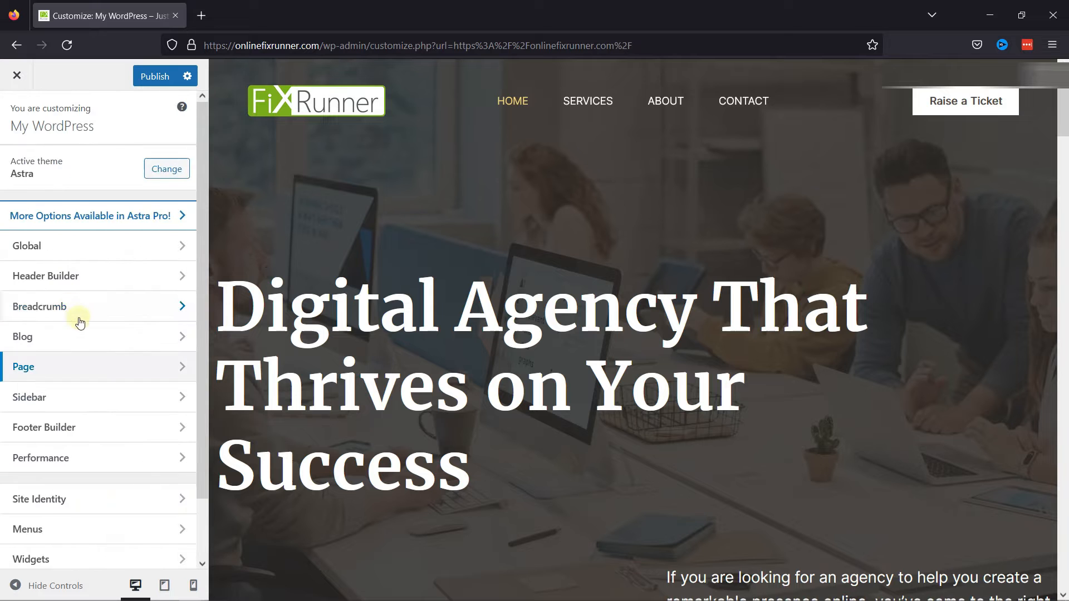
{"action": "left_click", "coordinate": [96, 409]}
{"action": "scroll", "coordinate": [582, 419], "scroll_direction": "down", "scroll_amount": 7}
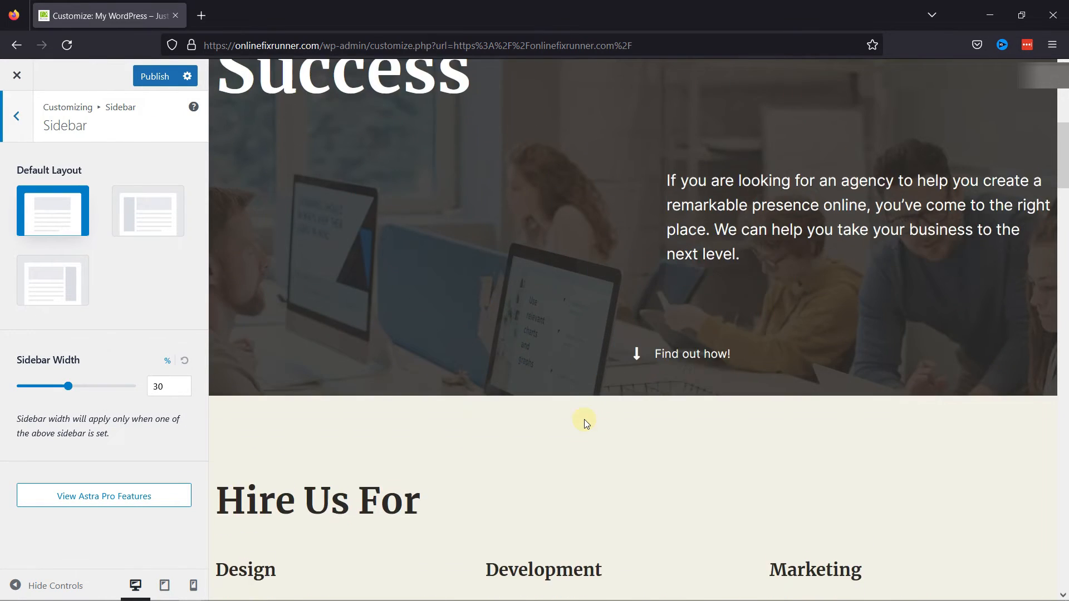
{"action": "scroll", "coordinate": [584, 420], "scroll_direction": "down", "scroll_amount": 8}
{"action": "scroll", "coordinate": [584, 419], "scroll_direction": "up", "scroll_amount": 15}
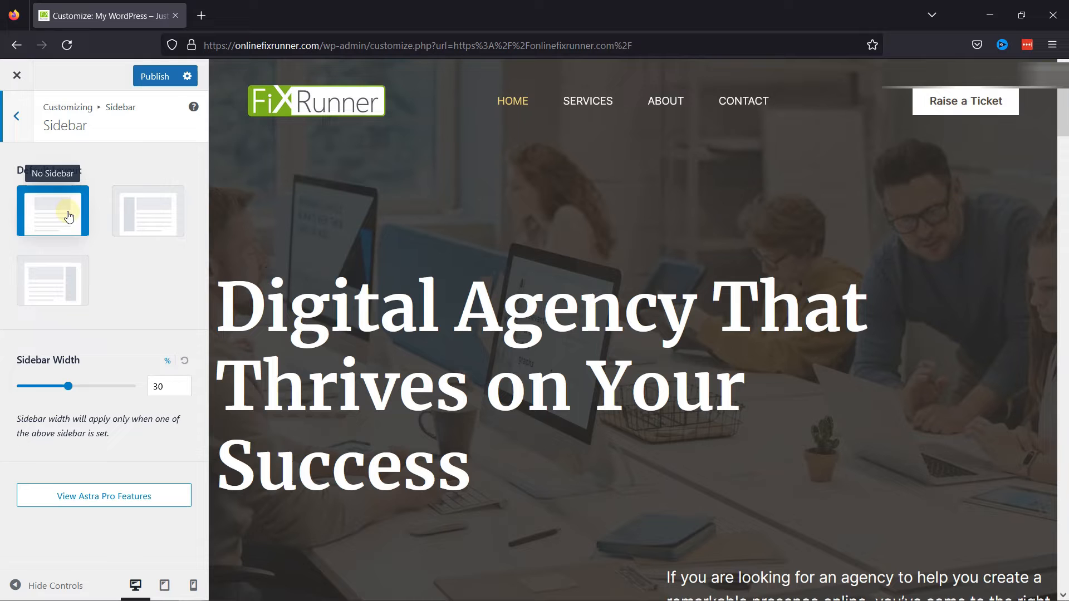
{"action": "left_click", "coordinate": [24, 138]}
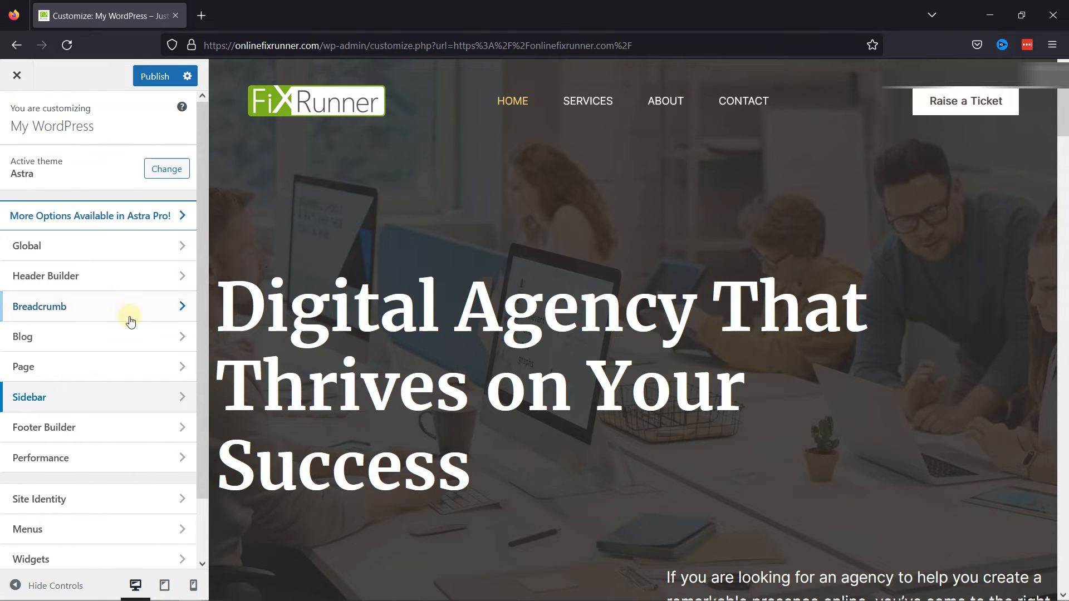
In the Footer Builder's Social element, add a WhatsApp icon after Twitter, YouTube, Facebook and Instagram
{"action": "left_click", "coordinate": [124, 431]}
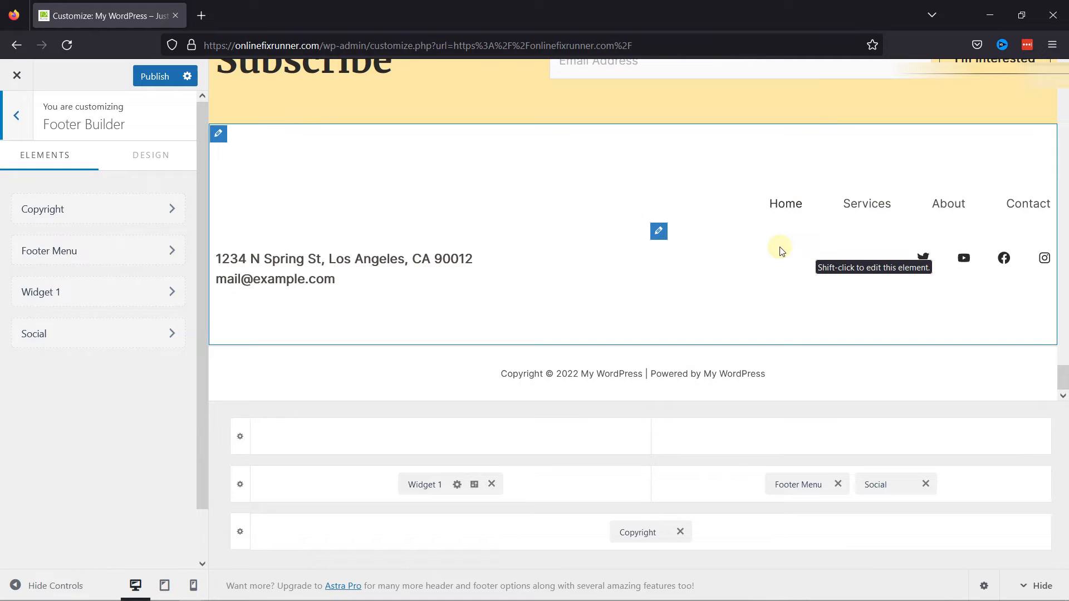
{"action": "left_click", "coordinate": [659, 232]}
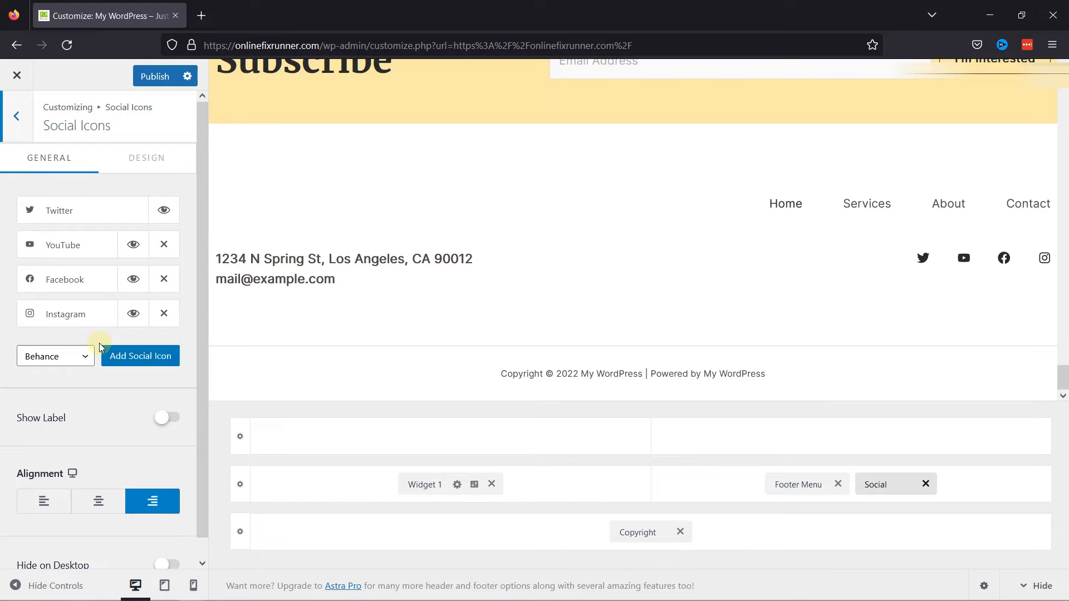
{"action": "left_click", "coordinate": [82, 357]}
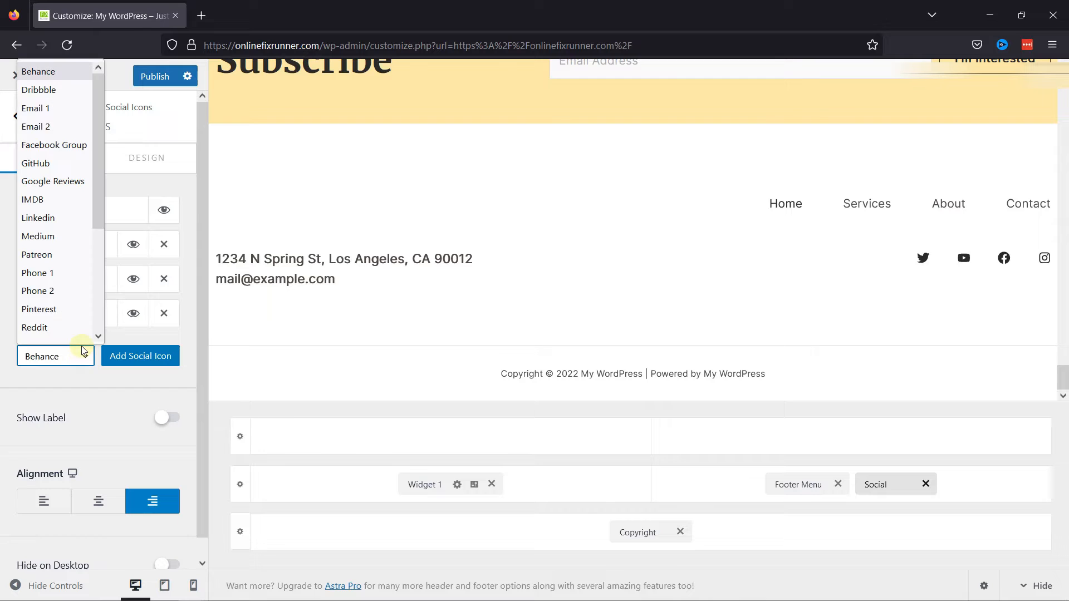
{"action": "left_click_drag", "start_coordinate": [98, 202], "coordinate": [101, 301]}
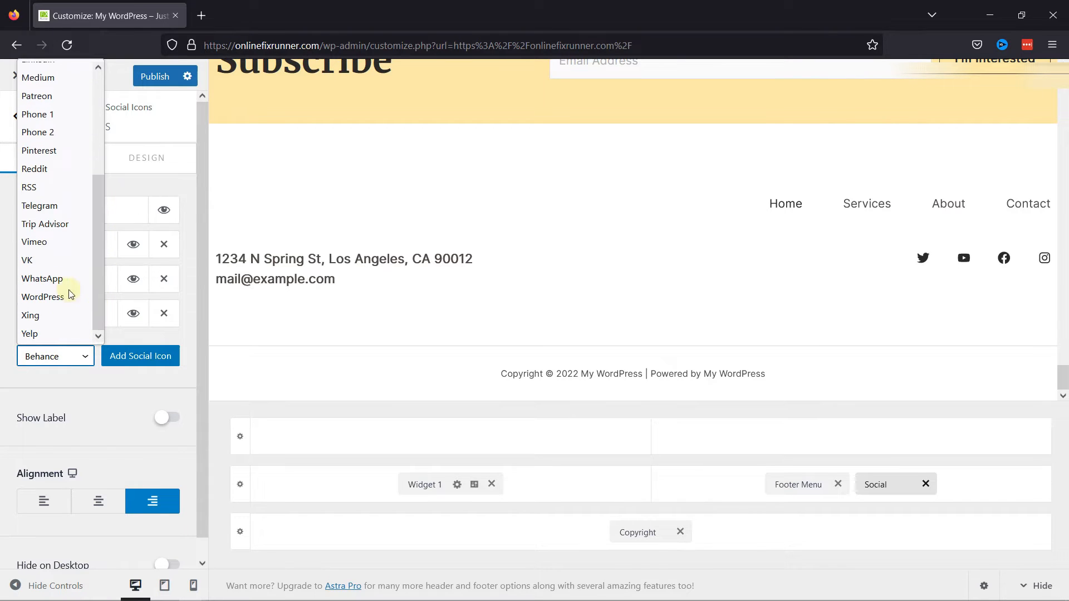
{"action": "left_click", "coordinate": [69, 288]}
{"action": "left_click", "coordinate": [146, 357]}
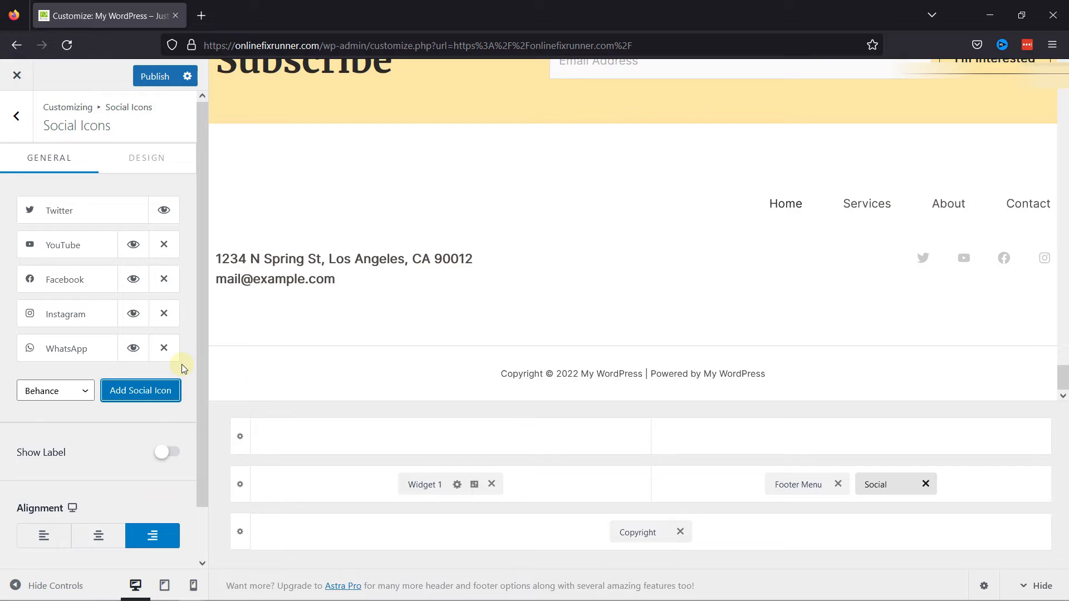
{"action": "left_click", "coordinate": [76, 351]}
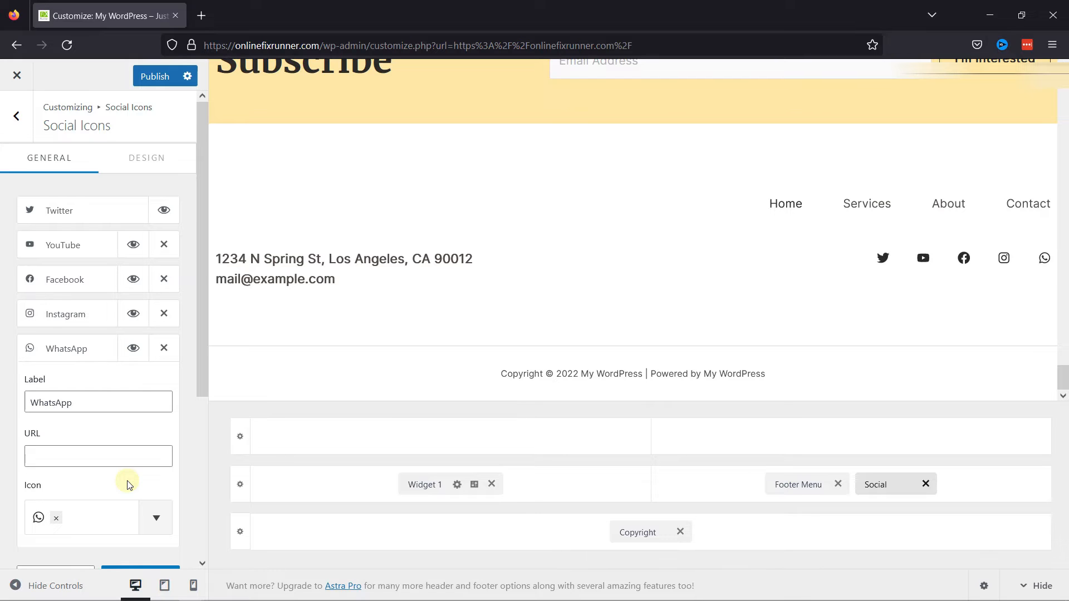
Try center and left alignment for the footer social icons, then set them back to right
{"action": "scroll", "coordinate": [190, 415], "scroll_direction": "down", "scroll_amount": 5}
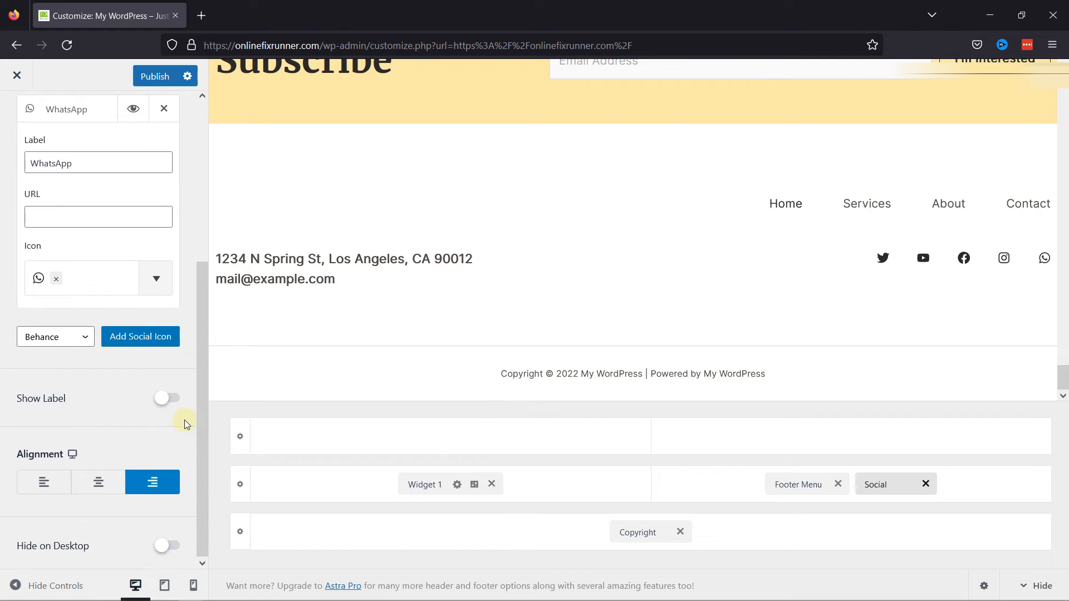
{"action": "left_click", "coordinate": [113, 484]}
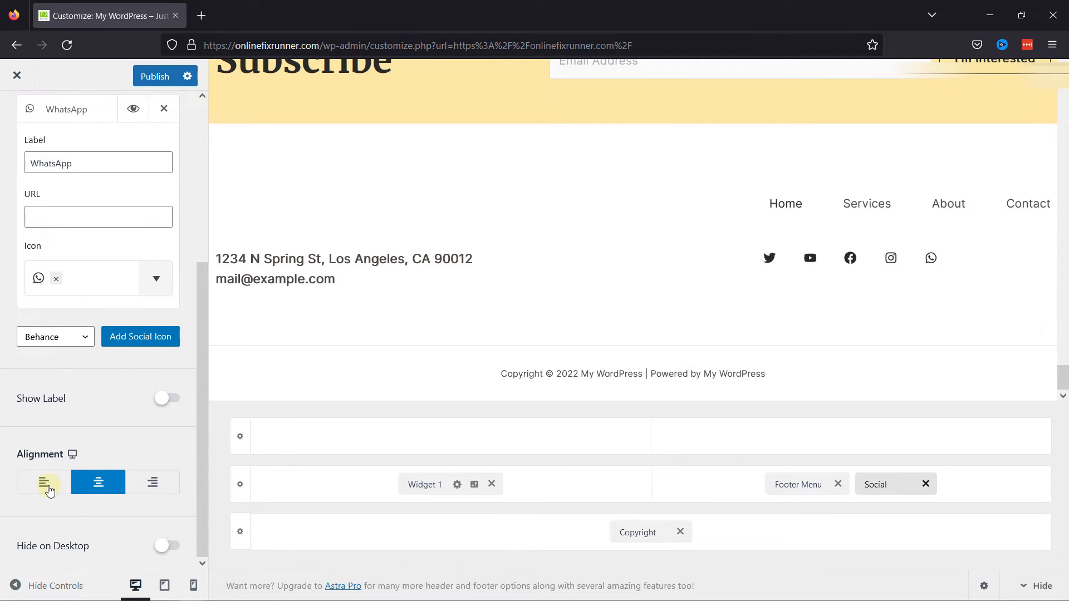
{"action": "left_click", "coordinate": [48, 487]}
{"action": "left_click", "coordinate": [98, 484]}
{"action": "left_click", "coordinate": [148, 479]}
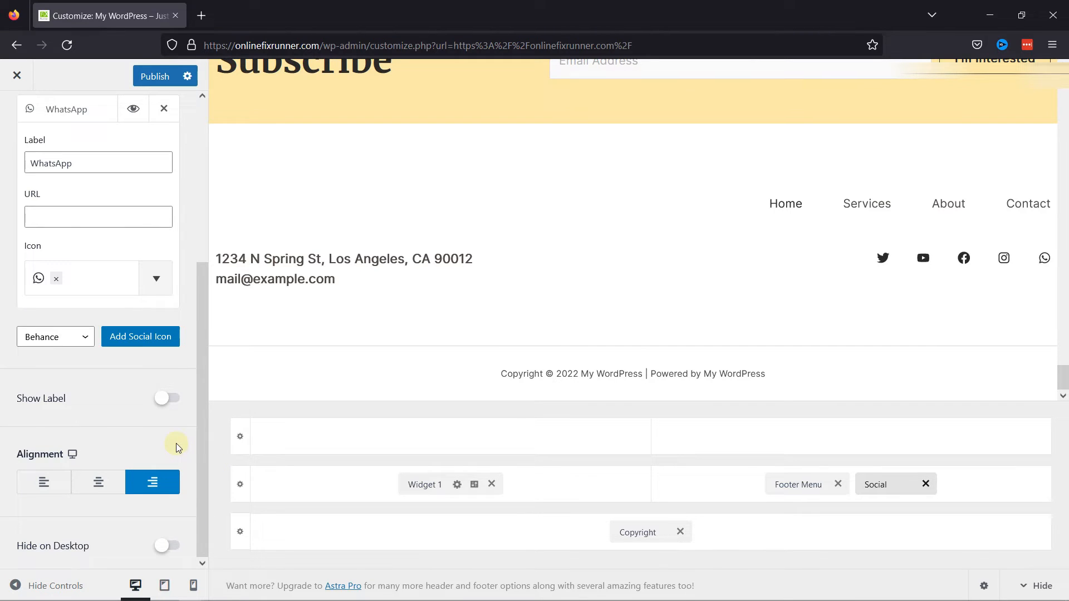
Review the footer widget holding the address and e-mail details
{"action": "left_click", "coordinate": [234, 263]}
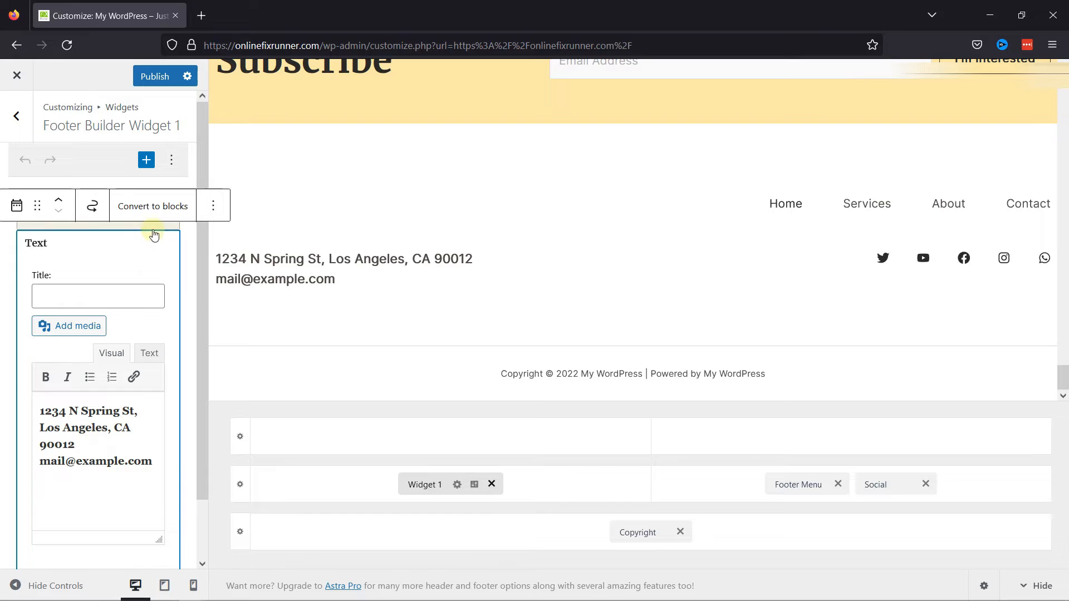
{"action": "scroll", "coordinate": [144, 401], "scroll_direction": "down", "scroll_amount": 2}
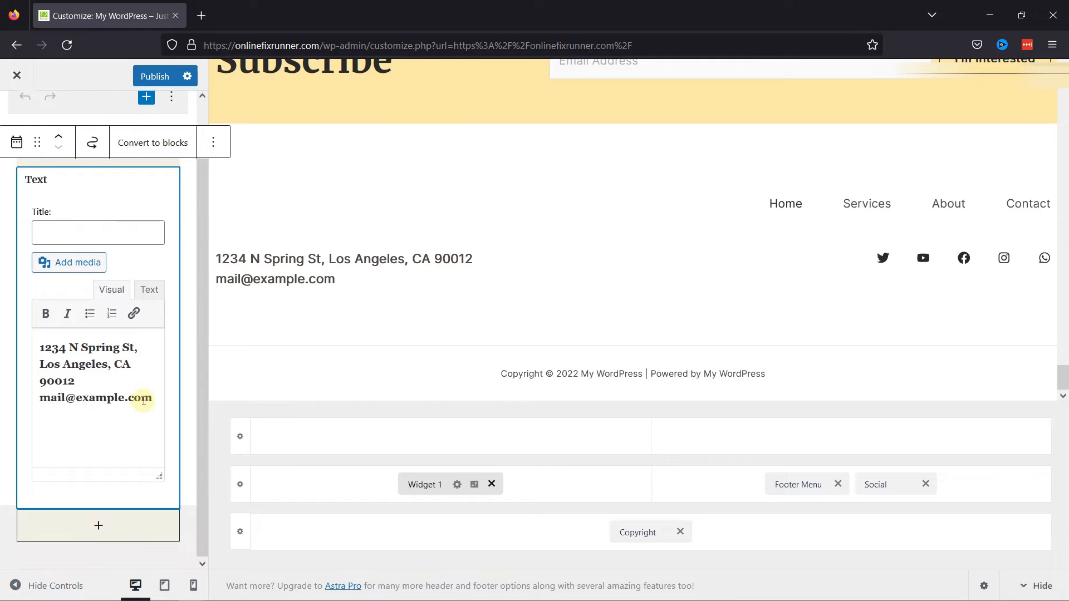
{"action": "scroll", "coordinate": [144, 401], "scroll_direction": "up", "scroll_amount": 2}
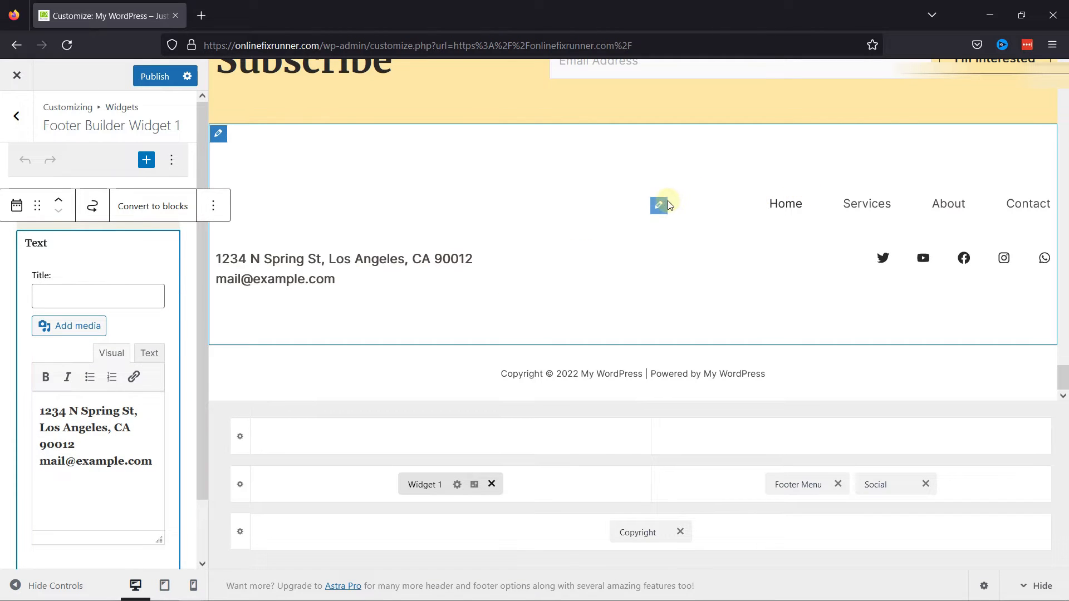
Check the Footer Menu's menu locations, then return to the Customizer root
{"action": "left_click", "coordinate": [660, 205]}
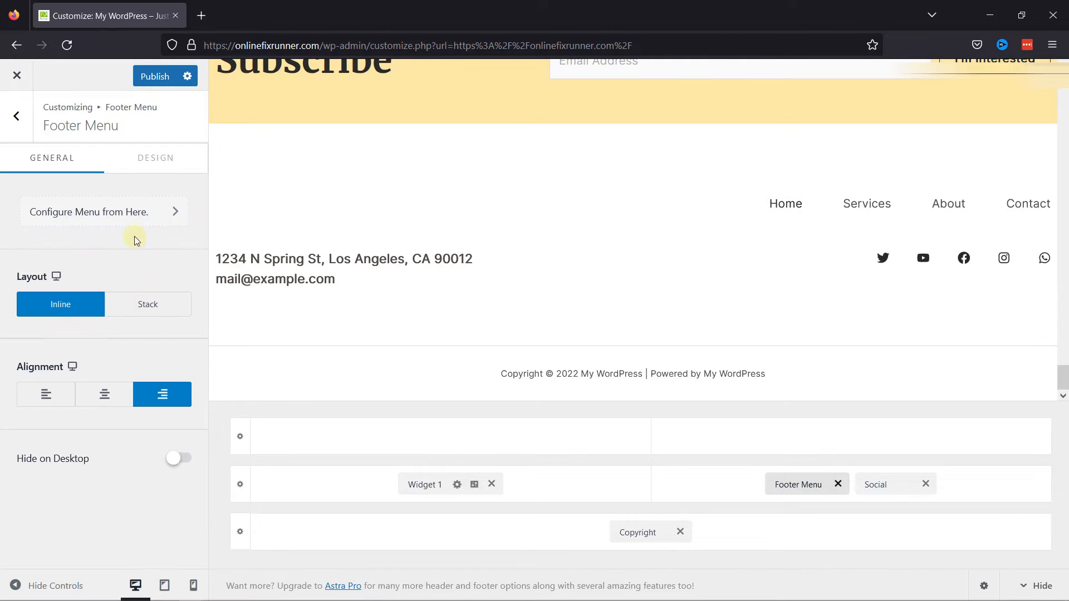
{"action": "left_click", "coordinate": [117, 214]}
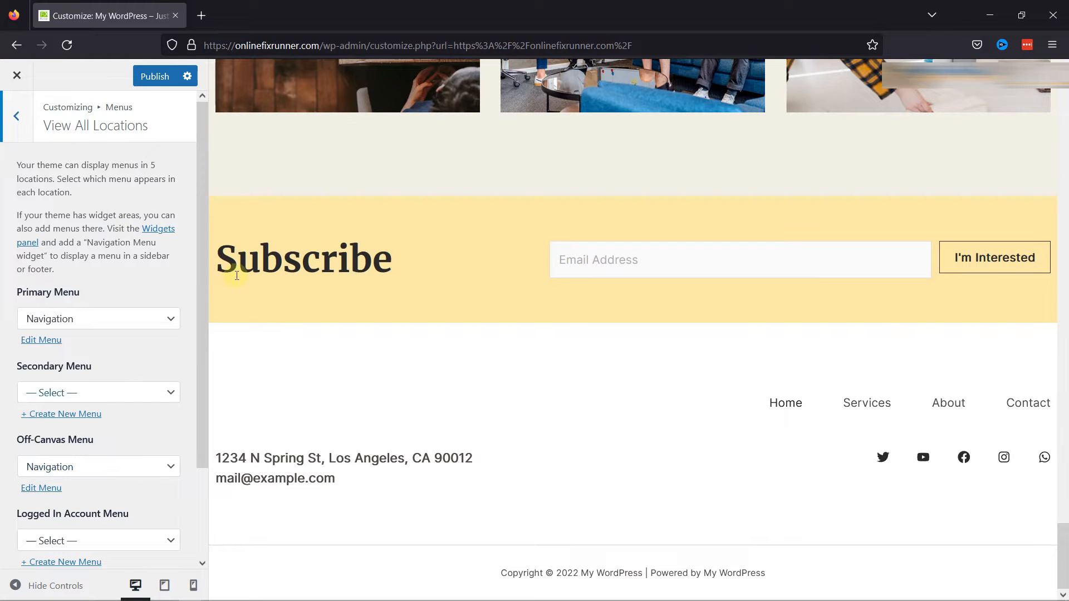
{"action": "left_click", "coordinate": [9, 116]}
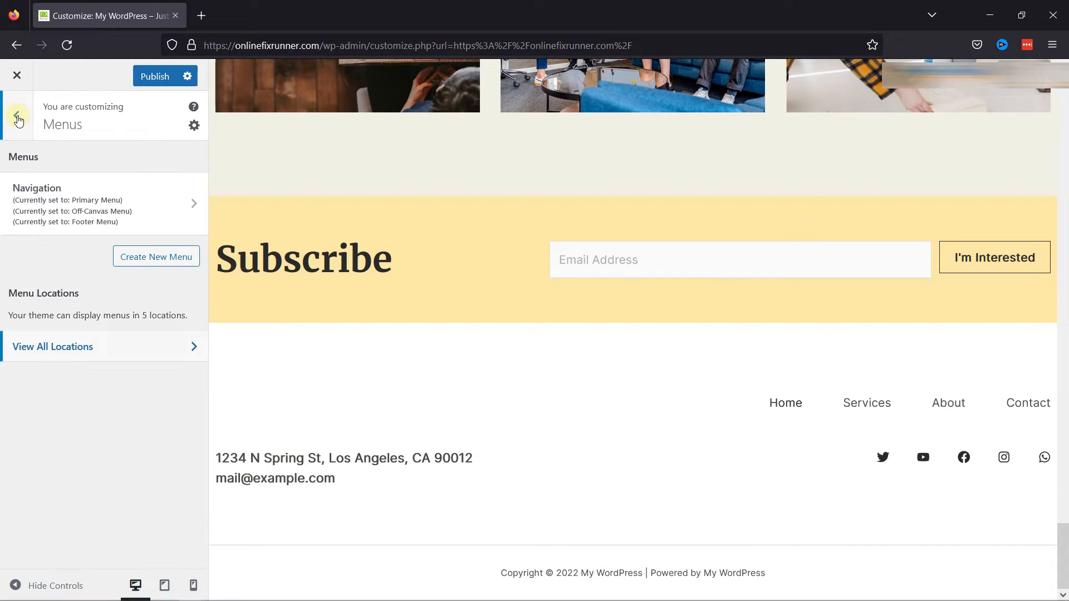
{"action": "left_click", "coordinate": [10, 116]}
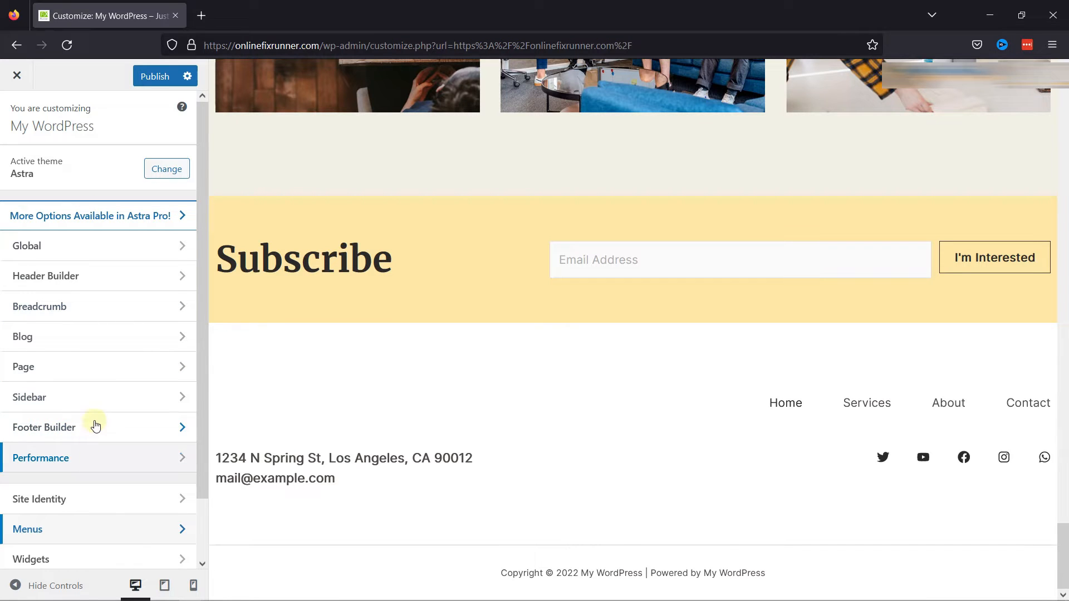
Look through the Performance and Site Identity panels, returning to the Customizer root each time
{"action": "left_click", "coordinate": [75, 460]}
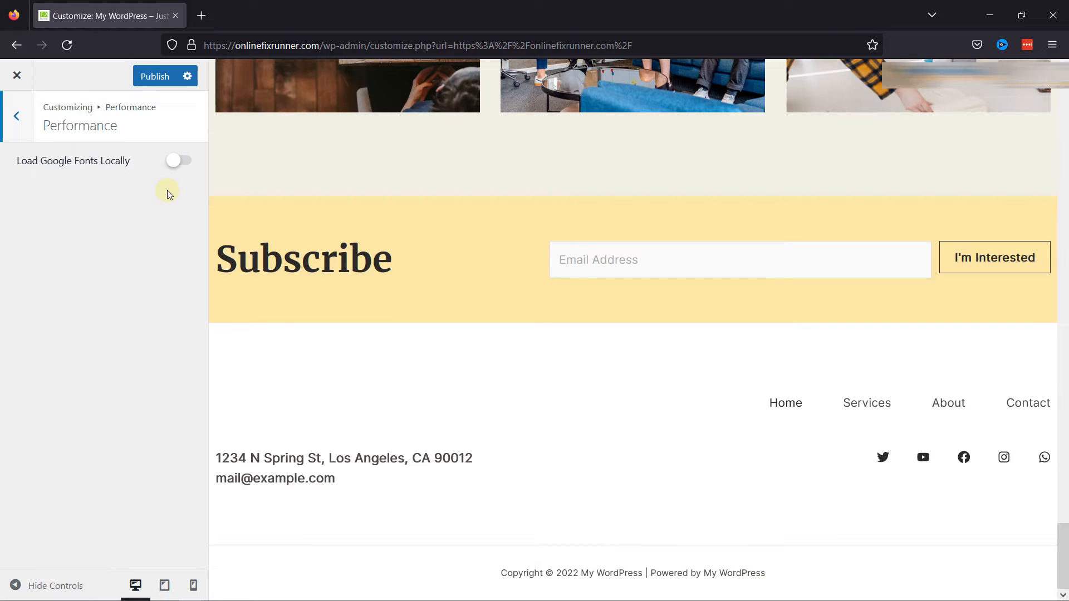
{"action": "left_click", "coordinate": [23, 129]}
{"action": "scroll", "coordinate": [154, 375], "scroll_direction": "down", "scroll_amount": 2}
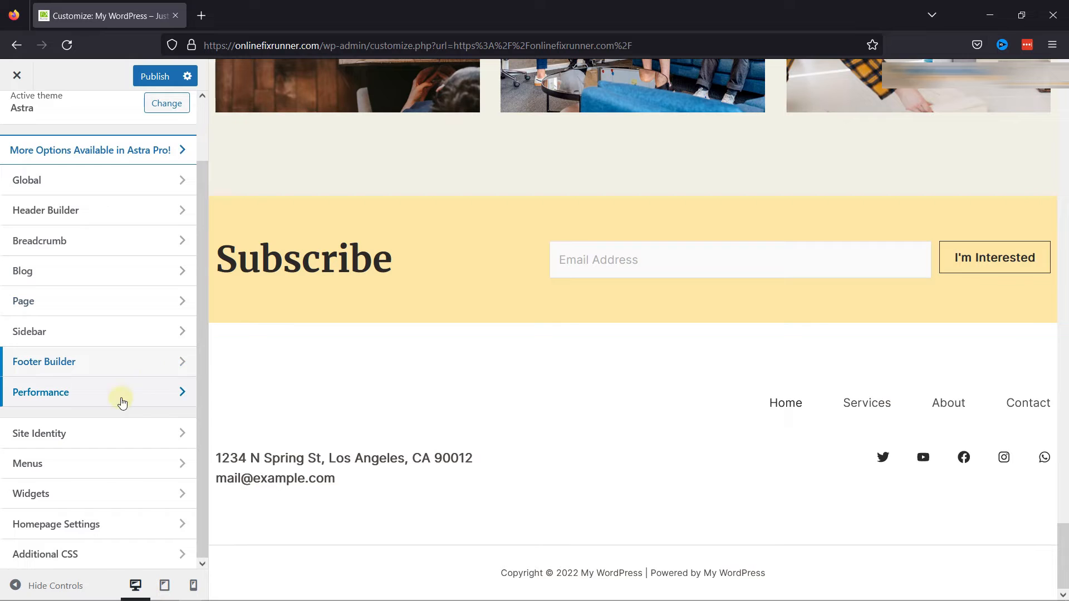
{"action": "left_click", "coordinate": [114, 435]}
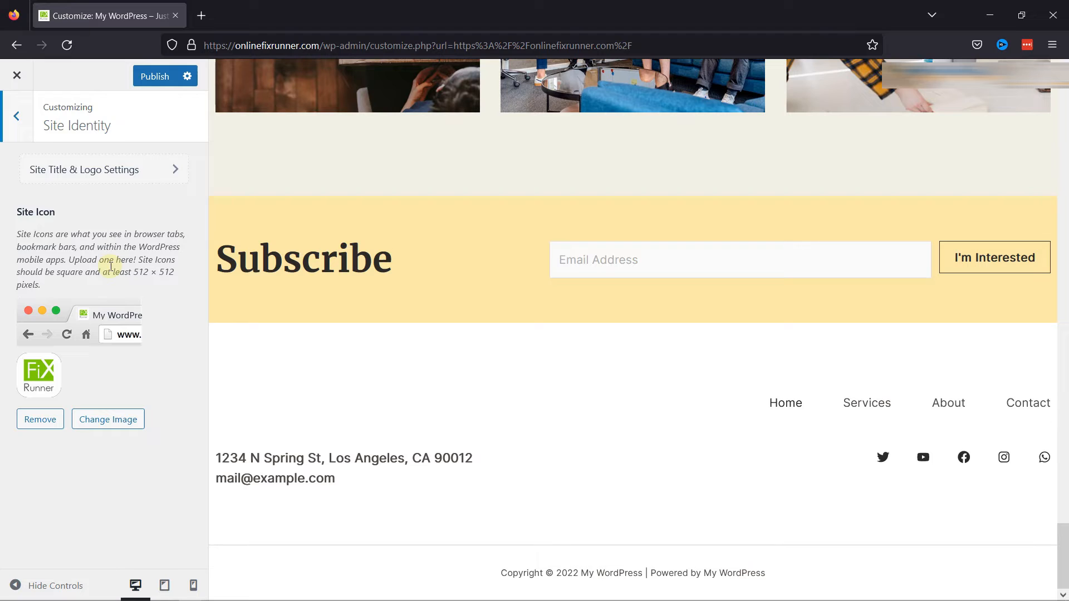
{"action": "left_click", "coordinate": [19, 118]}
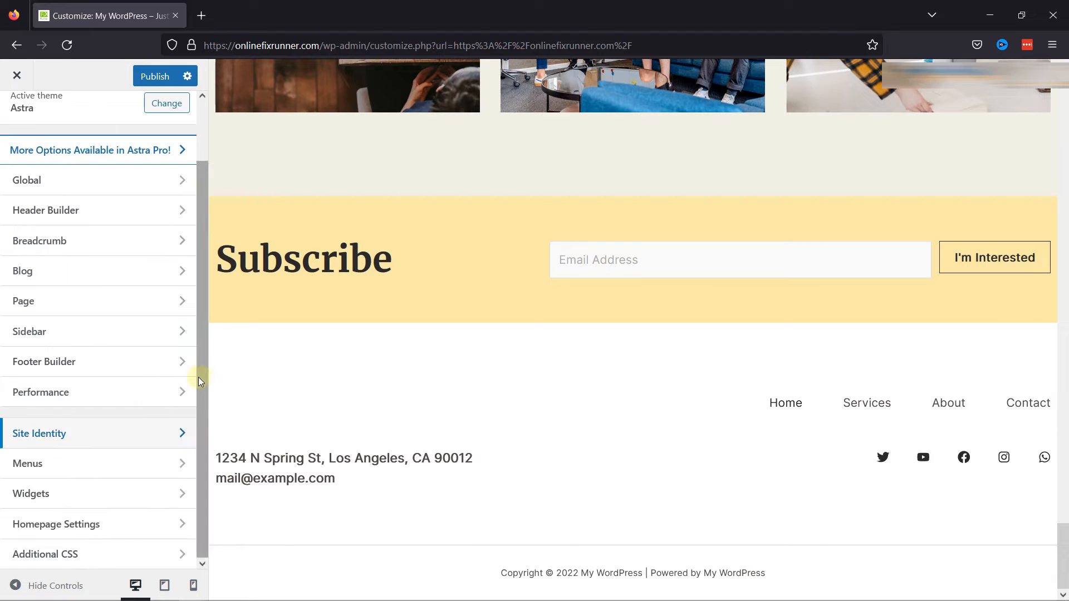
Open the Navigation menu, with its Home, Services, About and Contact items, for editing
{"action": "left_click", "coordinate": [131, 454]}
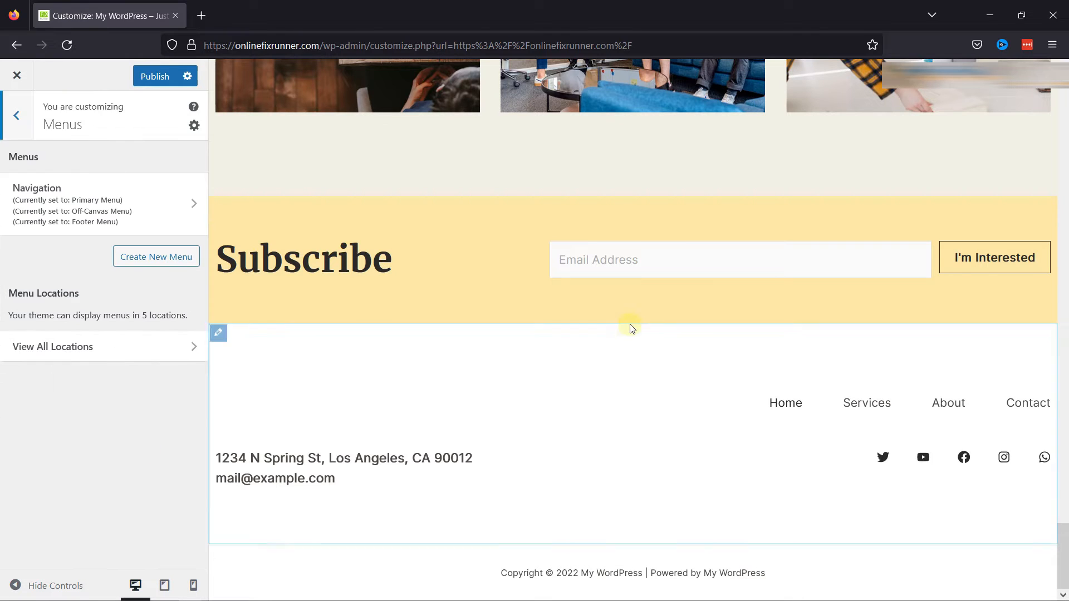
{"action": "scroll", "coordinate": [629, 323], "scroll_direction": "up", "scroll_amount": 10}
{"action": "scroll", "coordinate": [629, 323], "scroll_direction": "up", "scroll_amount": 10}
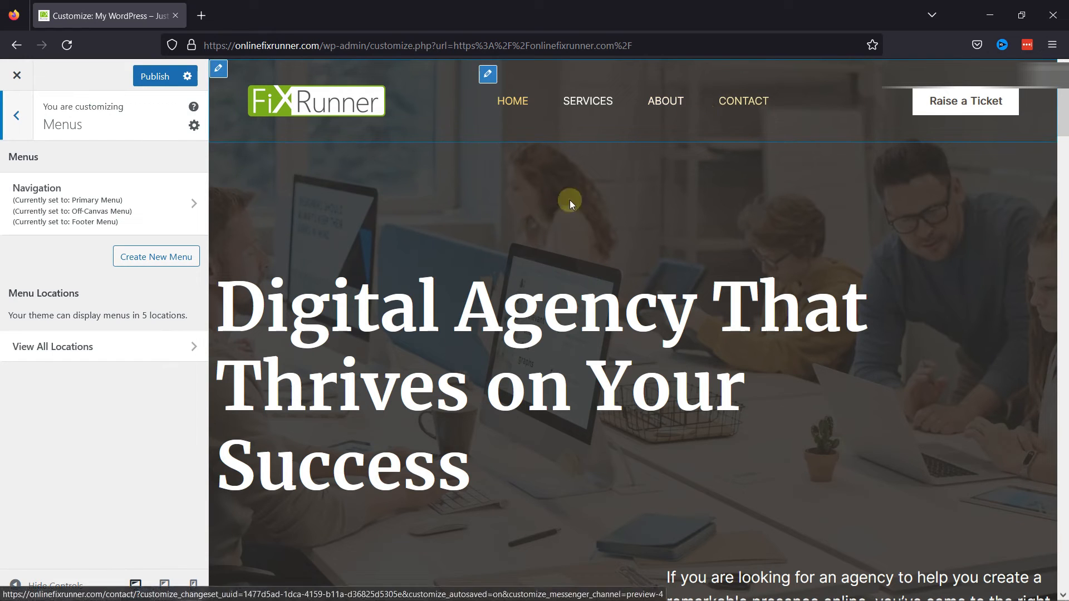
{"action": "left_click", "coordinate": [166, 198]}
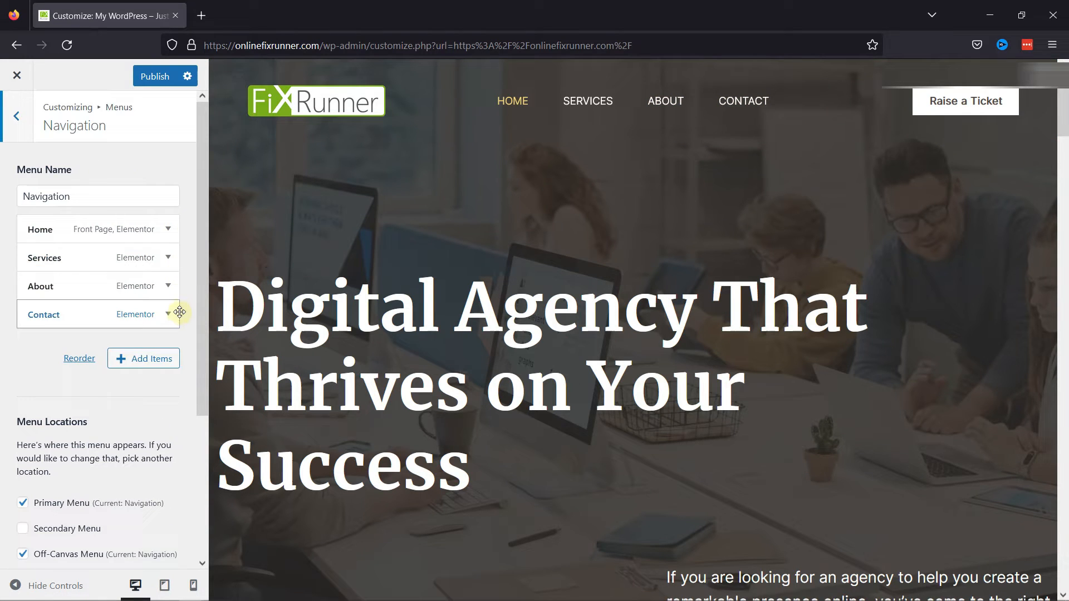
{"action": "left_click_drag", "start_coordinate": [96, 318], "coordinate": [66, 295]}
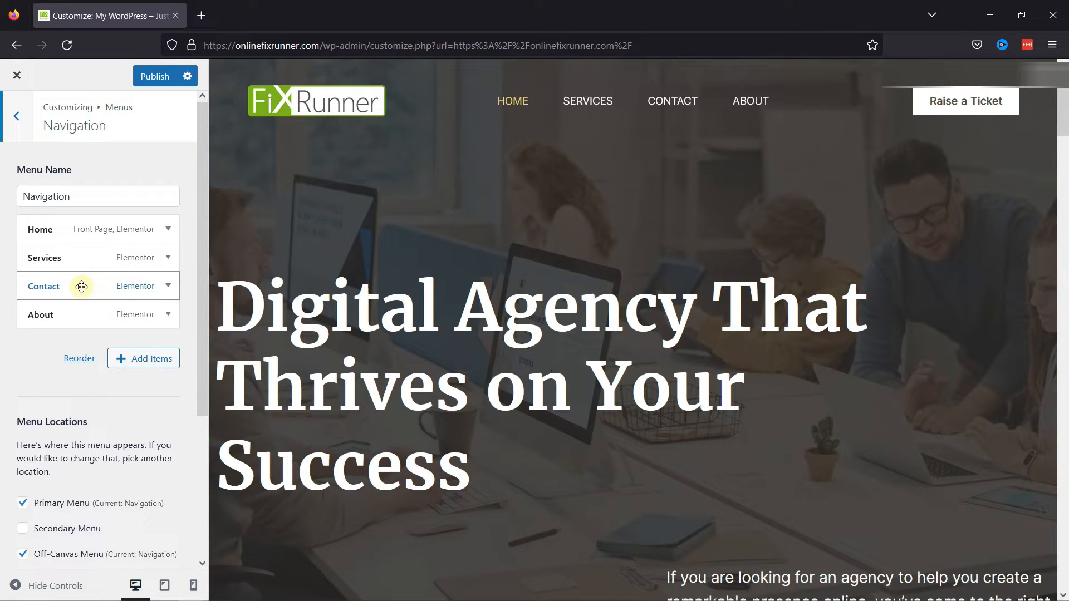
{"action": "mouse_move", "coordinate": [100, 310]}
{"action": "left_mouse_down"}
{"action": "mouse_move", "coordinate": [78, 306]}
{"action": "mouse_move", "coordinate": [64, 284]}
{"action": "mouse_move", "coordinate": [89, 315]}
{"action": "mouse_move", "coordinate": [112, 321]}
{"action": "left_mouse_up"}
{"action": "mouse_move", "coordinate": [718, 125]}
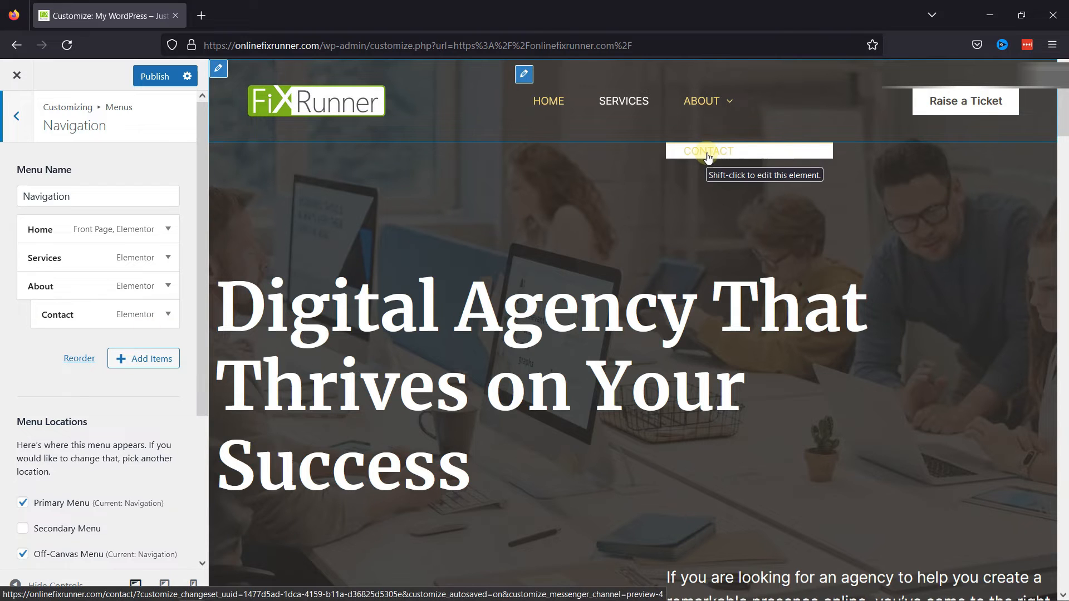
{"action": "left_click_drag", "start_coordinate": [90, 312], "coordinate": [87, 345]}
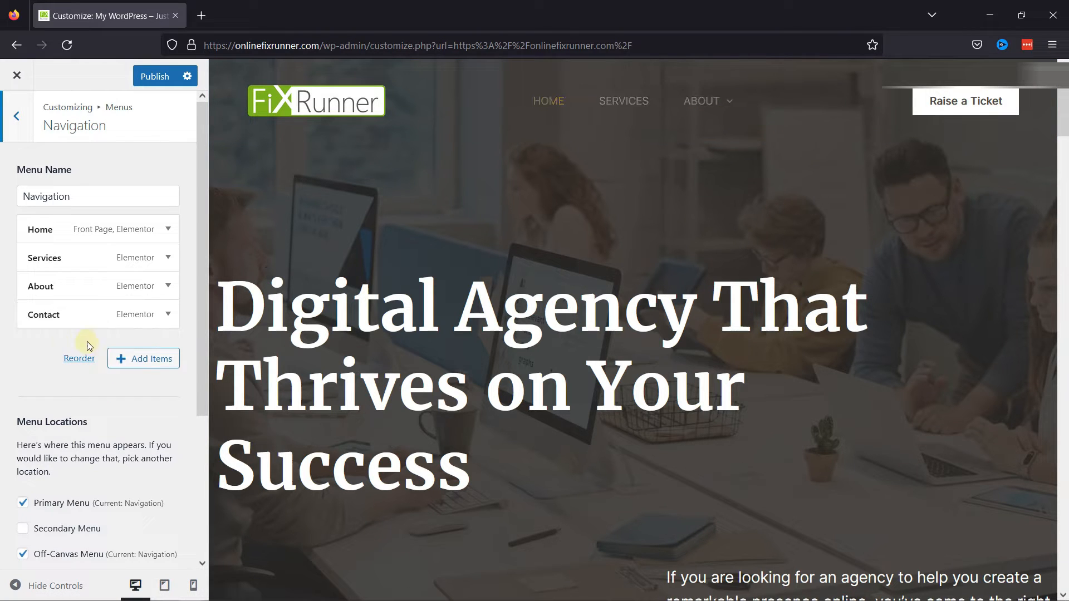
{"action": "left_click", "coordinate": [146, 363]}
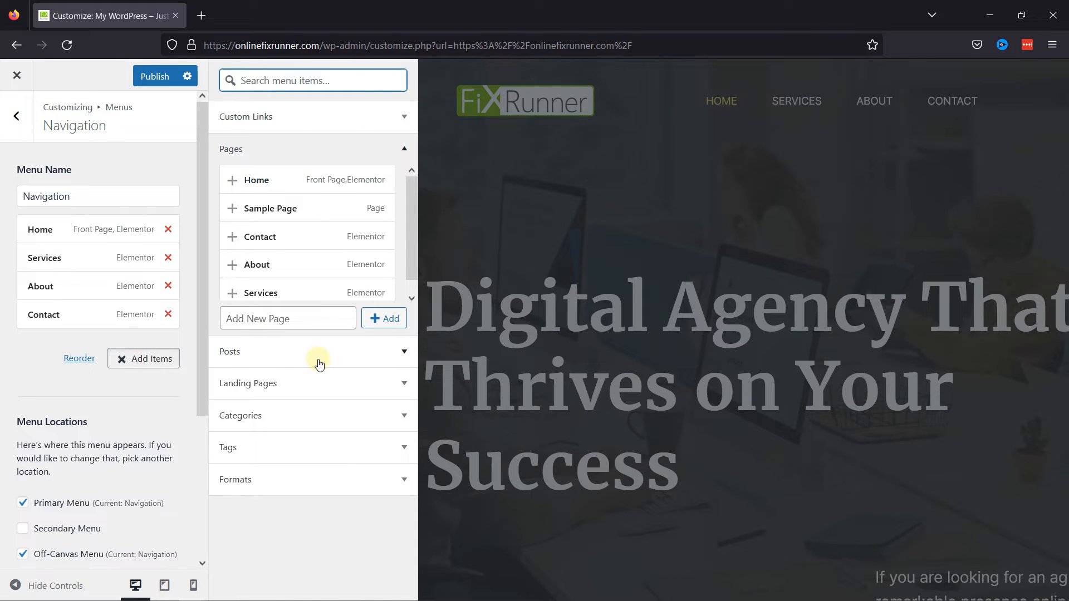
{"action": "scroll", "coordinate": [315, 239], "scroll_direction": "down", "scroll_amount": 1}
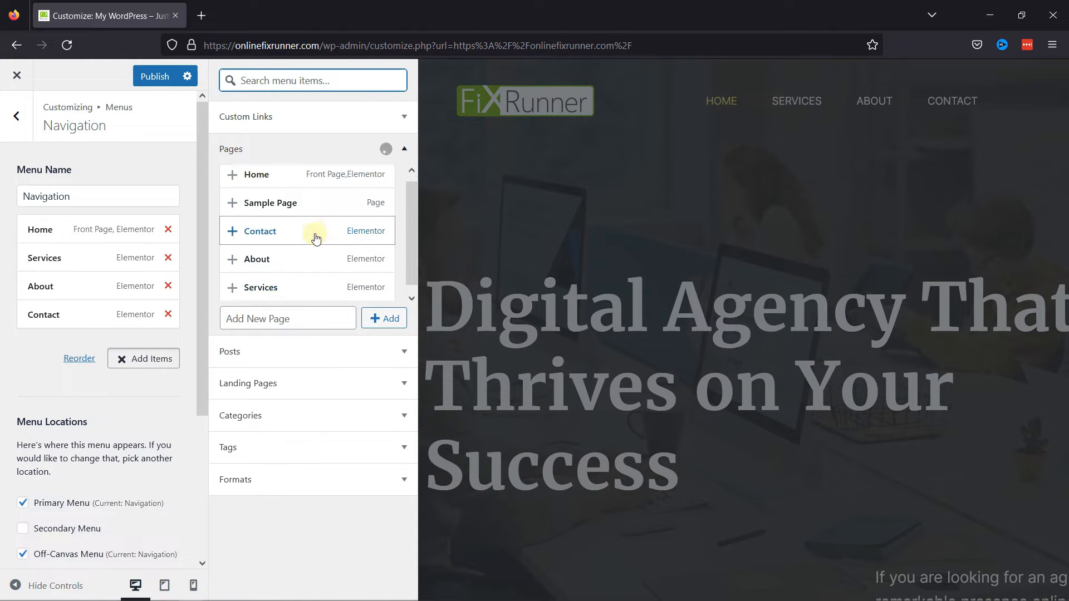
{"action": "scroll", "coordinate": [315, 240], "scroll_direction": "up", "scroll_amount": 1}
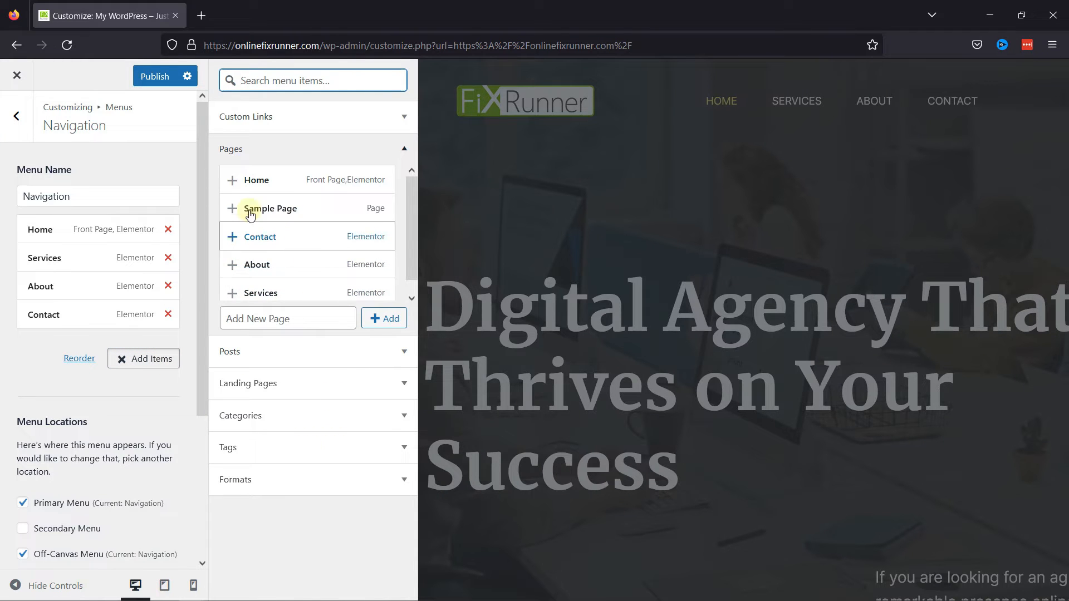
{"action": "left_click", "coordinate": [232, 209]}
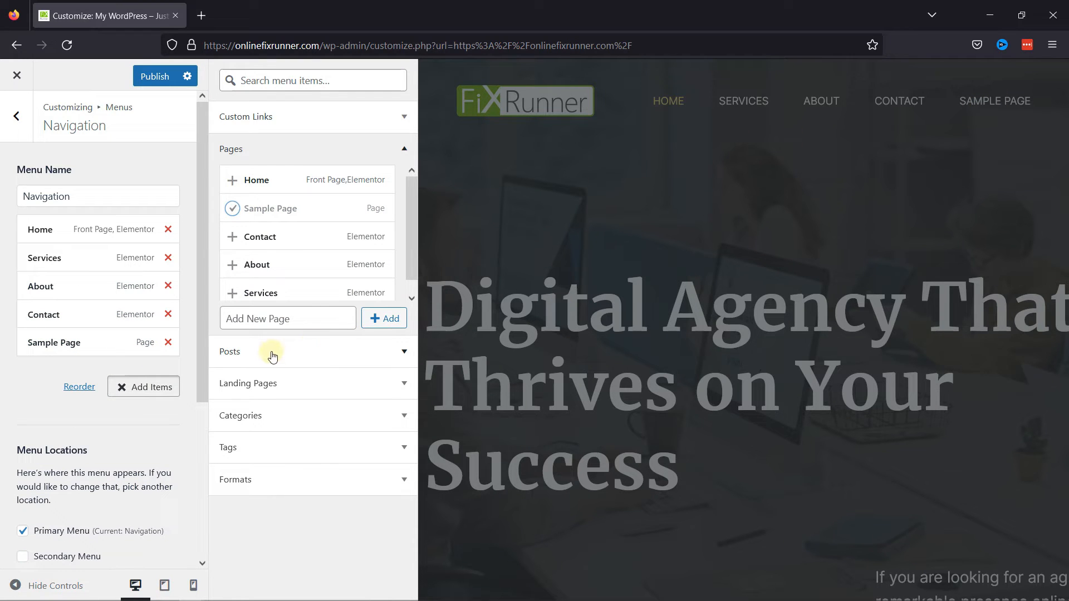
{"action": "left_click", "coordinate": [168, 343]}
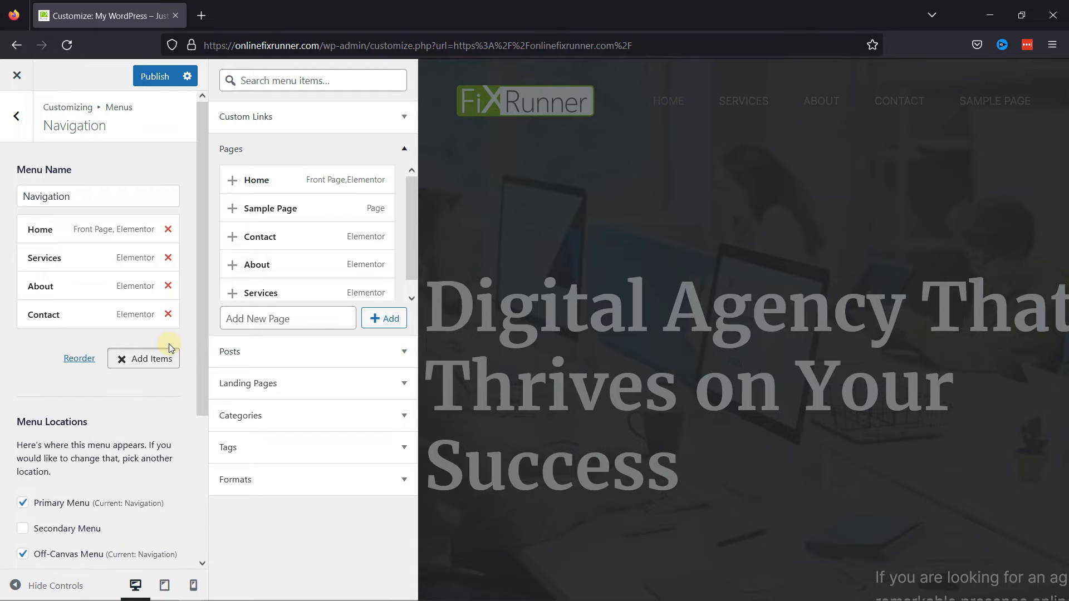
{"action": "left_click", "coordinate": [405, 150]}
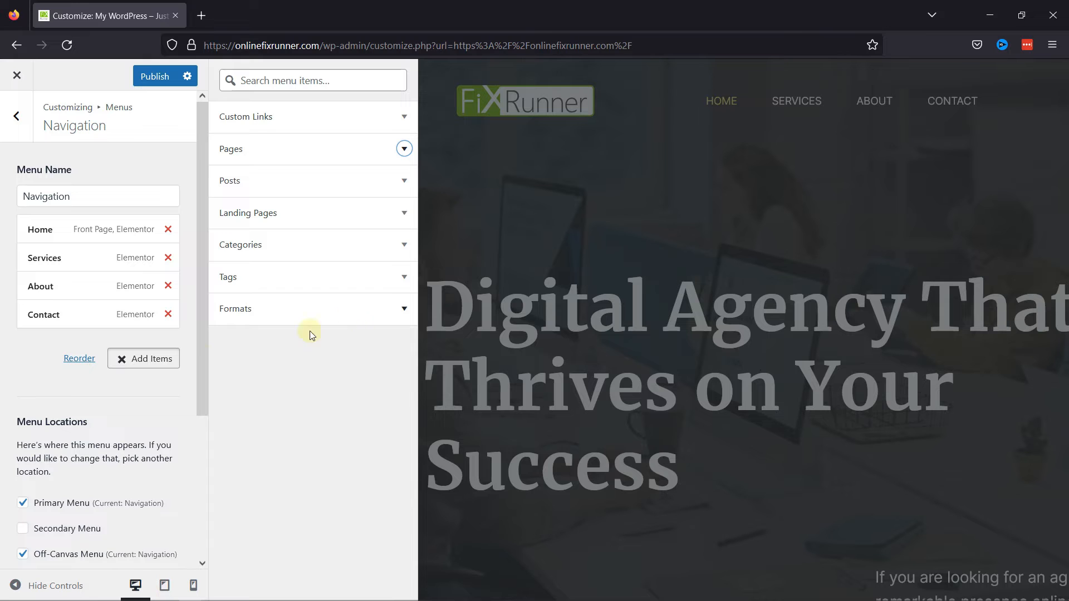
{"action": "scroll", "coordinate": [146, 376], "scroll_direction": "down", "scroll_amount": 2}
{"action": "scroll", "coordinate": [147, 377], "scroll_direction": "up", "scroll_amount": 3}
{"action": "left_click", "coordinate": [16, 116]}
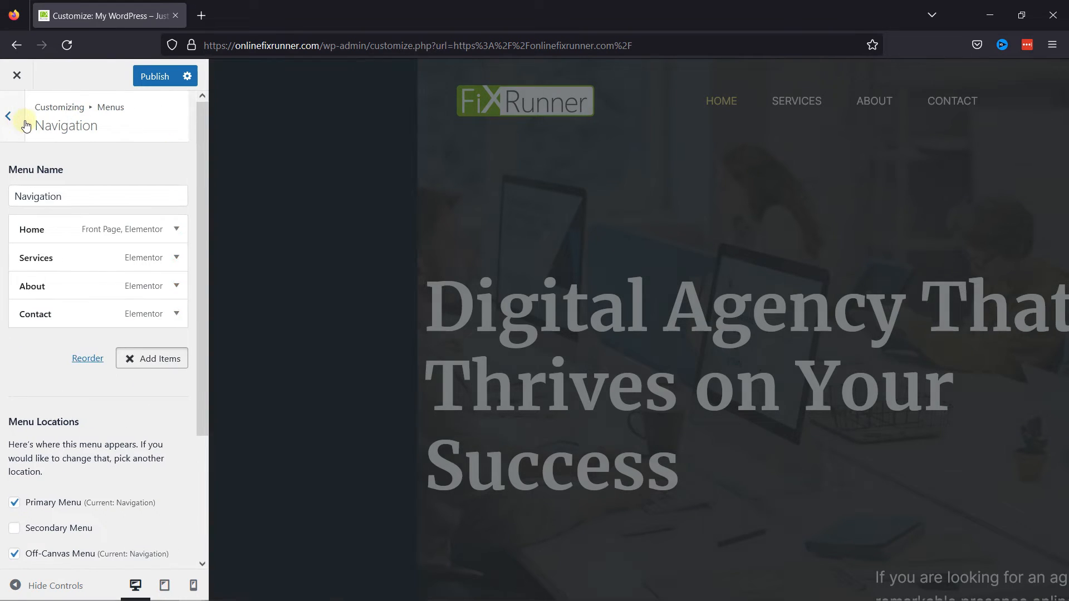
{"action": "left_click", "coordinate": [29, 139]}
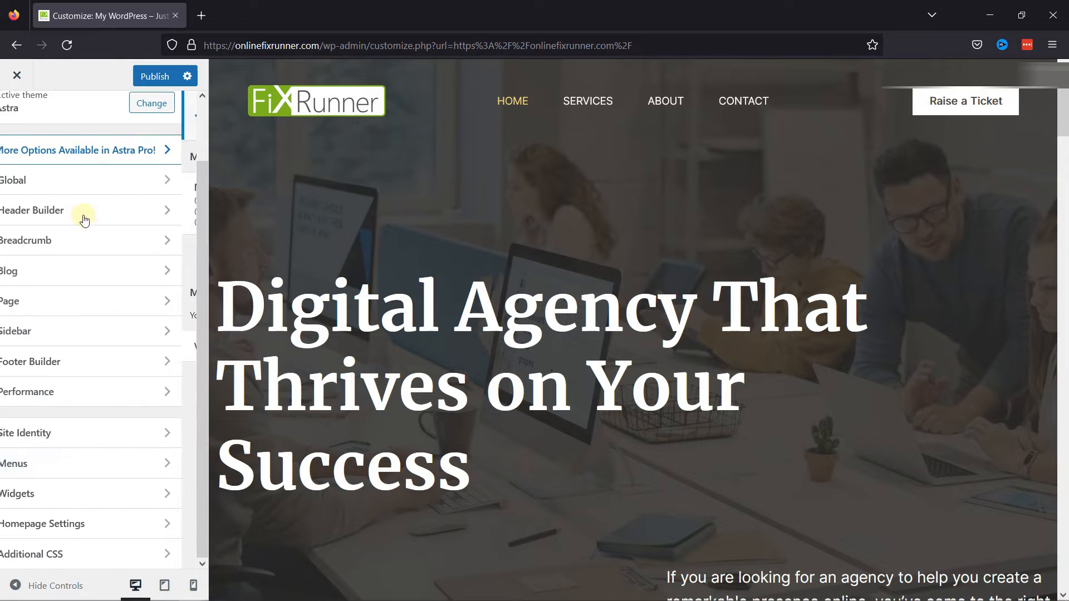
{"action": "left_click", "coordinate": [109, 501]}
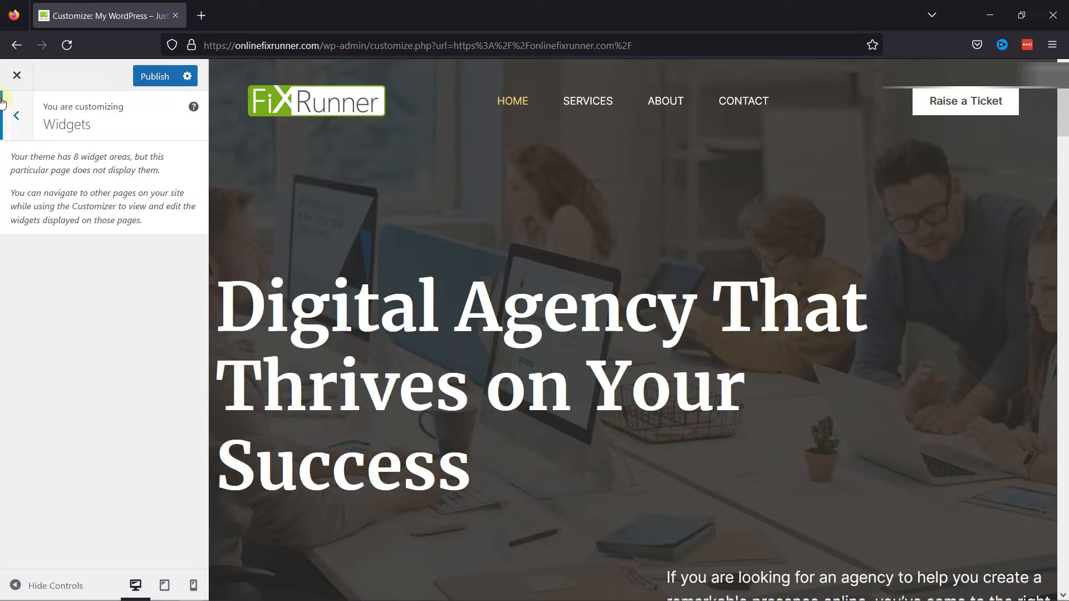
{"action": "left_click", "coordinate": [11, 114]}
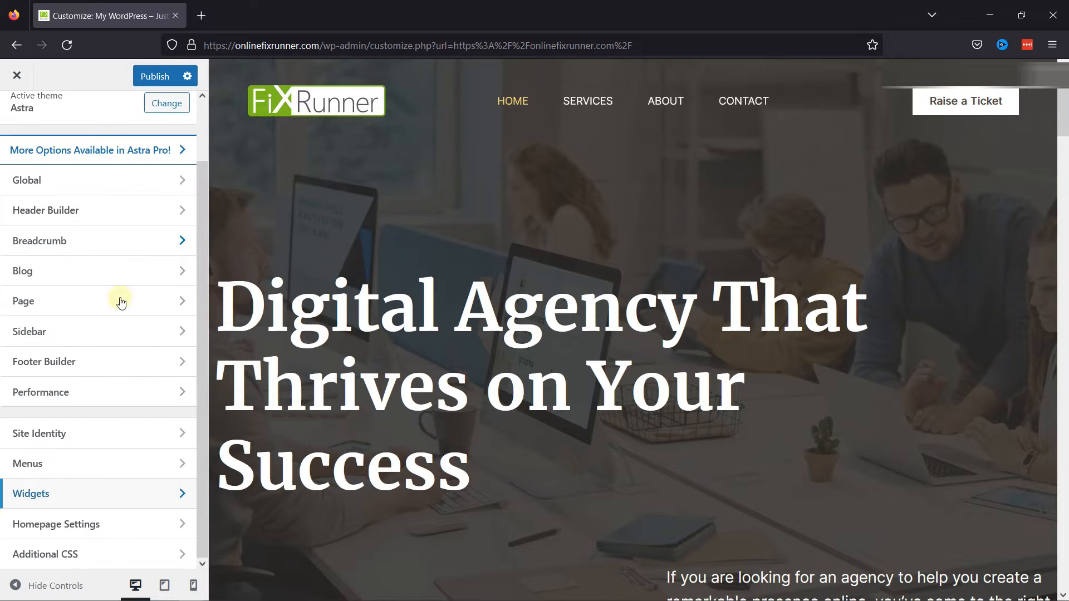
{"action": "left_click", "coordinate": [119, 533]}
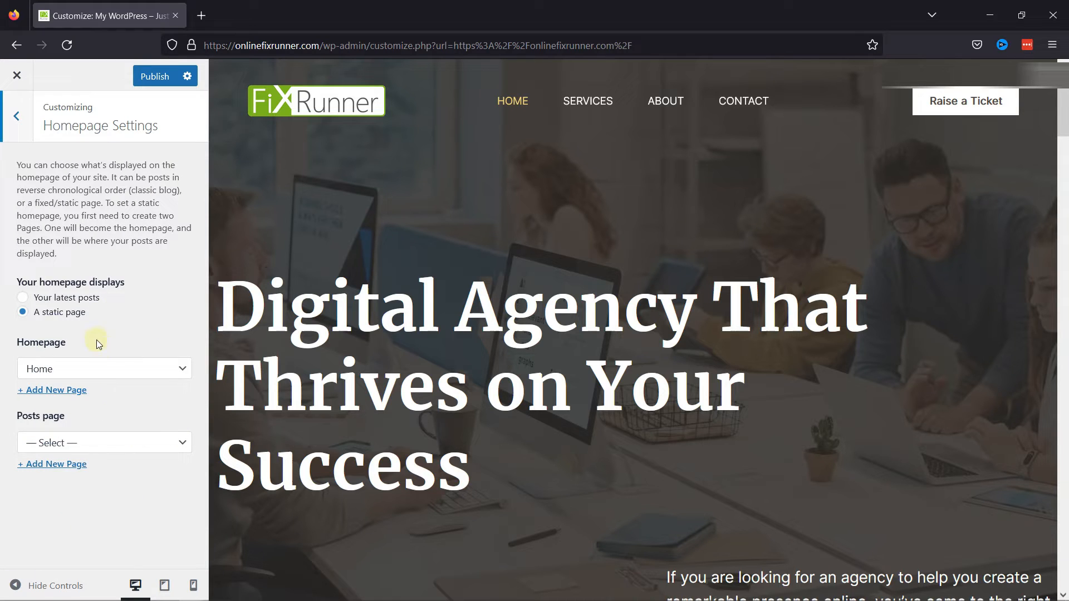
{"action": "left_click", "coordinate": [89, 369]}
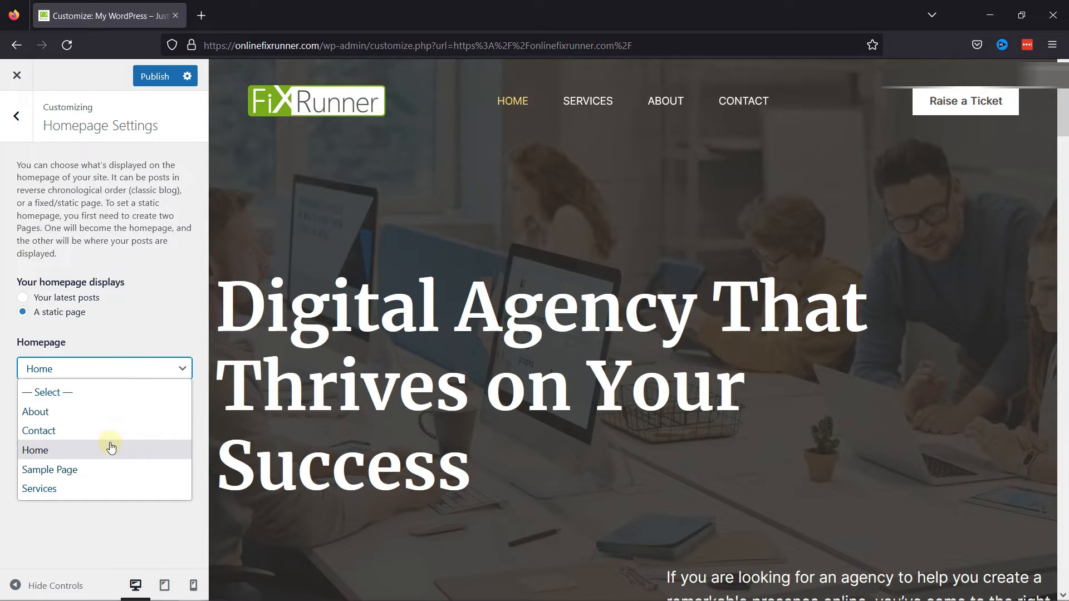
{"action": "left_click", "coordinate": [108, 448]}
{"action": "left_click", "coordinate": [10, 134]}
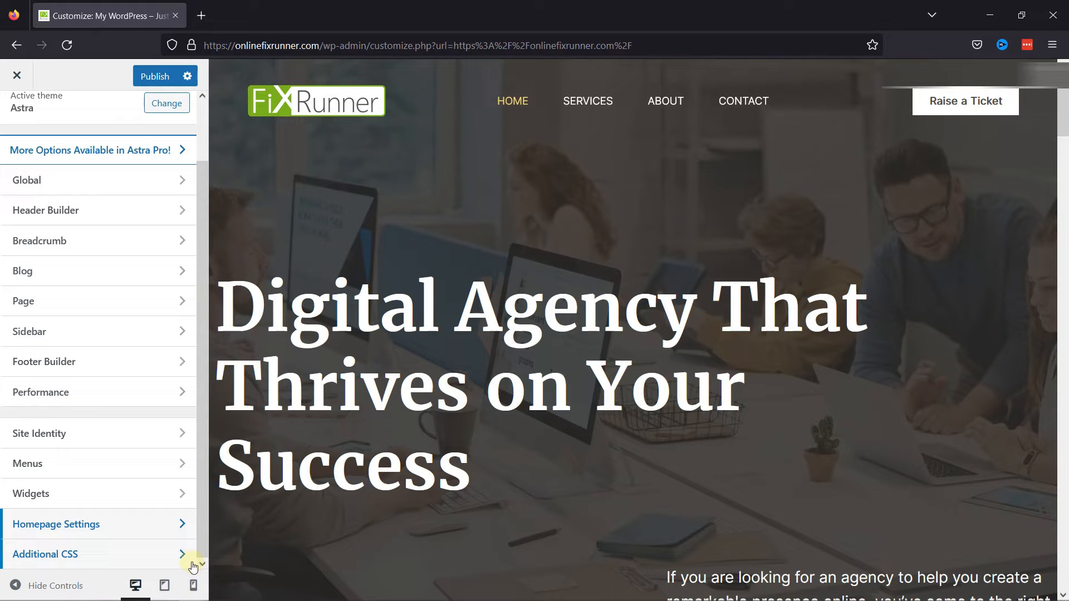
Check the FixRunner site at tablet and mobile widths, return to desktop, and publish the changes
{"action": "left_click", "coordinate": [164, 585]}
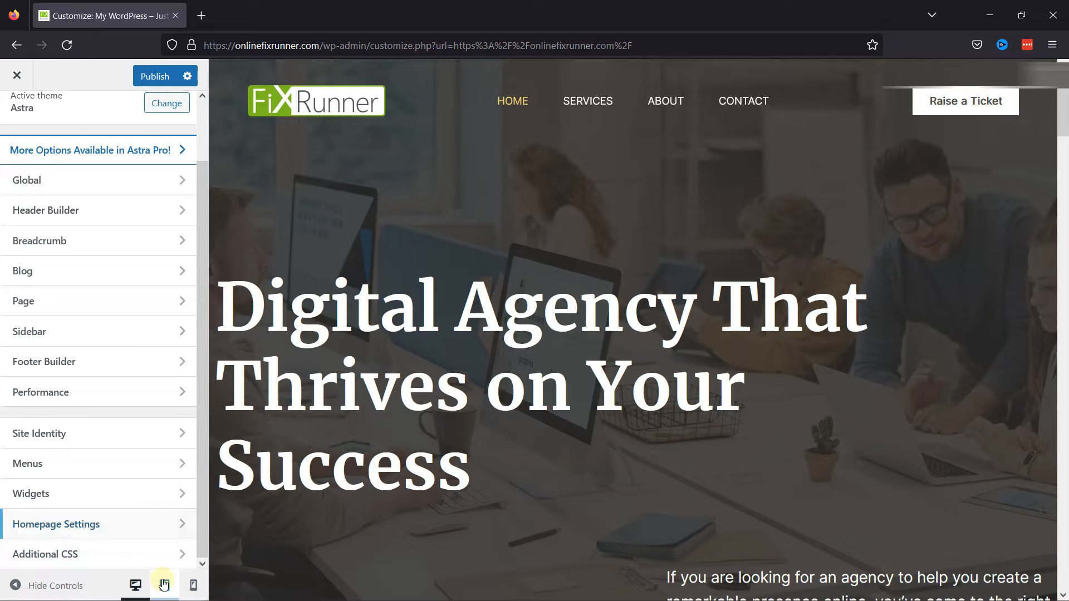
{"action": "left_click", "coordinate": [192, 586]}
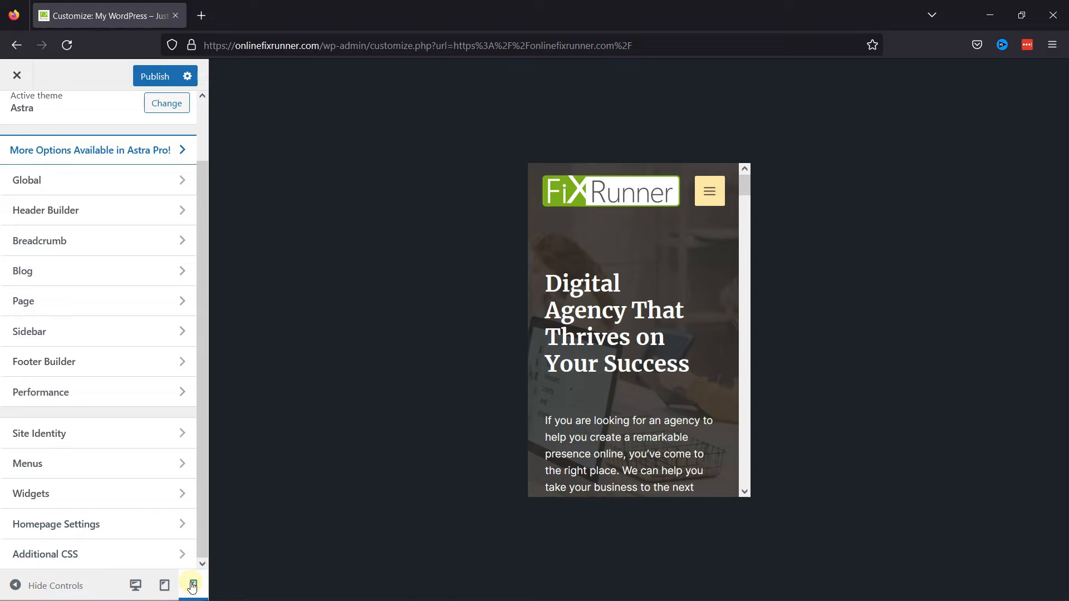
{"action": "scroll", "coordinate": [689, 409], "scroll_direction": "down", "scroll_amount": 10}
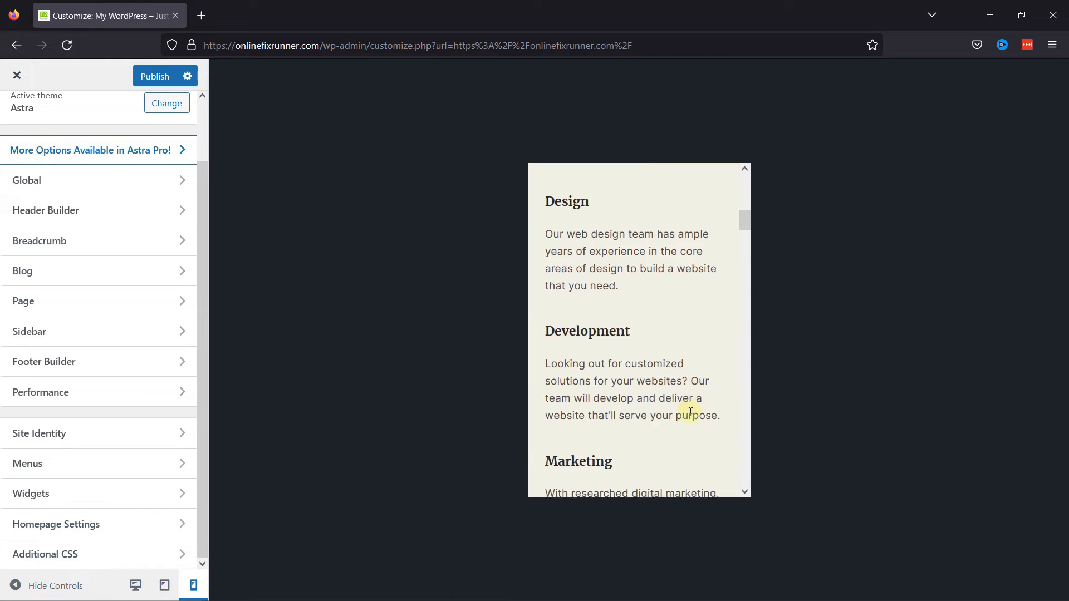
{"action": "scroll", "coordinate": [689, 411], "scroll_direction": "up", "scroll_amount": 10}
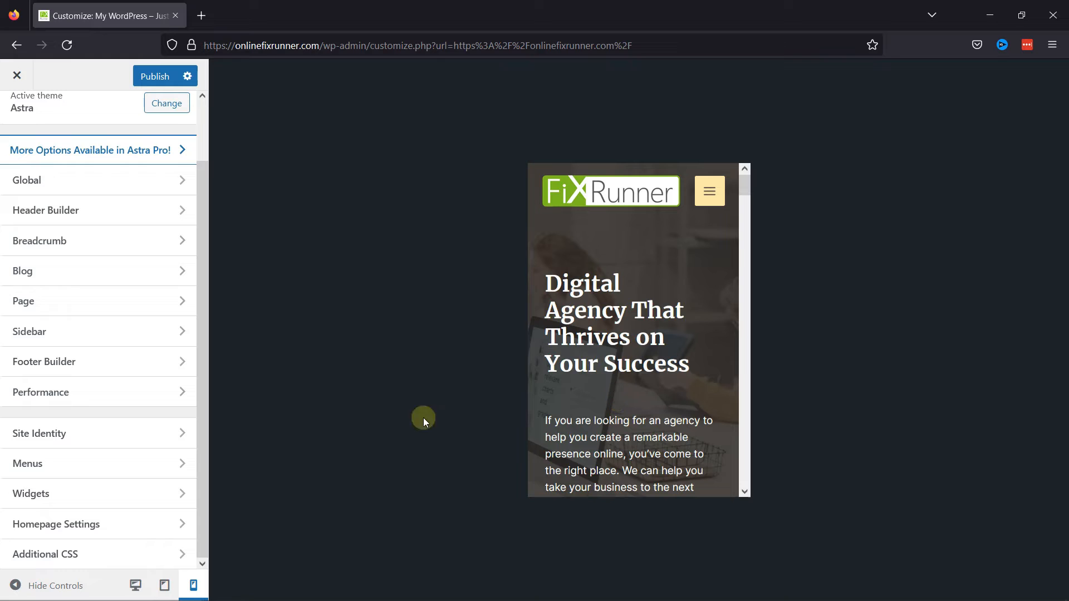
{"action": "left_click", "coordinate": [135, 585]}
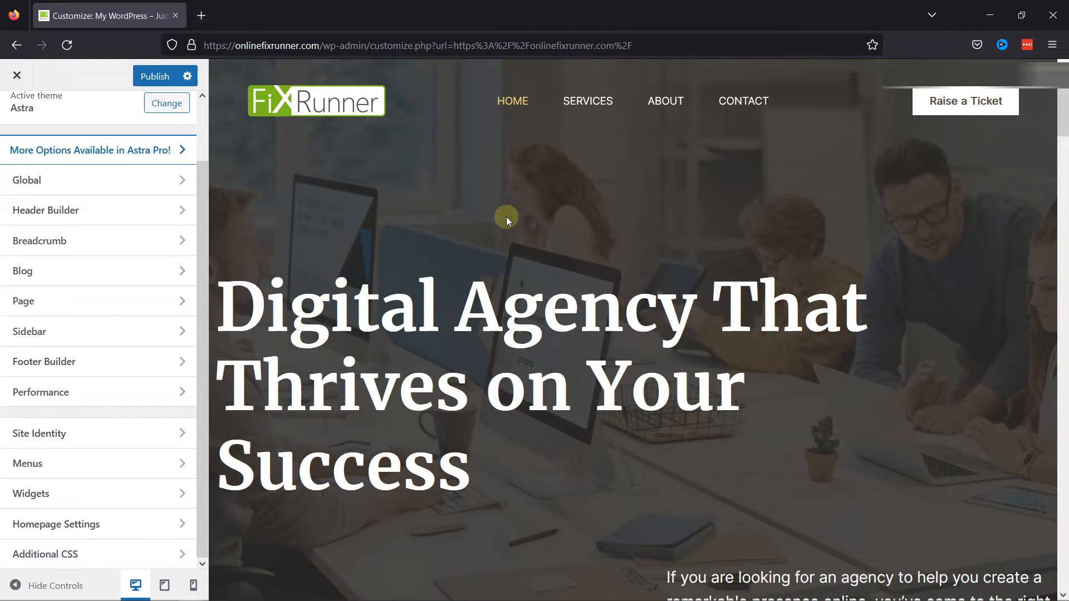
{"action": "left_click", "coordinate": [153, 75]}
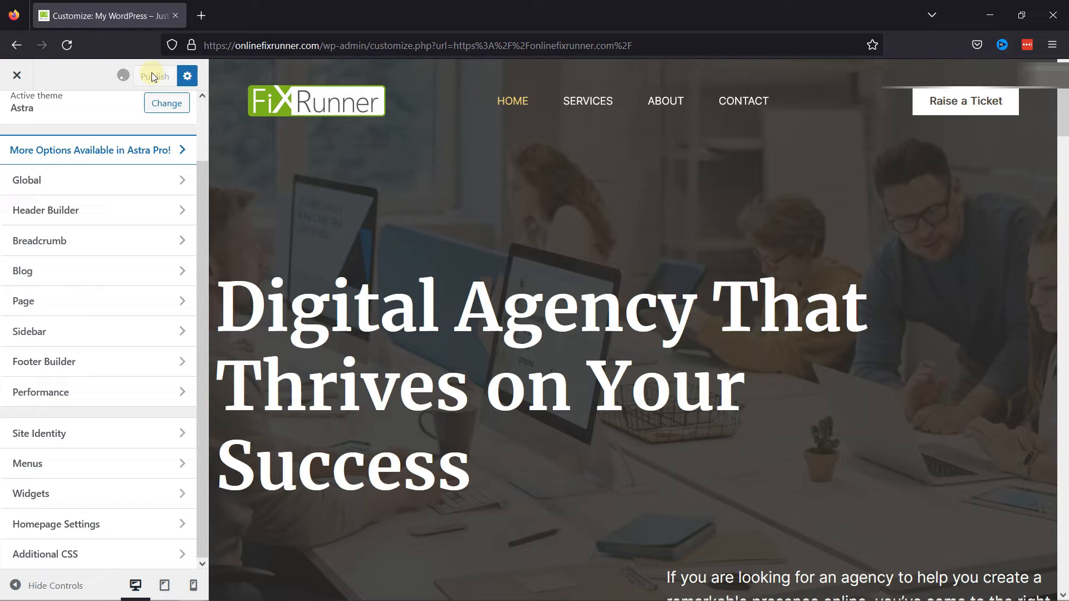
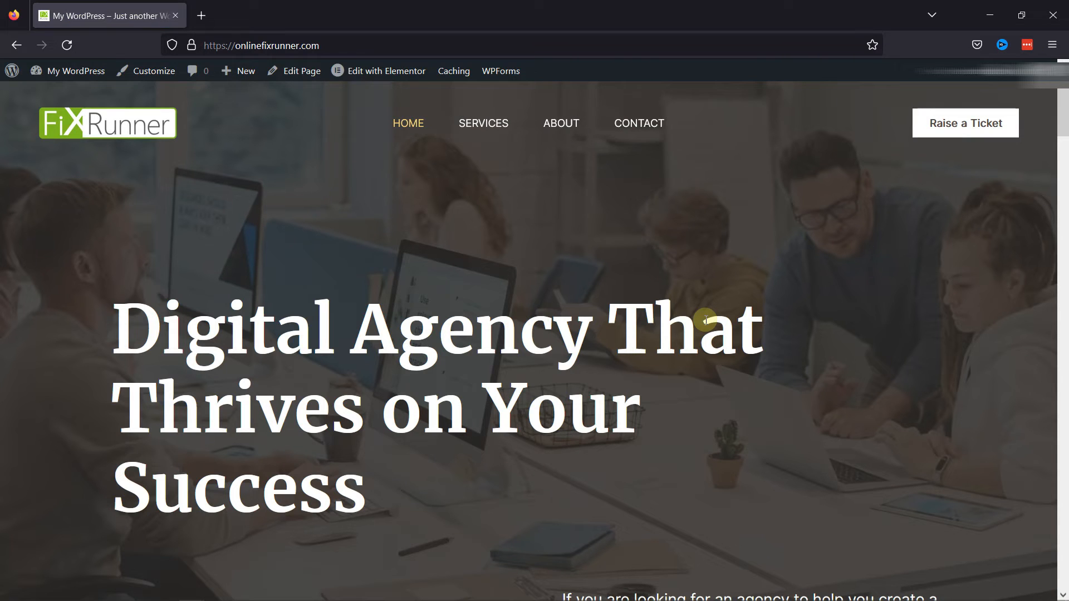
Go back to the WordPress admin dashboard
{"action": "scroll", "coordinate": [665, 337], "scroll_direction": "down", "scroll_amount": 5}
{"action": "scroll", "coordinate": [664, 338], "scroll_direction": "up", "scroll_amount": 5}
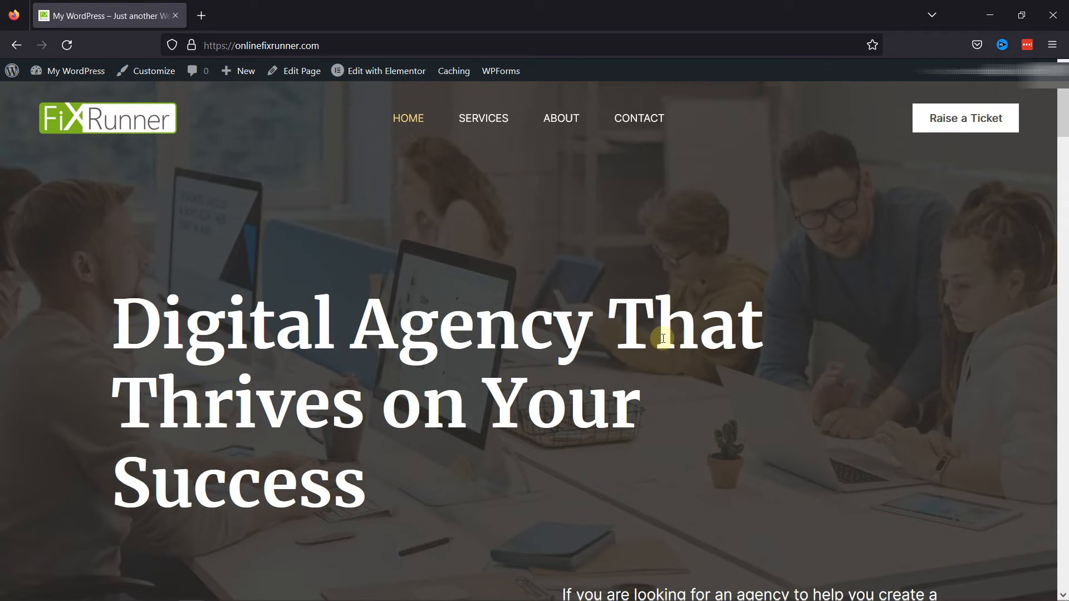
{"action": "scroll", "coordinate": [776, 409], "scroll_direction": "down", "scroll_amount": 2}
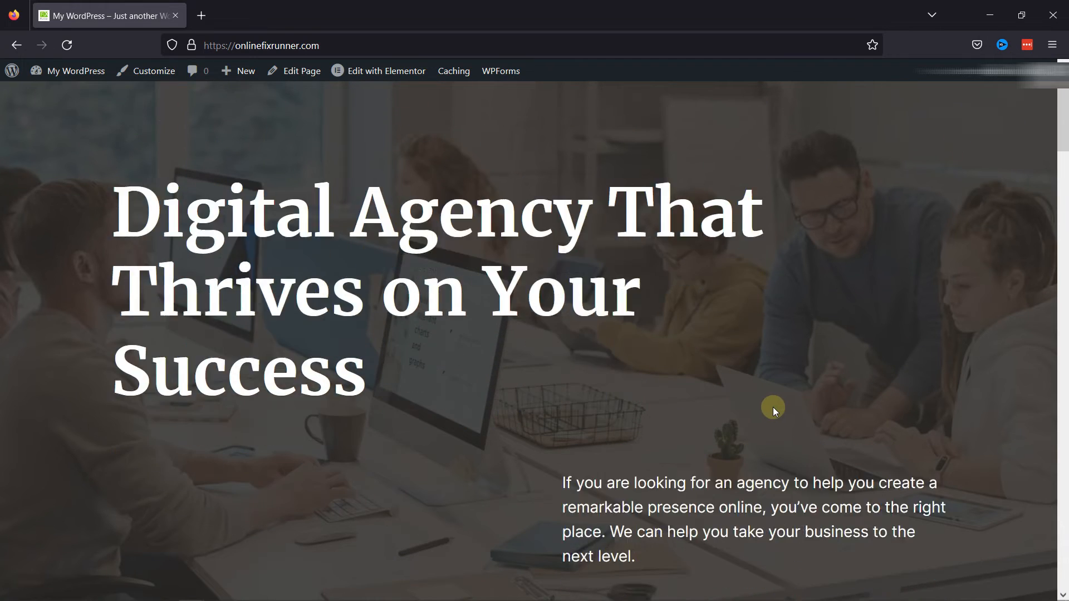
{"action": "scroll", "coordinate": [774, 410], "scroll_direction": "down", "scroll_amount": 15}
{"action": "scroll", "coordinate": [774, 410], "scroll_direction": "up", "scroll_amount": 6}
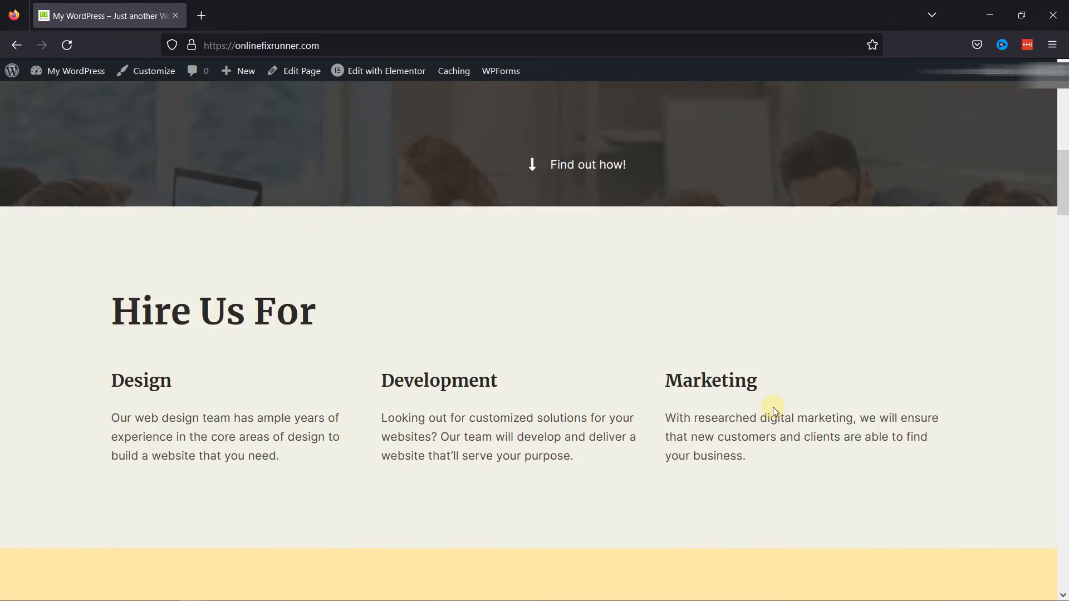
{"action": "scroll", "coordinate": [773, 407], "scroll_direction": "up", "scroll_amount": 10}
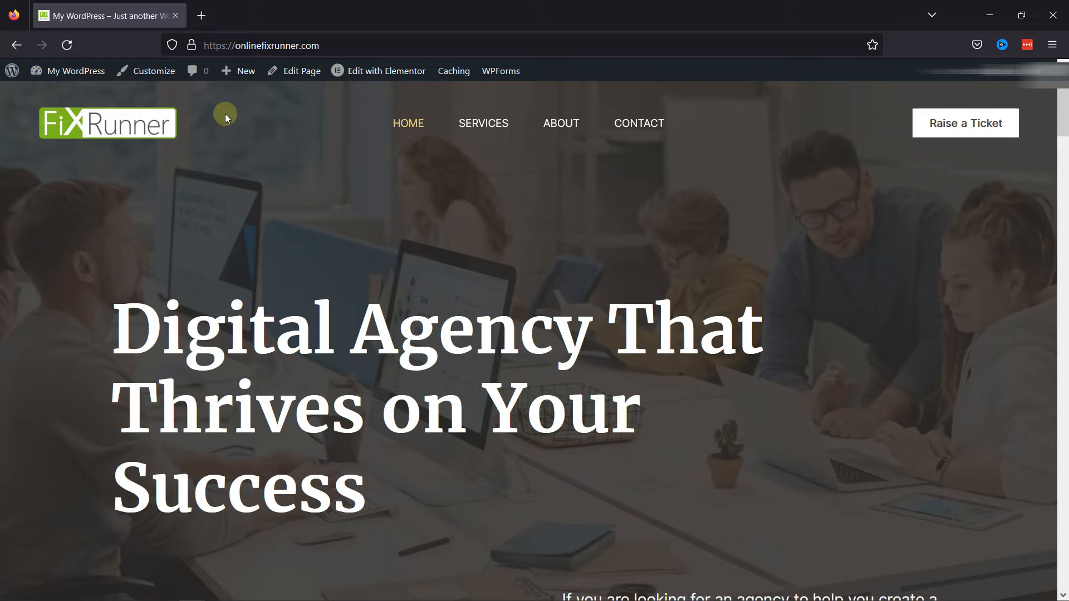
{"action": "mouse_move", "coordinate": [78, 71]}
{"action": "left_click", "coordinate": [81, 96]}
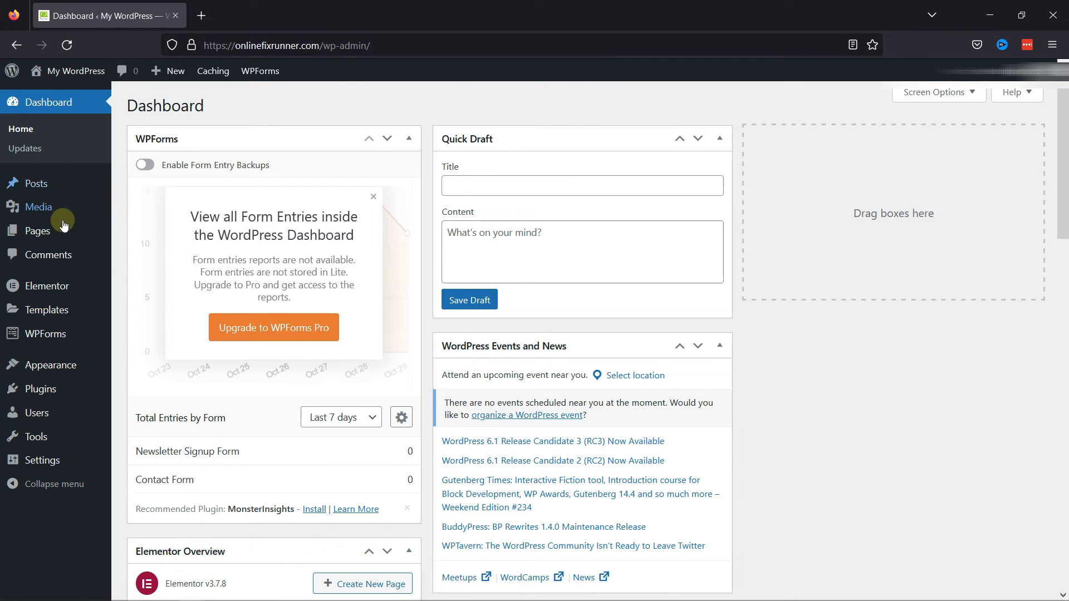
Open the Home page from All Pages in the Elementor builder
{"action": "mouse_move", "coordinate": [45, 235]}
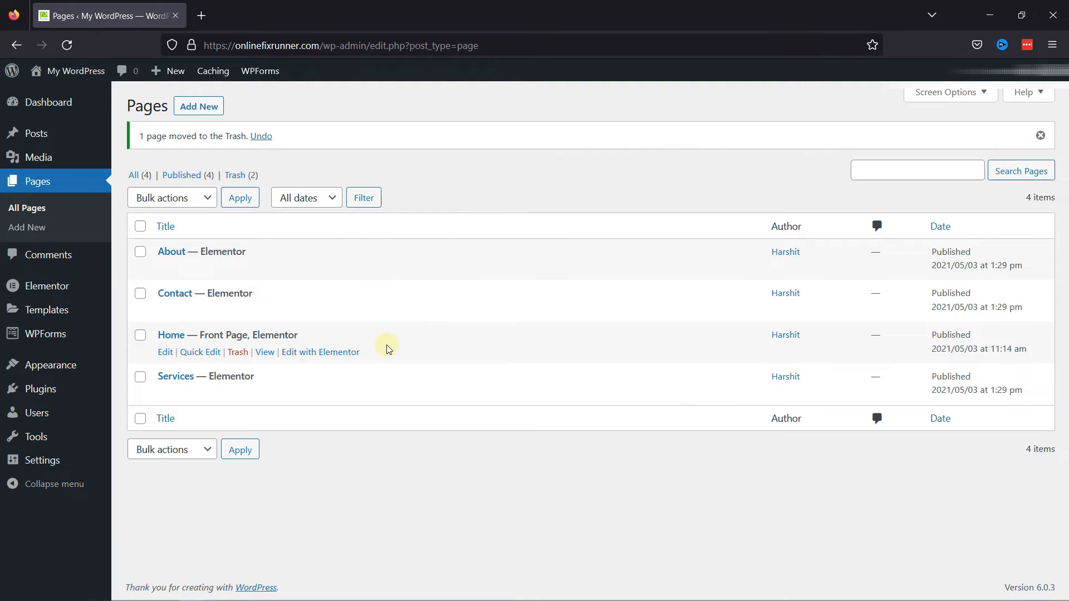
{"action": "left_click", "coordinate": [166, 353]}
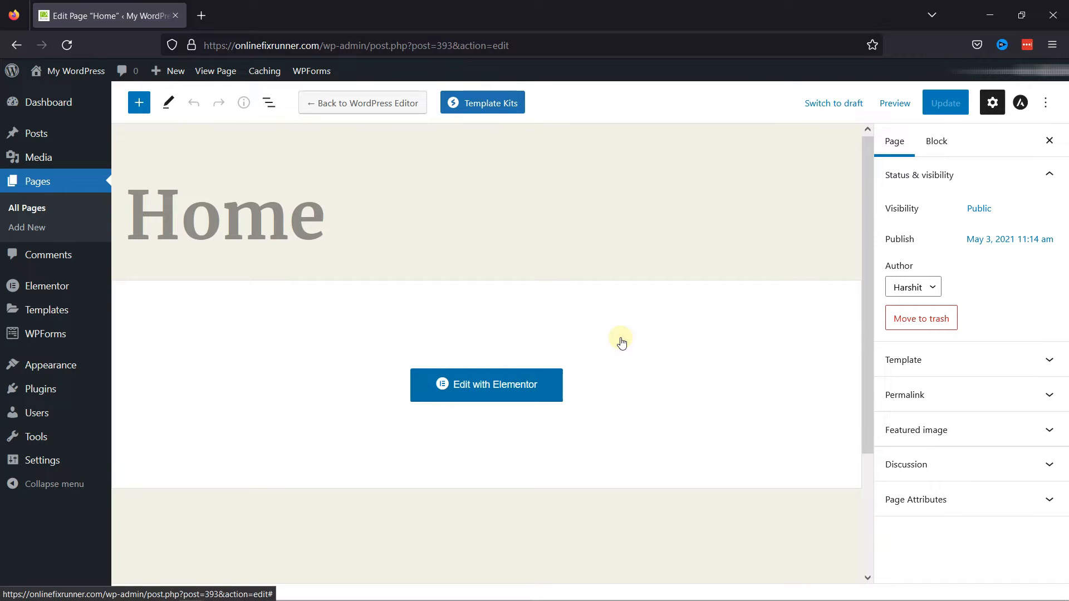
{"action": "scroll", "coordinate": [621, 341], "scroll_direction": "down", "scroll_amount": 3}
{"action": "scroll", "coordinate": [621, 341], "scroll_direction": "up", "scroll_amount": 3}
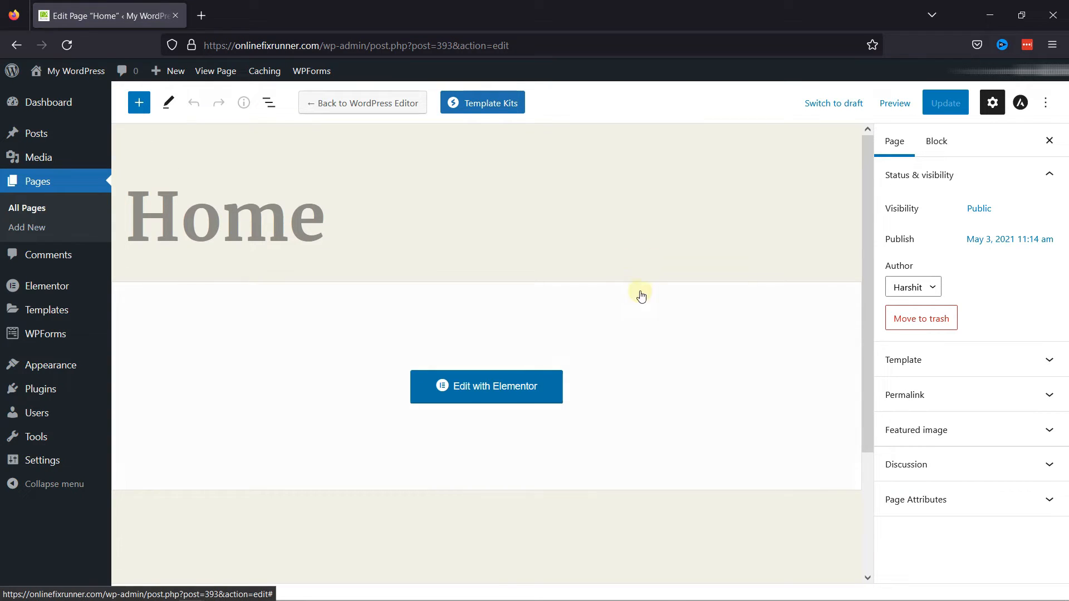
{"action": "left_click", "coordinate": [492, 394]}
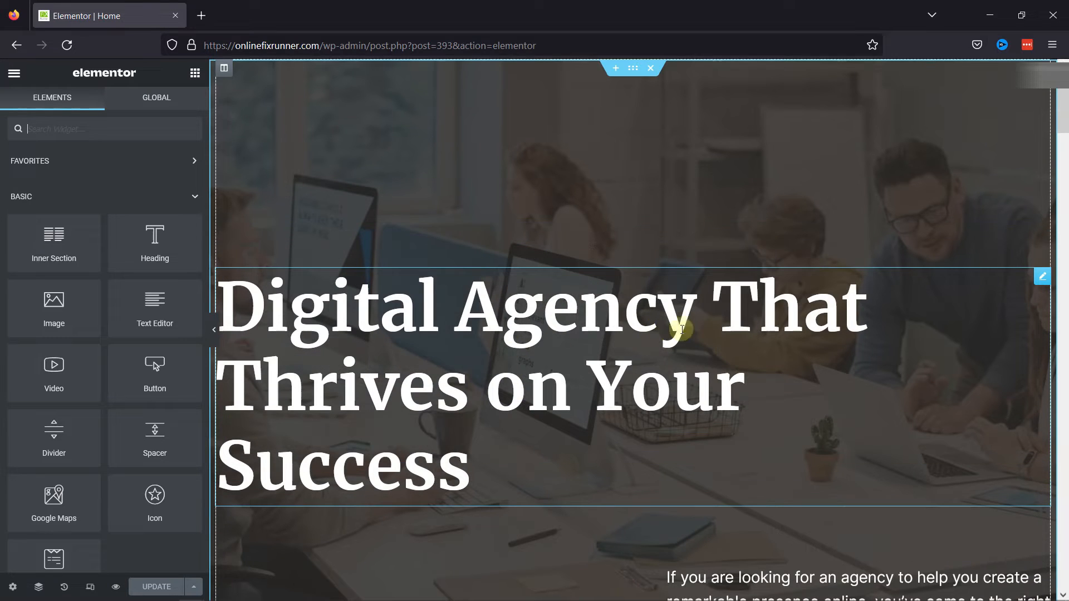
Replace the hero headline text with 'Get WordPress Support 24*7'
{"action": "left_click", "coordinate": [513, 435]}
{"action": "left_click_drag", "start_coordinate": [501, 442], "coordinate": [232, 308]}
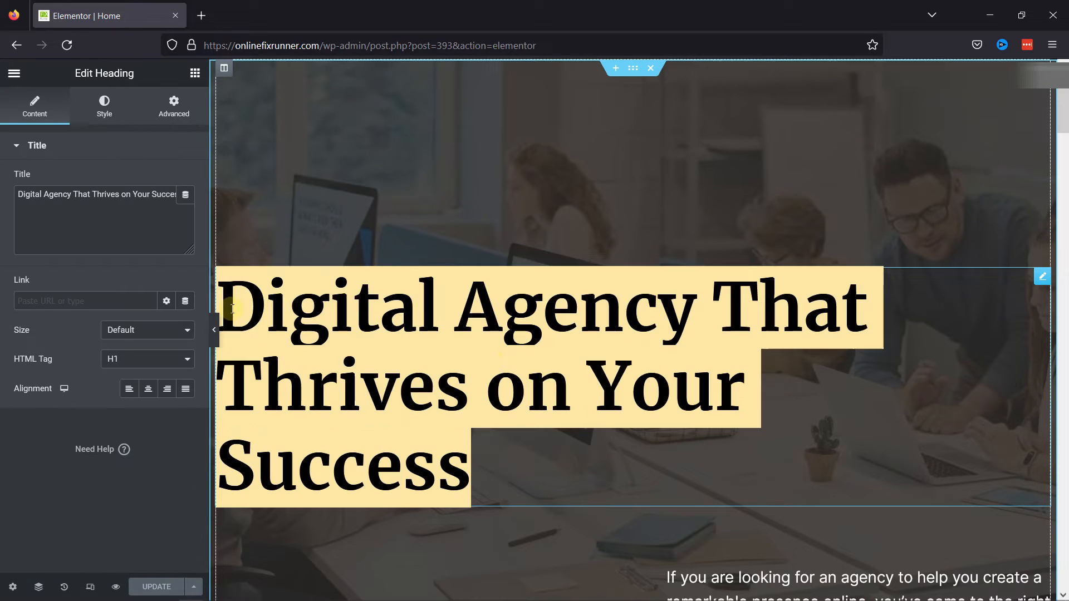
{"action": "type", "text": "Get"}
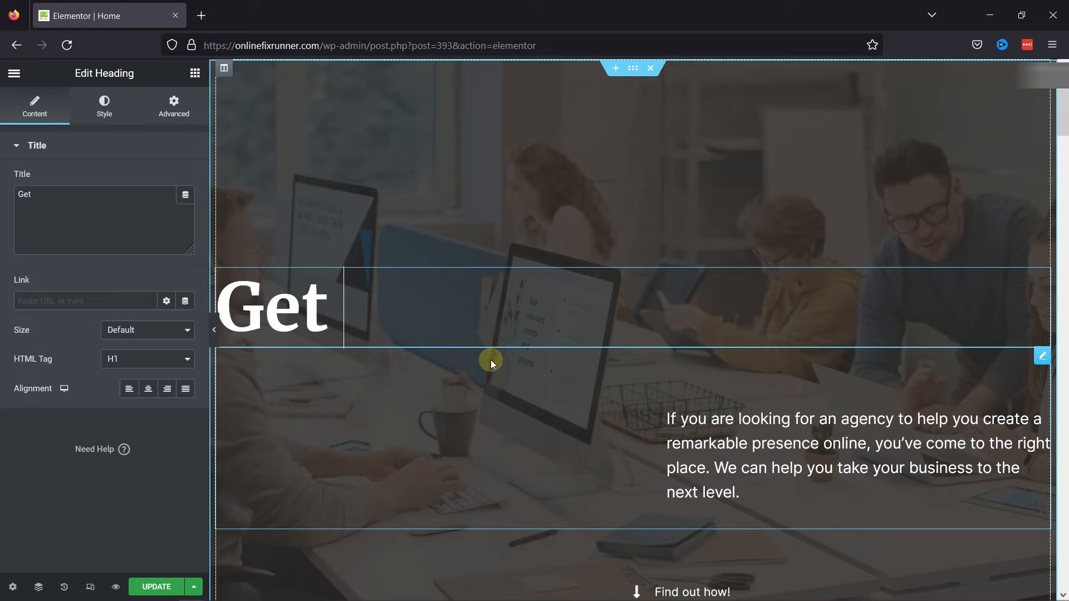
{"action": "type", "text": " WordPress Support 248"}
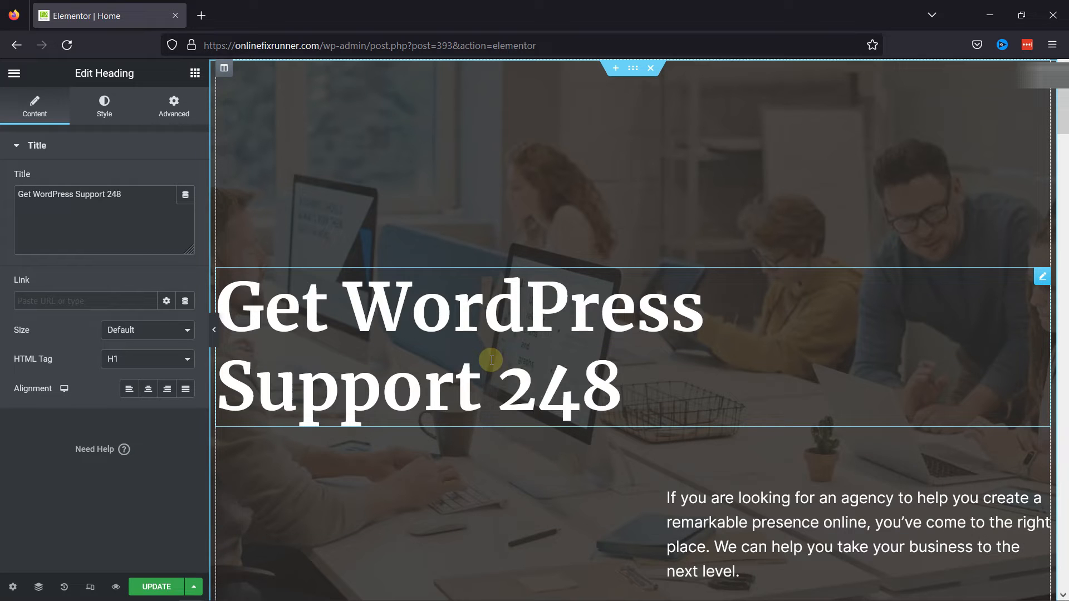
{"action": "key", "text": "BackSpace"}
{"action": "type", "text": "*7"}
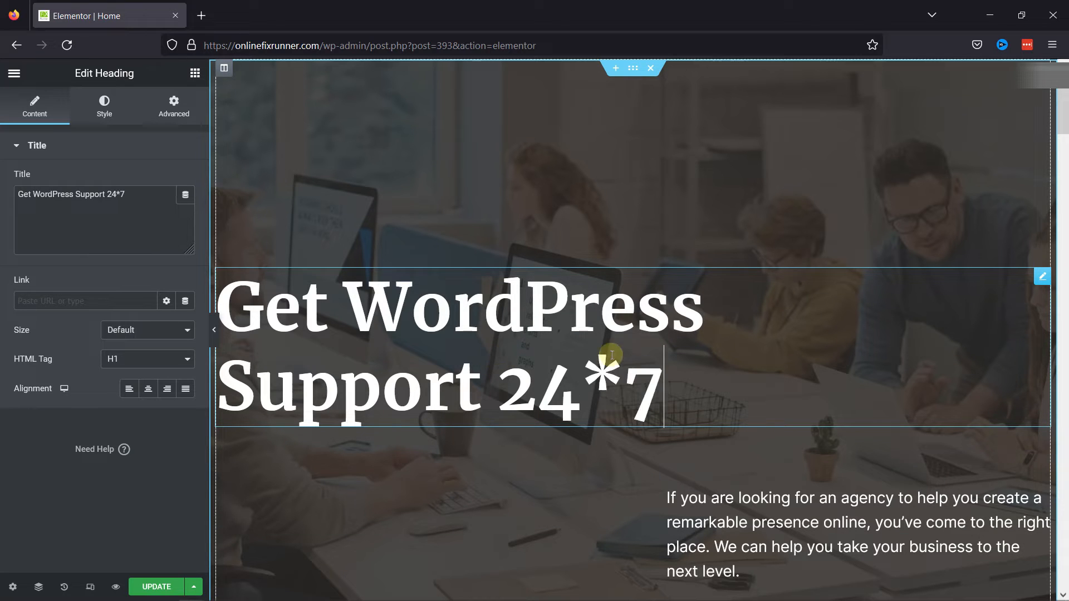
Inspect the intro paragraph and the Hire Us For heading, leaving them unchanged
{"action": "left_click", "coordinate": [724, 495]}
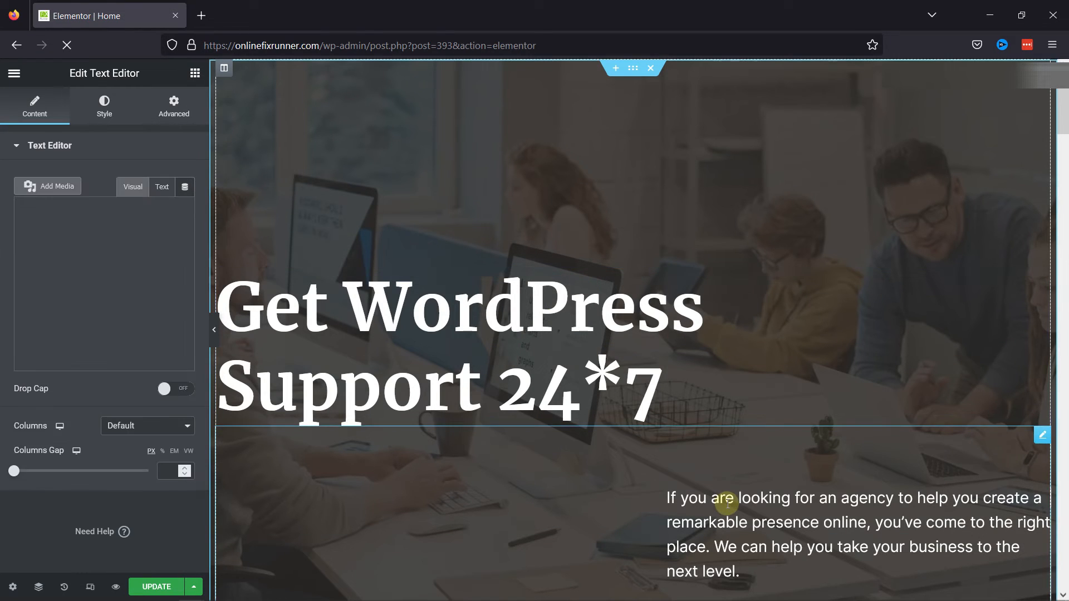
{"action": "right_click", "coordinate": [725, 496]}
{"action": "left_click", "coordinate": [667, 528]}
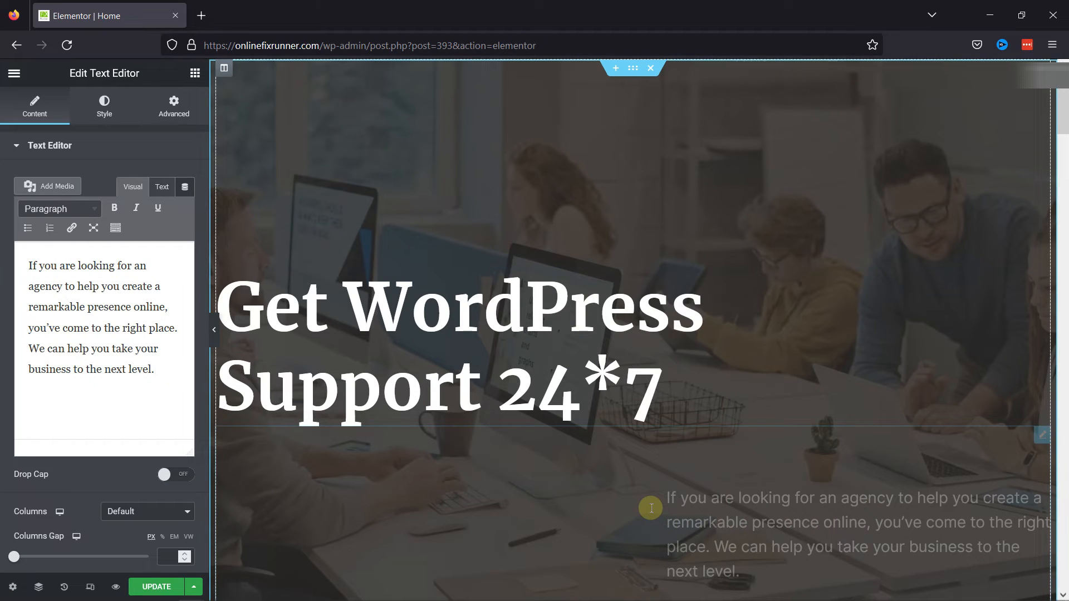
{"action": "scroll", "coordinate": [636, 459], "scroll_direction": "down", "scroll_amount": 8}
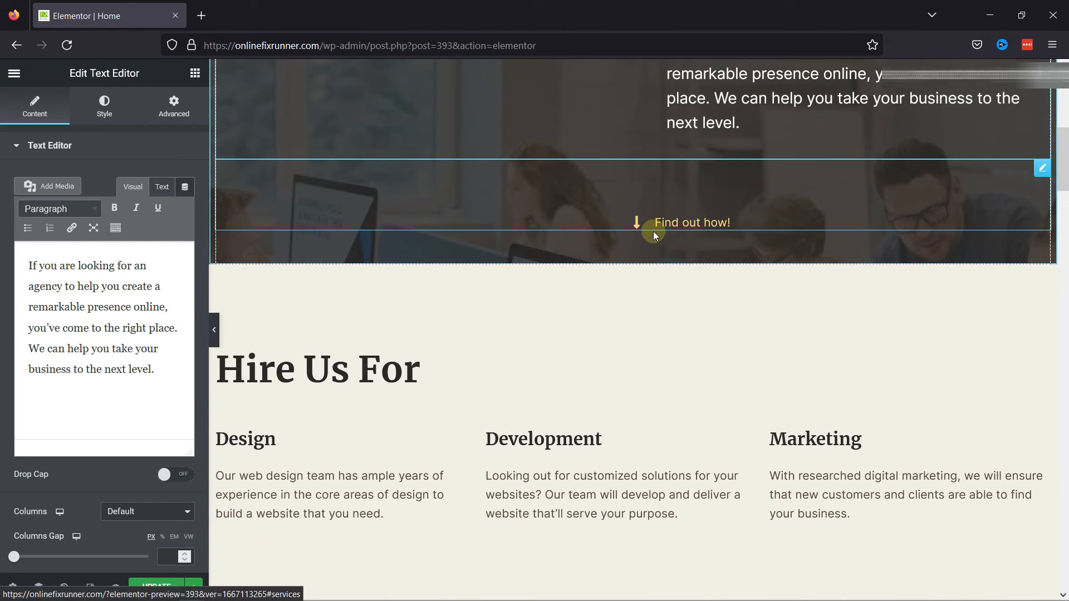
{"action": "left_click", "coordinate": [287, 383]}
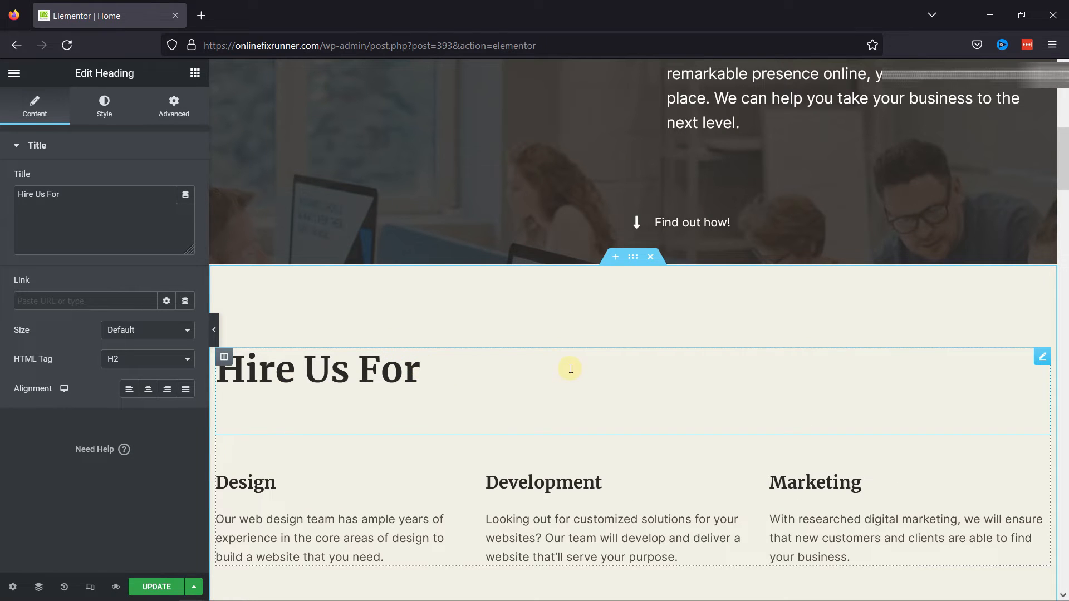
{"action": "scroll", "coordinate": [571, 369], "scroll_direction": "down", "scroll_amount": 3}
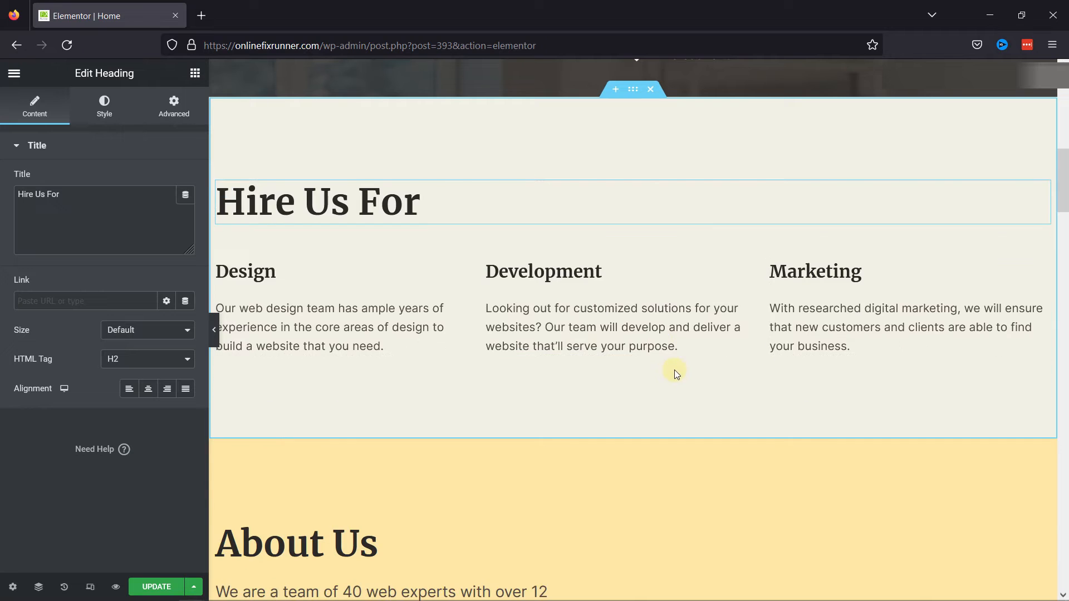
{"action": "scroll", "coordinate": [568, 243], "scroll_direction": "up", "scroll_amount": 8}
{"action": "left_click", "coordinate": [195, 73]}
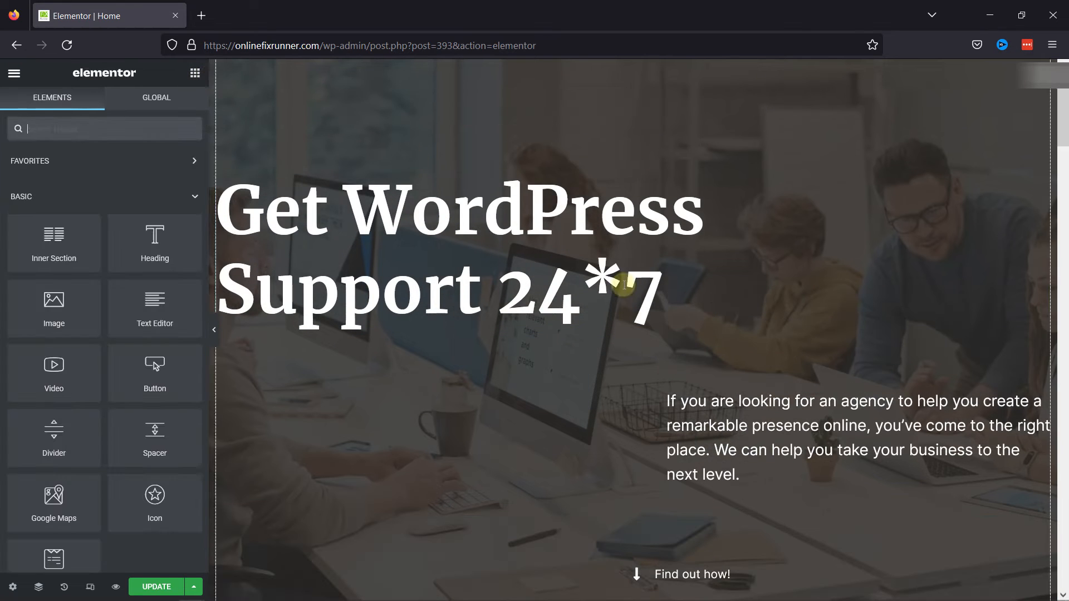
Select the About Us office photo and start uploading a replacement image
{"action": "scroll", "coordinate": [699, 295], "scroll_direction": "down", "scroll_amount": 10}
{"action": "scroll", "coordinate": [699, 299], "scroll_direction": "down", "scroll_amount": 5}
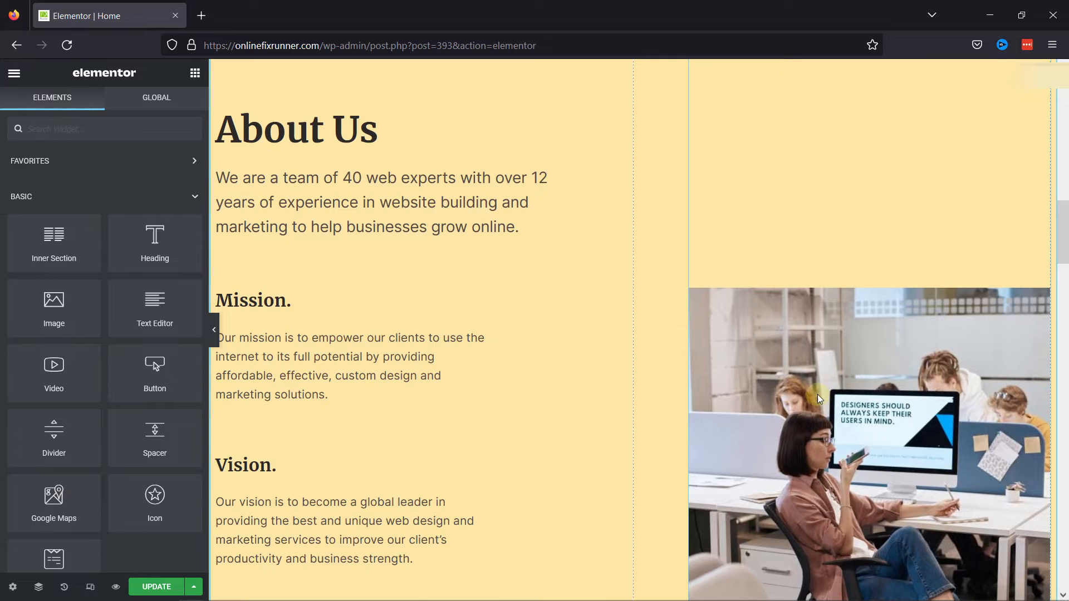
{"action": "scroll", "coordinate": [819, 399], "scroll_direction": "down", "scroll_amount": 3}
{"action": "left_click", "coordinate": [849, 265]}
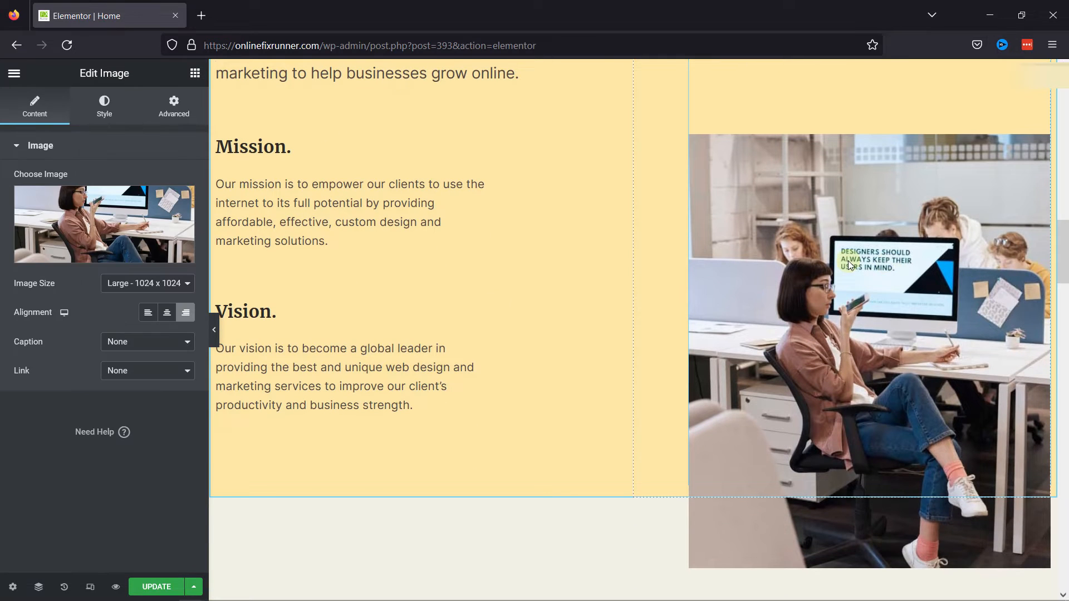
{"action": "mouse_move", "coordinate": [70, 212]}
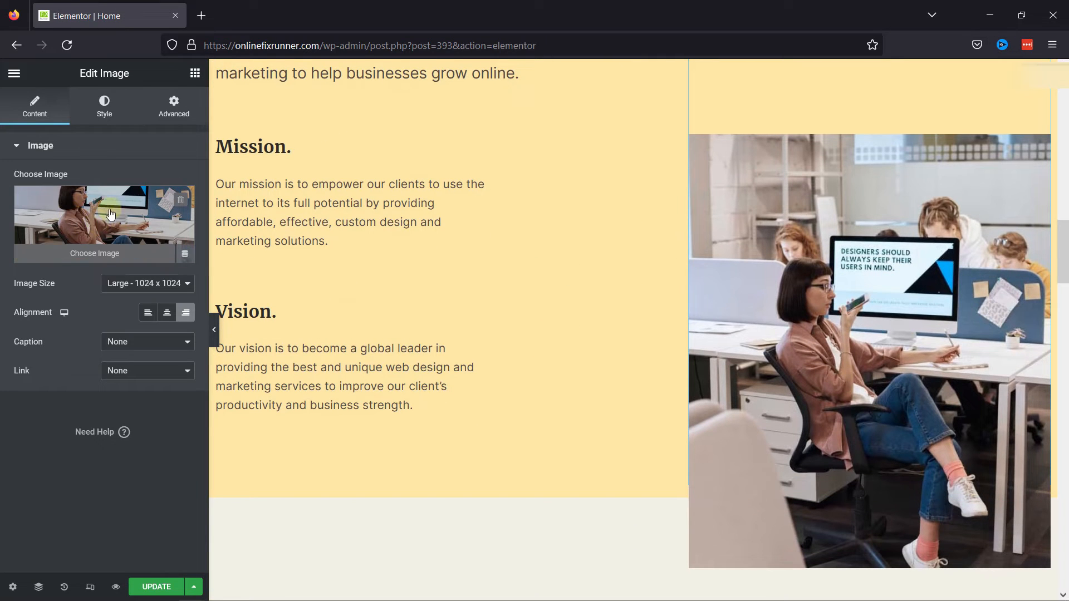
{"action": "left_click", "coordinate": [105, 255]}
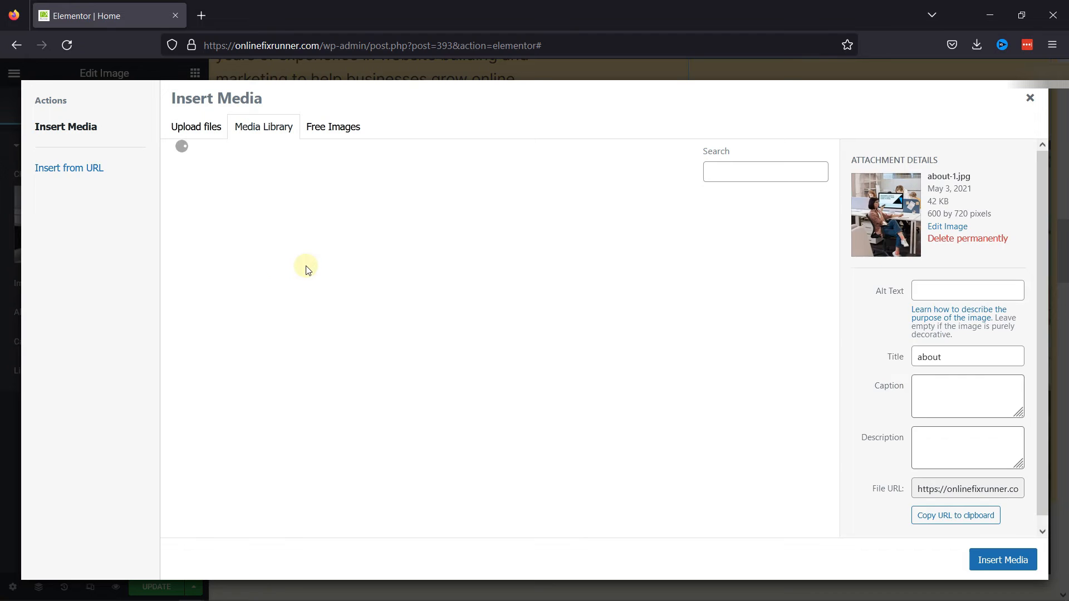
{"action": "left_click", "coordinate": [203, 131]}
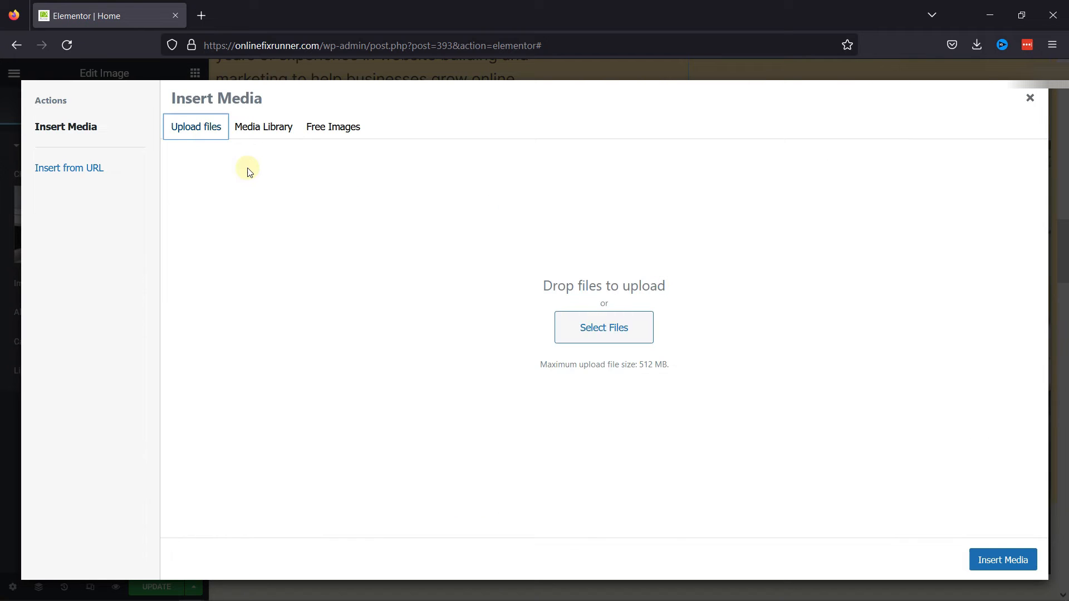
{"action": "left_click", "coordinate": [566, 321]}
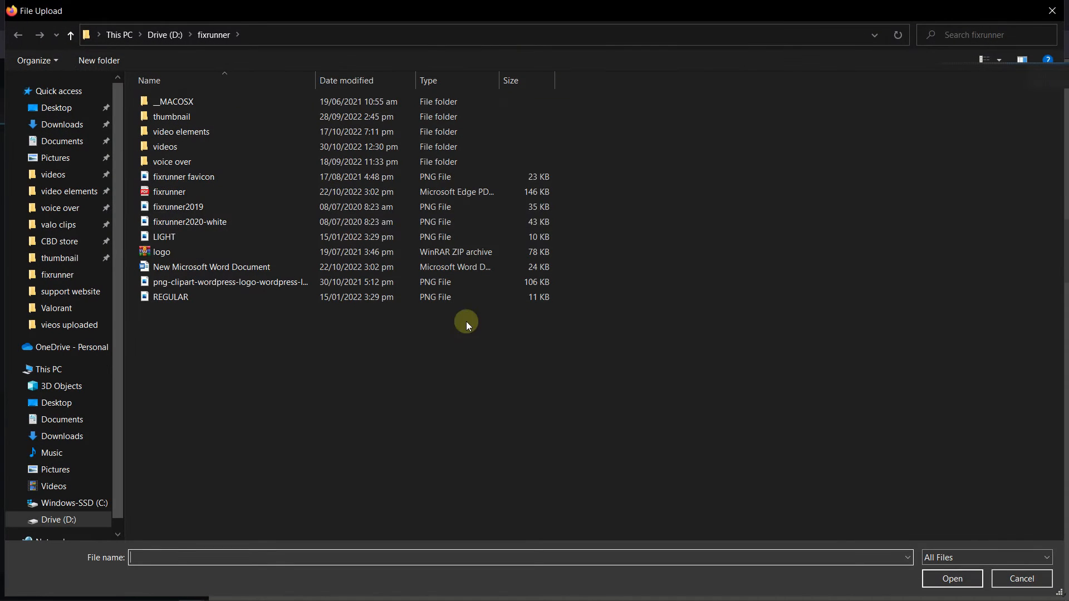
Upload four photos from Downloads and insert the sticky-notes meeting photo
{"action": "left_click", "coordinate": [63, 125]}
{"action": "left_click", "coordinate": [169, 151]}
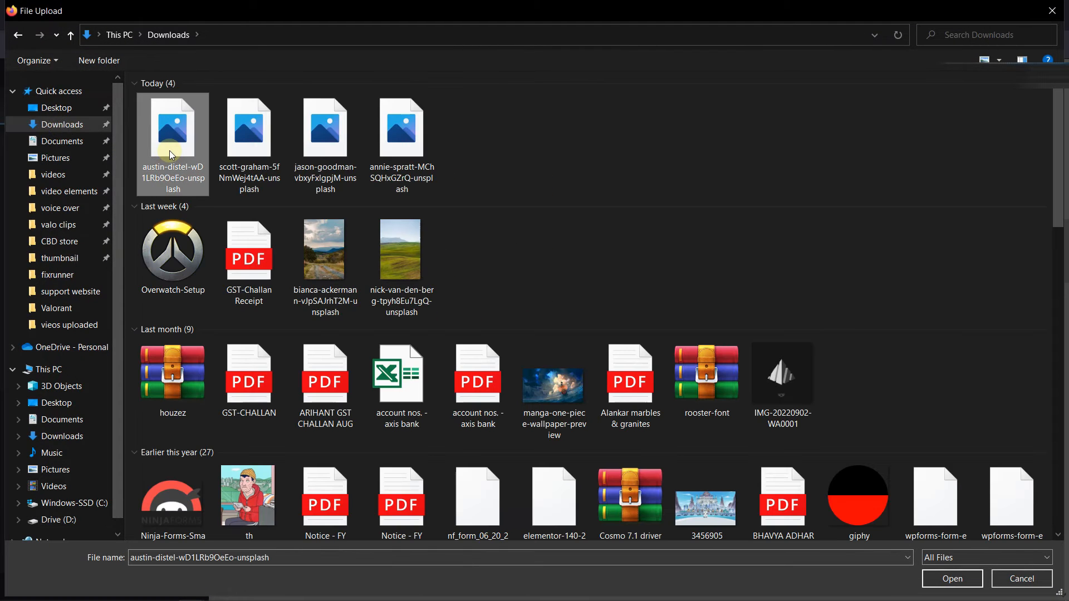
{"action": "key", "text": "shift+Right"}
{"action": "key", "text": "shift+Right"}
{"action": "key", "text": "shift+Right"}
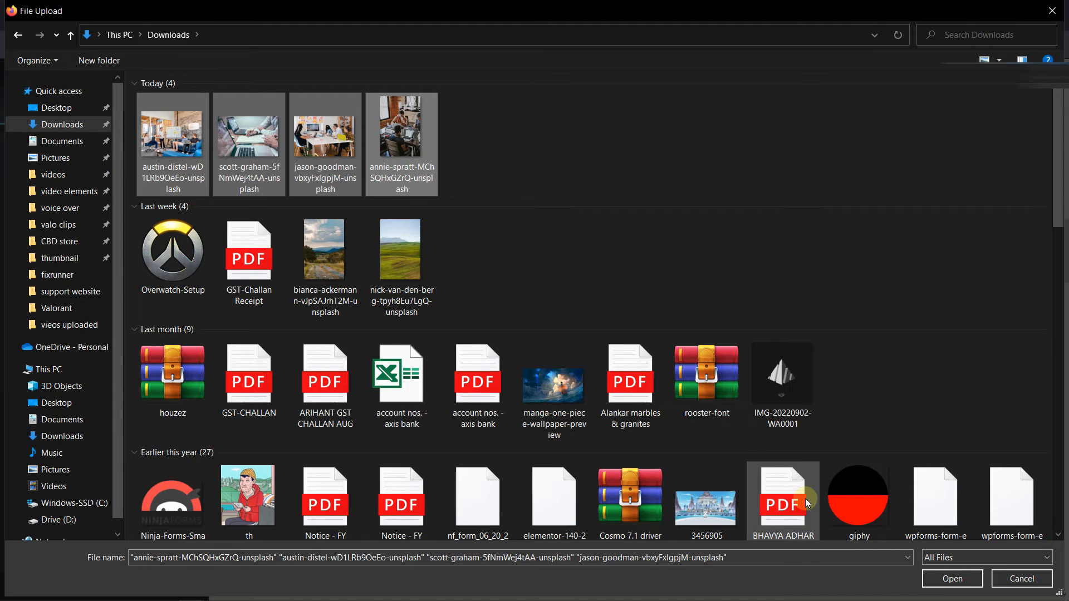
{"action": "left_click", "coordinate": [937, 583]}
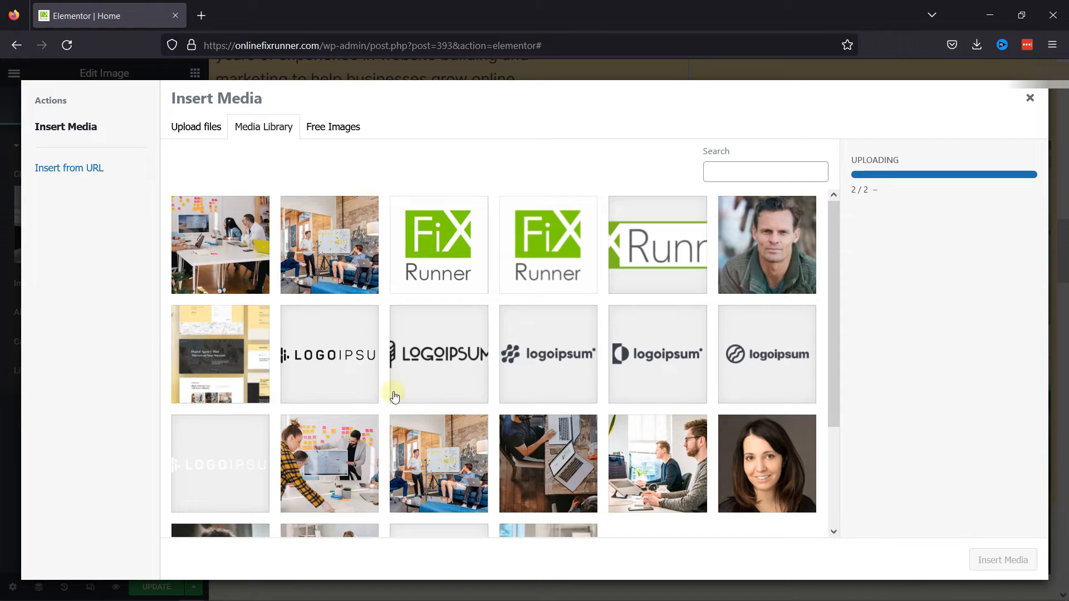
{"action": "left_click", "coordinate": [214, 259]}
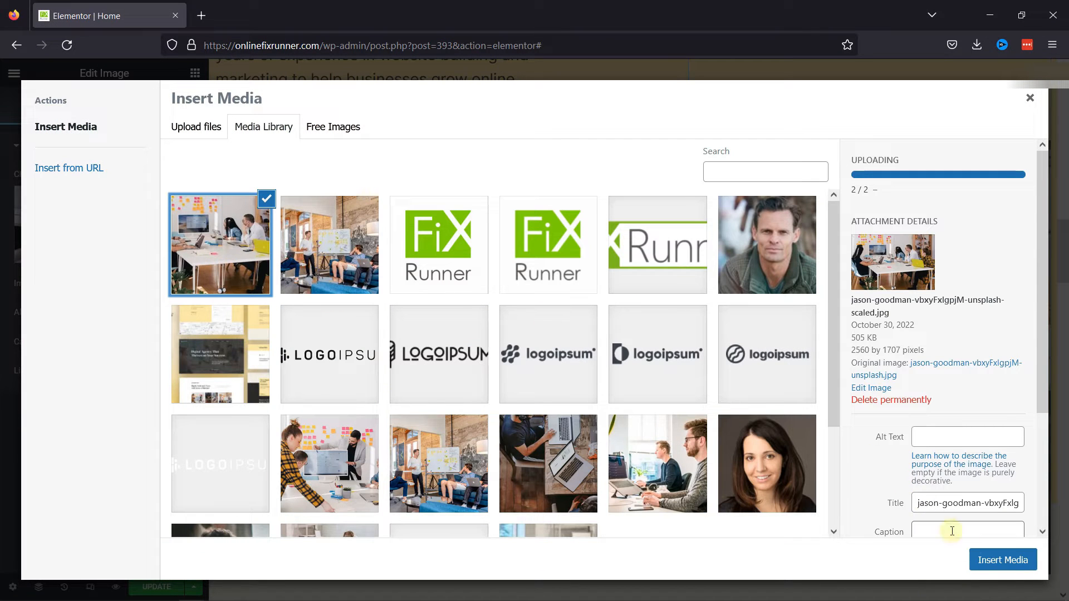
{"action": "left_click", "coordinate": [1005, 561]}
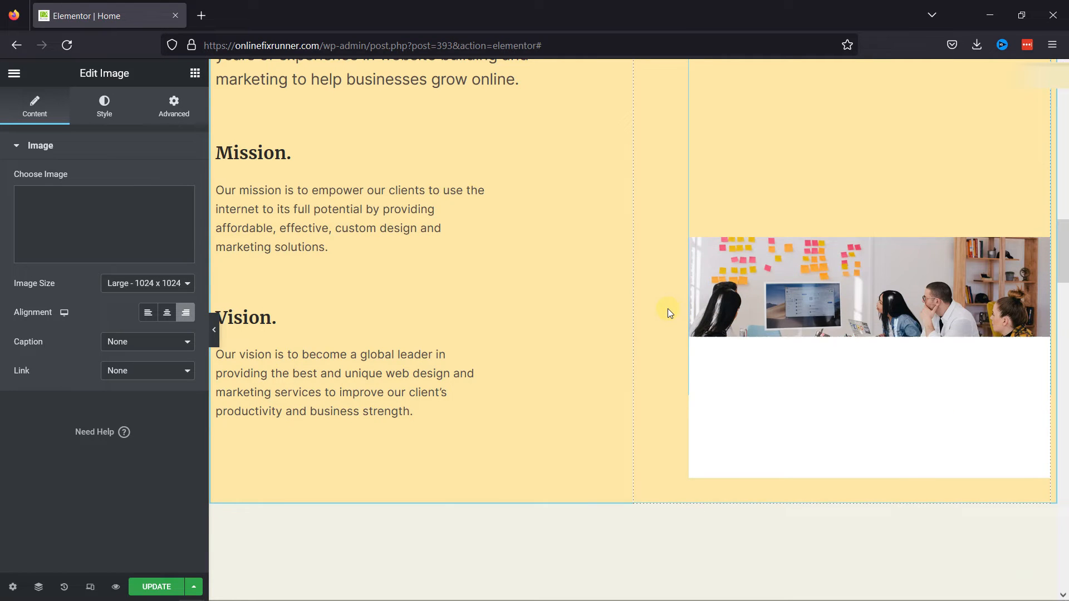
Swap that picture for cta-img.jpg, the photo of two men at their desks
{"action": "scroll", "coordinate": [667, 308], "scroll_direction": "up", "scroll_amount": 2}
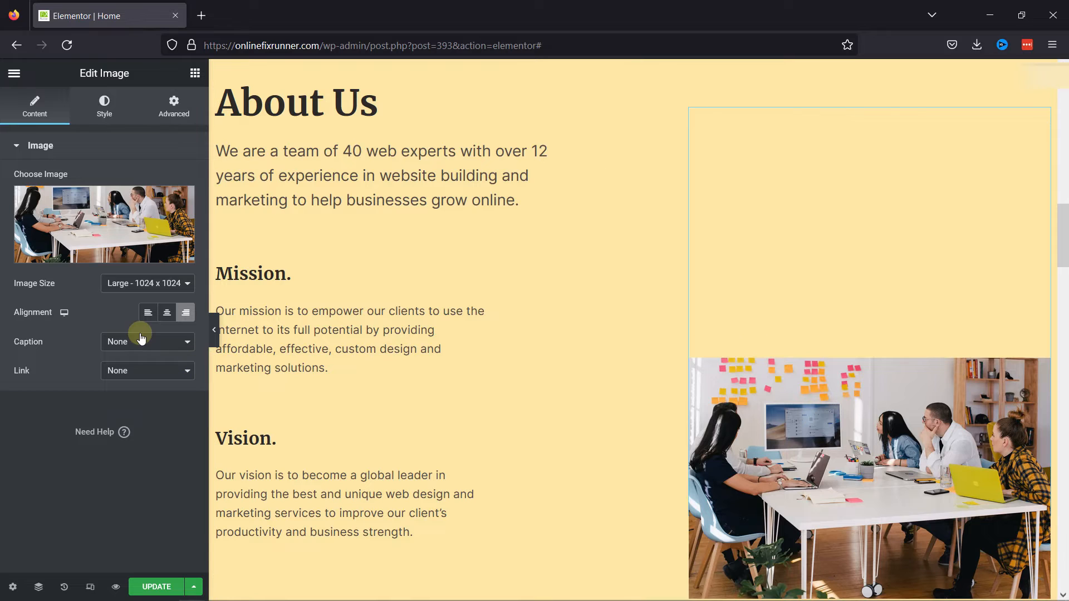
{"action": "mouse_move", "coordinate": [163, 245]}
{"action": "left_click", "coordinate": [134, 253]}
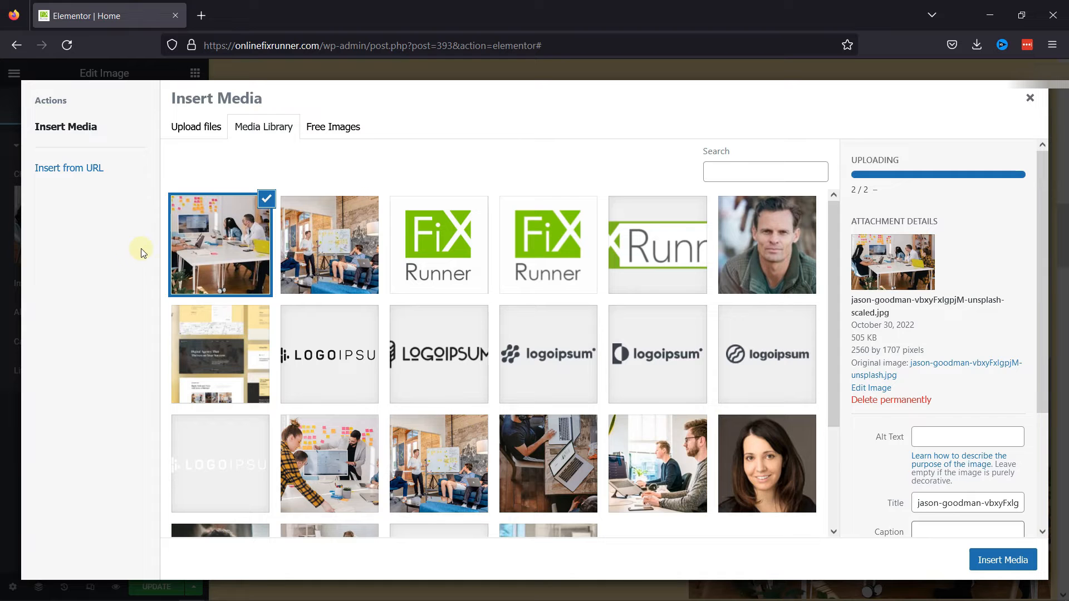
{"action": "scroll", "coordinate": [579, 394], "scroll_direction": "down", "scroll_amount": 3}
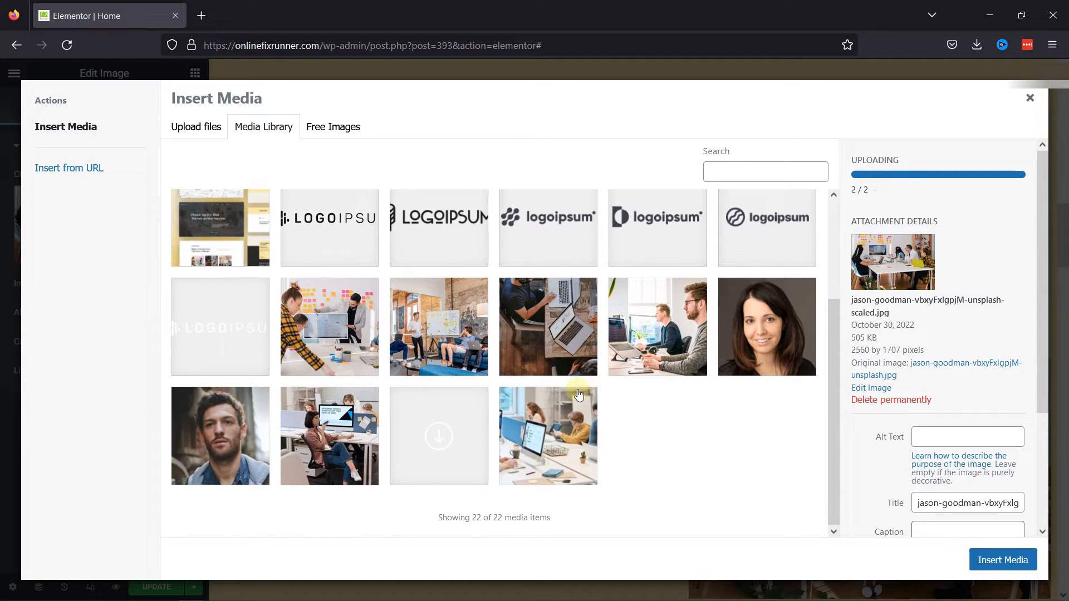
{"action": "scroll", "coordinate": [579, 394], "scroll_direction": "up", "scroll_amount": 1}
{"action": "left_click", "coordinate": [347, 475]}
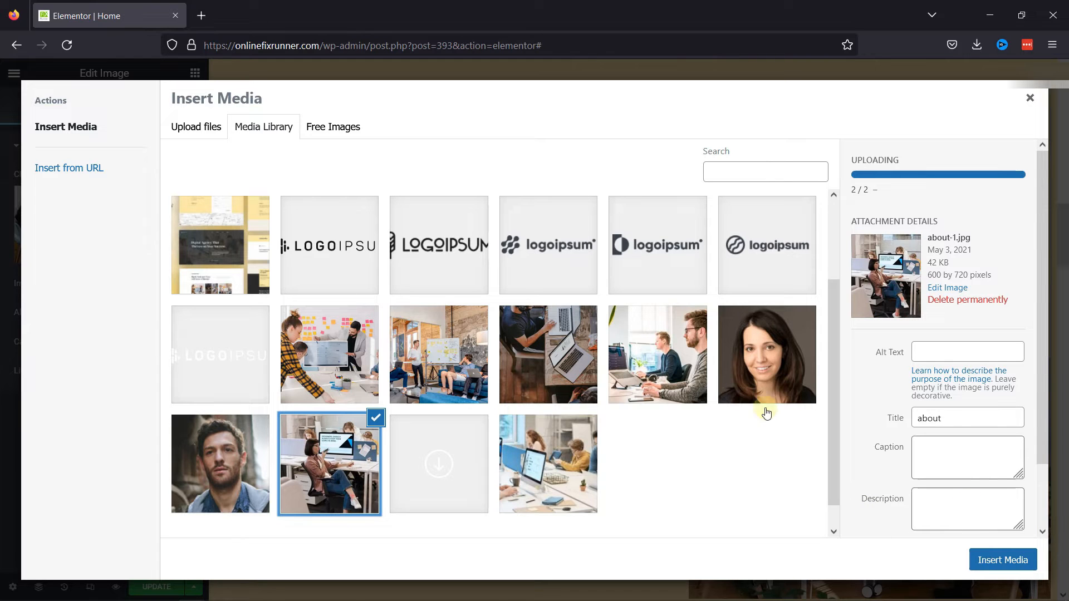
{"action": "left_click", "coordinate": [685, 379]}
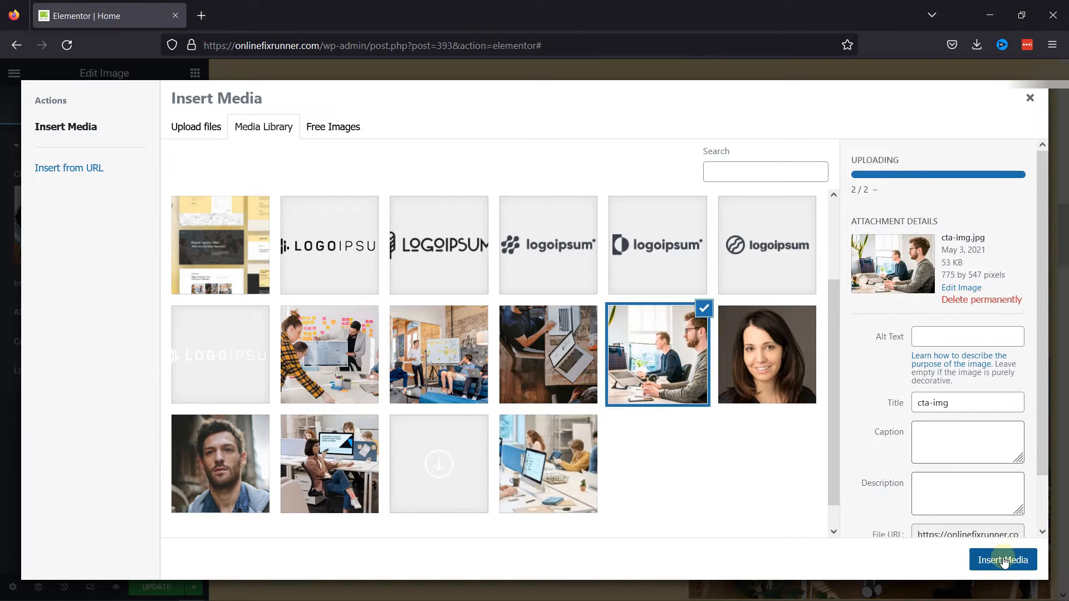
{"action": "left_click", "coordinate": [1002, 560]}
{"action": "scroll", "coordinate": [796, 381], "scroll_direction": "up", "scroll_amount": 2}
{"action": "scroll", "coordinate": [797, 381], "scroll_direction": "down", "scroll_amount": 5}
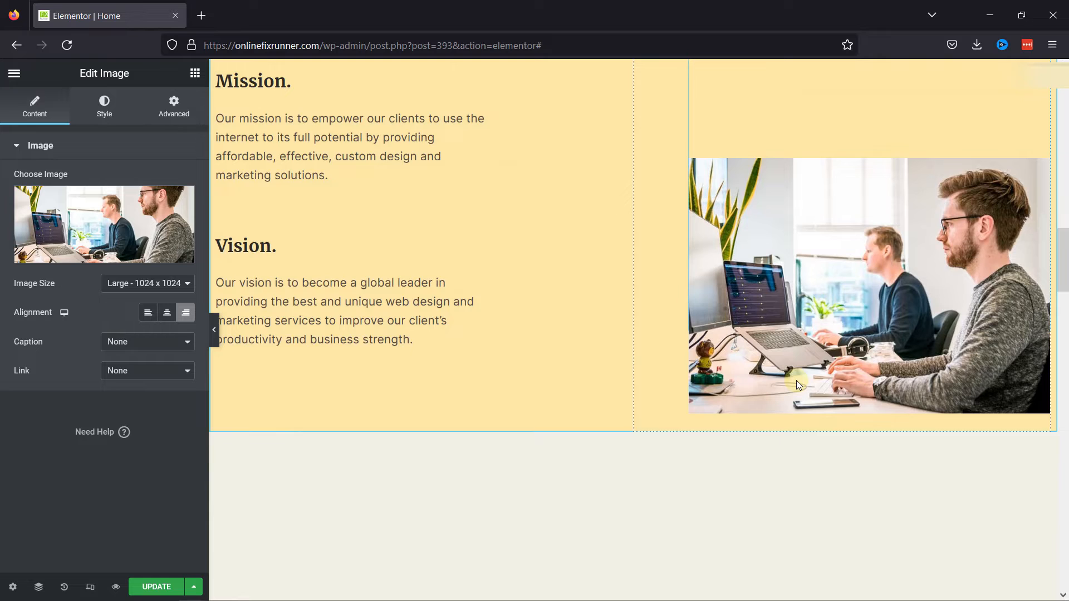
{"action": "scroll", "coordinate": [796, 381], "scroll_direction": "up", "scroll_amount": 1}
{"action": "scroll", "coordinate": [797, 384], "scroll_direction": "down", "scroll_amount": 10}
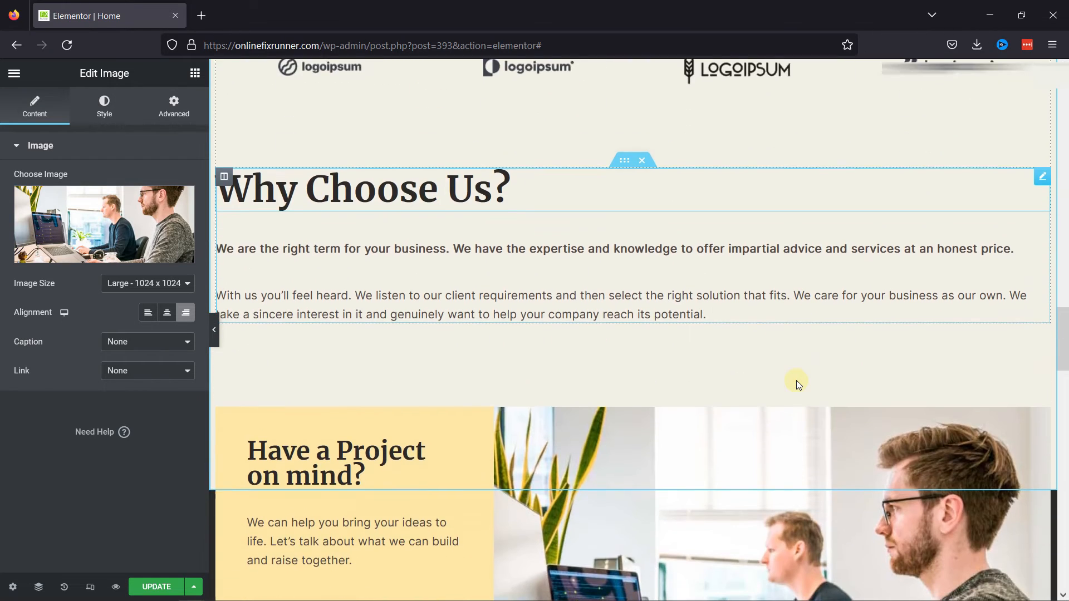
View the Connect with us! button's Edit Button settings, then return to the hero
{"action": "scroll", "coordinate": [796, 381], "scroll_direction": "down", "scroll_amount": 5}
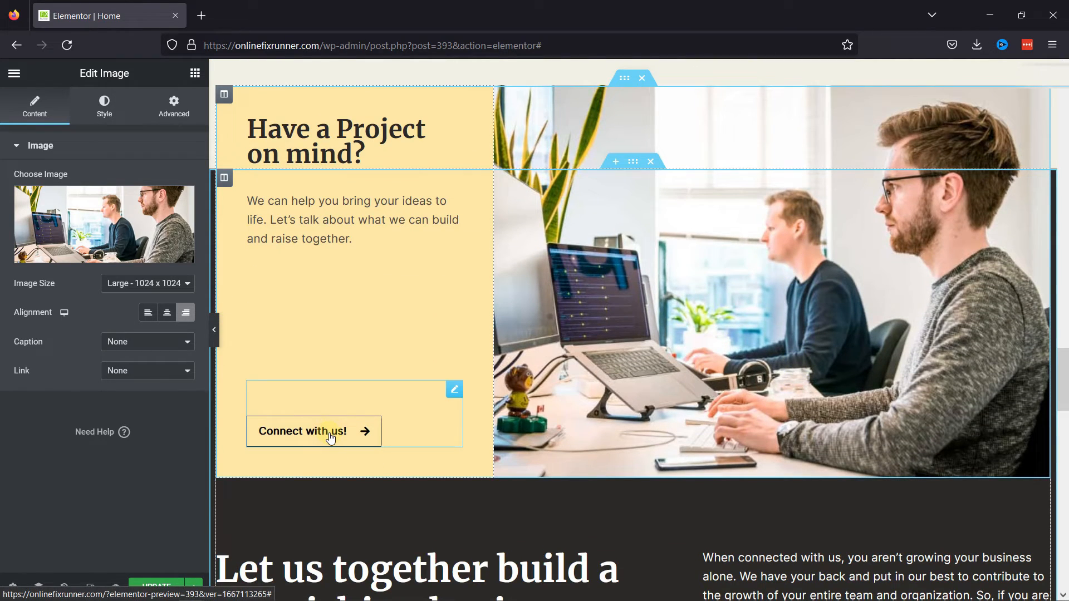
{"action": "left_click", "coordinate": [331, 439]}
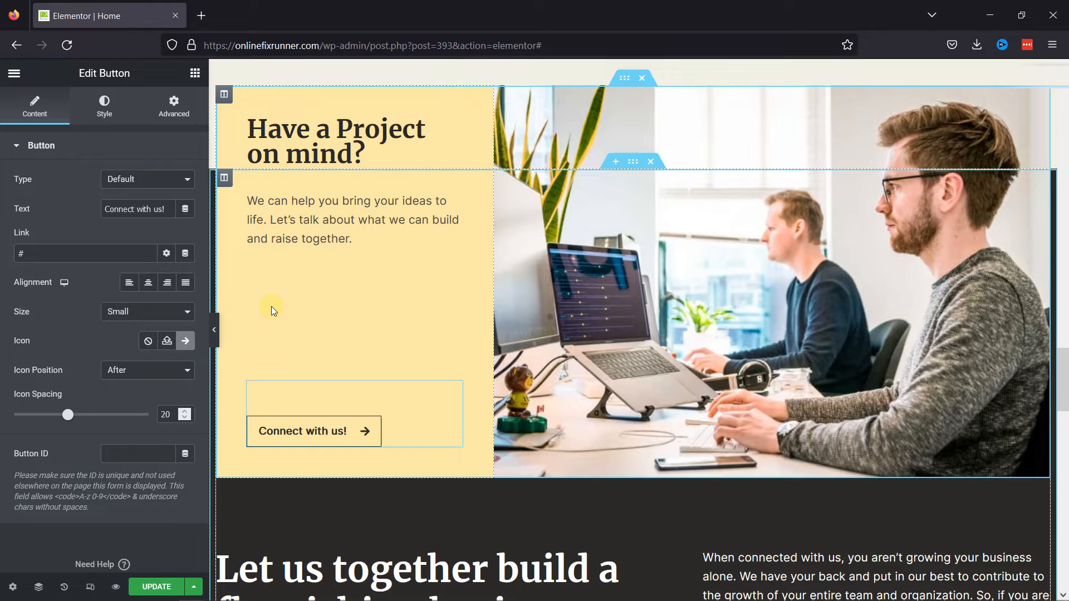
{"action": "scroll", "coordinate": [272, 310], "scroll_direction": "up", "scroll_amount": 1}
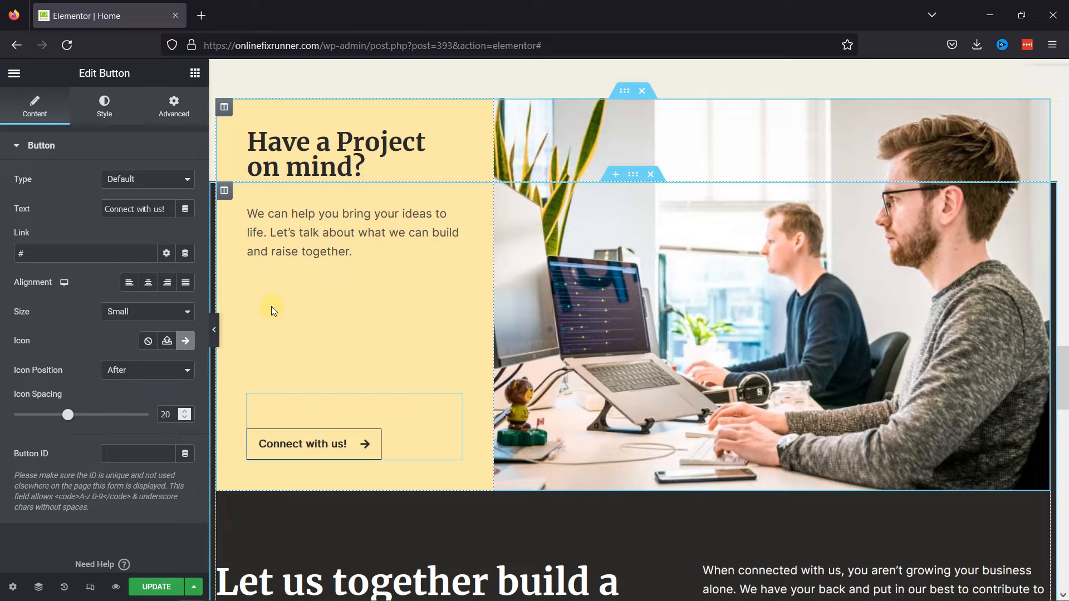
{"action": "scroll", "coordinate": [272, 310], "scroll_direction": "up", "scroll_amount": 20}
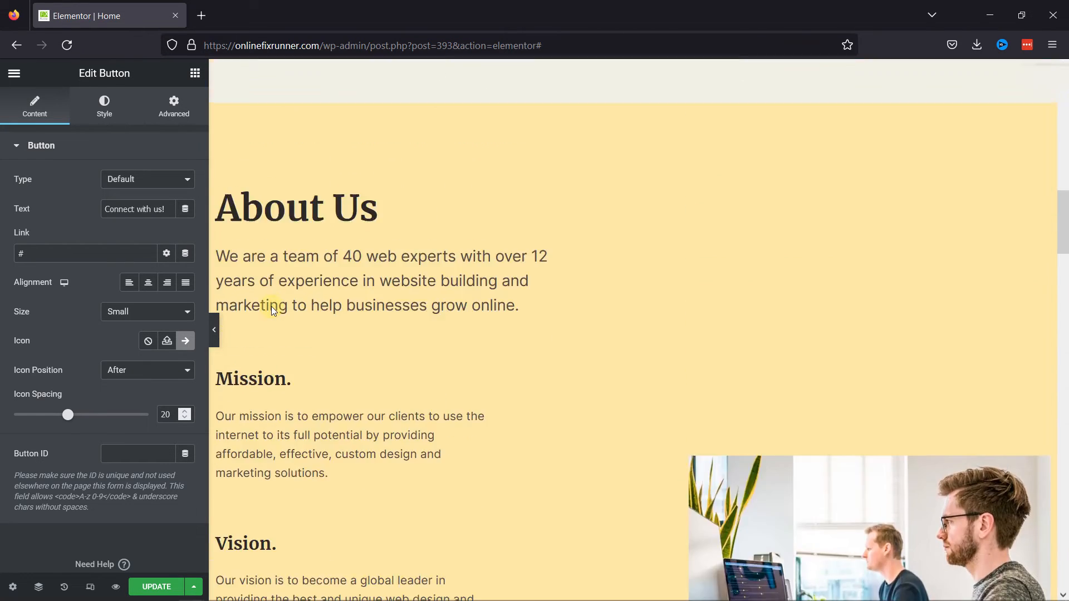
{"action": "scroll", "coordinate": [272, 310], "scroll_direction": "up", "scroll_amount": 5}
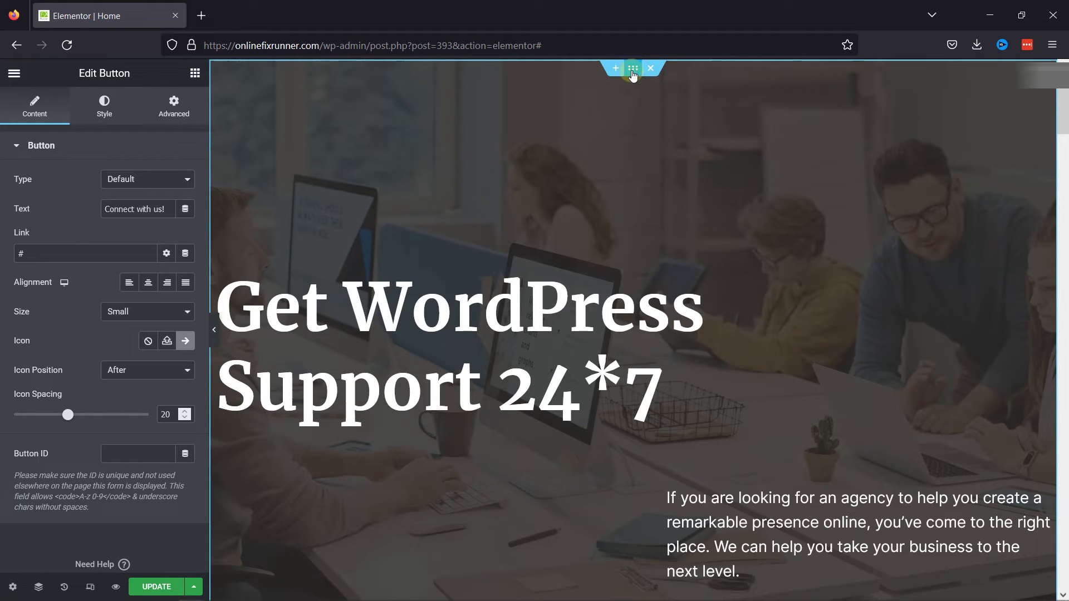
Set the hero background to the austin-distel whiteboard meeting photo and save with Update
{"action": "left_click", "coordinate": [633, 70]}
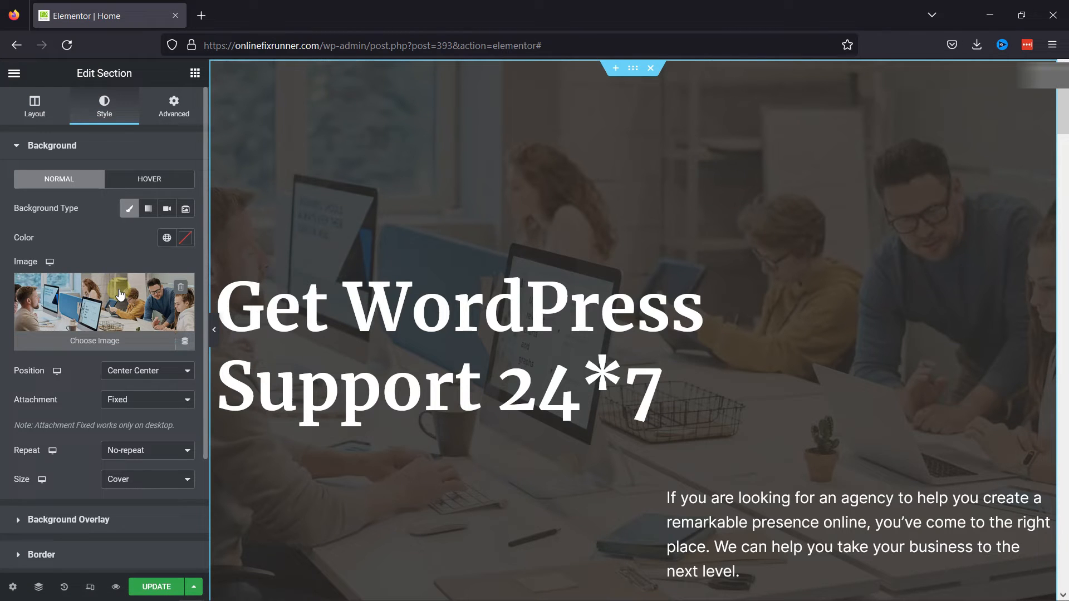
{"action": "left_click", "coordinate": [115, 315]}
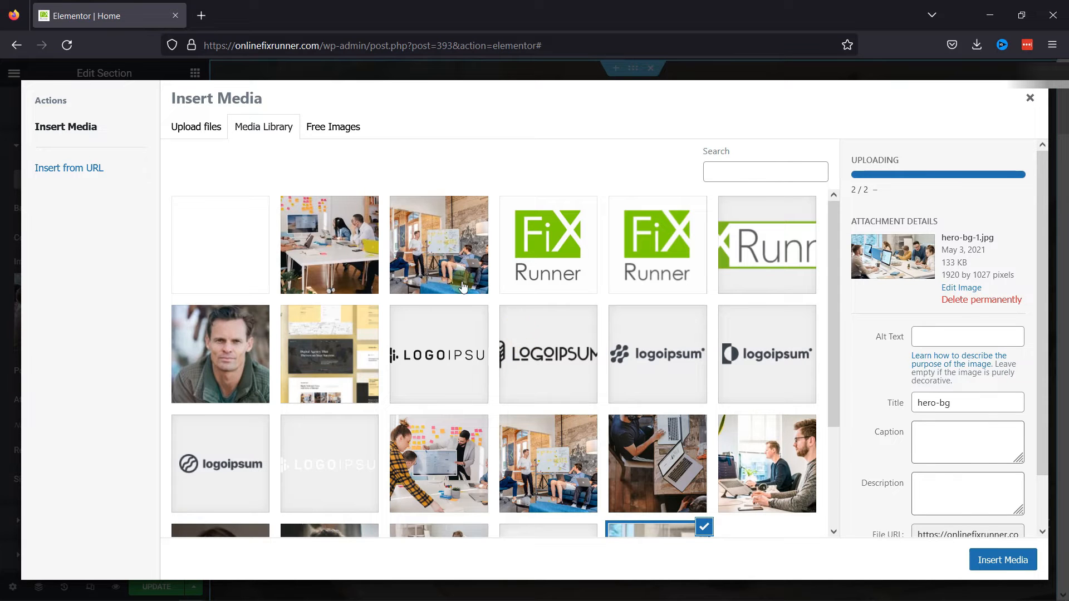
{"action": "left_click", "coordinate": [462, 287]}
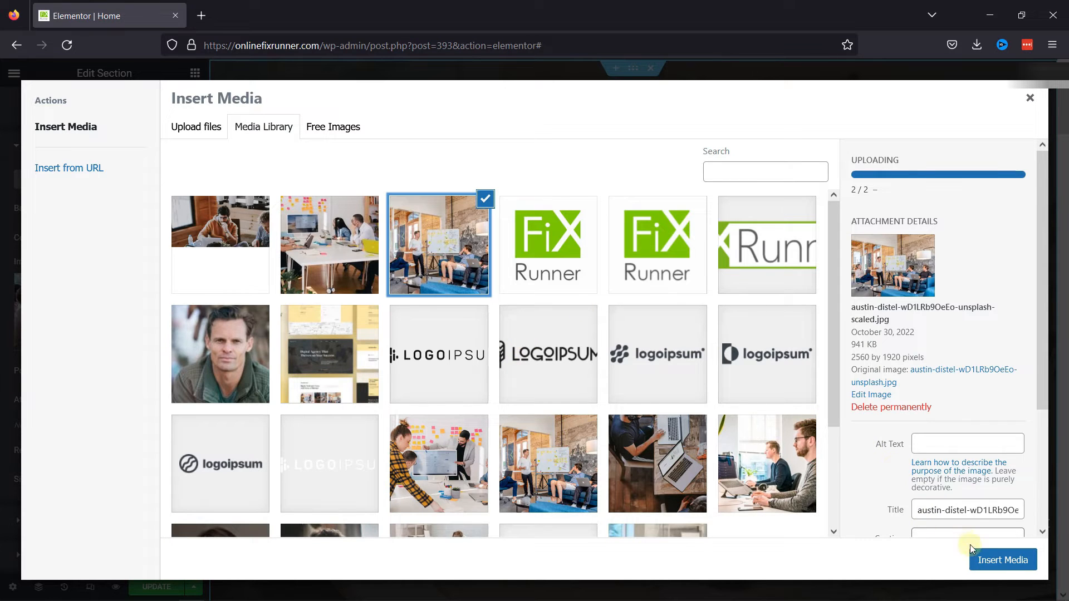
{"action": "left_click", "coordinate": [979, 560]}
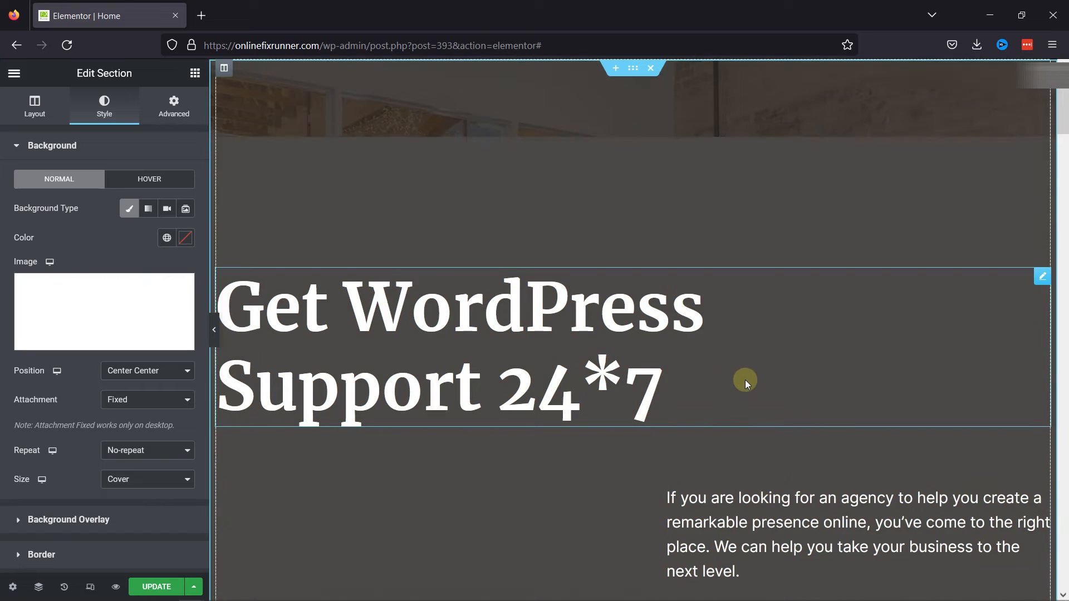
{"action": "scroll", "coordinate": [745, 379], "scroll_direction": "down", "scroll_amount": 4}
{"action": "scroll", "coordinate": [745, 380], "scroll_direction": "down", "scroll_amount": 4}
{"action": "scroll", "coordinate": [745, 380], "scroll_direction": "up", "scroll_amount": 8}
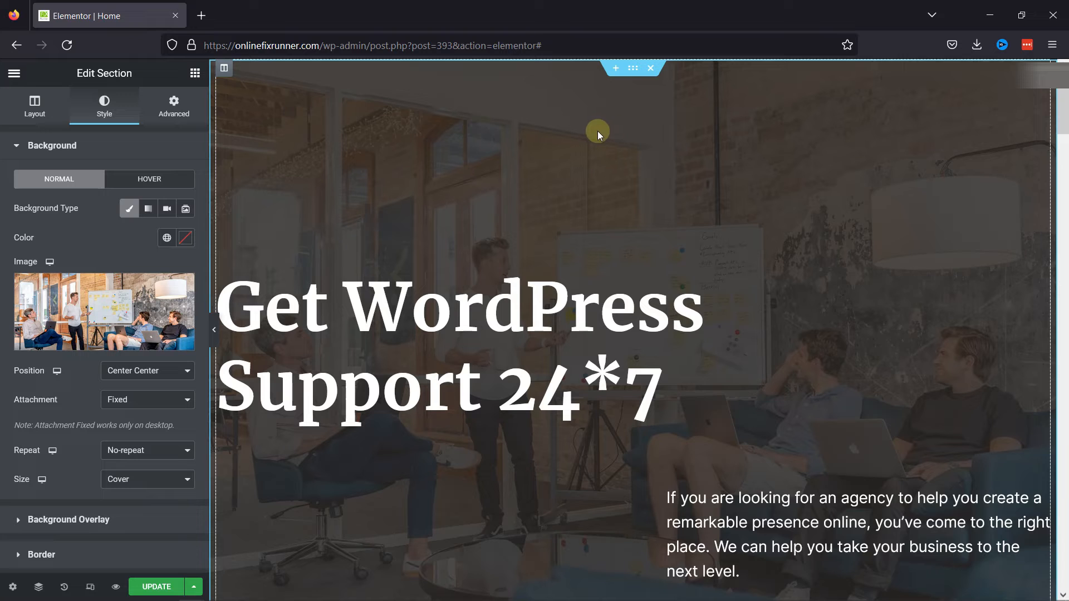
{"action": "left_click", "coordinate": [151, 588]}
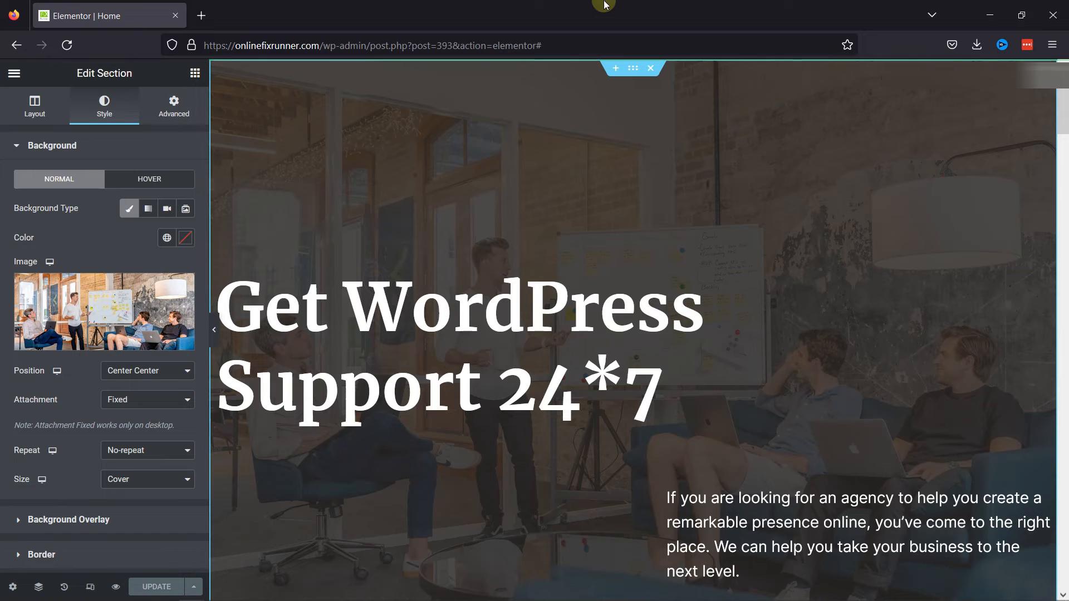
{"action": "left_click", "coordinate": [14, 78]}
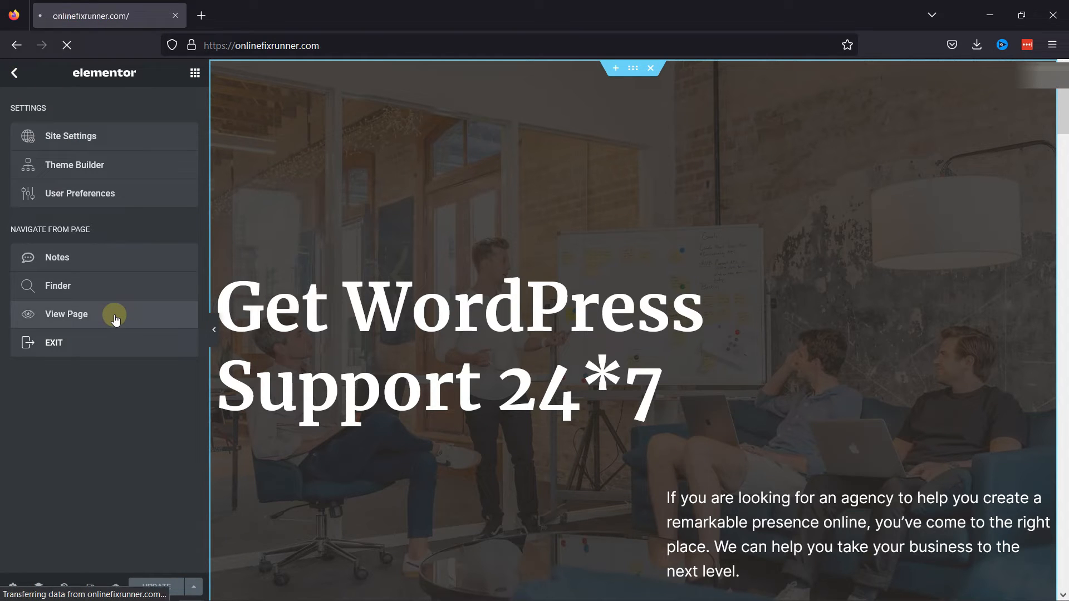
{"action": "scroll", "coordinate": [480, 317], "scroll_direction": "down", "scroll_amount": 15}
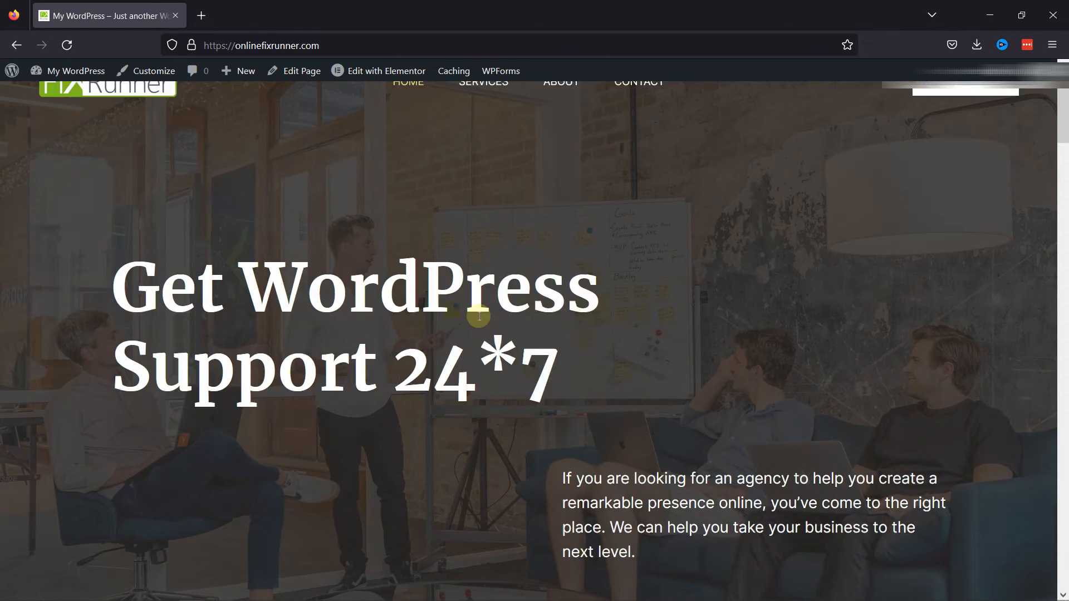
{"action": "scroll", "coordinate": [479, 315], "scroll_direction": "up", "scroll_amount": 10}
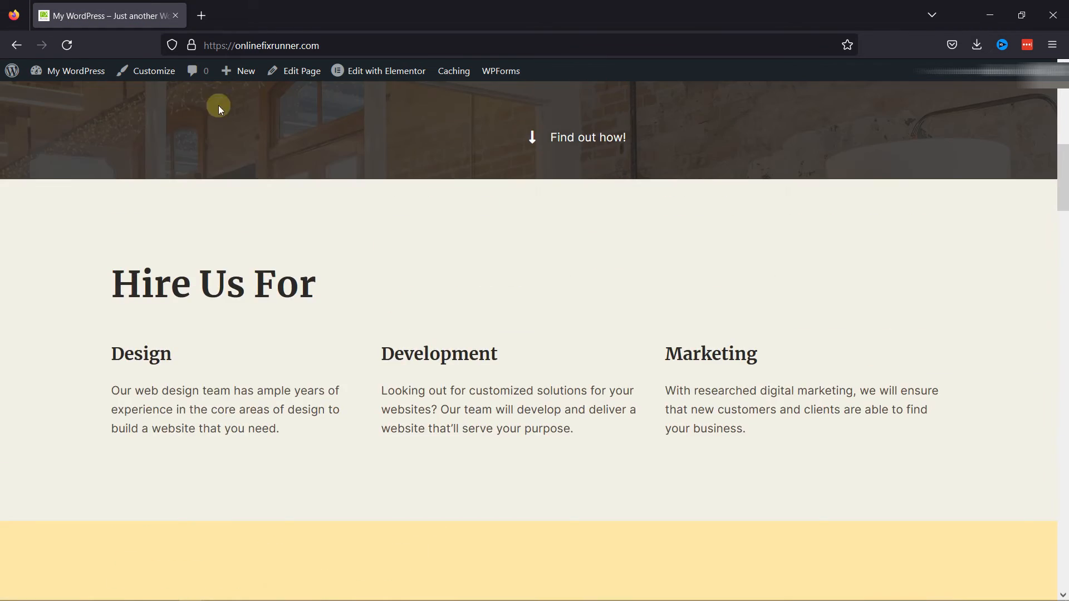
{"action": "left_click", "coordinate": [15, 45]}
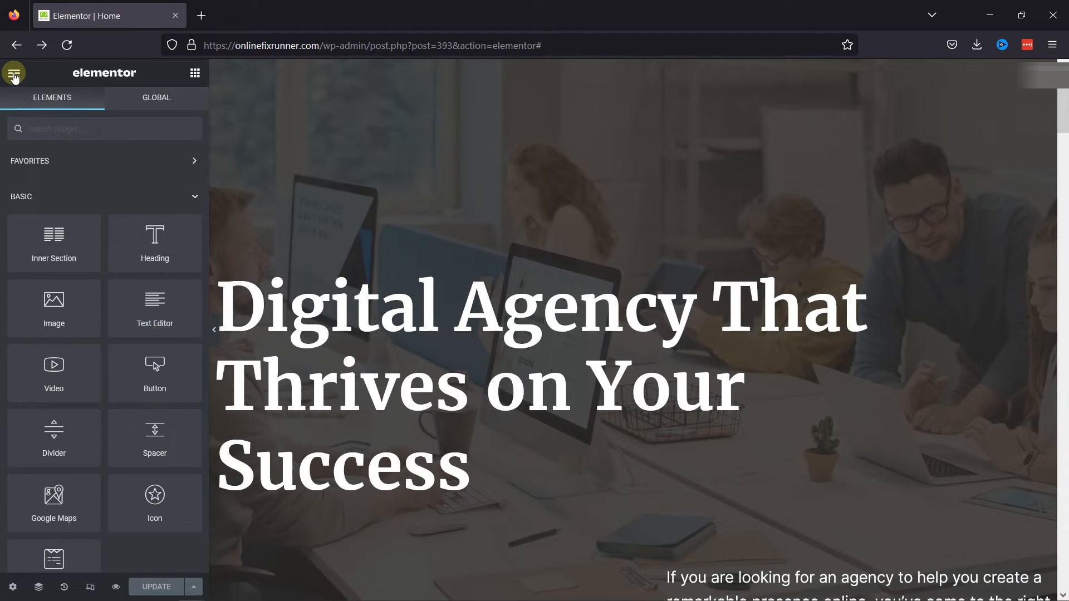
Open the Services page via the Finder search 'servi'
{"action": "left_click", "coordinate": [14, 72]}
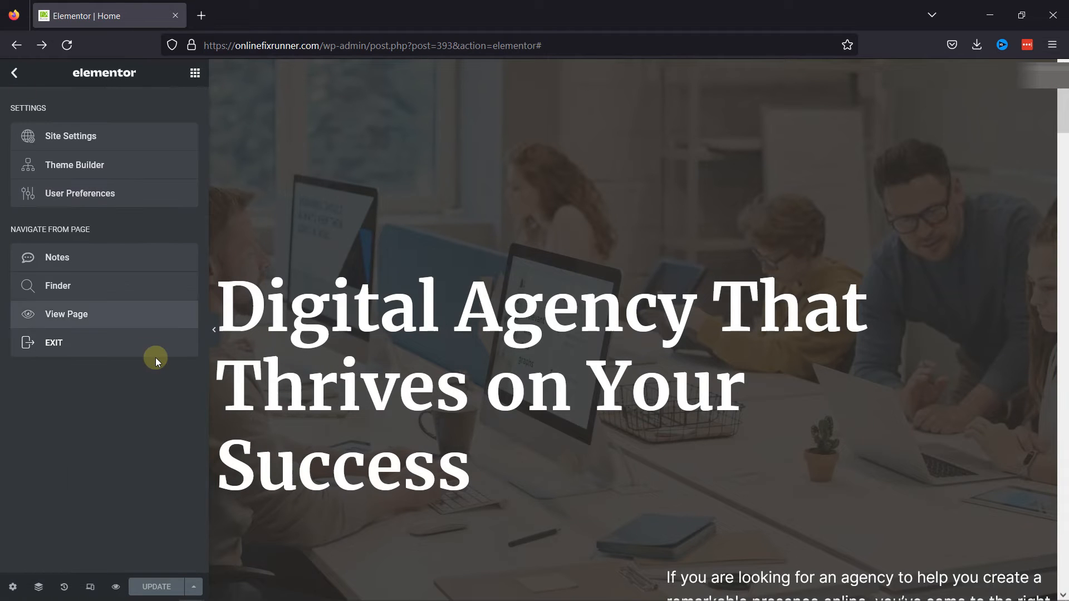
{"action": "left_click", "coordinate": [63, 286]}
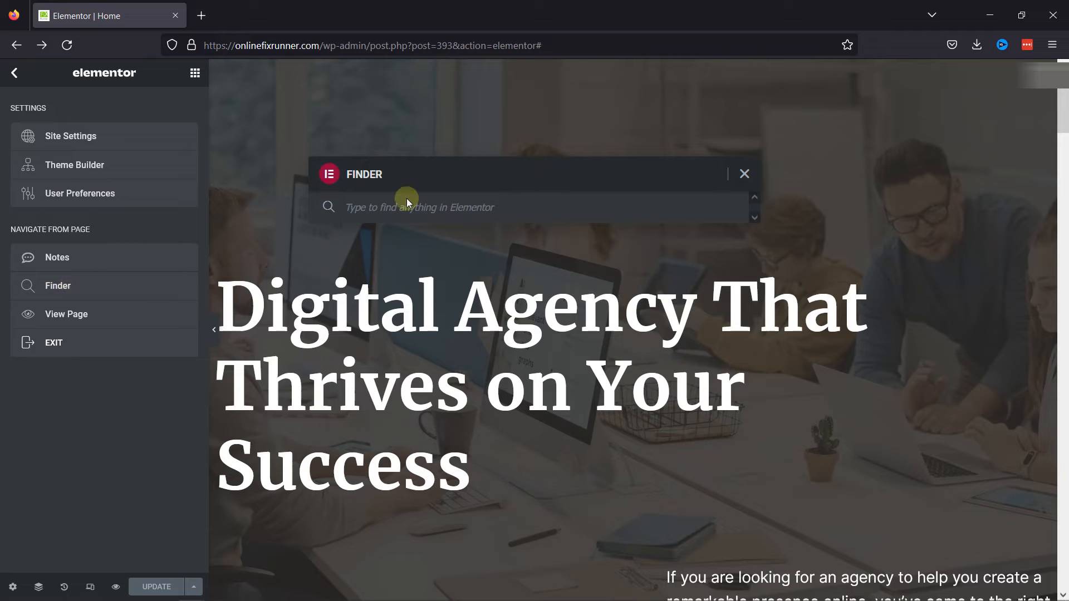
{"action": "type", "text": "service"}
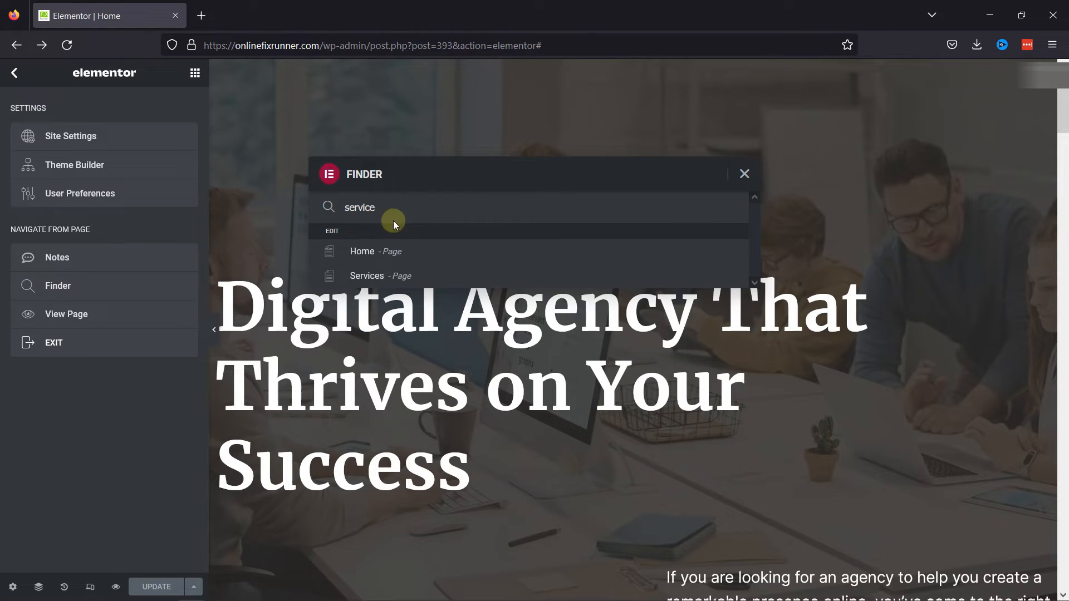
{"action": "left_click", "coordinate": [381, 280]}
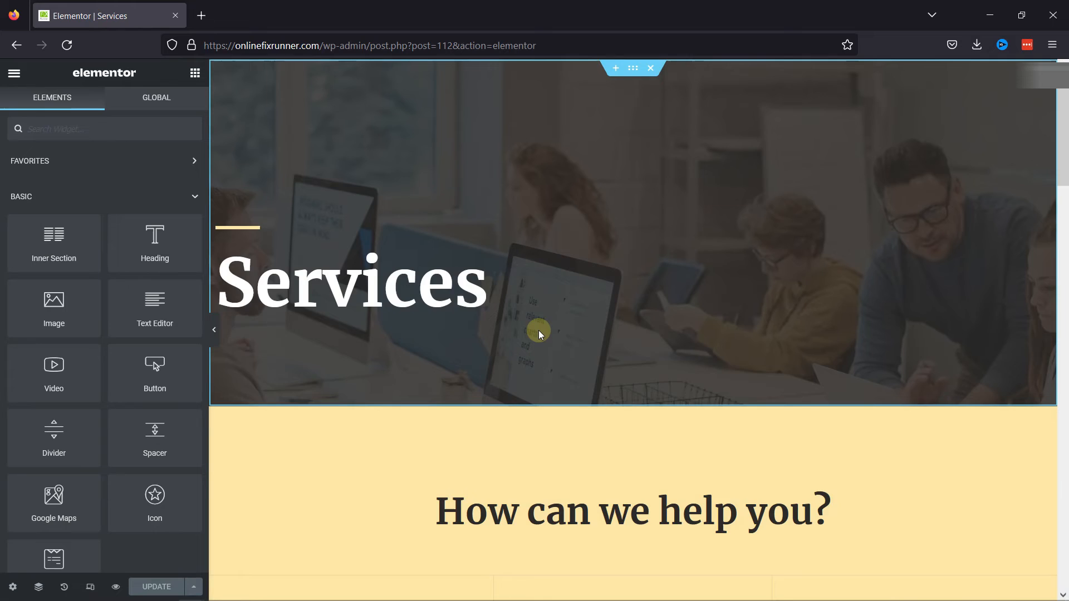
Select the photo in the Services page's Have a Project section
{"action": "scroll", "coordinate": [540, 333], "scroll_direction": "down", "scroll_amount": 15}
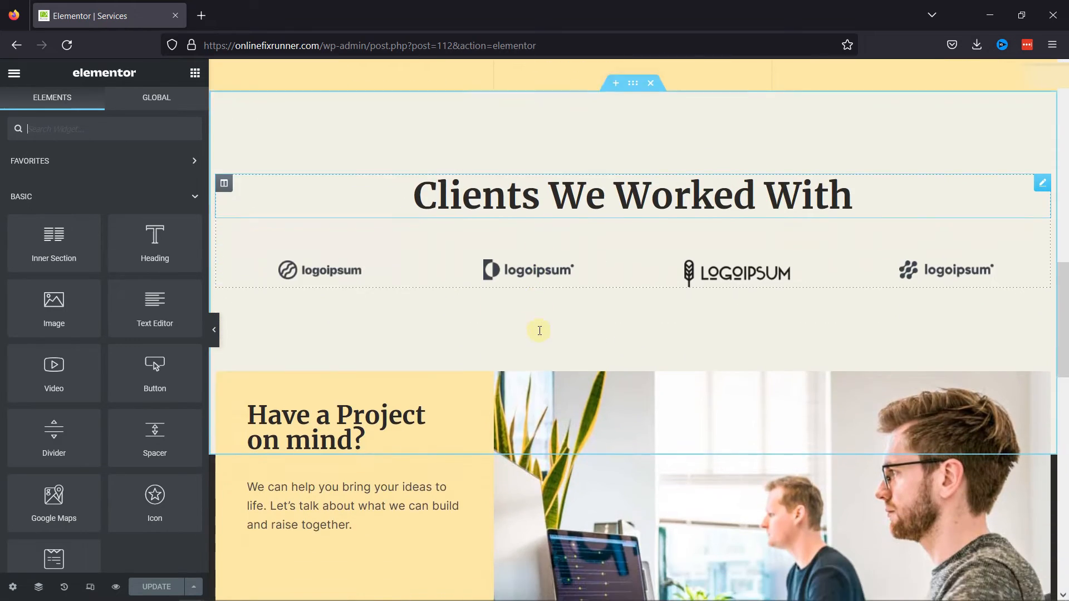
{"action": "scroll", "coordinate": [540, 331], "scroll_direction": "down", "scroll_amount": 10}
{"action": "scroll", "coordinate": [539, 331], "scroll_direction": "up", "scroll_amount": 10}
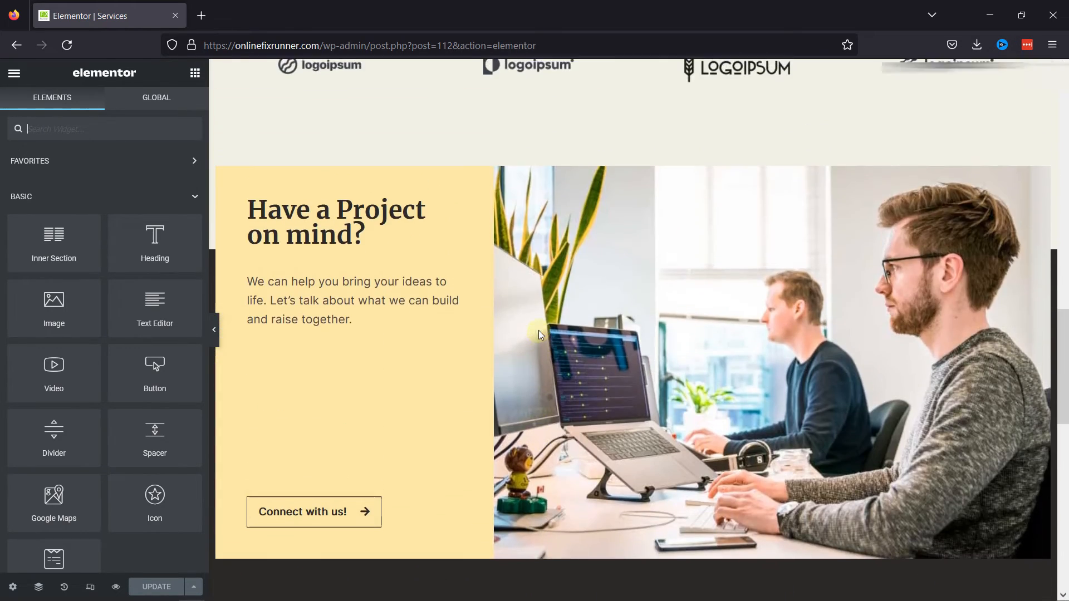
{"action": "scroll", "coordinate": [539, 334], "scroll_direction": "up", "scroll_amount": 10}
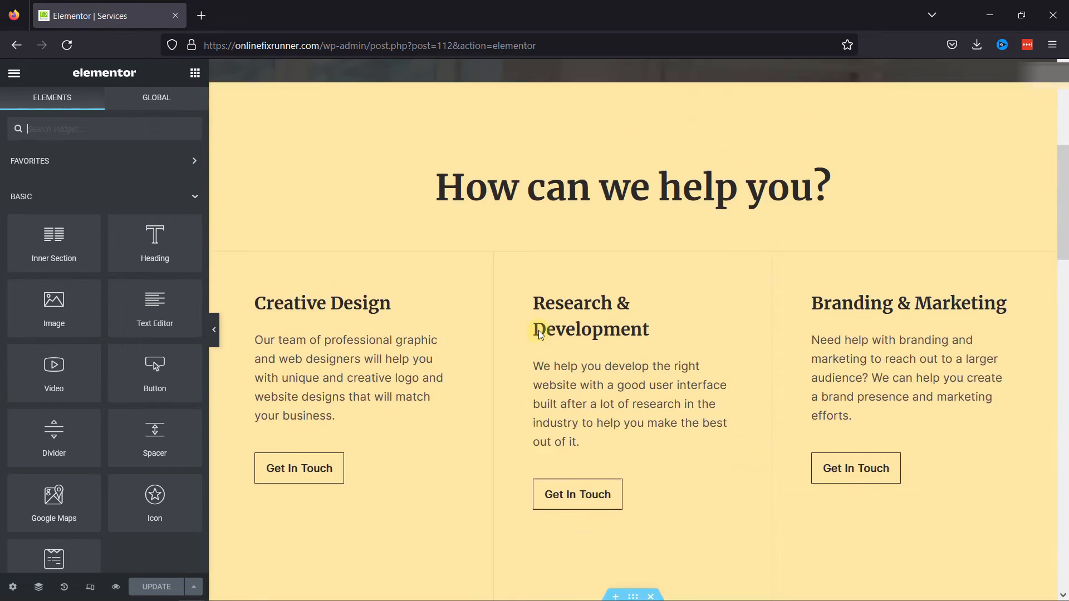
{"action": "scroll", "coordinate": [539, 333], "scroll_direction": "up", "scroll_amount": 4}
{"action": "scroll", "coordinate": [537, 334], "scroll_direction": "down", "scroll_amount": 6}
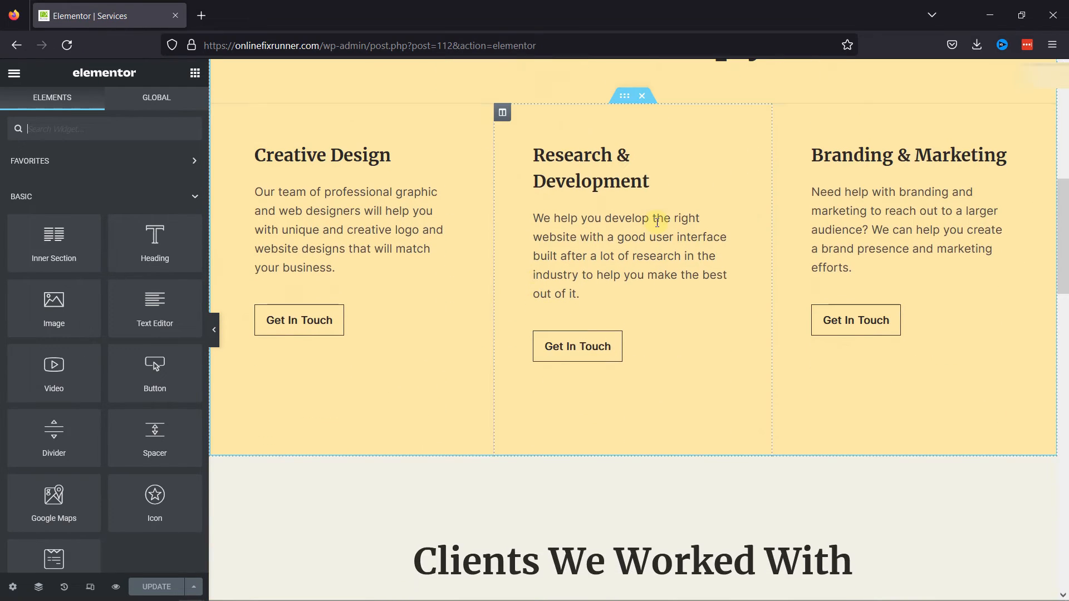
{"action": "scroll", "coordinate": [604, 394], "scroll_direction": "down", "scroll_amount": 8}
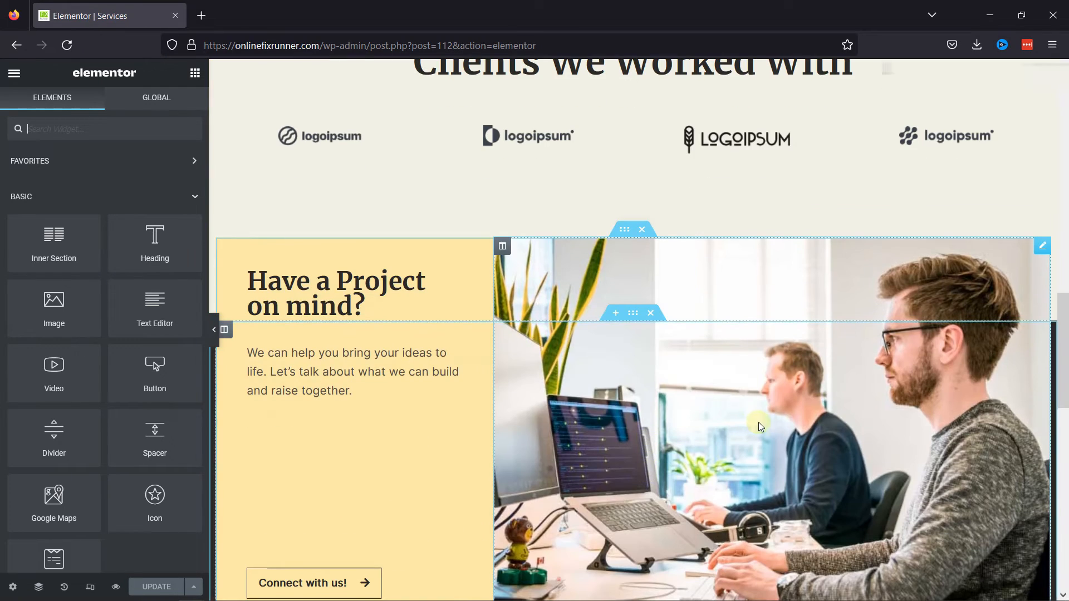
{"action": "left_click", "coordinate": [732, 368]}
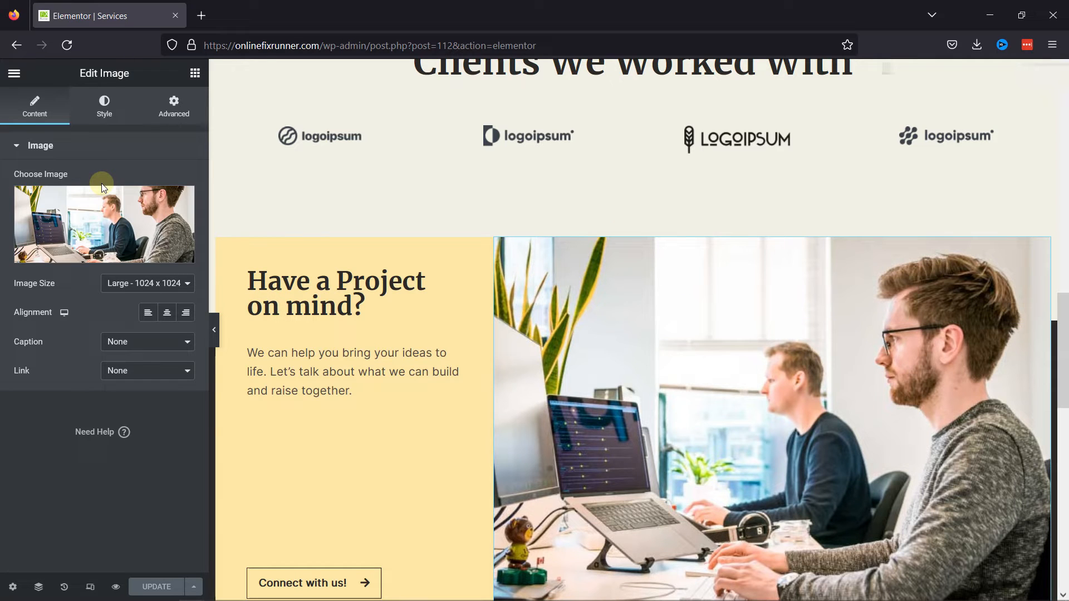
Insert the annie-spratt team-at-laptops photo beside 'Have a Project on mind?'
{"action": "left_click", "coordinate": [101, 212]}
{"action": "scroll", "coordinate": [460, 340], "scroll_direction": "down", "scroll_amount": 1}
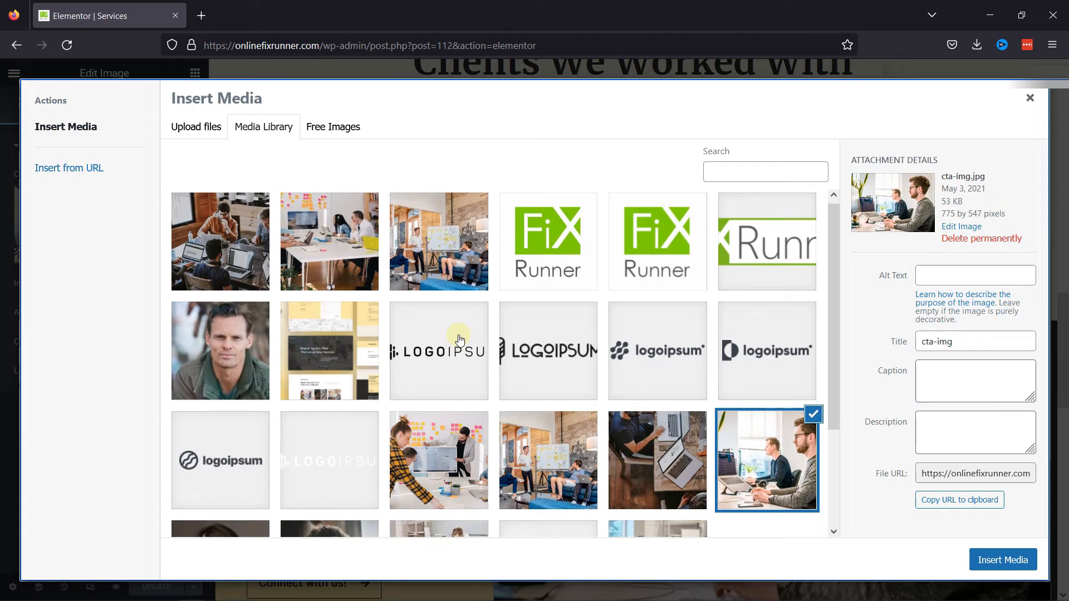
{"action": "scroll", "coordinate": [448, 333], "scroll_direction": "down", "scroll_amount": 1}
{"action": "left_click", "coordinate": [251, 244]}
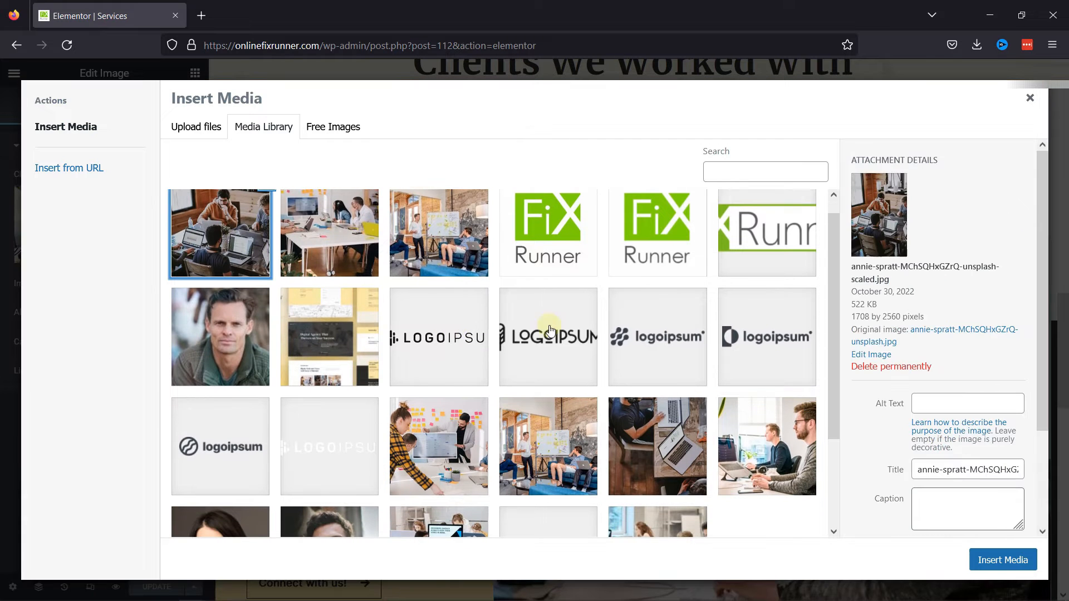
{"action": "left_click", "coordinate": [991, 559]}
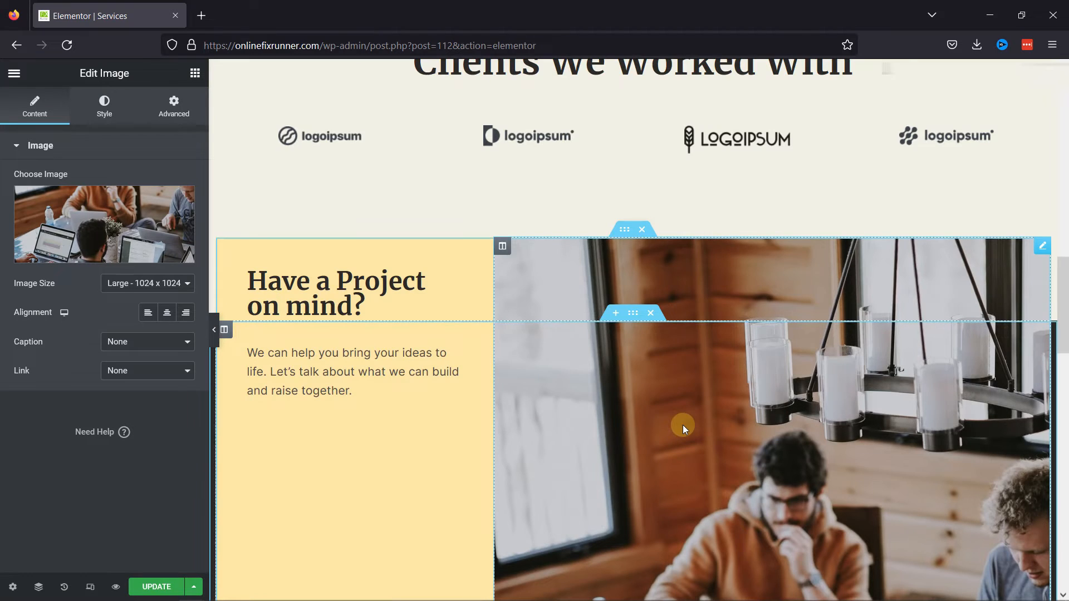
{"action": "scroll", "coordinate": [683, 425], "scroll_direction": "down", "scroll_amount": 4}
{"action": "scroll", "coordinate": [683, 425], "scroll_direction": "down", "scroll_amount": 10}
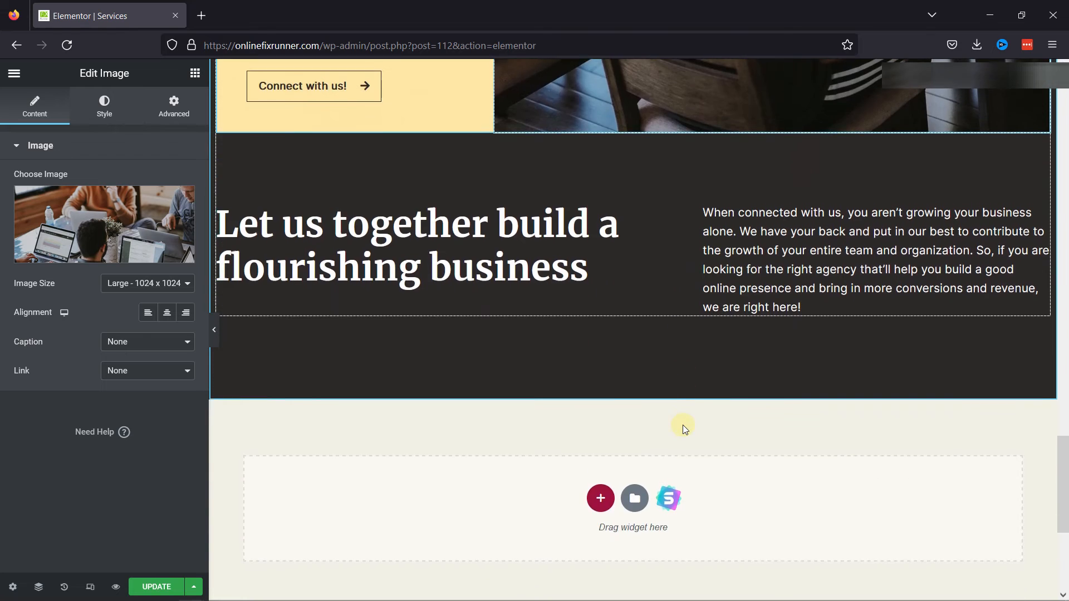
{"action": "scroll", "coordinate": [682, 425], "scroll_direction": "up", "scroll_amount": 4}
{"action": "scroll", "coordinate": [683, 426], "scroll_direction": "up", "scroll_amount": 20}
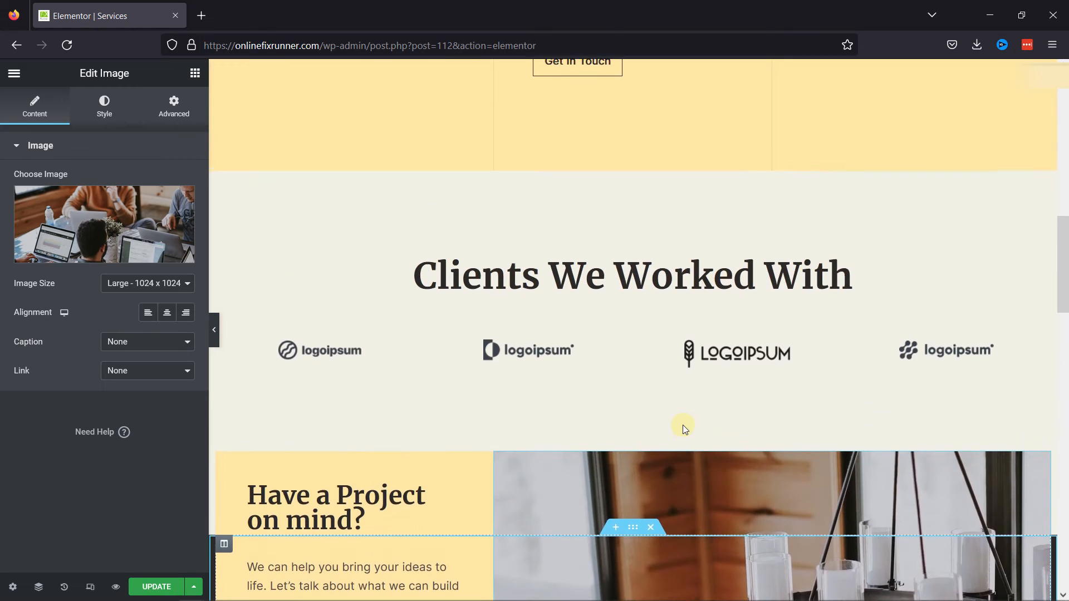
{"action": "scroll", "coordinate": [683, 425], "scroll_direction": "up", "scroll_amount": 8}
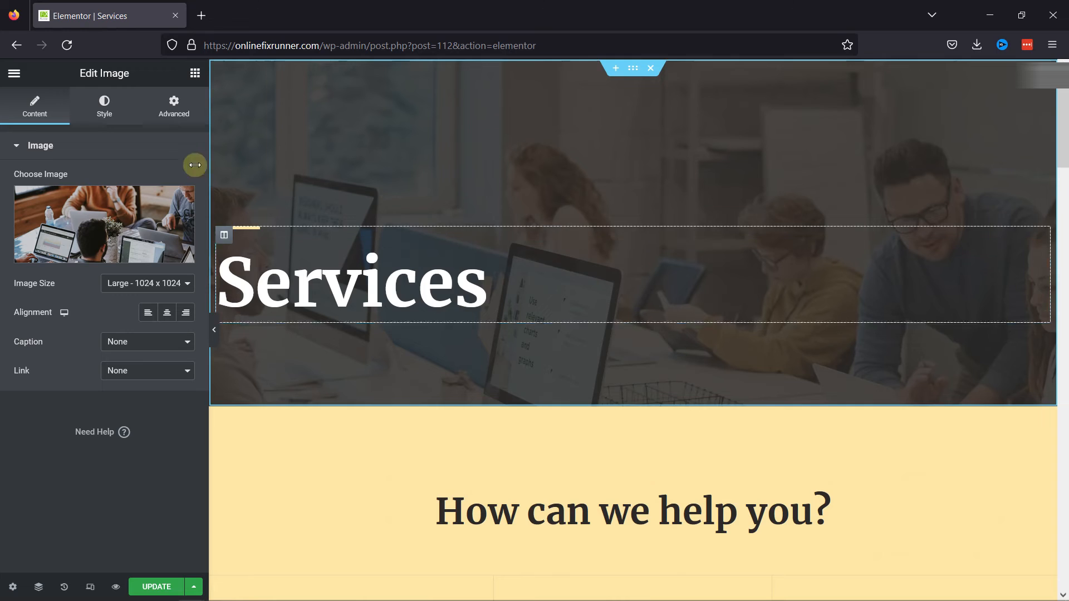
Save the Services page with Update, then open the About page through Finder's 'about' search
{"action": "left_click", "coordinate": [15, 74]}
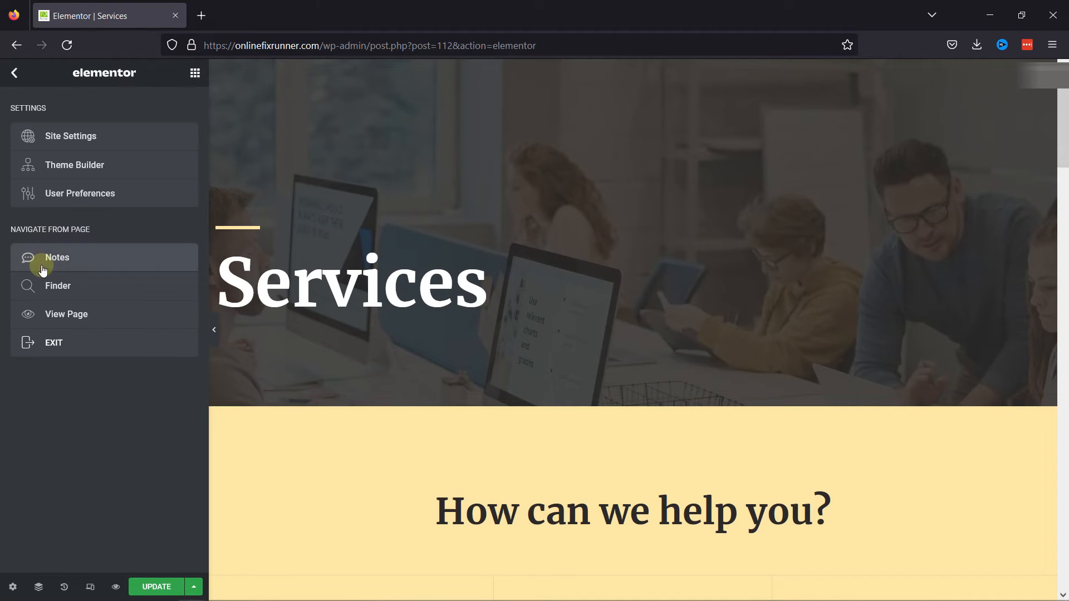
{"action": "left_click", "coordinate": [59, 287]}
{"action": "type", "text": "about"}
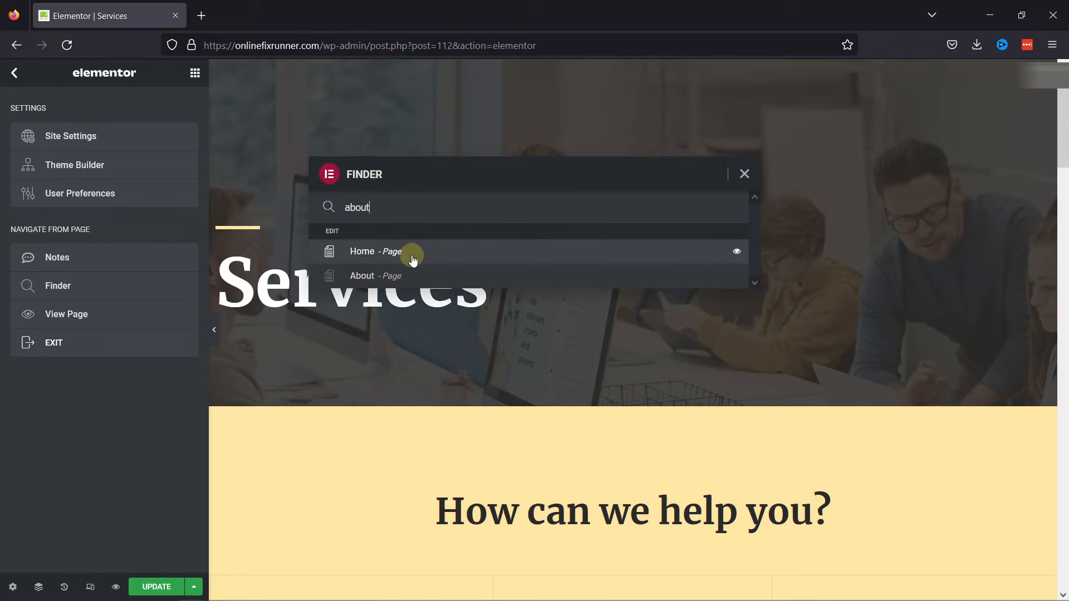
{"action": "left_click", "coordinate": [394, 282]}
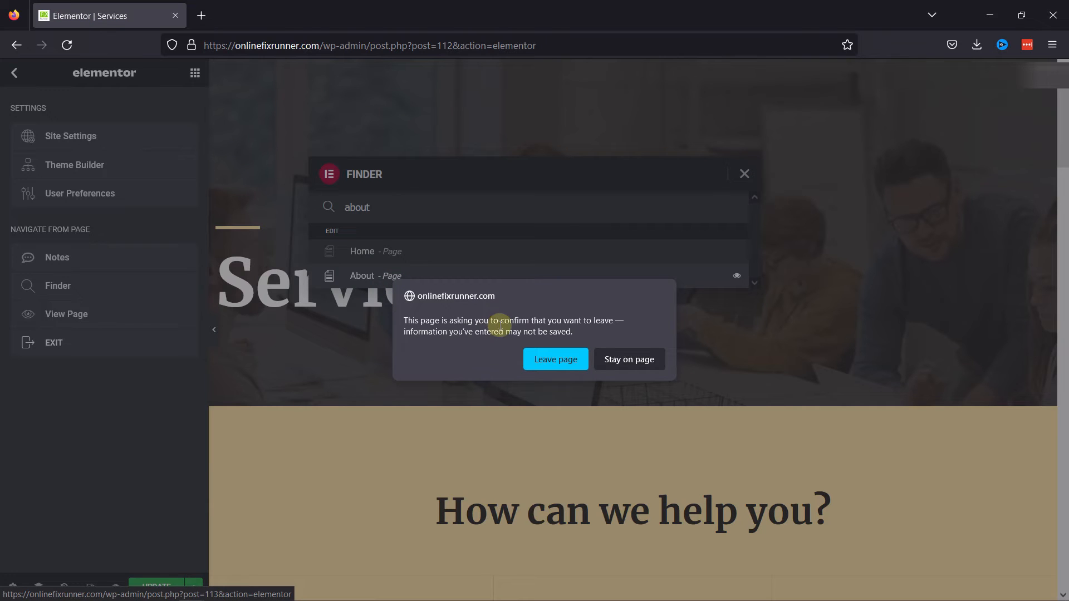
{"action": "left_click", "coordinate": [608, 361]}
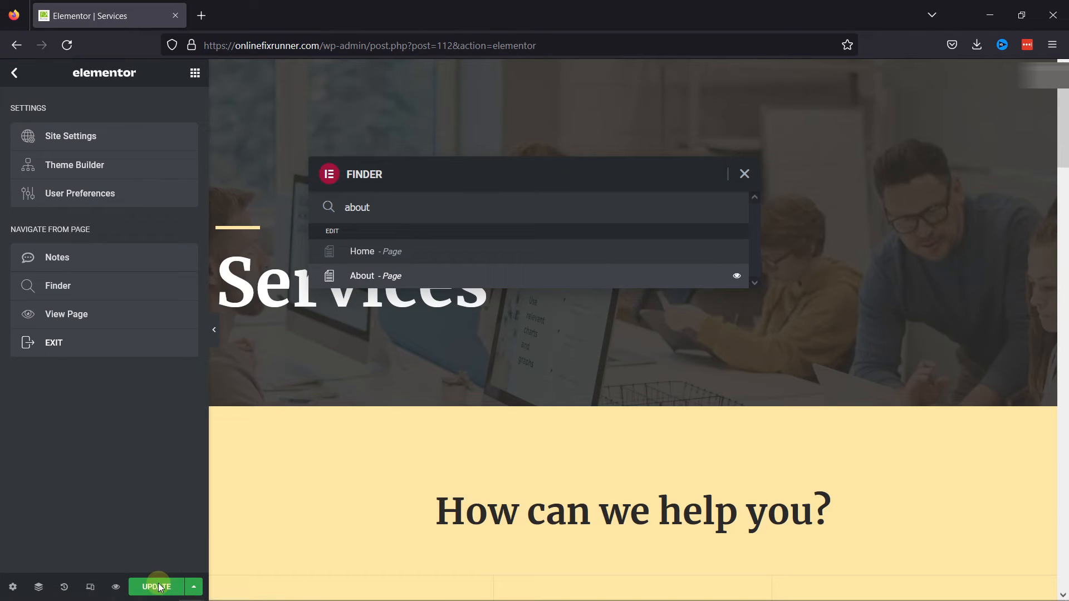
{"action": "left_click", "coordinate": [159, 588]}
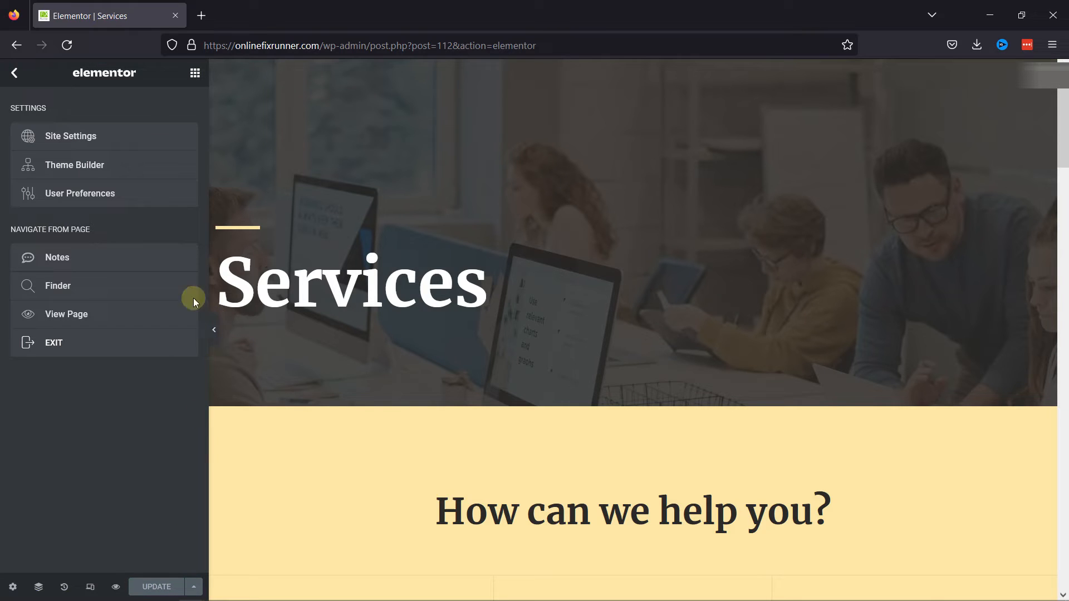
{"action": "left_click", "coordinate": [129, 287]}
{"action": "left_click", "coordinate": [410, 278]}
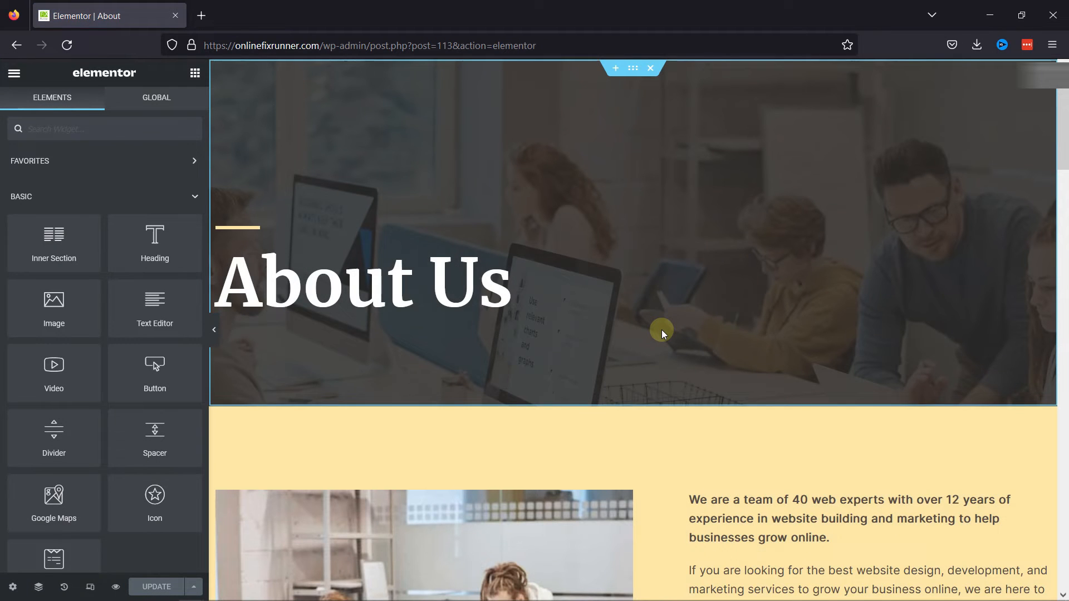
Select the photo beside the About page's company intro and open the Media Library
{"action": "scroll", "coordinate": [663, 333], "scroll_direction": "down", "scroll_amount": 15}
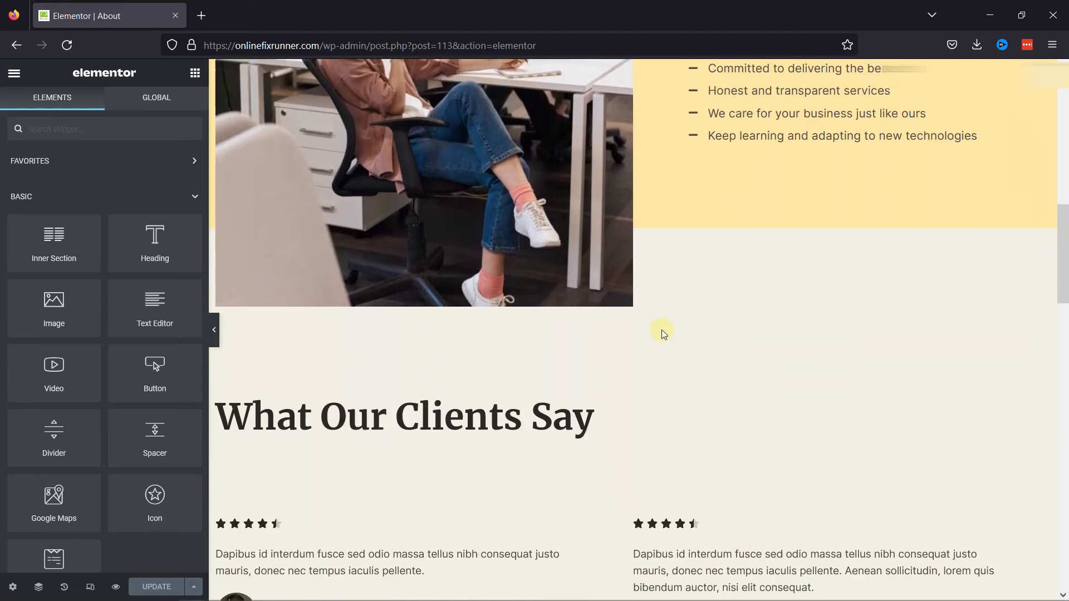
{"action": "scroll", "coordinate": [663, 334], "scroll_direction": "down", "scroll_amount": 2}
{"action": "scroll", "coordinate": [663, 334], "scroll_direction": "up", "scroll_amount": 1}
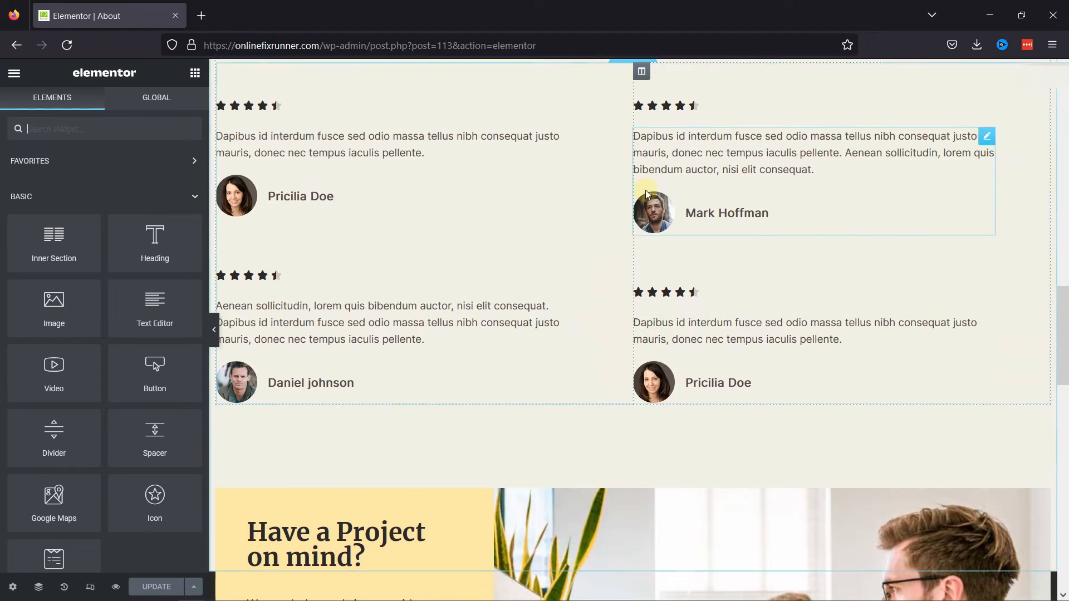
{"action": "scroll", "coordinate": [693, 364], "scroll_direction": "down", "scroll_amount": 8}
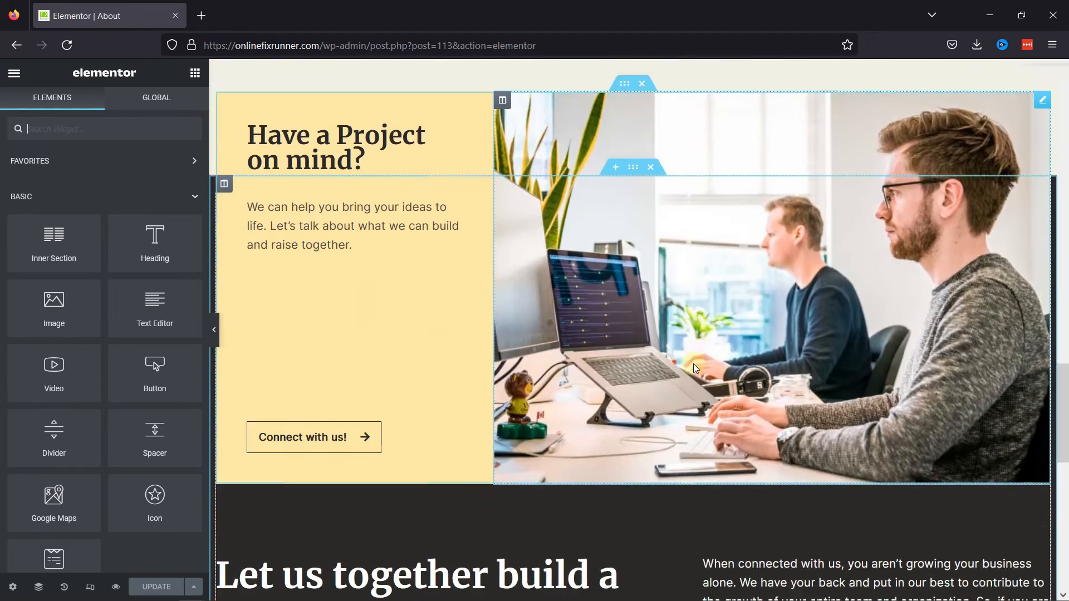
{"action": "scroll", "coordinate": [695, 368], "scroll_direction": "up", "scroll_amount": 12}
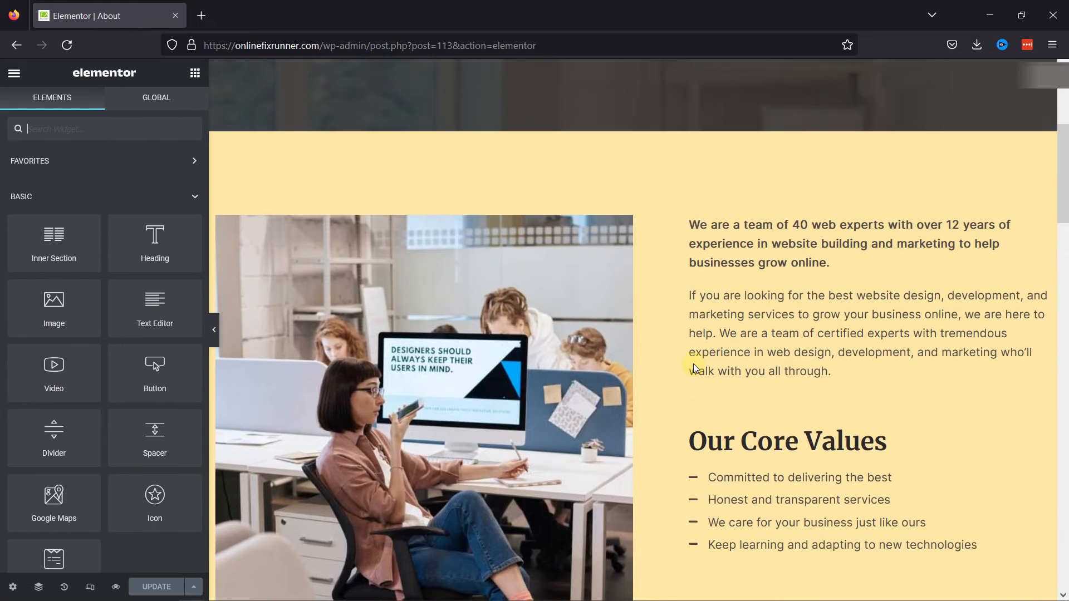
{"action": "left_click", "coordinate": [509, 356]}
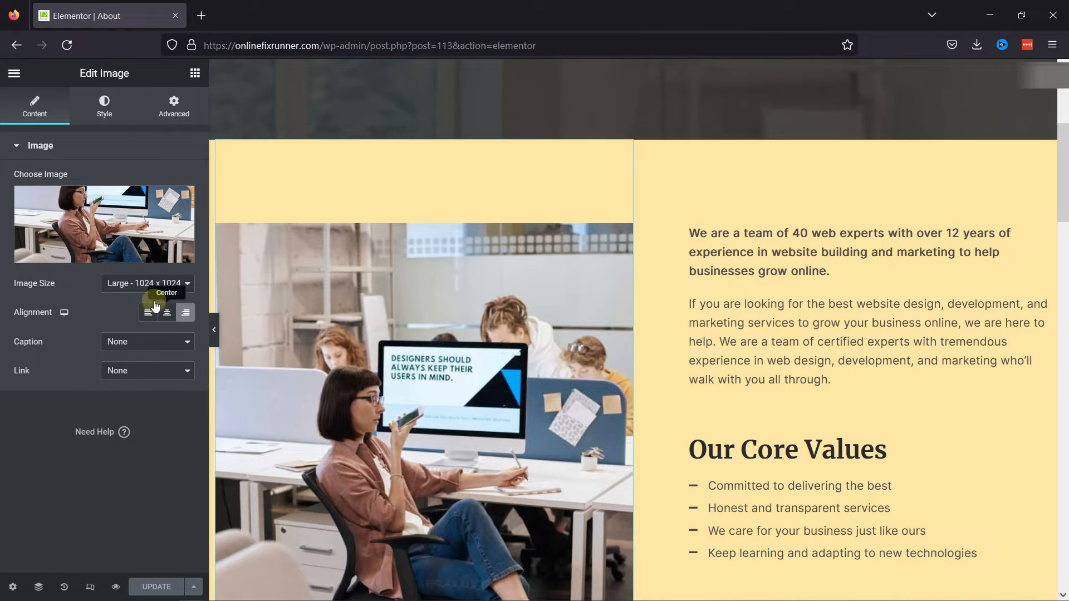
{"action": "left_click", "coordinate": [118, 215]}
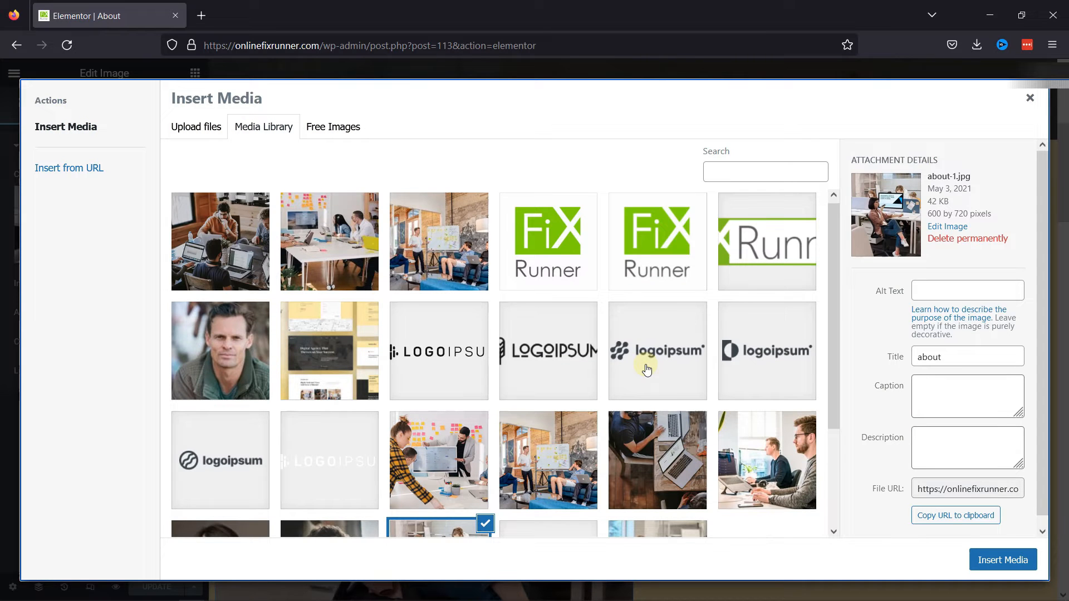
Replace it with gallery-1.jpg, the overhead laptop photo
{"action": "scroll", "coordinate": [646, 368], "scroll_direction": "down", "scroll_amount": 2}
{"action": "scroll", "coordinate": [646, 369], "scroll_direction": "down", "scroll_amount": 1}
{"action": "left_click", "coordinate": [646, 367]}
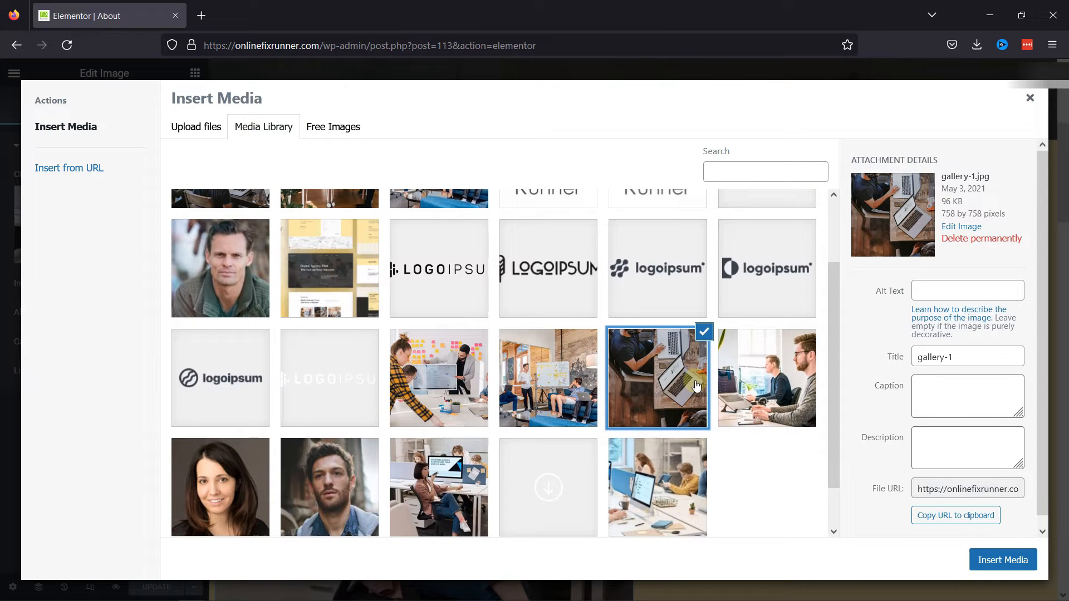
{"action": "scroll", "coordinate": [582, 375], "scroll_direction": "up", "scroll_amount": 3}
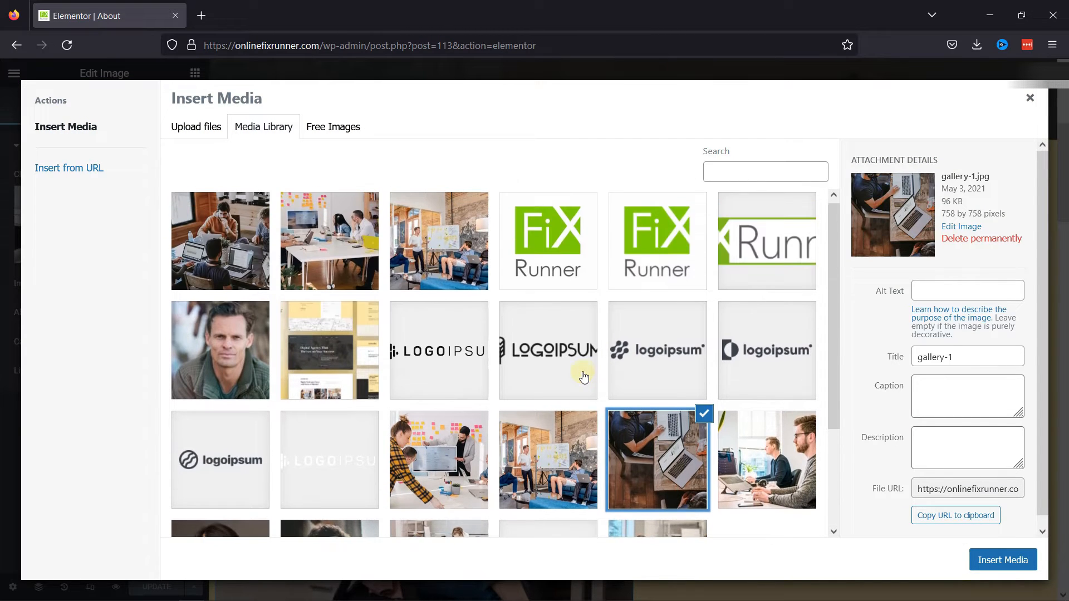
{"action": "scroll", "coordinate": [601, 378], "scroll_direction": "down", "scroll_amount": 1}
{"action": "left_click", "coordinate": [1025, 565]}
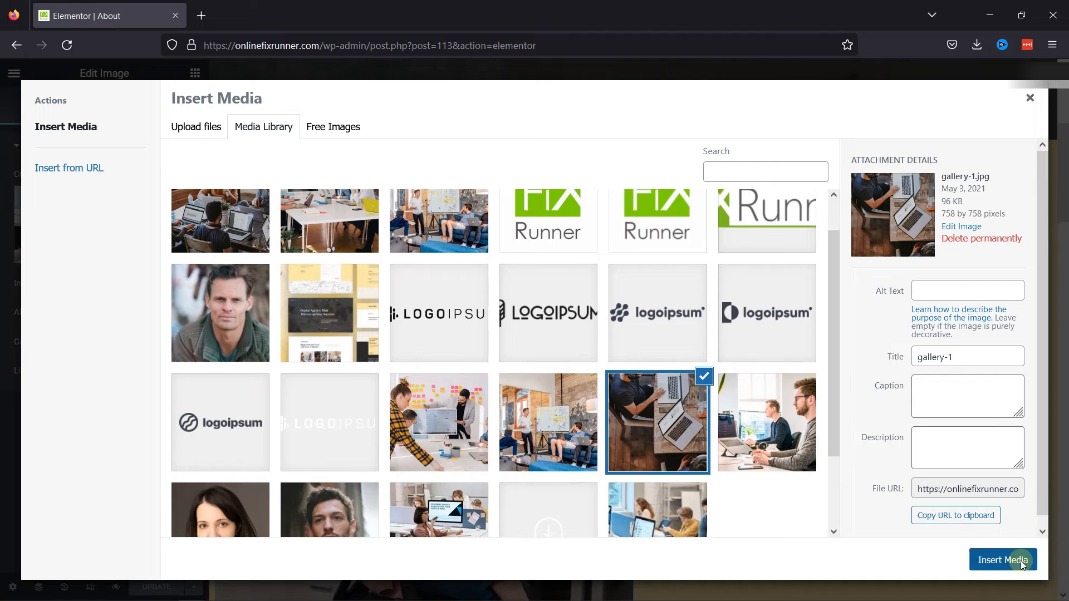
{"action": "scroll", "coordinate": [569, 377], "scroll_direction": "down", "scroll_amount": 1}
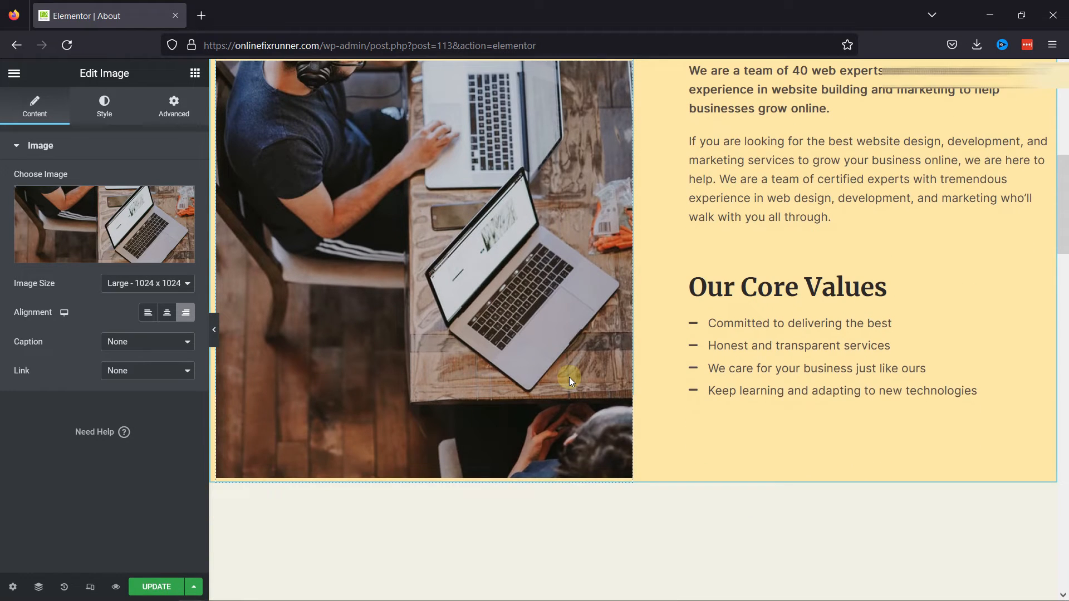
{"action": "scroll", "coordinate": [569, 376], "scroll_direction": "up", "scroll_amount": 3}
{"action": "scroll", "coordinate": [569, 377], "scroll_direction": "up", "scroll_amount": 5}
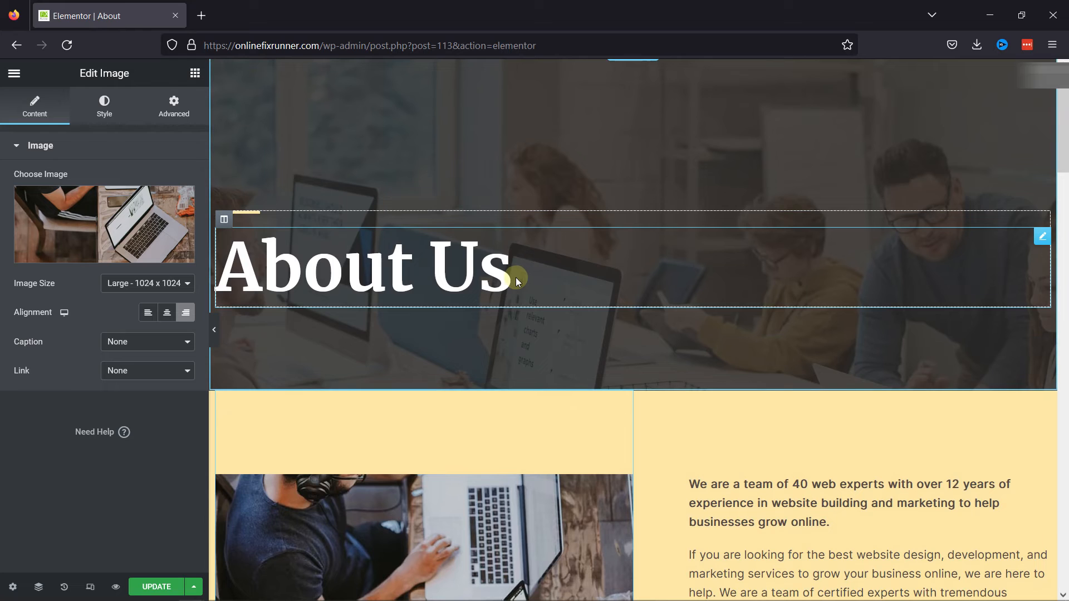
Prefix the About Us heading with 'Learn More' so it reads 'Learn More About Us'
{"action": "left_click", "coordinate": [389, 279]}
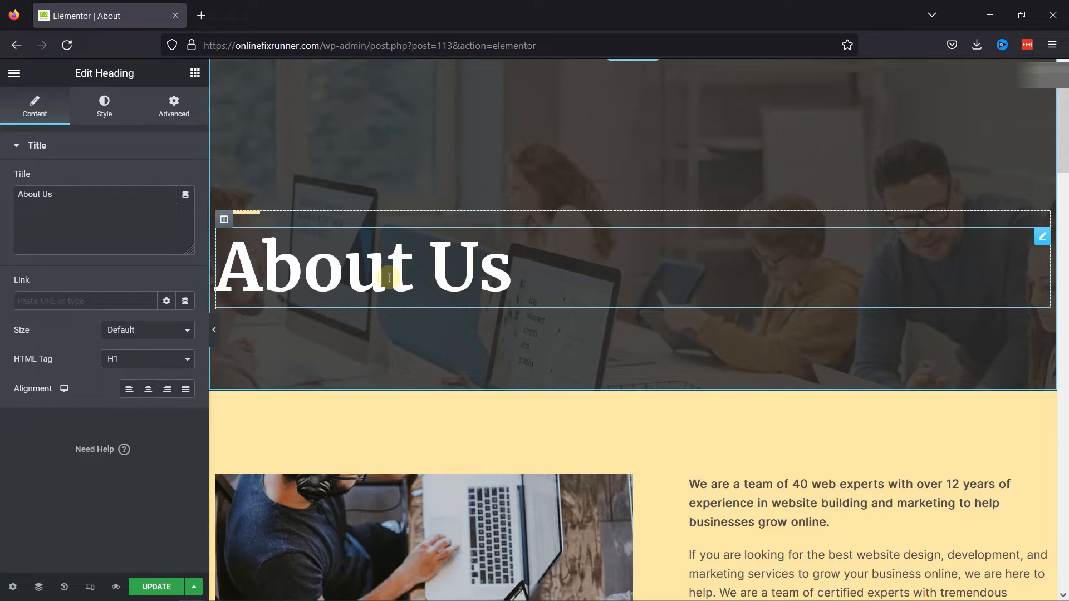
{"action": "type", "text": "Learn"}
{"action": "key", "text": "BackSpace"}
{"action": "type", "text": "More"}
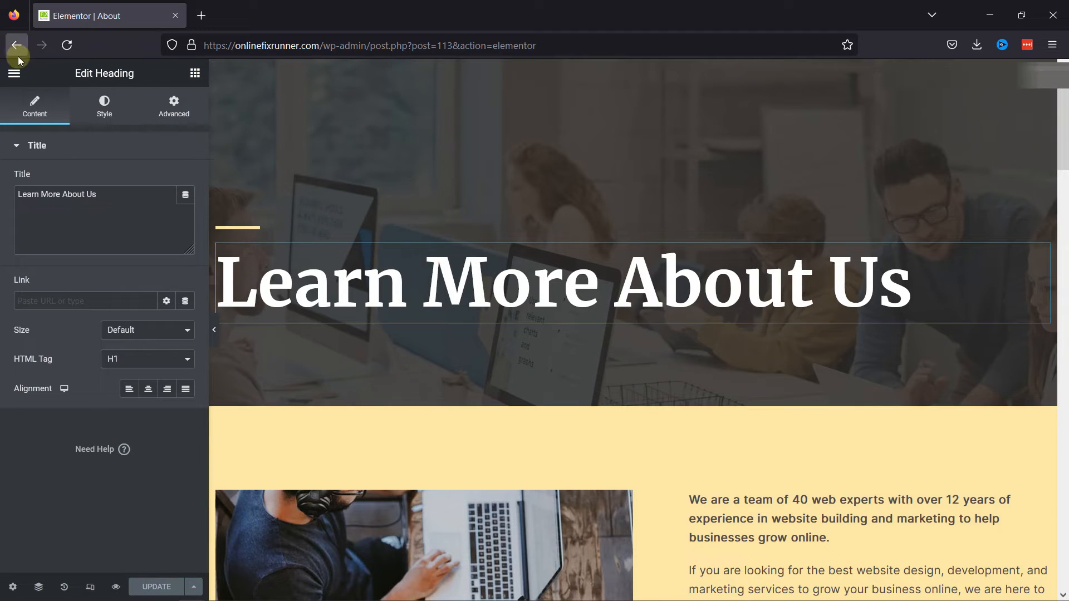
Search the Finder for 'contact' and open the Contact page in Elementor
{"action": "left_click", "coordinate": [13, 73]}
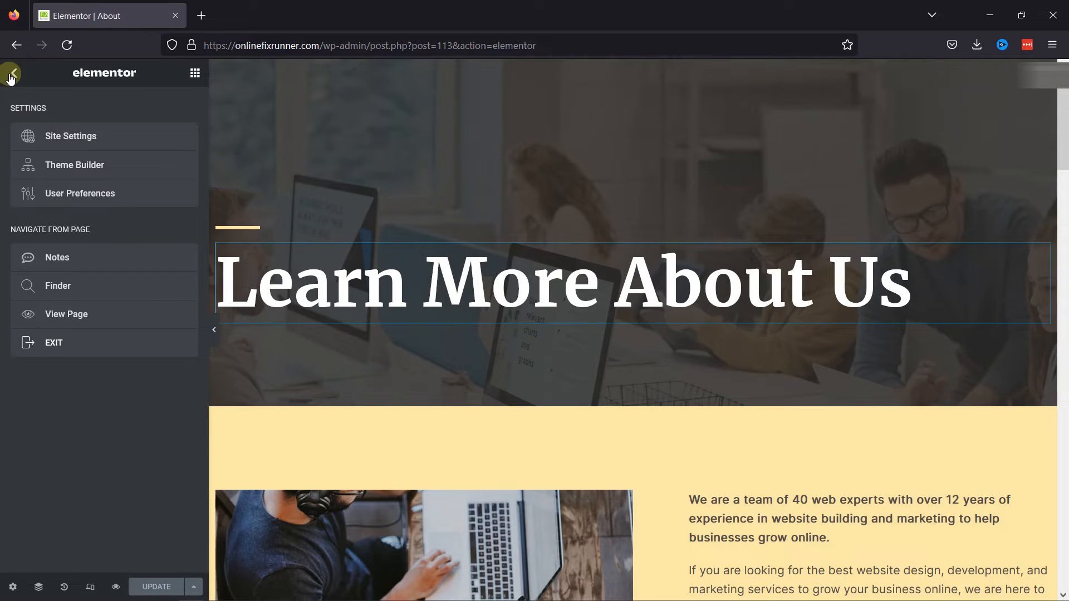
{"action": "left_click", "coordinate": [63, 287]}
{"action": "type", "text": "contact"}
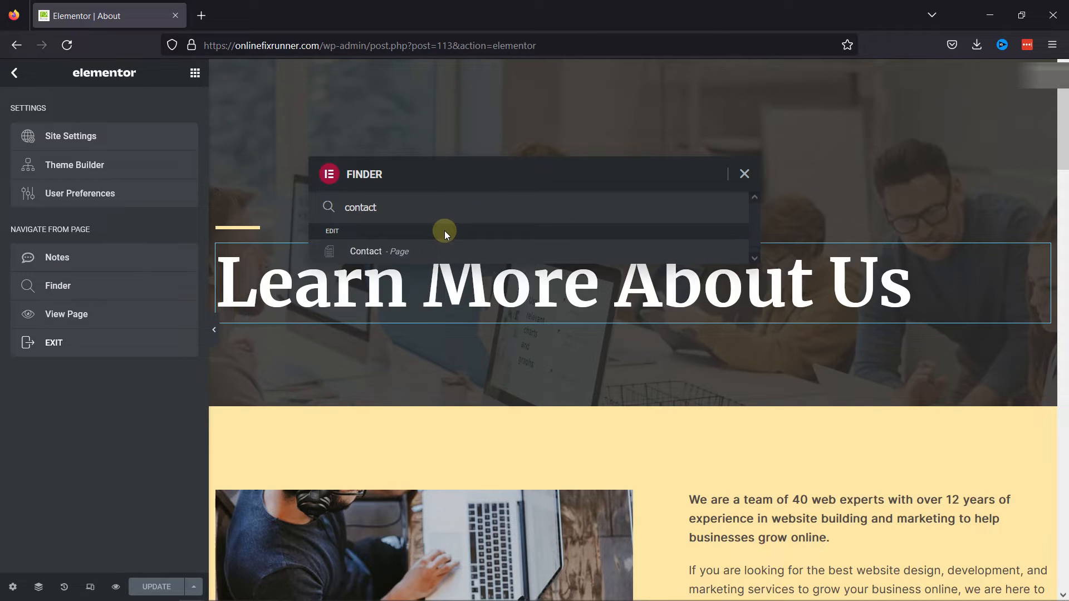
{"action": "left_click", "coordinate": [427, 249]}
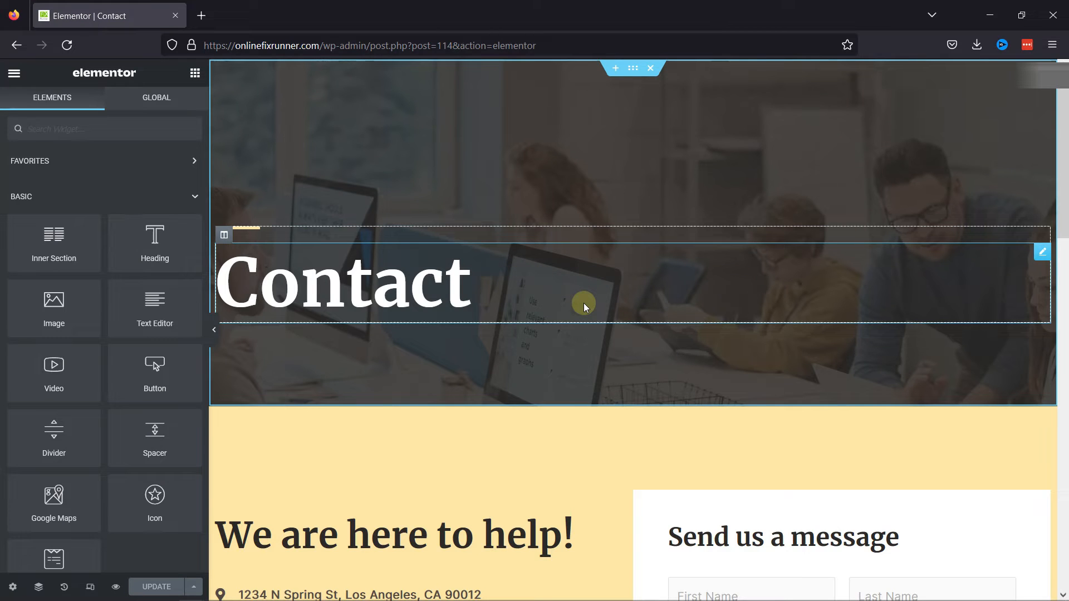
Append ' Us' to the hero heading so it reads 'Contact Us'
{"action": "left_click", "coordinate": [584, 306]}
{"action": "left_click", "coordinate": [114, 221]}
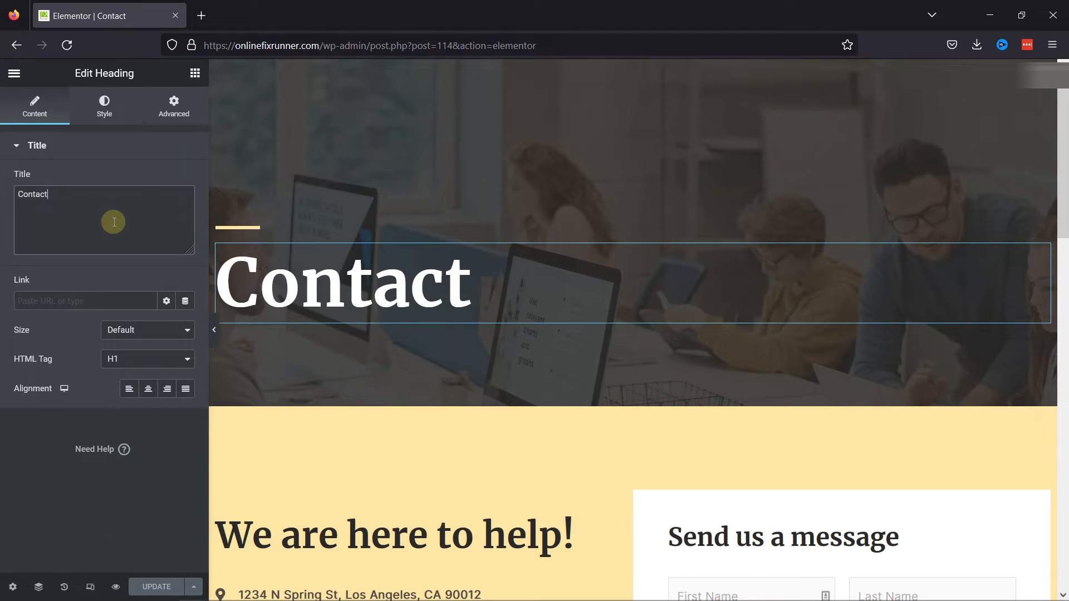
{"action": "type", "text": "Us"}
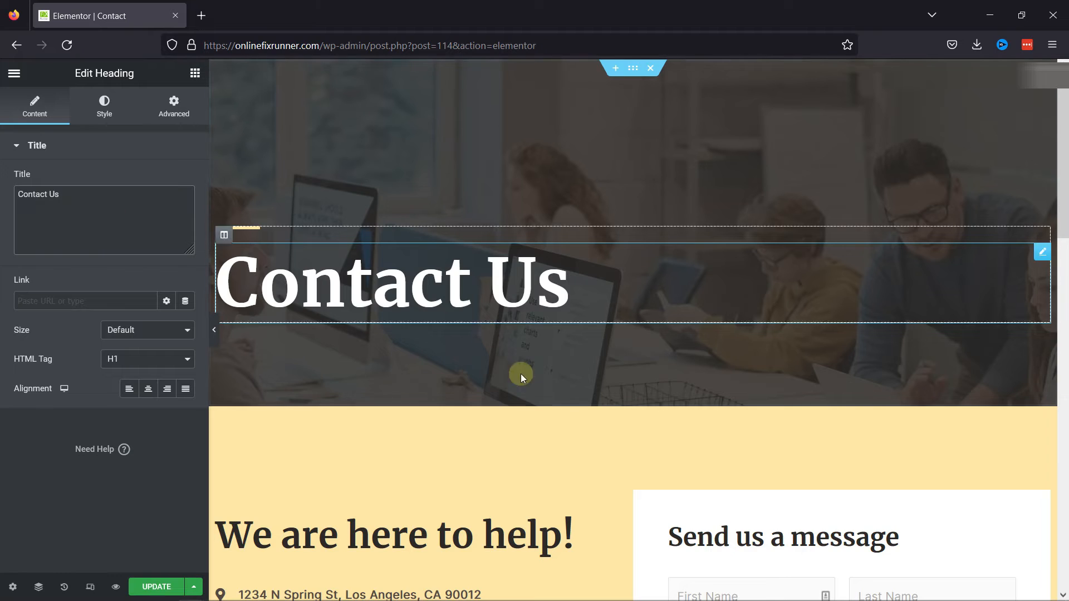
{"action": "scroll", "coordinate": [533, 399], "scroll_direction": "down", "scroll_amount": 5}
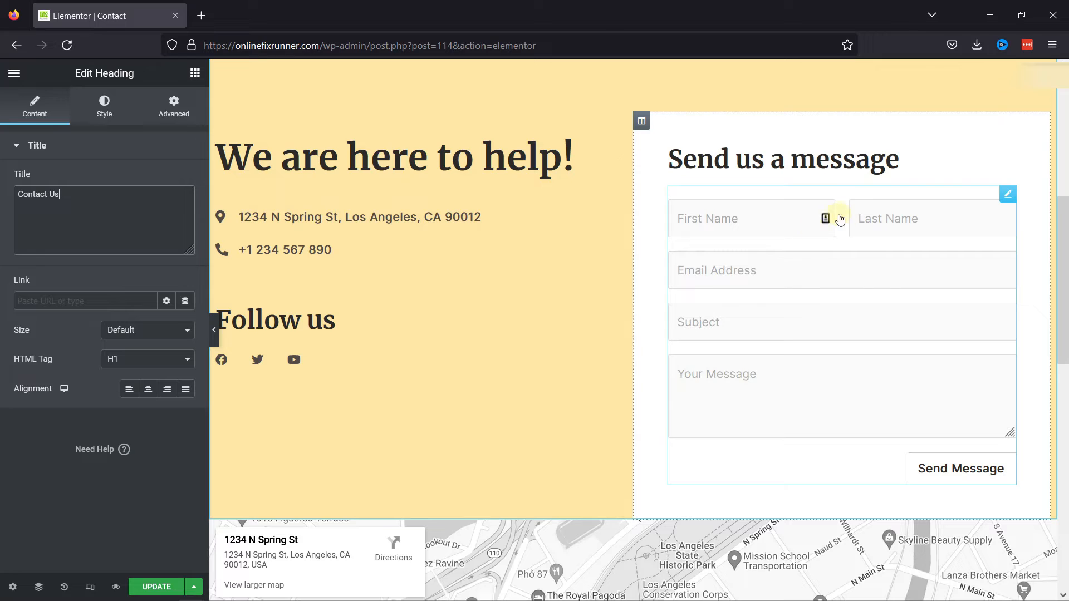
{"action": "left_click", "coordinate": [785, 297]}
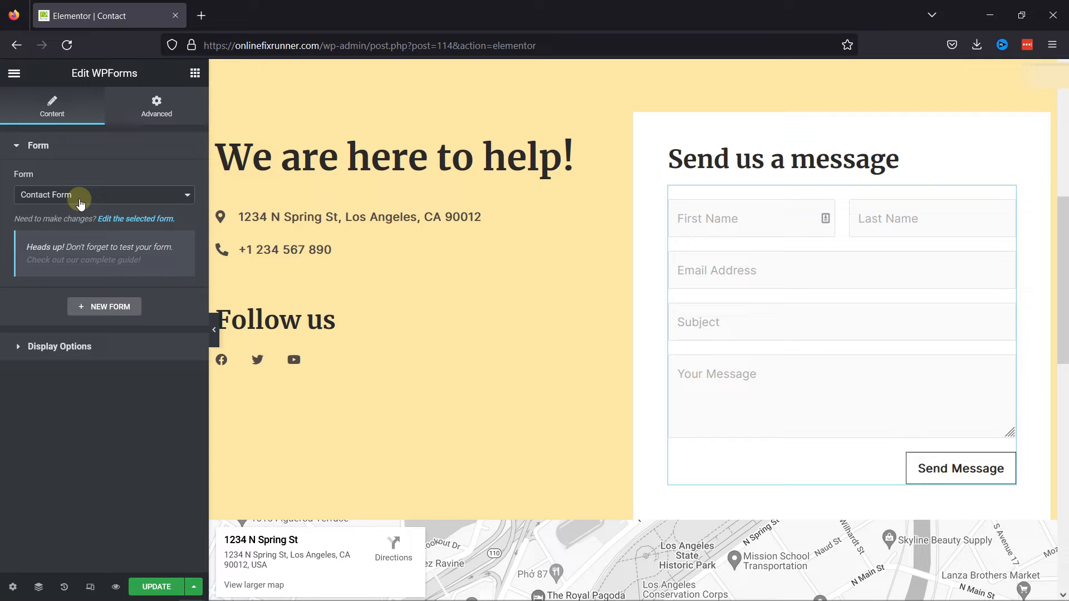
Keep Contact Form as the widget's form and launch a new WPForms form
{"action": "left_click", "coordinate": [43, 196]}
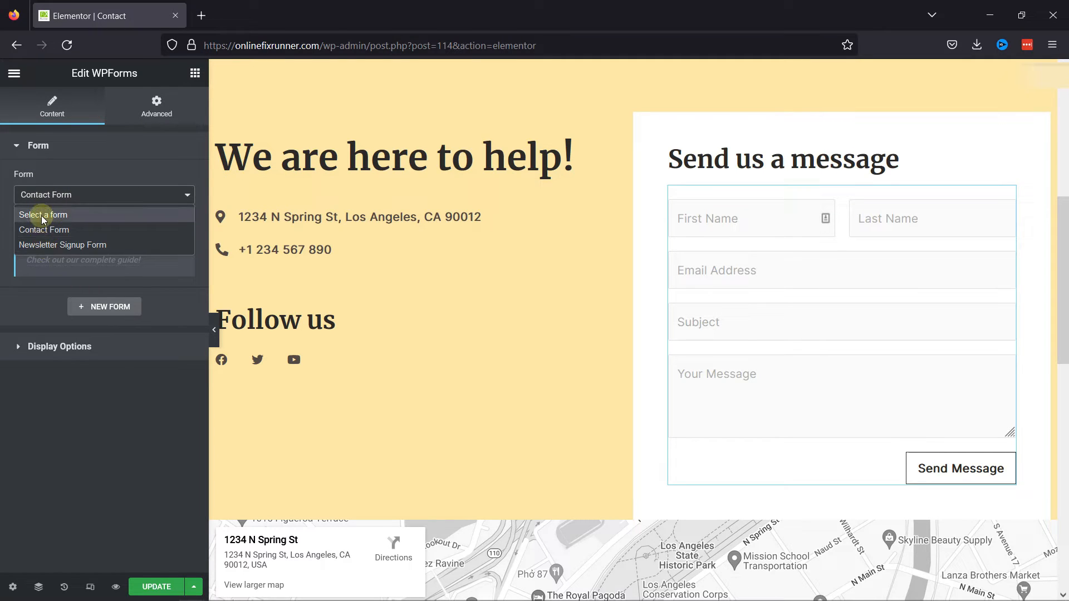
{"action": "left_click", "coordinate": [151, 154]}
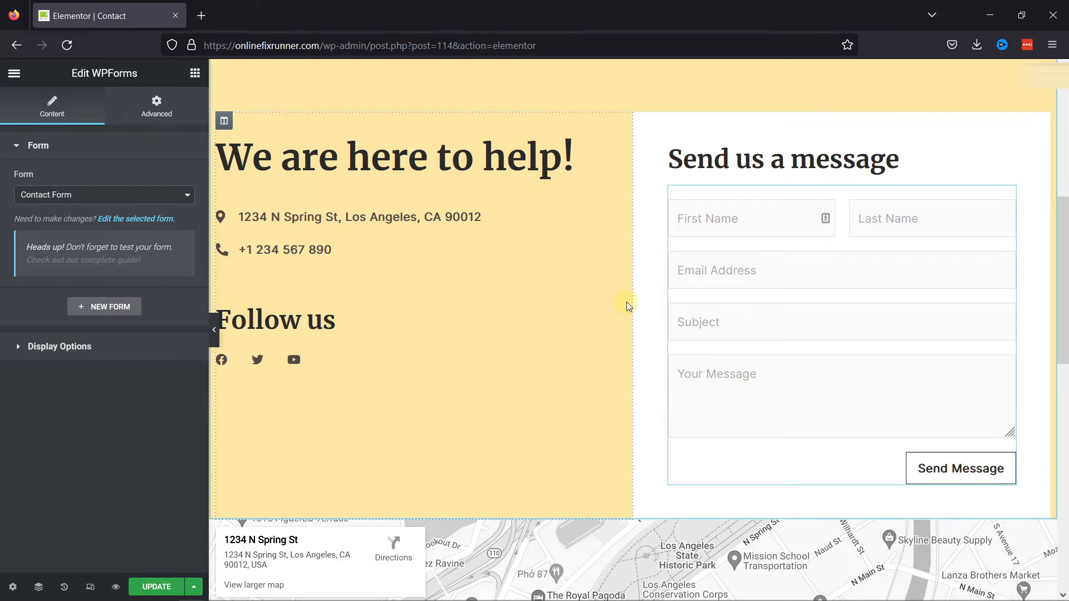
{"action": "left_click", "coordinate": [127, 316]}
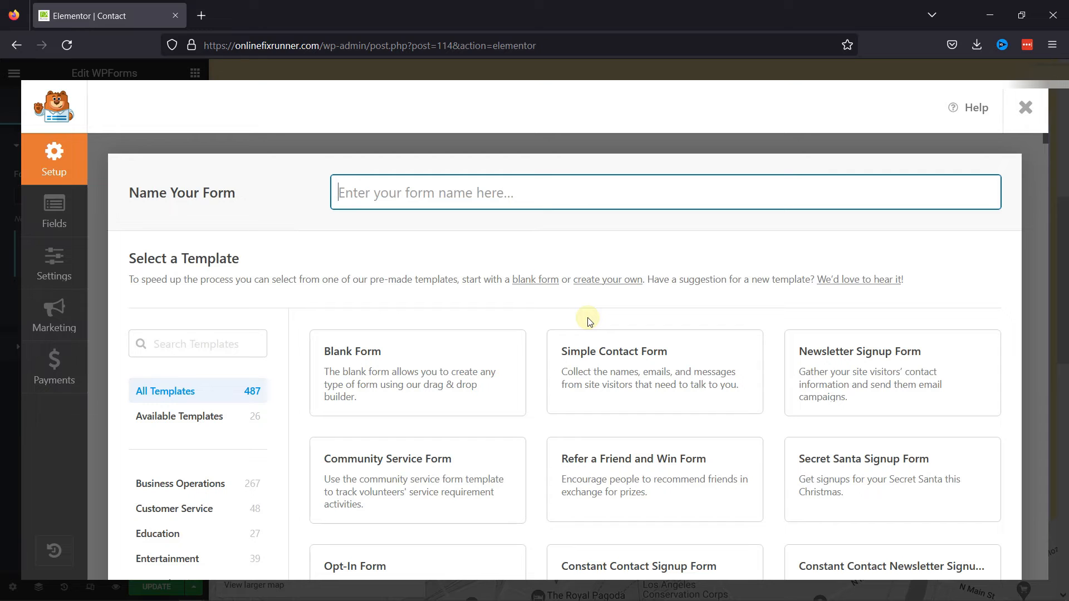
{"action": "mouse_move", "coordinate": [557, 384]}
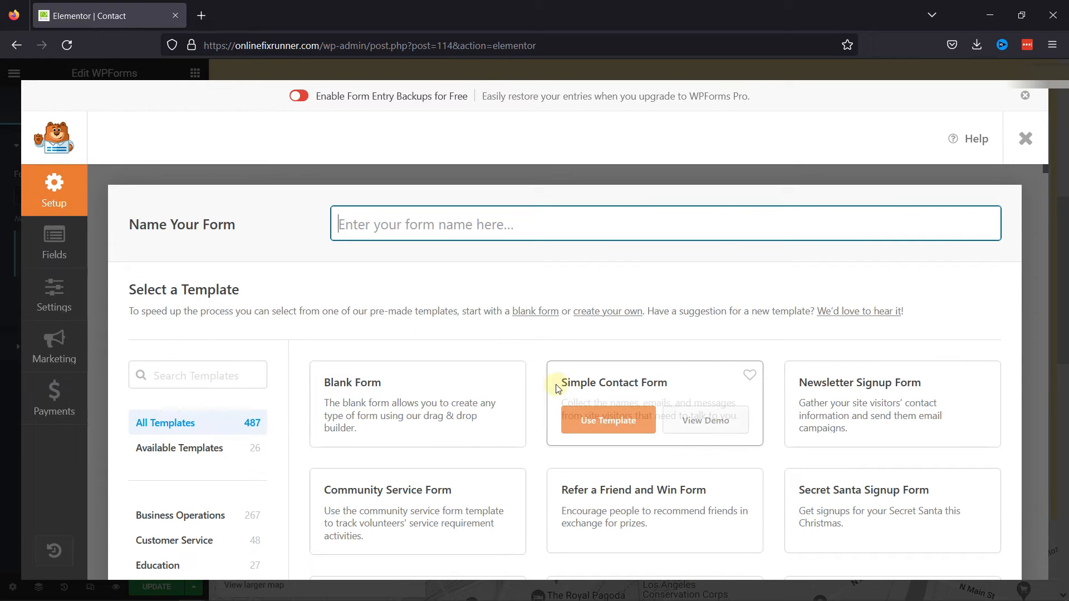
Base the new form on the Simple Contact Form template
{"action": "left_click", "coordinate": [600, 423]}
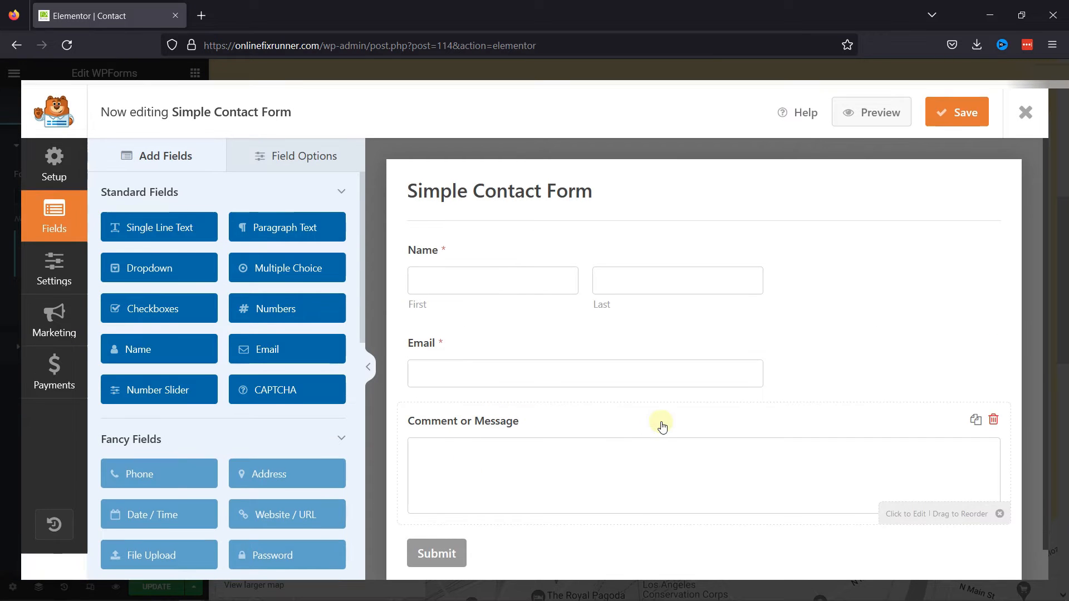
{"action": "scroll", "coordinate": [535, 404], "scroll_direction": "down", "scroll_amount": 1}
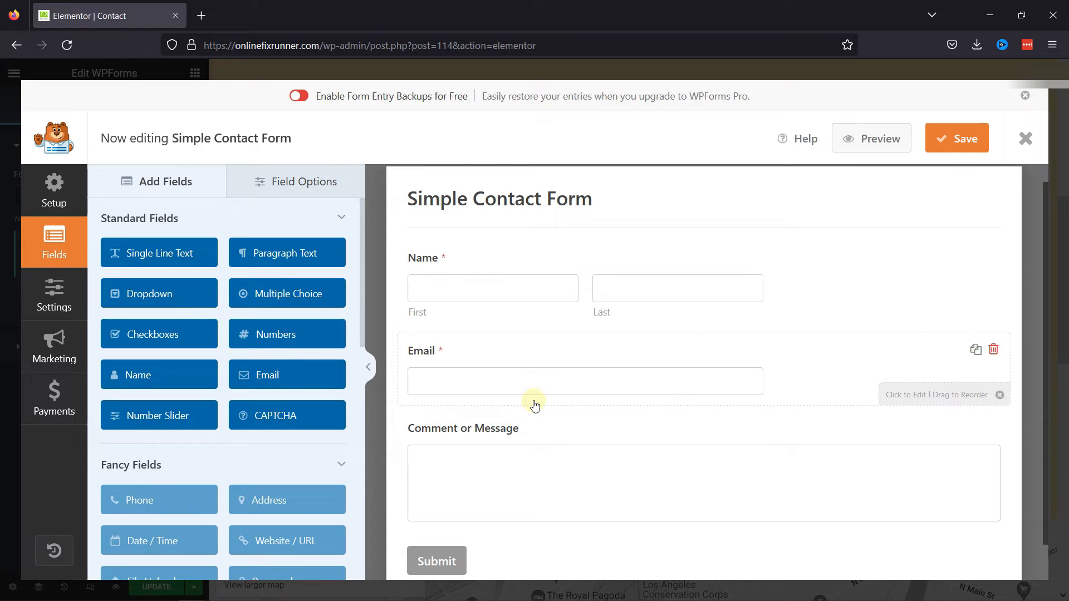
{"action": "scroll", "coordinate": [534, 403], "scroll_direction": "down", "scroll_amount": 1}
{"action": "scroll", "coordinate": [533, 404], "scroll_direction": "up", "scroll_amount": 1}
Relabel the Comment or Message field as 'Feedback'
{"action": "left_click", "coordinate": [471, 427]}
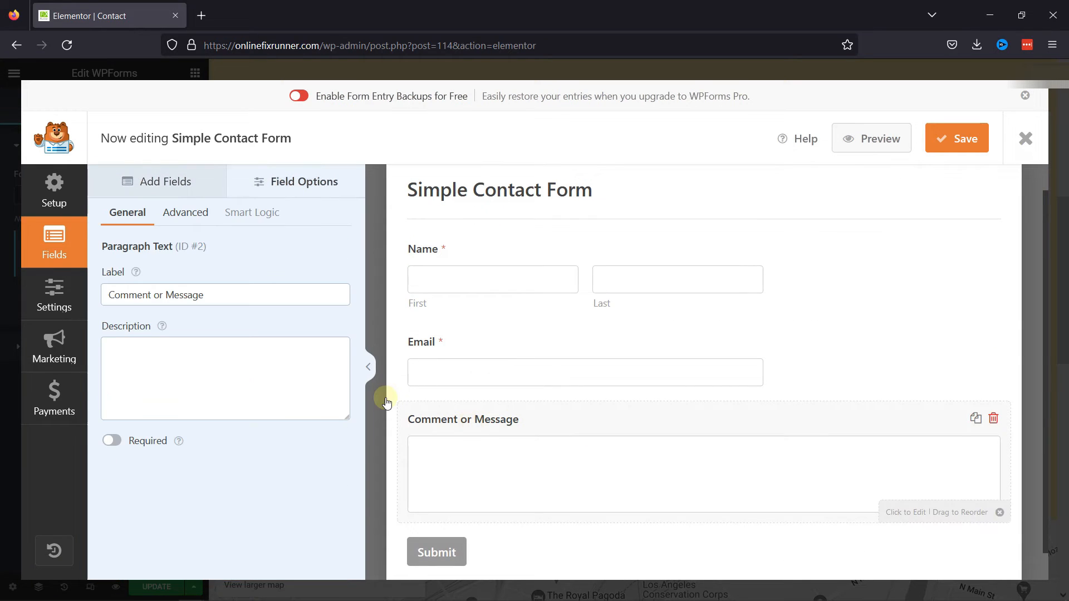
{"action": "left_click_drag", "start_coordinate": [218, 294], "coordinate": [89, 290]}
{"action": "type", "text": "Feedbakc"}
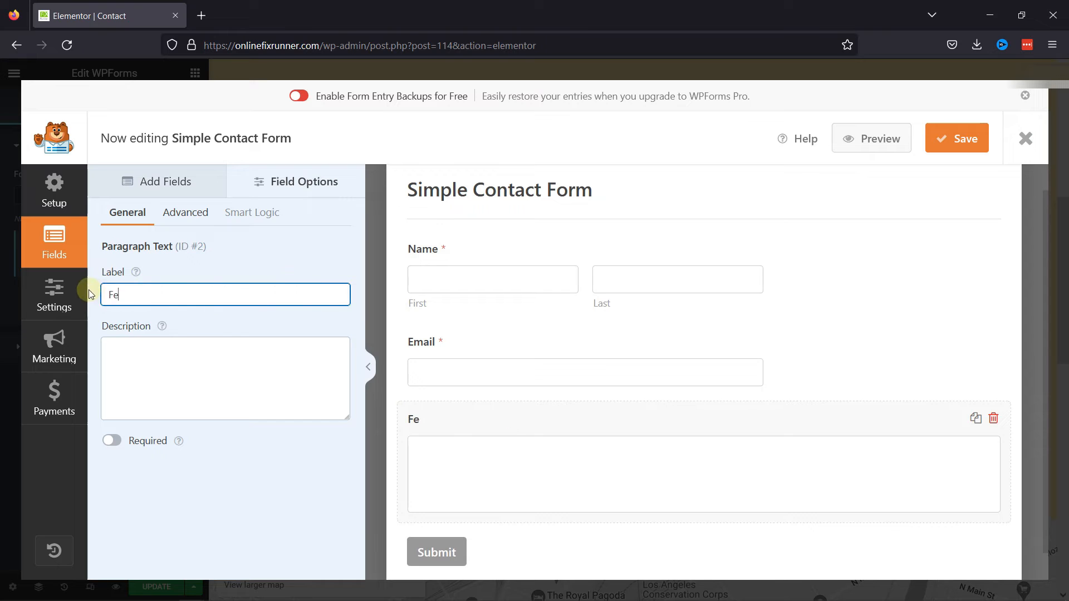
{"action": "key", "text": "BackSpace"}
{"action": "key", "text": "BackSpace"}
{"action": "type", "text": "ck"}
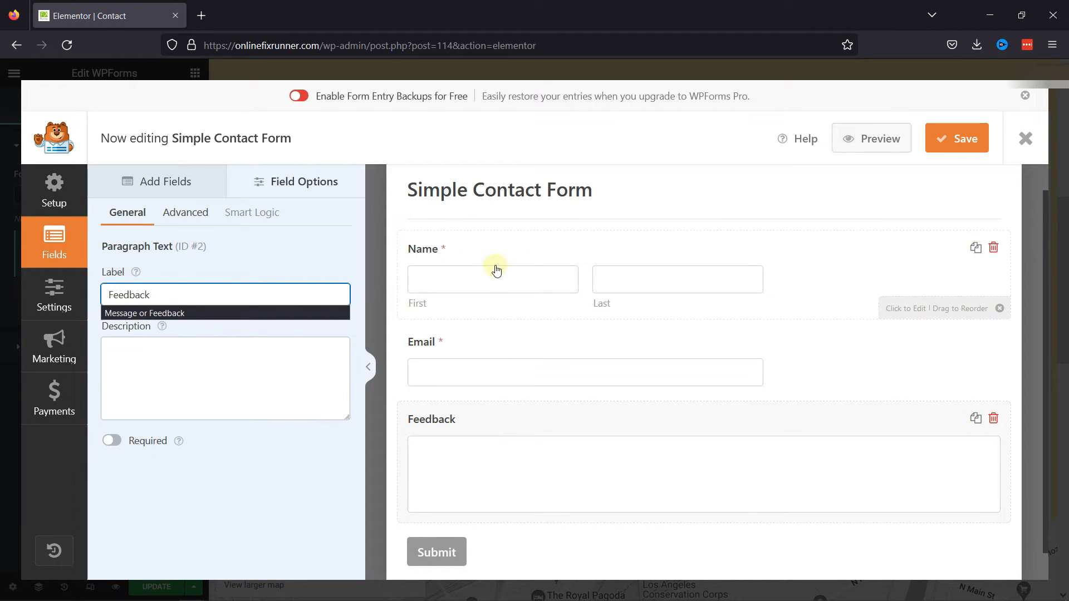
Check the Name field, return to the field list, and save the form
{"action": "left_click", "coordinate": [568, 269]}
{"action": "left_click", "coordinate": [295, 395]}
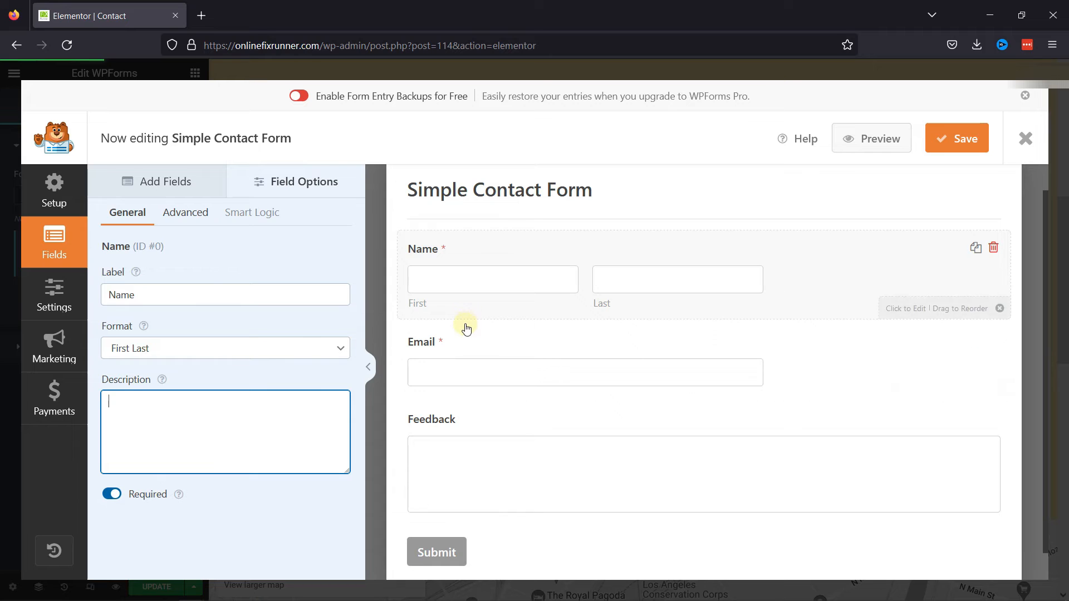
{"action": "scroll", "coordinate": [530, 418], "scroll_direction": "down", "scroll_amount": 1}
{"action": "scroll", "coordinate": [530, 417], "scroll_direction": "up", "scroll_amount": 2}
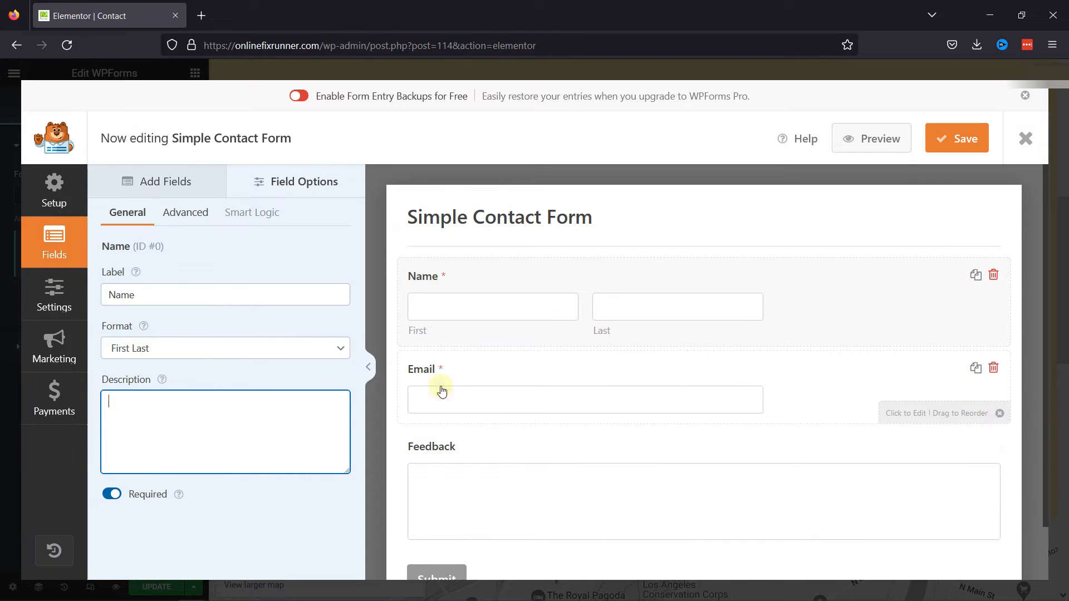
{"action": "left_click", "coordinate": [182, 186]}
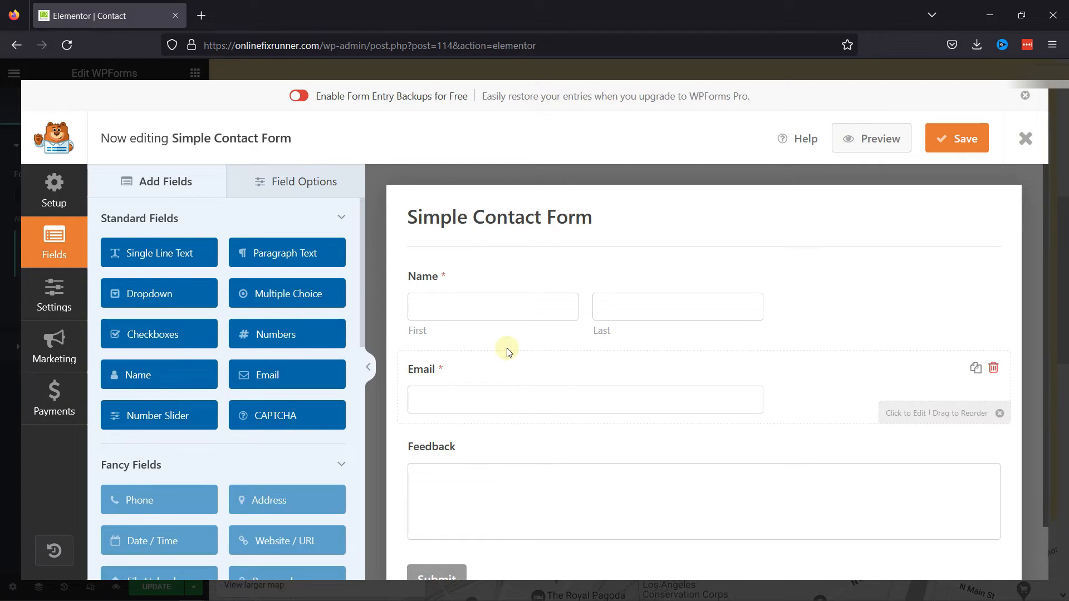
{"action": "left_click", "coordinate": [949, 143]}
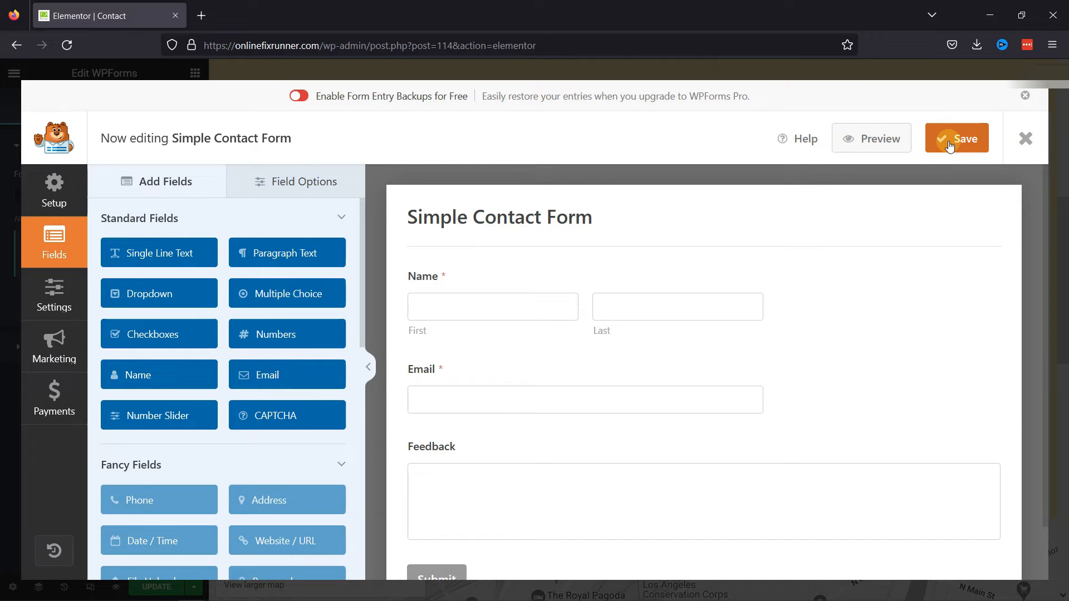
Close the form builder and set the widget's form back to Contact Form
{"action": "left_click", "coordinate": [1023, 139]}
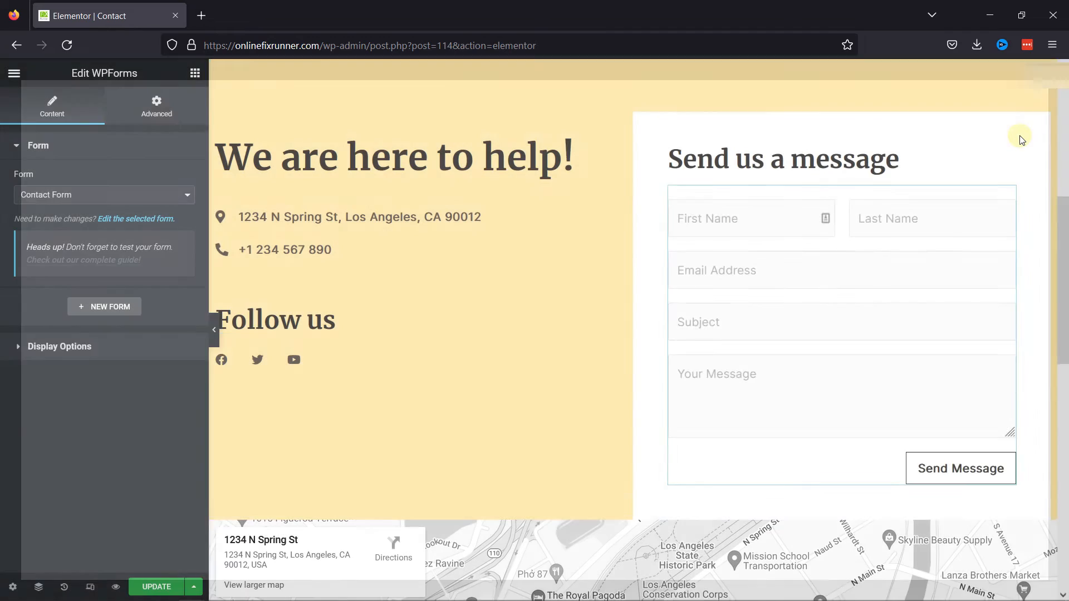
{"action": "left_click", "coordinate": [156, 202]}
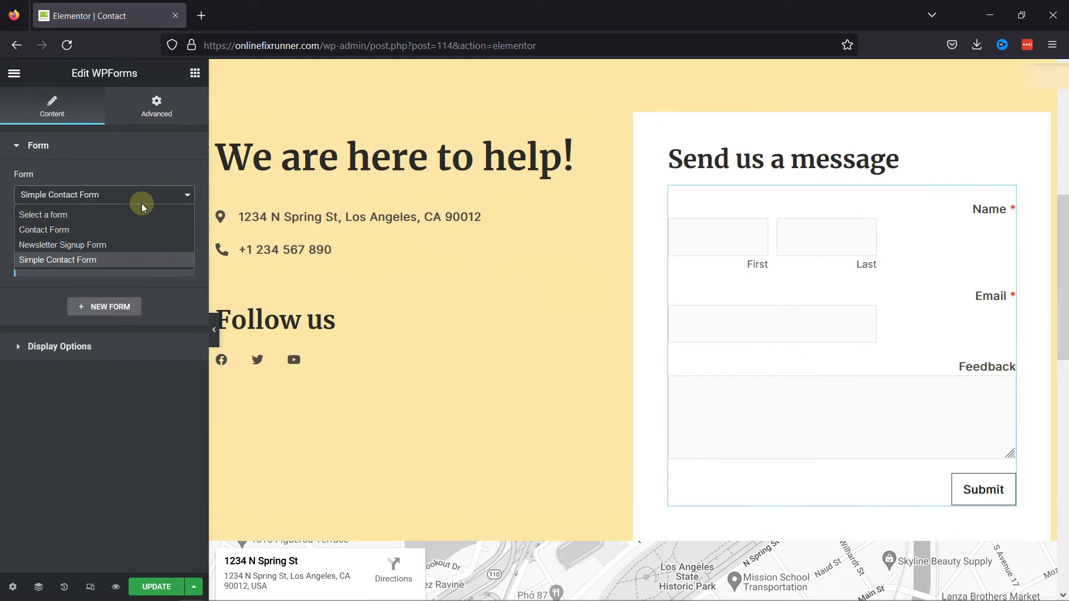
{"action": "left_click", "coordinate": [82, 228]}
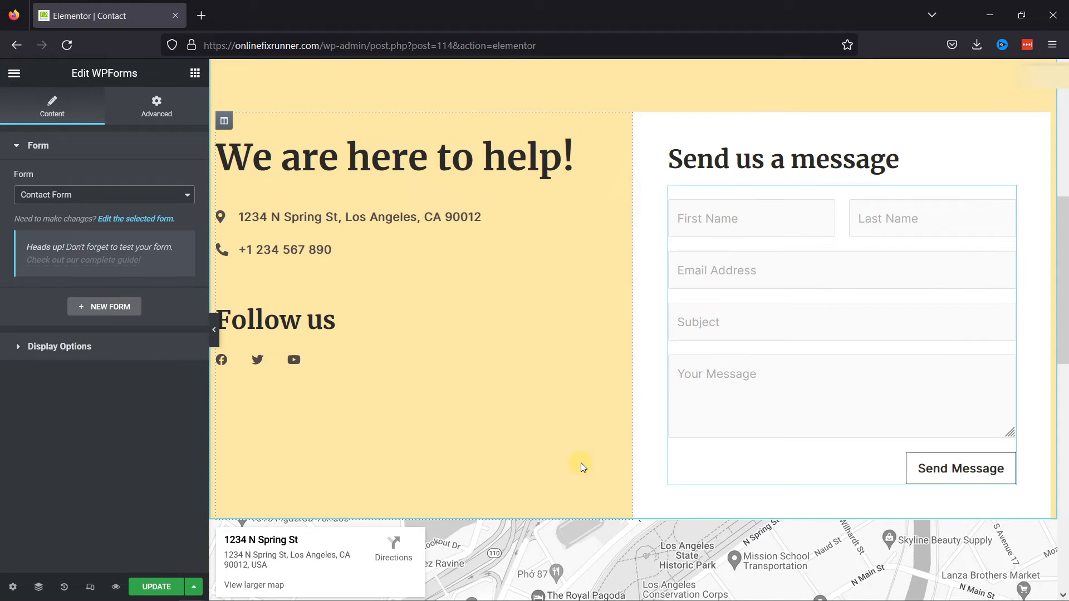
Scroll to the Google map and open its widget settings
{"action": "scroll", "coordinate": [581, 463], "scroll_direction": "down", "scroll_amount": 8}
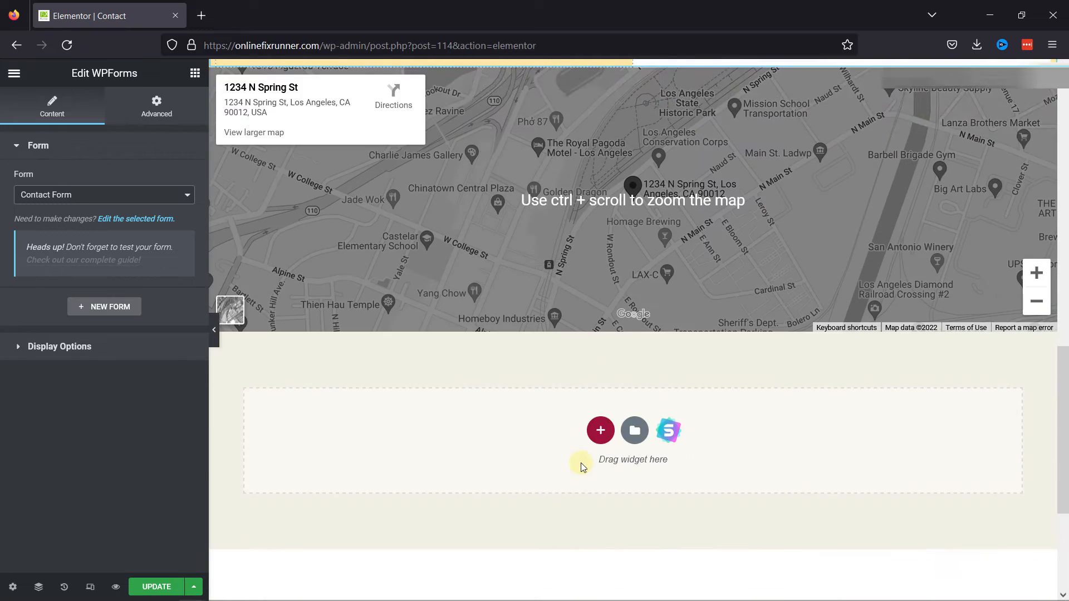
{"action": "scroll", "coordinate": [581, 463], "scroll_direction": "up", "scroll_amount": 2}
{"action": "scroll", "coordinate": [580, 462], "scroll_direction": "up", "scroll_amount": 1}
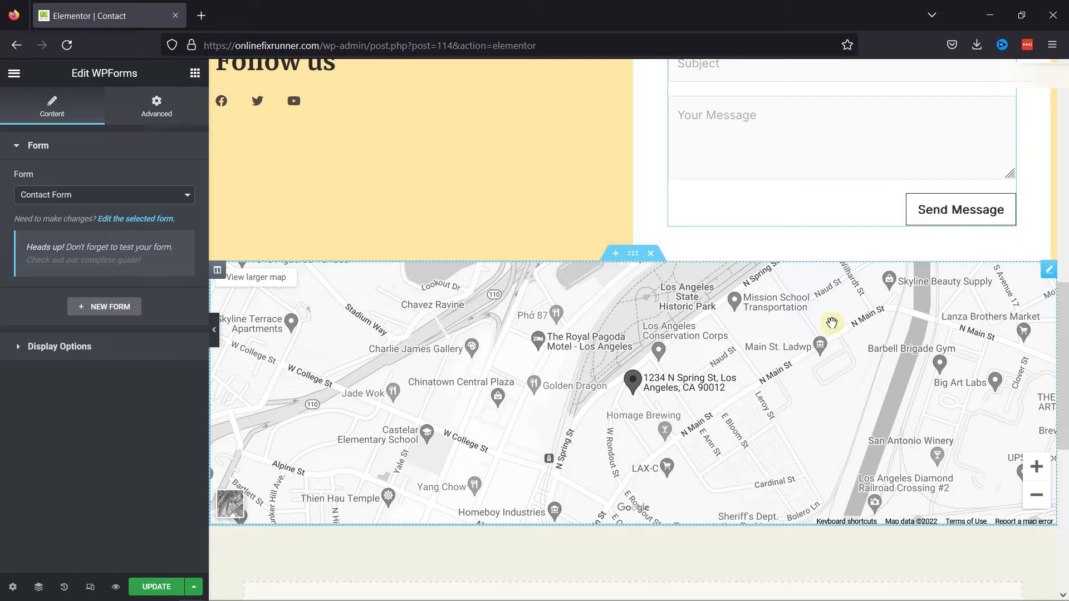
{"action": "left_click", "coordinate": [1050, 270]}
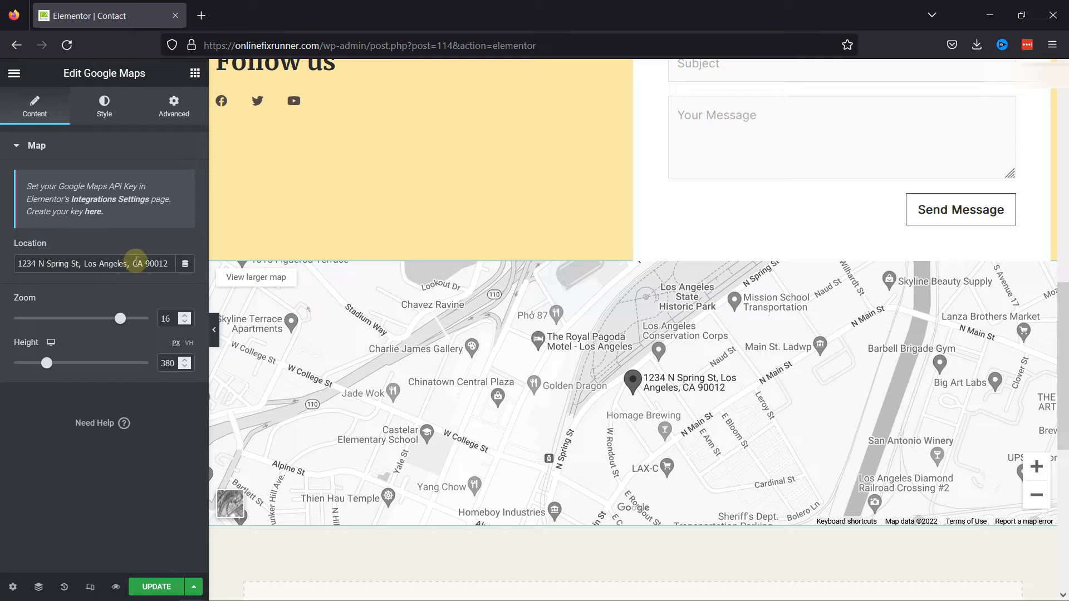
Set the map location to 'Time square new york' and its zoom to 15
{"action": "triple_click", "coordinate": [166, 264]}
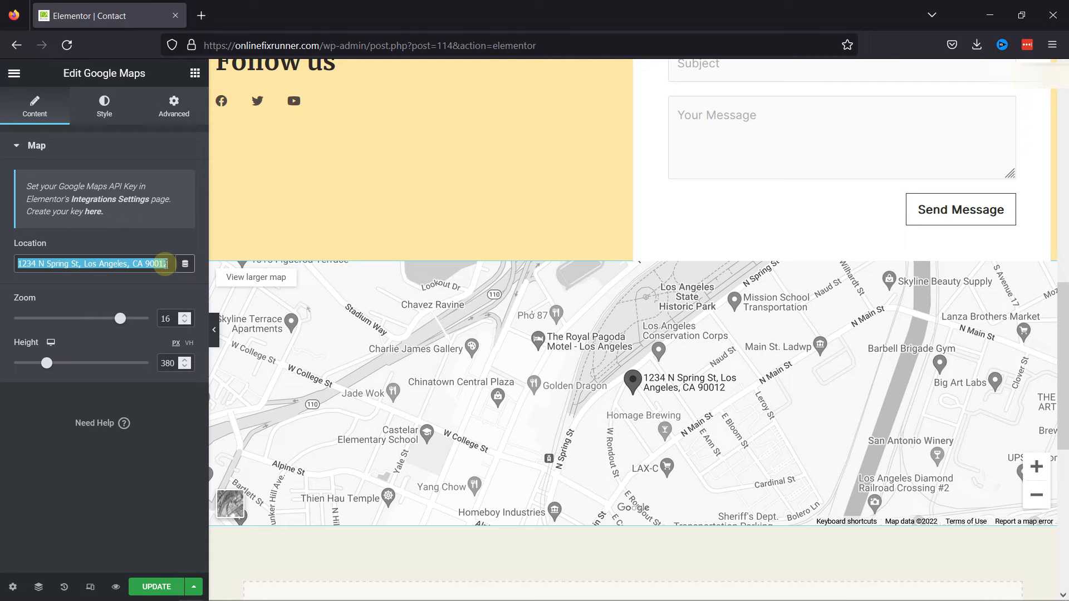
{"action": "type", "text": "Time squar"}
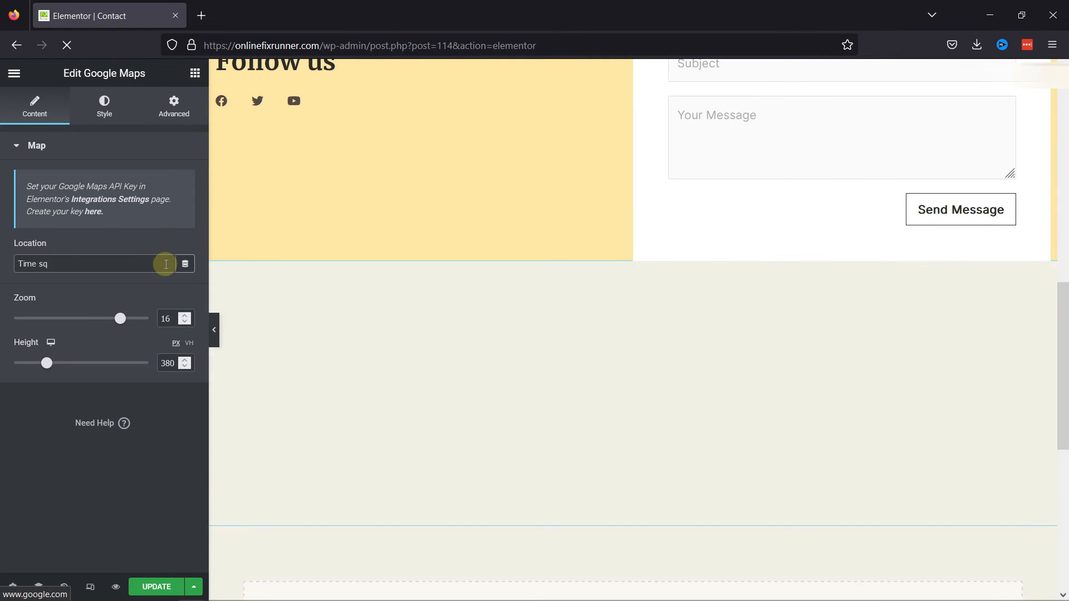
{"action": "type", "text": "e new york"}
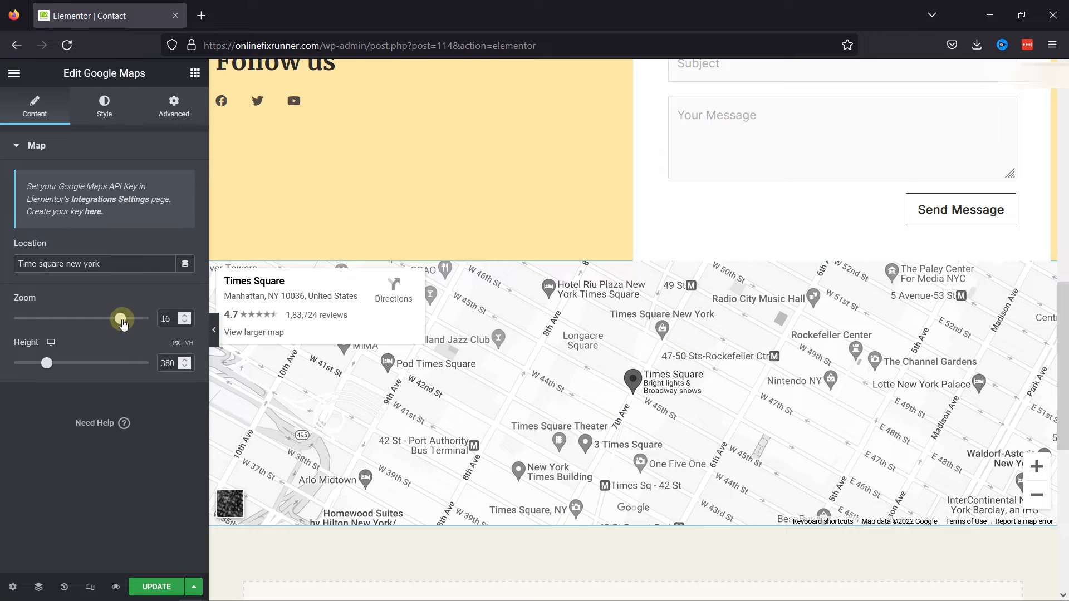
{"action": "left_click_drag", "start_coordinate": [124, 325], "coordinate": [113, 324]}
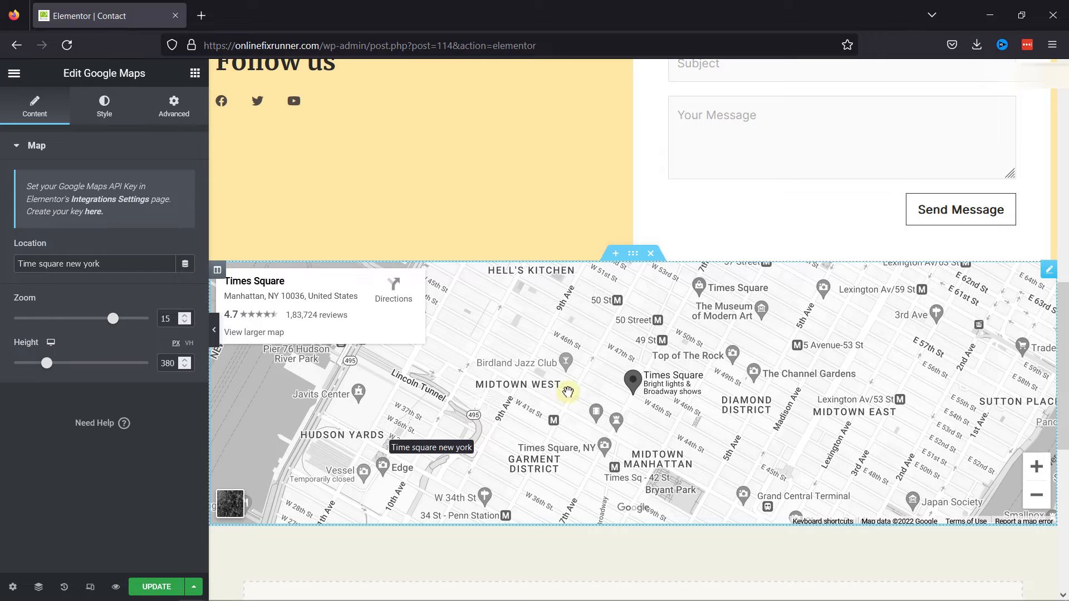
{"action": "scroll", "coordinate": [611, 373], "scroll_direction": "up", "scroll_amount": 10}
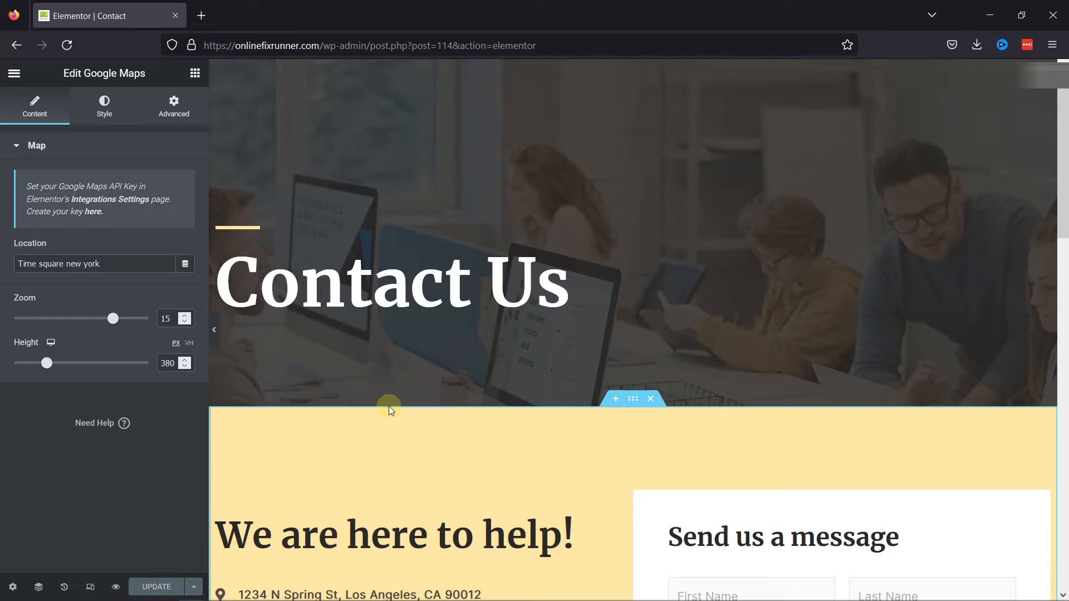
{"action": "left_click", "coordinate": [14, 73]}
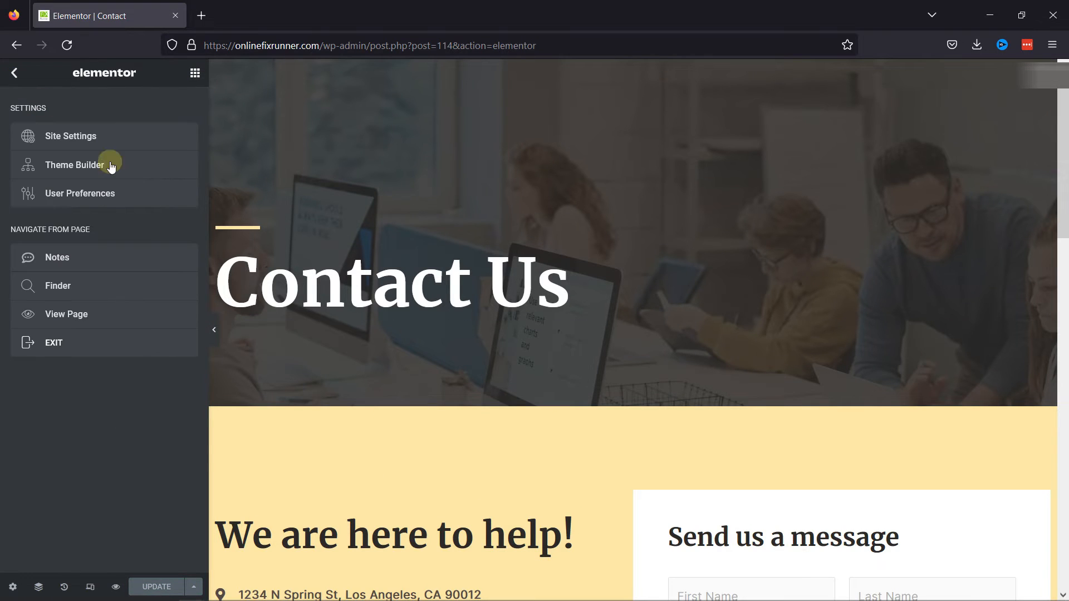
View the live Contact page and scroll through it
{"action": "left_click", "coordinate": [85, 316]}
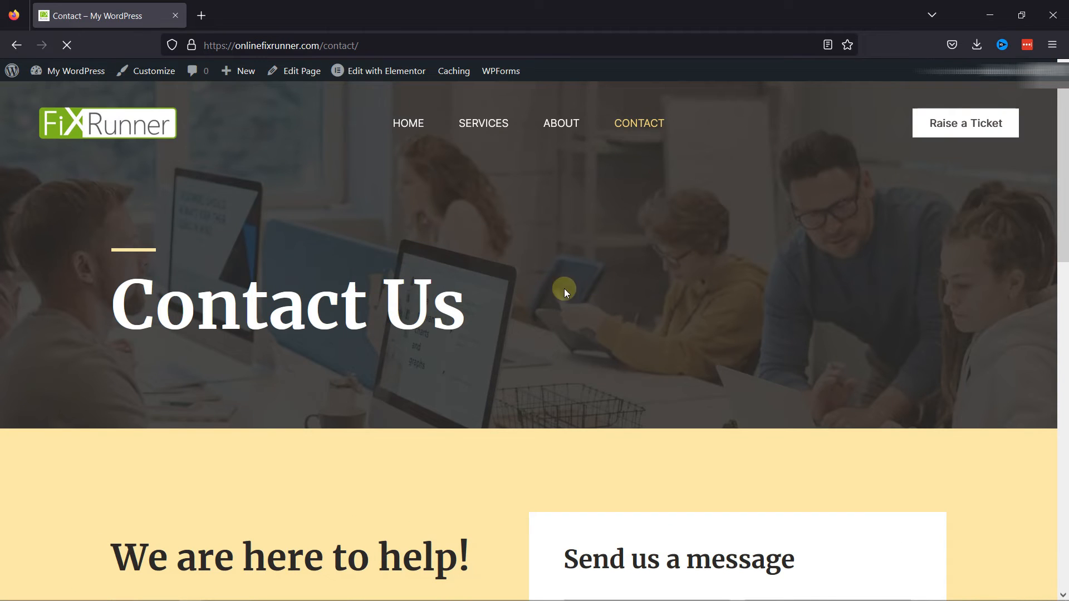
{"action": "scroll", "coordinate": [619, 303], "scroll_direction": "down", "scroll_amount": 10}
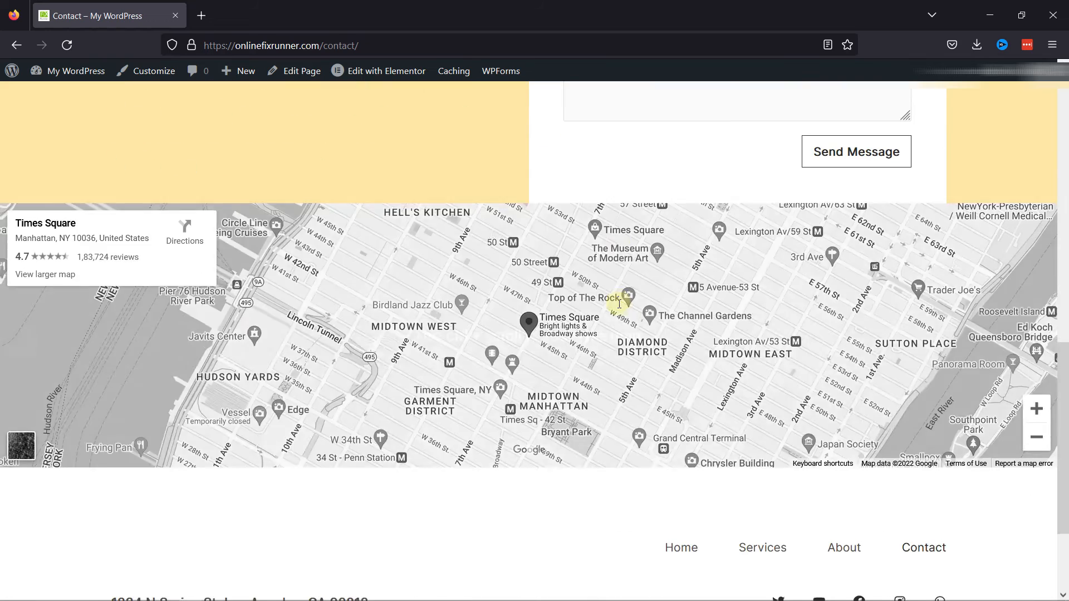
{"action": "scroll", "coordinate": [619, 304], "scroll_direction": "up", "scroll_amount": 10}
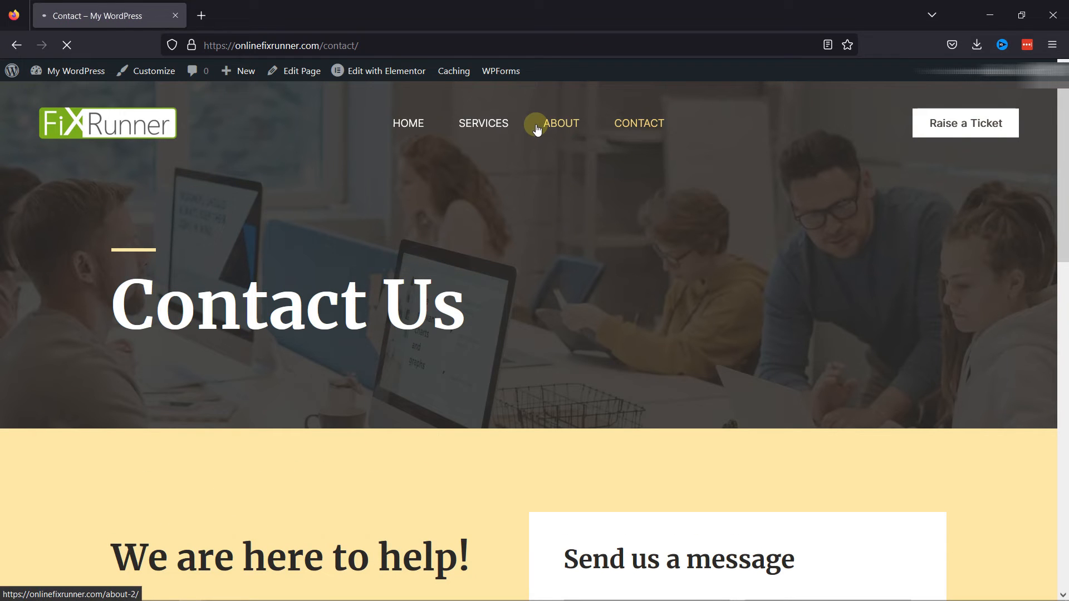
{"action": "scroll", "coordinate": [592, 277], "scroll_direction": "down", "scroll_amount": 5}
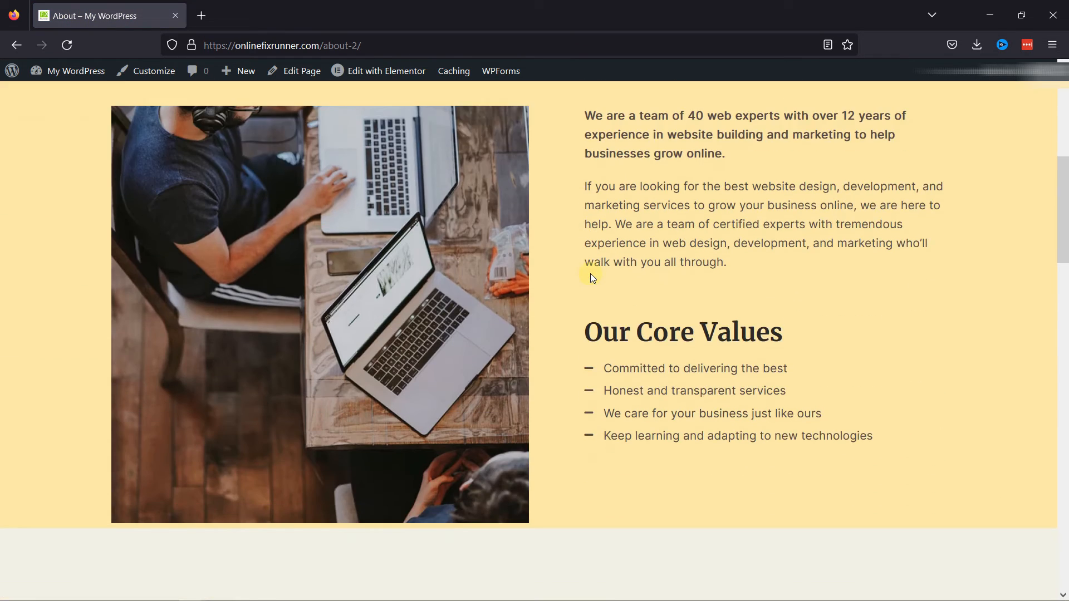
{"action": "scroll", "coordinate": [592, 277], "scroll_direction": "down", "scroll_amount": 7}
{"action": "scroll", "coordinate": [592, 277], "scroll_direction": "up", "scroll_amount": 9}
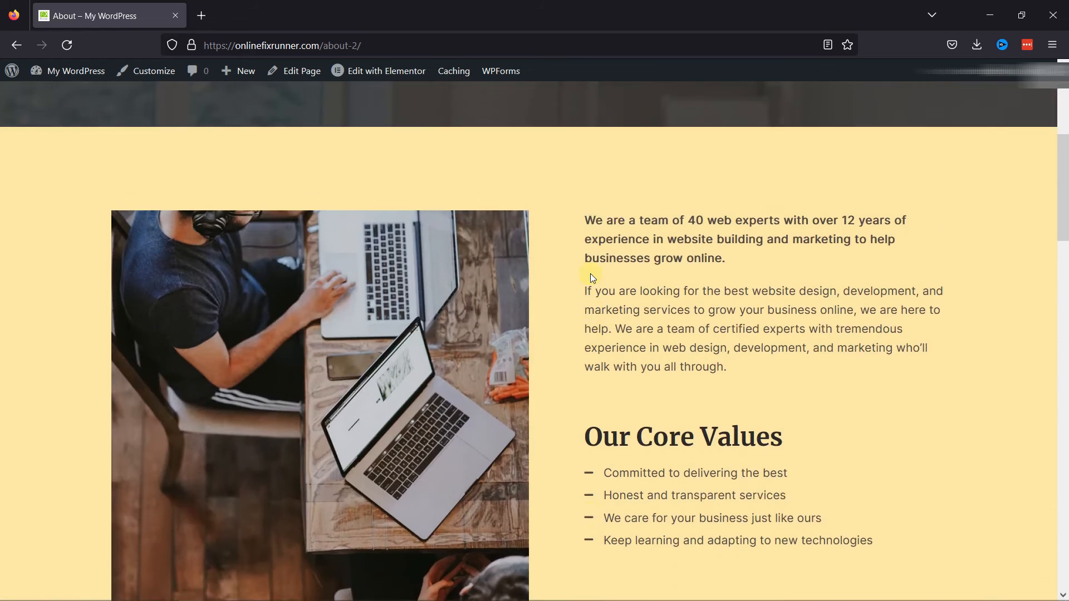
{"action": "scroll", "coordinate": [590, 273], "scroll_direction": "up", "scroll_amount": 5}
Look over the Services page, then go to the 'Get WordPress Support 24*7' home page
{"action": "left_click", "coordinate": [483, 123]}
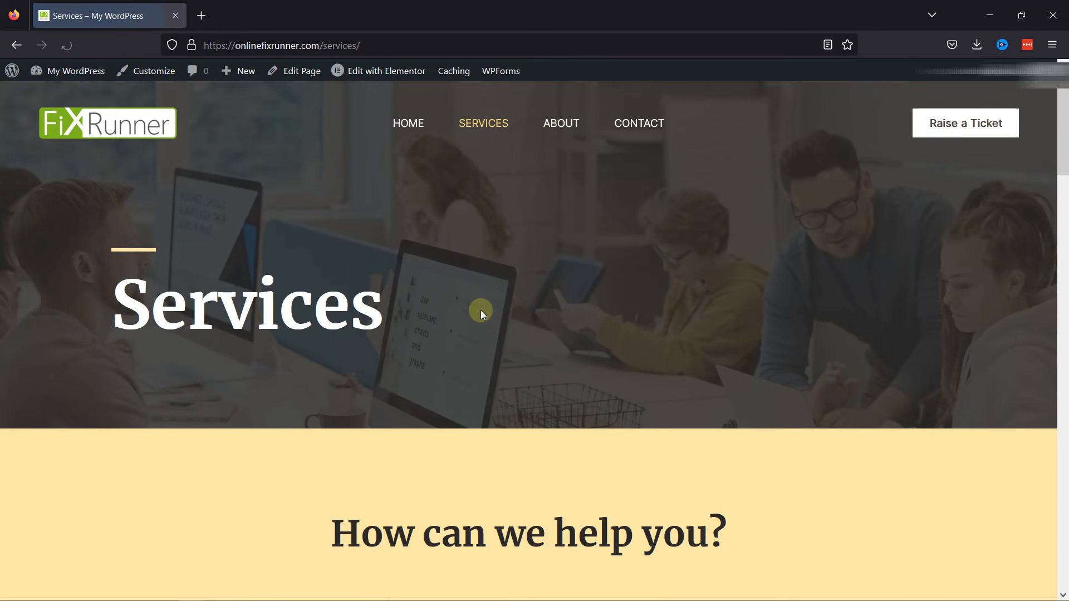
{"action": "scroll", "coordinate": [480, 310], "scroll_direction": "down", "scroll_amount": 15}
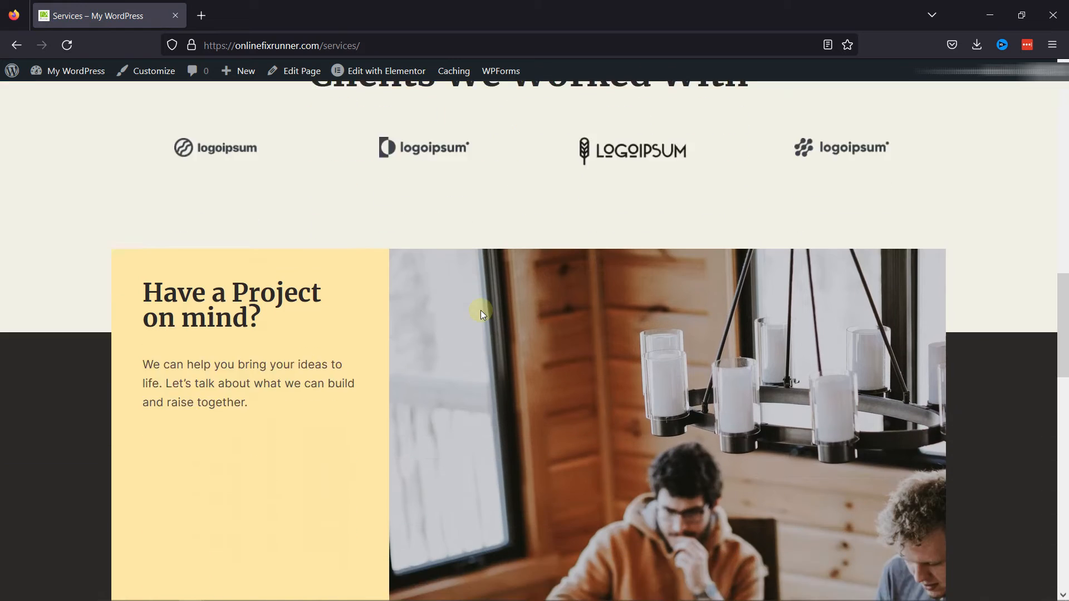
{"action": "scroll", "coordinate": [480, 309], "scroll_direction": "down", "scroll_amount": 8}
{"action": "scroll", "coordinate": [480, 310], "scroll_direction": "up", "scroll_amount": 5}
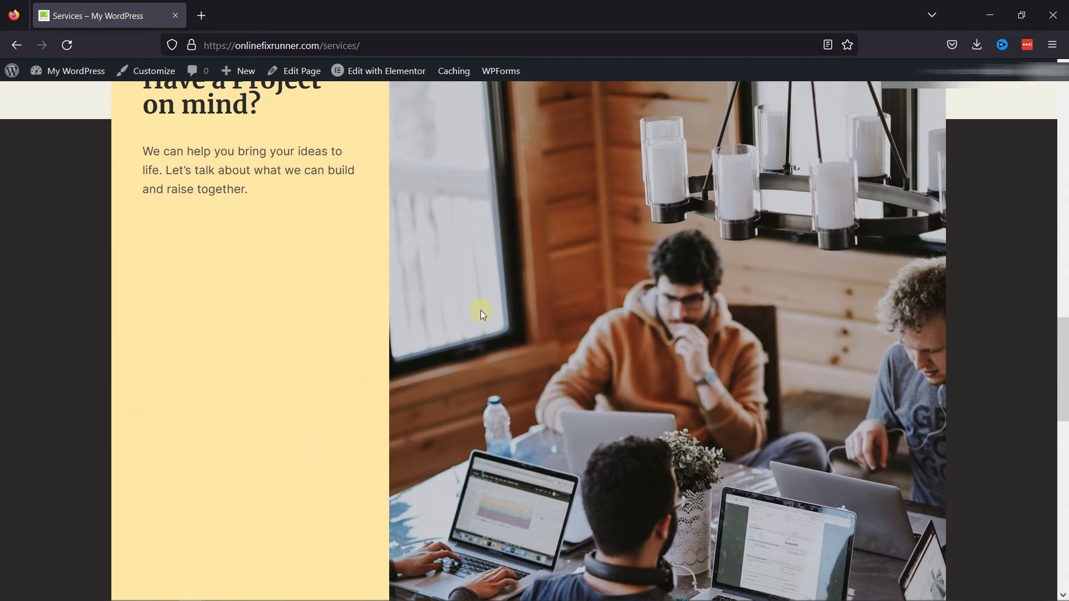
{"action": "scroll", "coordinate": [480, 310], "scroll_direction": "up", "scroll_amount": 18}
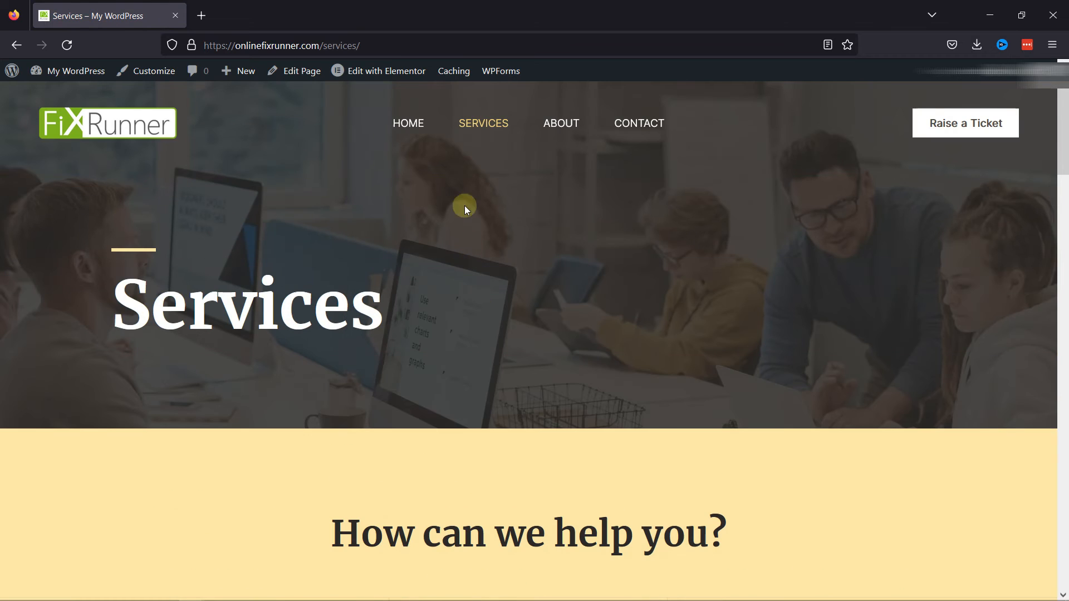
{"action": "left_click", "coordinate": [418, 143]}
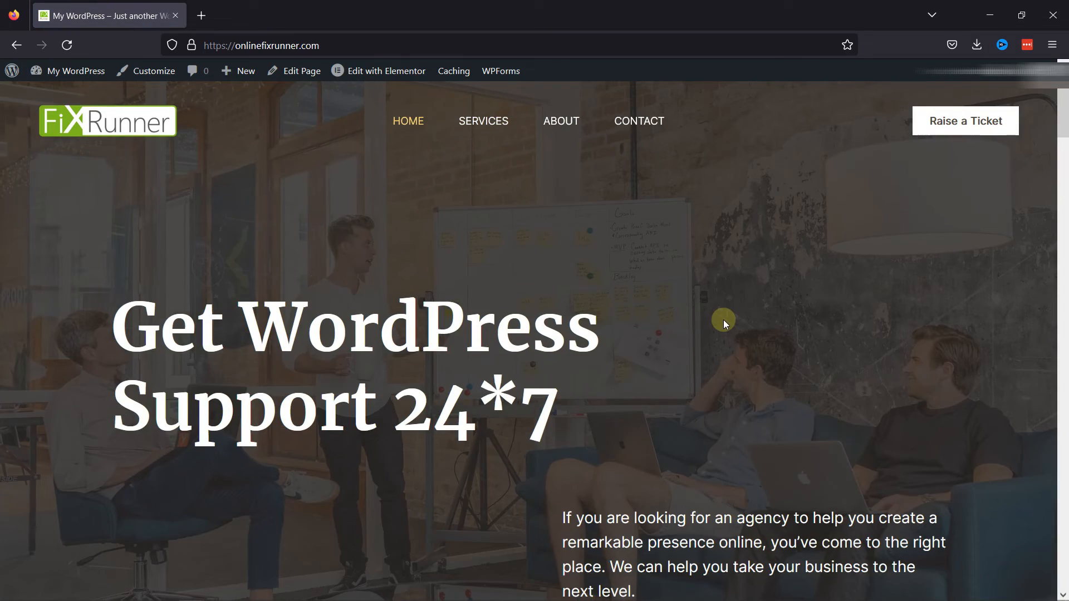
{"action": "scroll", "coordinate": [724, 322], "scroll_direction": "down", "scroll_amount": 10}
Go to the admin Dashboard through the My WordPress admin-bar menu
{"action": "scroll", "coordinate": [723, 322], "scroll_direction": "up", "scroll_amount": 10}
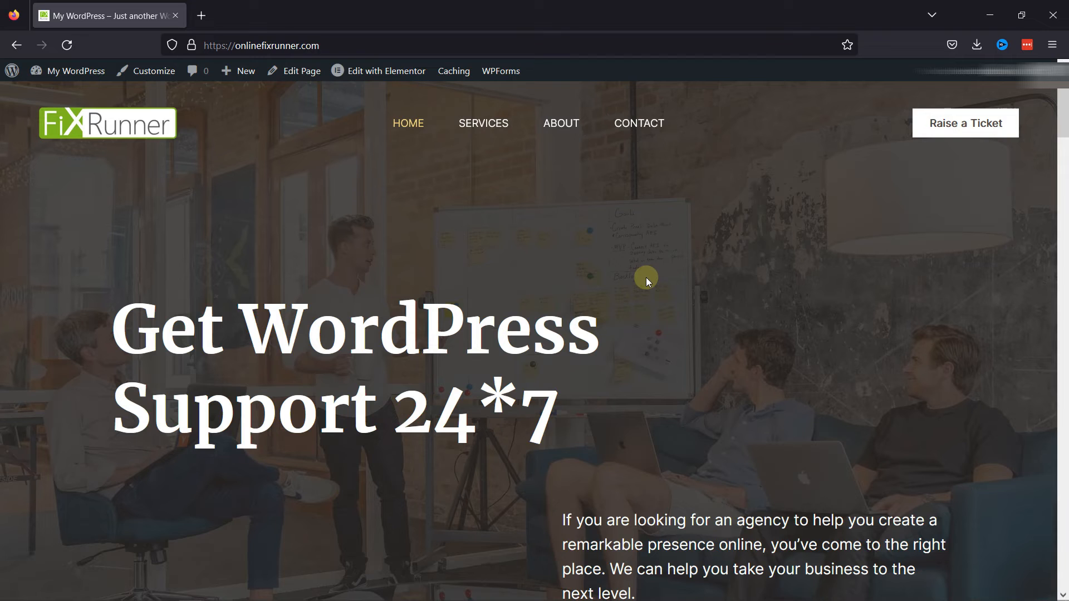
{"action": "mouse_move", "coordinate": [61, 70]}
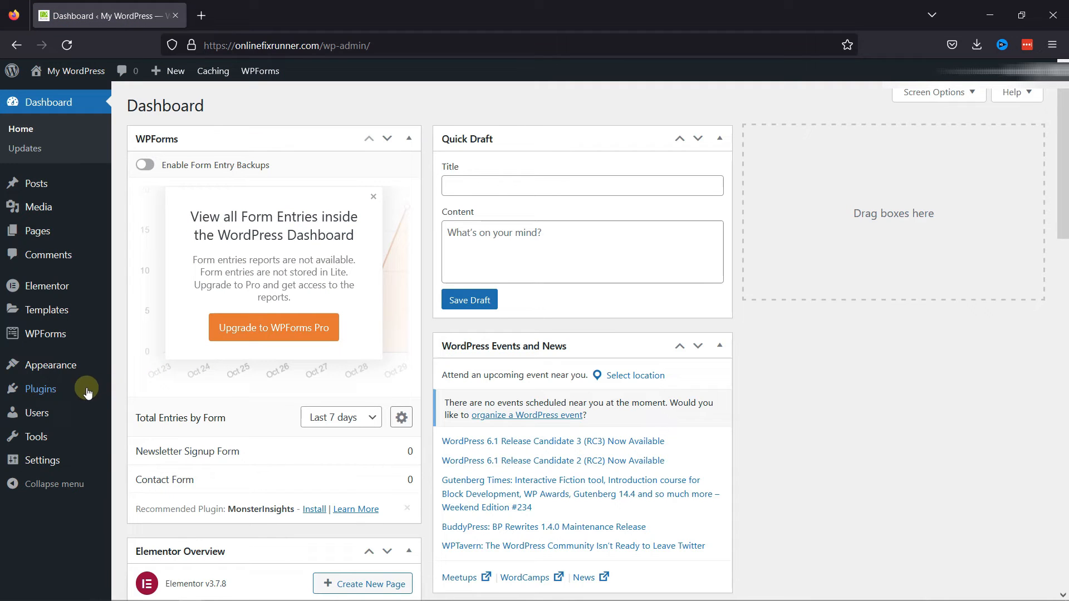
Search the plugin directory for 'js help desk', then install and activate JS Help Desk
{"action": "mouse_move", "coordinate": [69, 394]}
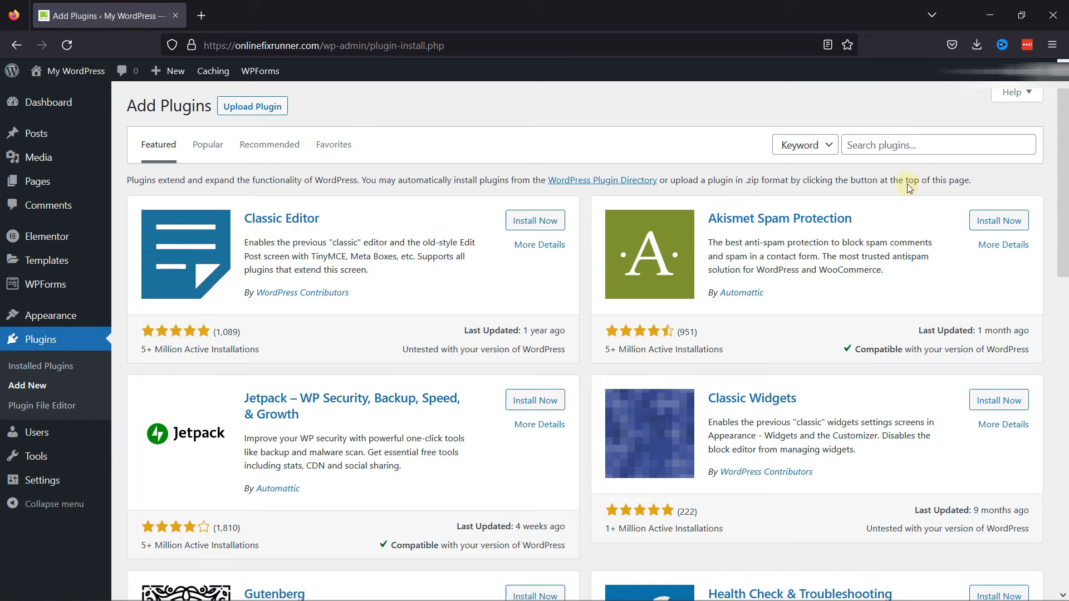
{"action": "left_click", "coordinate": [914, 150]}
{"action": "type", "text": "js help des"}
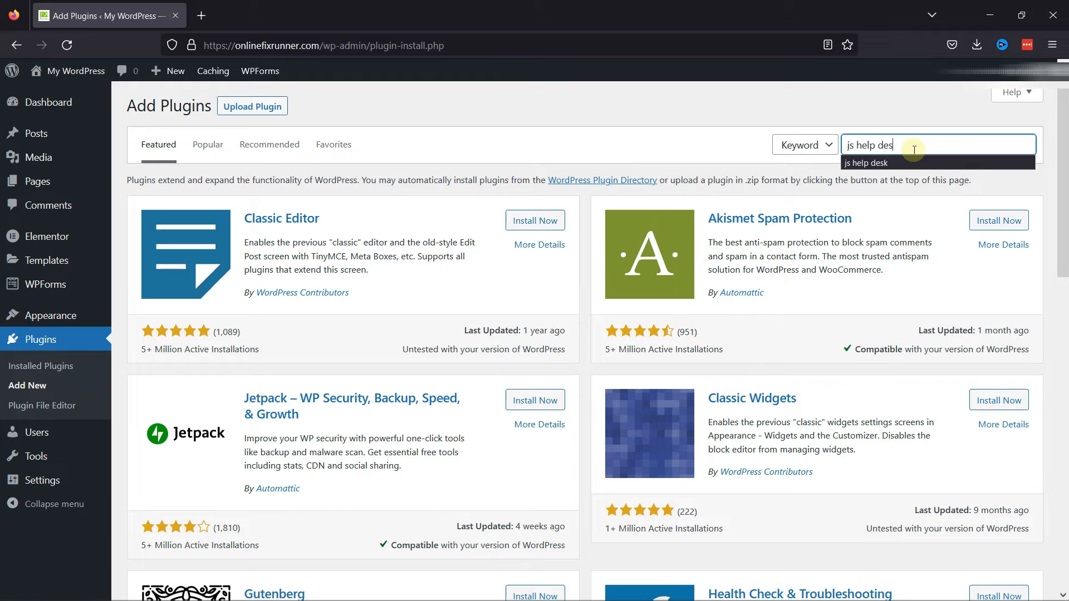
{"action": "type", "text": "k"}
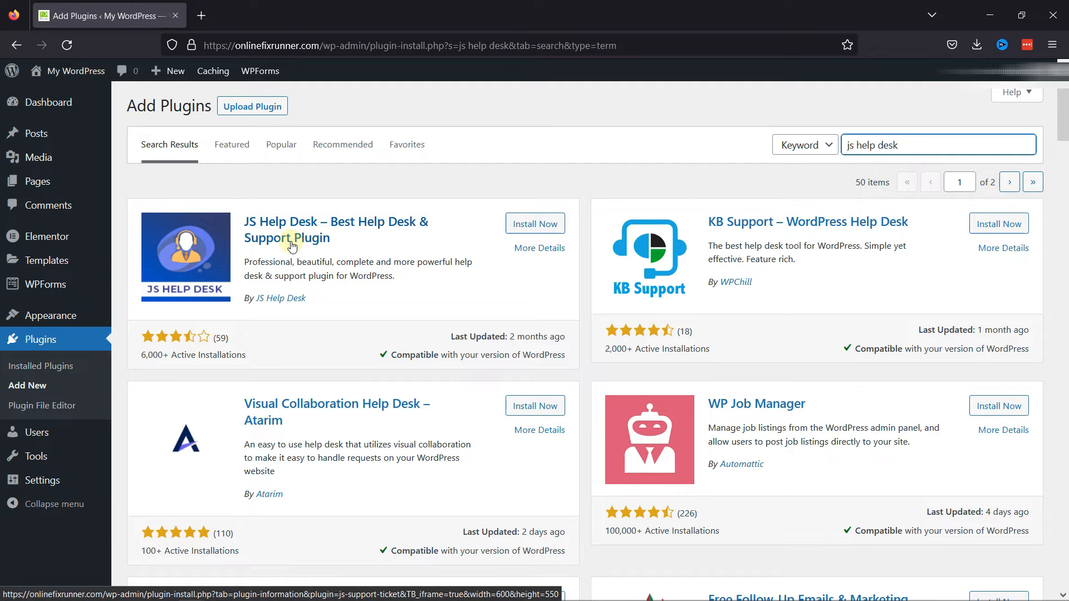
{"action": "left_click", "coordinate": [535, 225]}
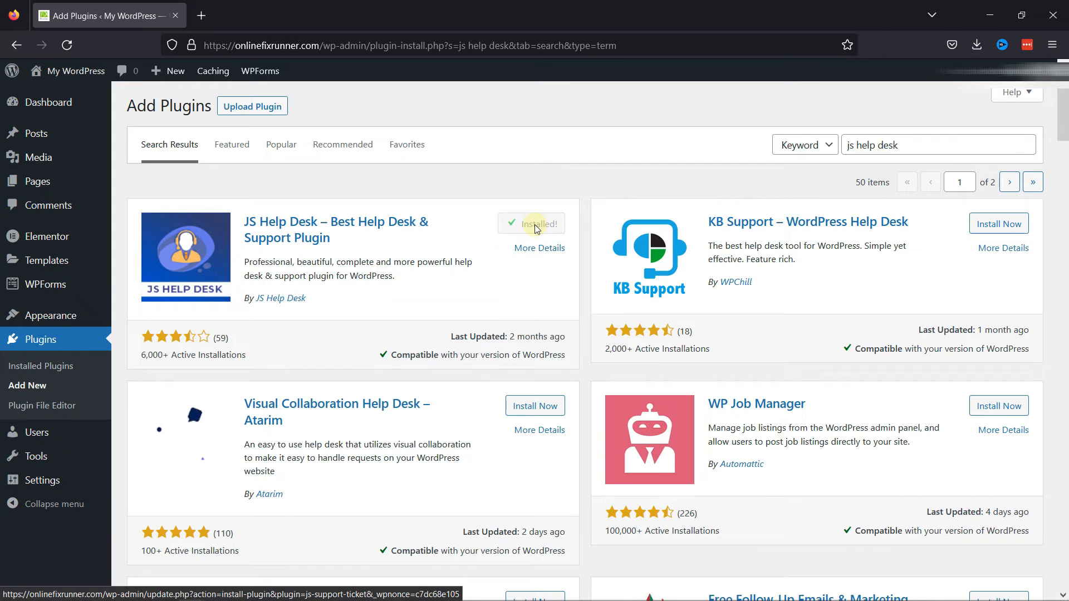
{"action": "left_click", "coordinate": [536, 225]}
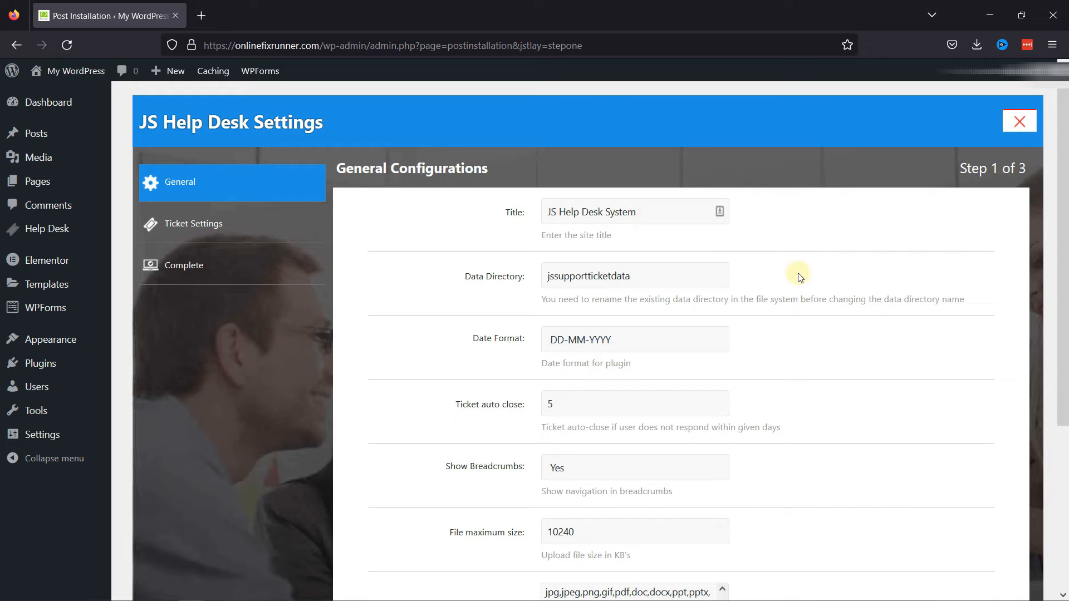
Accept the default General and Ticket settings in the JS Help Desk wizard and finish
{"action": "scroll", "coordinate": [801, 277], "scroll_direction": "down", "scroll_amount": 3}
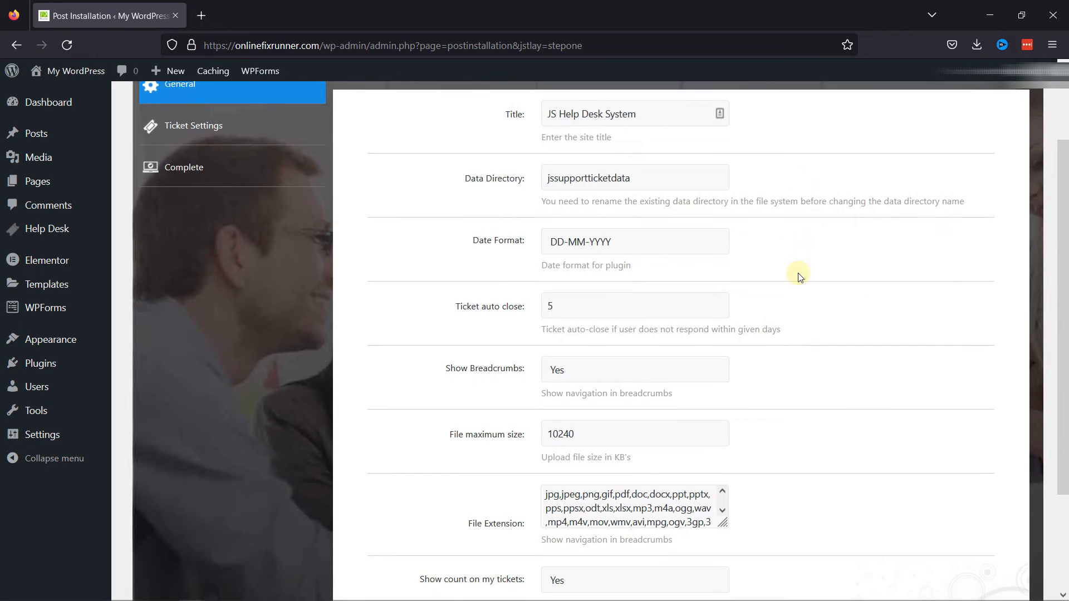
{"action": "scroll", "coordinate": [799, 278], "scroll_direction": "down", "scroll_amount": 2}
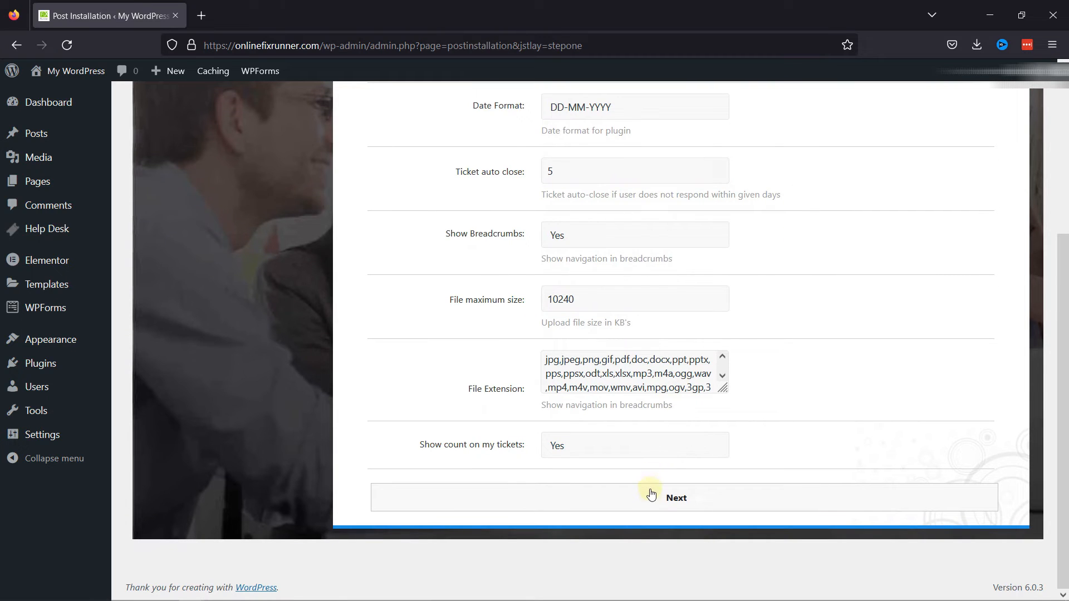
{"action": "left_click", "coordinate": [652, 496]}
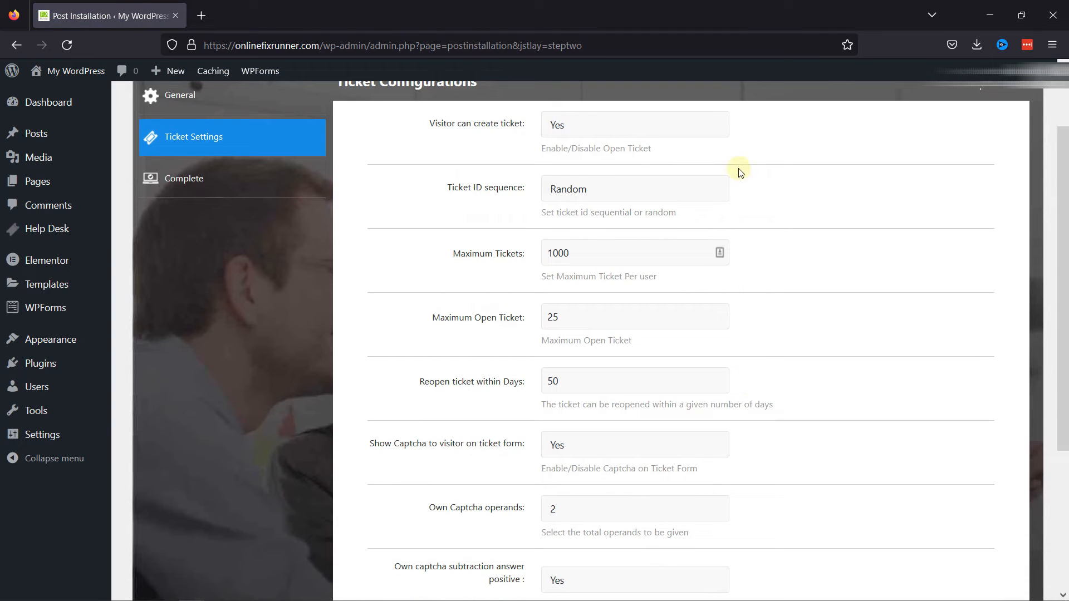
{"action": "scroll", "coordinate": [740, 306], "scroll_direction": "down", "scroll_amount": 2}
{"action": "scroll", "coordinate": [740, 306], "scroll_direction": "down", "scroll_amount": 3}
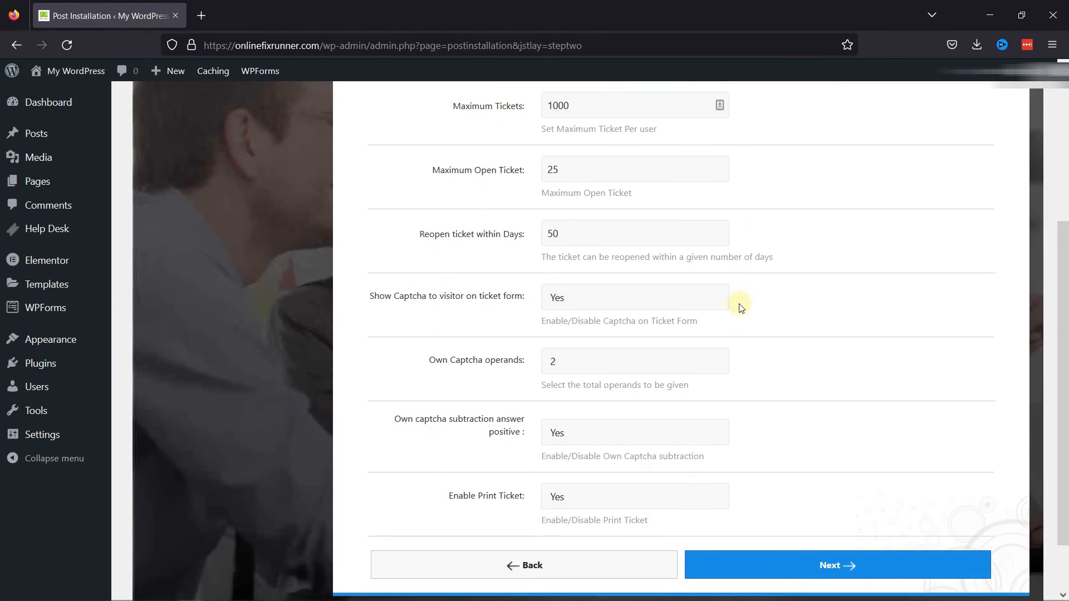
{"action": "left_click", "coordinate": [770, 515]}
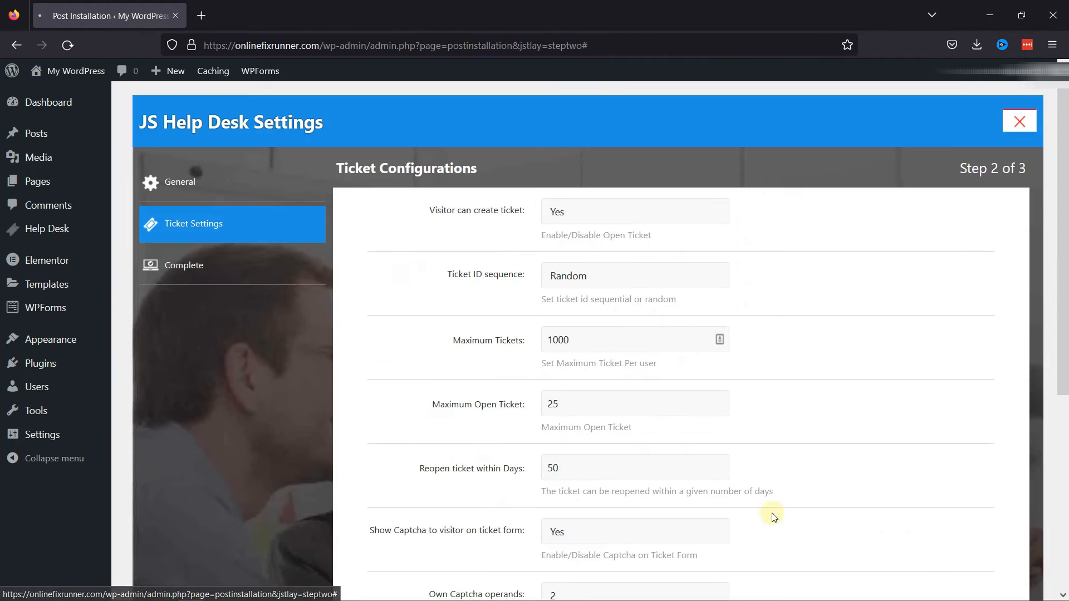
{"action": "scroll", "coordinate": [770, 490], "scroll_direction": "down", "scroll_amount": 5}
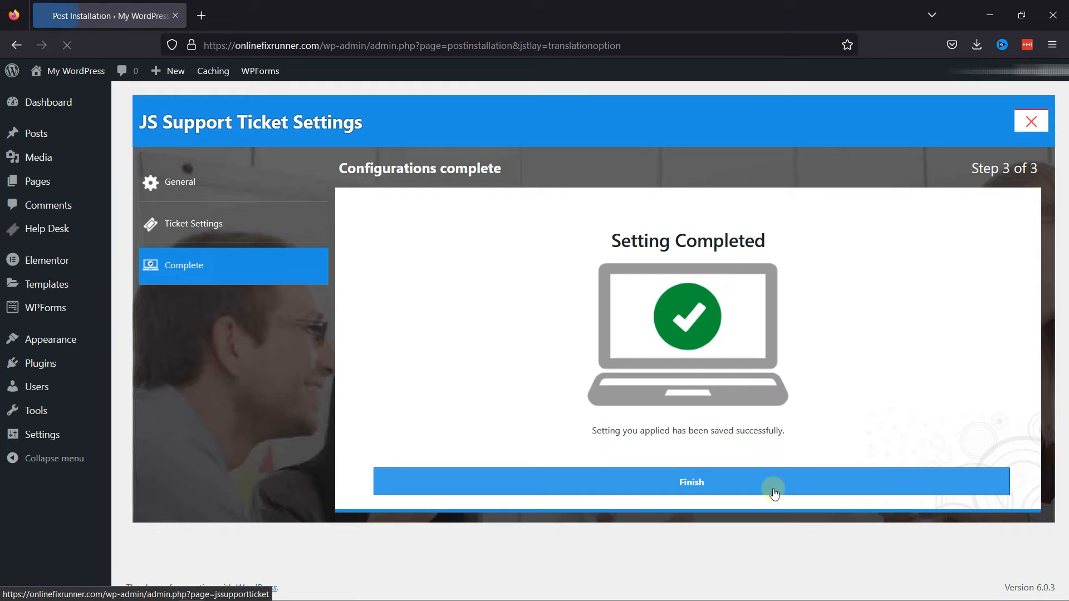
{"action": "left_click", "coordinate": [729, 483]}
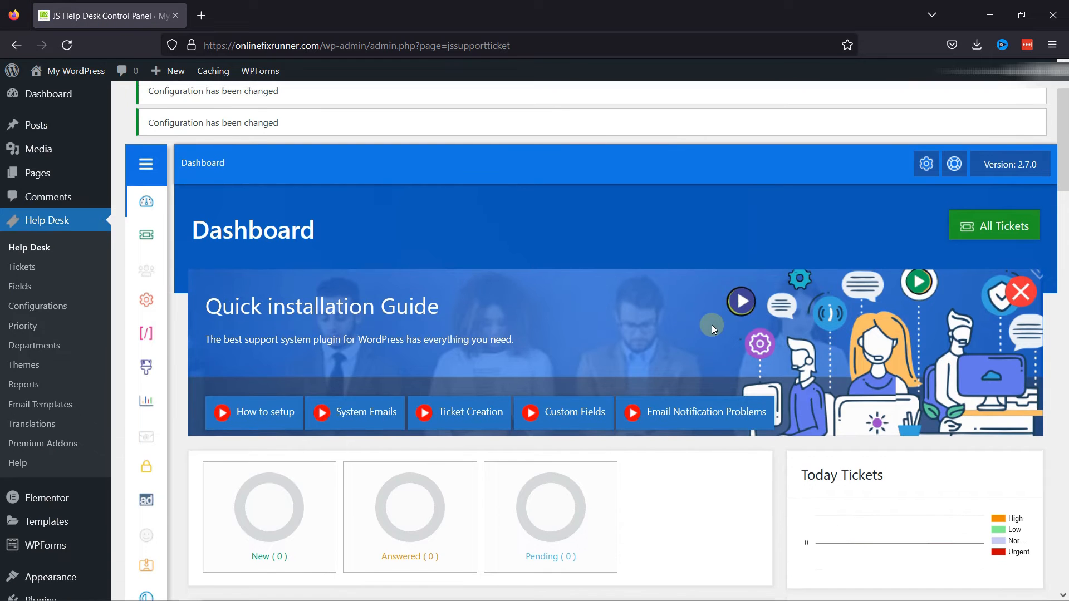
Review the Help Desk dashboard's zero New, Answered and Pending counts, then right-click Pages > All Pages
{"action": "scroll", "coordinate": [713, 326], "scroll_direction": "down", "scroll_amount": 10}
{"action": "scroll", "coordinate": [712, 325], "scroll_direction": "down", "scroll_amount": 5}
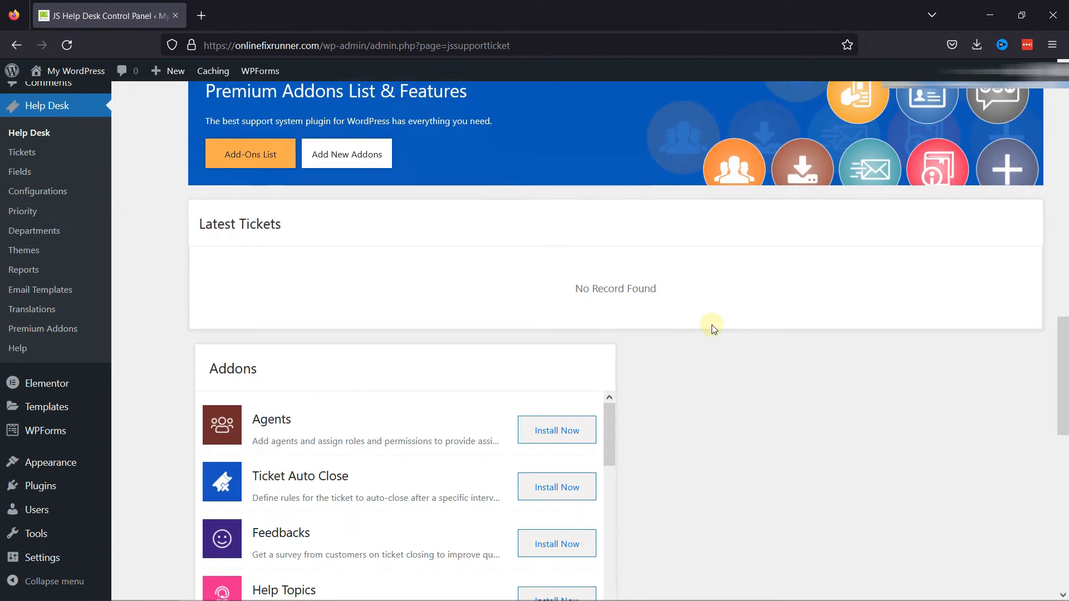
{"action": "scroll", "coordinate": [711, 325], "scroll_direction": "up", "scroll_amount": 5}
{"action": "scroll", "coordinate": [711, 325], "scroll_direction": "up", "scroll_amount": 10}
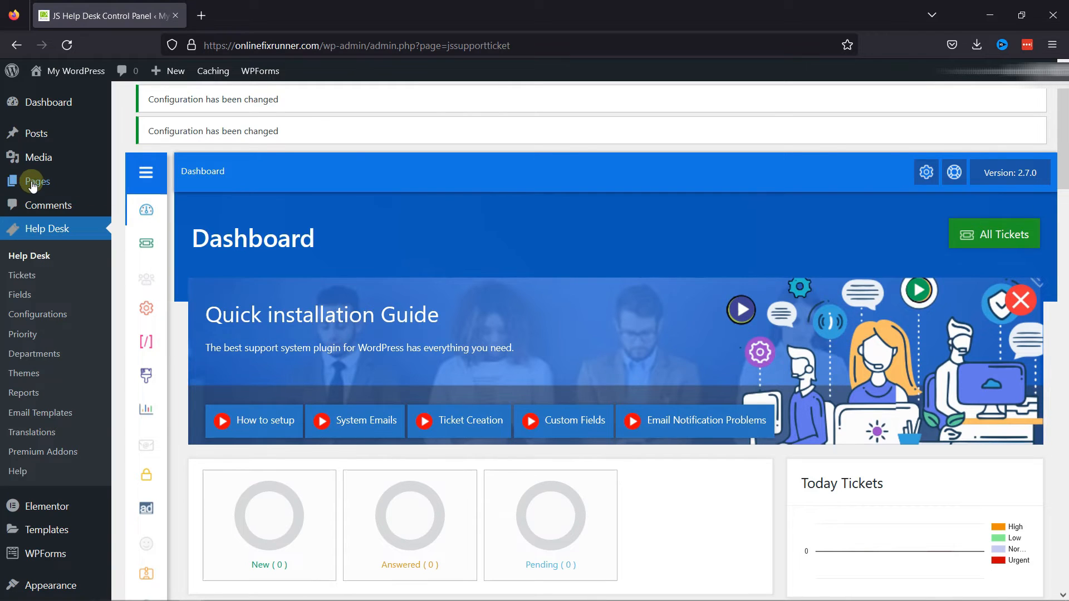
{"action": "mouse_move", "coordinate": [34, 181]}
{"action": "right_click", "coordinate": [134, 186]}
Open All Pages in a new tab, view the live JS Help Desk page's zero-ticket dashboard, then close it
{"action": "left_click", "coordinate": [167, 199]}
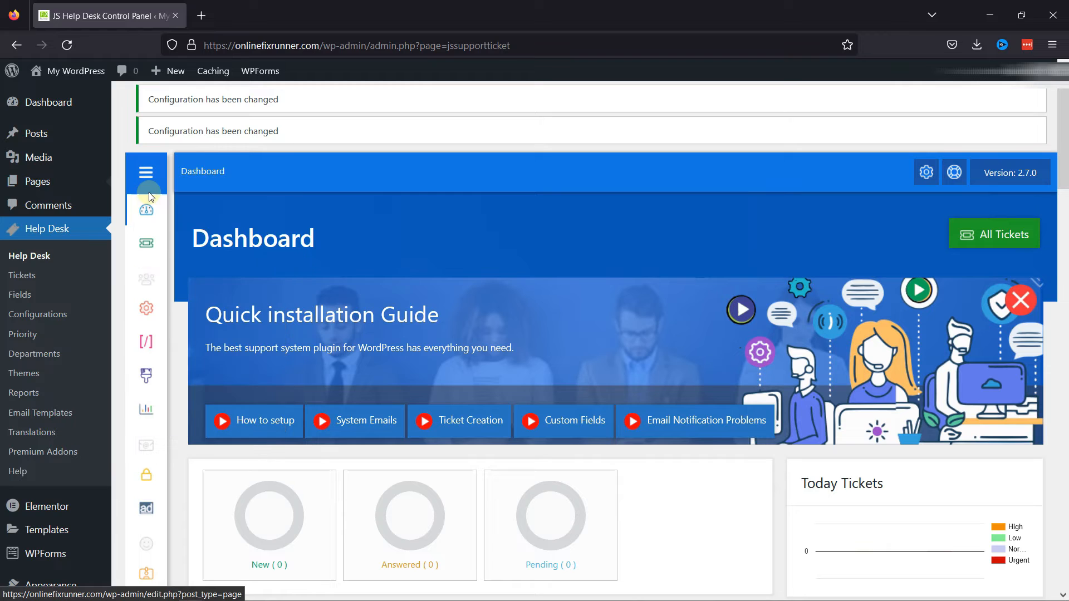
{"action": "left_click", "coordinate": [261, 16]}
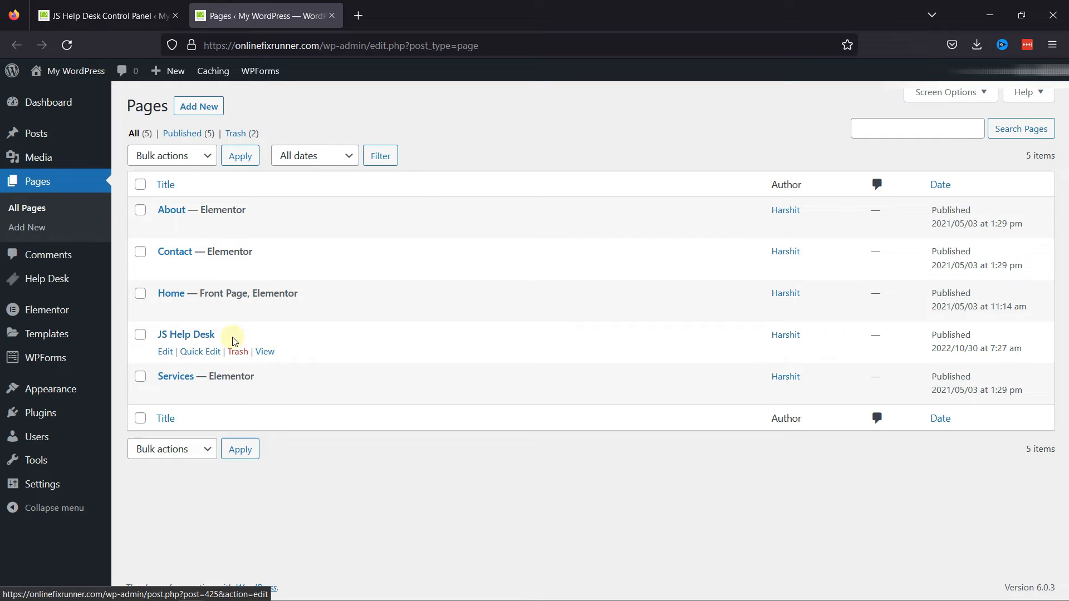
{"action": "left_click", "coordinate": [265, 354]}
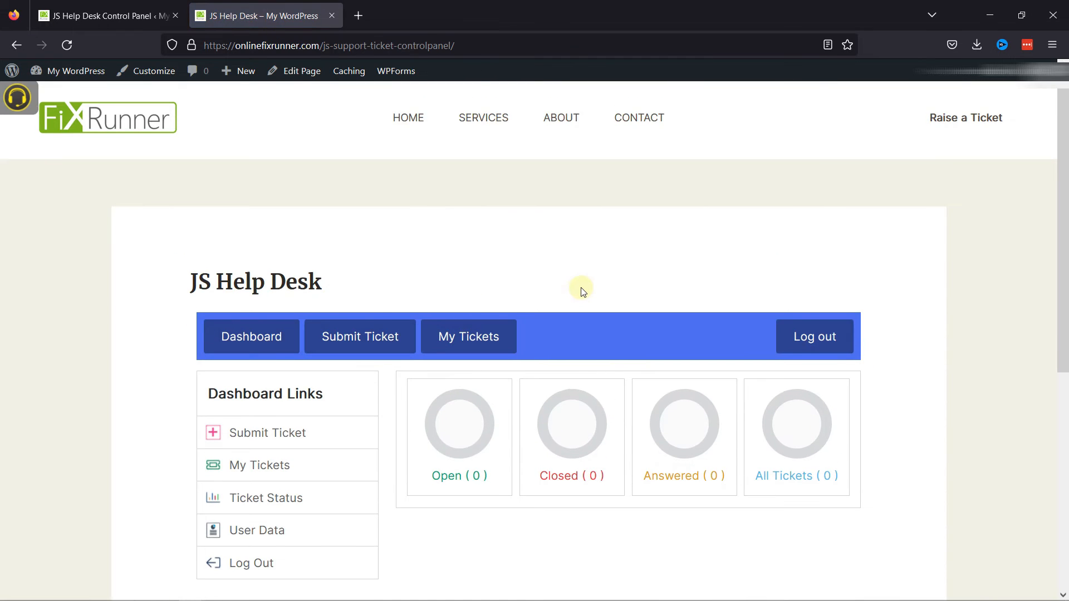
{"action": "scroll", "coordinate": [583, 292], "scroll_direction": "down", "scroll_amount": 4}
{"action": "scroll", "coordinate": [580, 291], "scroll_direction": "up", "scroll_amount": 4}
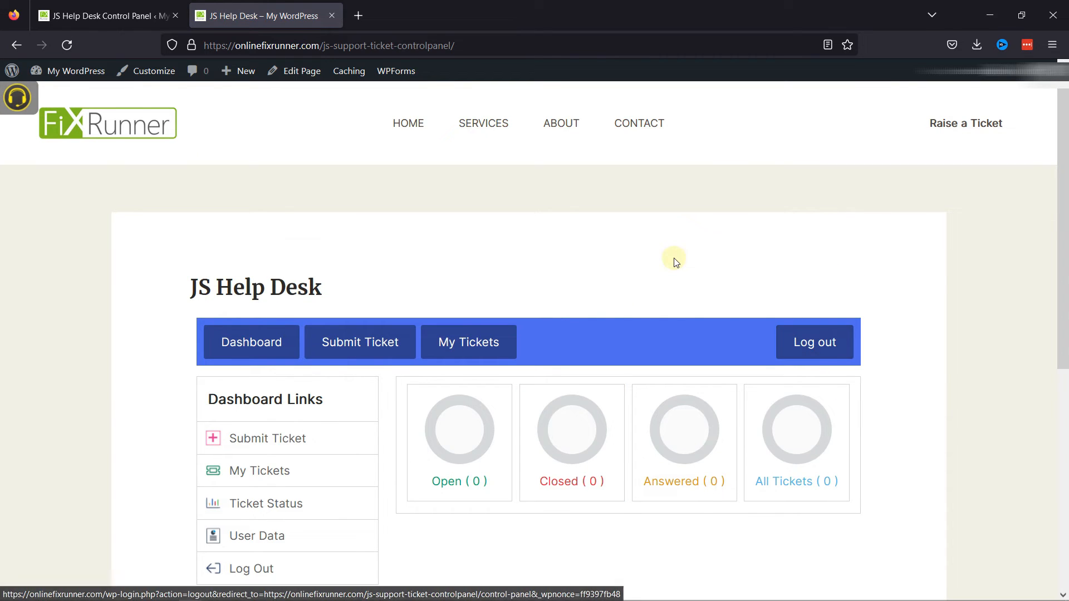
{"action": "left_click", "coordinate": [329, 16]}
{"action": "scroll", "coordinate": [554, 329], "scroll_direction": "down", "scroll_amount": 6}
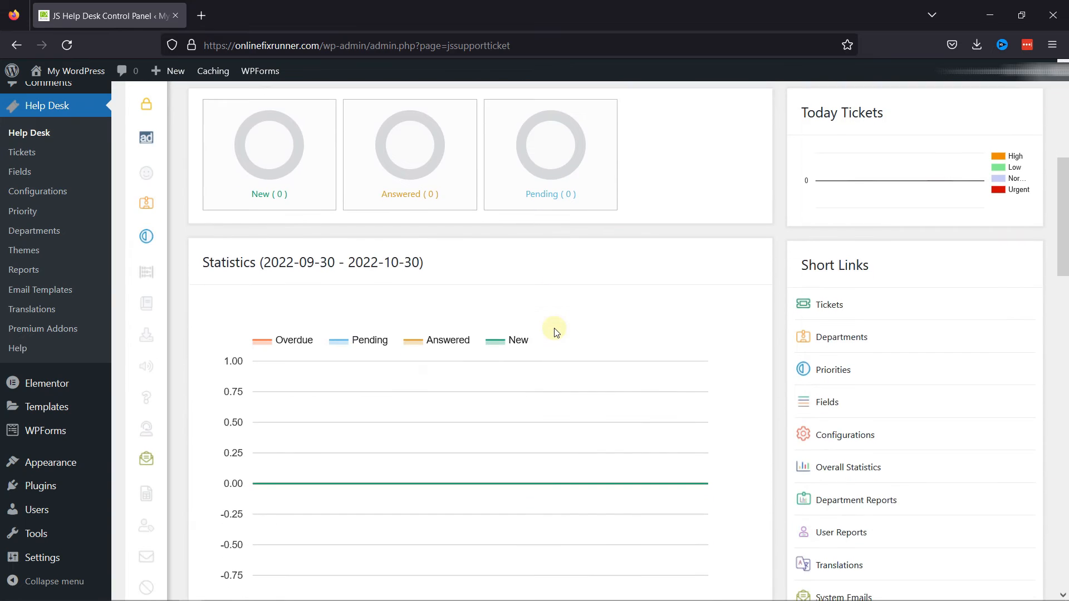
{"action": "scroll", "coordinate": [555, 332], "scroll_direction": "down", "scroll_amount": 9}
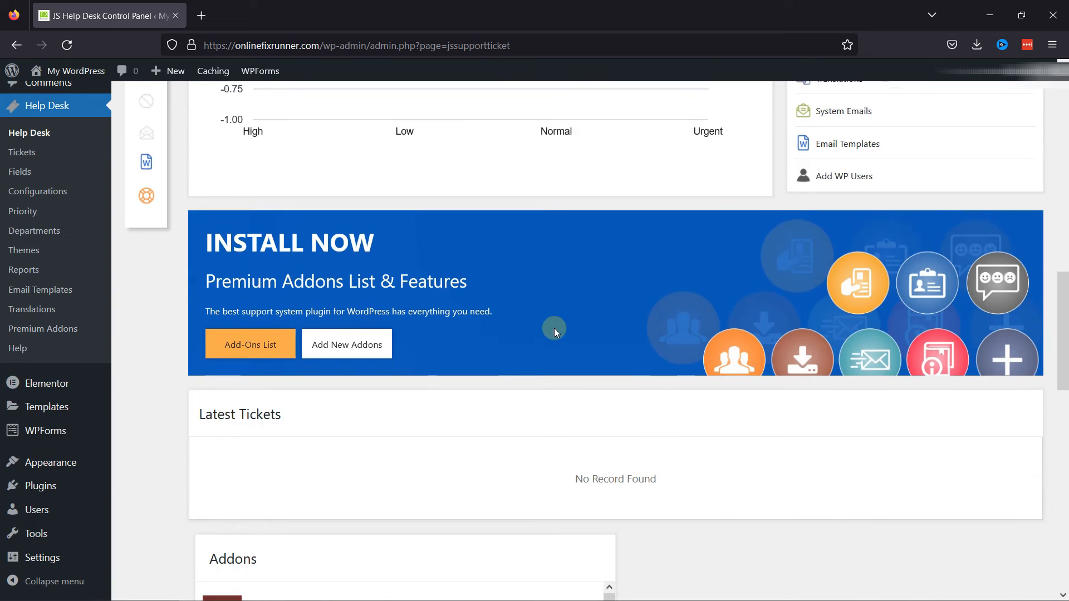
{"action": "scroll", "coordinate": [554, 330], "scroll_direction": "down", "scroll_amount": 1}
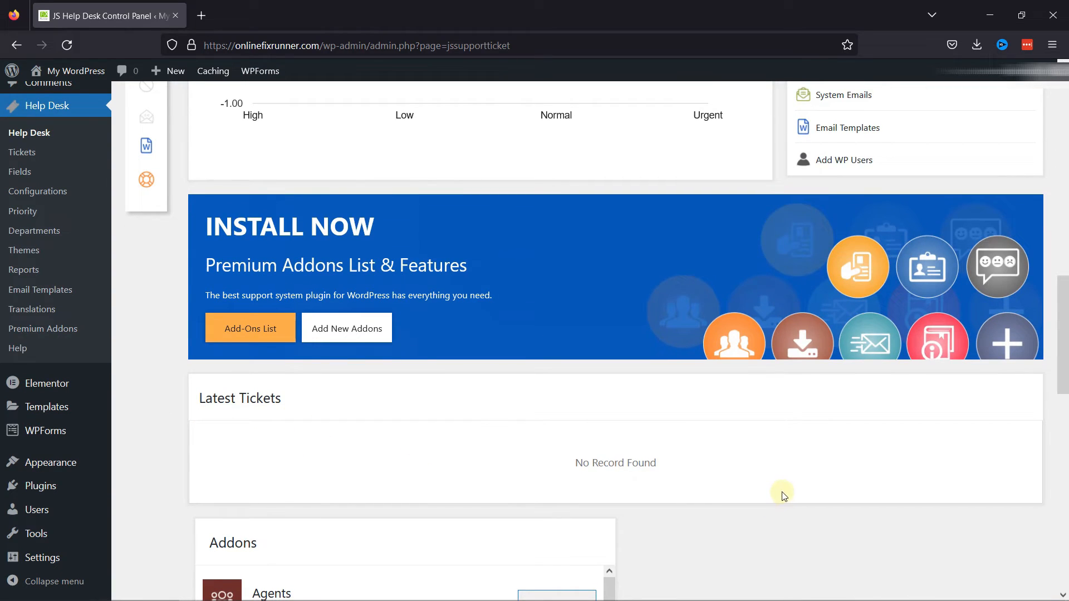
{"action": "scroll", "coordinate": [691, 418], "scroll_direction": "up", "scroll_amount": 8}
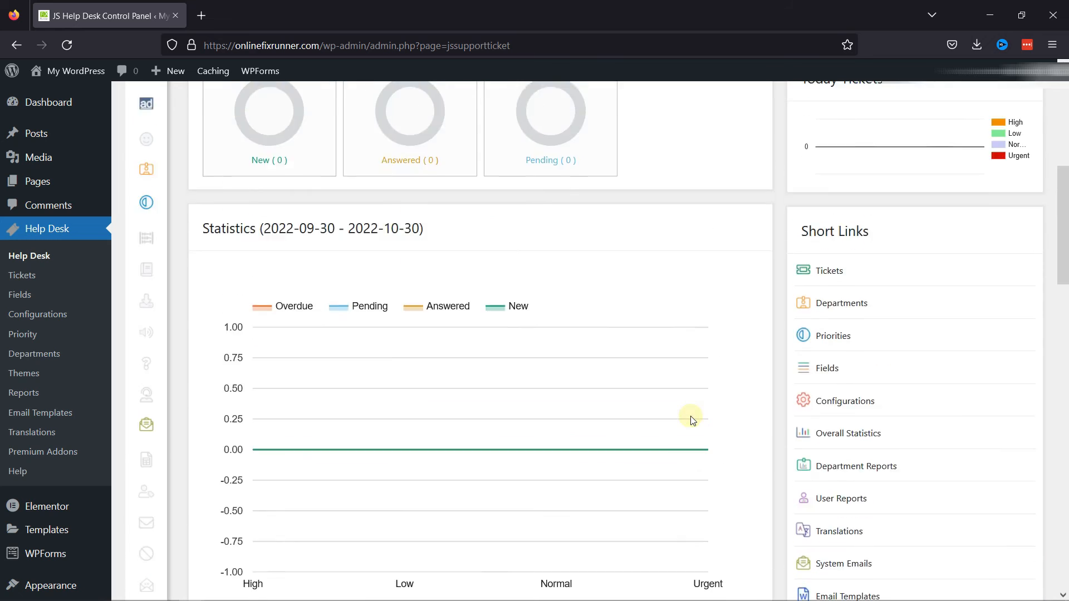
{"action": "scroll", "coordinate": [586, 418], "scroll_direction": "up", "scroll_amount": 3}
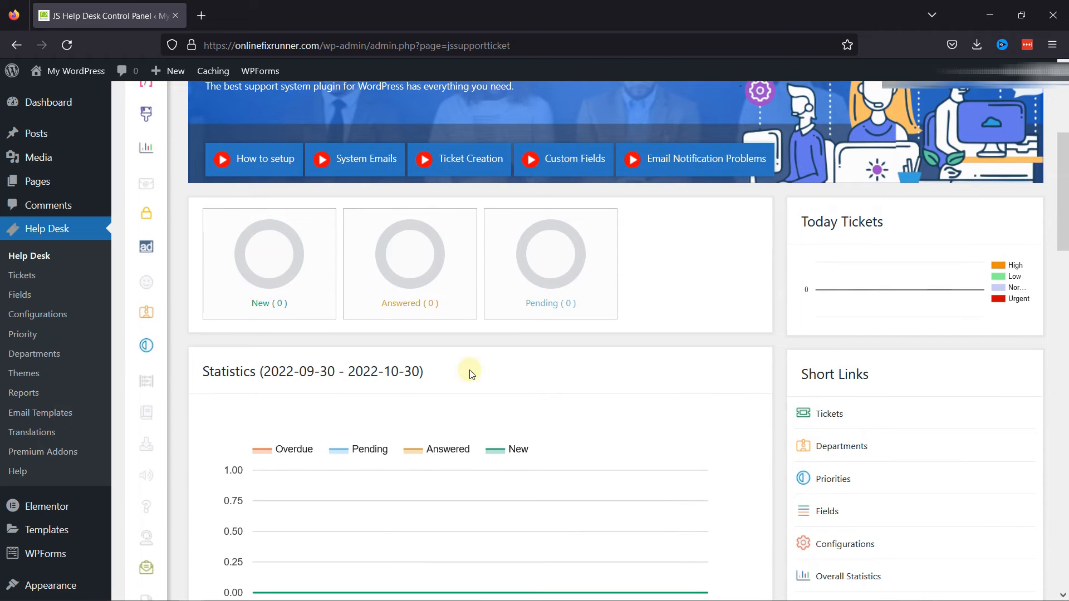
{"action": "scroll", "coordinate": [471, 374], "scroll_direction": "up", "scroll_amount": 5}
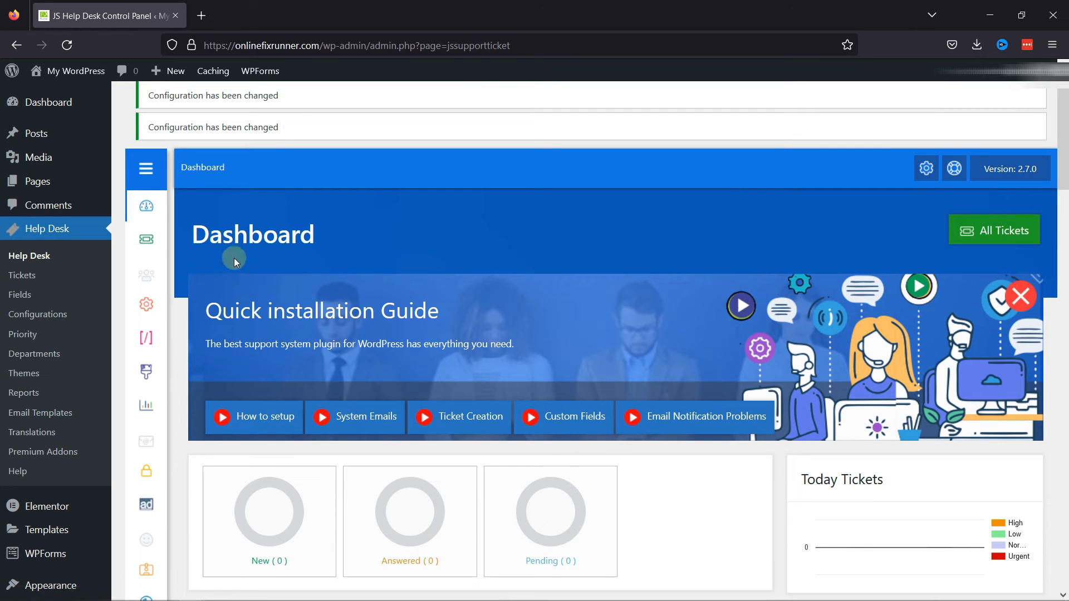
{"action": "mouse_move", "coordinate": [147, 240]}
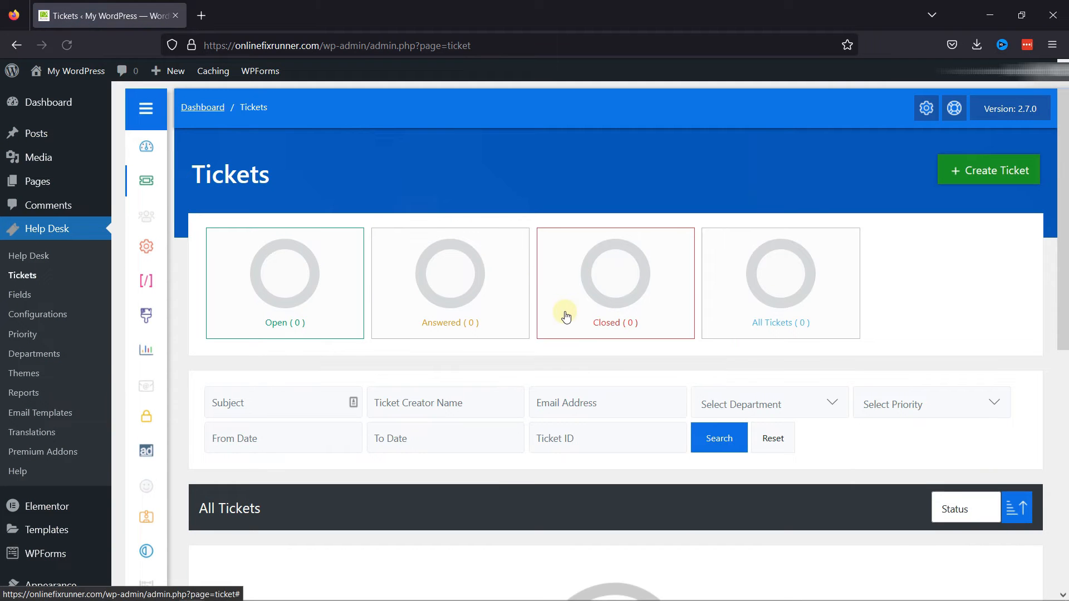
{"action": "scroll", "coordinate": [565, 312], "scroll_direction": "down", "scroll_amount": 3}
{"action": "scroll", "coordinate": [566, 312], "scroll_direction": "down", "scroll_amount": 5}
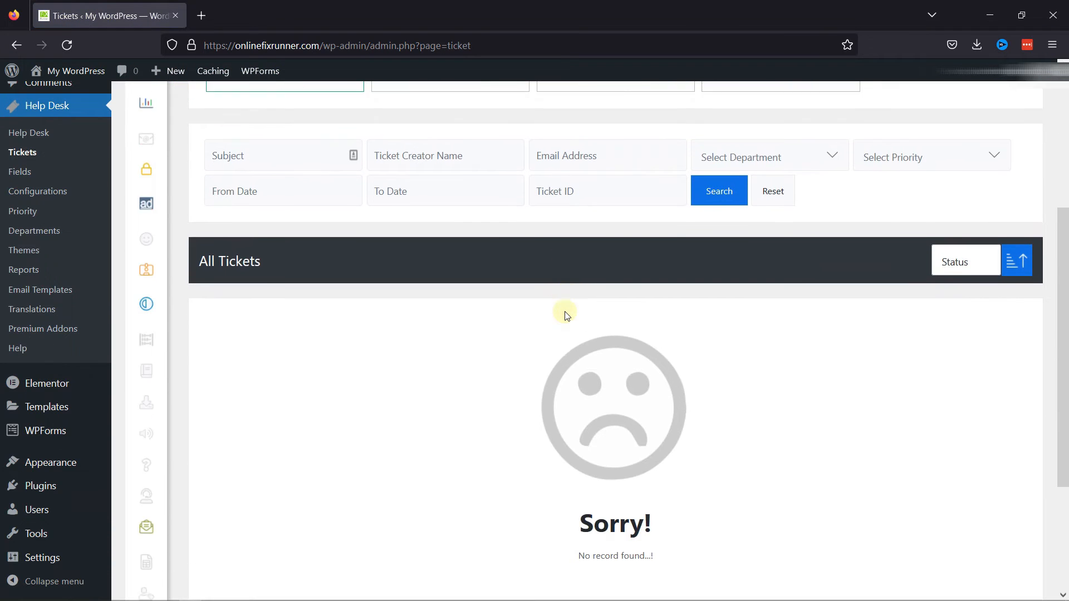
{"action": "scroll", "coordinate": [565, 315], "scroll_direction": "up", "scroll_amount": 6}
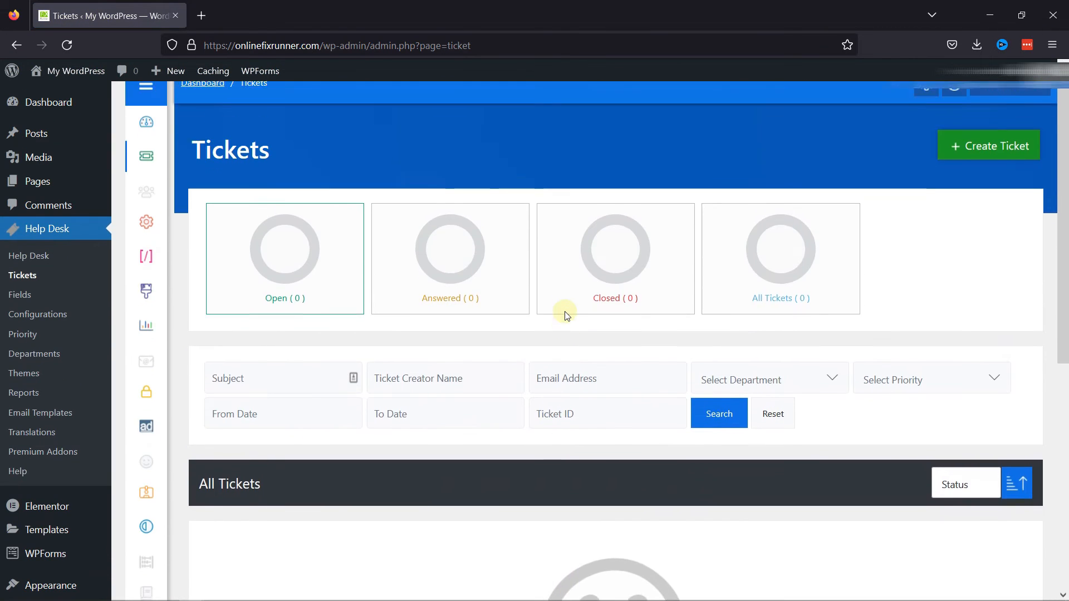
{"action": "mouse_move", "coordinate": [147, 148]}
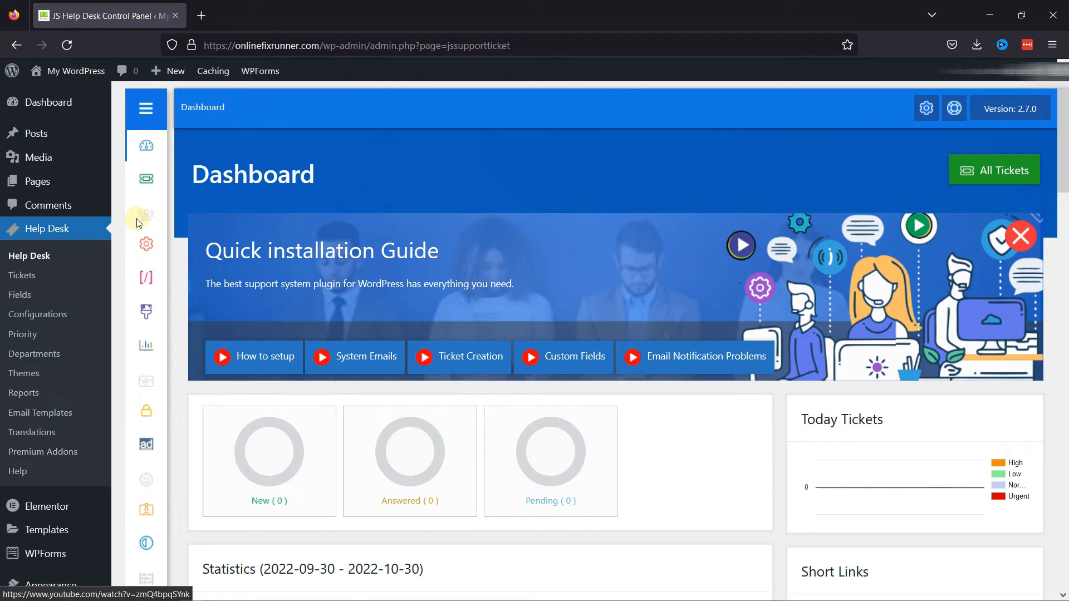
Open the live JS Help Desk page from All Pages in a new tab and start a new ticket
{"action": "mouse_move", "coordinate": [58, 182]}
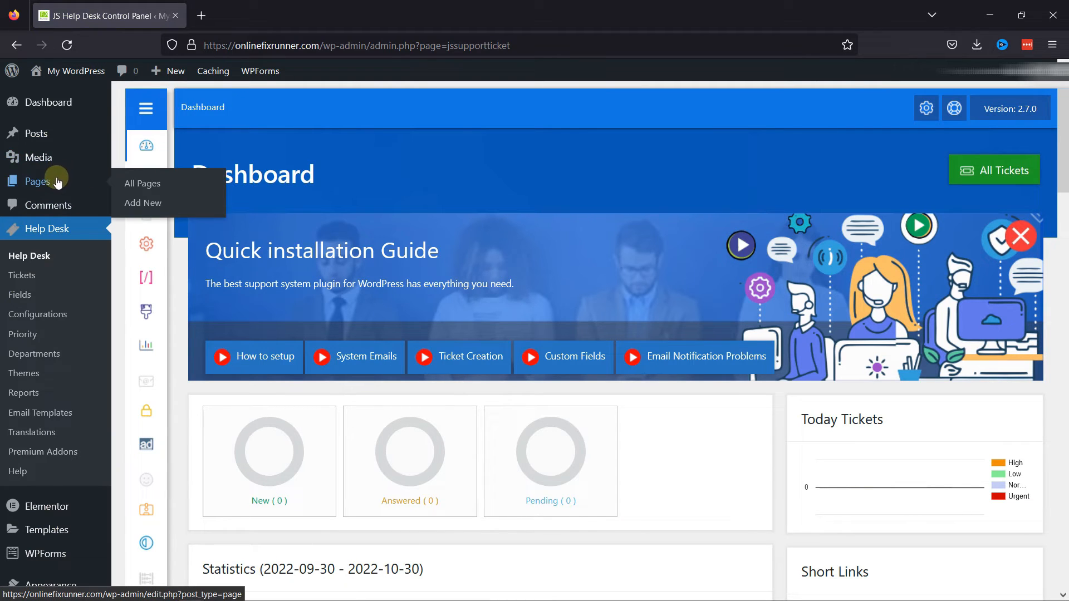
{"action": "right_click", "coordinate": [153, 182]}
{"action": "left_click", "coordinate": [172, 198]}
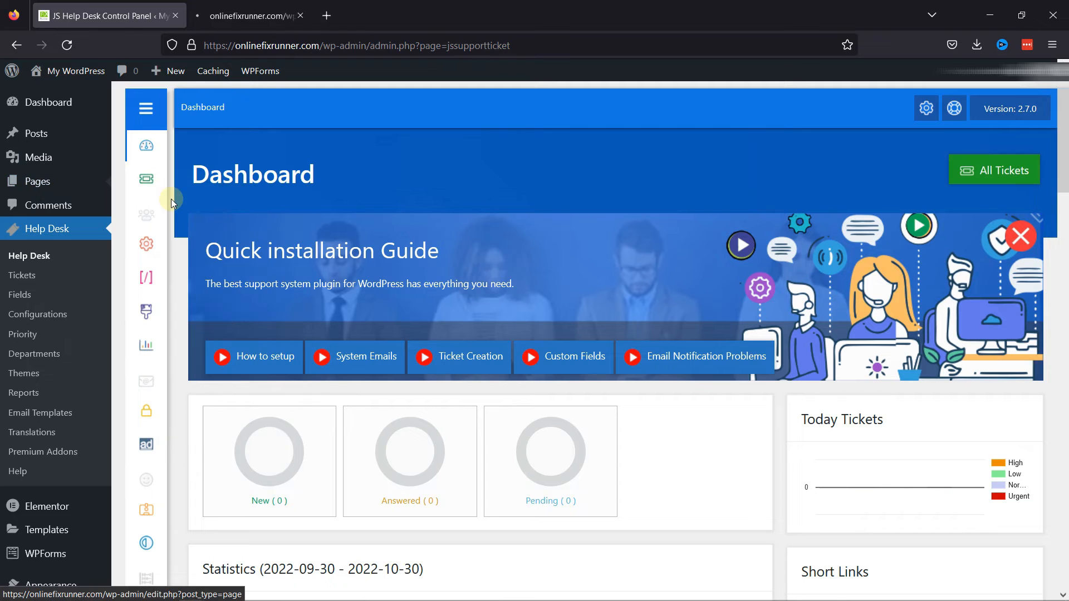
{"action": "left_click", "coordinate": [257, 14]}
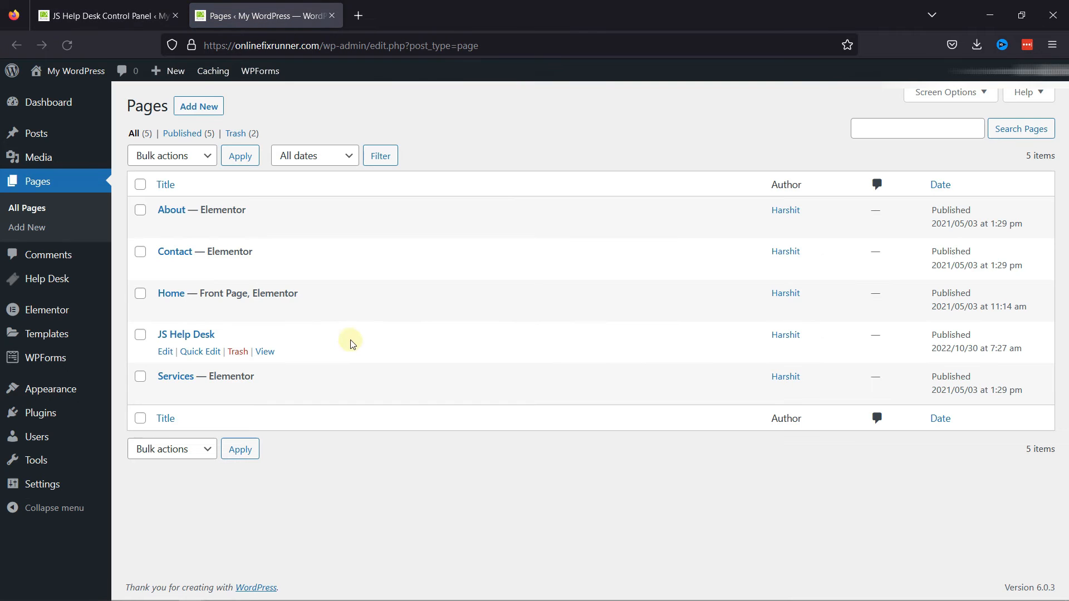
{"action": "left_click", "coordinate": [264, 354]}
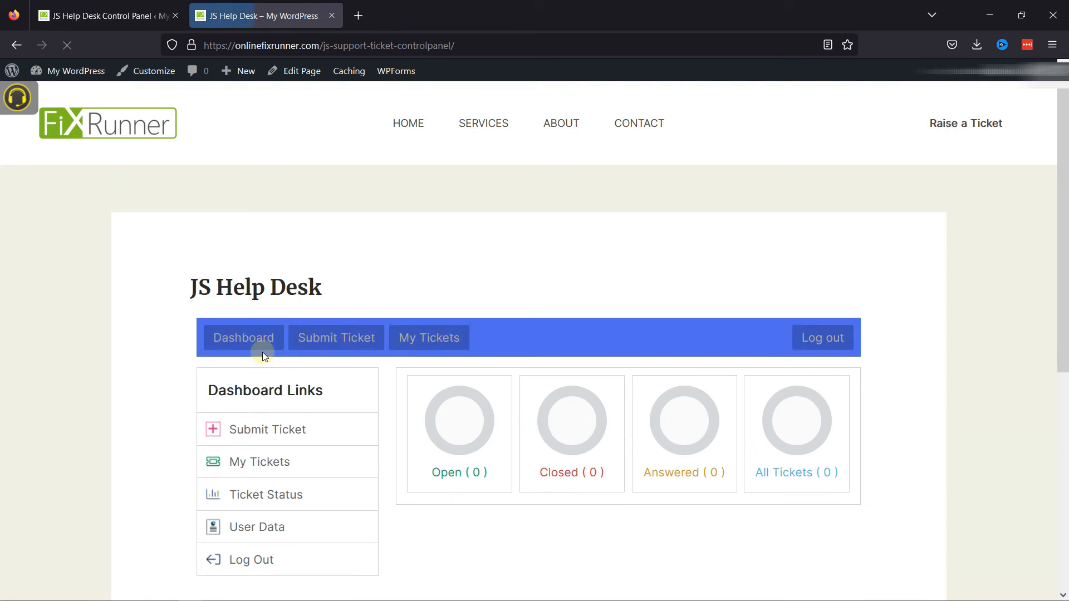
{"action": "scroll", "coordinate": [574, 371], "scroll_direction": "down", "scroll_amount": 2}
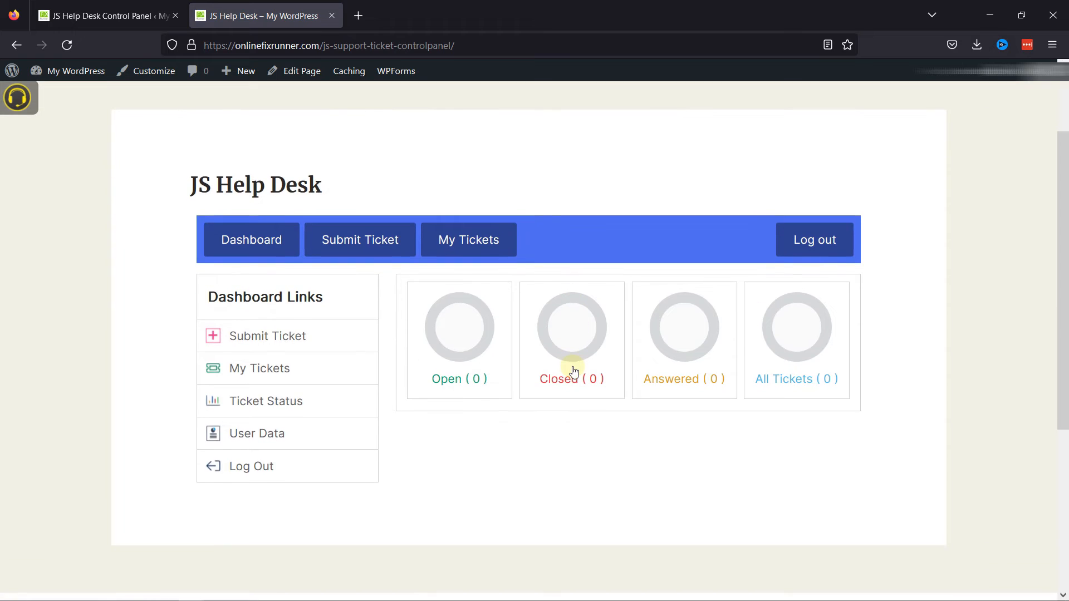
{"action": "left_click", "coordinate": [289, 342]}
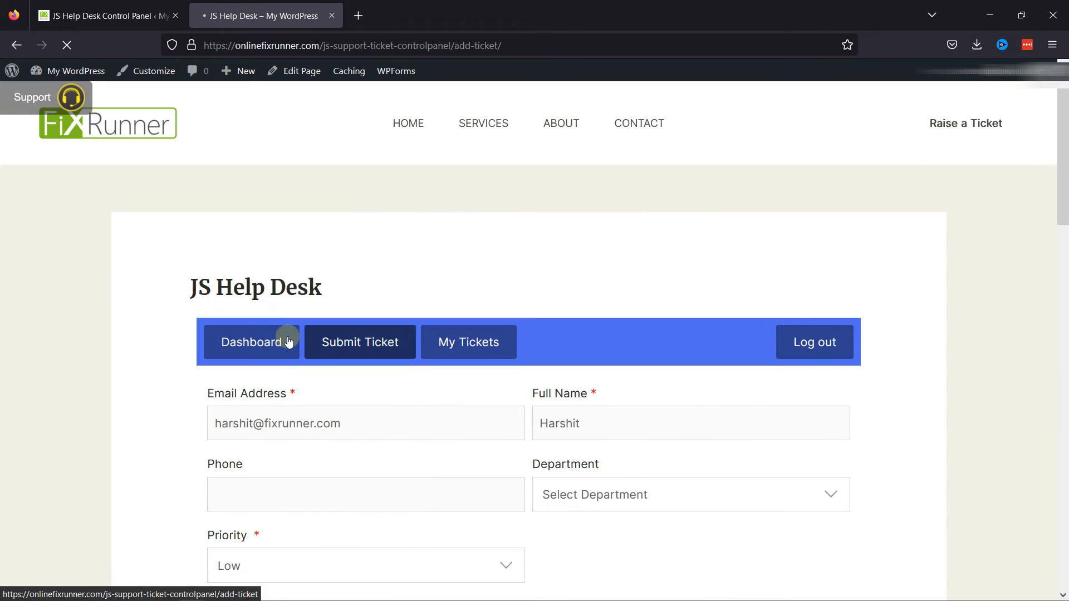
Fill in a test e-mail address, a test full name and a phone number on the ticket form
{"action": "scroll", "coordinate": [546, 393], "scroll_direction": "down", "scroll_amount": 2}
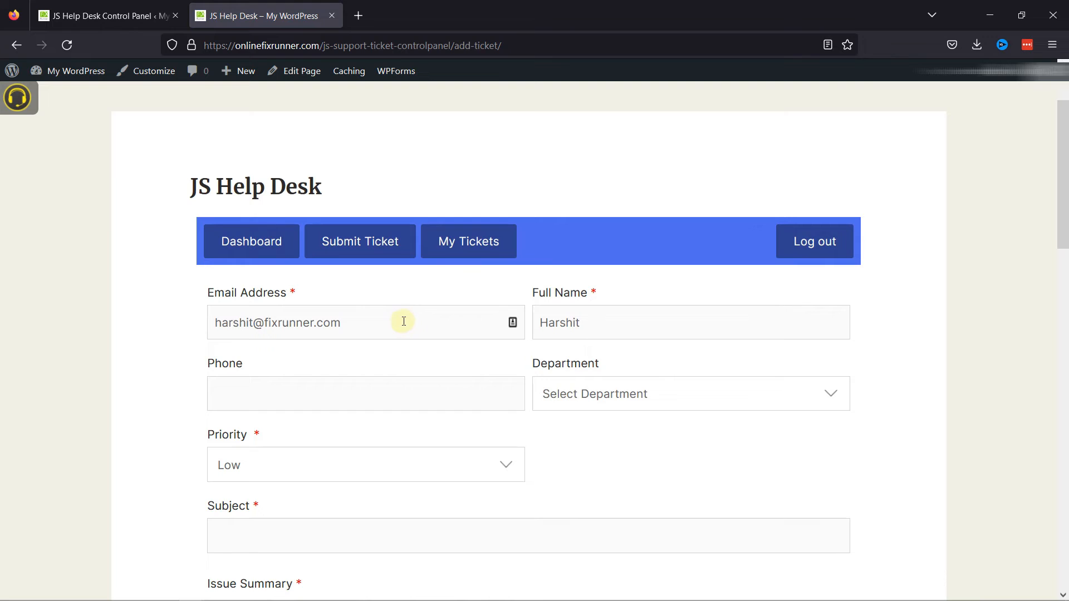
{"action": "left_click_drag", "start_coordinate": [403, 321], "coordinate": [186, 323]}
{"action": "type", "text": "test@gmail.com"}
{"action": "key", "text": "Tab"}
{"action": "type", "text": "TEST"}
{"action": "left_click", "coordinate": [308, 396]}
{"action": "type", "text": "+123456789"}
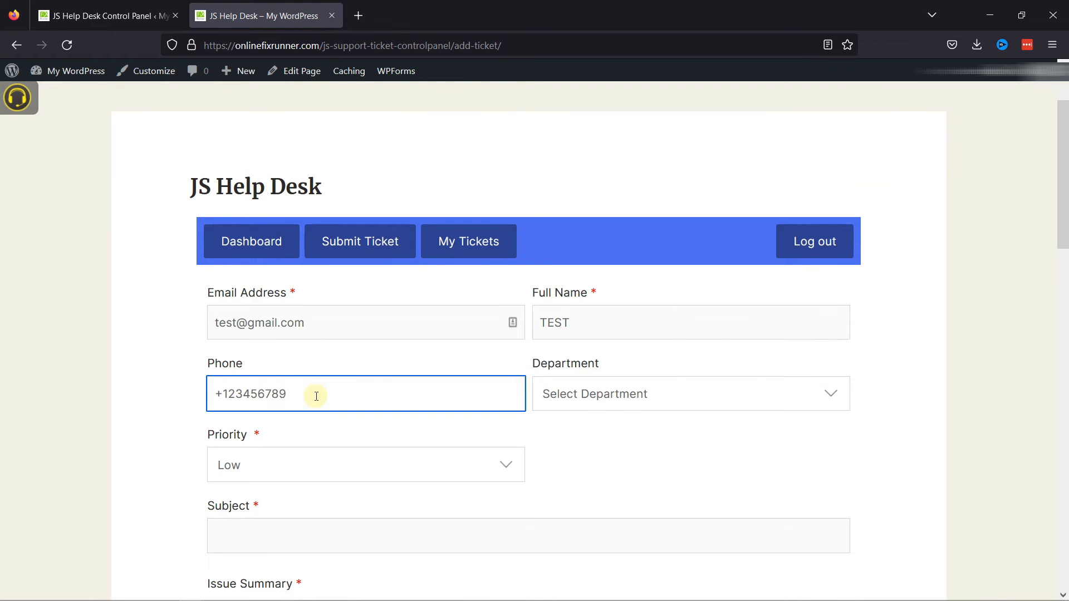
Set department Support, priority Urgent and subject 'I NEED HELP', then submit the ticket
{"action": "left_click", "coordinate": [607, 396]}
{"action": "left_click", "coordinate": [598, 444]}
{"action": "scroll", "coordinate": [596, 442], "scroll_direction": "down", "scroll_amount": 2}
{"action": "left_click", "coordinate": [421, 341]}
{"action": "left_click", "coordinate": [369, 449]}
{"action": "left_click", "coordinate": [449, 421]}
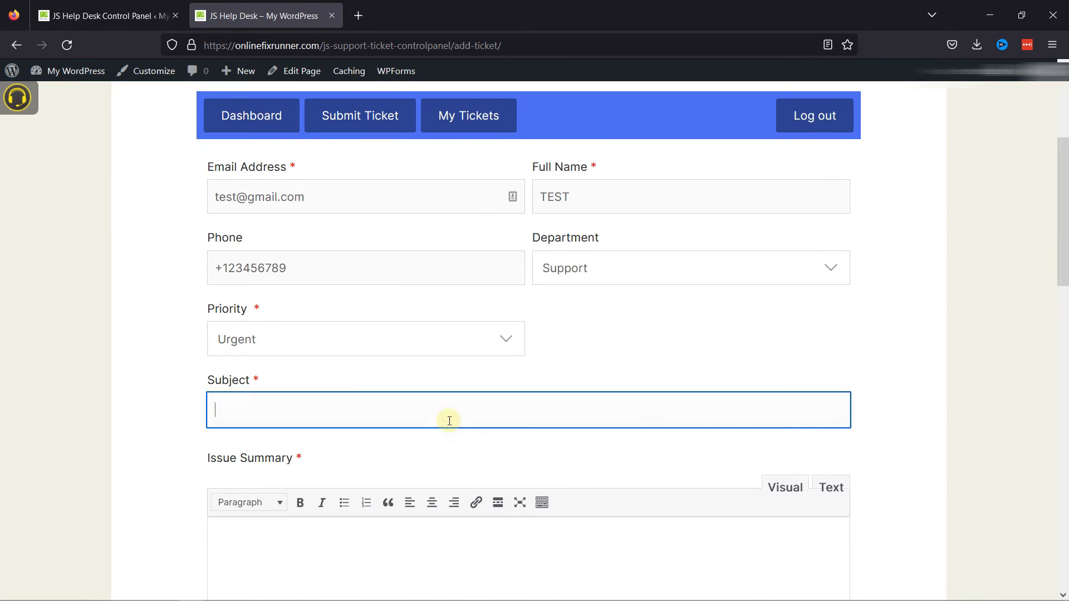
{"action": "type", "text": "I NEED HELP"}
{"action": "scroll", "coordinate": [450, 422], "scroll_direction": "down", "scroll_amount": 4}
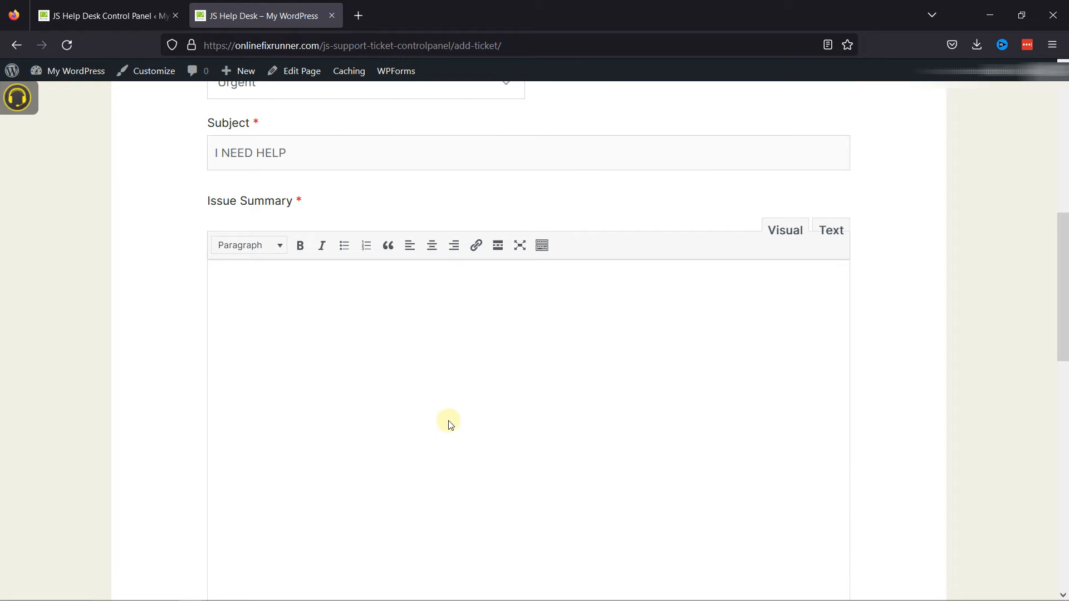
{"action": "scroll", "coordinate": [450, 424], "scroll_direction": "down", "scroll_amount": 10}
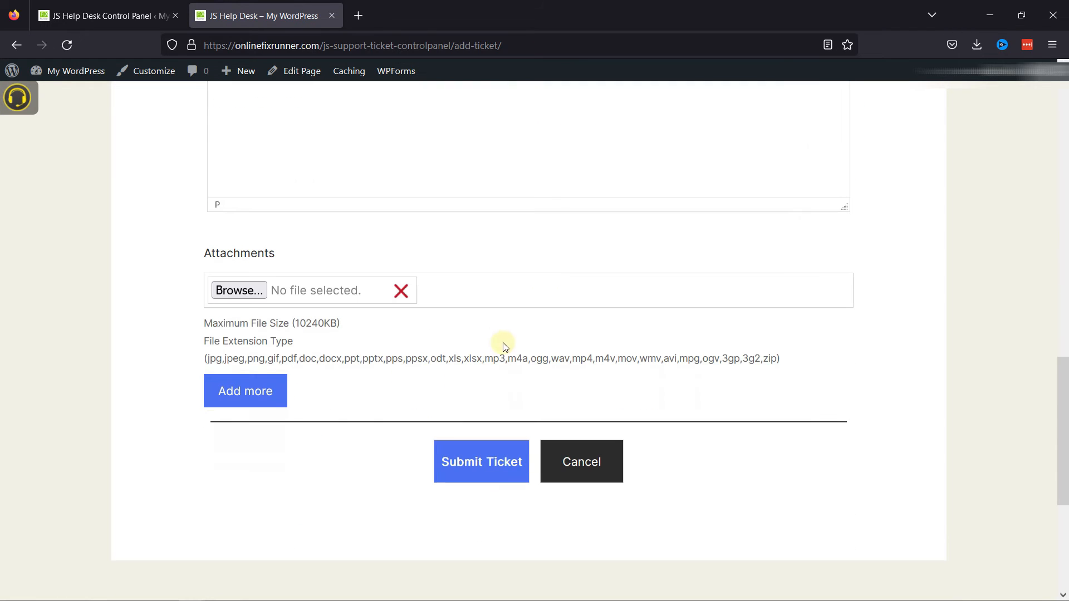
{"action": "left_click", "coordinate": [245, 391]}
{"action": "left_click", "coordinate": [621, 290]}
{"action": "left_click", "coordinate": [506, 449]}
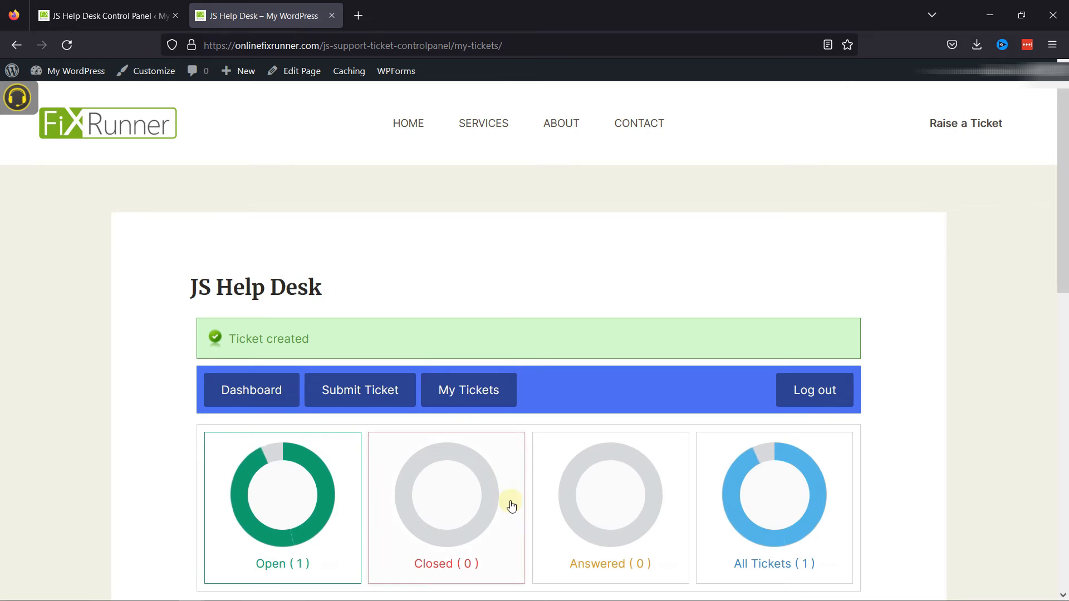
Check the confirmation showing 1 open ticket, then return to the admin dashboard tab
{"action": "scroll", "coordinate": [509, 501], "scroll_direction": "down", "scroll_amount": 5}
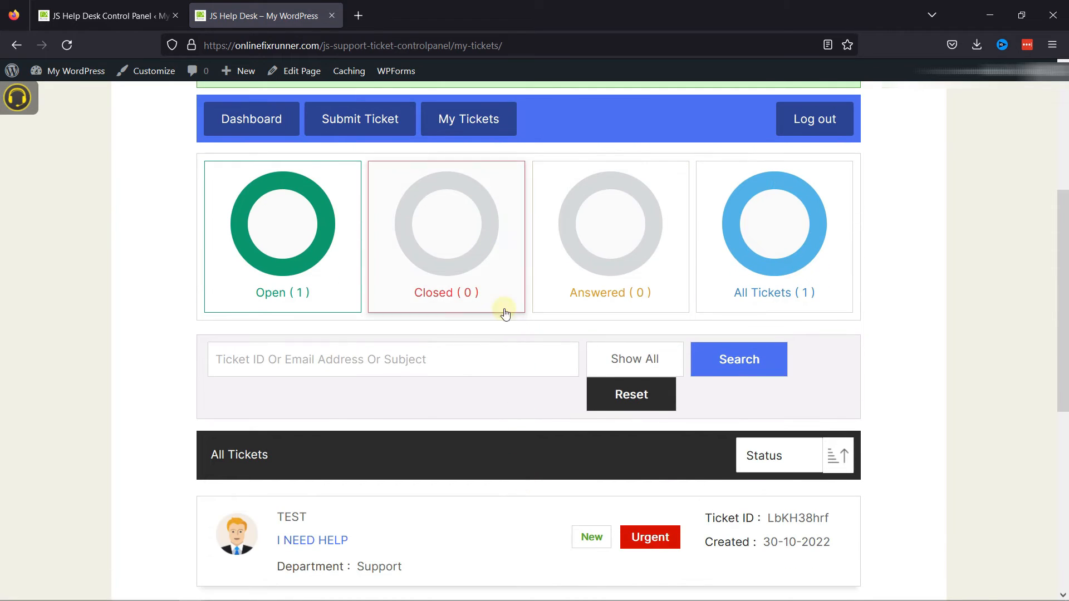
{"action": "scroll", "coordinate": [518, 466], "scroll_direction": "down", "scroll_amount": 2}
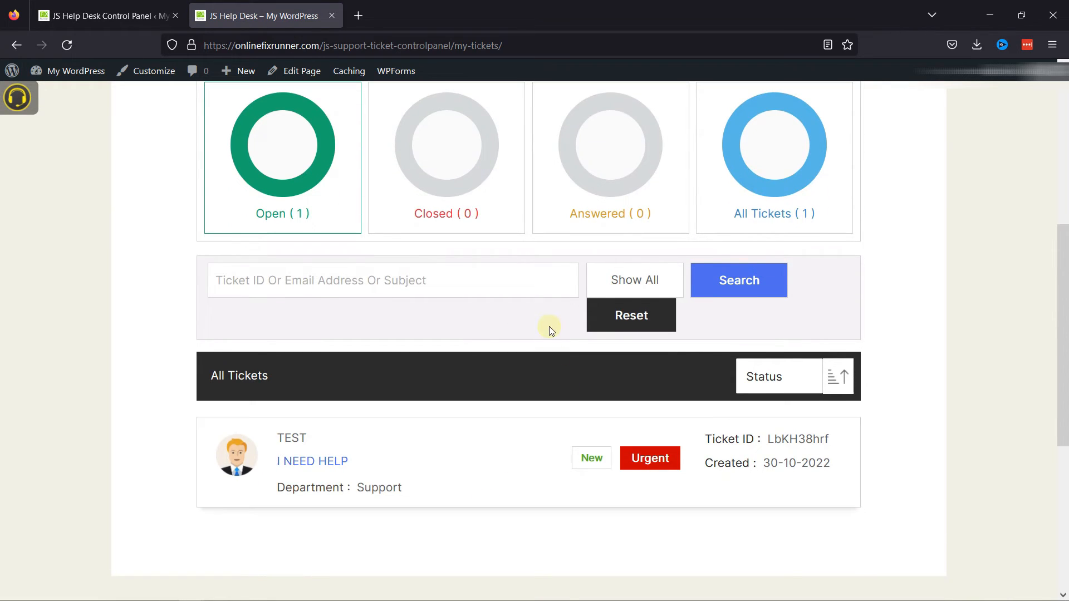
{"action": "scroll", "coordinate": [549, 331], "scroll_direction": "up", "scroll_amount": 6}
{"action": "left_click", "coordinate": [143, 17]}
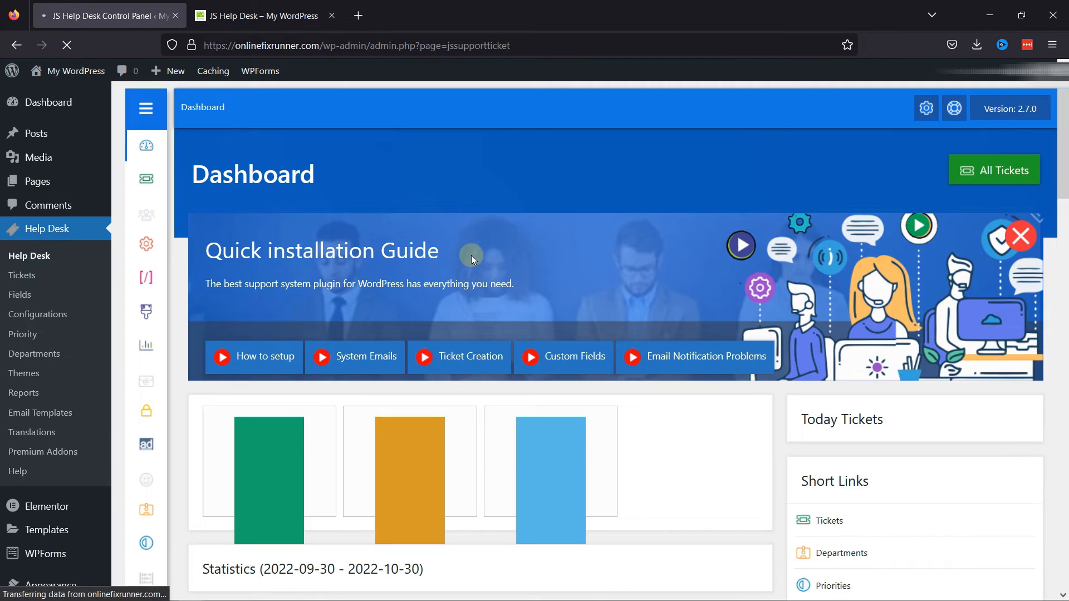
Scroll the refreshed dashboard showing 1 New Urgent ticket and the test ticket under Latest Tickets
{"action": "scroll", "coordinate": [471, 256], "scroll_direction": "down", "scroll_amount": 3}
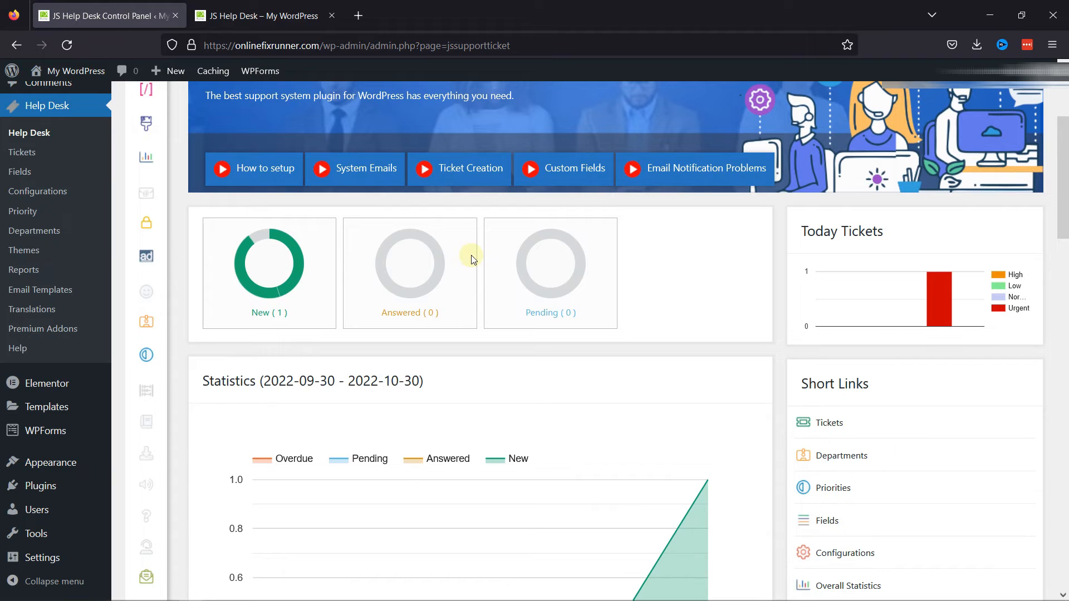
{"action": "scroll", "coordinate": [492, 433], "scroll_direction": "down", "scroll_amount": 9}
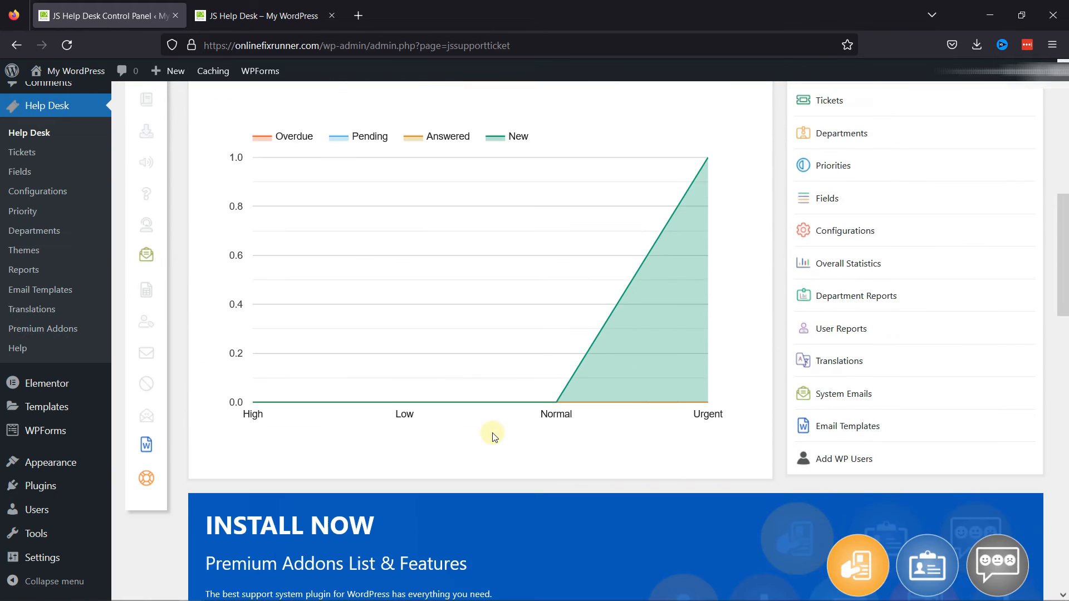
{"action": "scroll", "coordinate": [492, 437], "scroll_direction": "down", "scroll_amount": 2}
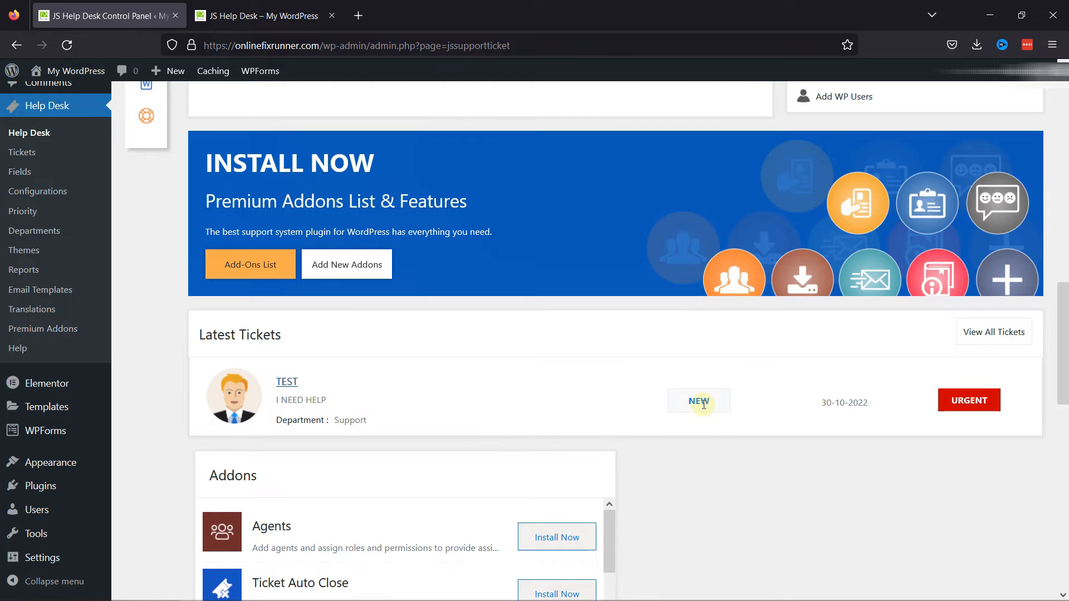
{"action": "scroll", "coordinate": [703, 404], "scroll_direction": "up", "scroll_amount": 14}
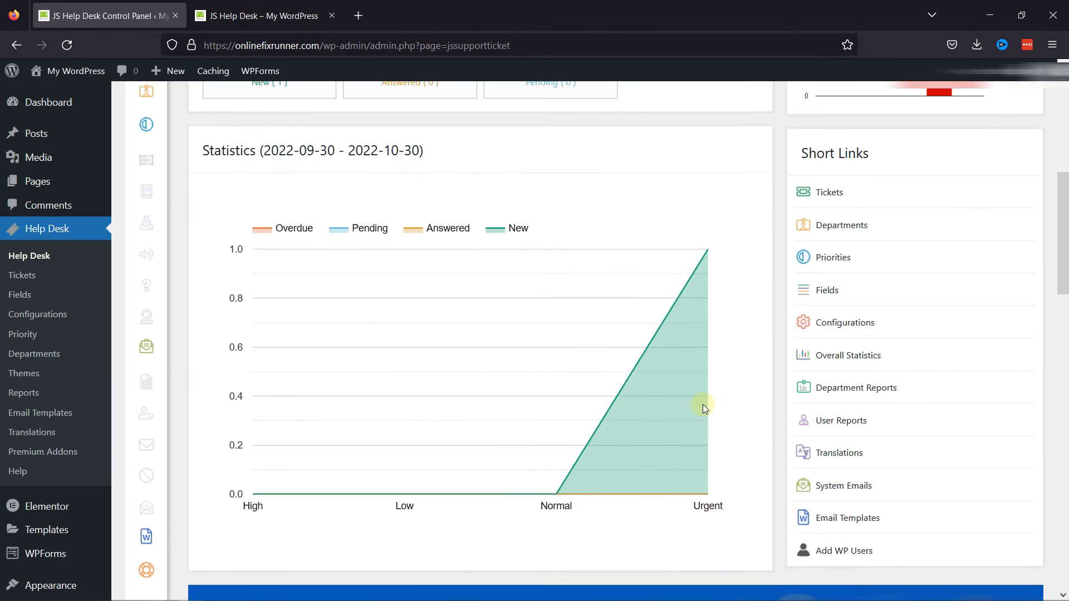
Open the Help Desk Tickets list and choose Edit Ticket on the I NEED HELP ticket
{"action": "mouse_move", "coordinate": [145, 150]}
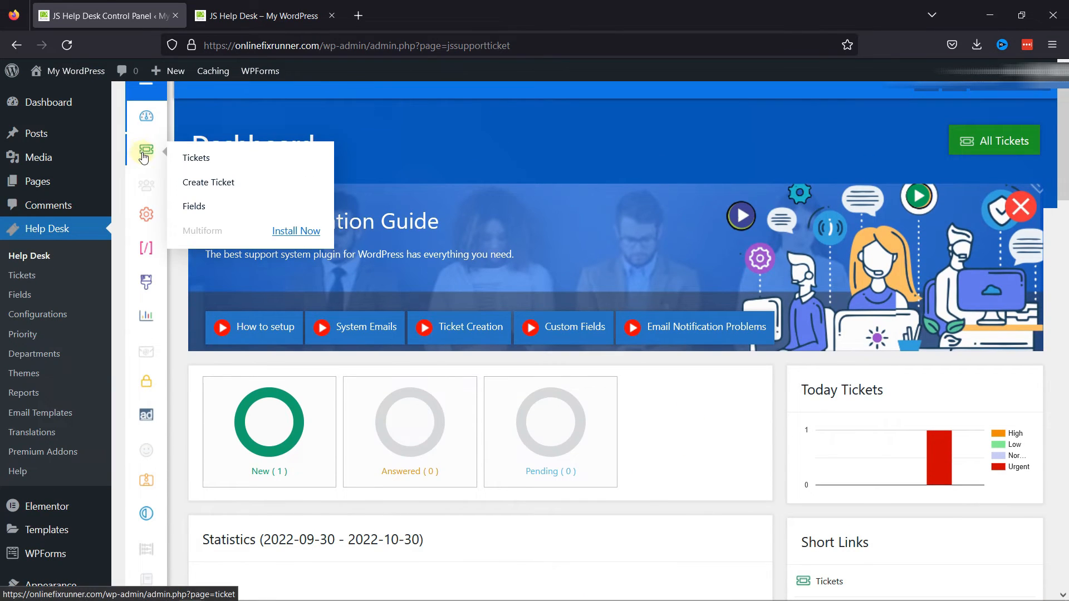
{"action": "left_click", "coordinate": [197, 157]}
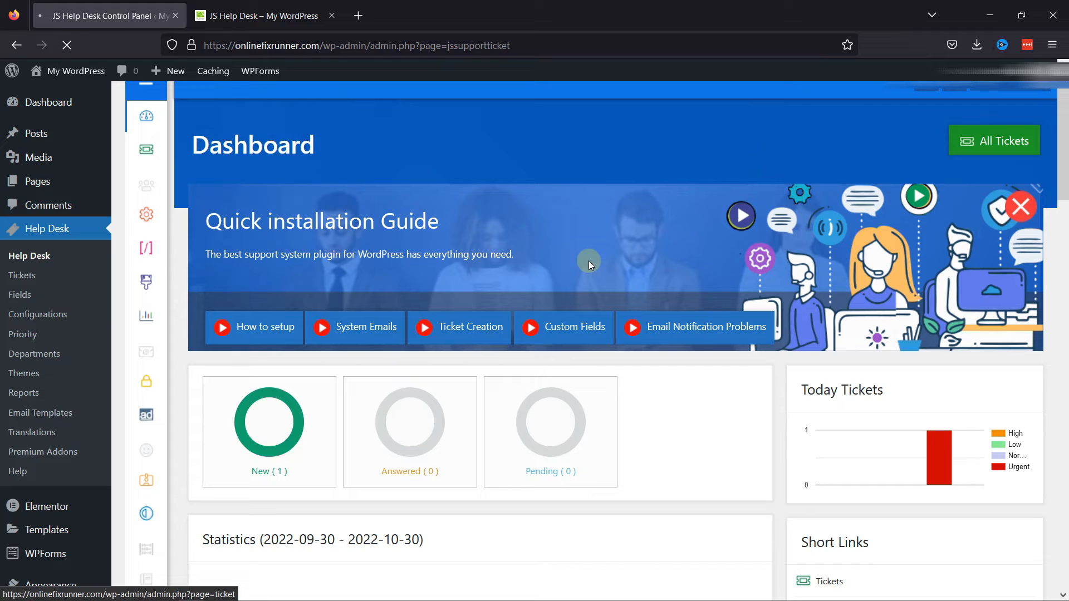
{"action": "scroll", "coordinate": [590, 265], "scroll_direction": "down", "scroll_amount": 1}
{"action": "scroll", "coordinate": [590, 265], "scroll_direction": "down", "scroll_amount": 5}
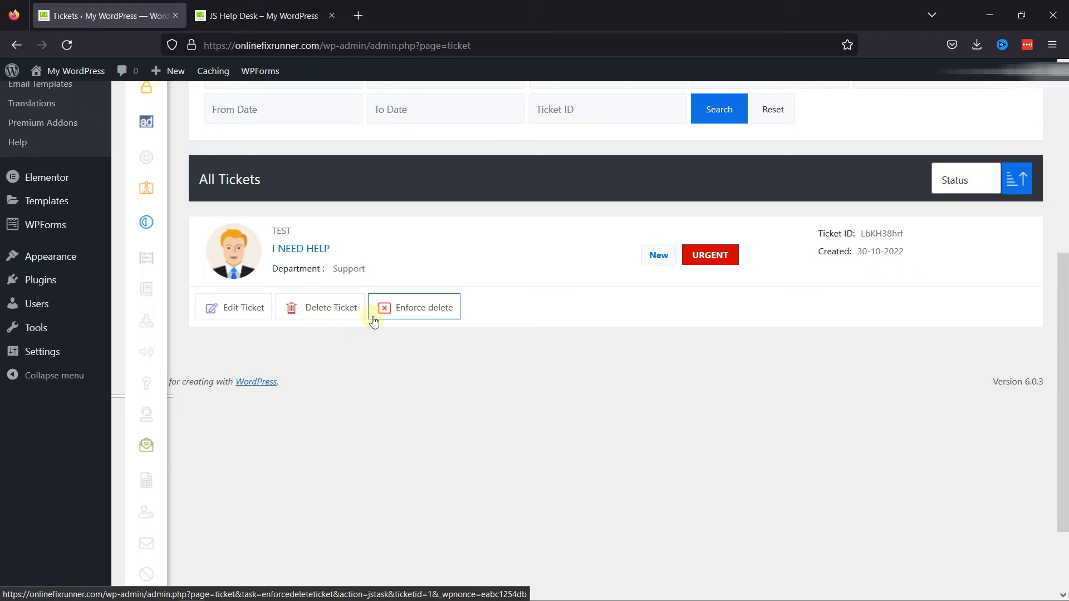
{"action": "scroll", "coordinate": [576, 316], "scroll_direction": "up", "scroll_amount": 1}
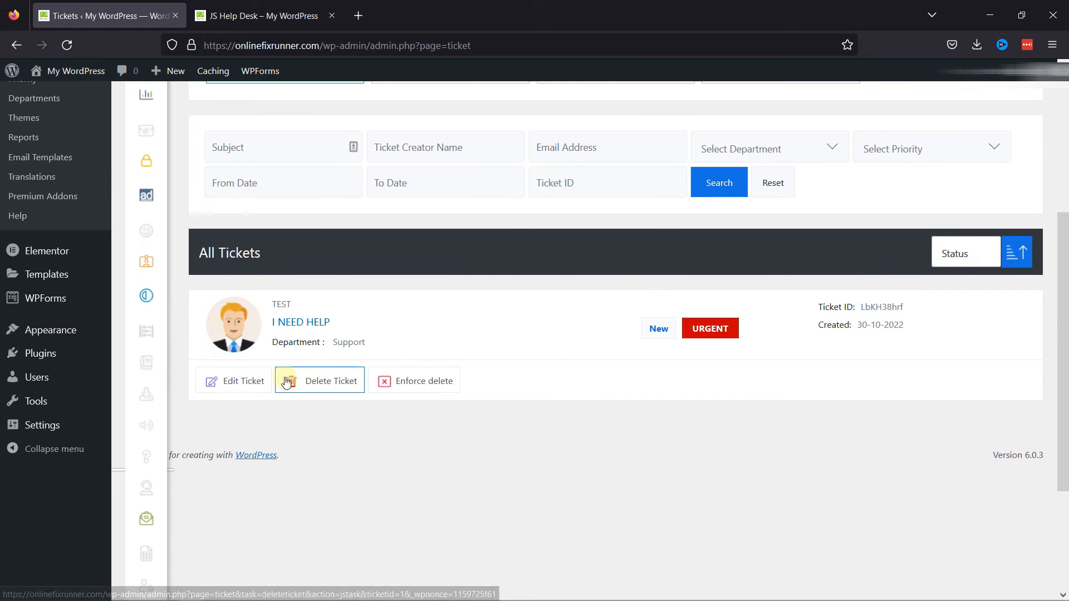
{"action": "left_click", "coordinate": [256, 385]}
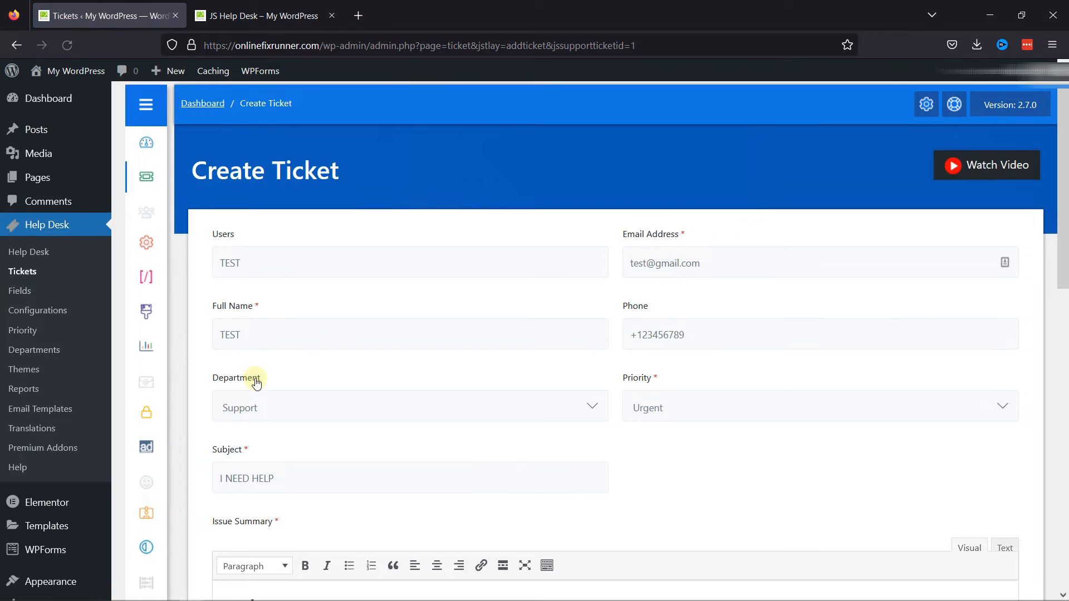
Scroll through the edit form, opening and closing the Due Date picker without picking a date
{"action": "scroll", "coordinate": [257, 383], "scroll_direction": "down", "scroll_amount": 1}
{"action": "scroll", "coordinate": [257, 383], "scroll_direction": "down", "scroll_amount": 1}
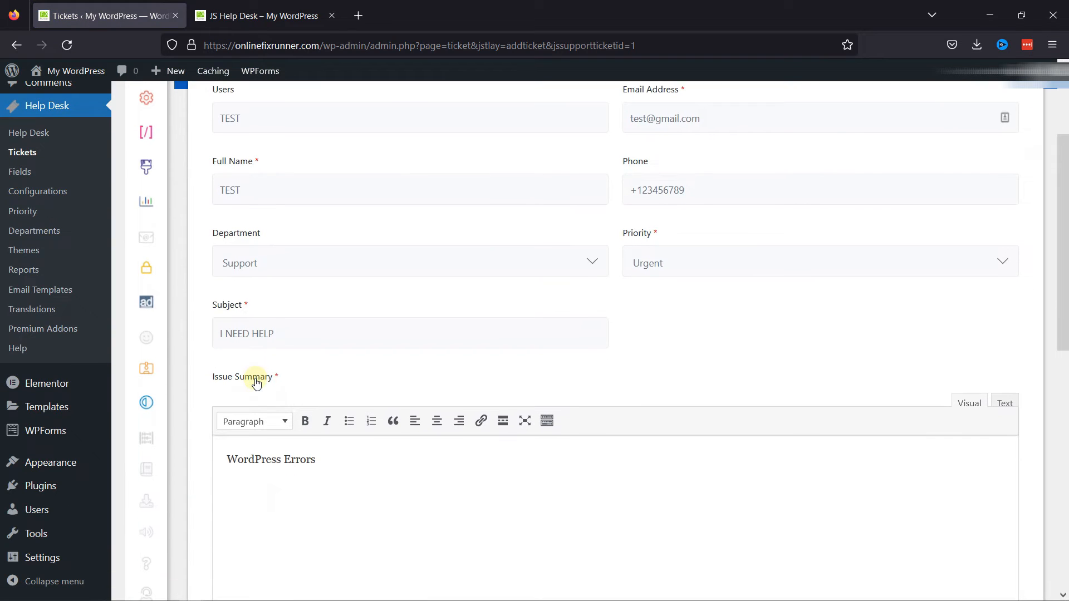
{"action": "scroll", "coordinate": [256, 383], "scroll_direction": "down", "scroll_amount": 6}
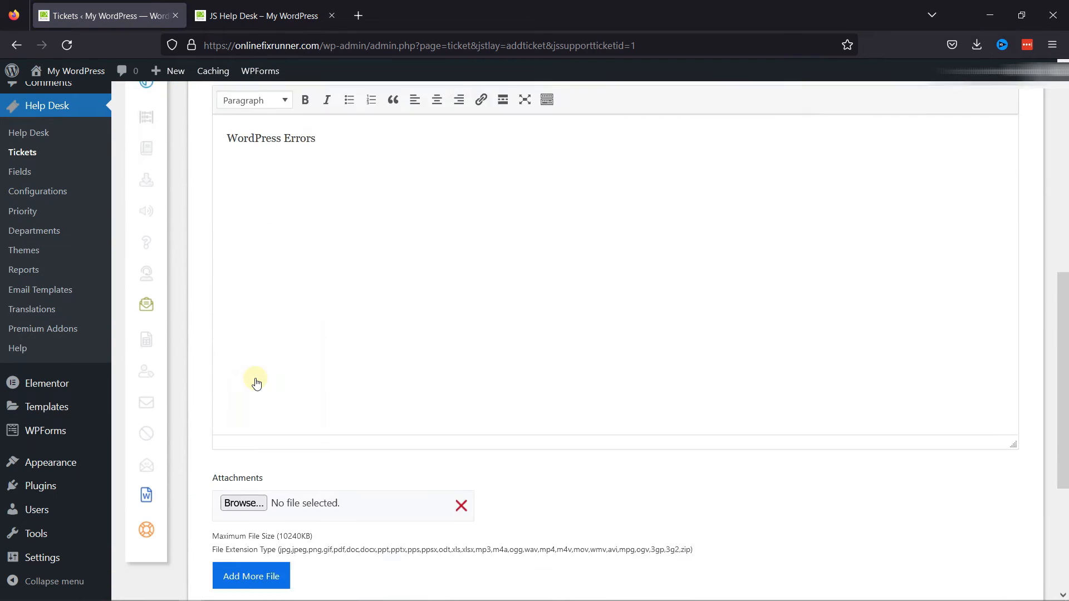
{"action": "scroll", "coordinate": [256, 383], "scroll_direction": "down", "scroll_amount": 2}
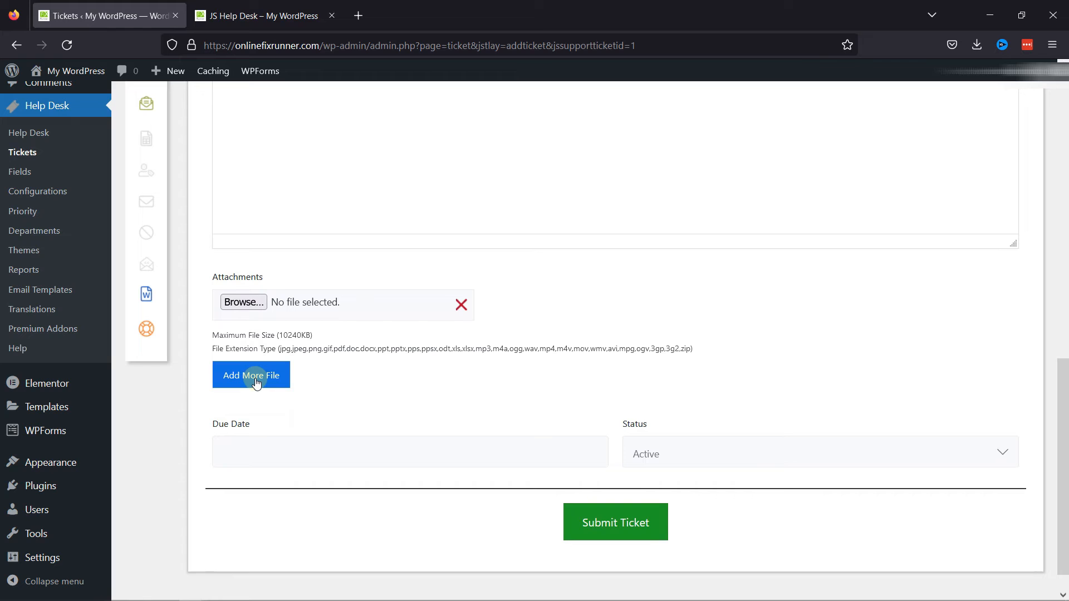
{"action": "left_click", "coordinate": [276, 448]}
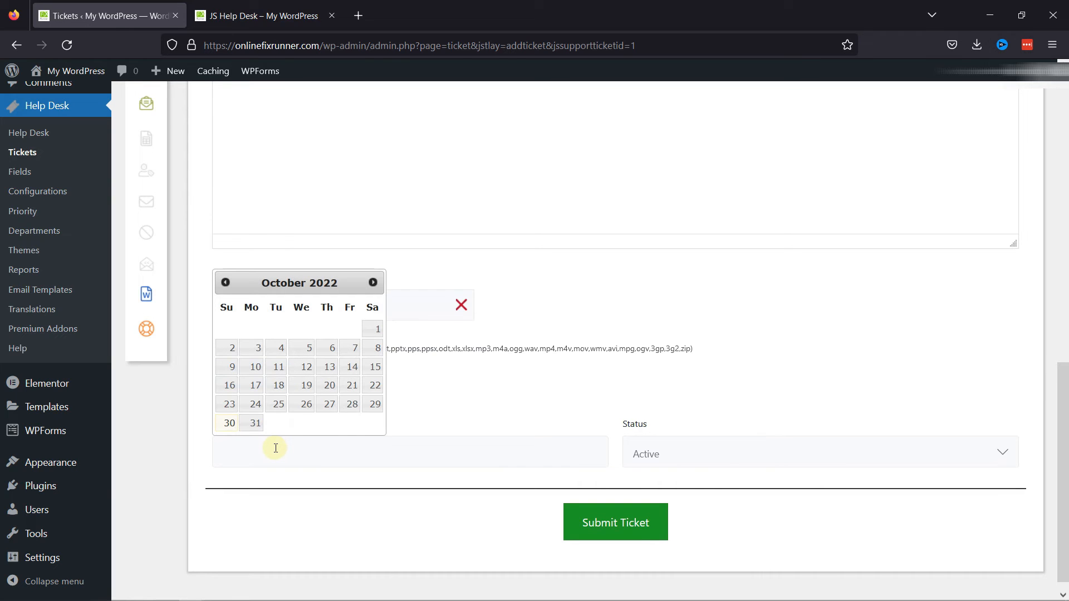
{"action": "left_click", "coordinate": [500, 422]}
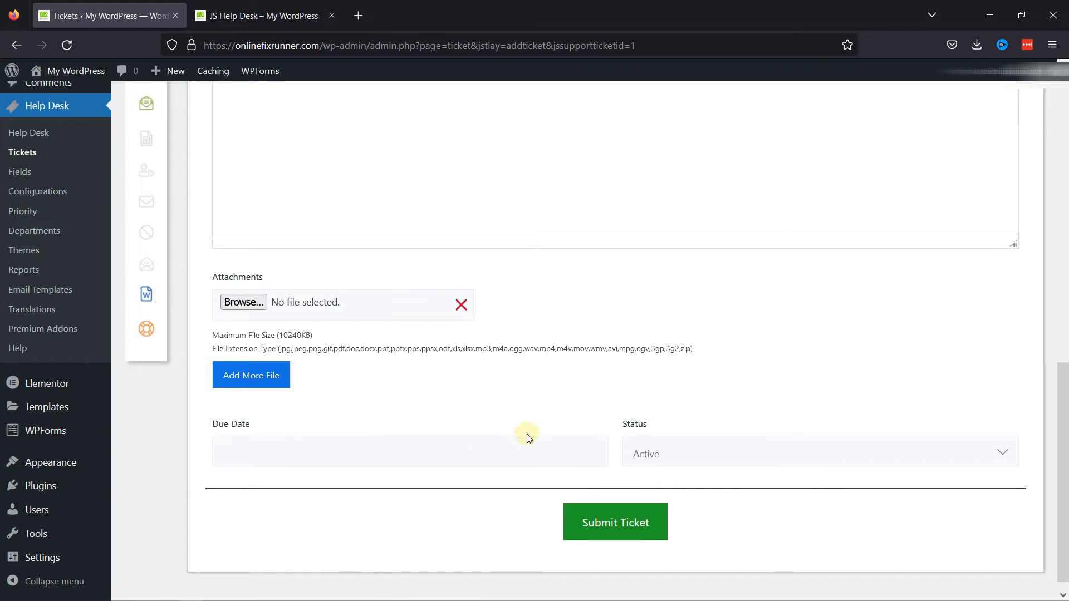
{"action": "scroll", "coordinate": [528, 438], "scroll_direction": "up", "scroll_amount": 10}
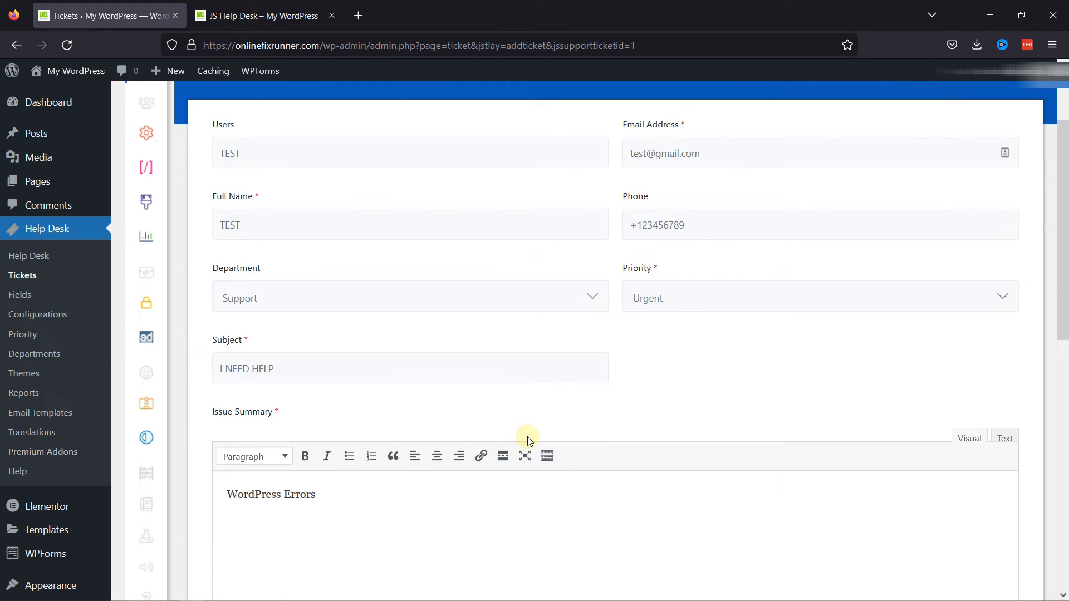
{"action": "scroll", "coordinate": [528, 440], "scroll_direction": "up", "scroll_amount": 2}
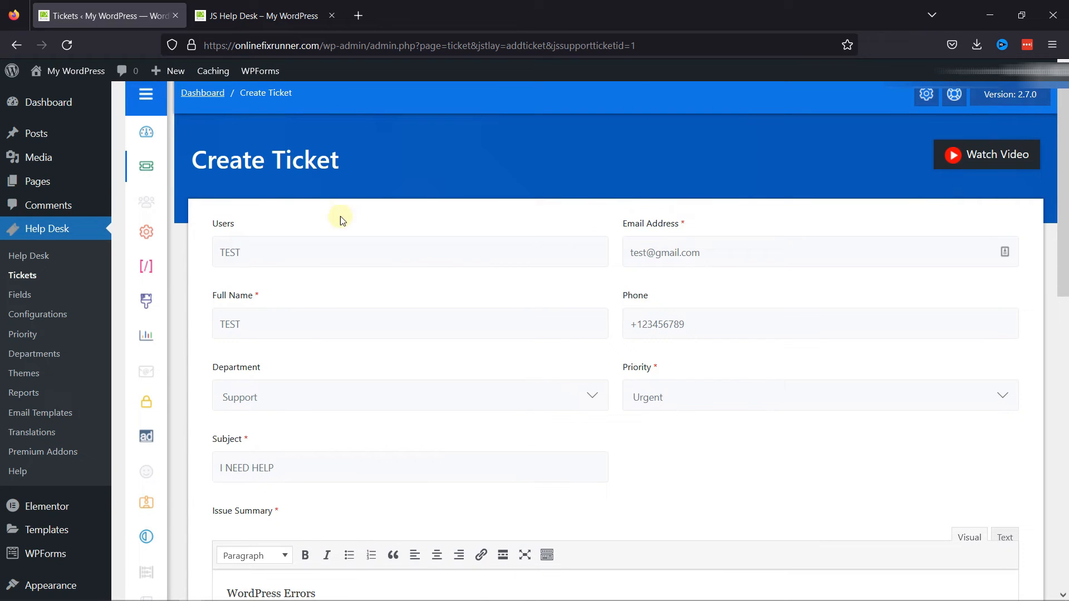
{"action": "mouse_move", "coordinate": [146, 166]}
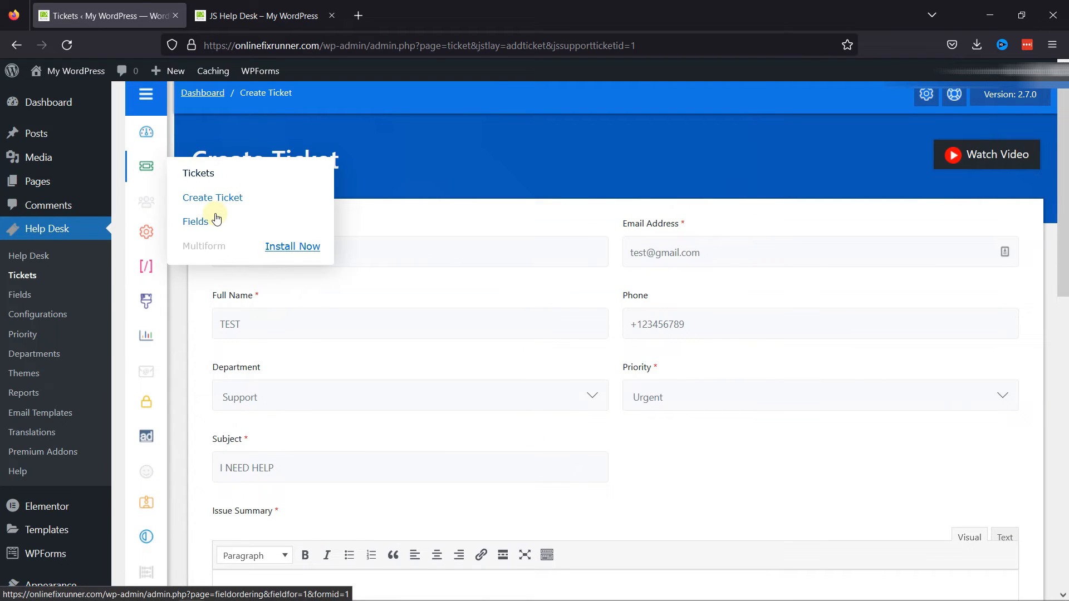
{"action": "mouse_move", "coordinate": [140, 240]}
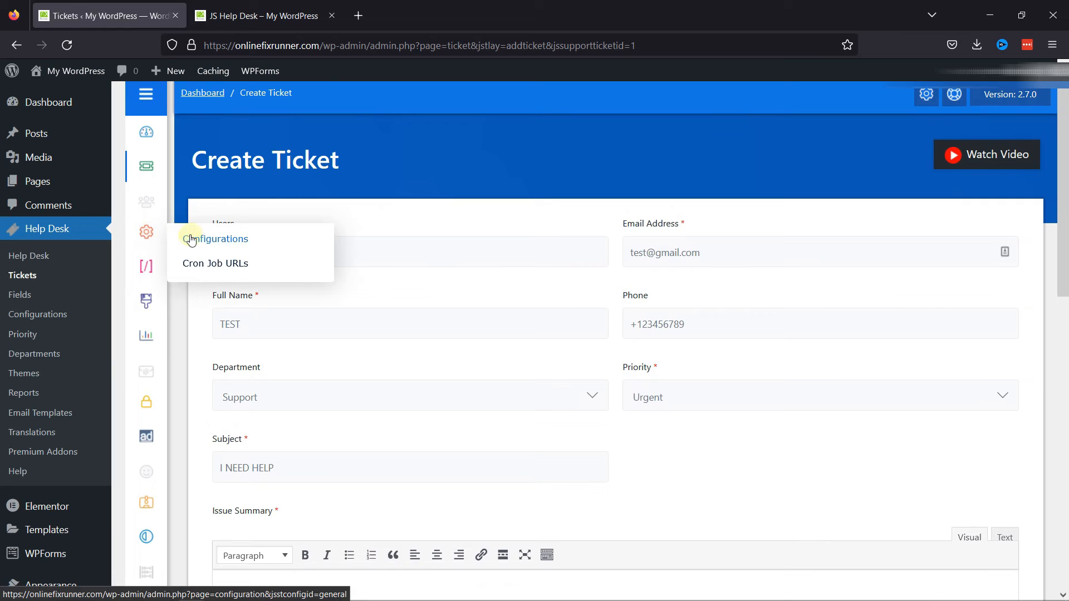
{"action": "mouse_move", "coordinate": [143, 203]}
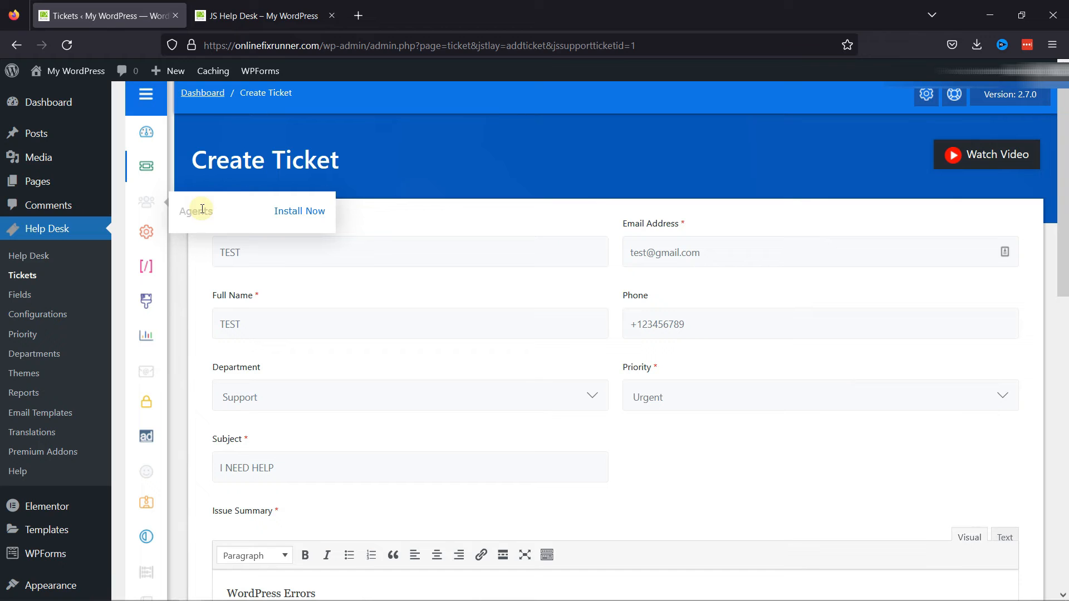
{"action": "mouse_move", "coordinate": [149, 474]}
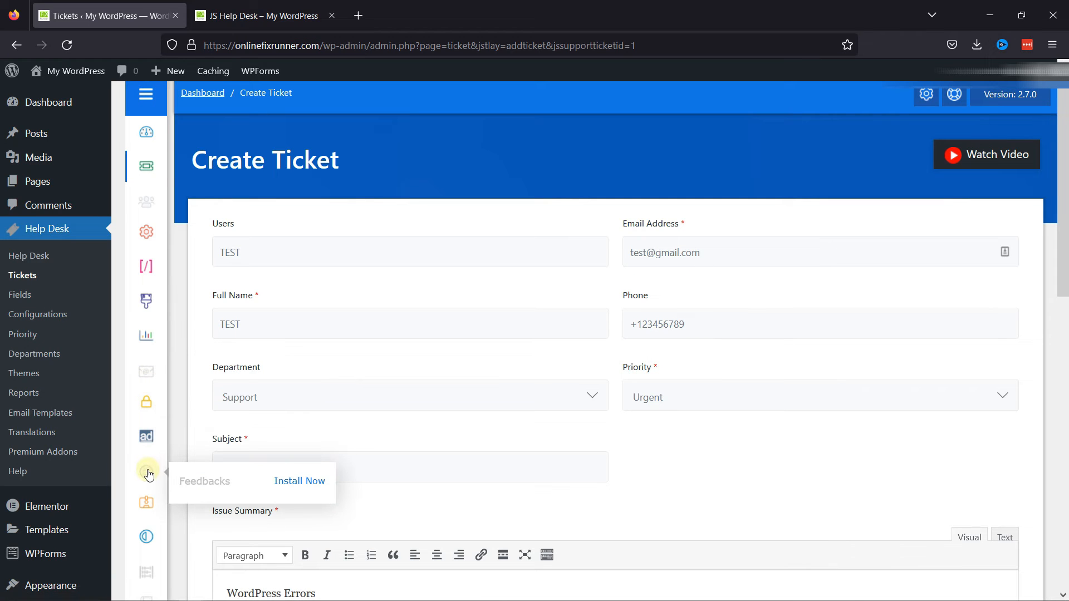
{"action": "scroll", "coordinate": [149, 468], "scroll_direction": "down", "scroll_amount": 1}
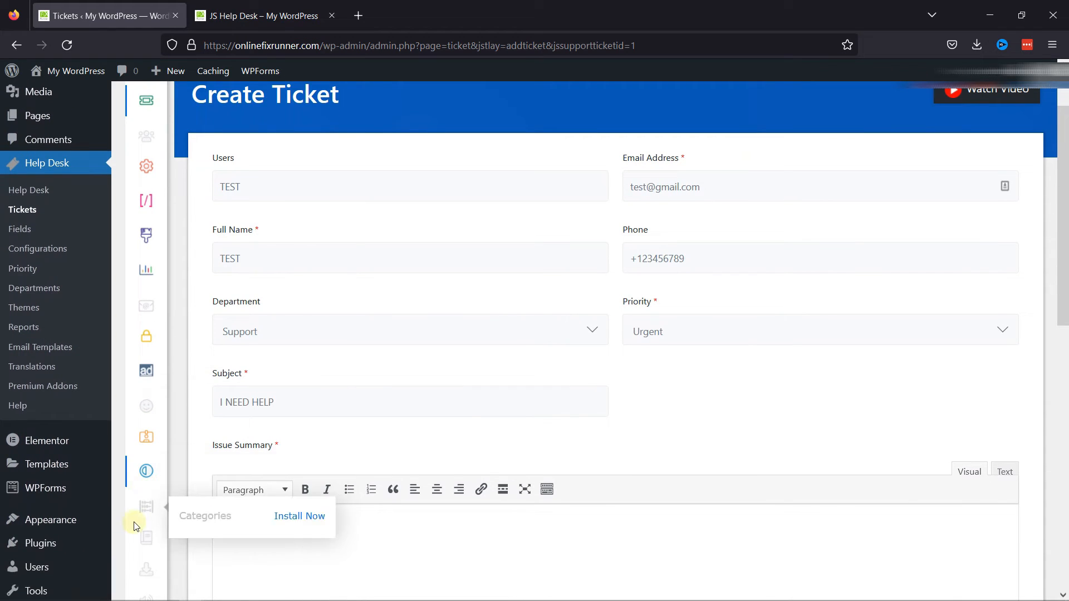
{"action": "mouse_move", "coordinate": [148, 541]}
{"action": "scroll", "coordinate": [259, 333], "scroll_direction": "up", "scroll_amount": 2}
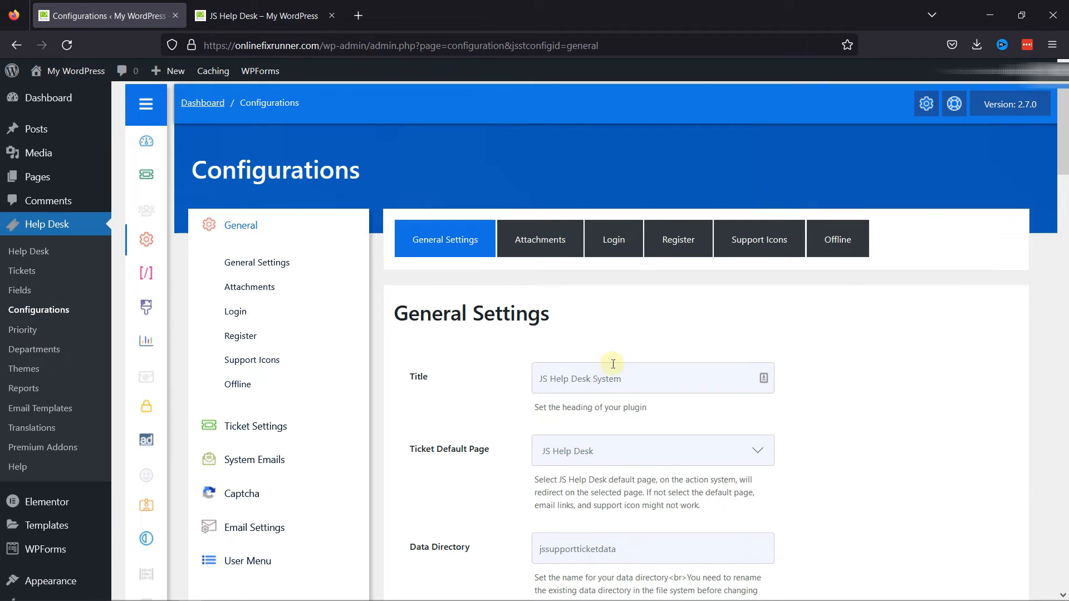
Scroll through the General Settings, Attachments, Login and Register options, keeping the JS Help Desk System title
{"action": "scroll", "coordinate": [612, 364], "scroll_direction": "down", "scroll_amount": 2}
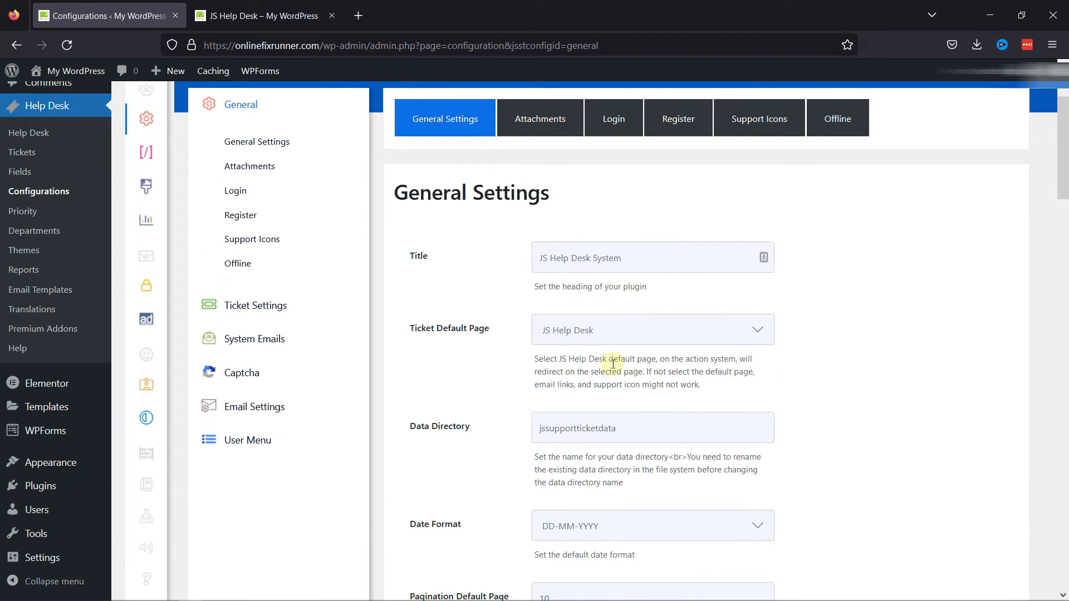
{"action": "scroll", "coordinate": [613, 363], "scroll_direction": "down", "scroll_amount": 1}
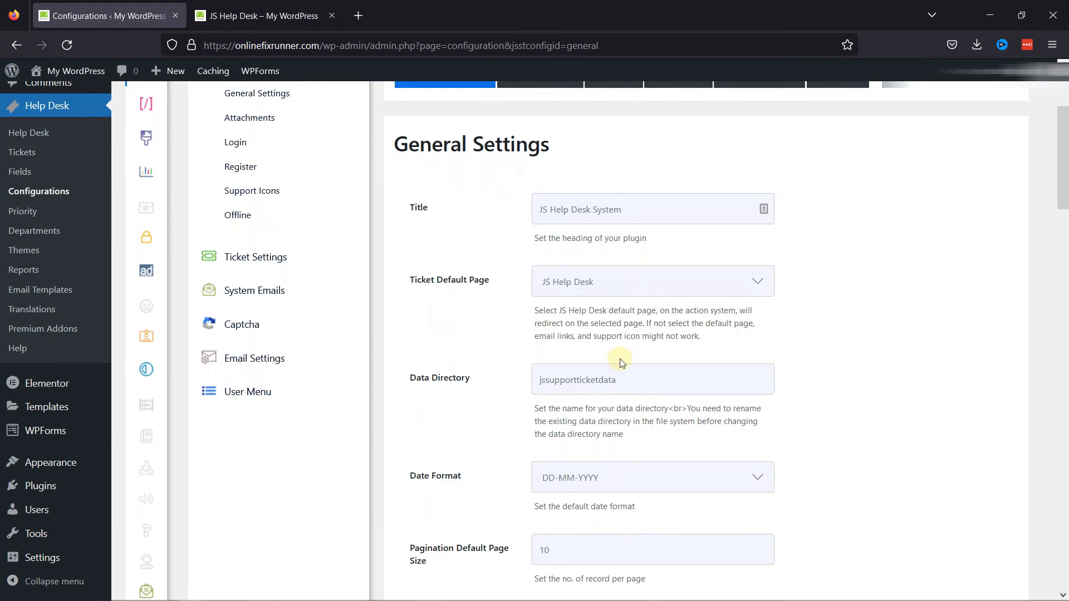
{"action": "scroll", "coordinate": [812, 341], "scroll_direction": "down", "scroll_amount": 6}
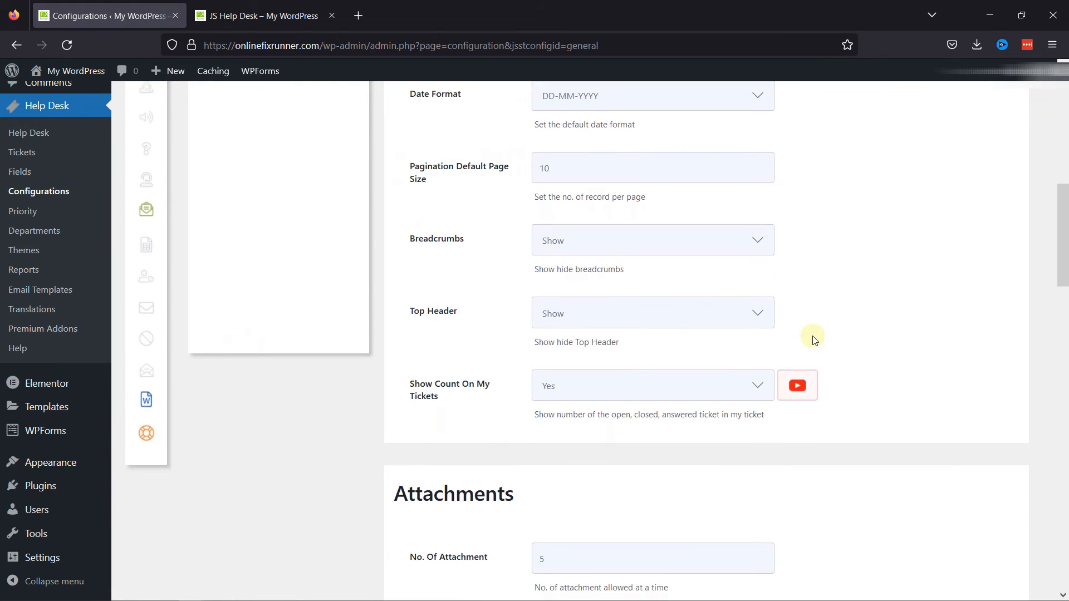
{"action": "scroll", "coordinate": [814, 339], "scroll_direction": "down", "scroll_amount": 3}
{"action": "scroll", "coordinate": [814, 337], "scroll_direction": "down", "scroll_amount": 1}
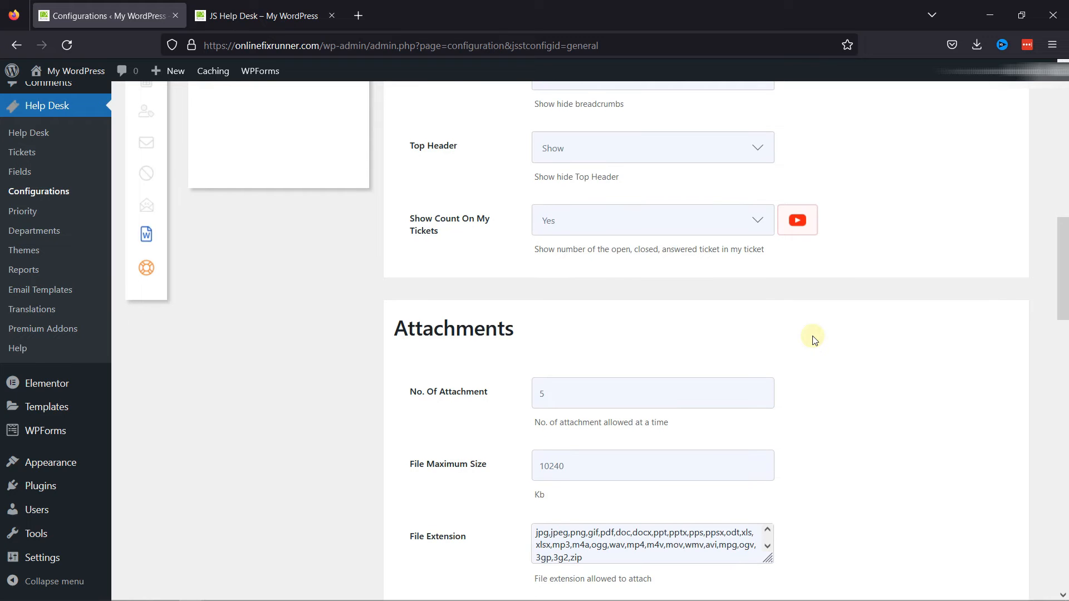
{"action": "scroll", "coordinate": [814, 339], "scroll_direction": "down", "scroll_amount": 1}
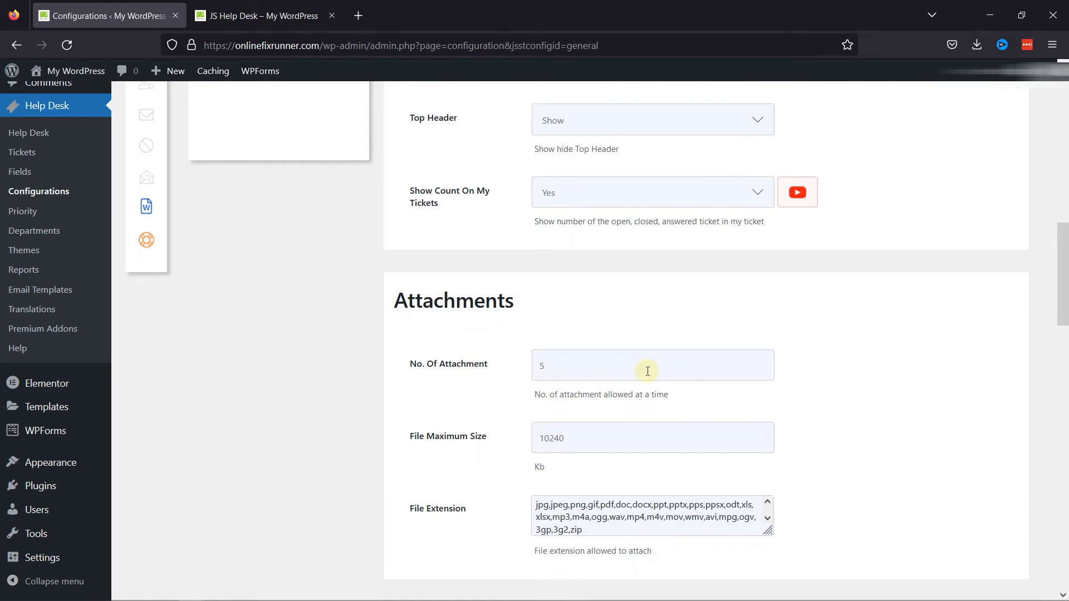
{"action": "scroll", "coordinate": [698, 469], "scroll_direction": "down", "scroll_amount": 8}
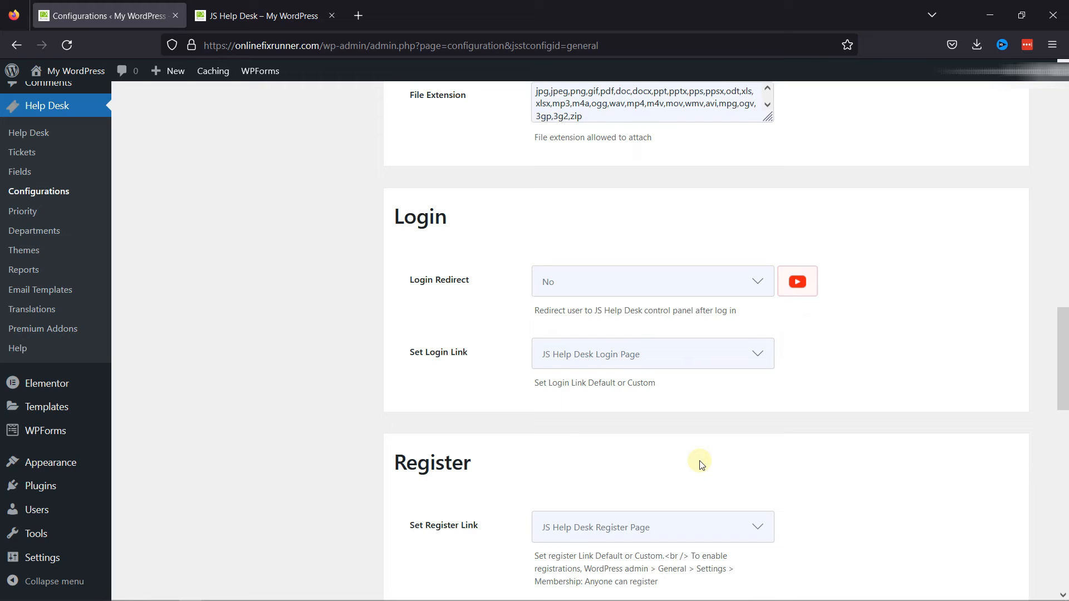
{"action": "scroll", "coordinate": [700, 456], "scroll_direction": "down", "scroll_amount": 3}
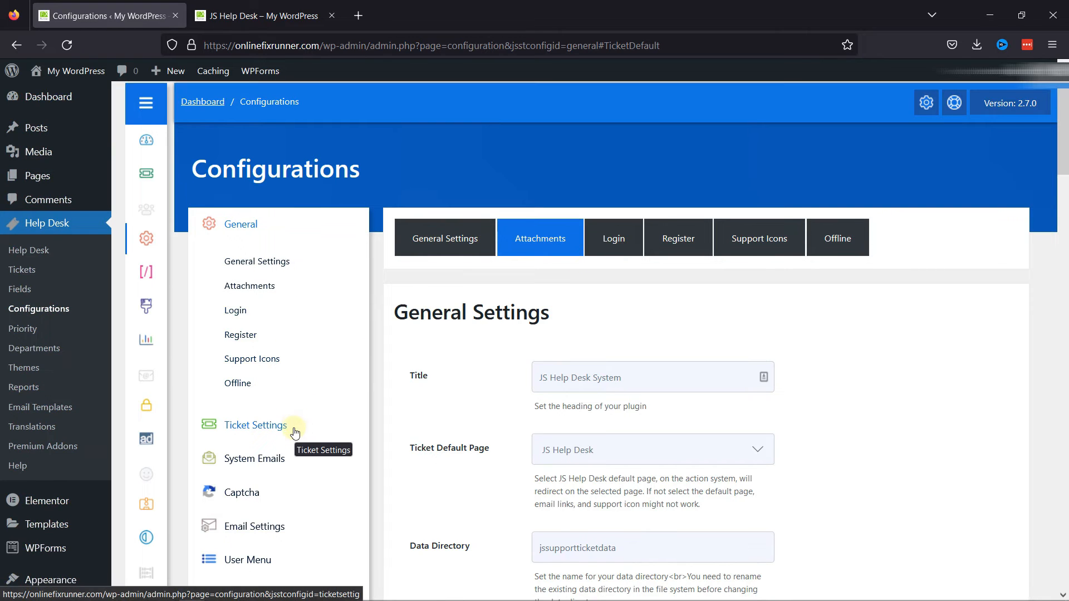
{"action": "scroll", "coordinate": [292, 432], "scroll_direction": "down", "scroll_amount": 1}
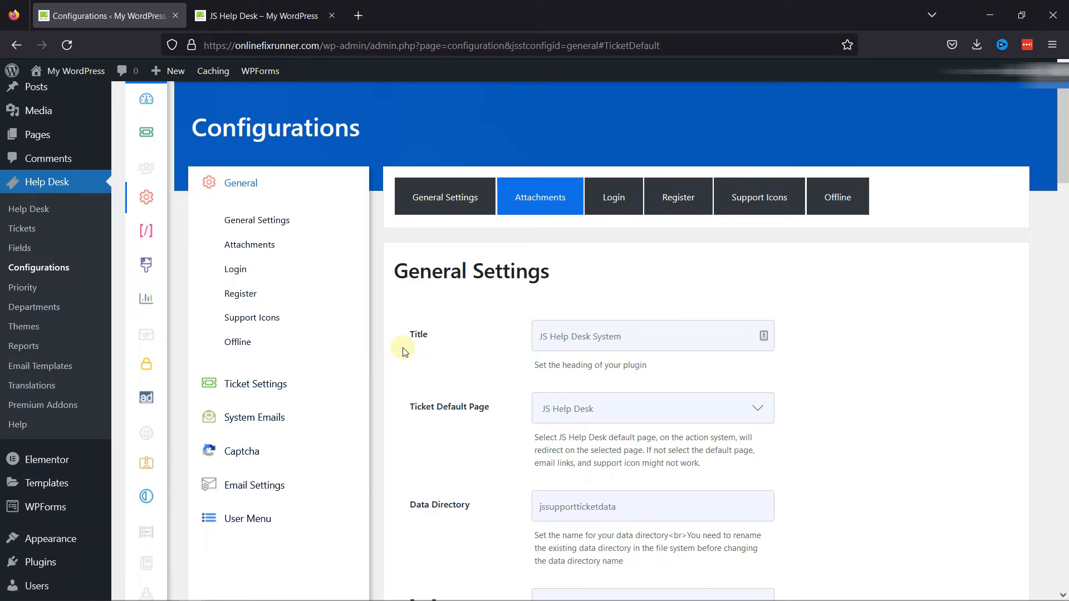
{"action": "mouse_move", "coordinate": [150, 231]}
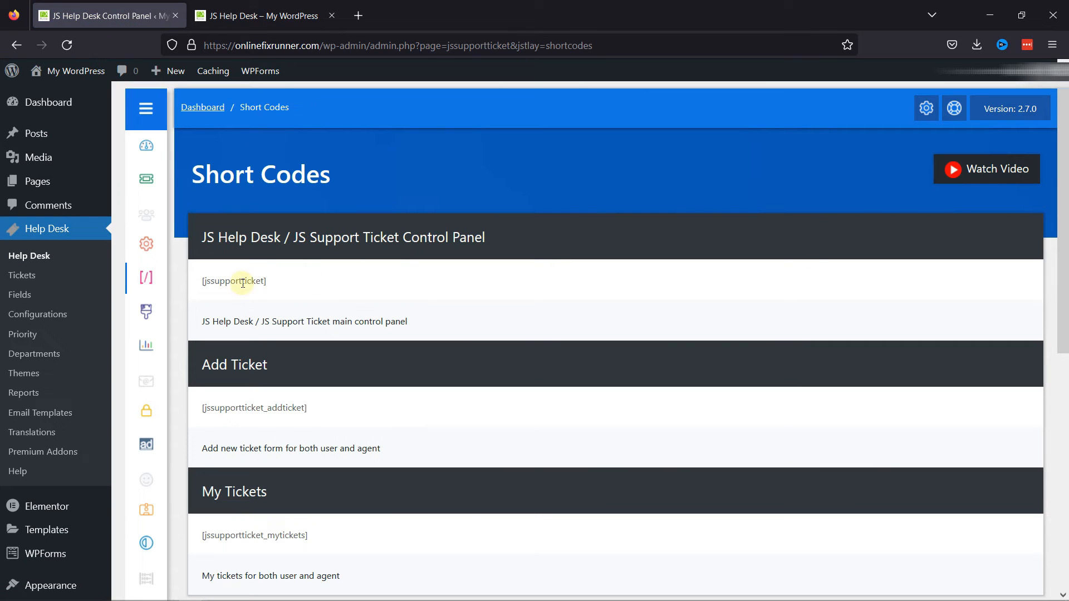
Select the [jssupportticket] shortcode and compare it with the live front-end help desk page
{"action": "triple_click", "coordinate": [243, 283]}
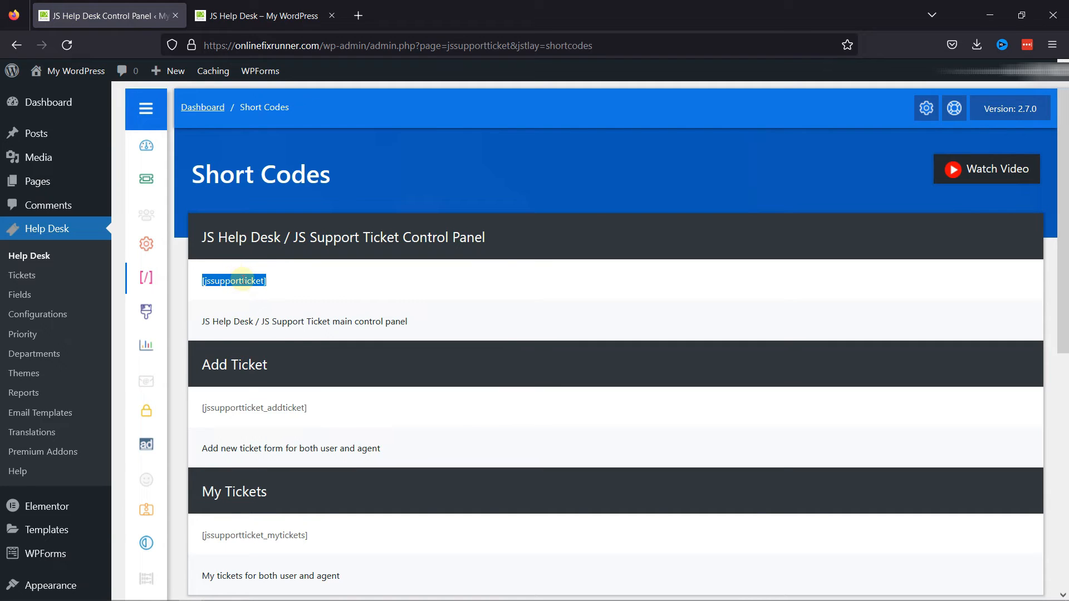
{"action": "left_click", "coordinate": [262, 16]}
{"action": "scroll", "coordinate": [599, 379], "scroll_direction": "down", "scroll_amount": 3}
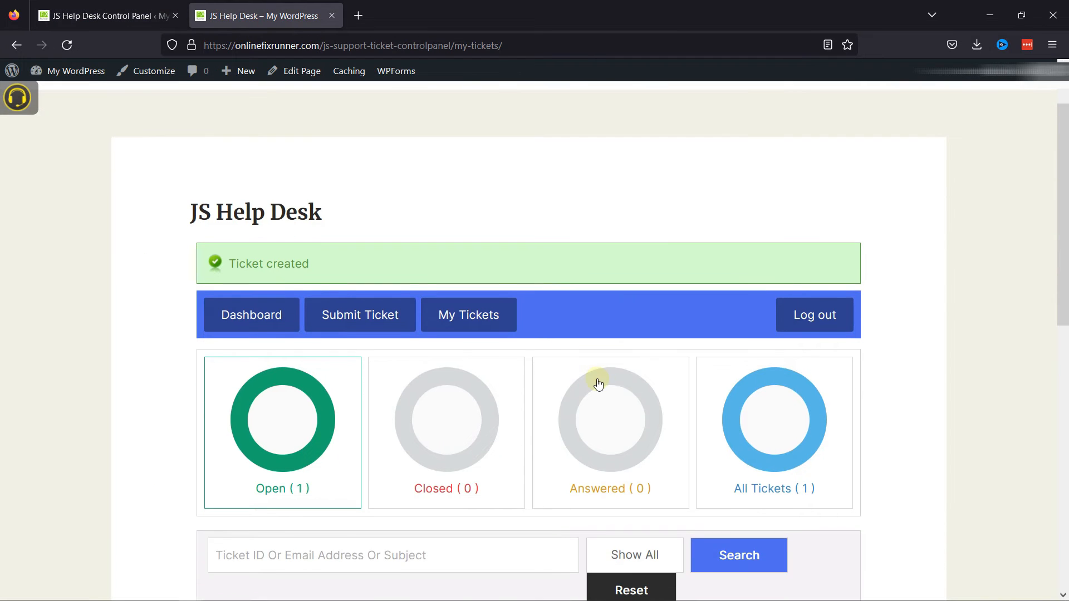
{"action": "left_click", "coordinate": [112, 8]}
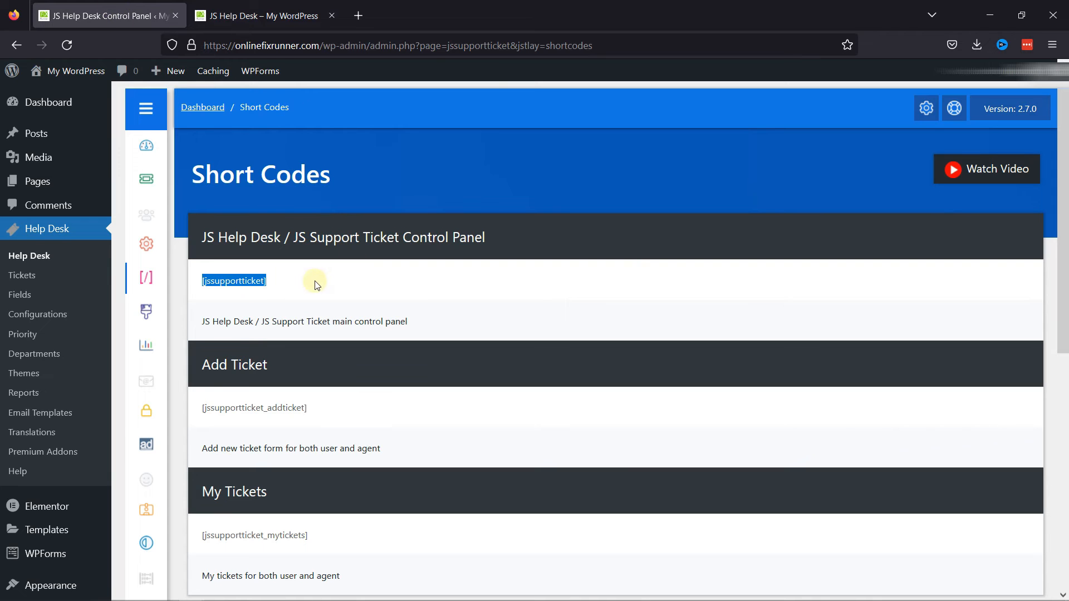
{"action": "scroll", "coordinate": [423, 324], "scroll_direction": "down", "scroll_amount": 1}
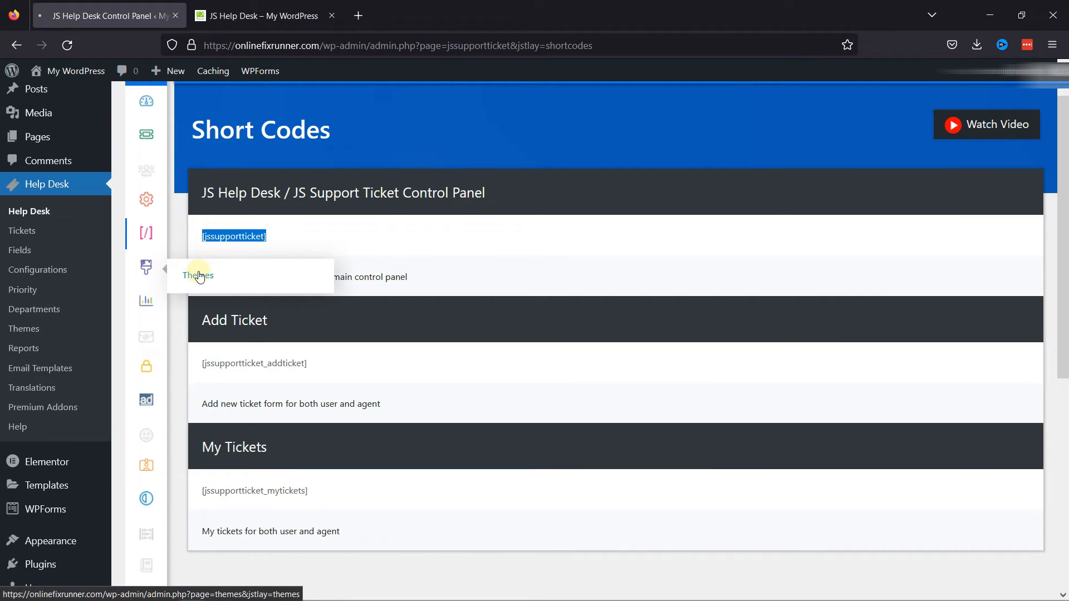
In Themes, set Color 1, the top menu background, to green #6def66
{"action": "left_click", "coordinate": [199, 277]}
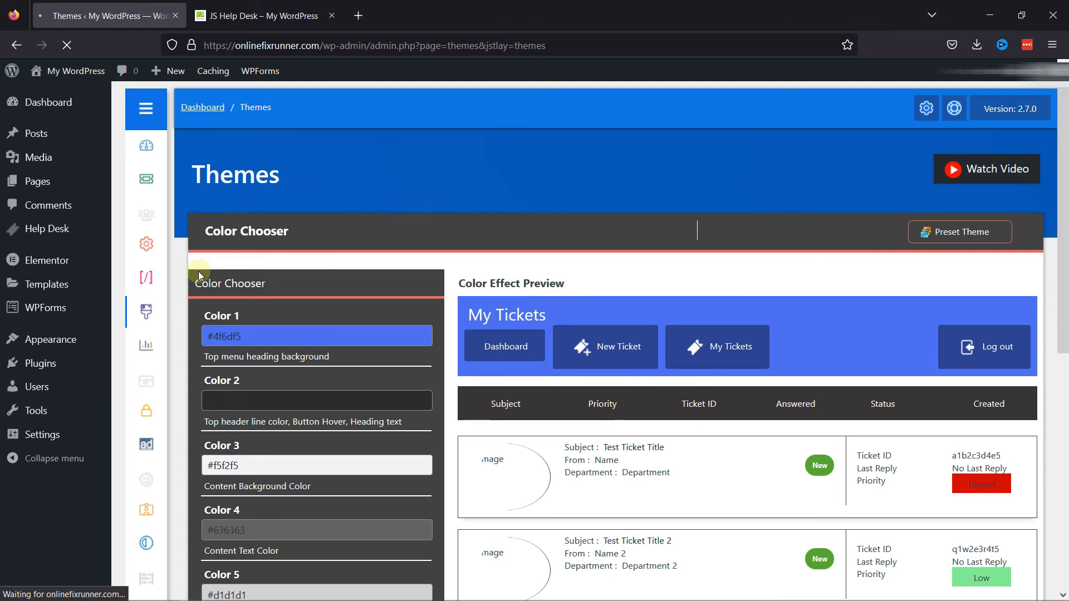
{"action": "scroll", "coordinate": [679, 337], "scroll_direction": "down", "scroll_amount": 1}
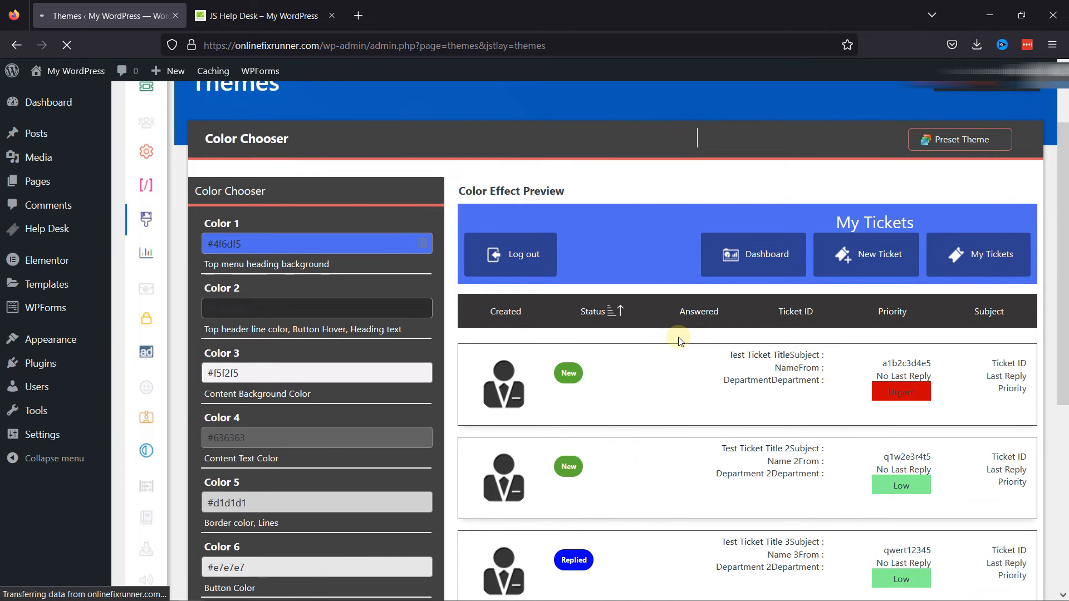
{"action": "scroll", "coordinate": [678, 339], "scroll_direction": "down", "scroll_amount": 1}
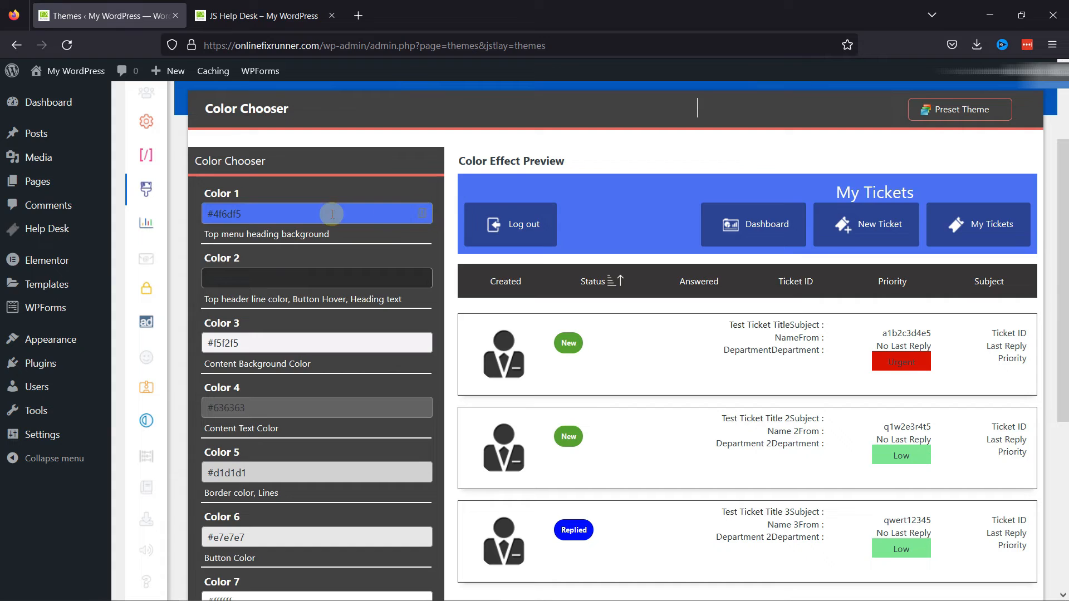
{"action": "left_click", "coordinate": [328, 214]}
{"action": "left_click_drag", "start_coordinate": [319, 300], "coordinate": [395, 303]}
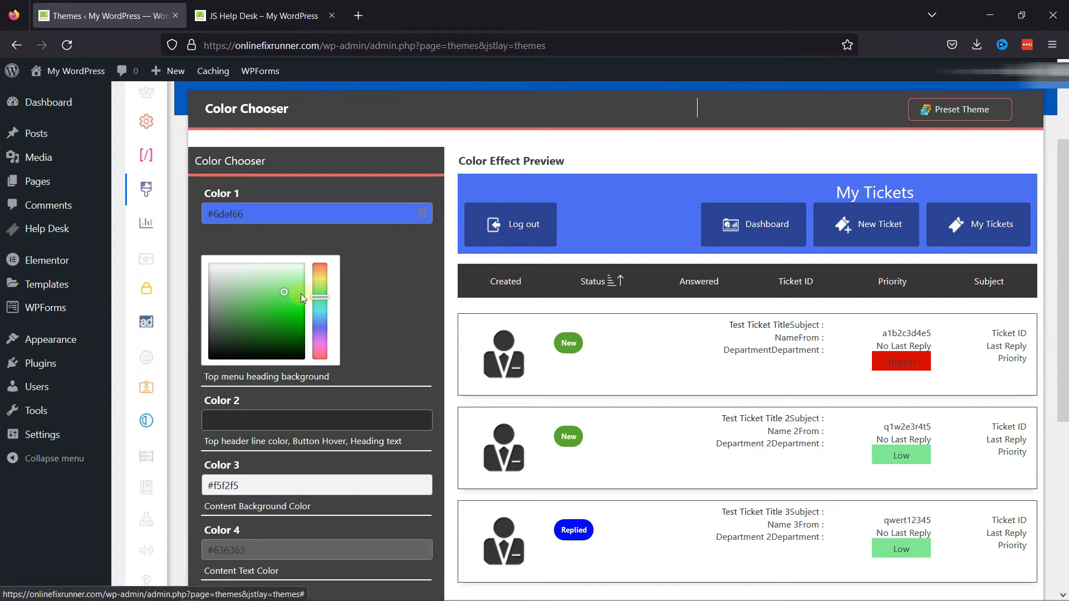
Set Color 2 to red #f43838 and save the theme
{"action": "left_click", "coordinate": [261, 421]}
{"action": "left_click", "coordinate": [321, 513]}
{"action": "left_click", "coordinate": [320, 484]}
{"action": "left_click", "coordinate": [322, 476]}
{"action": "left_click", "coordinate": [294, 505]}
{"action": "left_click", "coordinate": [323, 471]}
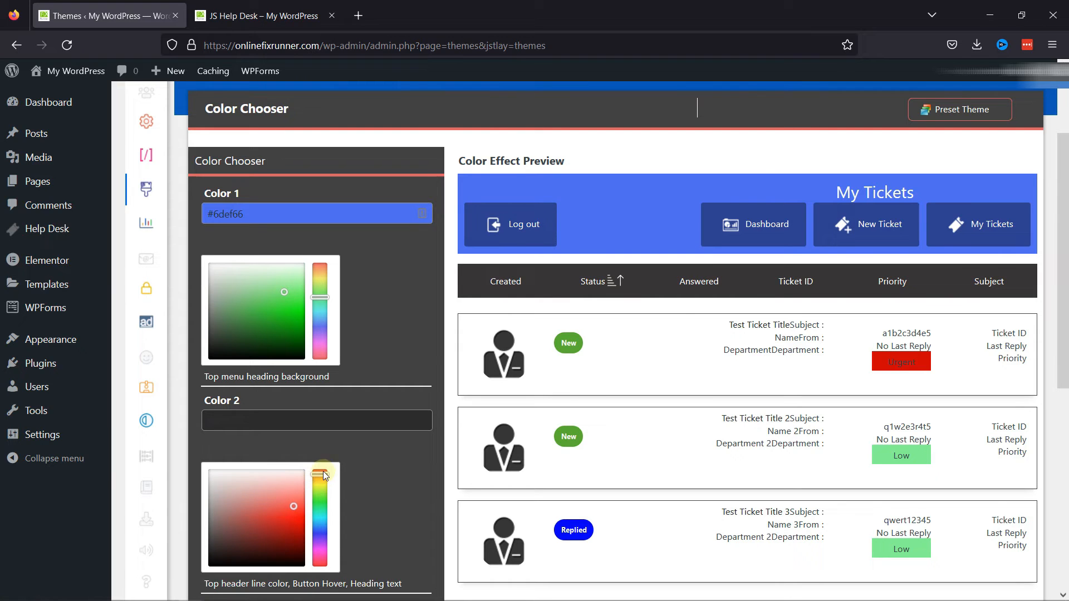
{"action": "scroll", "coordinate": [425, 490], "scroll_direction": "down", "scroll_amount": 5}
{"action": "scroll", "coordinate": [371, 557], "scroll_direction": "up", "scroll_amount": 1}
{"action": "scroll", "coordinate": [370, 557], "scroll_direction": "down", "scroll_amount": 1}
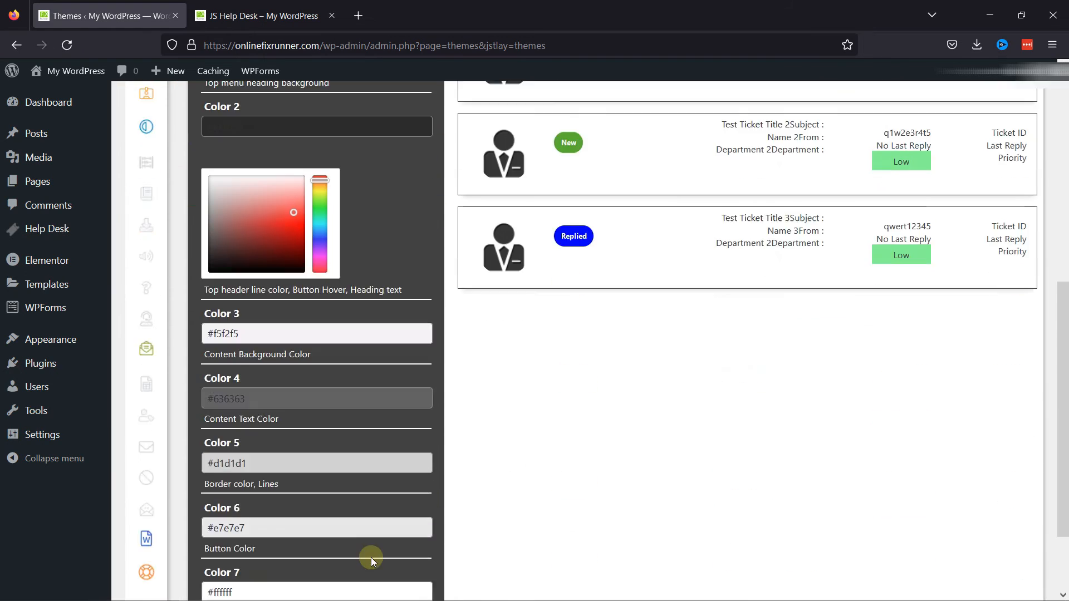
{"action": "scroll", "coordinate": [371, 557], "scroll_direction": "down", "scroll_amount": 2}
{"action": "left_click", "coordinate": [329, 543]}
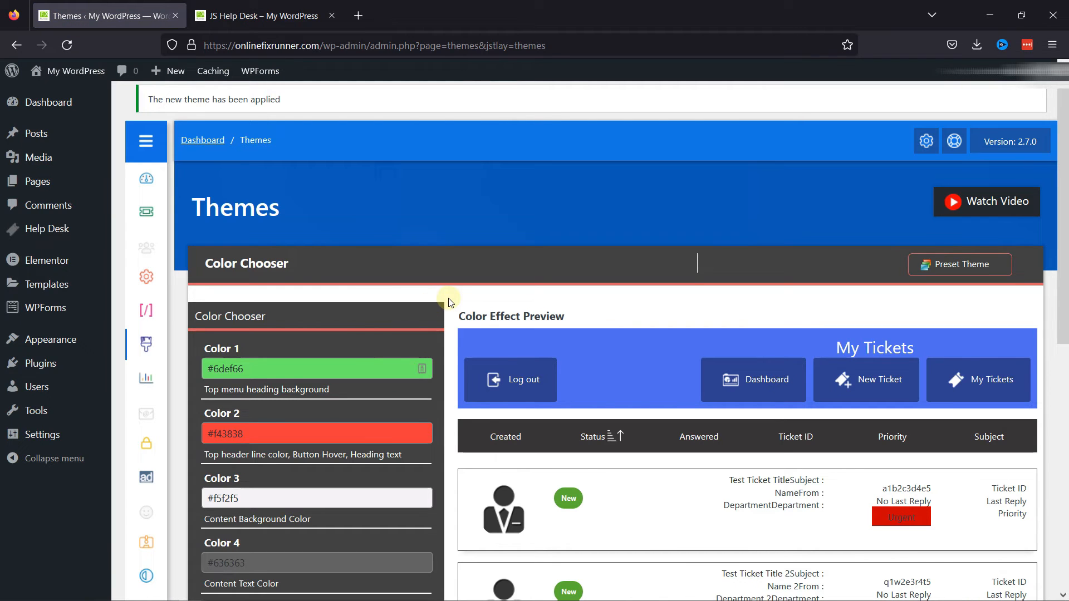
Reload the front-end My Tickets page to see the green Search button and red All Tickets bar
{"action": "left_click", "coordinate": [248, 16]}
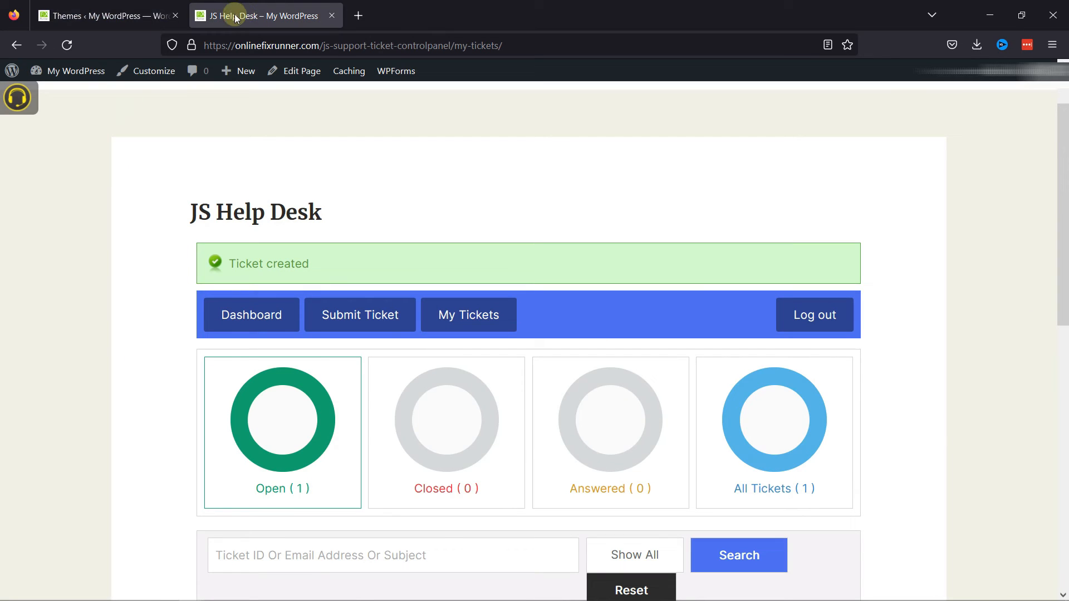
{"action": "left_click", "coordinate": [72, 48]}
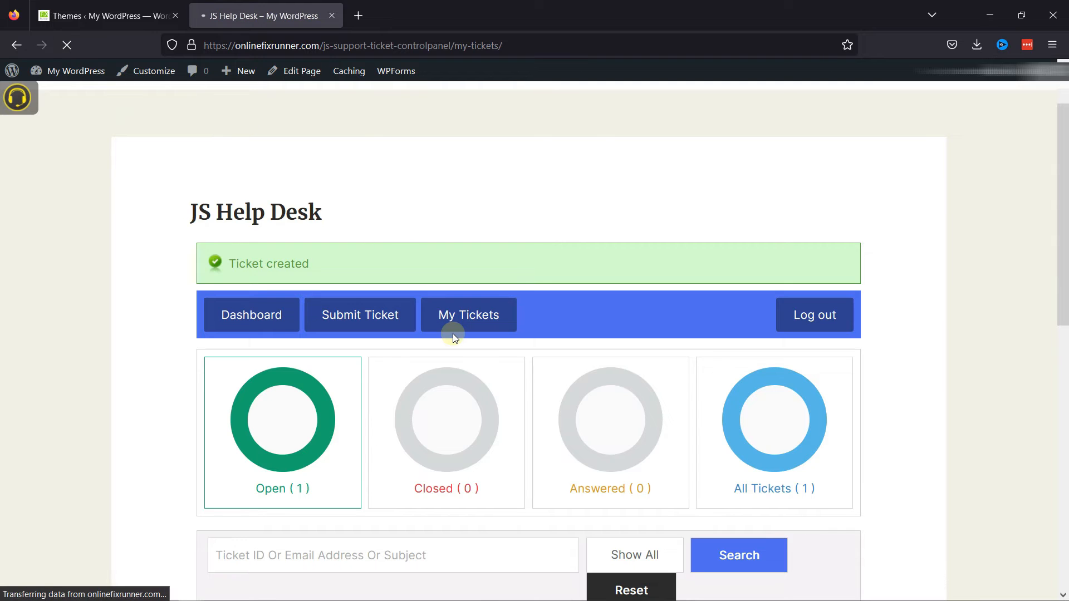
{"action": "scroll", "coordinate": [510, 425], "scroll_direction": "down", "scroll_amount": 3}
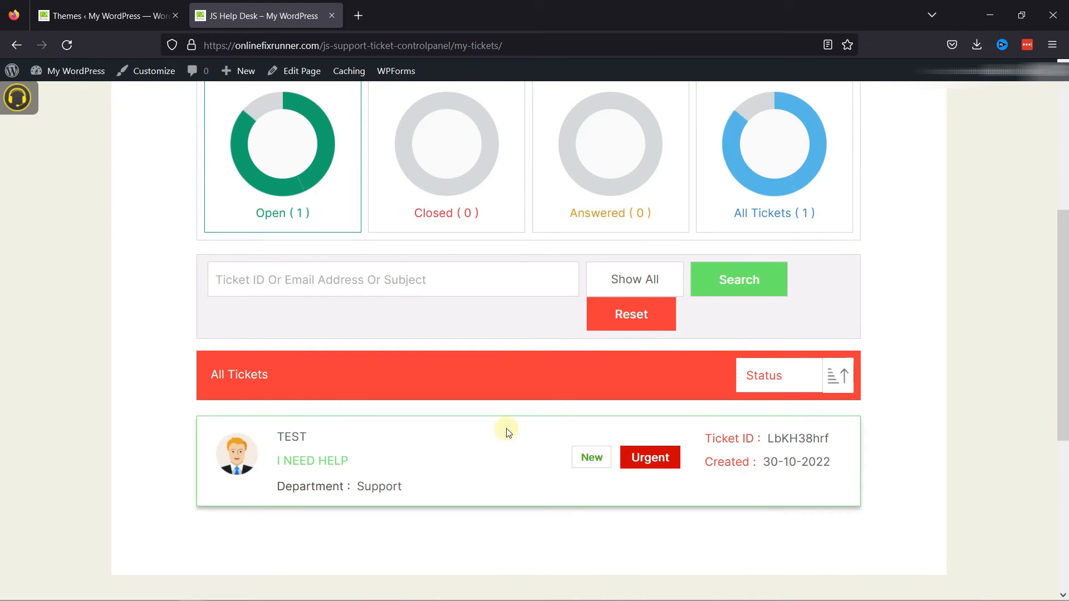
{"action": "scroll", "coordinate": [523, 359], "scroll_direction": "up", "scroll_amount": 4}
{"action": "scroll", "coordinate": [522, 359], "scroll_direction": "down", "scroll_amount": 2}
{"action": "scroll", "coordinate": [522, 359], "scroll_direction": "up", "scroll_amount": 2}
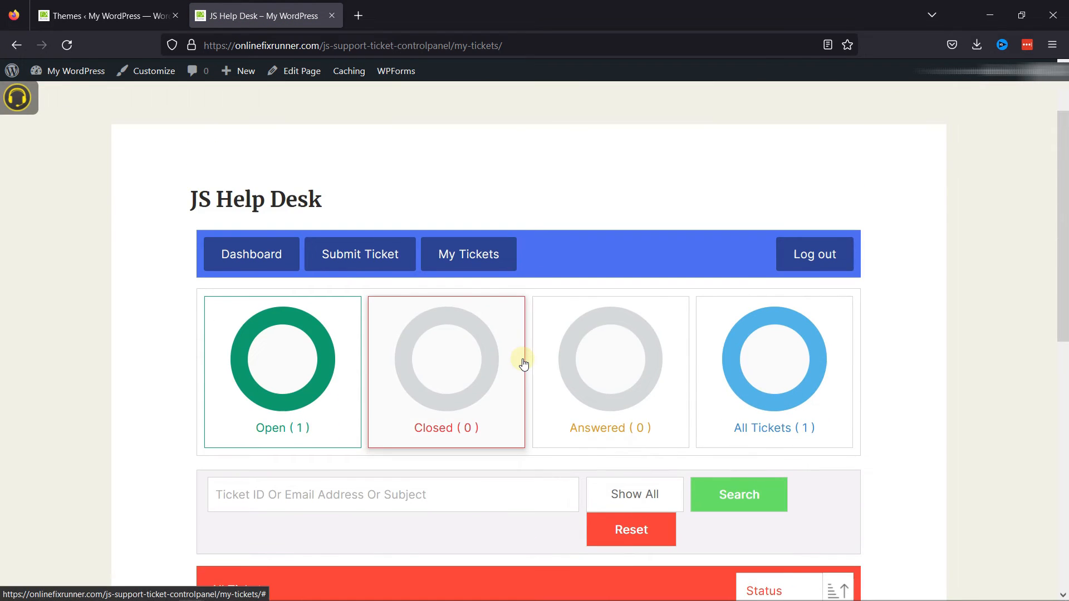
Return to the Help Desk Themes admin page and scroll down its sidebar
{"action": "left_click", "coordinate": [134, 15]}
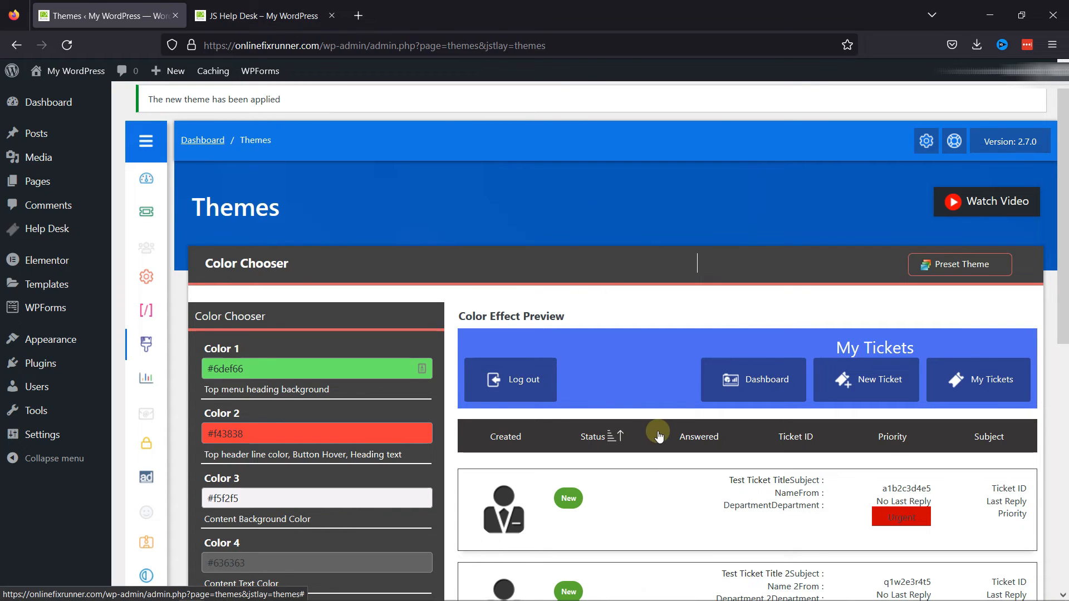
{"action": "scroll", "coordinate": [657, 436], "scroll_direction": "down", "scroll_amount": 1}
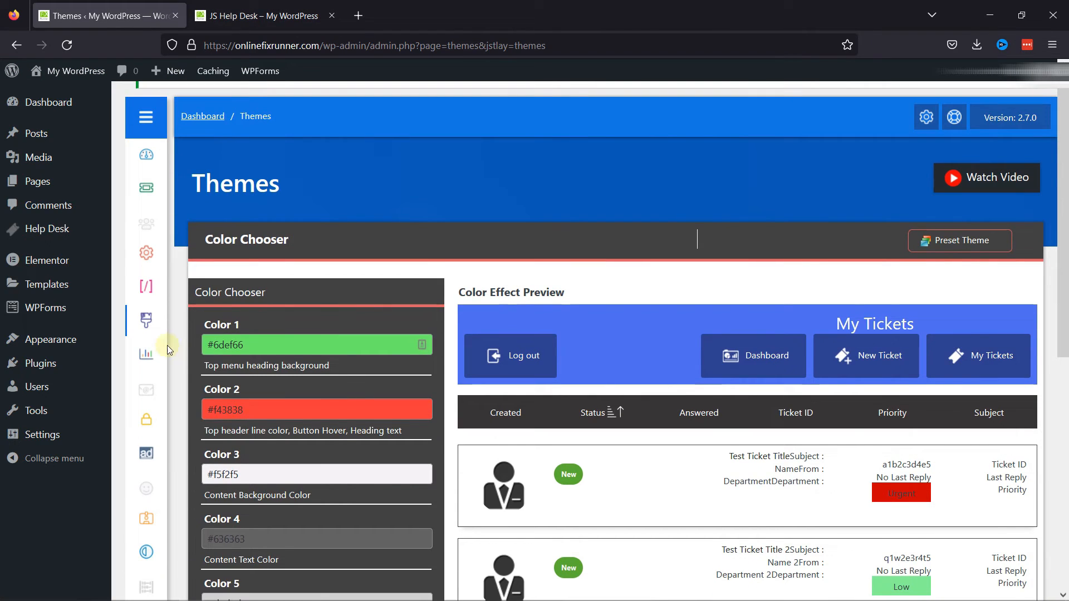
{"action": "mouse_move", "coordinate": [153, 352]}
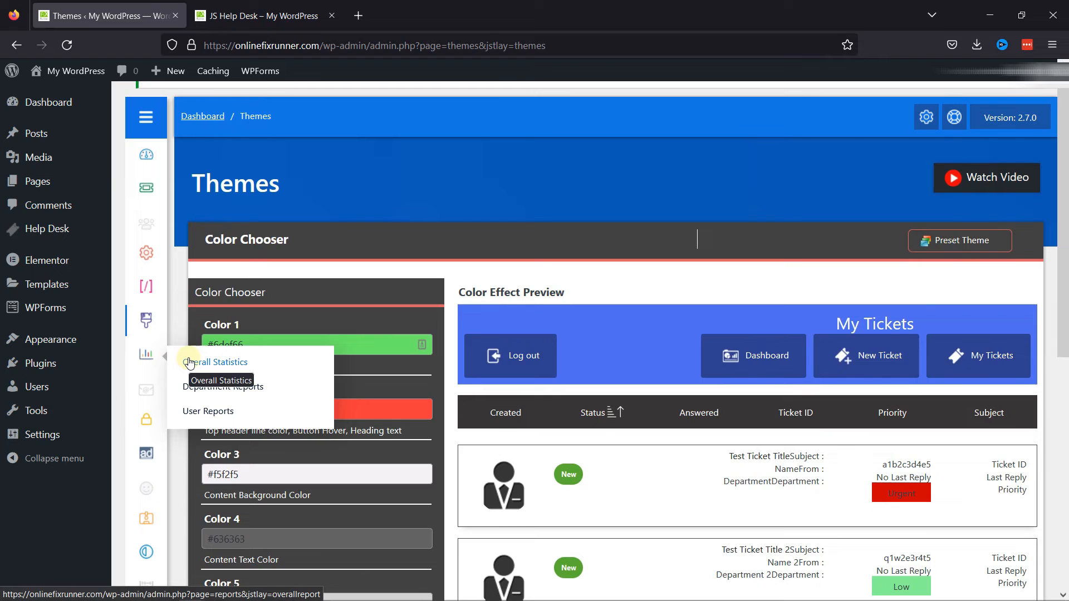
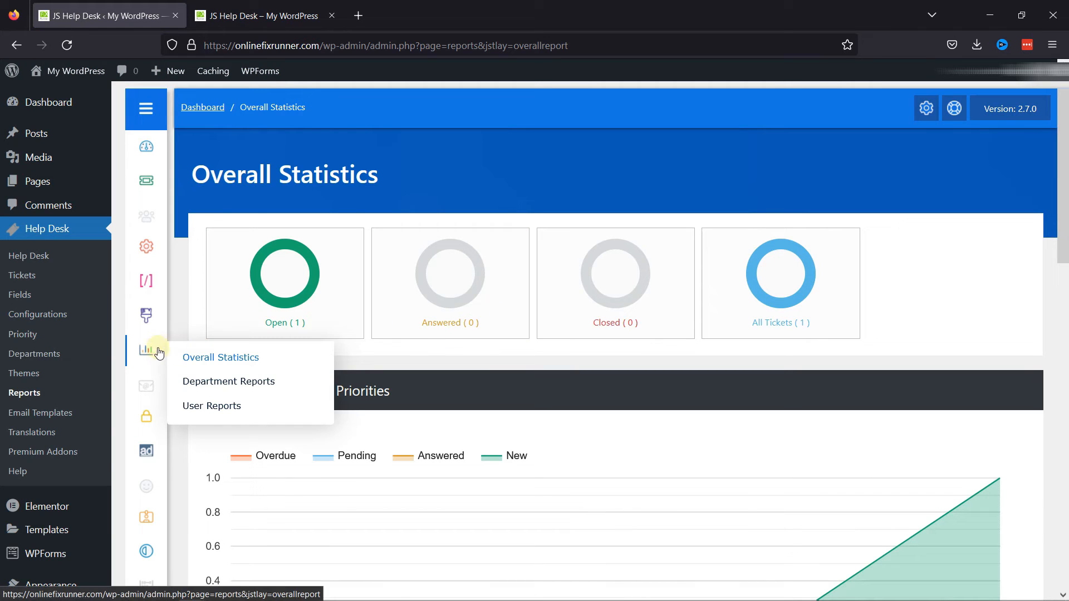
Open the help desk's Department Reports and scroll through it
{"action": "left_click", "coordinate": [219, 388]}
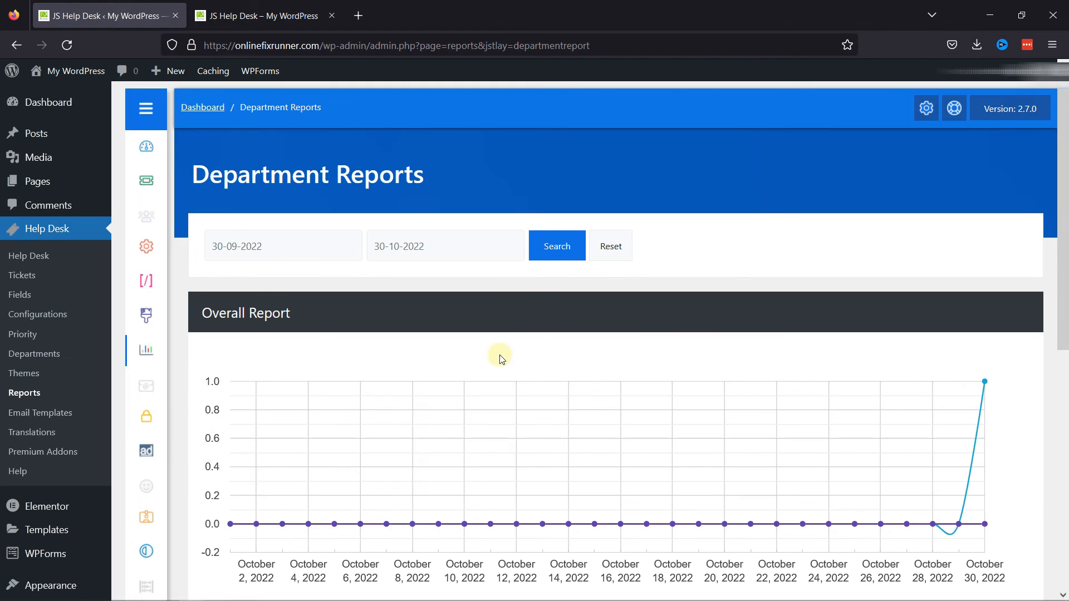
{"action": "scroll", "coordinate": [502, 357], "scroll_direction": "down", "scroll_amount": 6}
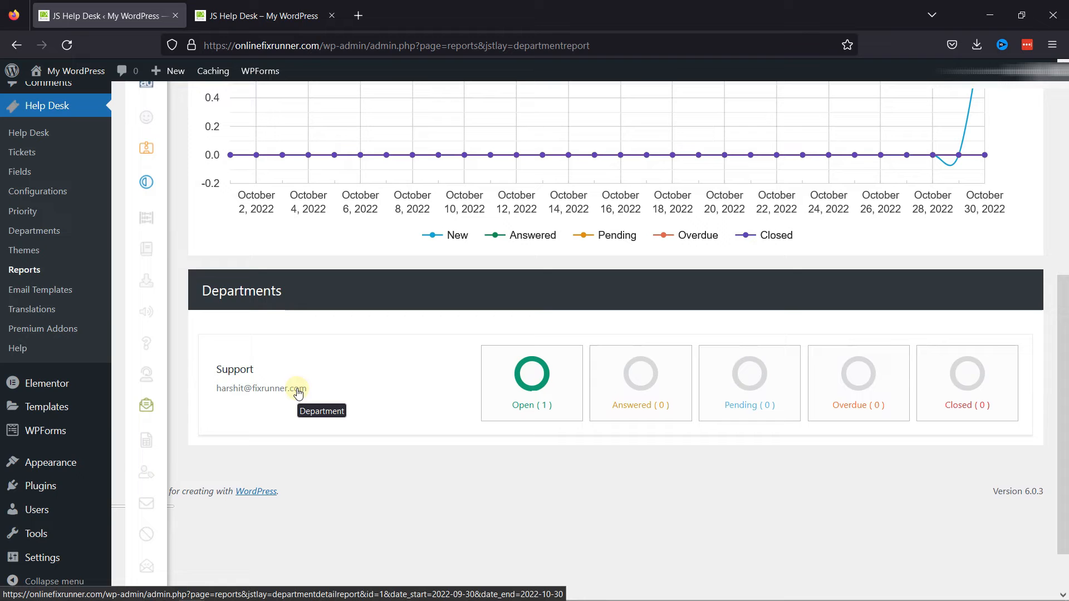
{"action": "scroll", "coordinate": [298, 392], "scroll_direction": "up", "scroll_amount": 5}
Open User Reports, showing one New ticket for 30-09-2022 to 30-10-2022
{"action": "mouse_move", "coordinate": [150, 356]}
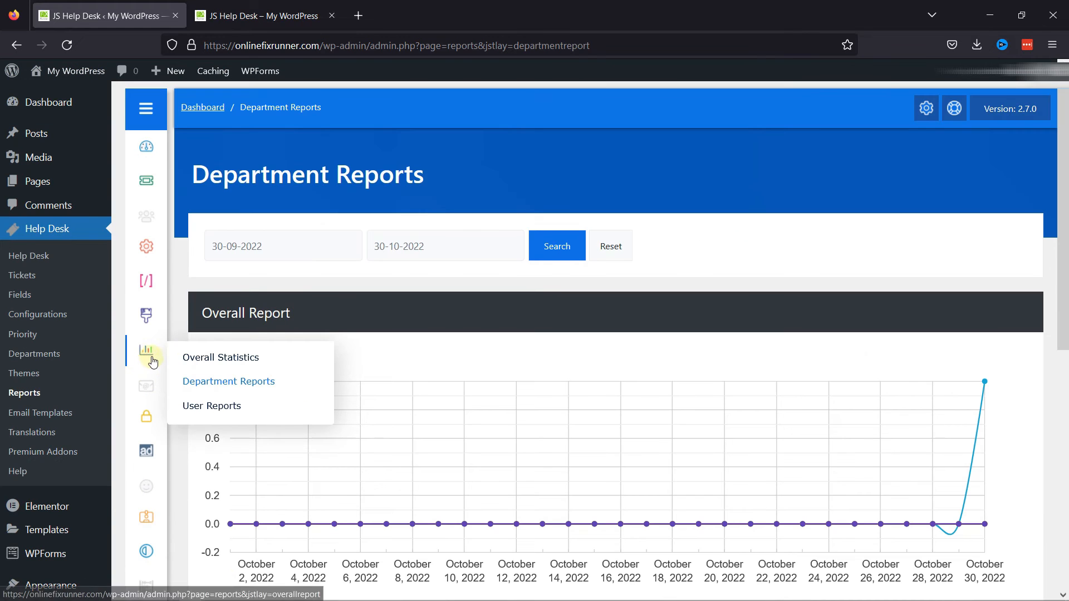
{"action": "left_click", "coordinate": [203, 418]}
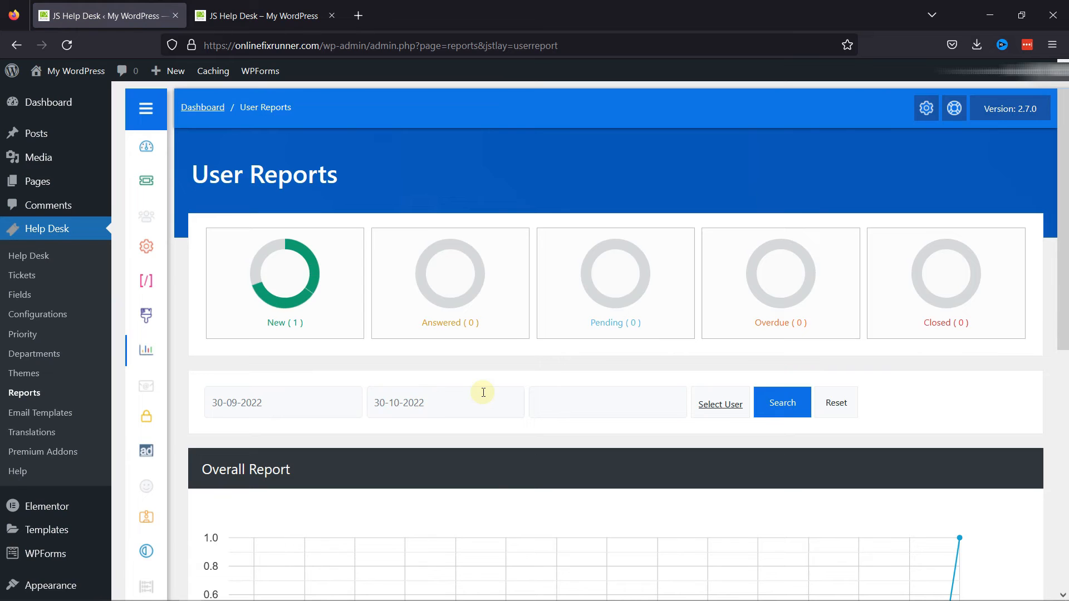
{"action": "scroll", "coordinate": [484, 392], "scroll_direction": "down", "scroll_amount": 7}
{"action": "scroll", "coordinate": [482, 392], "scroll_direction": "up", "scroll_amount": 7}
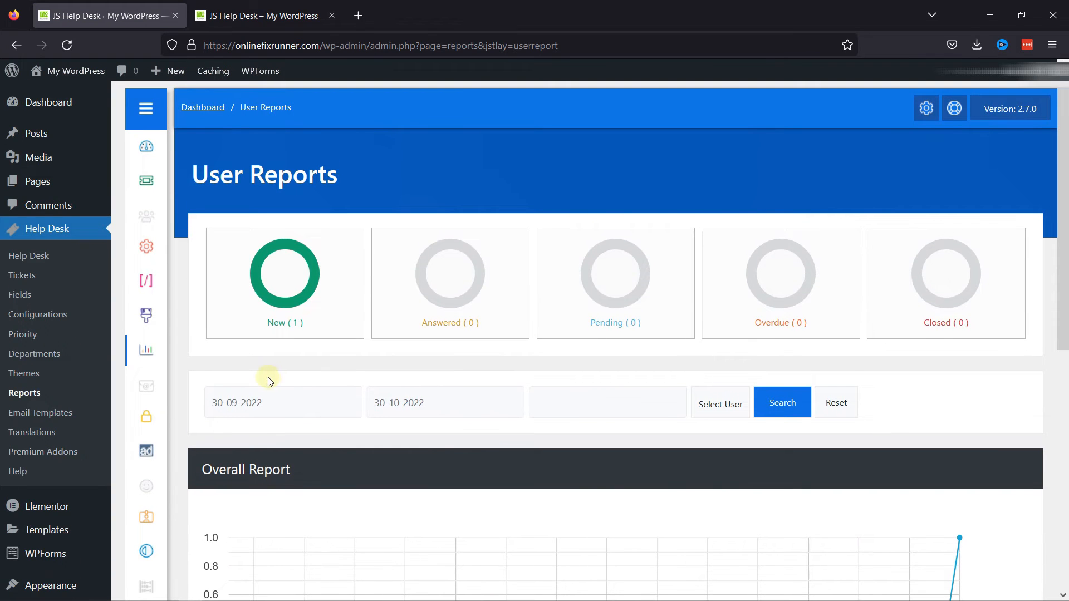
{"action": "mouse_move", "coordinate": [146, 419]}
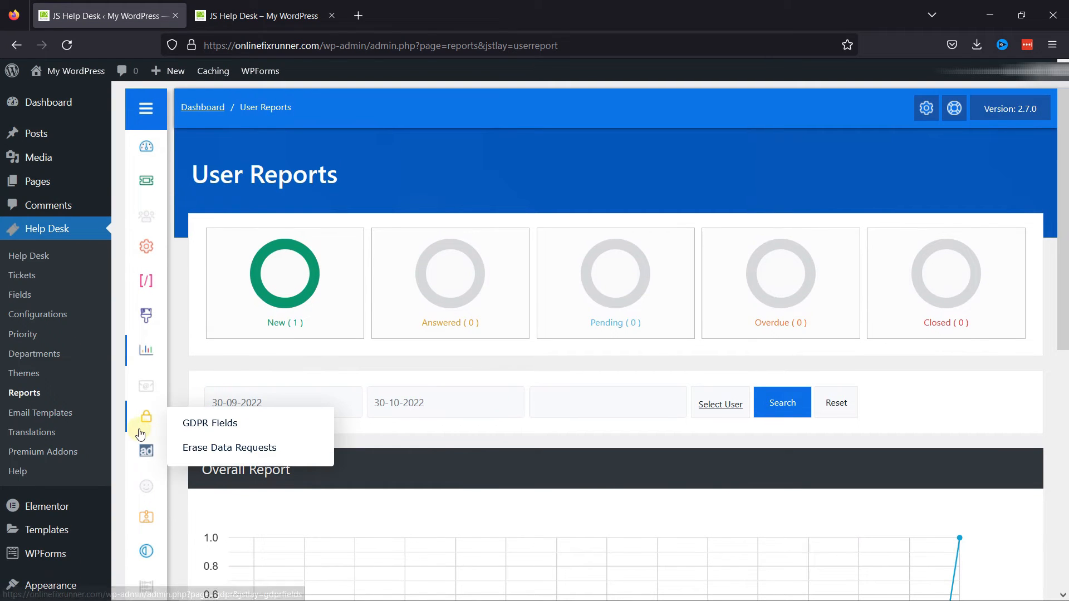
From GDPR Fields, add a new field with Field Text 'I have read and agree to the'
{"action": "left_click", "coordinate": [210, 437]}
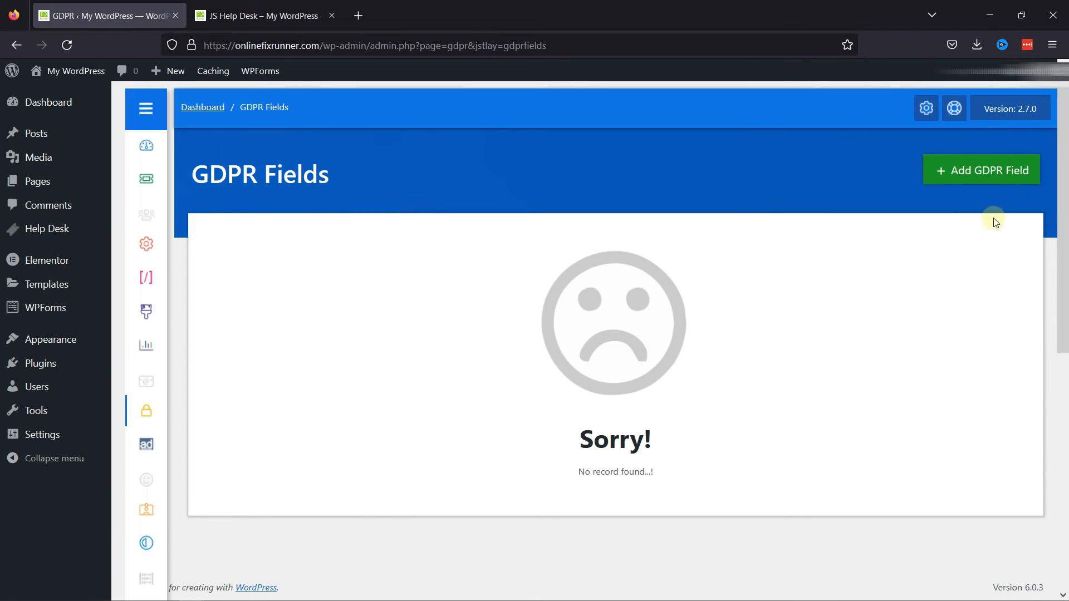
{"action": "left_click", "coordinate": [966, 166]}
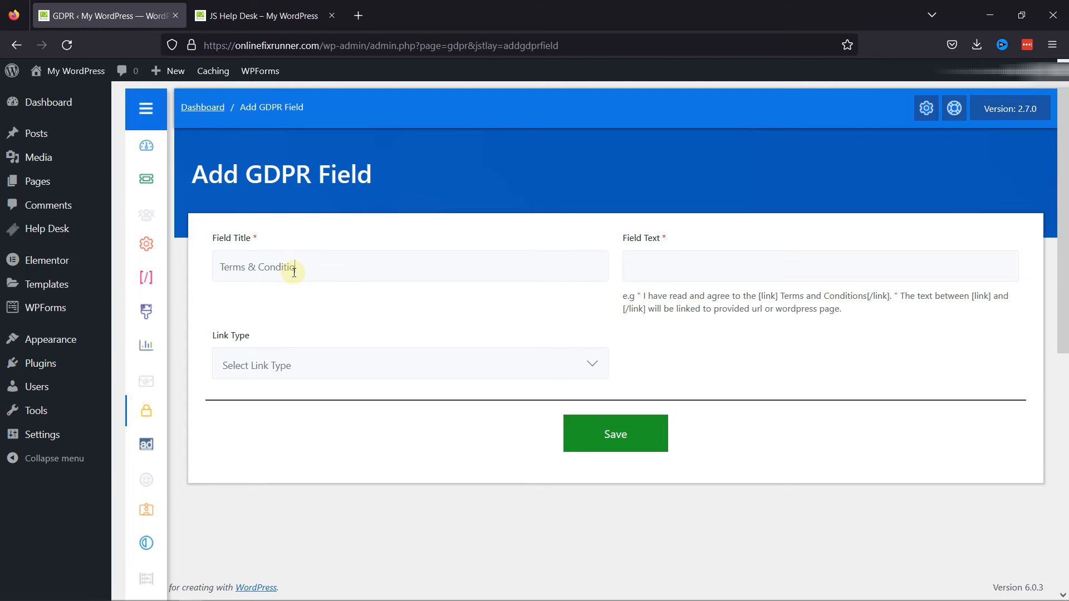
{"action": "left_click_drag", "start_coordinate": [643, 296], "coordinate": [756, 295]}
{"action": "key", "text": "ctrl+c"}
{"action": "left_click", "coordinate": [708, 270]}
{"action": "key", "text": "ctrl+v"}
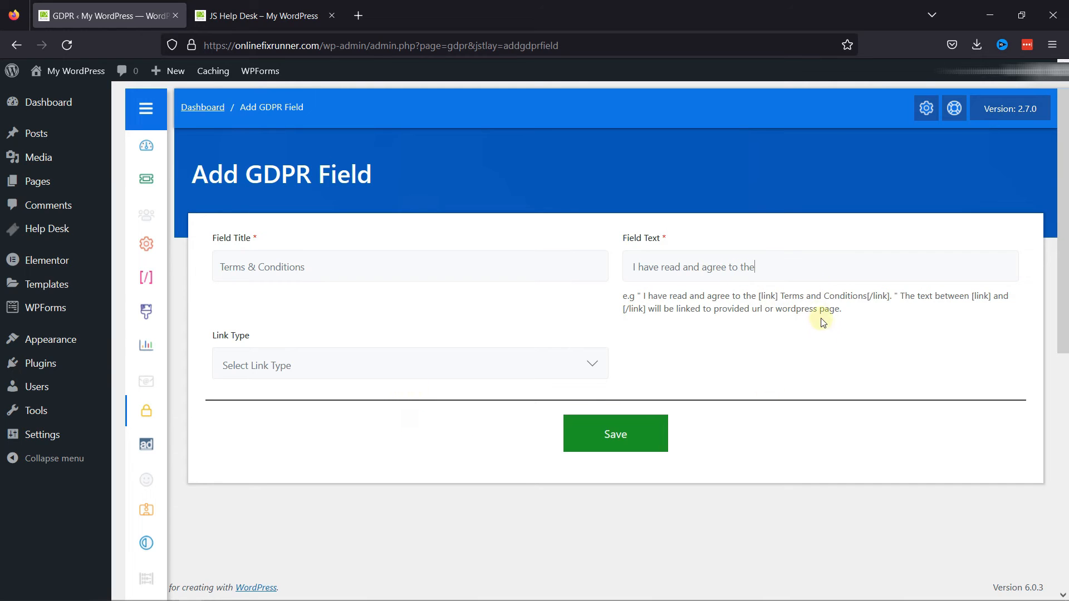
Set Link Type to Wordpress Page and check the Link Page list without choosing one
{"action": "left_click", "coordinate": [513, 357]}
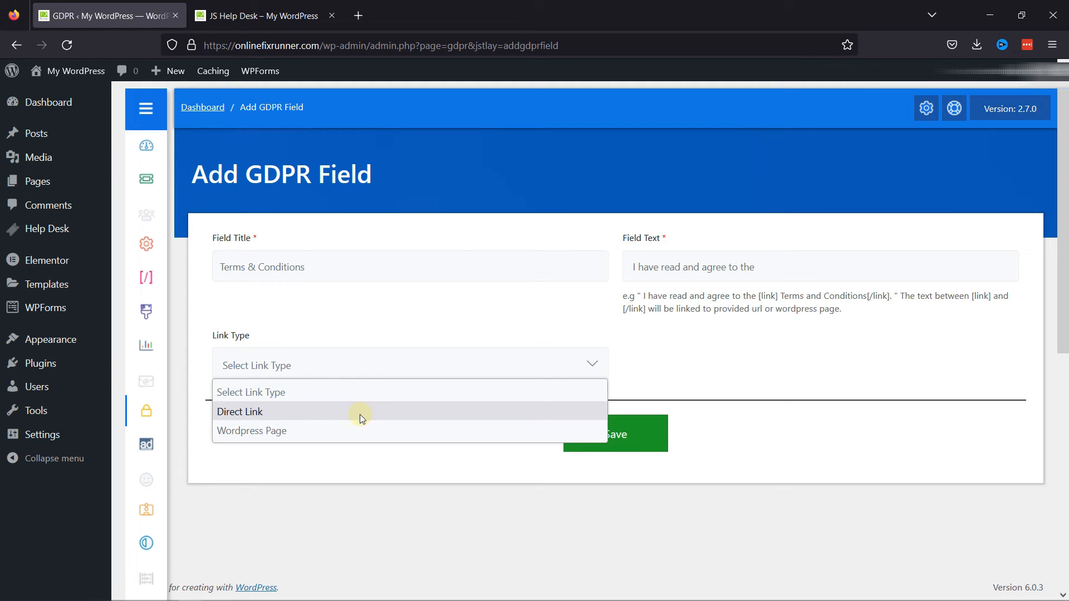
{"action": "left_click", "coordinate": [347, 430]}
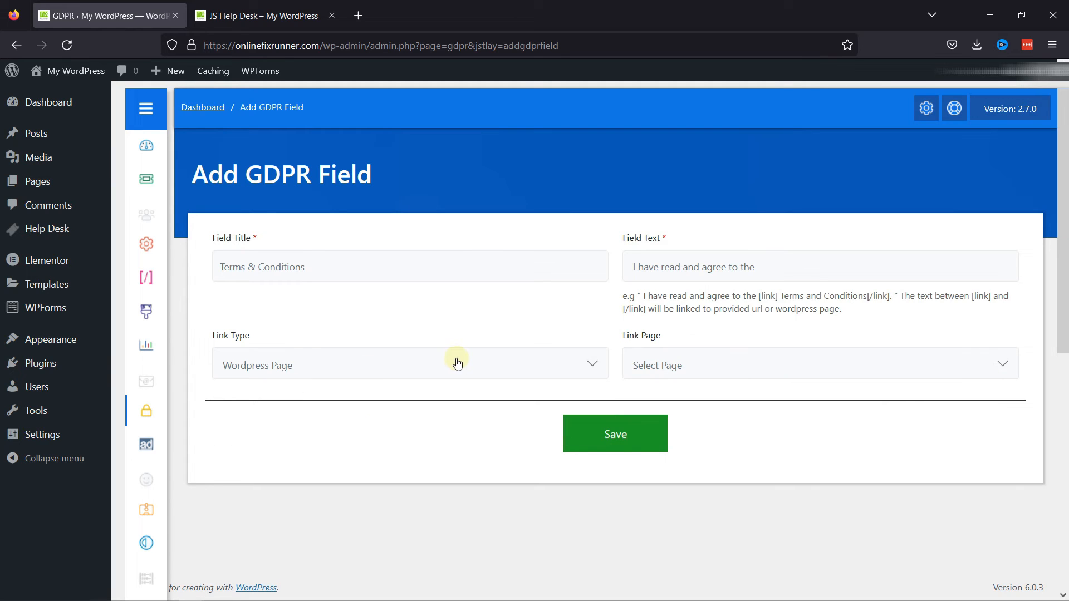
{"action": "left_click", "coordinate": [723, 373]}
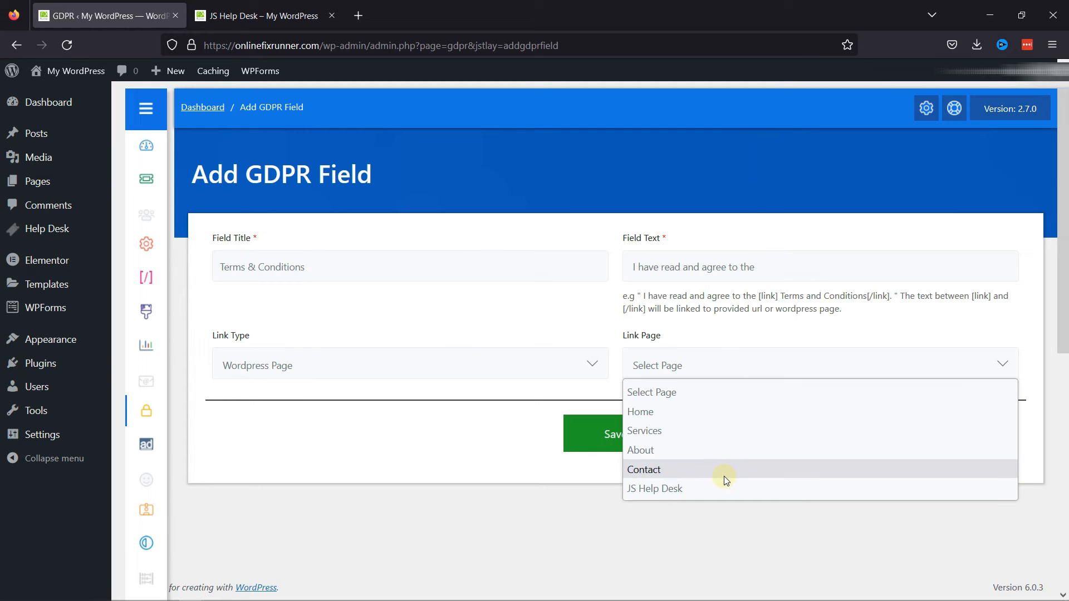
{"action": "left_click", "coordinate": [767, 317]}
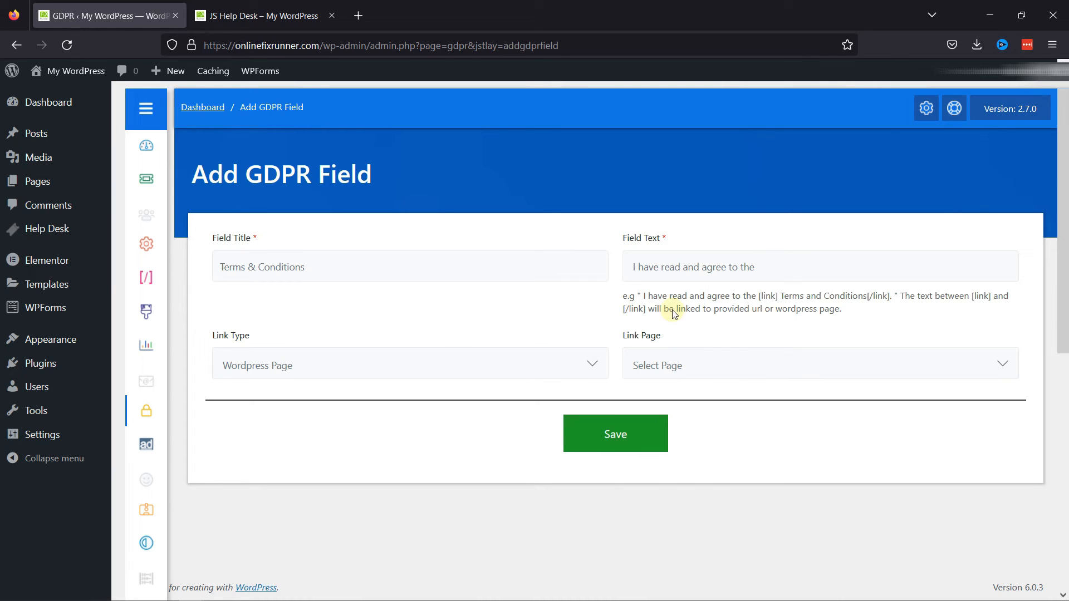
{"action": "mouse_move", "coordinate": [67, 179]}
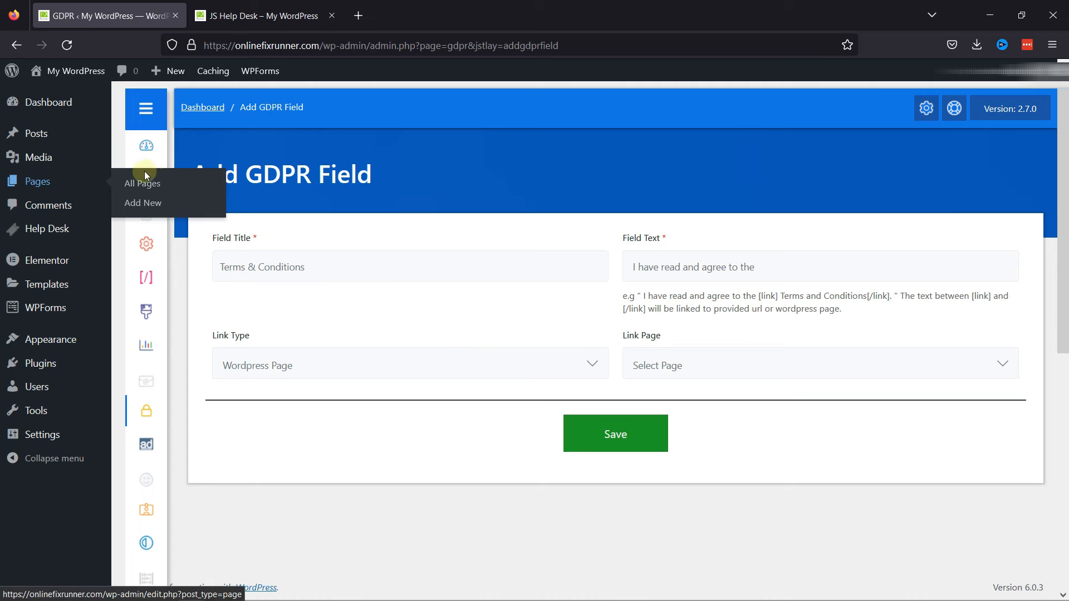
Publish an empty 'Terms & Conditions' page in a new tab, then check the GDPR form's page list for it
{"action": "right_click", "coordinate": [152, 199]}
{"action": "left_click", "coordinate": [167, 210]}
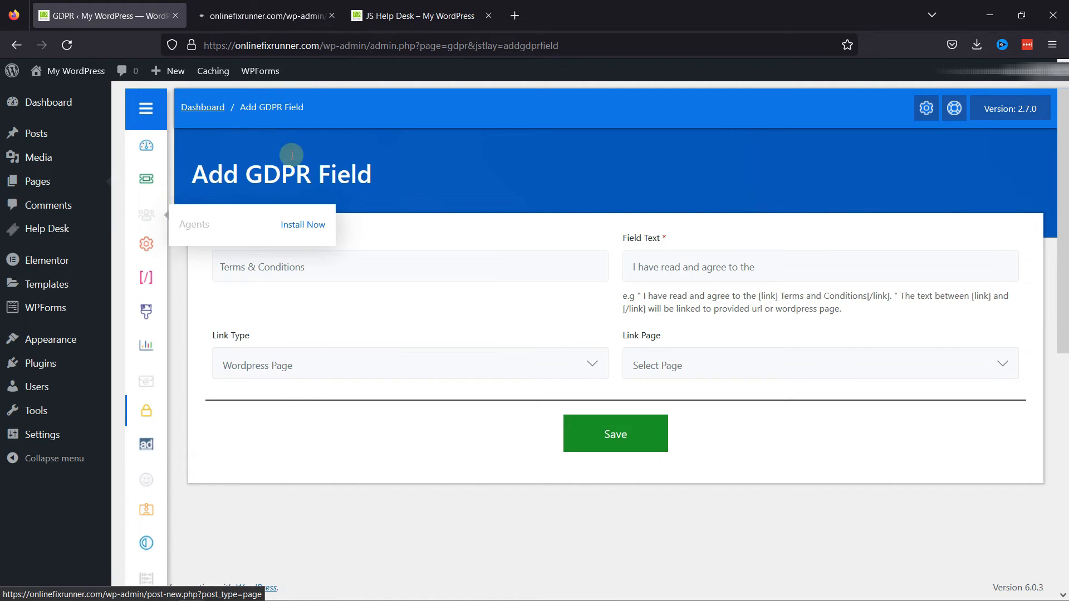
{"action": "left_click", "coordinate": [273, 6]}
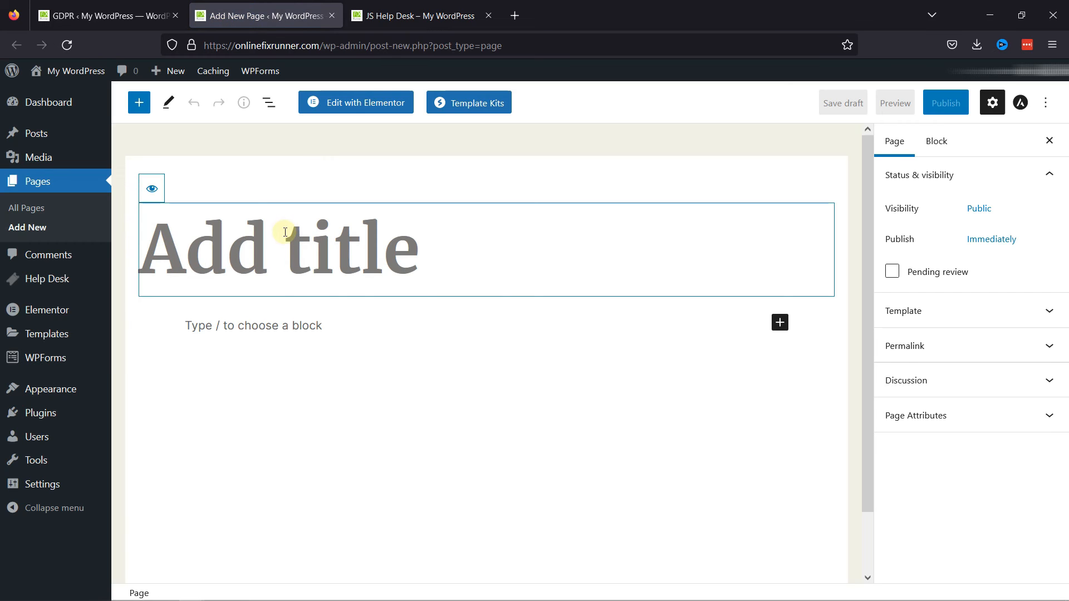
{"action": "type", "text": "Terms "}
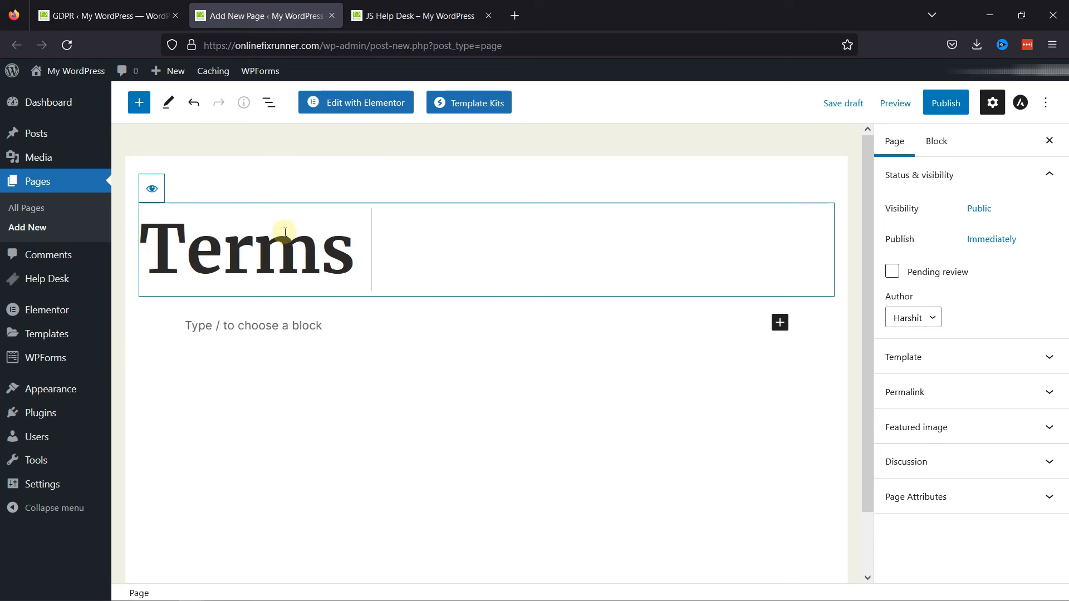
{"action": "type", "text": "& Conditions"}
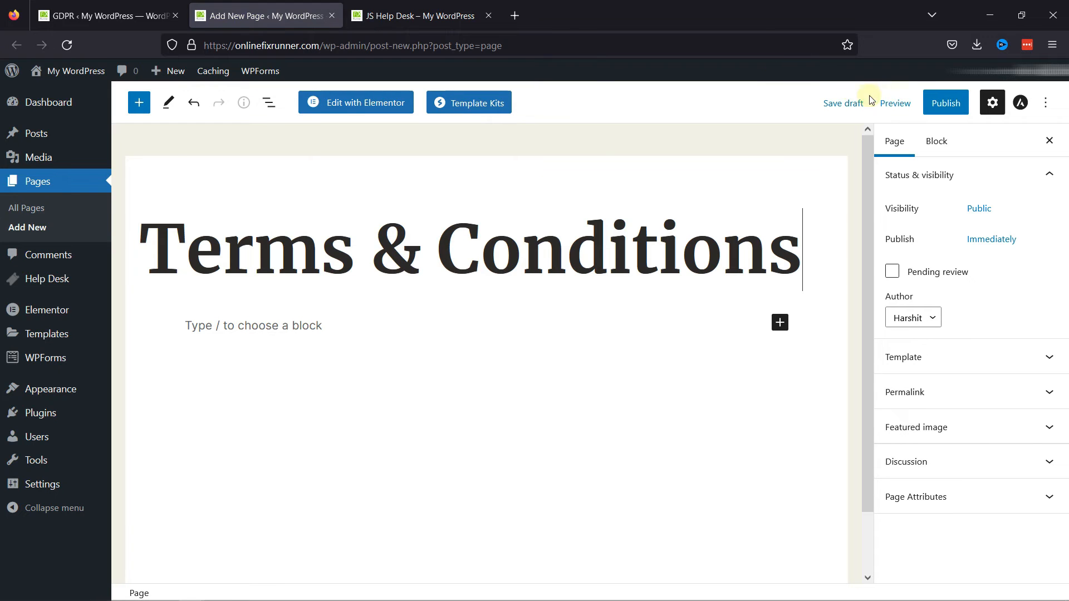
{"action": "left_click", "coordinate": [925, 109]}
{"action": "left_click", "coordinate": [930, 103]}
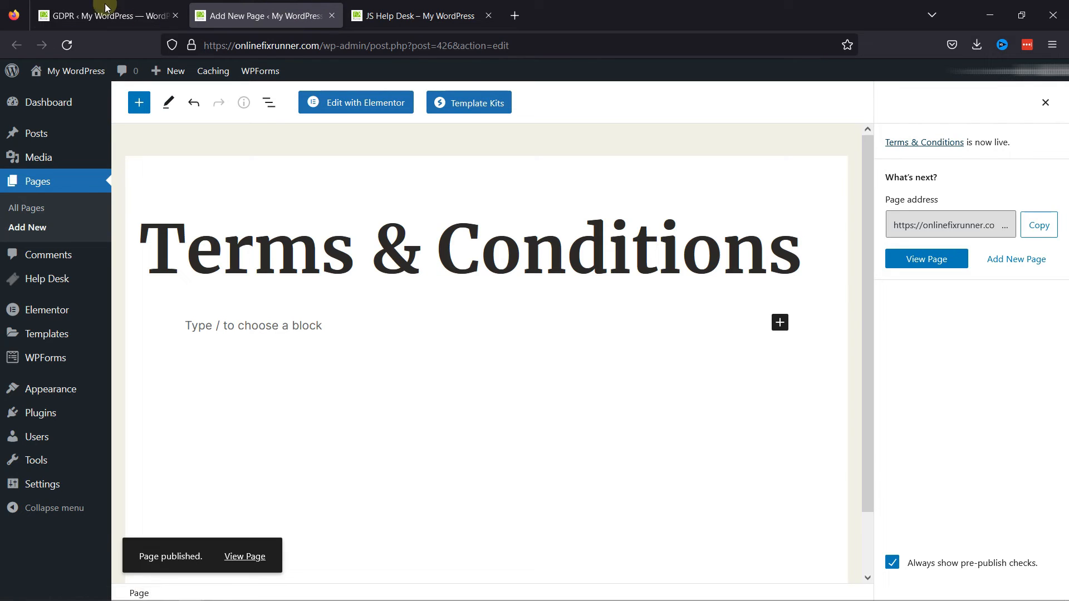
{"action": "left_click", "coordinate": [158, 22]}
{"action": "left_click", "coordinate": [664, 359]}
Reload the GDPR form, link the field to the Terms & Conditions Wordpress Page, and save it
{"action": "left_click", "coordinate": [495, 462]}
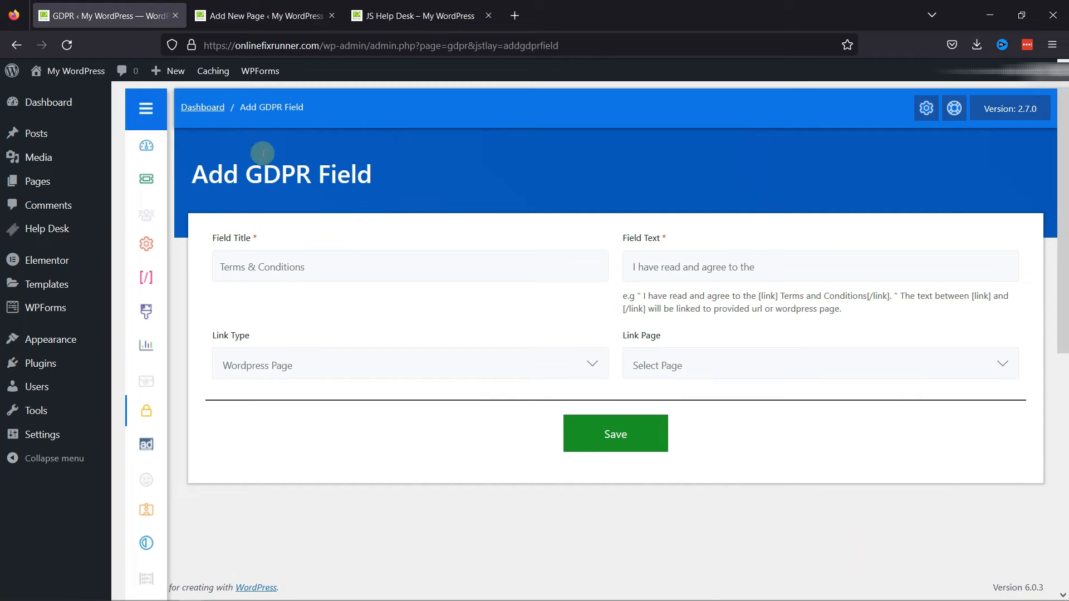
{"action": "left_click", "coordinate": [67, 45]}
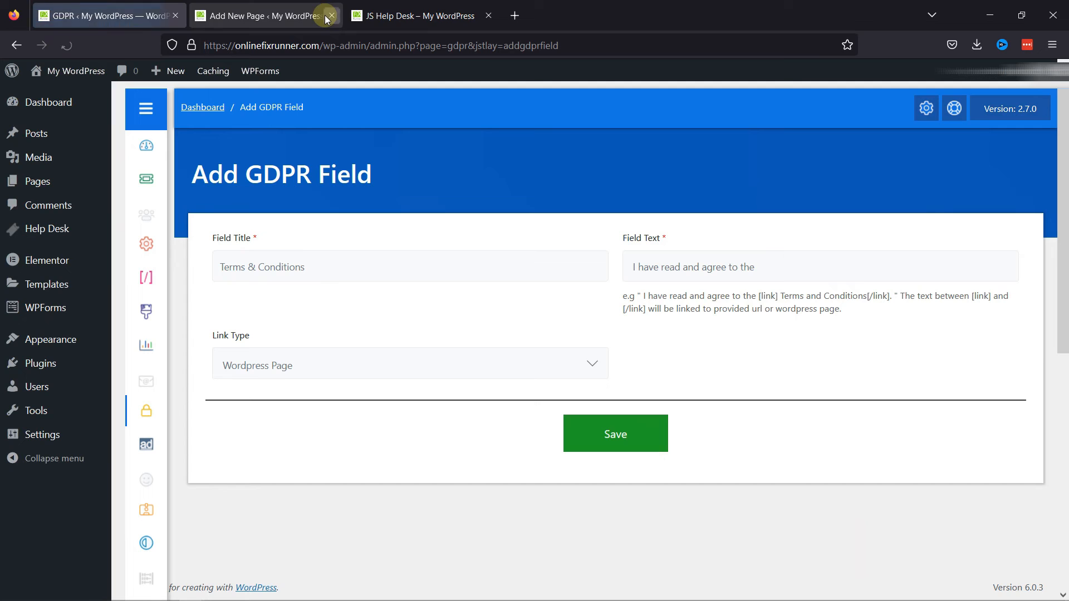
{"action": "left_click", "coordinate": [331, 16]}
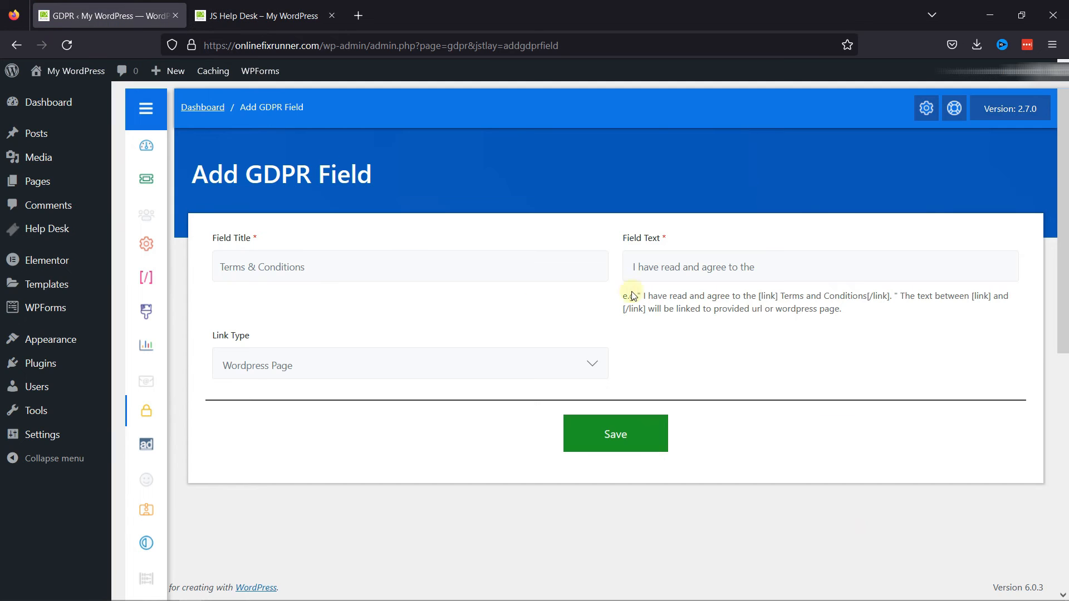
{"action": "left_click", "coordinate": [551, 363]}
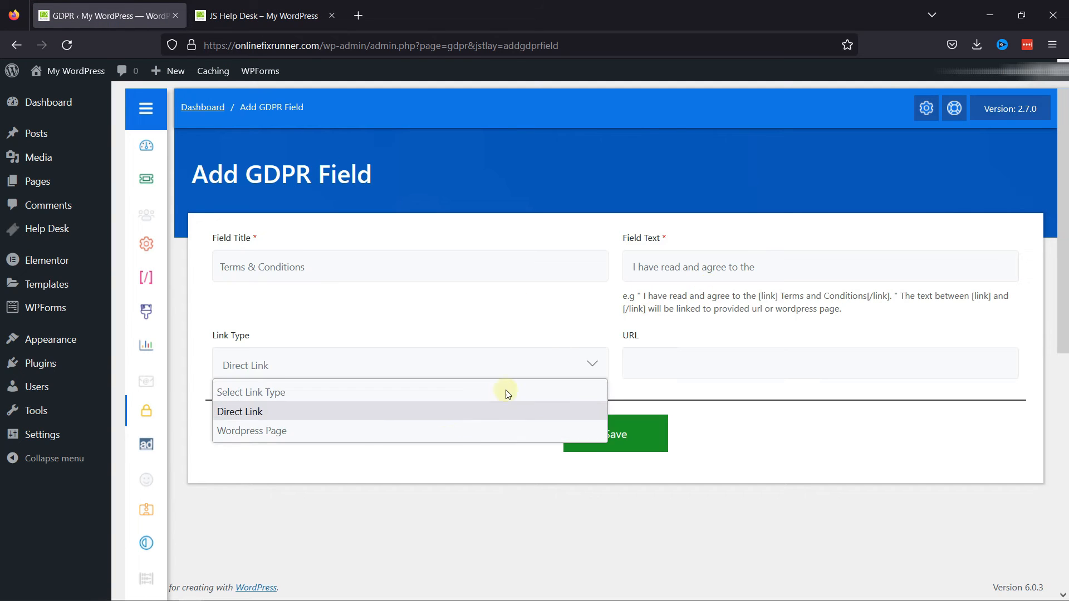
{"action": "left_click", "coordinate": [483, 428]}
{"action": "left_click", "coordinate": [665, 364]}
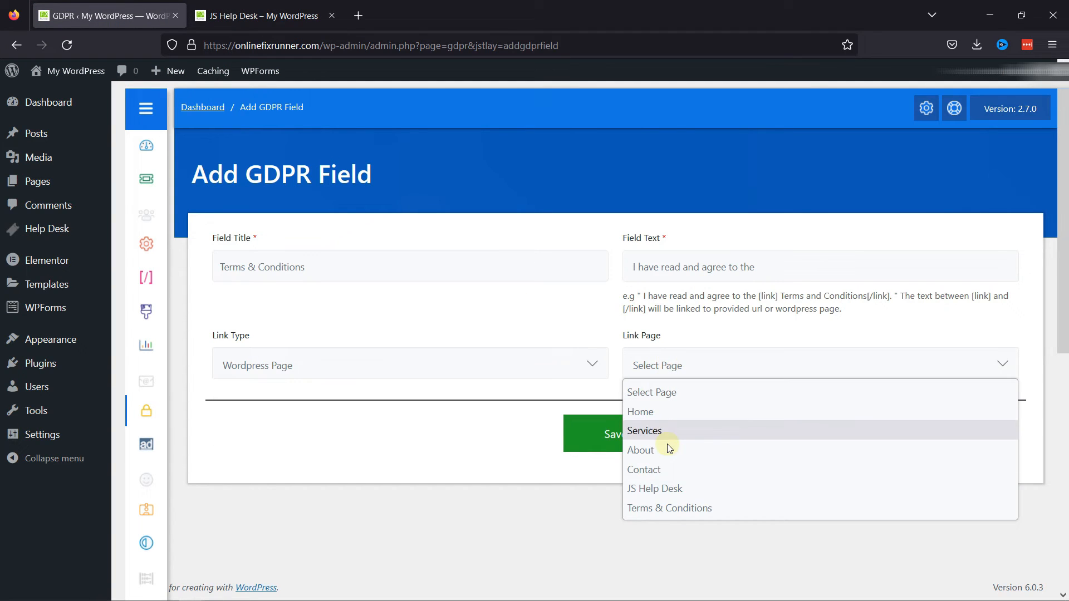
{"action": "left_click", "coordinate": [670, 508]}
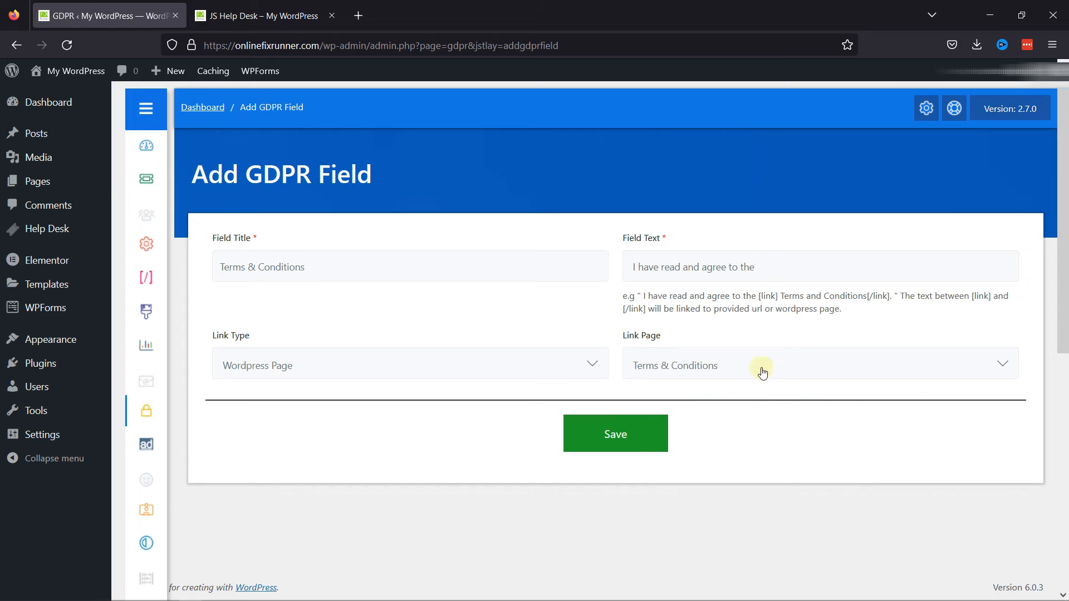
{"action": "left_click", "coordinate": [639, 444]}
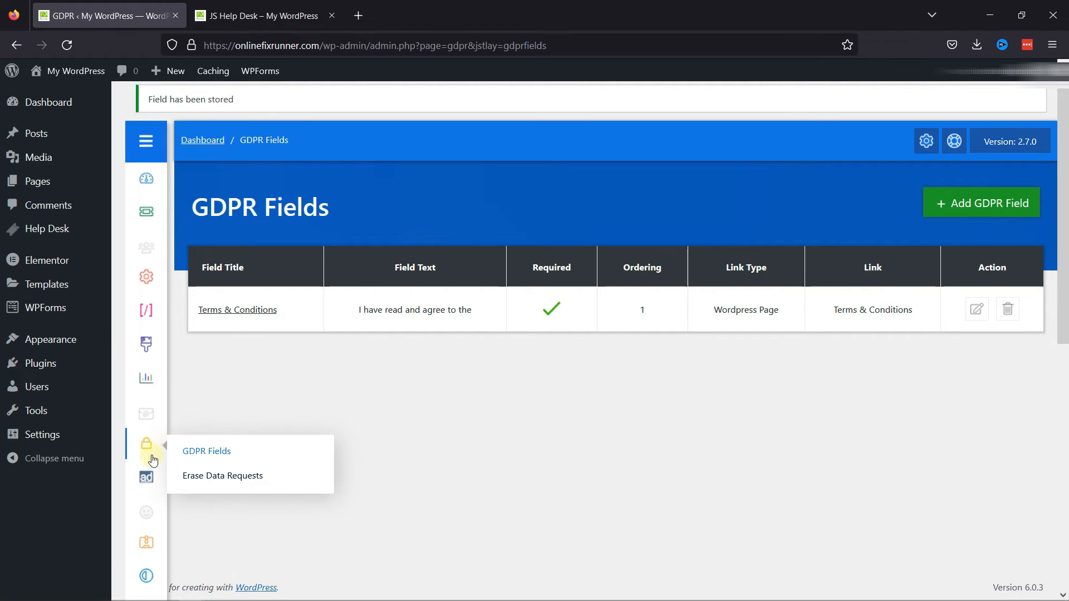
{"action": "mouse_move", "coordinate": [148, 478]}
{"action": "scroll", "coordinate": [151, 478], "scroll_direction": "down", "scroll_amount": 2}
{"action": "scroll", "coordinate": [151, 478], "scroll_direction": "down", "scroll_amount": 2}
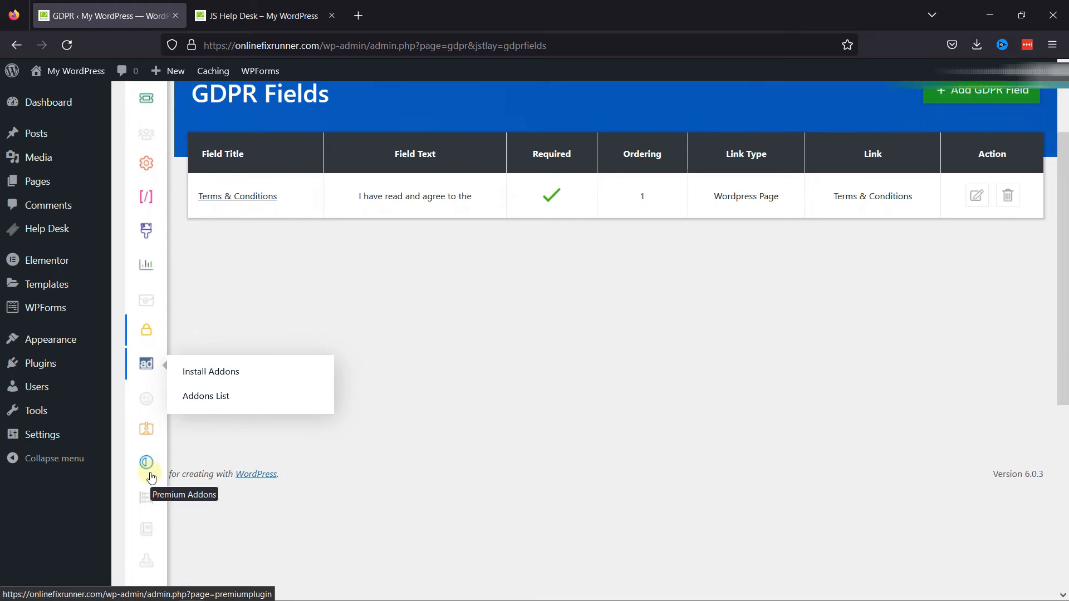
View Install Addons, then open the Departments list showing the active Support department
{"action": "left_click", "coordinate": [208, 363]}
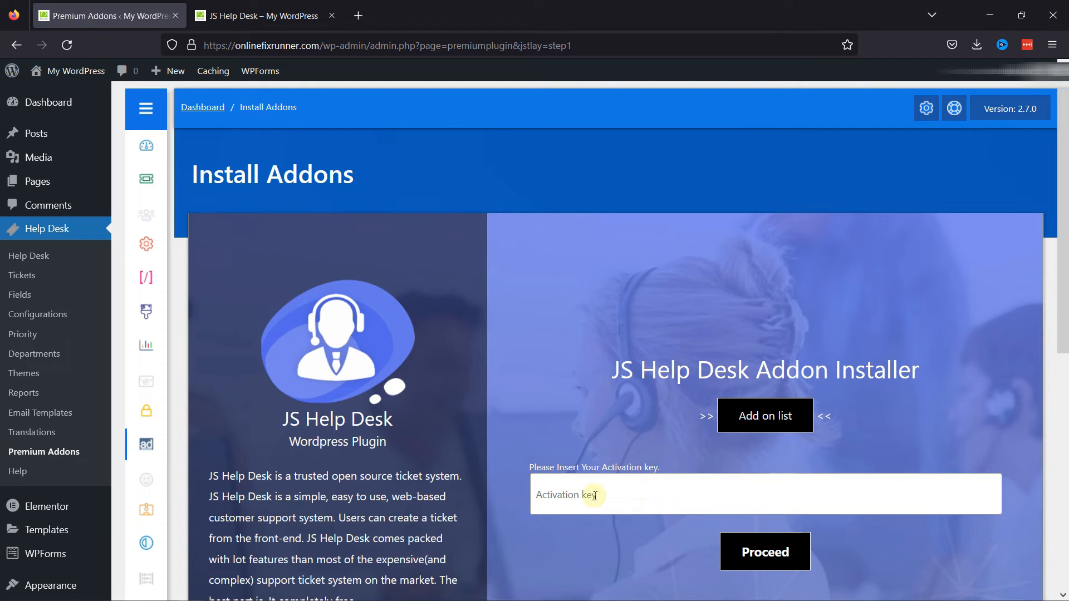
{"action": "mouse_move", "coordinate": [147, 518]}
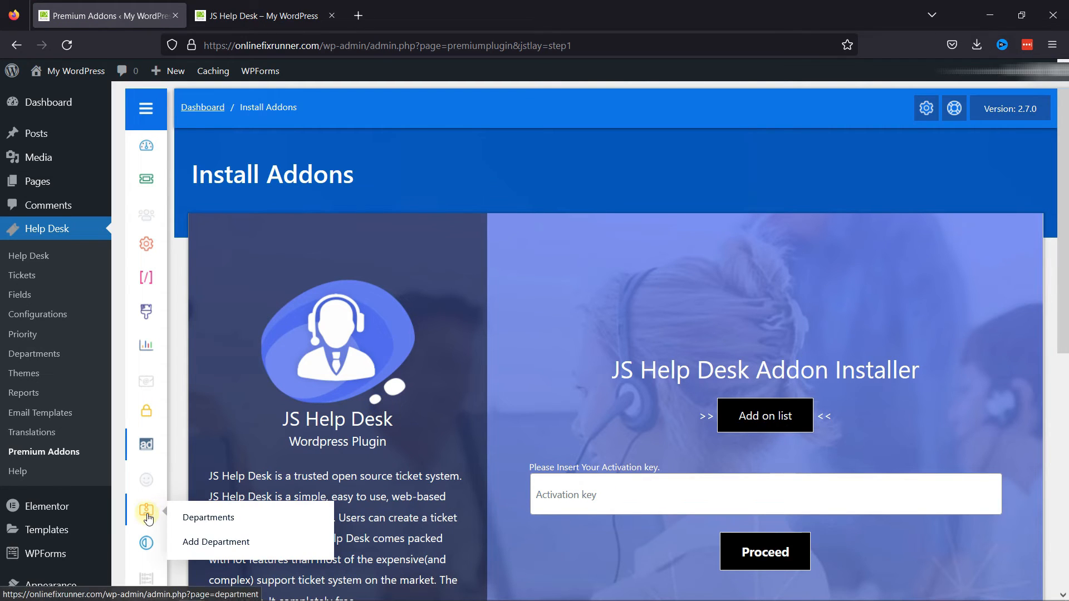
{"action": "scroll", "coordinate": [147, 518], "scroll_direction": "down", "scroll_amount": 3}
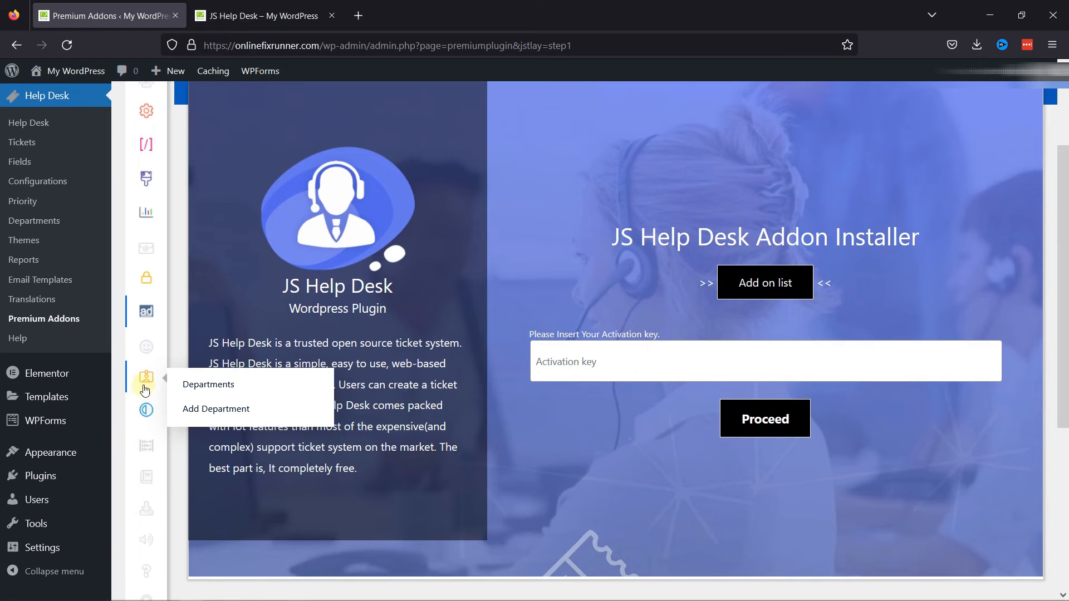
{"action": "left_click", "coordinate": [207, 396]}
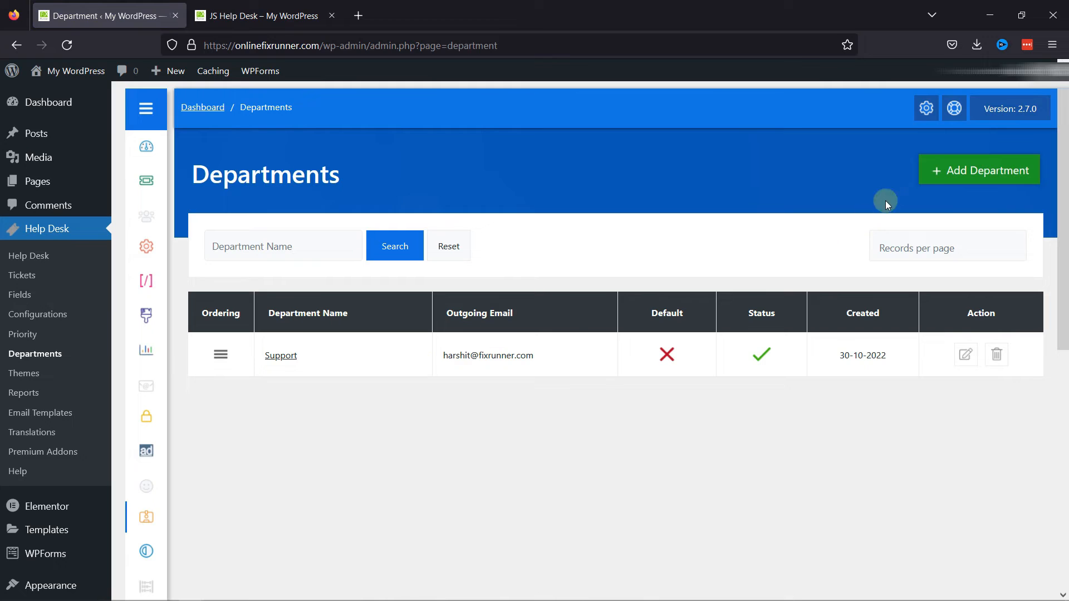
Save the Errors department with an outgoing email, Receive Email Yes, and signature 'Signed By FixRunner'
{"action": "left_click", "coordinate": [928, 170]}
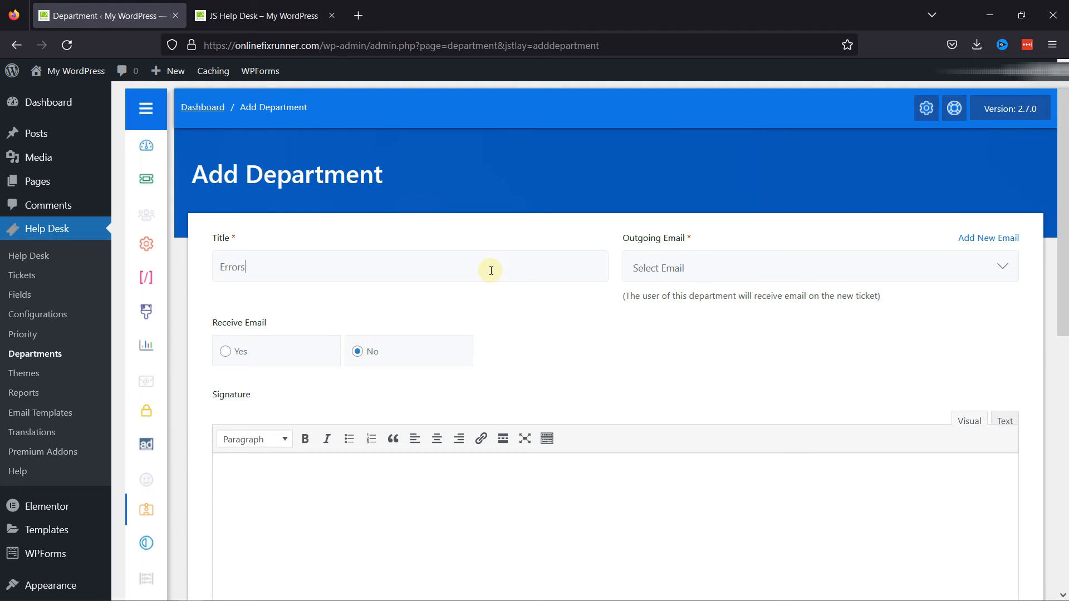
{"action": "left_click", "coordinate": [658, 275]}
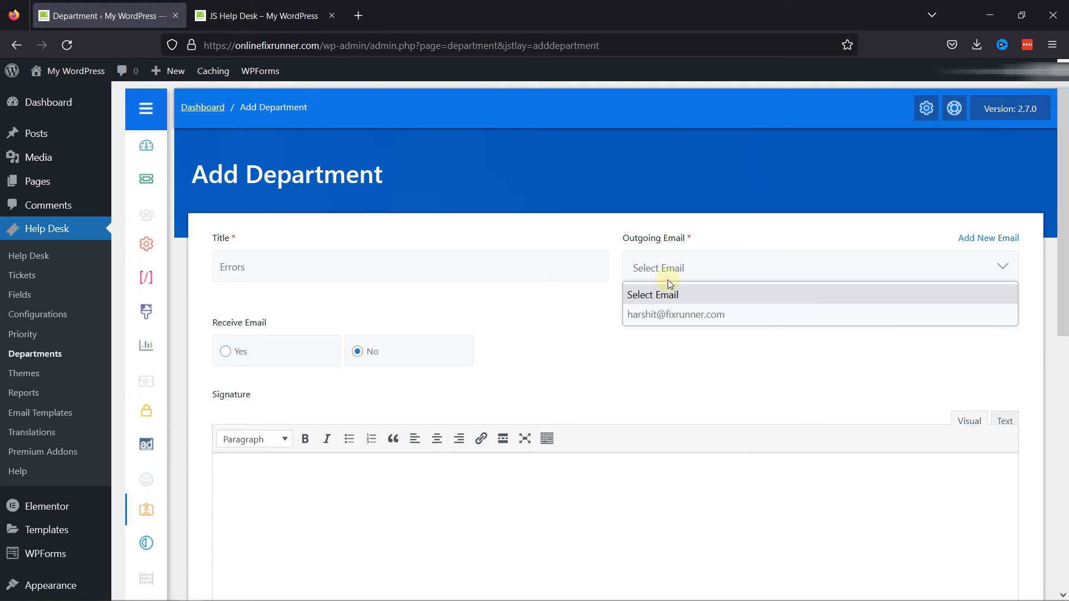
{"action": "left_click", "coordinate": [668, 316]}
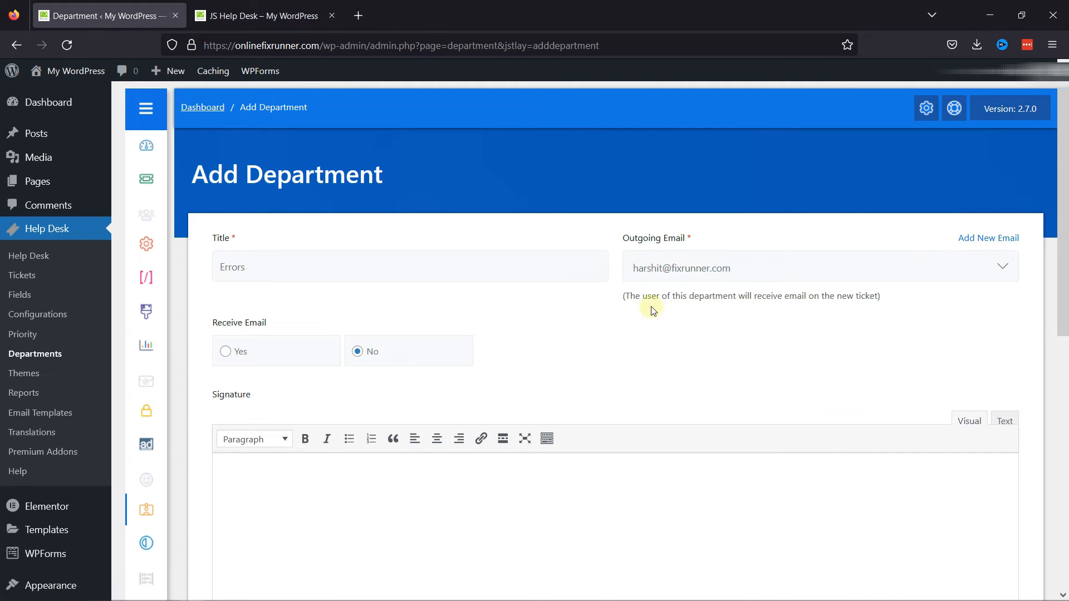
{"action": "left_click", "coordinate": [231, 354]}
{"action": "scroll", "coordinate": [526, 421], "scroll_direction": "down", "scroll_amount": 3}
{"action": "left_click", "coordinate": [393, 373]}
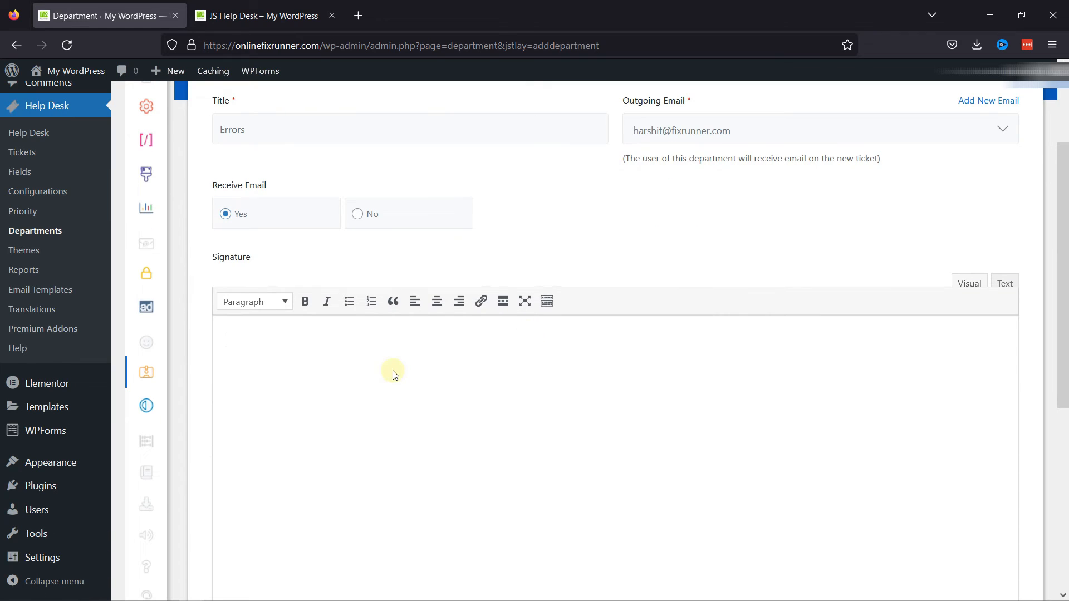
{"action": "scroll", "coordinate": [675, 414], "scroll_direction": "down", "scroll_amount": 3}
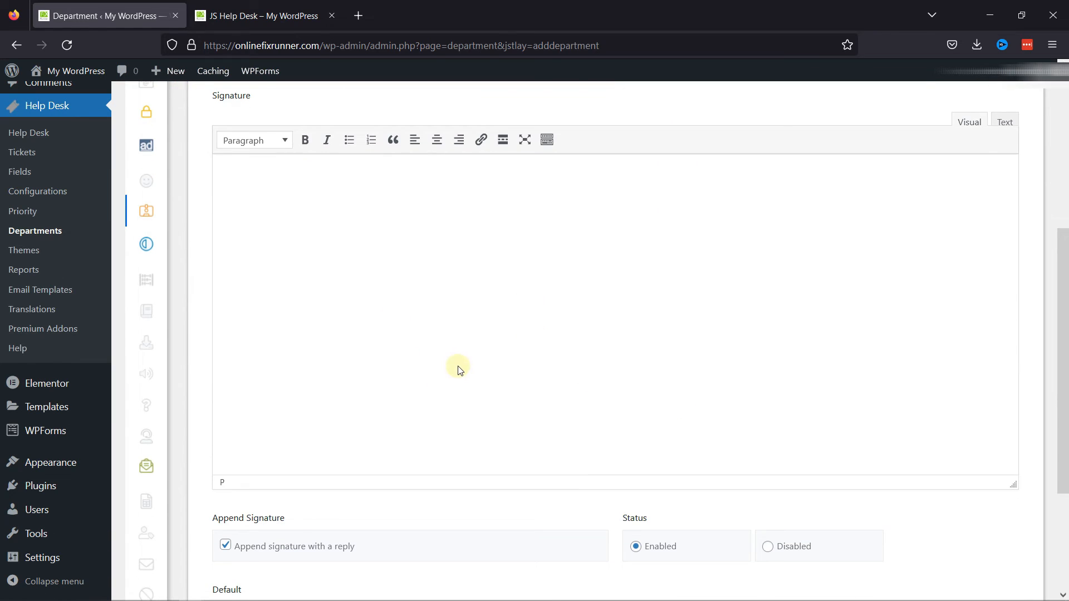
{"action": "type", "text": "Signed By FixRunner"}
{"action": "scroll", "coordinate": [460, 372], "scroll_direction": "down", "scroll_amount": 3}
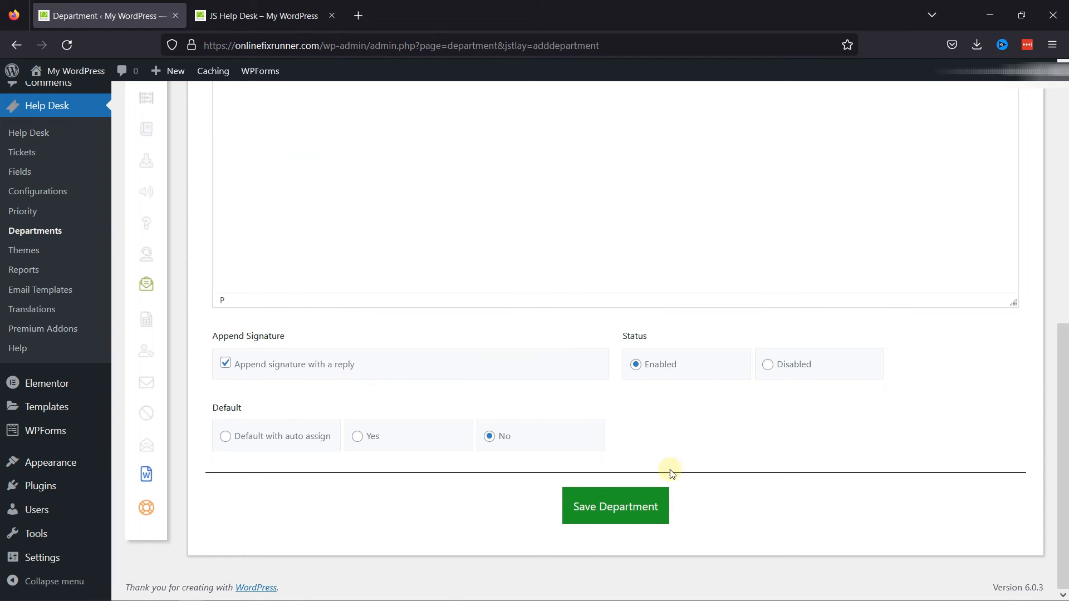
{"action": "left_click", "coordinate": [645, 500]}
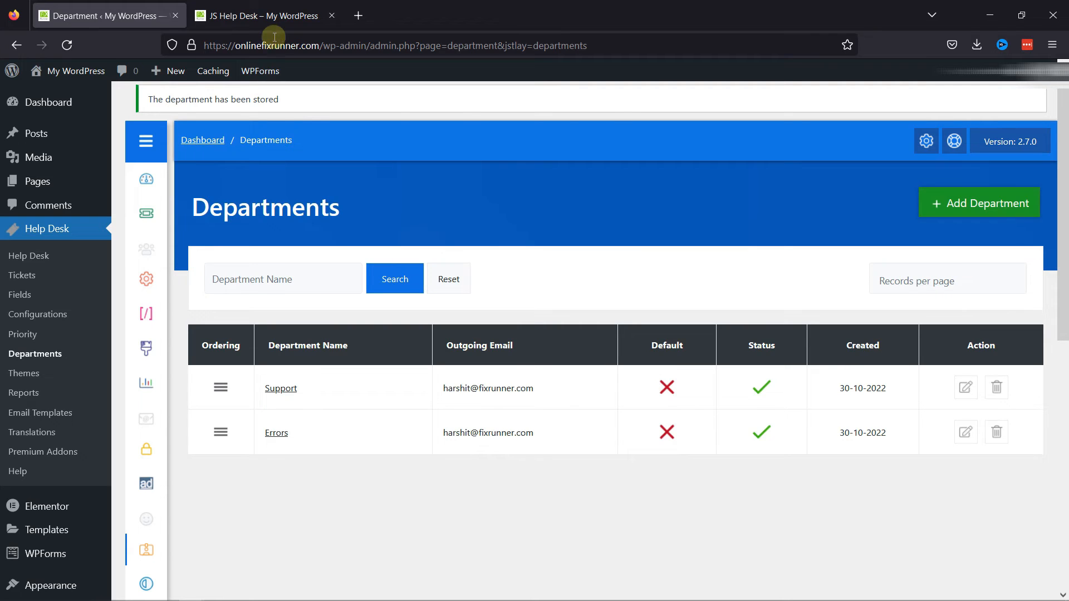
{"action": "left_click", "coordinate": [248, 15]}
{"action": "left_click", "coordinate": [72, 53]}
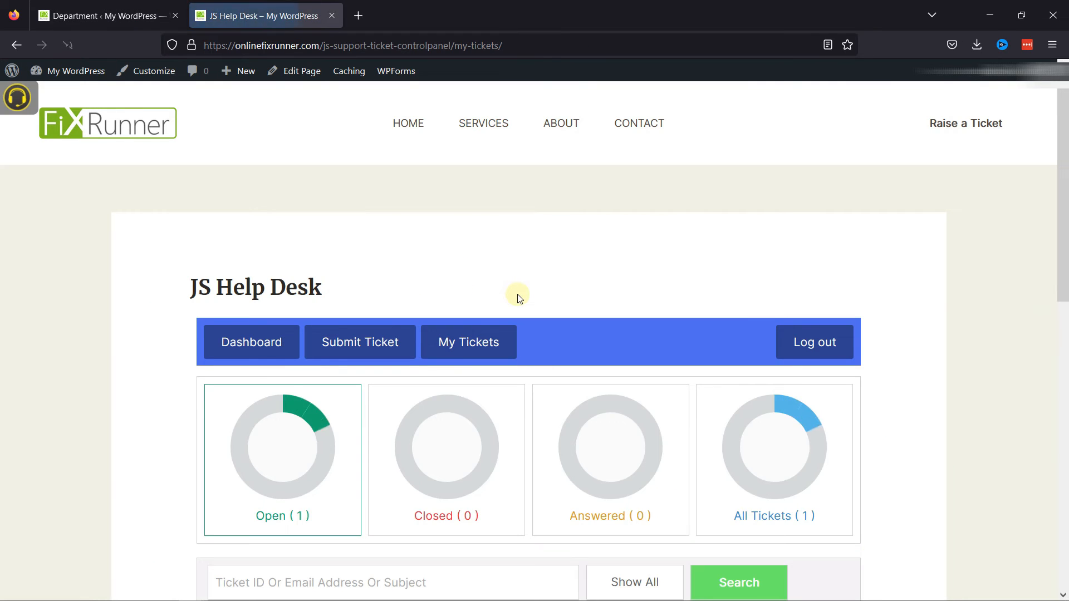
{"action": "scroll", "coordinate": [516, 291], "scroll_direction": "down", "scroll_amount": 5}
{"action": "scroll", "coordinate": [353, 356], "scroll_direction": "up", "scroll_amount": 4}
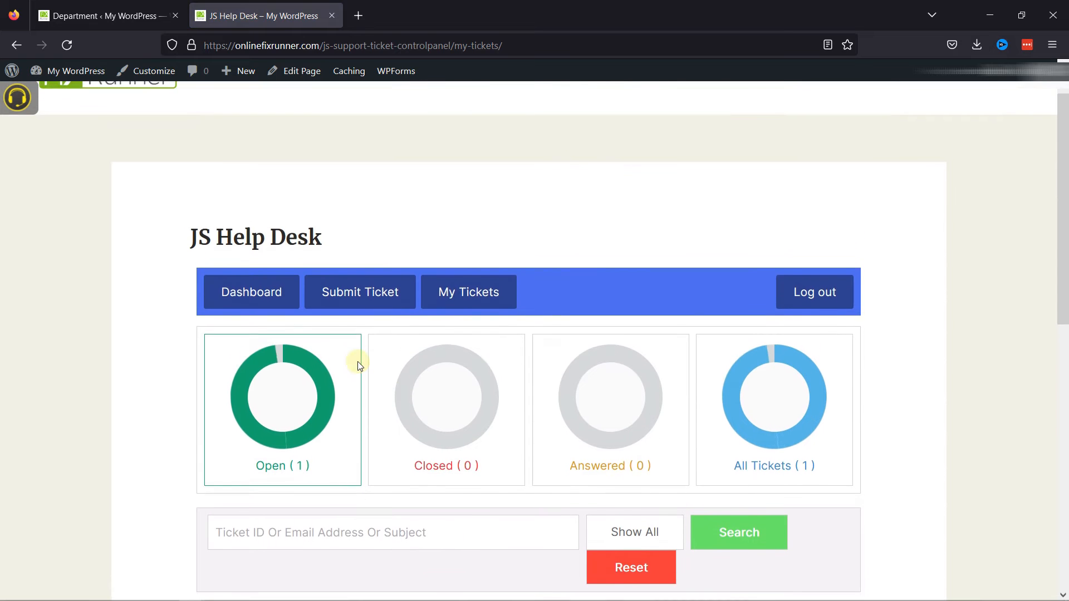
{"action": "left_click", "coordinate": [368, 310]}
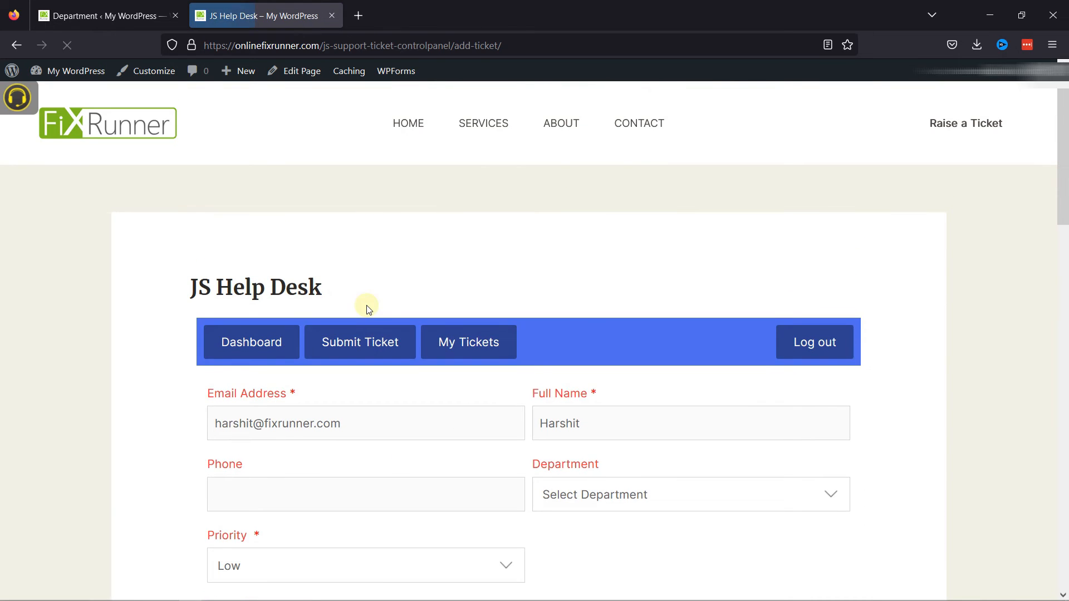
{"action": "scroll", "coordinate": [396, 360], "scroll_direction": "down", "scroll_amount": 2}
{"action": "left_click", "coordinate": [610, 394]}
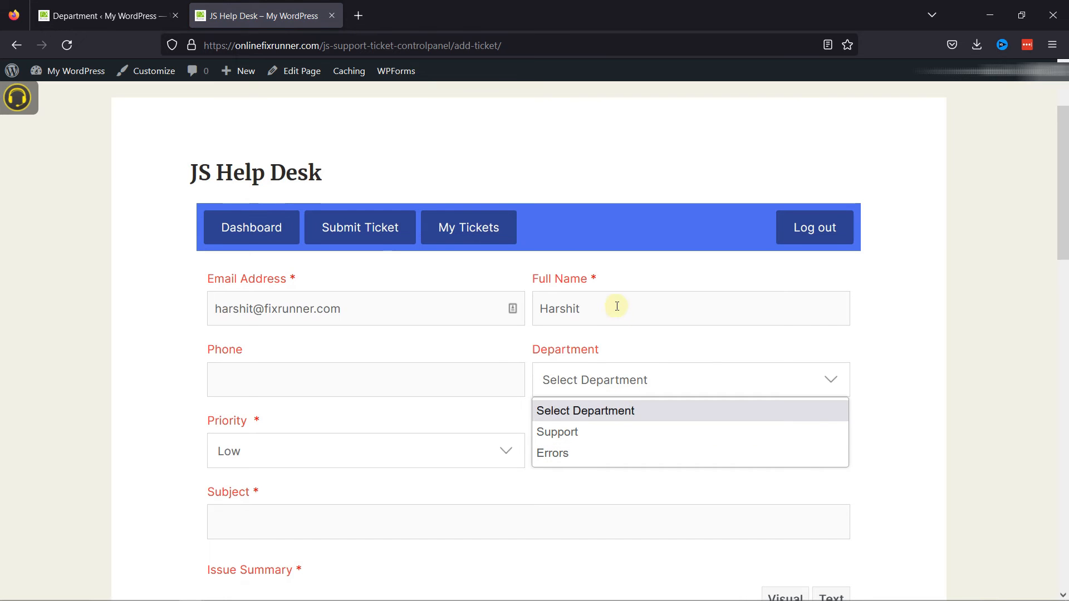
{"action": "left_click_drag", "start_coordinate": [613, 308], "coordinate": [513, 307]}
{"action": "key", "text": "BackSpace"}
{"action": "left_click_drag", "start_coordinate": [434, 310], "coordinate": [186, 310]}
{"action": "key", "text": "BackSpace"}
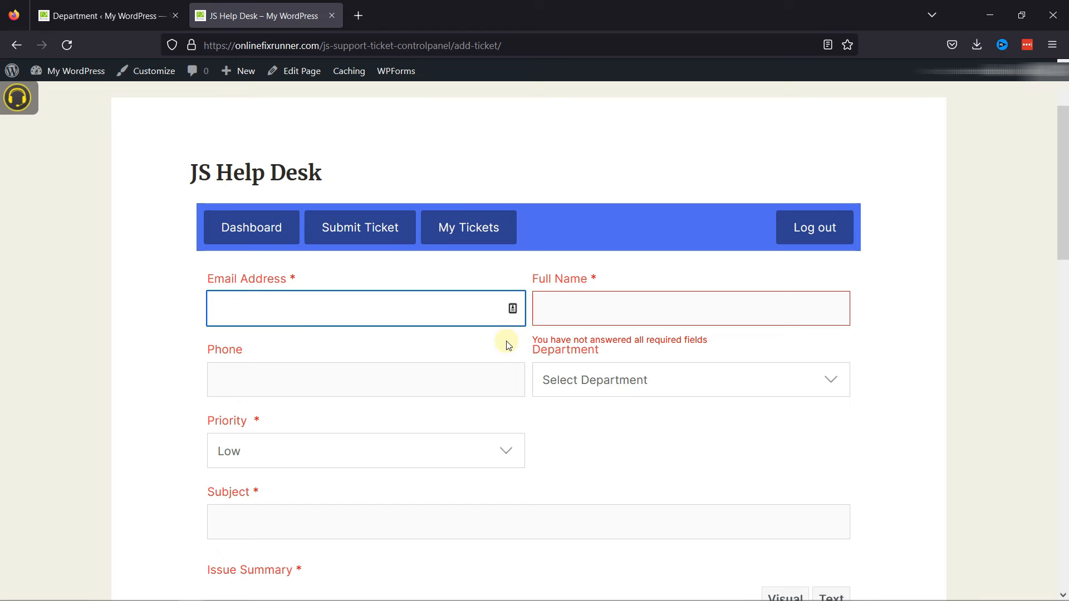
{"action": "left_click", "coordinate": [639, 396]}
{"action": "left_click", "coordinate": [150, 5]}
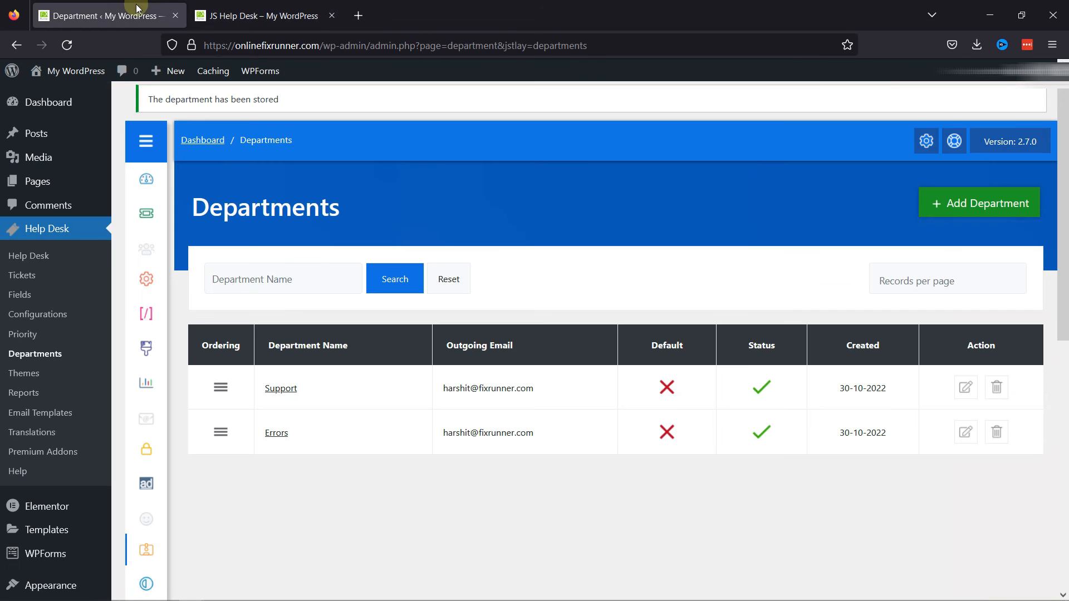
Open the Priorities list (Low default, Normal, High, Urgent) and browse the sidebar toward Email Templates
{"action": "scroll", "coordinate": [426, 439], "scroll_direction": "down", "scroll_amount": 5}
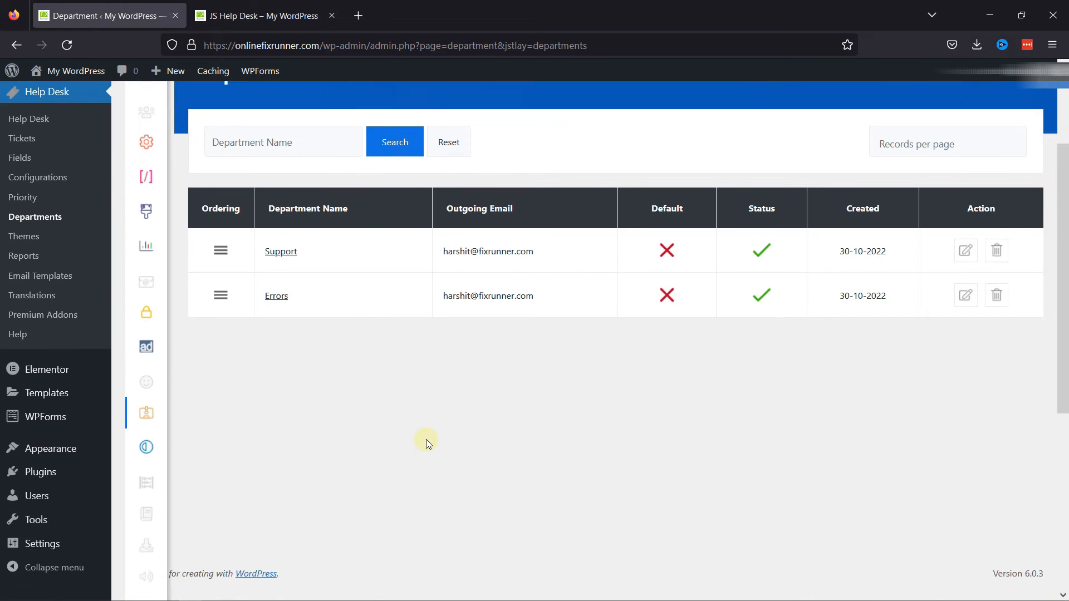
{"action": "mouse_move", "coordinate": [152, 345]}
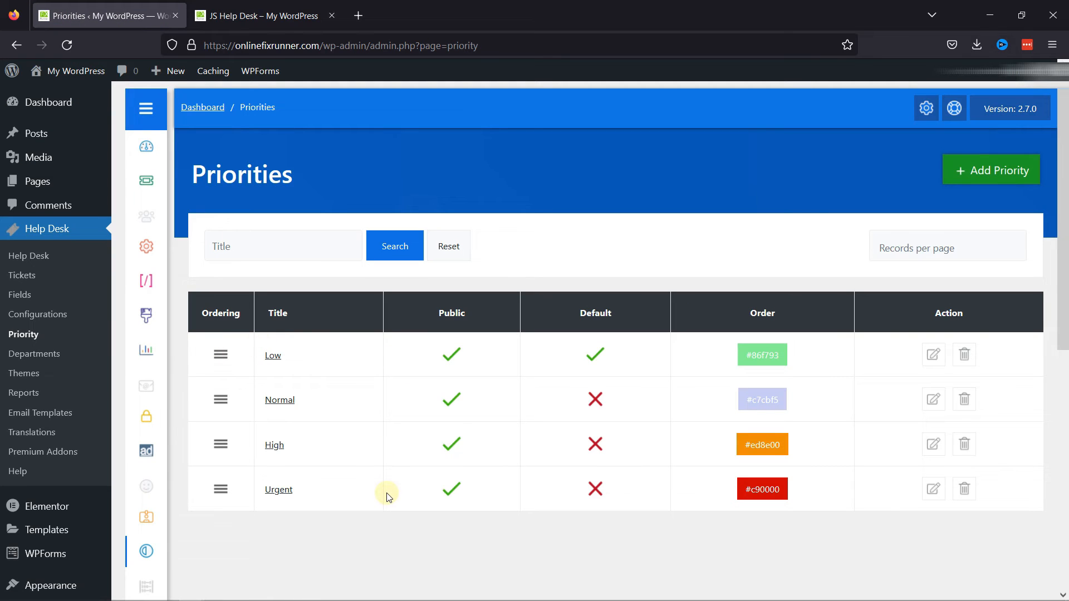
{"action": "scroll", "coordinate": [385, 493], "scroll_direction": "down", "scroll_amount": 3}
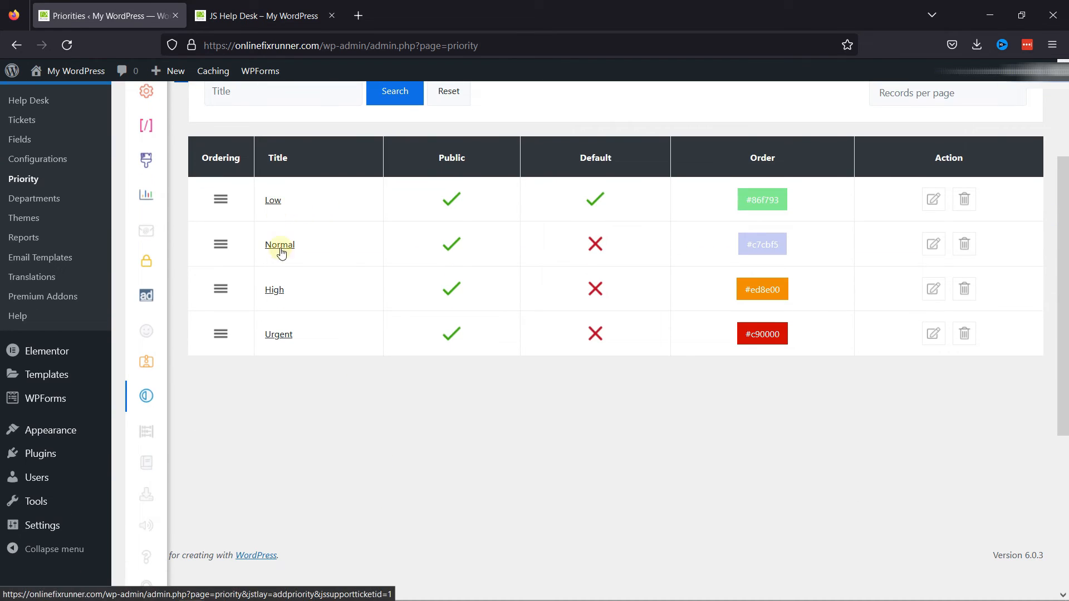
{"action": "scroll", "coordinate": [383, 279], "scroll_direction": "up", "scroll_amount": 3}
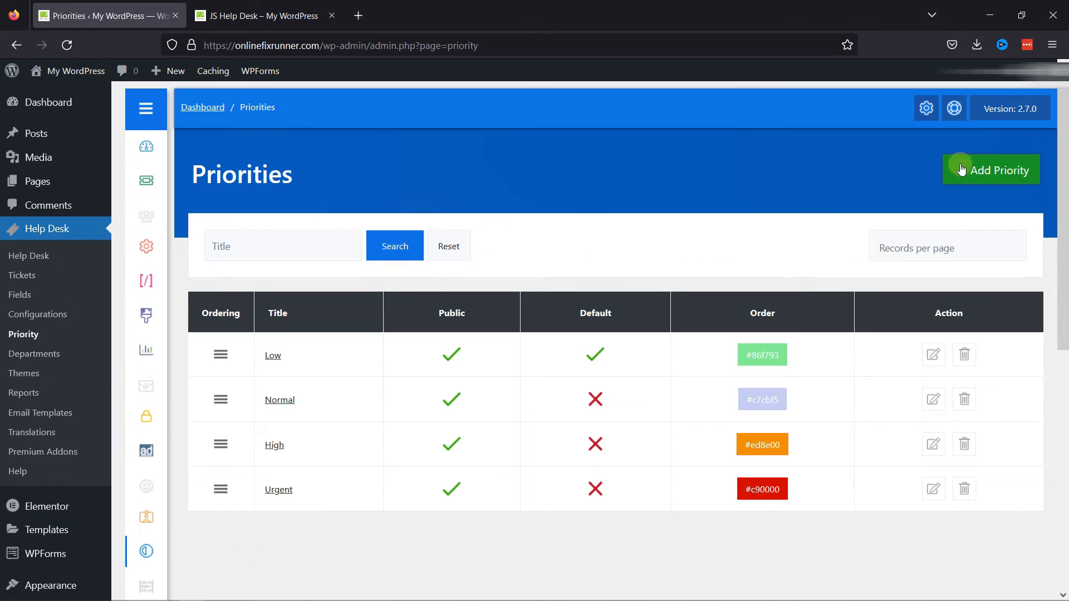
{"action": "scroll", "coordinate": [515, 377], "scroll_direction": "down", "scroll_amount": 1}
{"action": "scroll", "coordinate": [515, 379], "scroll_direction": "down", "scroll_amount": 4}
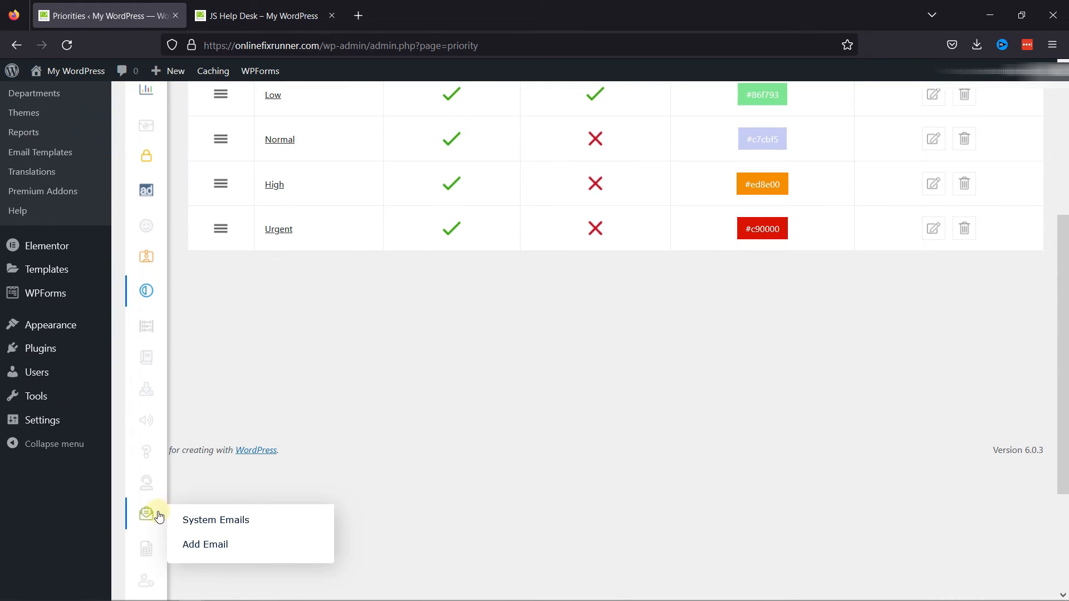
{"action": "scroll", "coordinate": [158, 510], "scroll_direction": "down", "scroll_amount": 3}
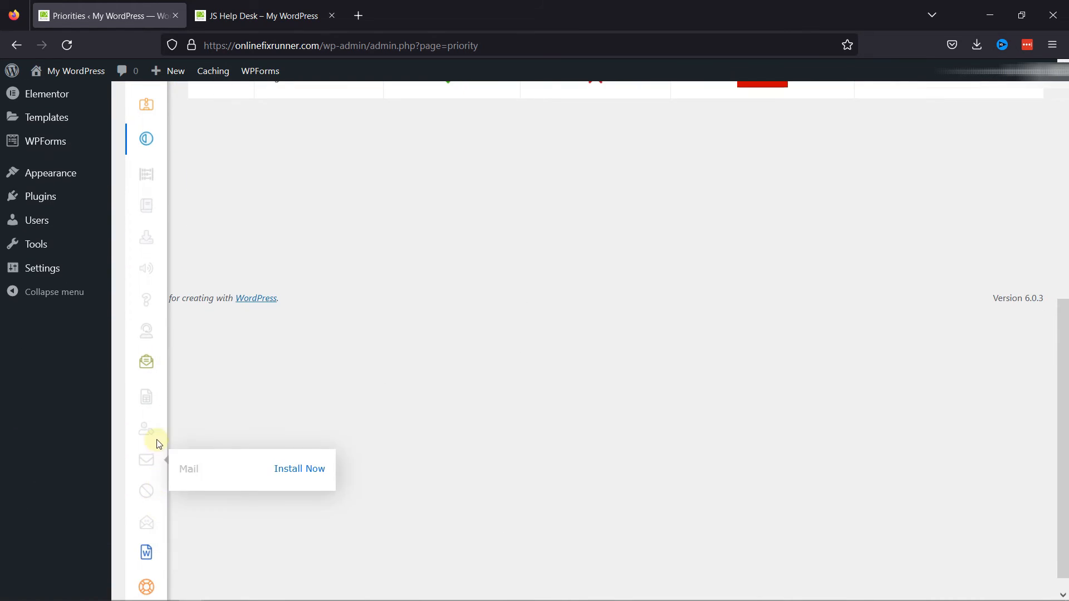
{"action": "scroll", "coordinate": [136, 501], "scroll_direction": "down", "scroll_amount": 1}
{"action": "mouse_move", "coordinate": [160, 541]}
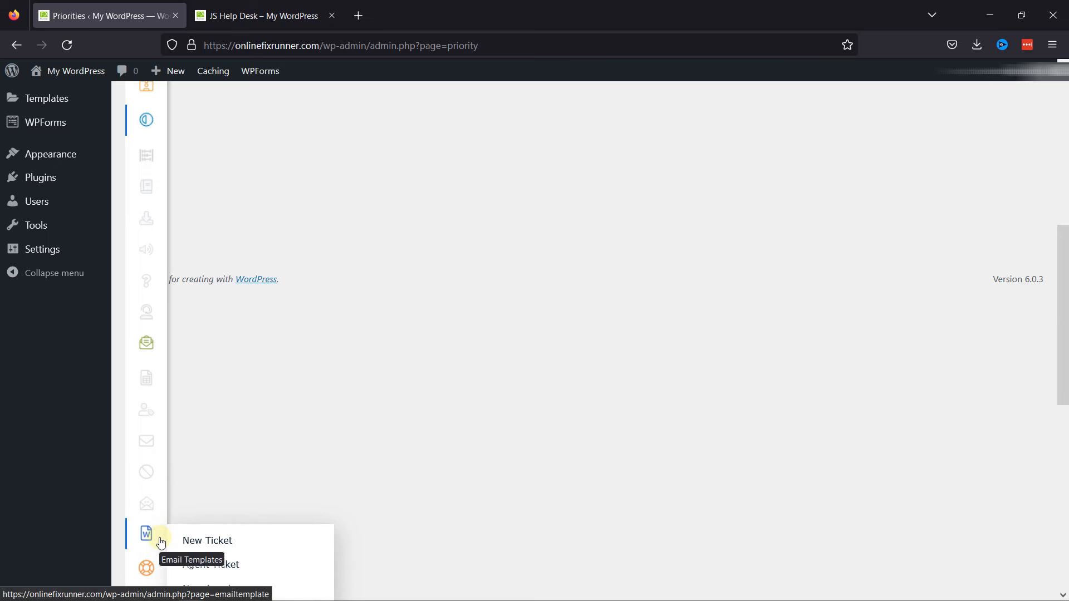
Open the New Ticket email template and scroll through its body and Parameters
{"action": "left_click", "coordinate": [205, 543]}
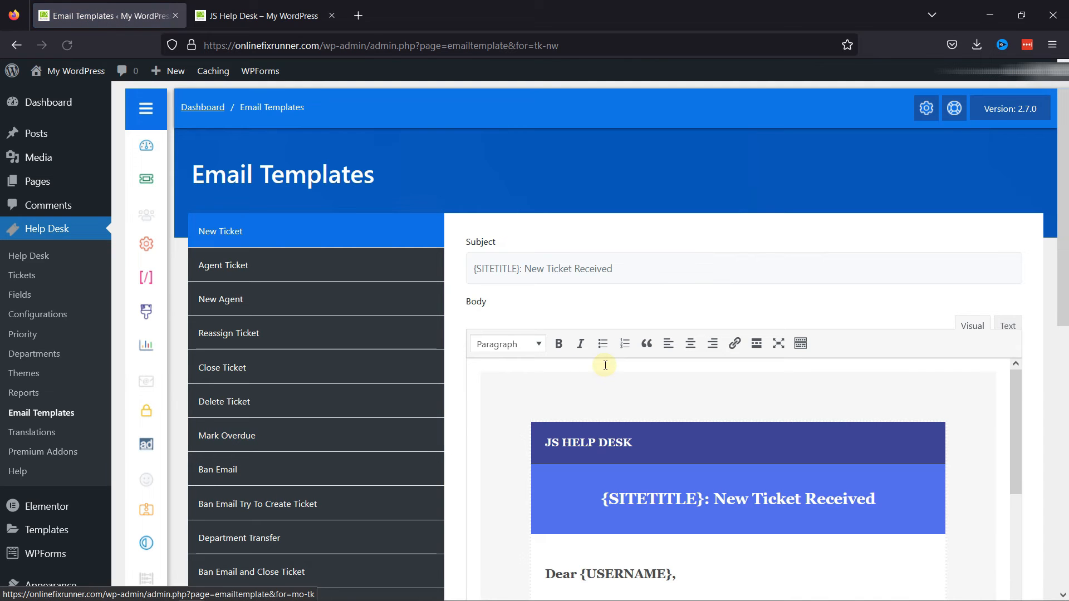
{"action": "scroll", "coordinate": [605, 365], "scroll_direction": "down", "scroll_amount": 2}
{"action": "scroll", "coordinate": [605, 365], "scroll_direction": "down", "scroll_amount": 6}
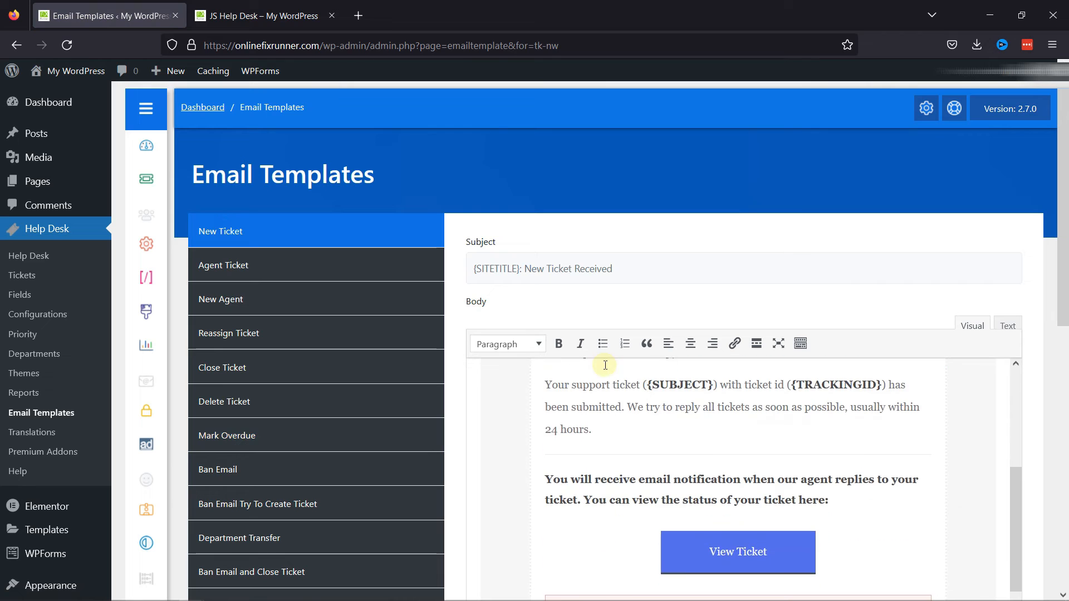
{"action": "scroll", "coordinate": [760, 312], "scroll_direction": "down", "scroll_amount": 5}
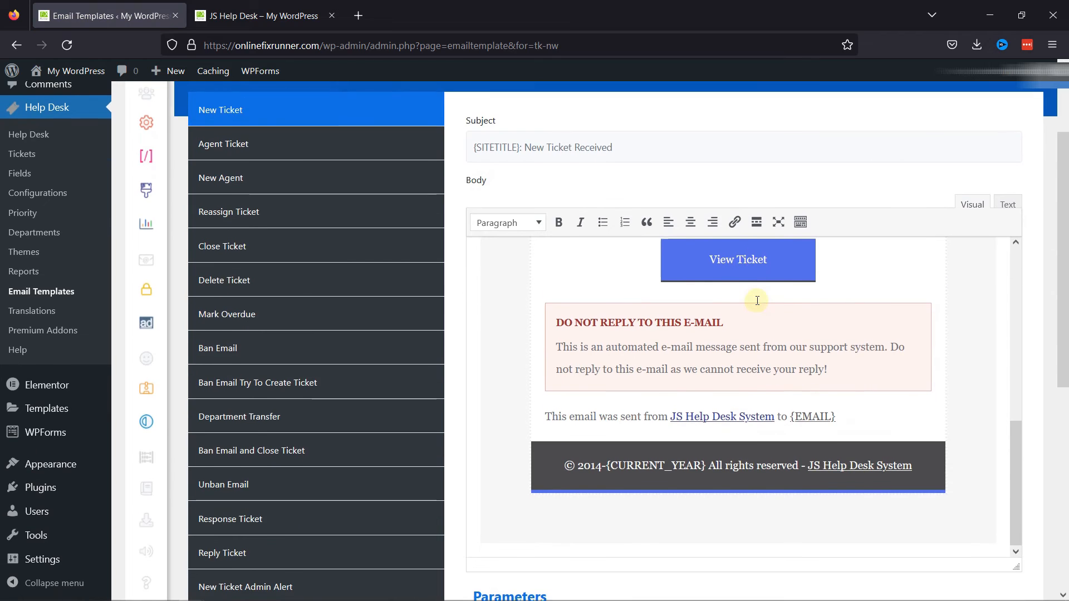
{"action": "scroll", "coordinate": [757, 303], "scroll_direction": "down", "scroll_amount": 1}
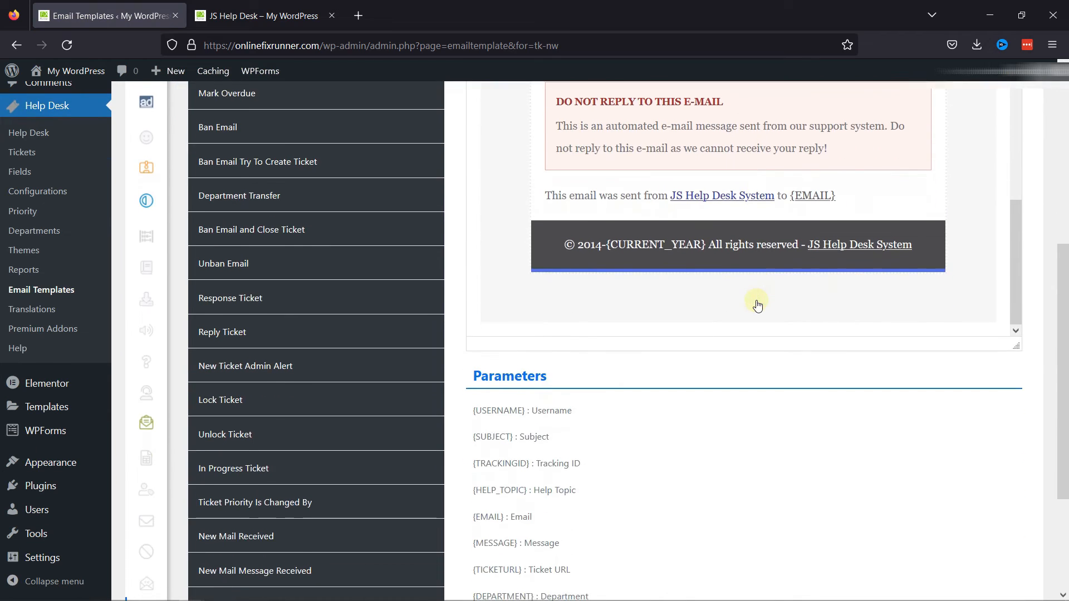
{"action": "scroll", "coordinate": [758, 303], "scroll_direction": "up", "scroll_amount": 6}
{"action": "scroll", "coordinate": [757, 301], "scroll_direction": "up", "scroll_amount": 3}
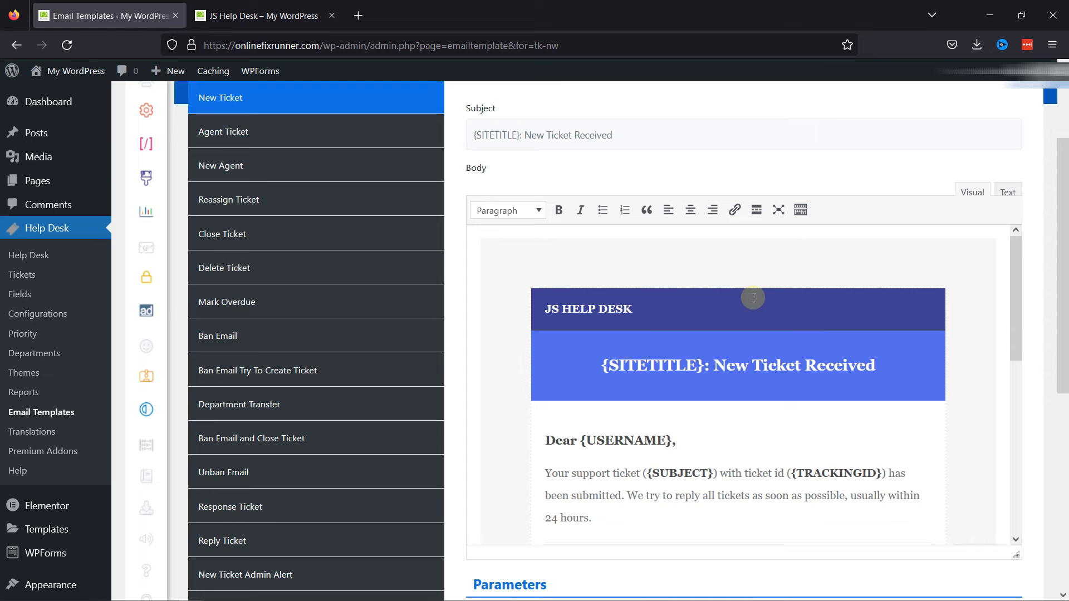
{"action": "scroll", "coordinate": [441, 214], "scroll_direction": "up", "scroll_amount": 2}
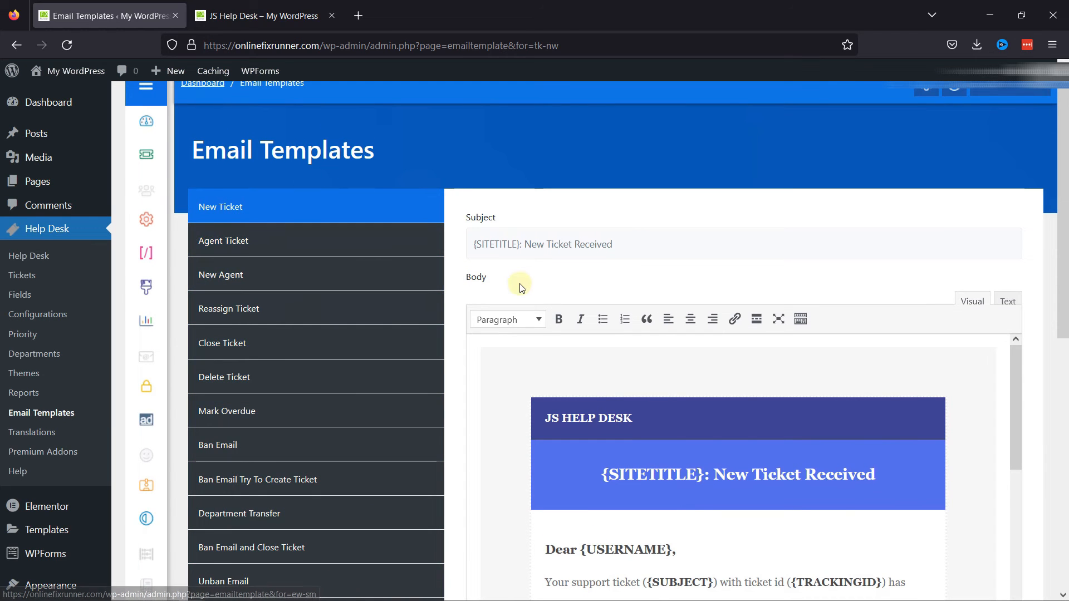
{"action": "scroll", "coordinate": [519, 282], "scroll_direction": "up", "scroll_amount": 1}
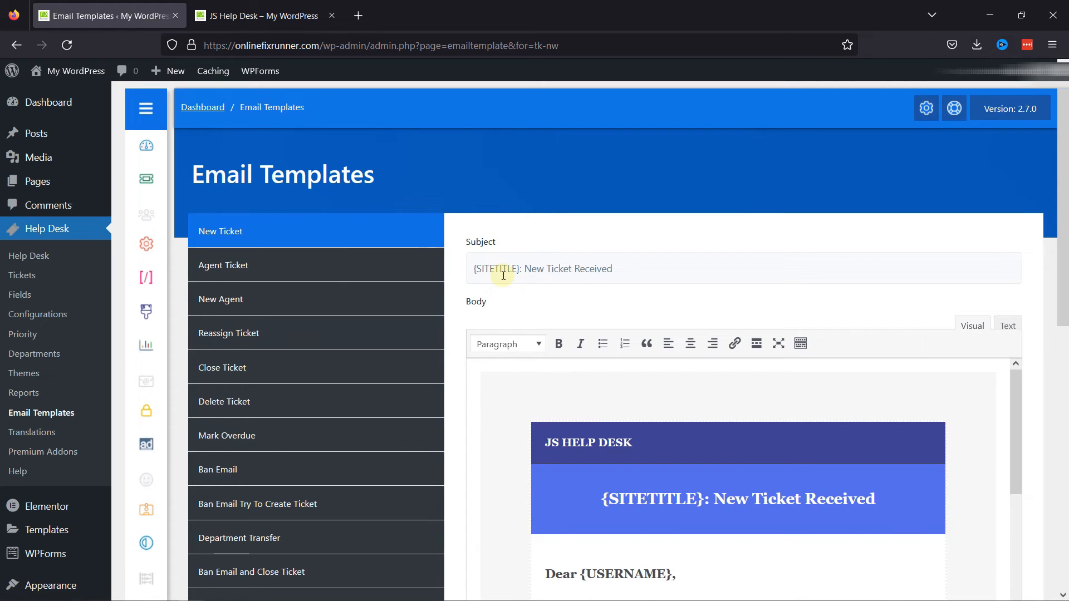
Go to the ticket form's Fields list and scroll through it
{"action": "mouse_move", "coordinate": [146, 179]}
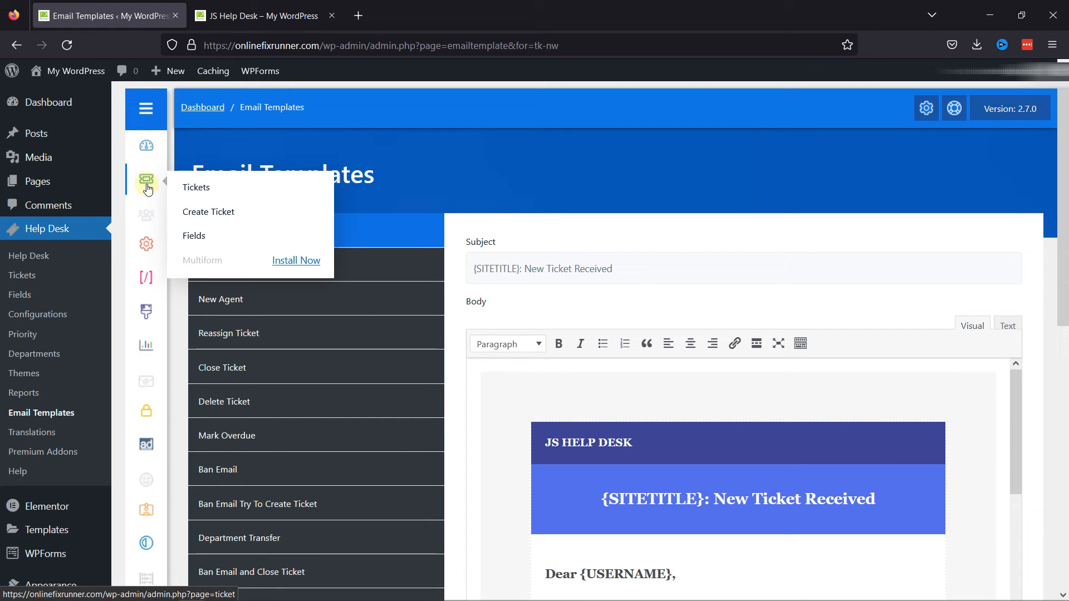
{"action": "left_click", "coordinate": [221, 193]}
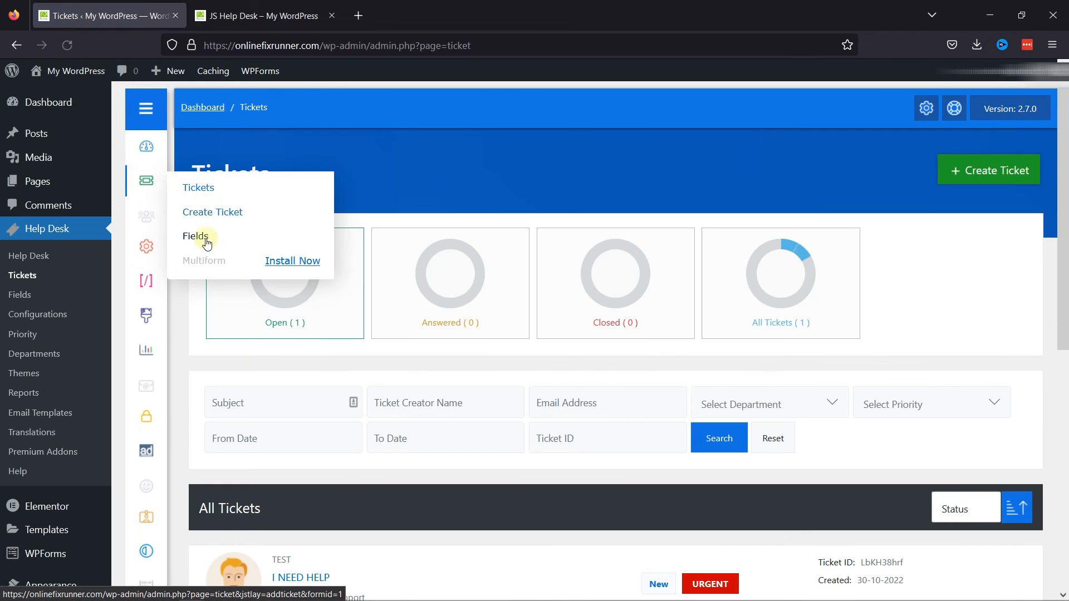
{"action": "left_click", "coordinate": [202, 245]}
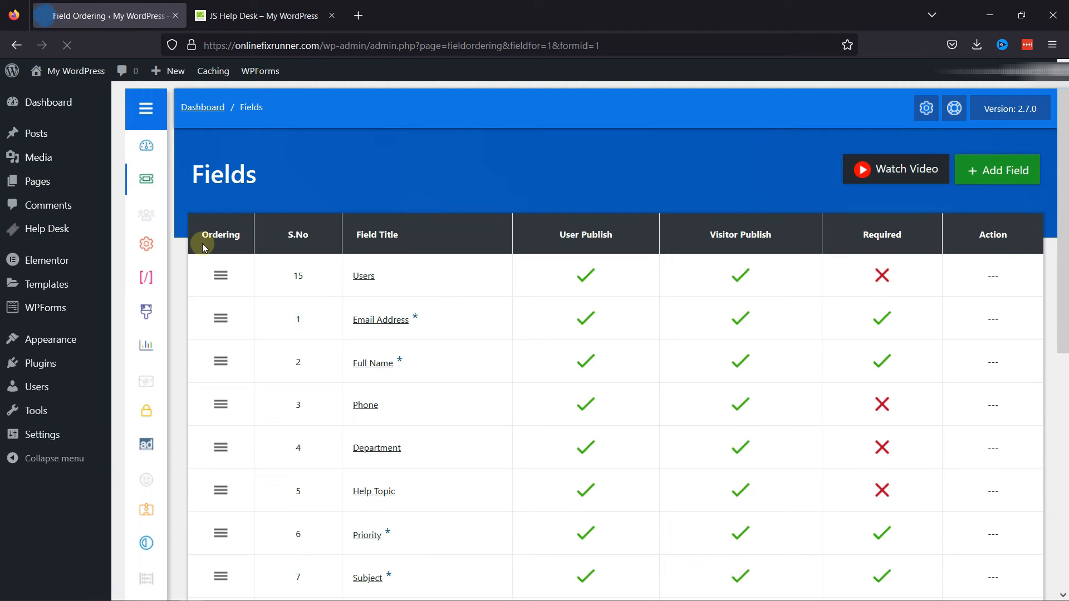
{"action": "scroll", "coordinate": [440, 362], "scroll_direction": "down", "scroll_amount": 5}
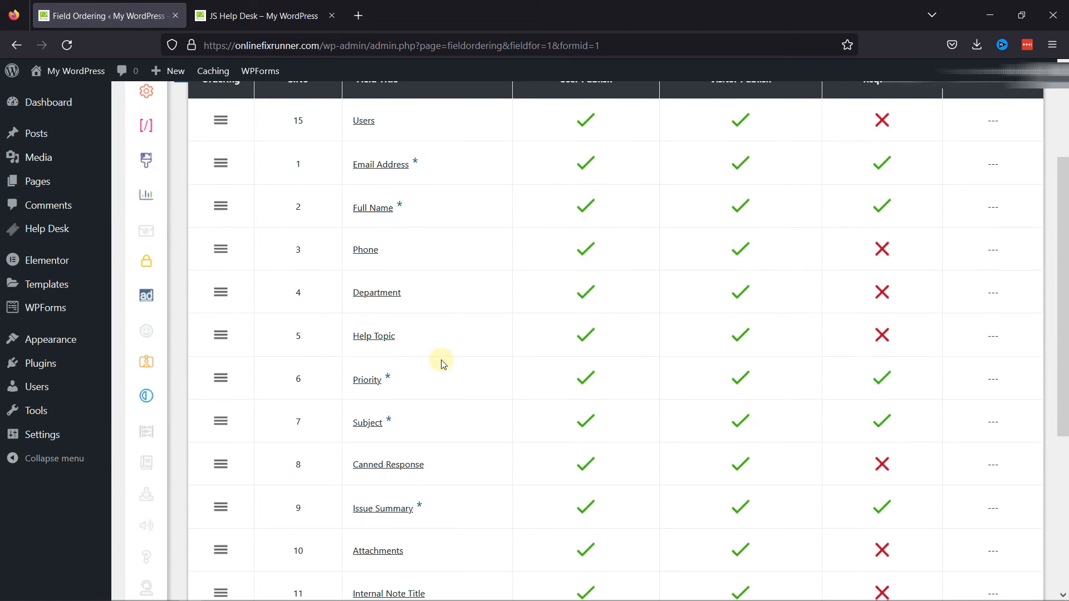
{"action": "scroll", "coordinate": [443, 363], "scroll_direction": "down", "scroll_amount": 3}
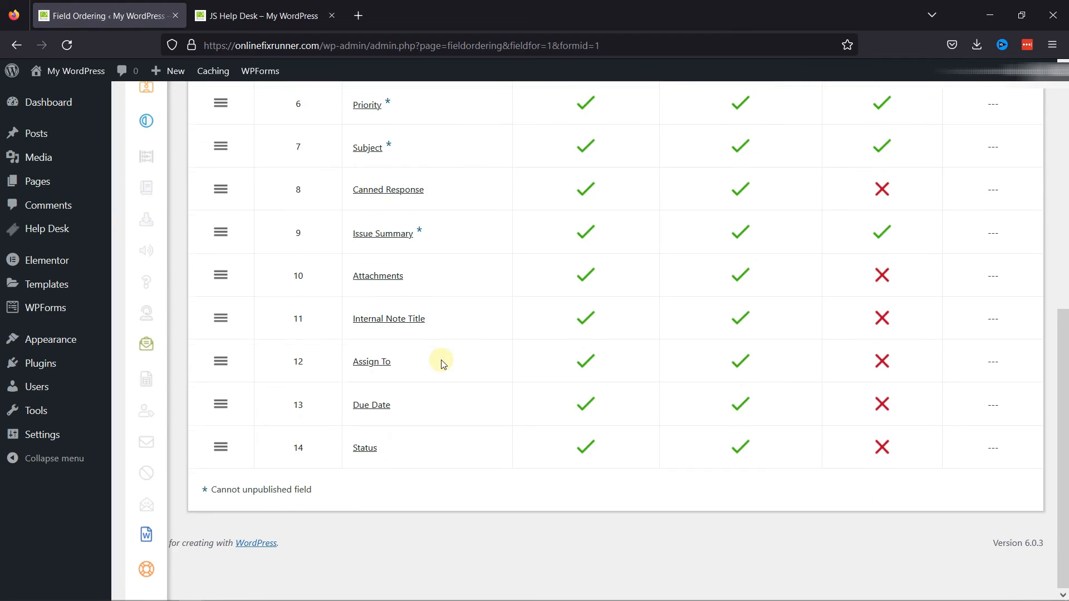
{"action": "scroll", "coordinate": [443, 365], "scroll_direction": "up", "scroll_amount": 4}
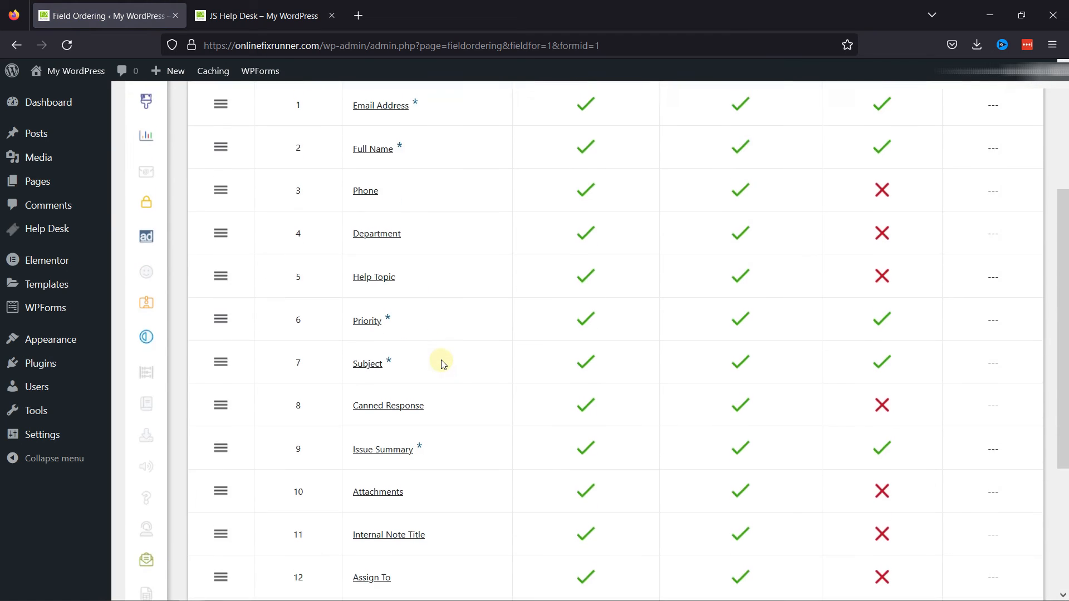
{"action": "scroll", "coordinate": [443, 365], "scroll_direction": "up", "scroll_amount": 4}
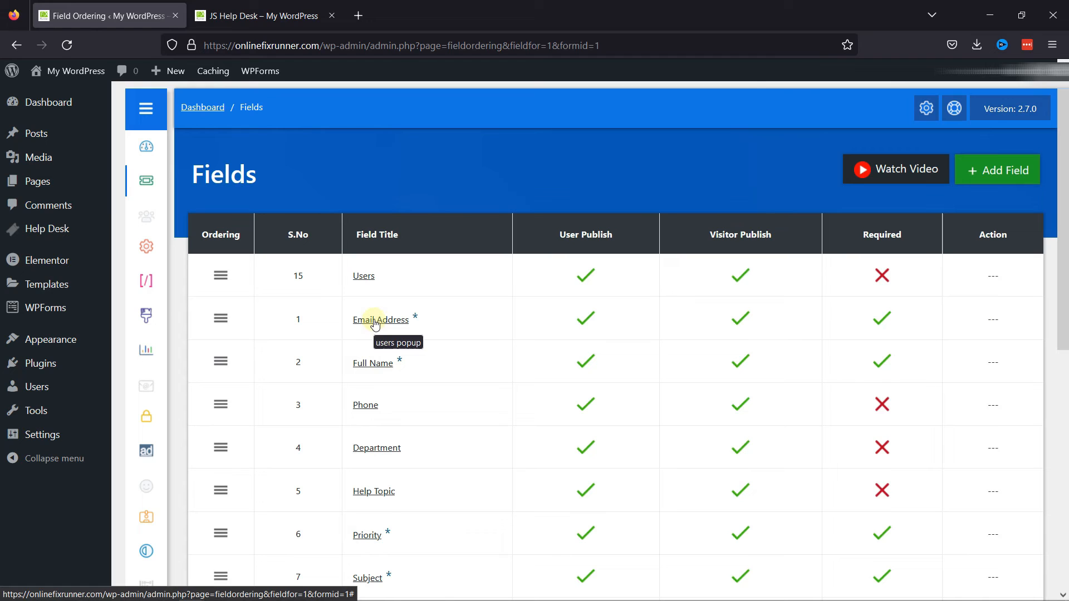
Open and close Full Name's Edit Field popup unchanged, then choose Add Field
{"action": "left_click", "coordinate": [372, 365]}
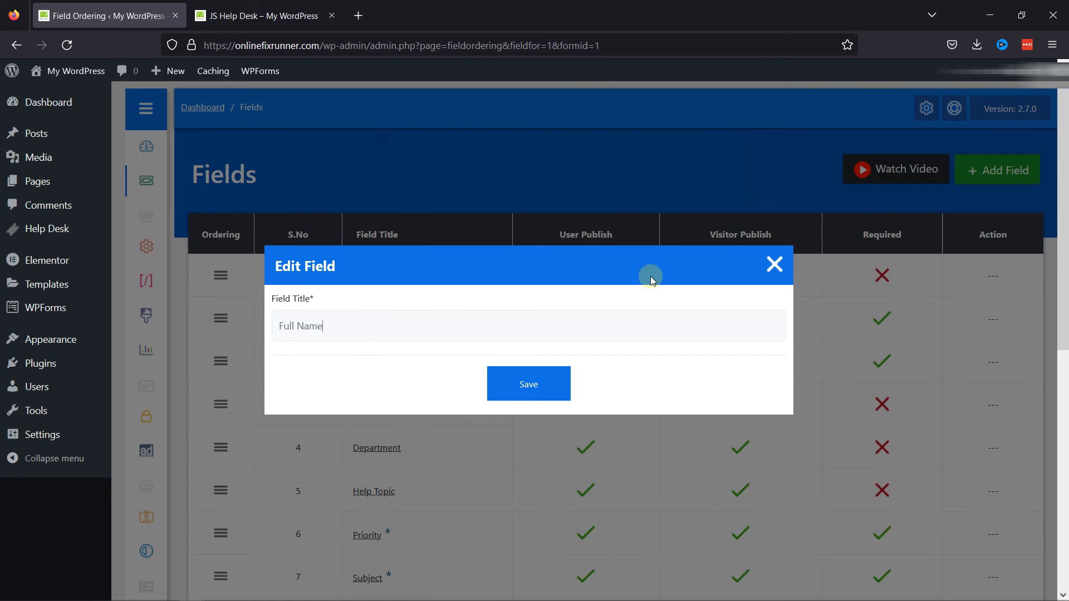
{"action": "left_click", "coordinate": [777, 273]}
{"action": "left_click", "coordinate": [1001, 179]}
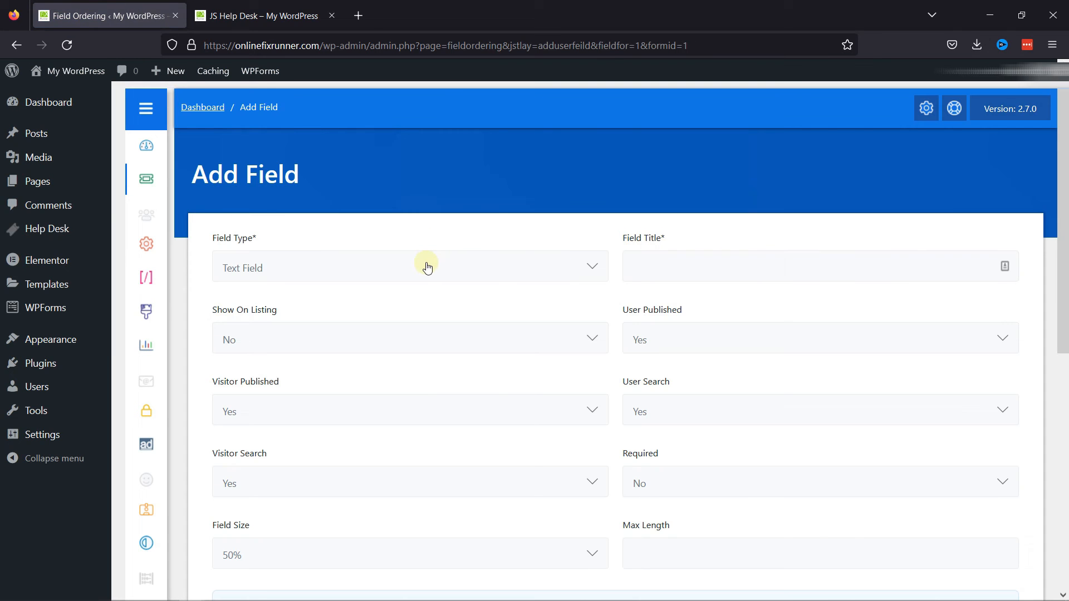
Keep Field Type as Text Field and enter the title 'Error'
{"action": "left_click", "coordinate": [425, 269]}
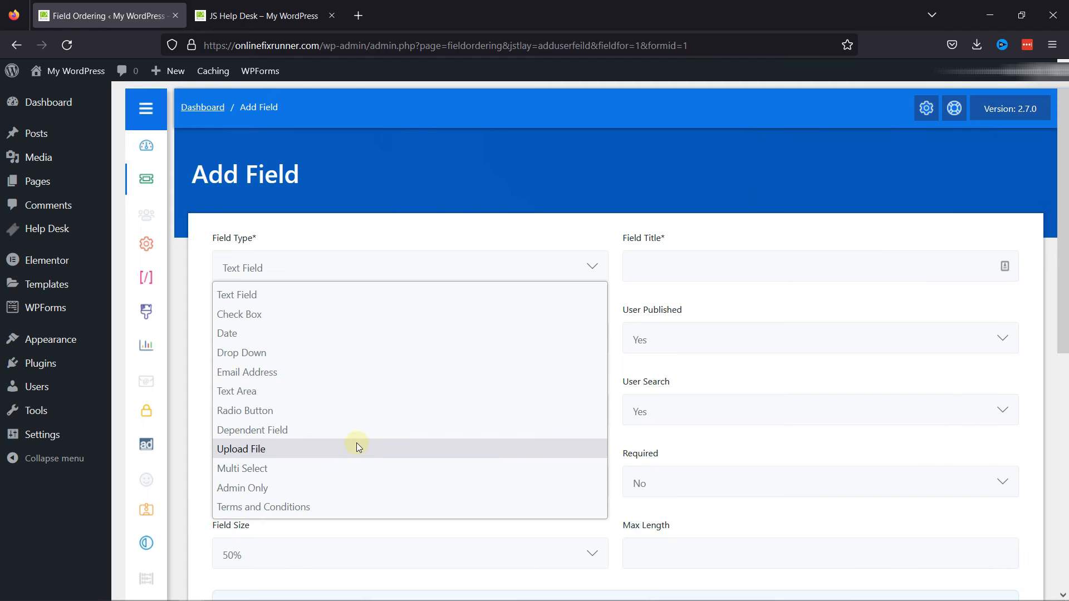
{"action": "left_click", "coordinate": [349, 301]}
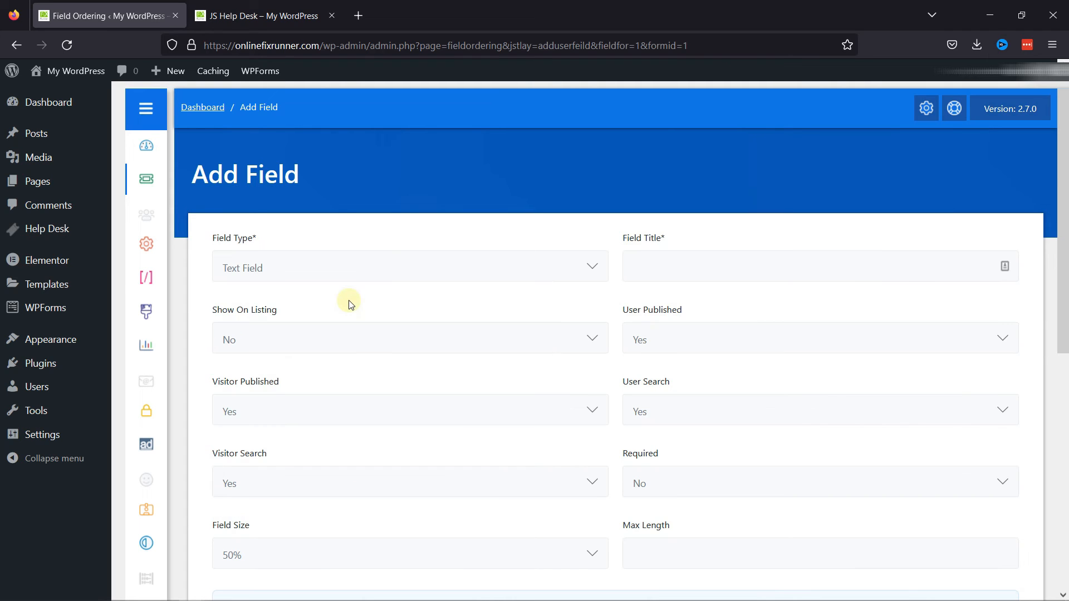
{"action": "left_click", "coordinate": [663, 268]}
{"action": "type", "text": "Error Description"}
Set Show On Listing to Yes, leave Required as No, and save the field
{"action": "left_click", "coordinate": [457, 338]}
{"action": "left_click", "coordinate": [379, 359]}
{"action": "left_click", "coordinate": [694, 343]}
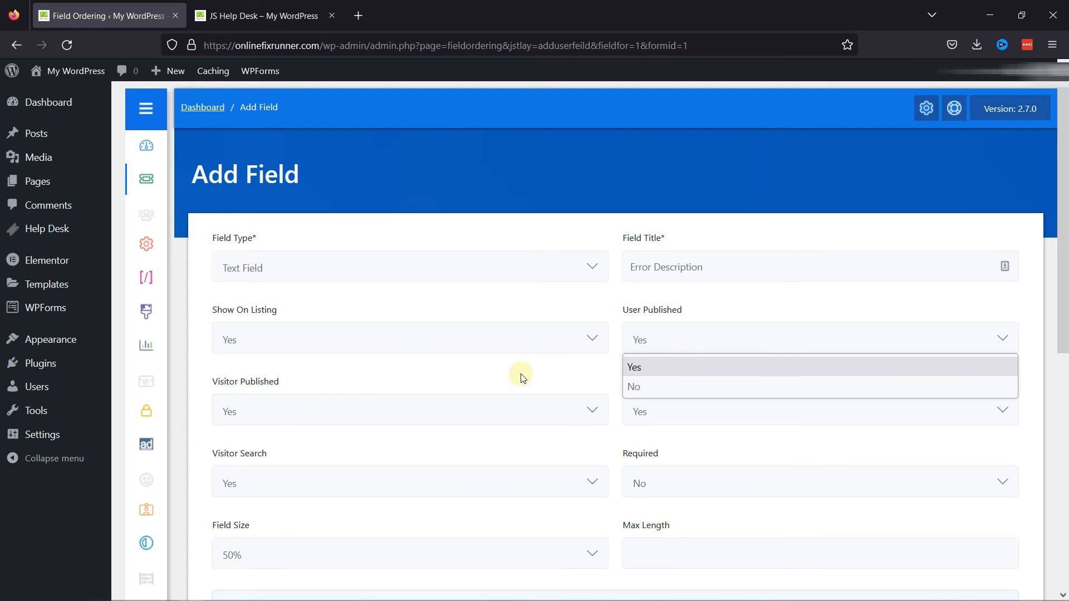
{"action": "scroll", "coordinate": [521, 375], "scroll_direction": "down", "scroll_amount": 4}
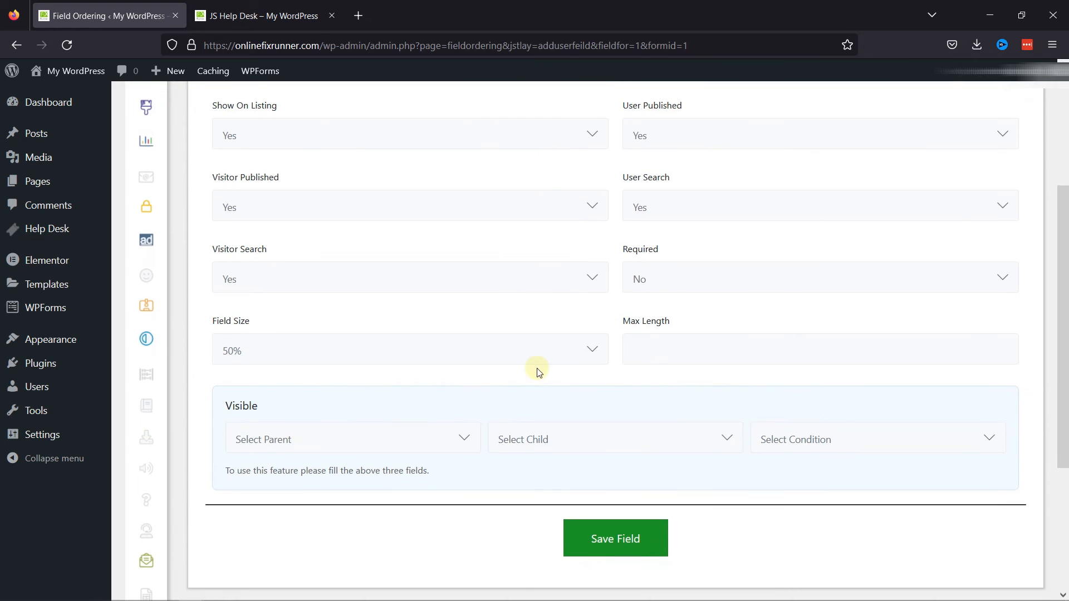
{"action": "left_click", "coordinate": [674, 285]}
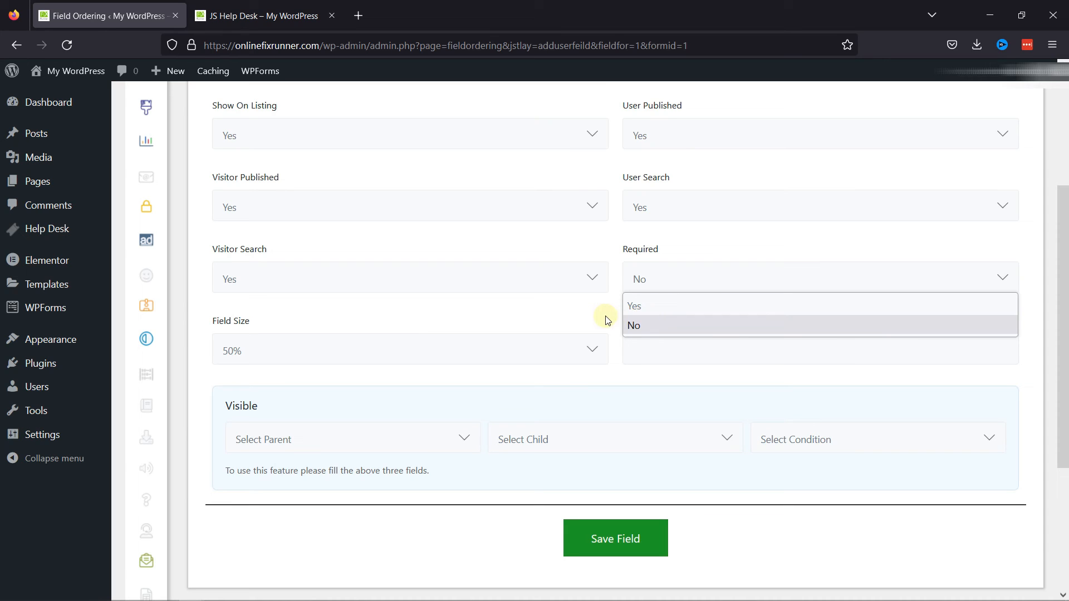
{"action": "left_click", "coordinate": [586, 317]}
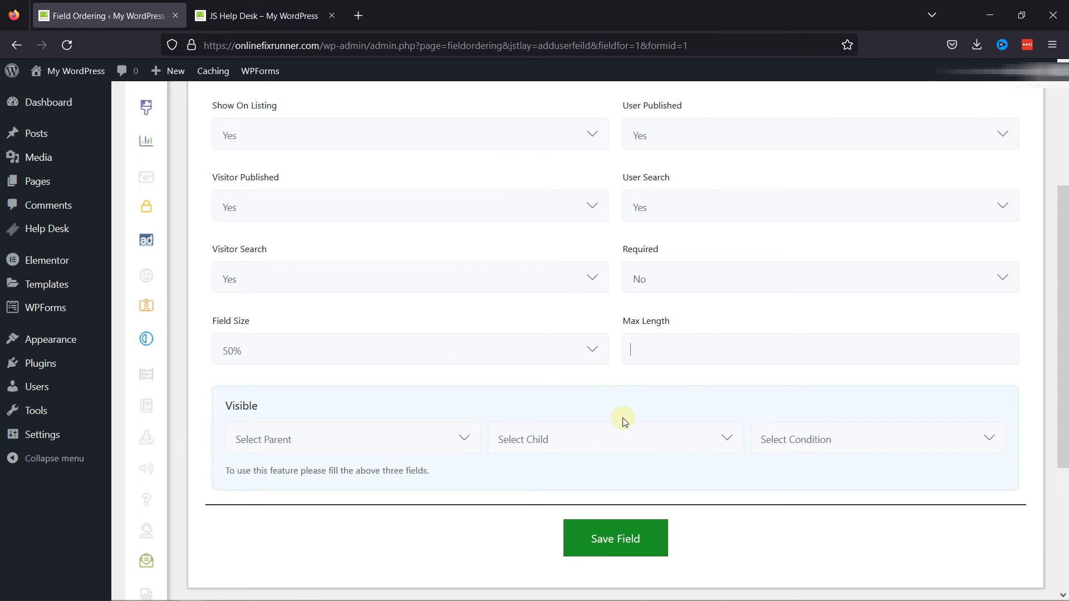
{"action": "scroll", "coordinate": [623, 422], "scroll_direction": "down", "scroll_amount": 1}
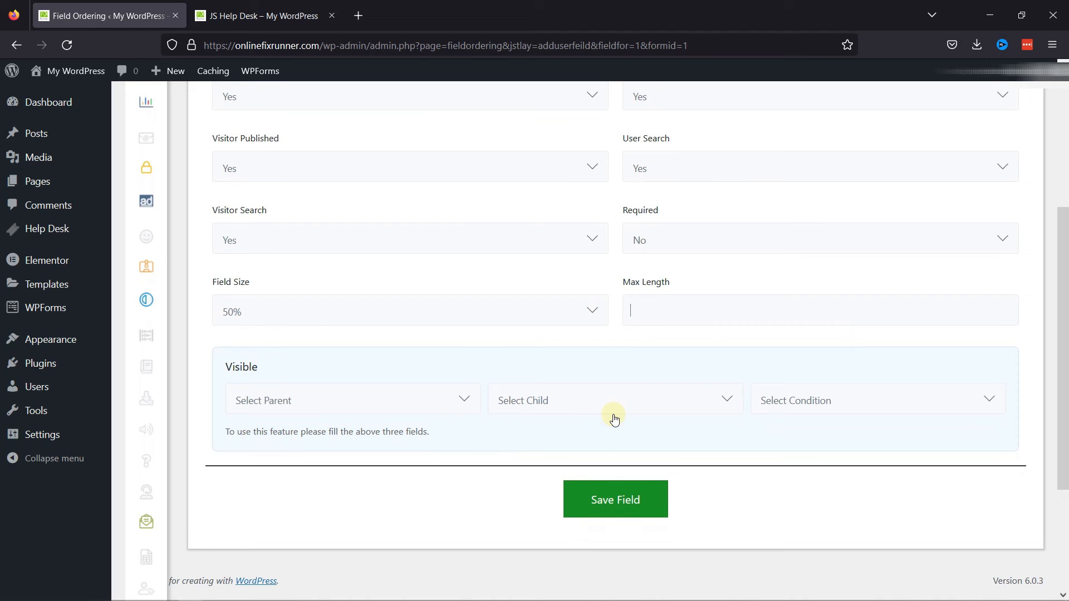
{"action": "left_click", "coordinate": [616, 517]}
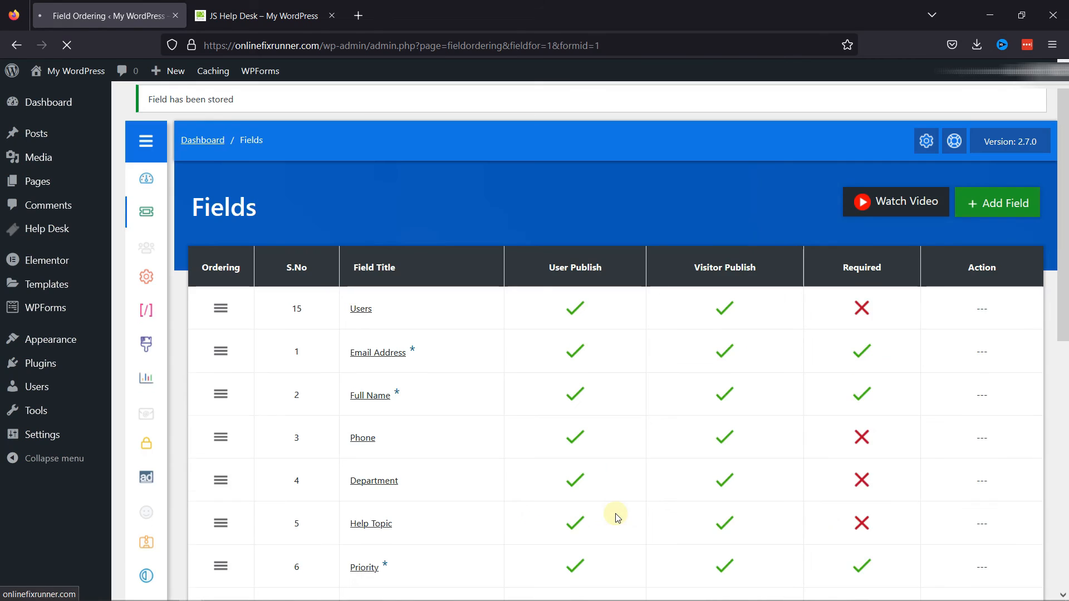
{"action": "scroll", "coordinate": [610, 513], "scroll_direction": "down", "scroll_amount": 7}
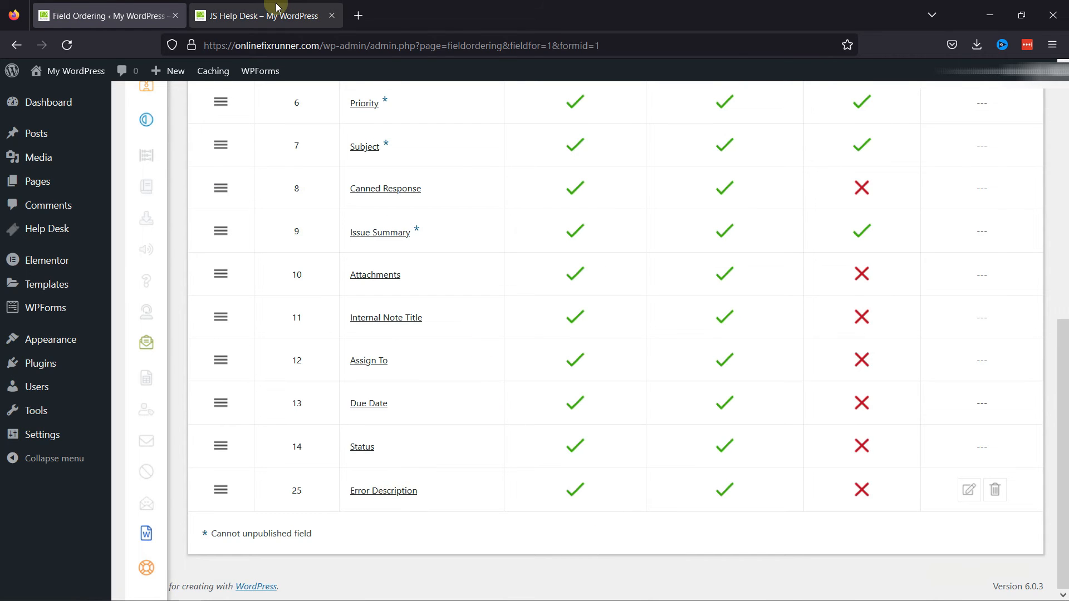
{"action": "left_click", "coordinate": [262, 16]}
{"action": "left_click", "coordinate": [73, 45]}
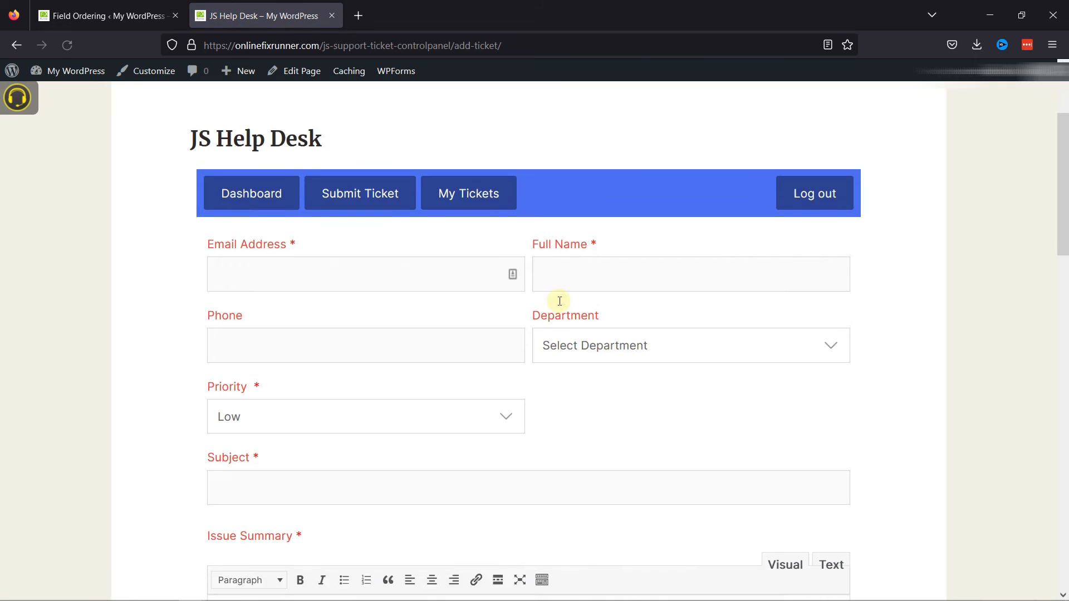
{"action": "scroll", "coordinate": [559, 302], "scroll_direction": "down", "scroll_amount": 10}
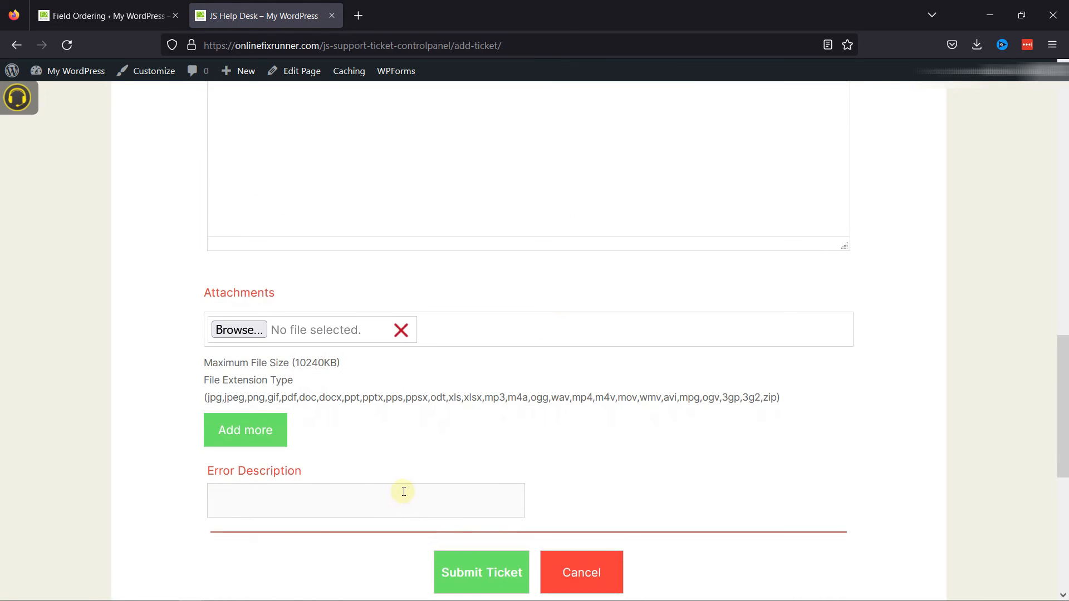
{"action": "scroll", "coordinate": [404, 492], "scroll_direction": "up", "scroll_amount": 10}
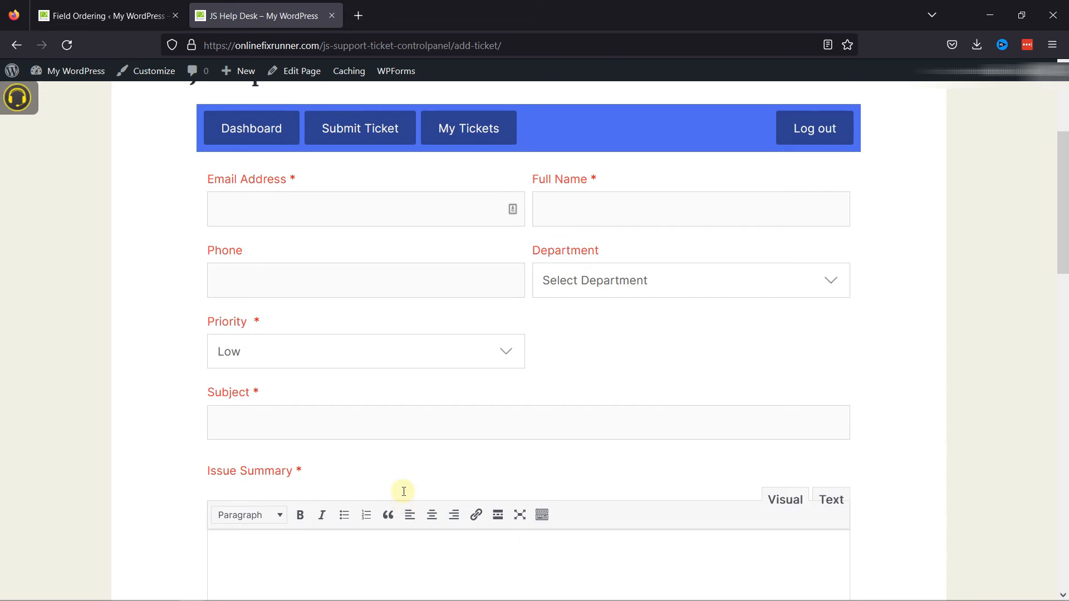
{"action": "key", "text": "ctrl+Tab"}
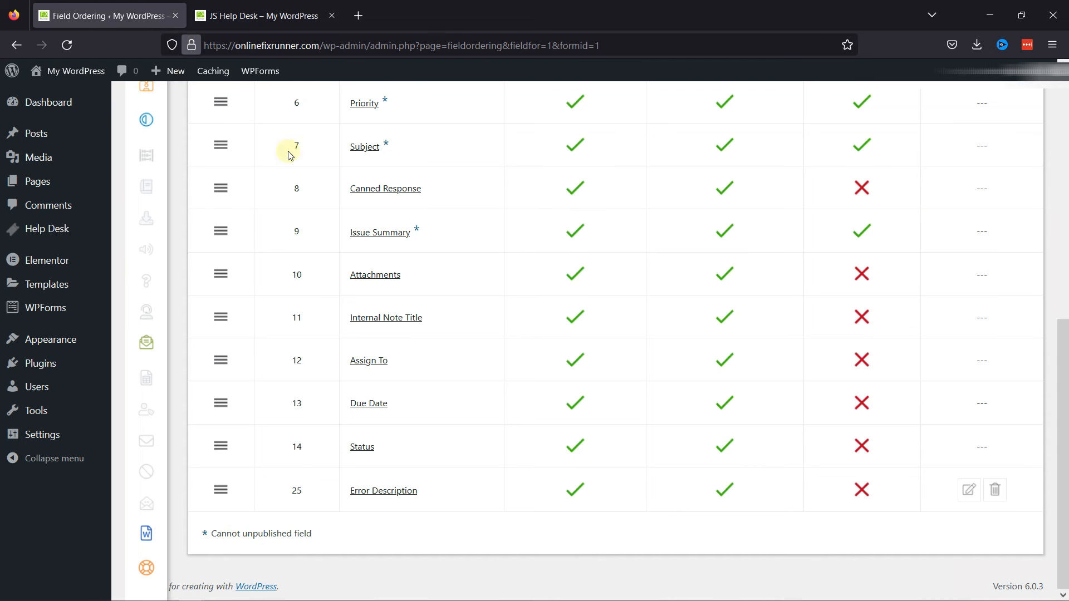
{"action": "scroll", "coordinate": [701, 371], "scroll_direction": "up", "scroll_amount": 5}
{"action": "scroll", "coordinate": [700, 371], "scroll_direction": "up", "scroll_amount": 3}
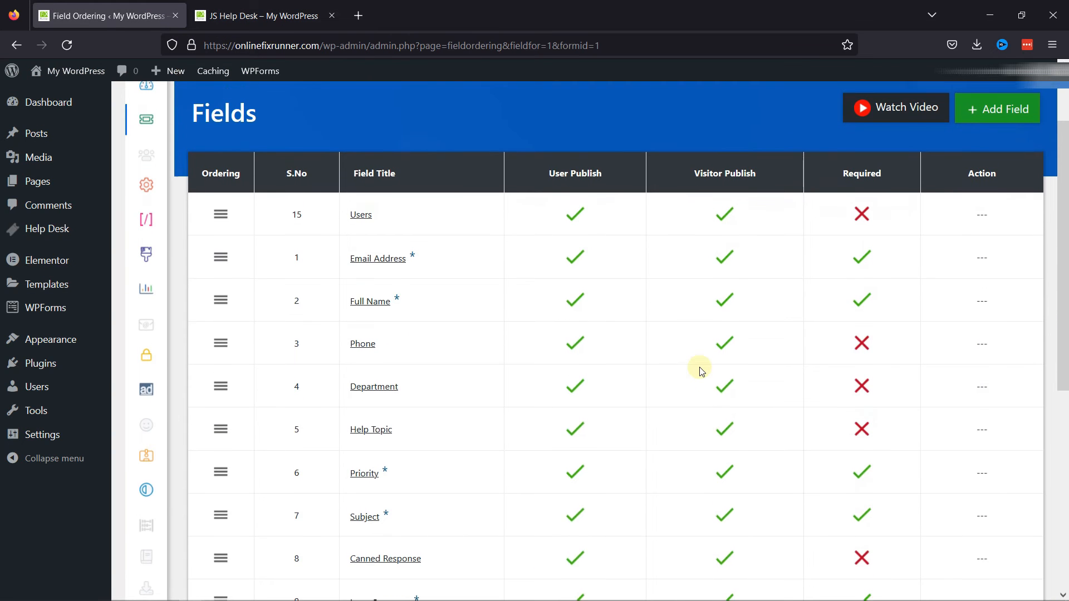
{"action": "scroll", "coordinate": [701, 371], "scroll_direction": "up", "scroll_amount": 2}
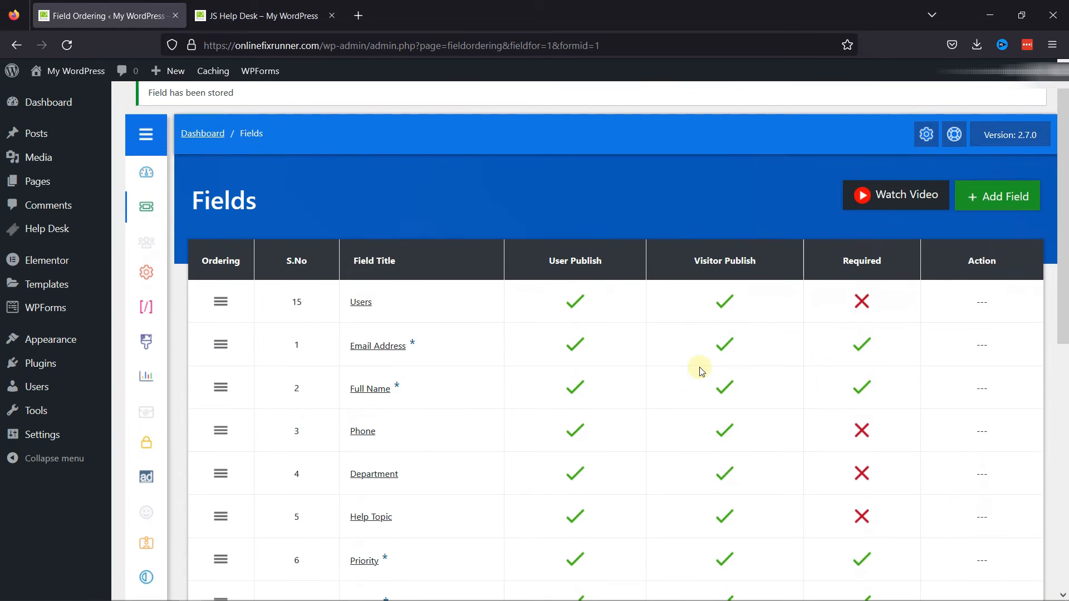
{"action": "mouse_move", "coordinate": [146, 179]}
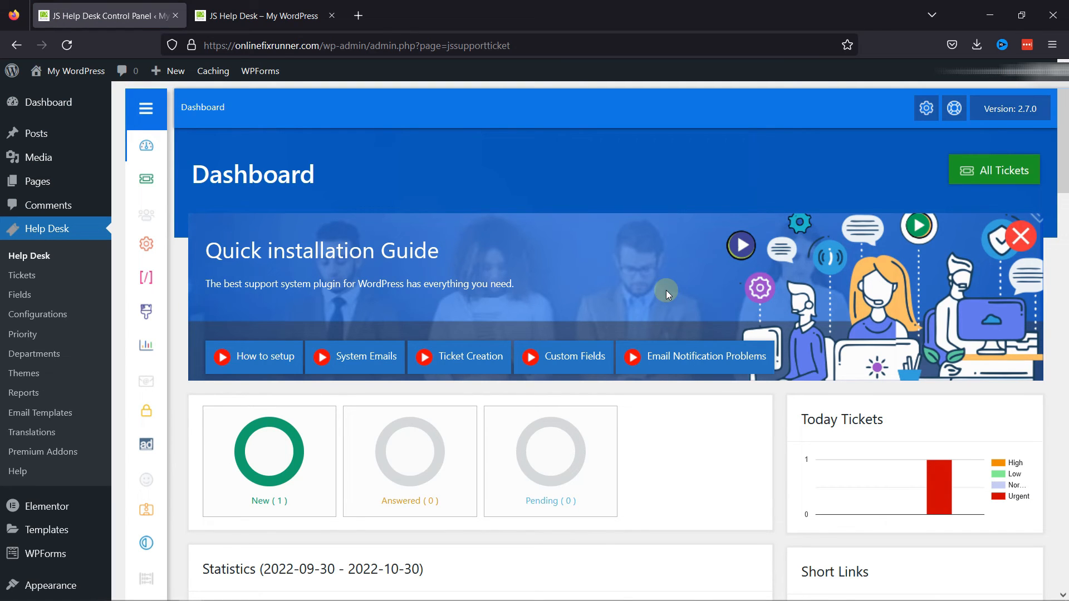
Open Appearance > Menus to show the Navigation menu with Home, Services, About and Contact
{"action": "scroll", "coordinate": [666, 290], "scroll_direction": "down", "scroll_amount": 3}
{"action": "mouse_move", "coordinate": [65, 535]}
{"action": "scroll", "coordinate": [65, 539], "scroll_direction": "down", "scroll_amount": 1}
{"action": "scroll", "coordinate": [66, 538], "scroll_direction": "down", "scroll_amount": 1}
{"action": "mouse_move", "coordinate": [74, 517]}
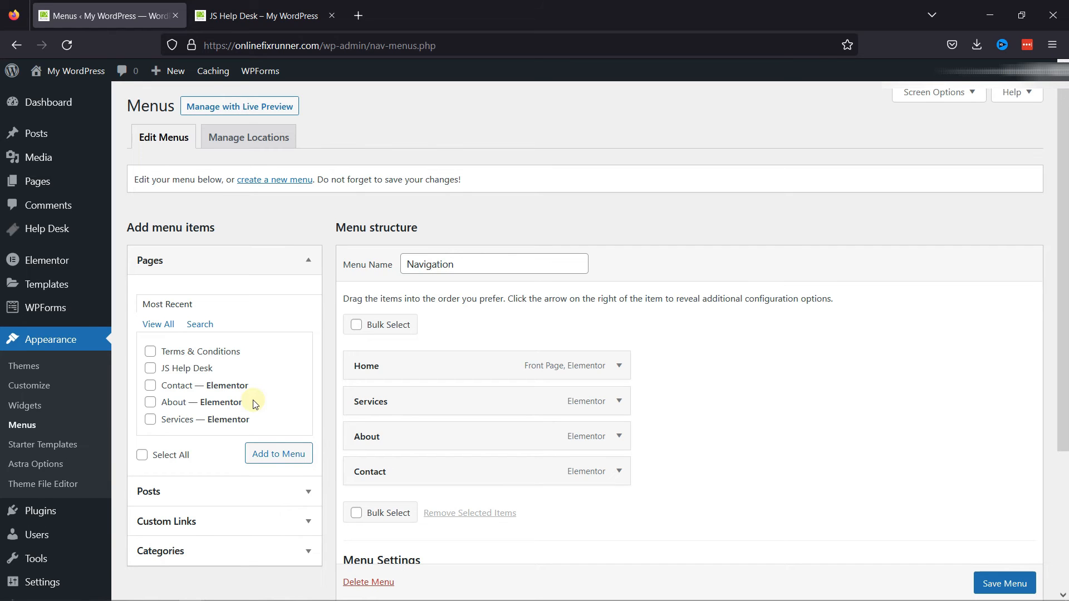
Add the JS Help Desk page to the Navigation menu labelled 'Help Desk', save, and view it live
{"action": "left_click", "coordinate": [265, 451]}
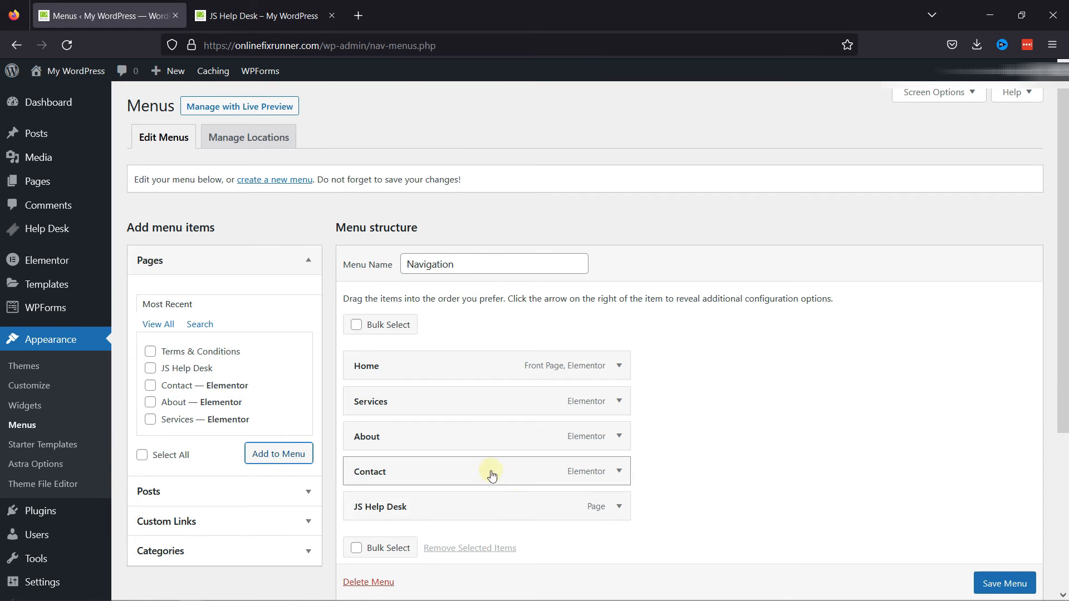
{"action": "left_click", "coordinate": [621, 507]}
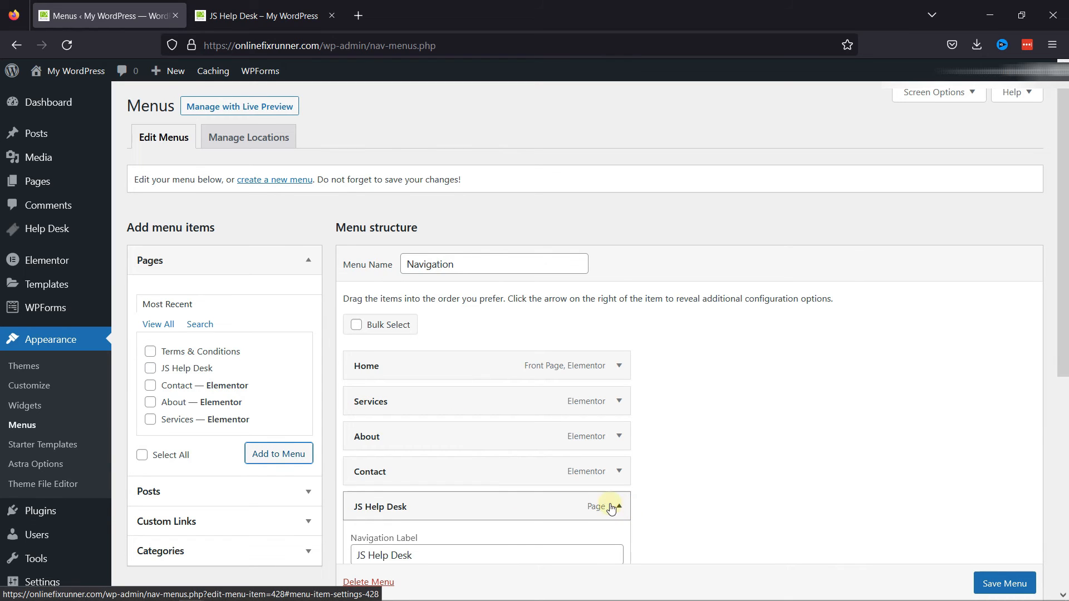
{"action": "scroll", "coordinate": [509, 459], "scroll_direction": "down", "scroll_amount": 3}
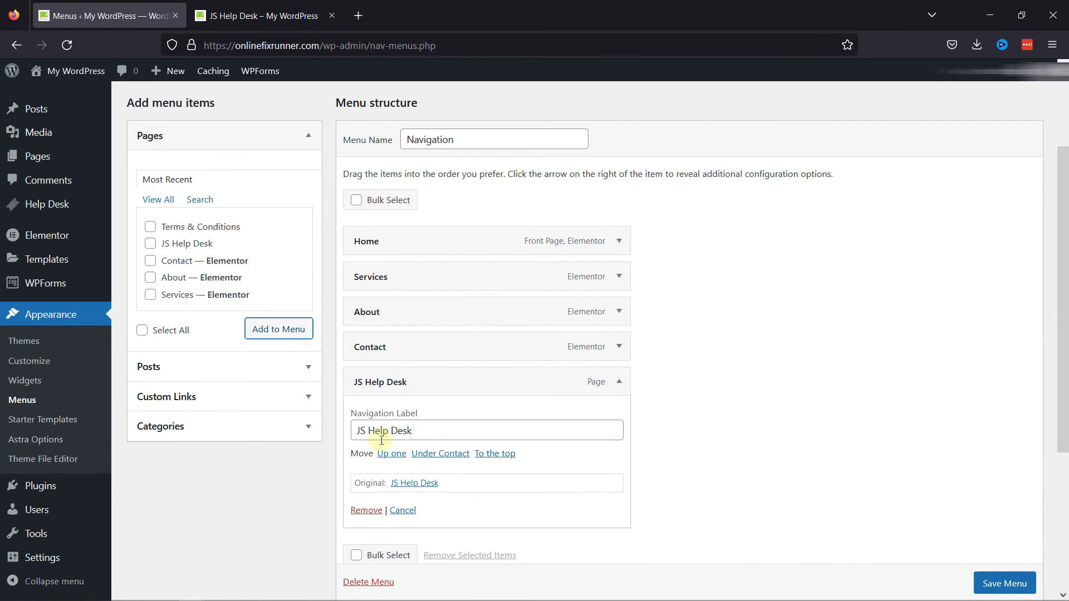
{"action": "left_click_drag", "start_coordinate": [371, 437], "coordinate": [338, 436]}
{"action": "key", "text": "BackSpace"}
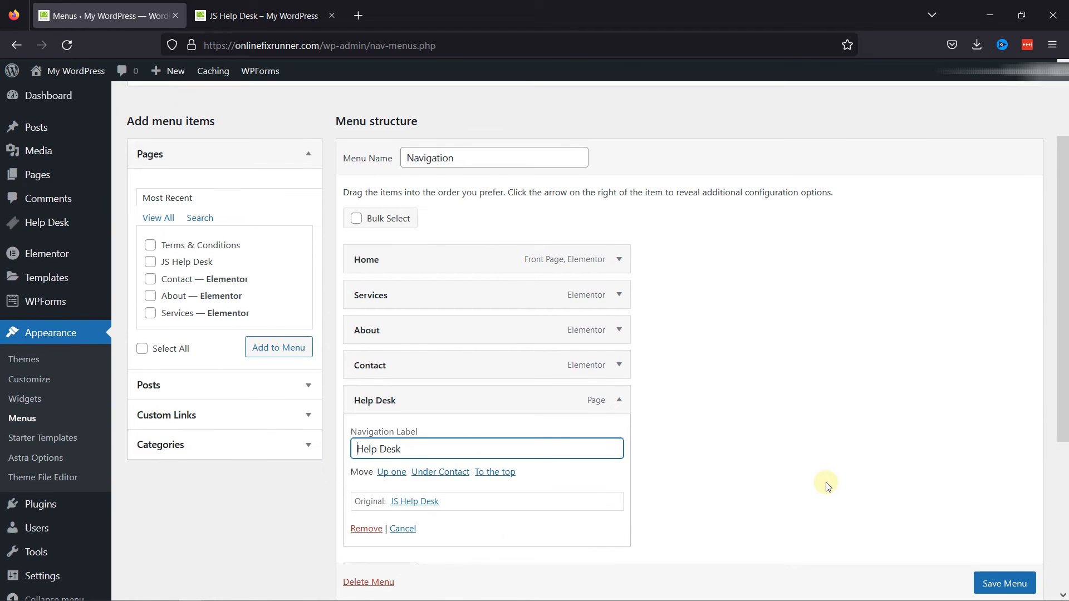
{"action": "left_click", "coordinate": [983, 582]}
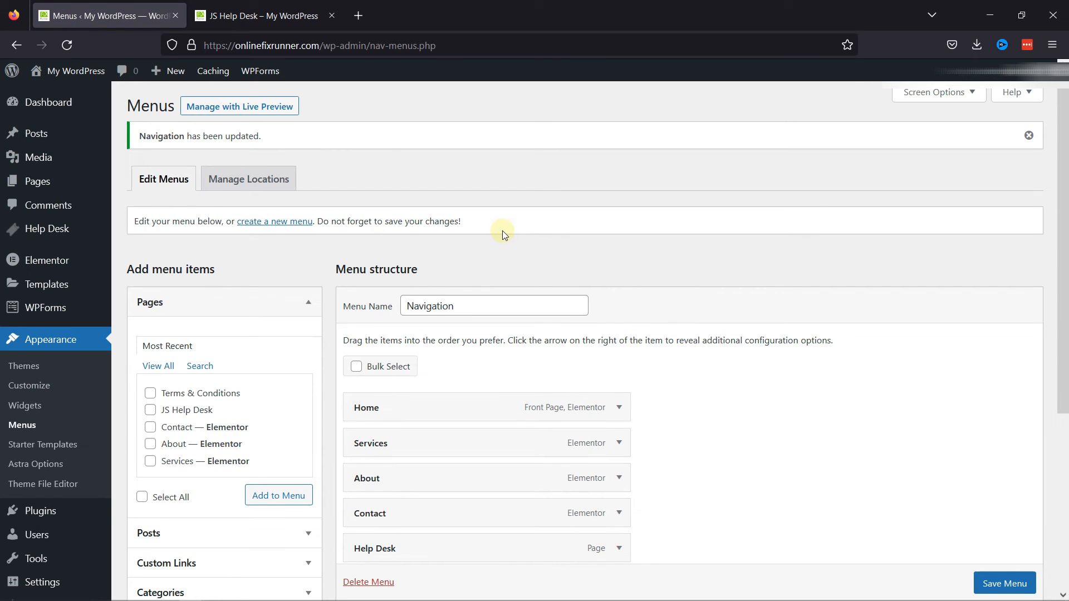
{"action": "left_click", "coordinate": [301, 15]}
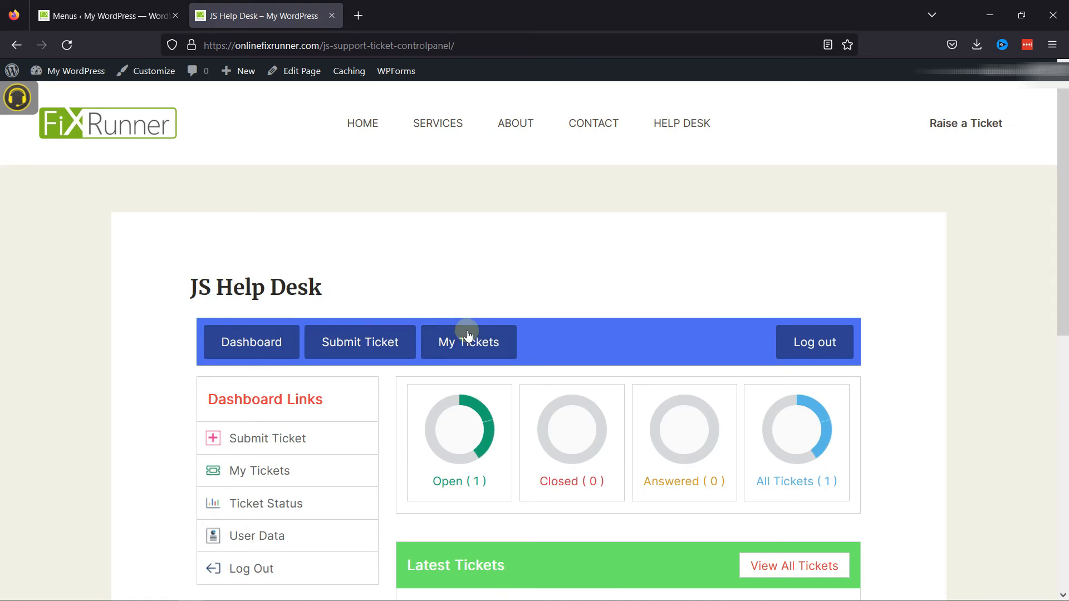
{"action": "scroll", "coordinate": [469, 279], "scroll_direction": "down", "scroll_amount": 4}
{"action": "left_click", "coordinate": [468, 334]}
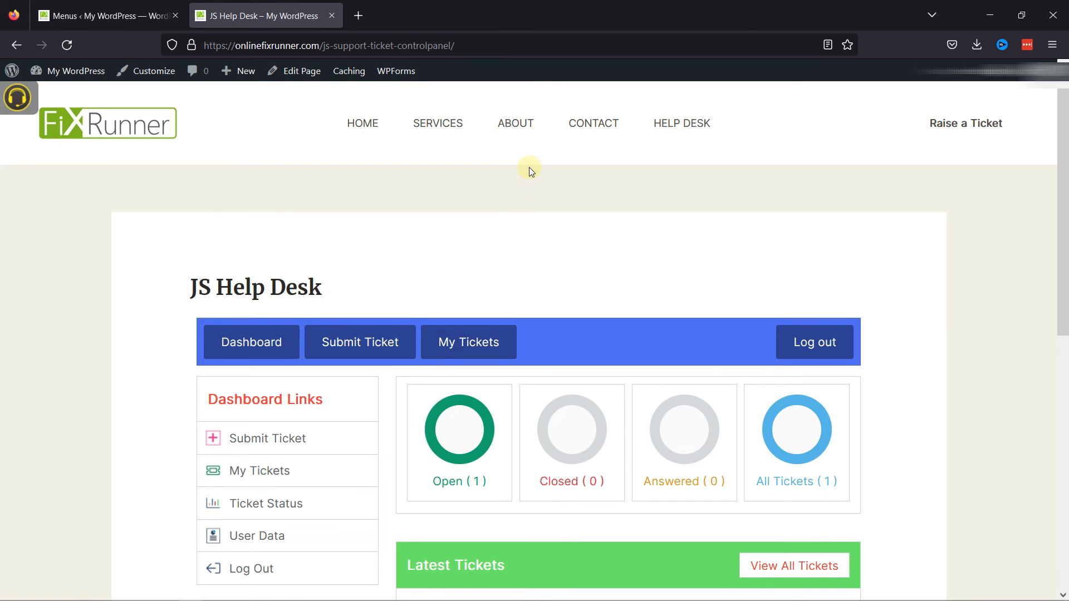
{"action": "left_click", "coordinate": [497, 45]}
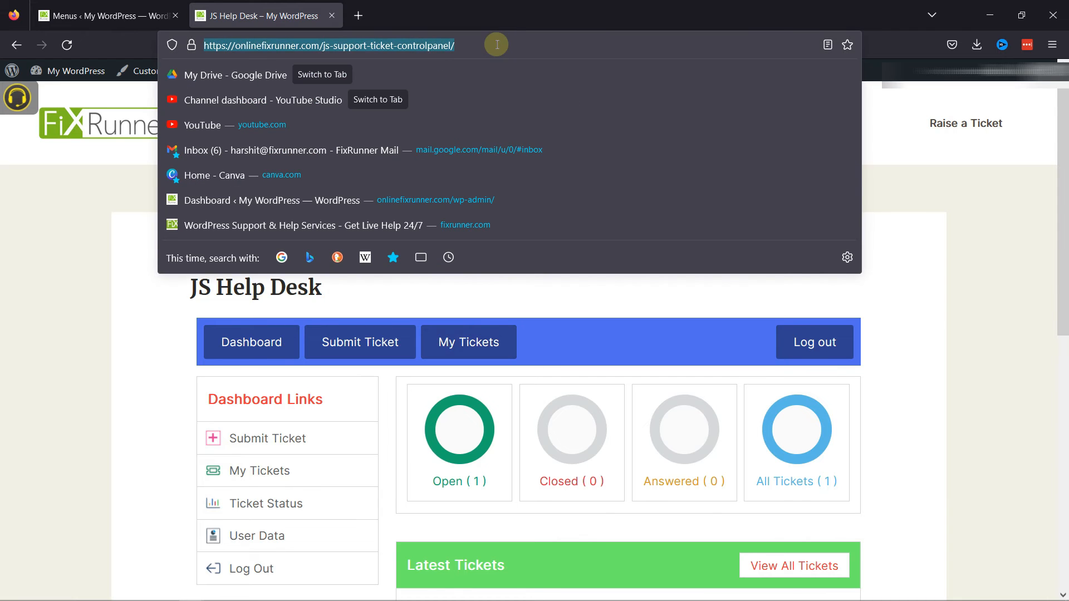
{"action": "left_click", "coordinate": [77, 220]}
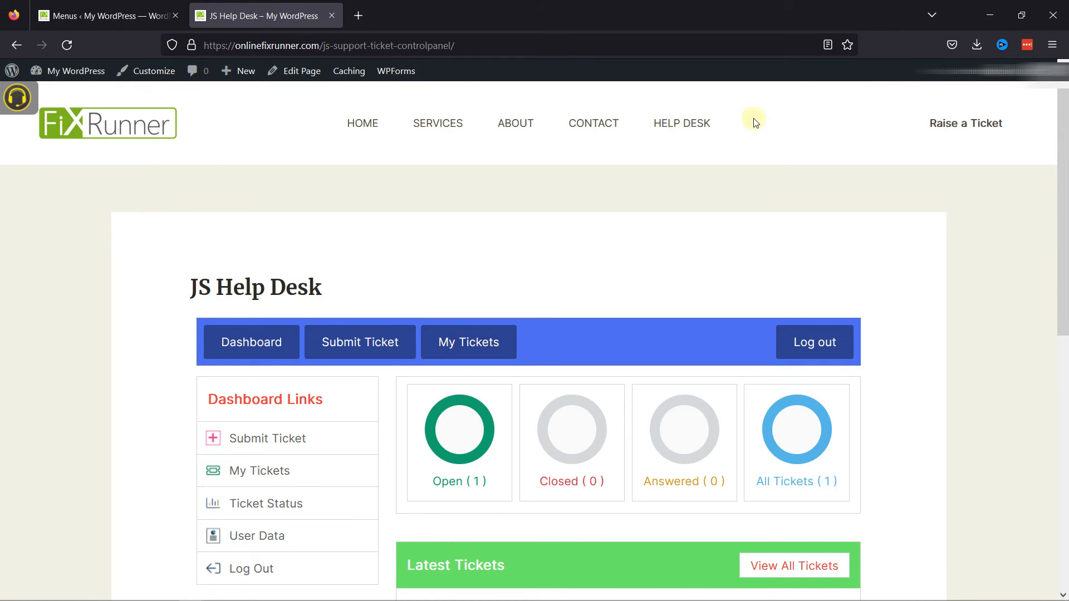
{"action": "left_click", "coordinate": [377, 138]}
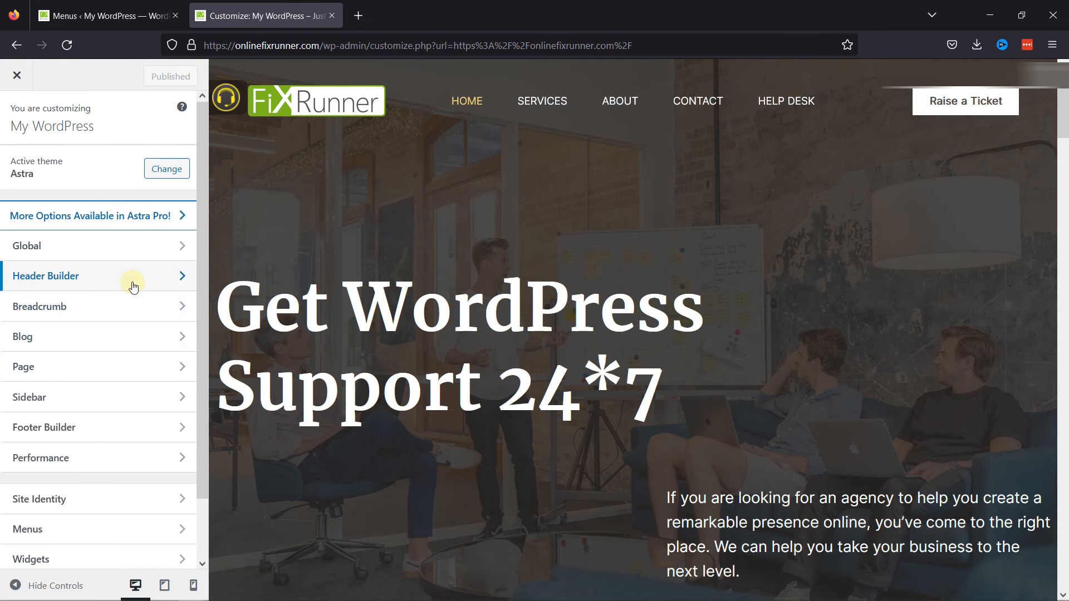
Link the header Raise a Ticket button to js-support-ticket-controlpanel, opening in a new tab, and publish
{"action": "left_click", "coordinate": [132, 282]}
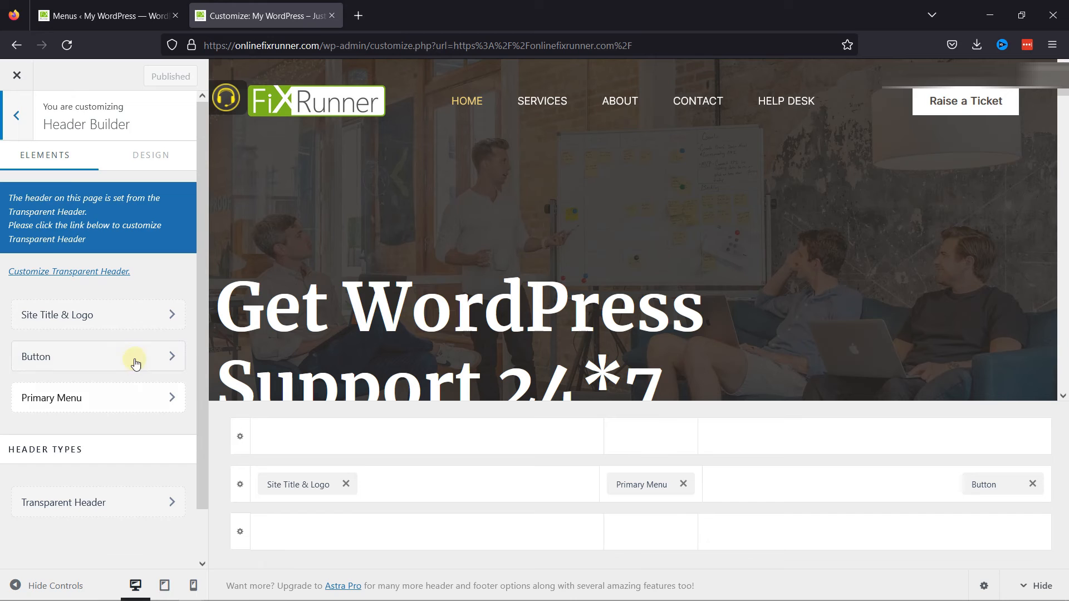
{"action": "left_click", "coordinate": [136, 363]}
{"action": "double_click", "coordinate": [48, 316]}
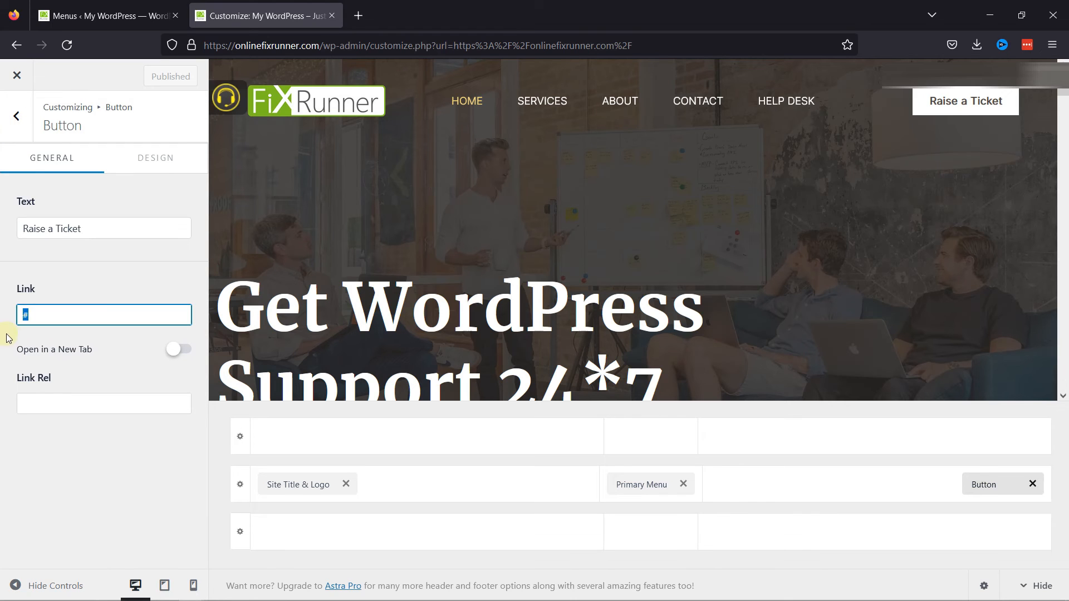
{"action": "key", "text": "ctrl+v"}
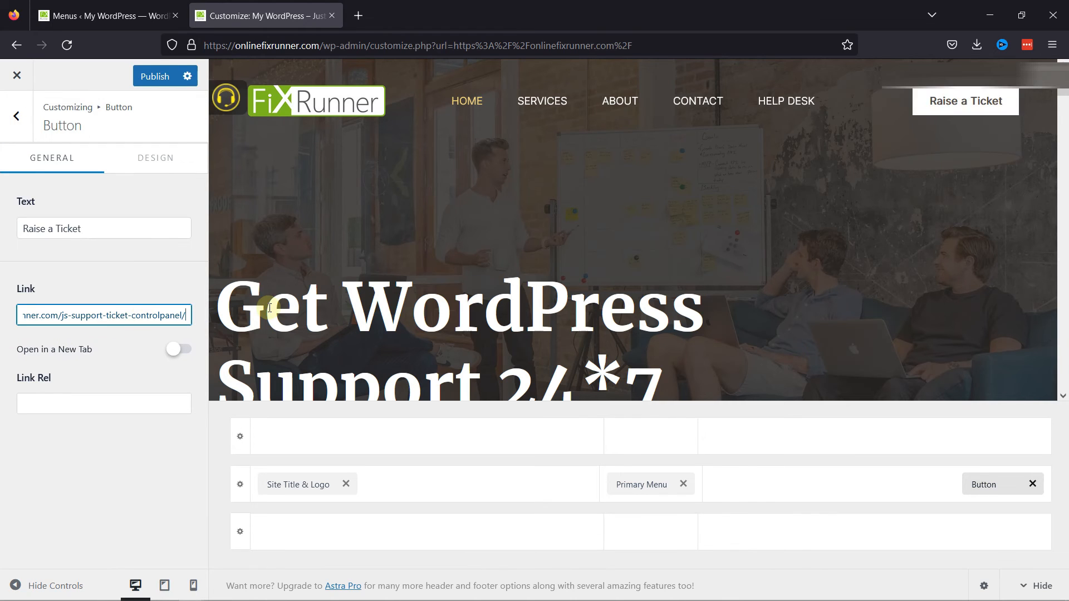
{"action": "left_click", "coordinate": [185, 356]}
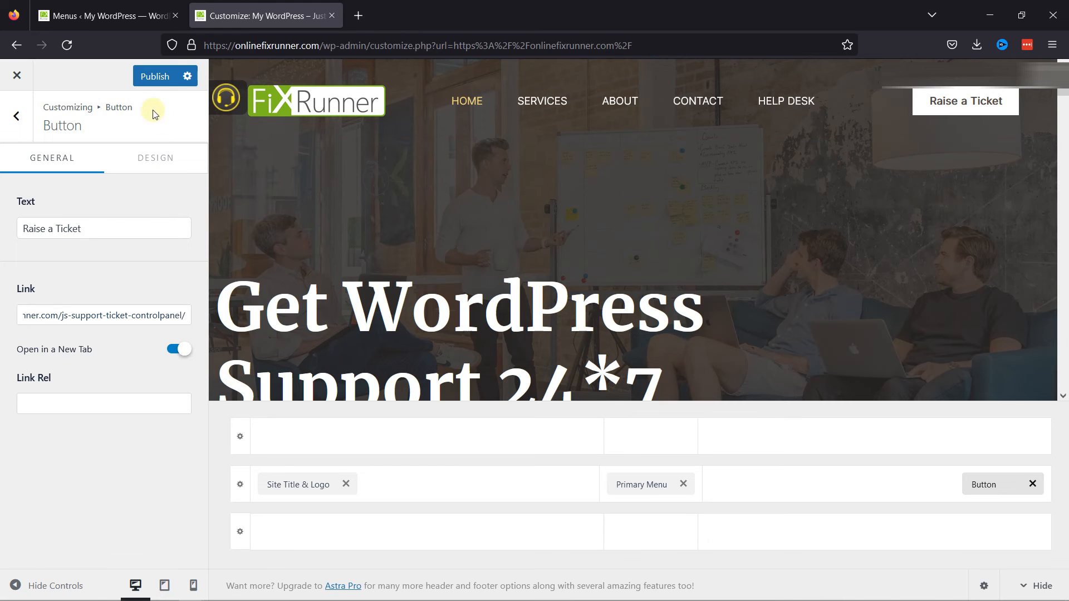
{"action": "key", "text": "Escape"}
{"action": "left_click", "coordinate": [158, 76]}
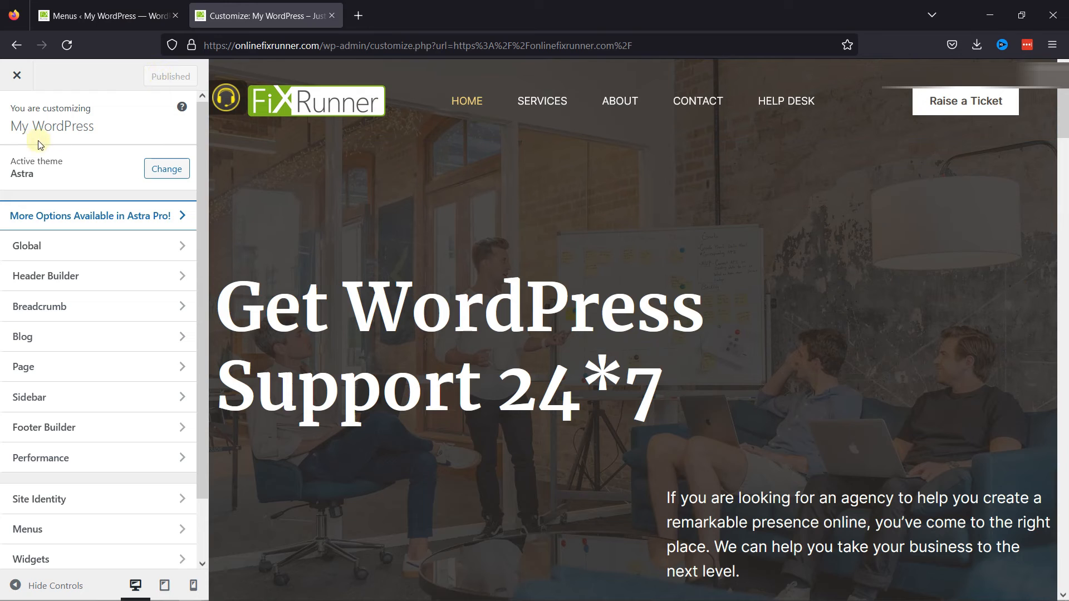
{"action": "left_click", "coordinate": [16, 77]}
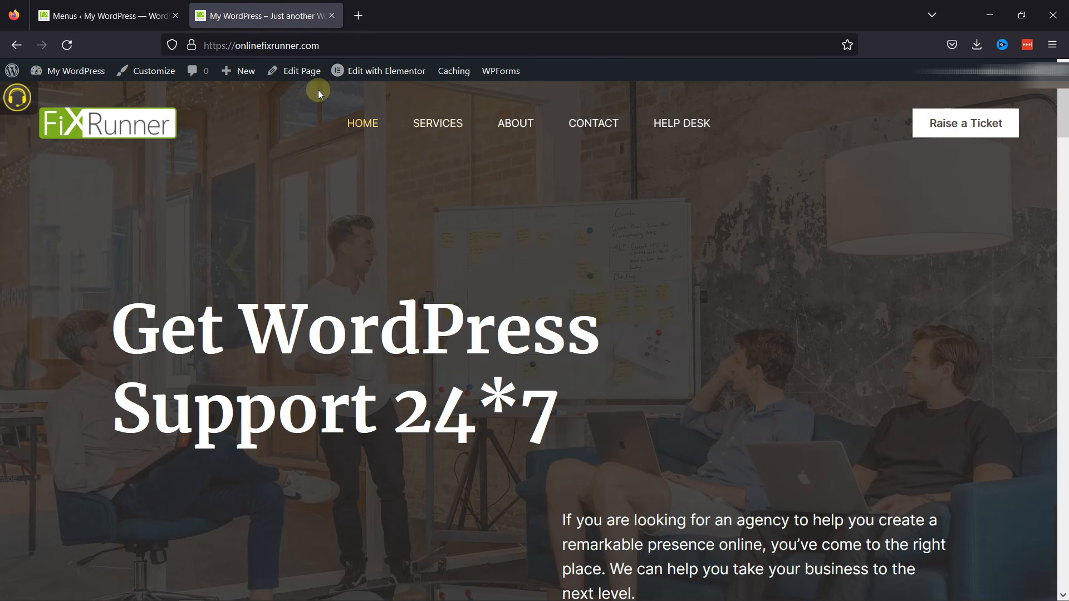
Edit the Home page in Elementor so Connect with us! links to the js-support-ticket-controlpanel page
{"action": "left_click", "coordinate": [308, 73]}
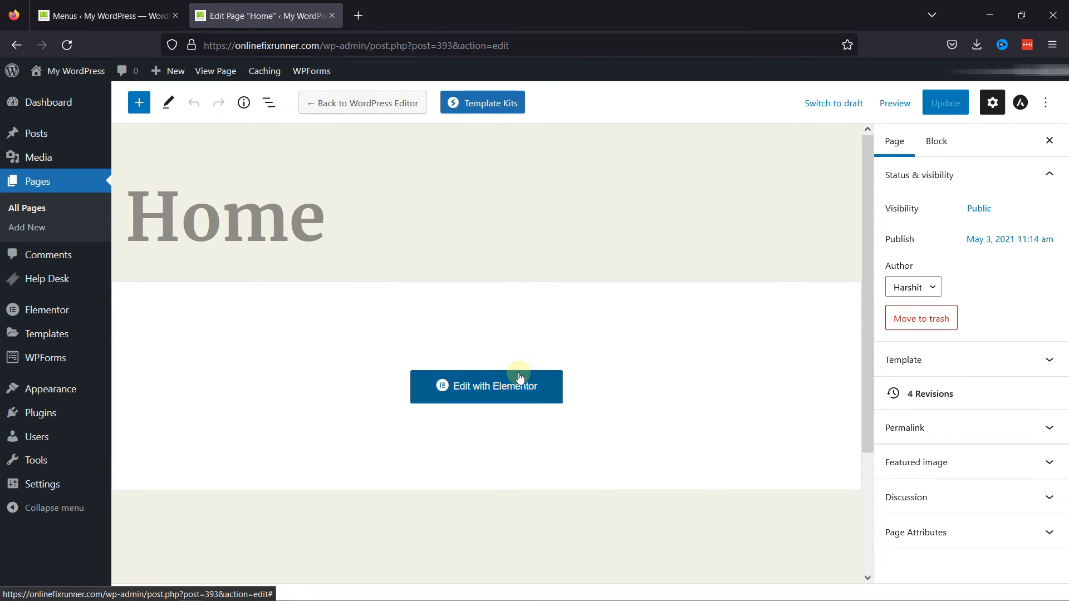
{"action": "left_click", "coordinate": [520, 378]}
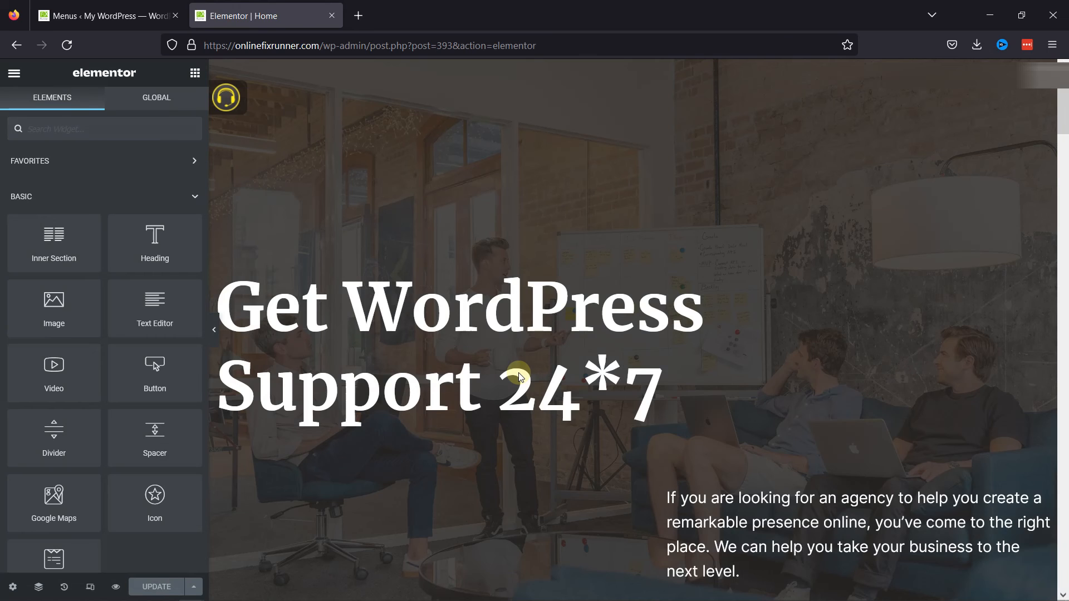
{"action": "scroll", "coordinate": [519, 377], "scroll_direction": "down", "scroll_amount": 15}
{"action": "scroll", "coordinate": [519, 376], "scroll_direction": "down", "scroll_amount": 12}
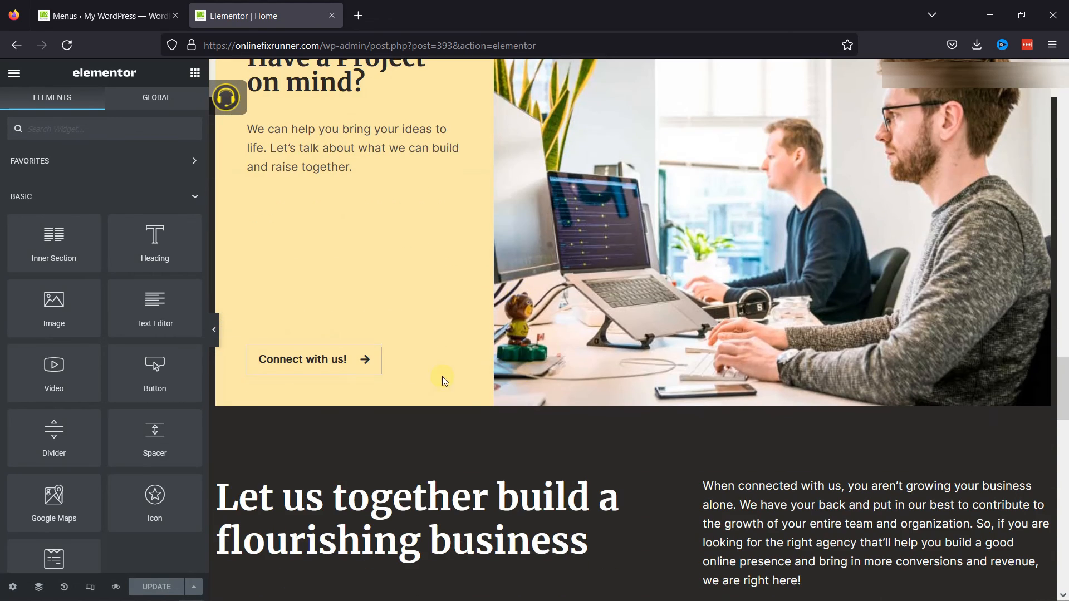
{"action": "left_click", "coordinate": [452, 322]}
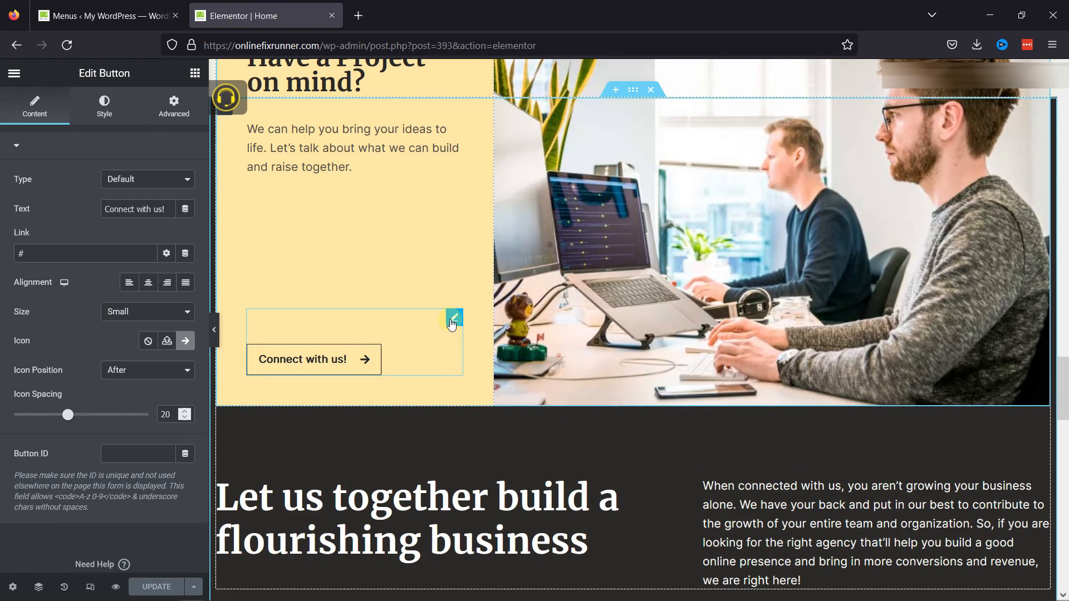
{"action": "double_click", "coordinate": [25, 254]}
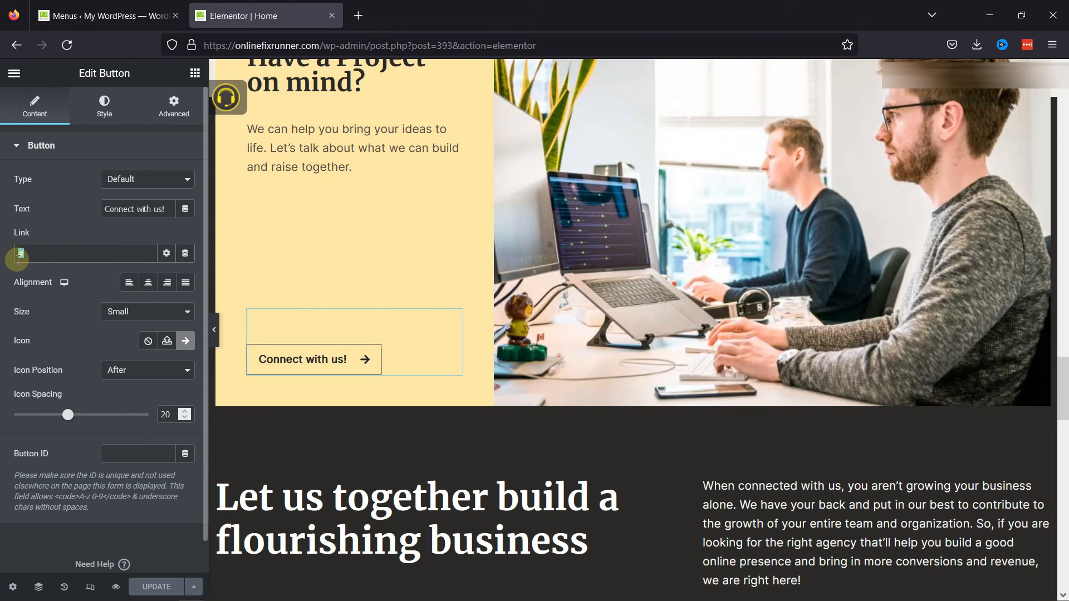
{"action": "key", "text": "ctrl+v"}
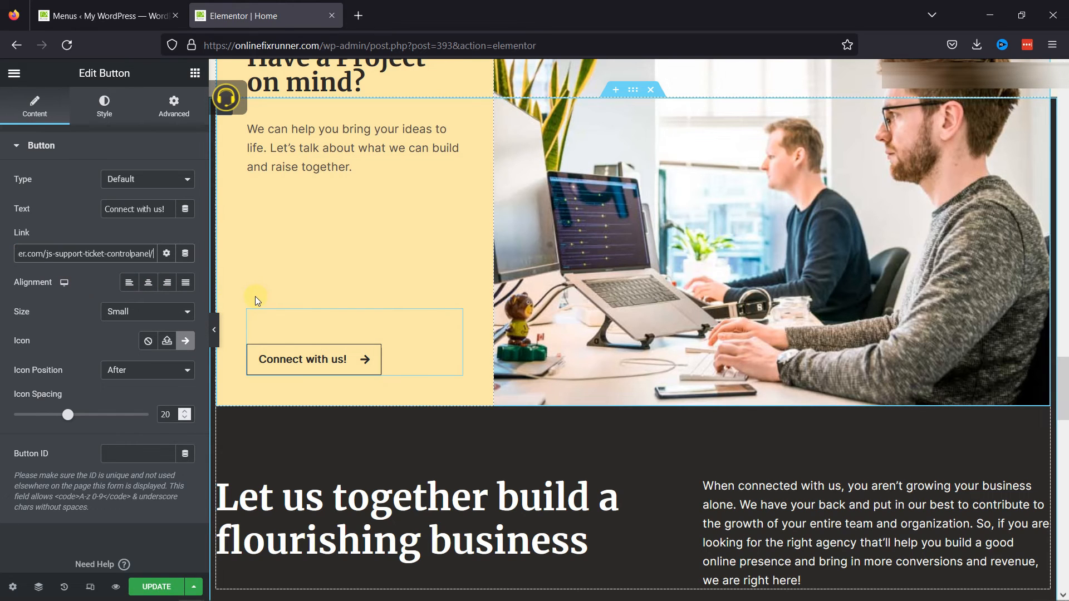
{"action": "scroll", "coordinate": [255, 296], "scroll_direction": "down", "scroll_amount": 1}
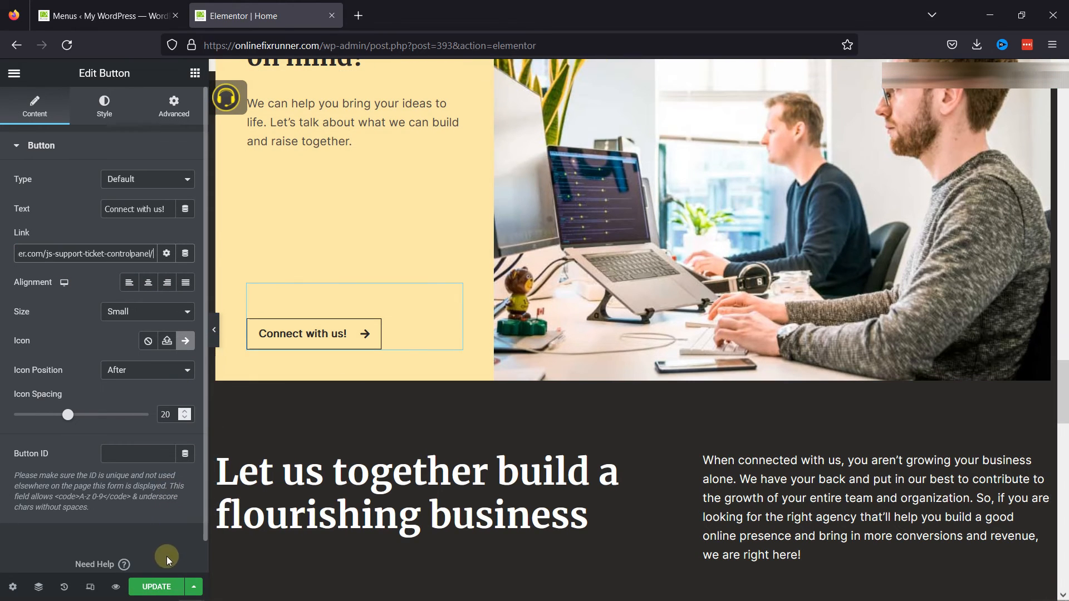
{"action": "scroll", "coordinate": [366, 446], "scroll_direction": "down", "scroll_amount": 15}
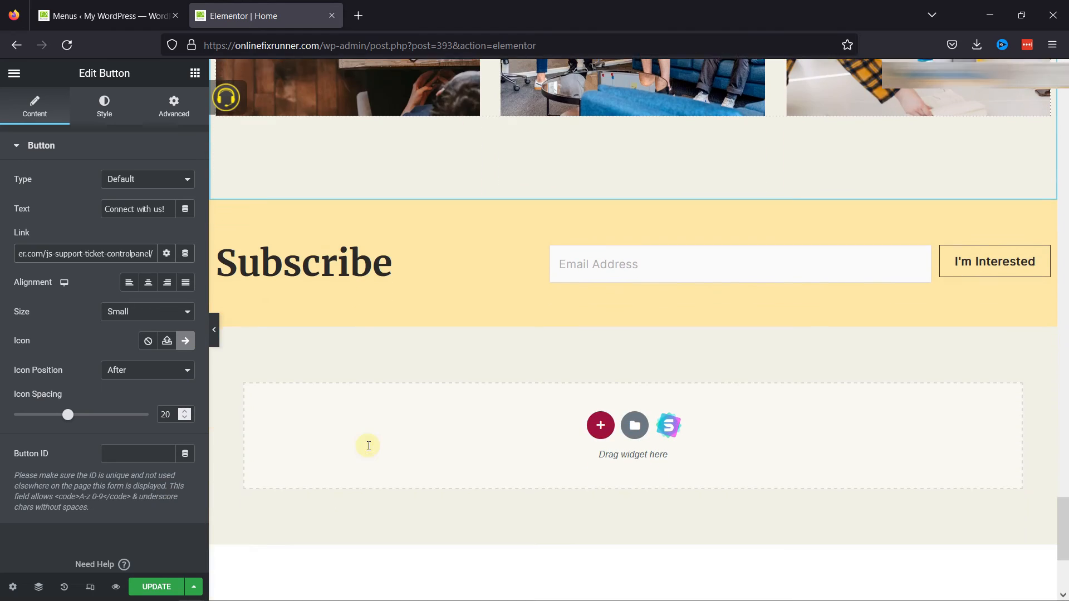
{"action": "scroll", "coordinate": [369, 445], "scroll_direction": "down", "scroll_amount": 5}
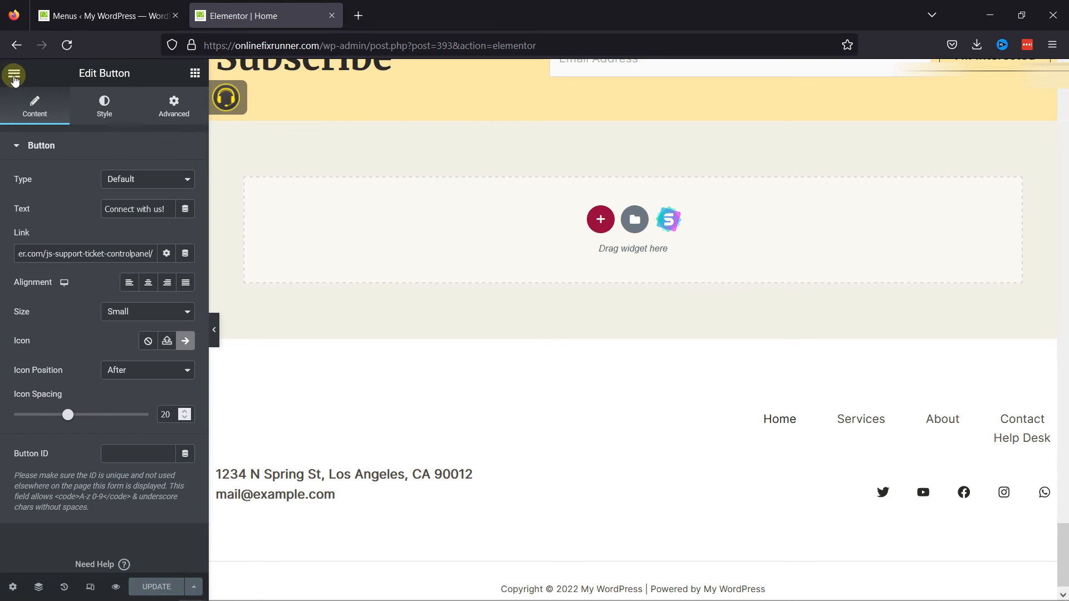
{"action": "left_click", "coordinate": [14, 73]}
Open the Services page via Finder and paste the ticket control panel URL into the button's link
{"action": "left_click", "coordinate": [56, 285]}
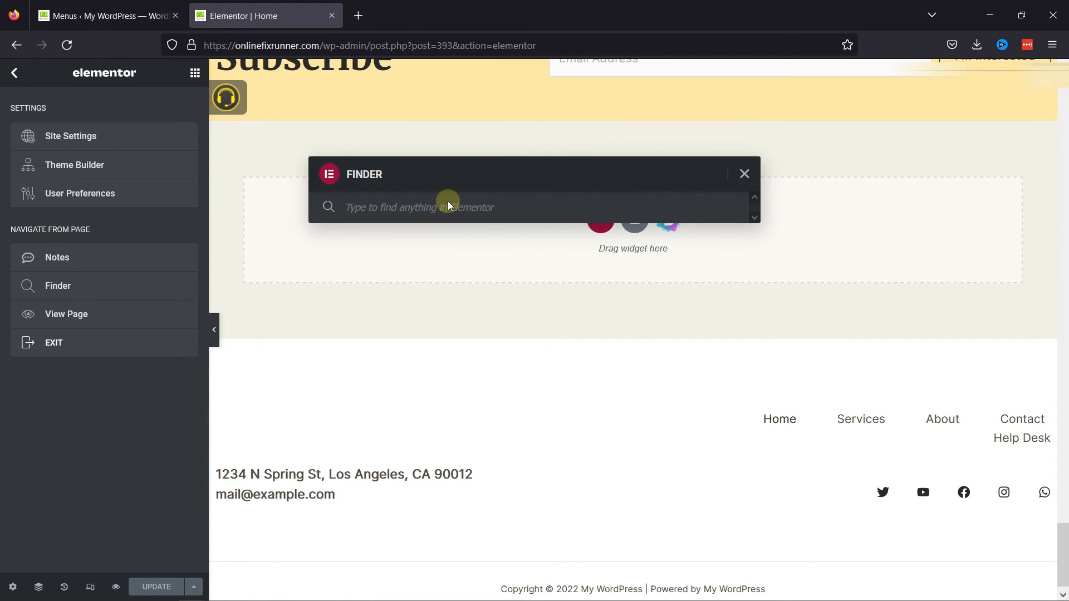
{"action": "type", "text": "serv"}
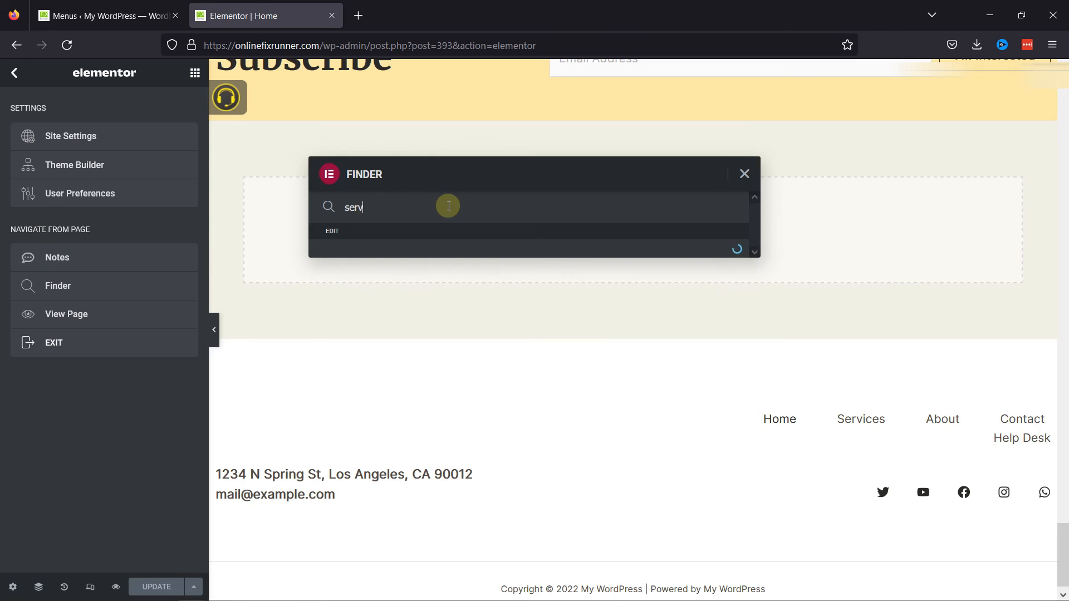
{"action": "type", "text": "ices"}
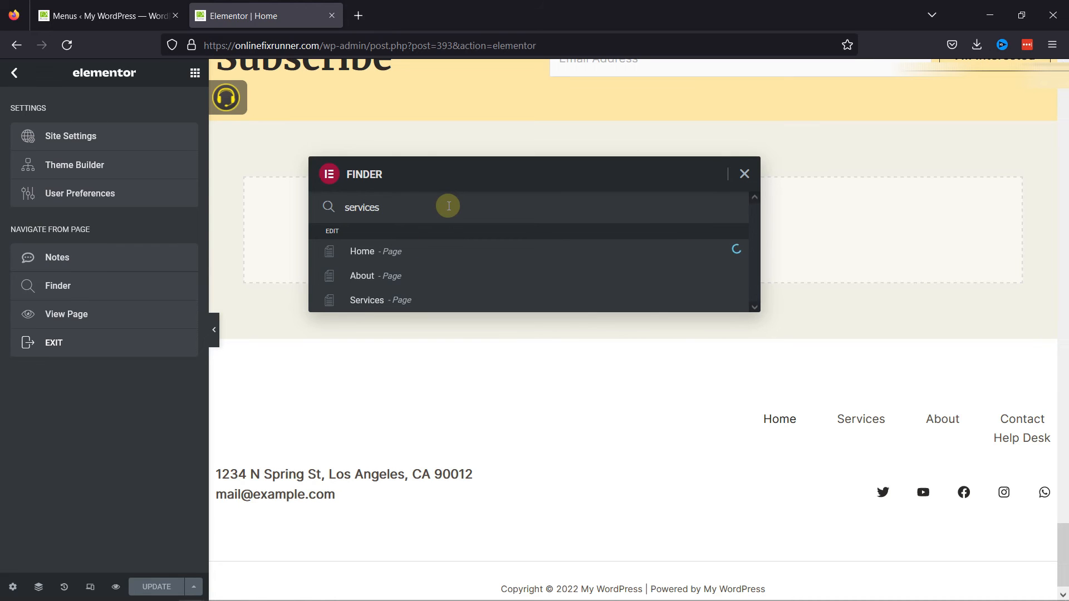
{"action": "left_click", "coordinate": [365, 301]}
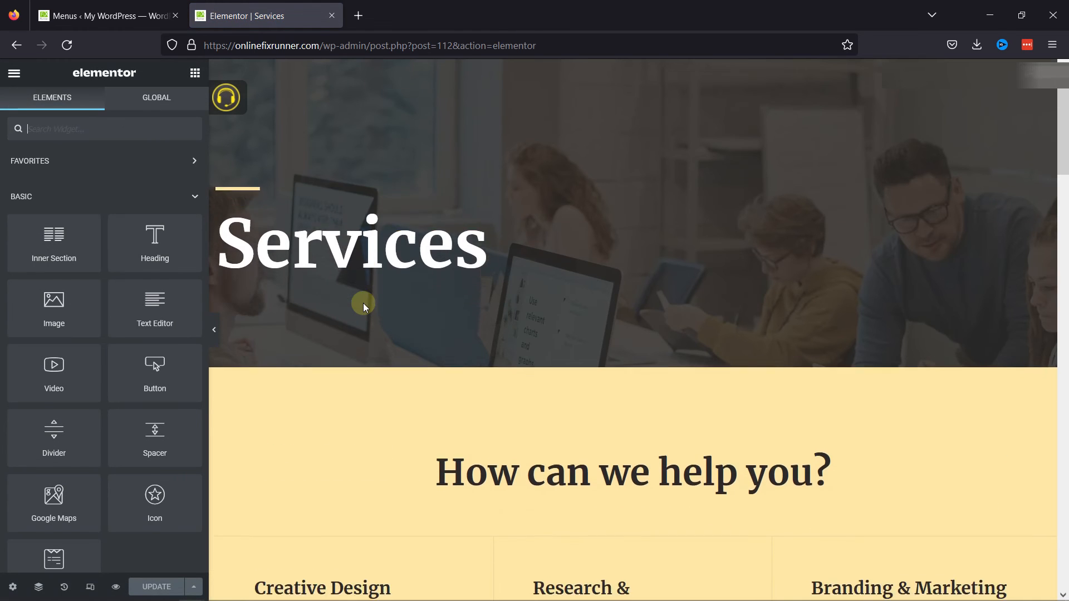
{"action": "scroll", "coordinate": [363, 303], "scroll_direction": "down", "scroll_amount": 10}
{"action": "scroll", "coordinate": [363, 303], "scroll_direction": "up", "scroll_amount": 5}
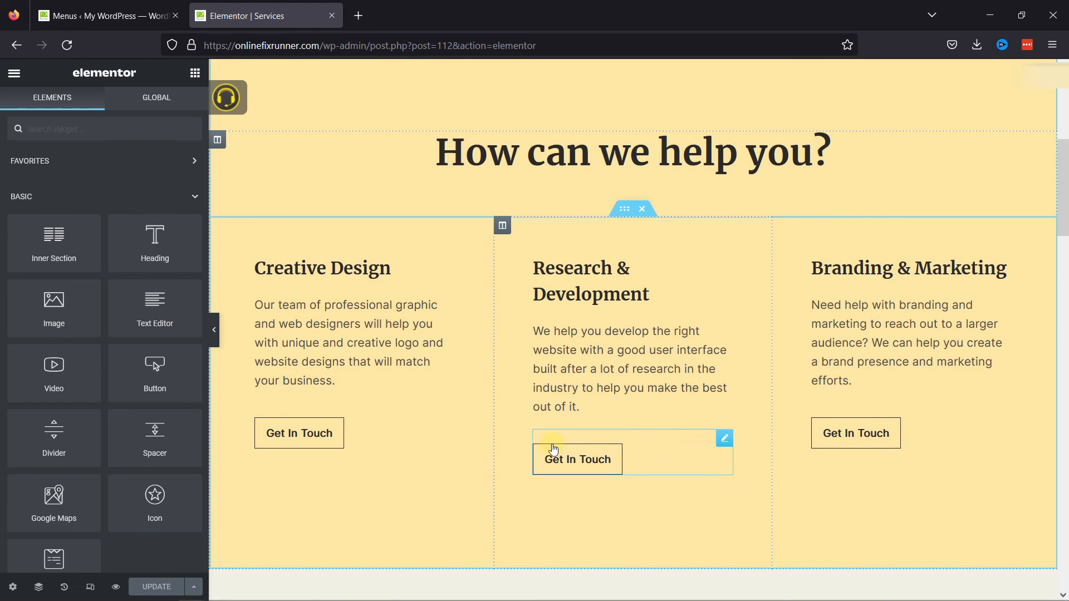
{"action": "scroll", "coordinate": [771, 415], "scroll_direction": "down", "scroll_amount": 10}
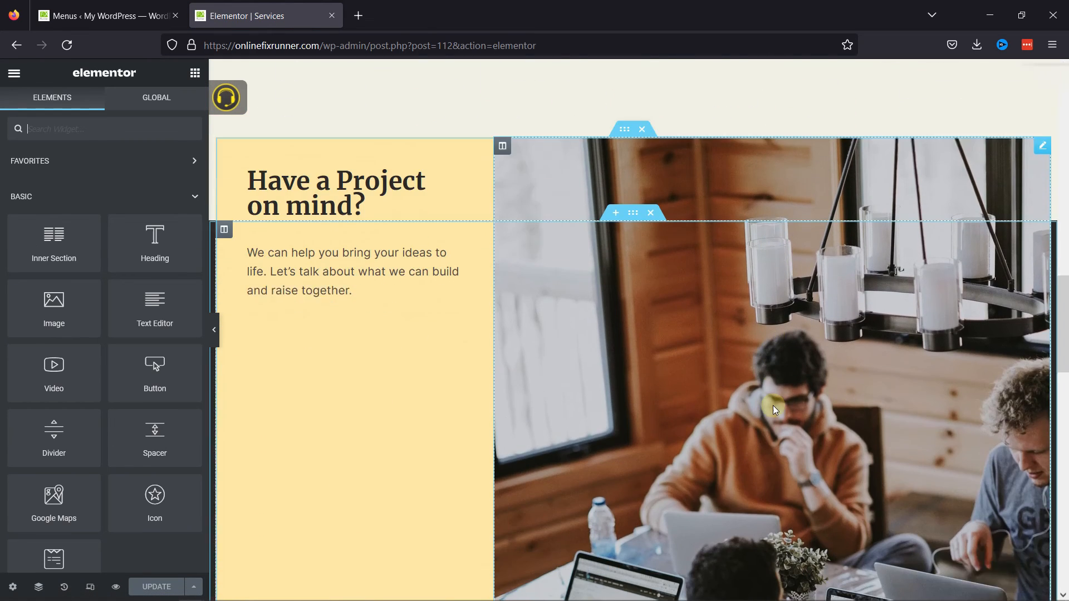
{"action": "scroll", "coordinate": [773, 409], "scroll_direction": "down", "scroll_amount": 7}
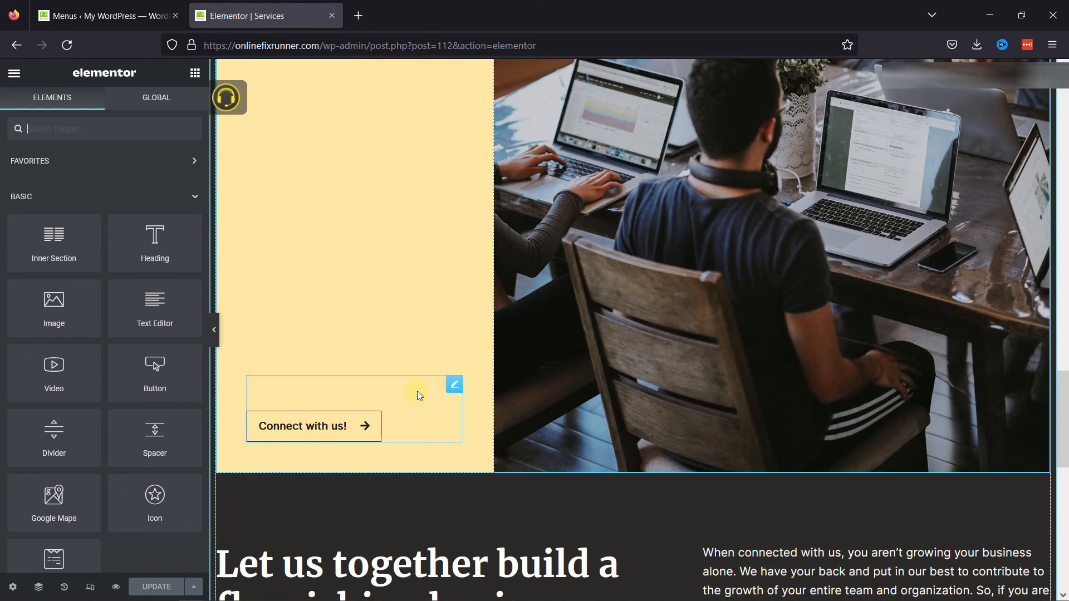
{"action": "left_click", "coordinate": [452, 386]}
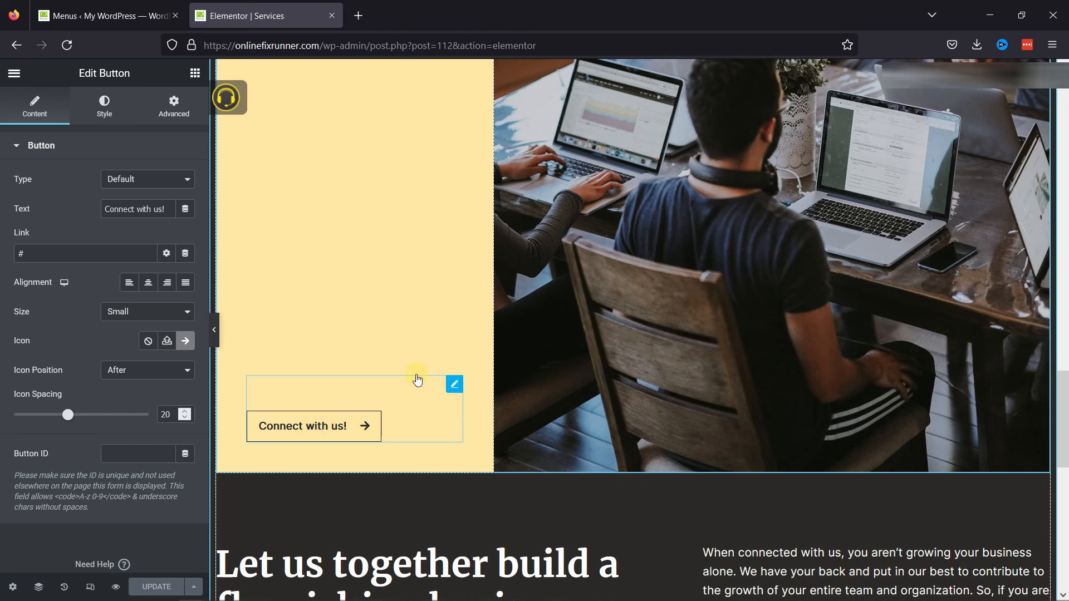
{"action": "double_click", "coordinate": [27, 254]}
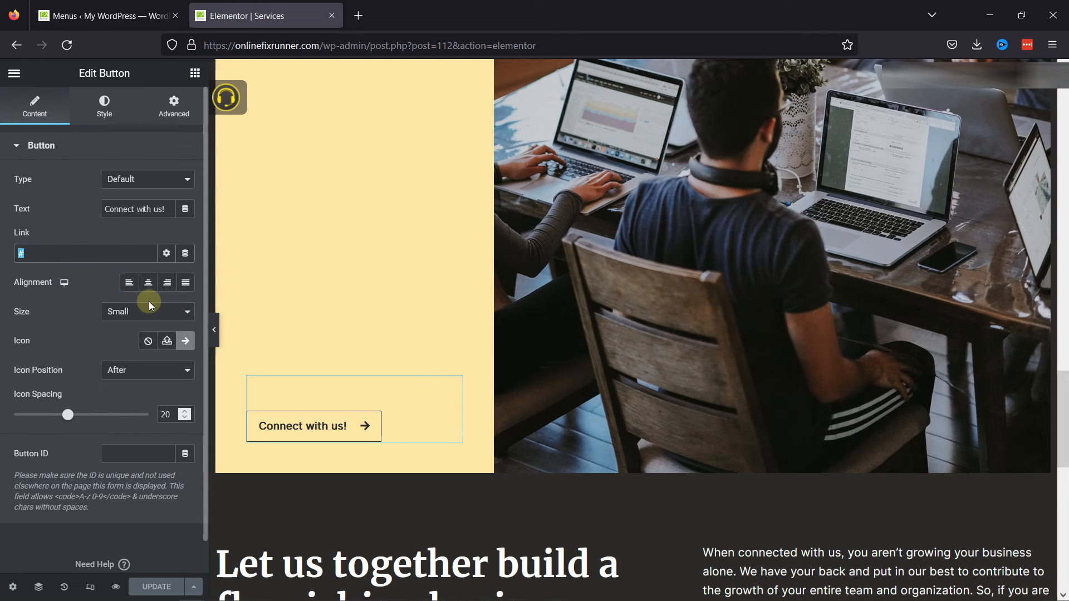
{"action": "key", "text": "ctrl+v"}
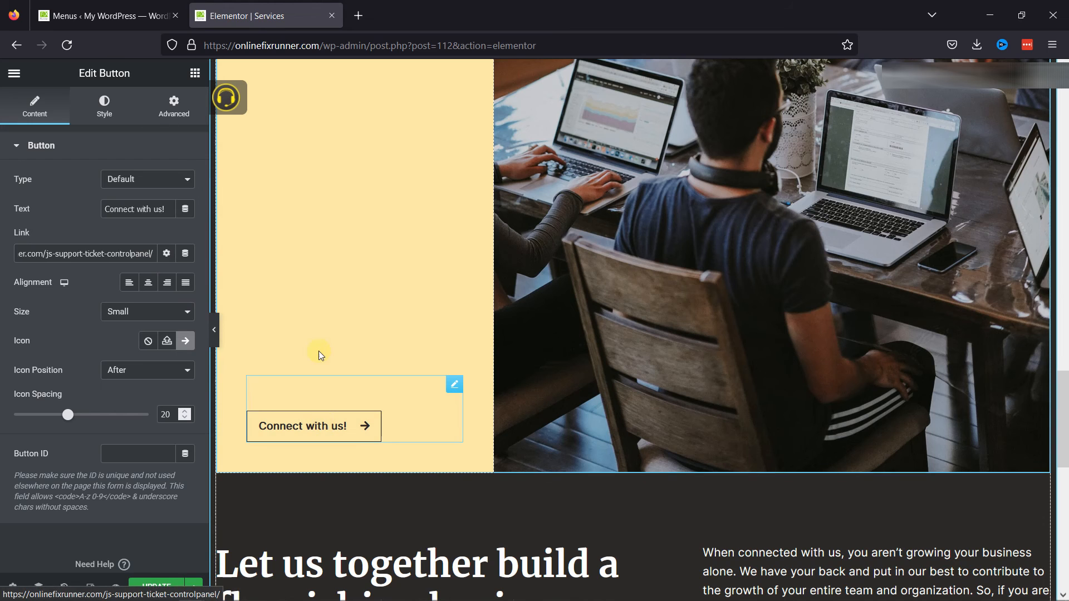
Relabel the button 'Get Our Help!' and save the Services page
{"action": "left_click", "coordinate": [169, 210]}
{"action": "left_click_drag", "start_coordinate": [167, 210], "coordinate": [104, 210]}
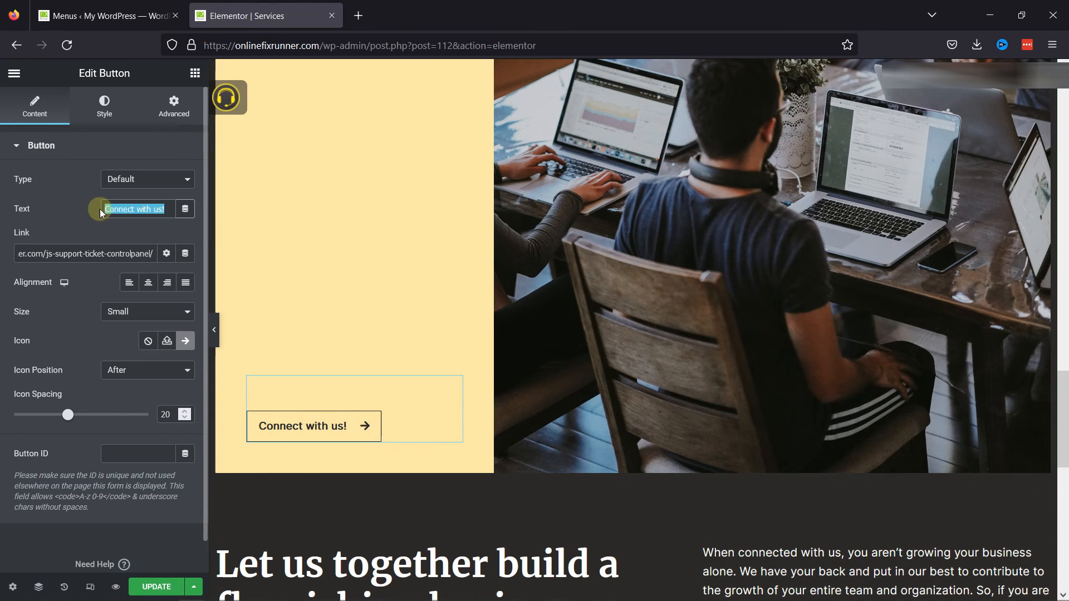
{"action": "scroll", "coordinate": [296, 295], "scroll_direction": "up", "scroll_amount": 3}
{"action": "scroll", "coordinate": [295, 296], "scroll_direction": "up", "scroll_amount": 3}
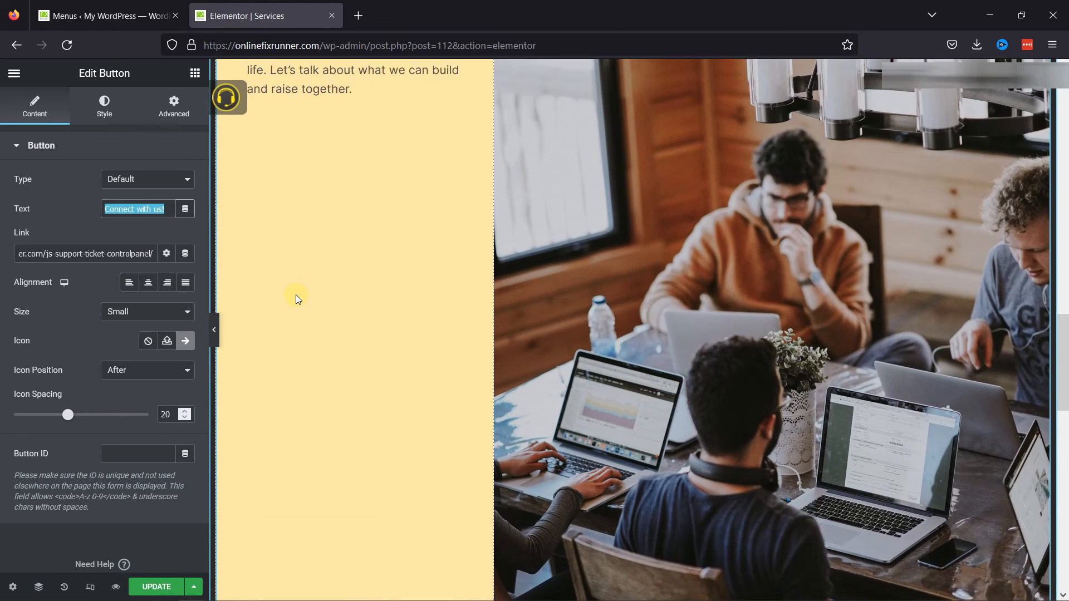
{"action": "type", "text": "Get"}
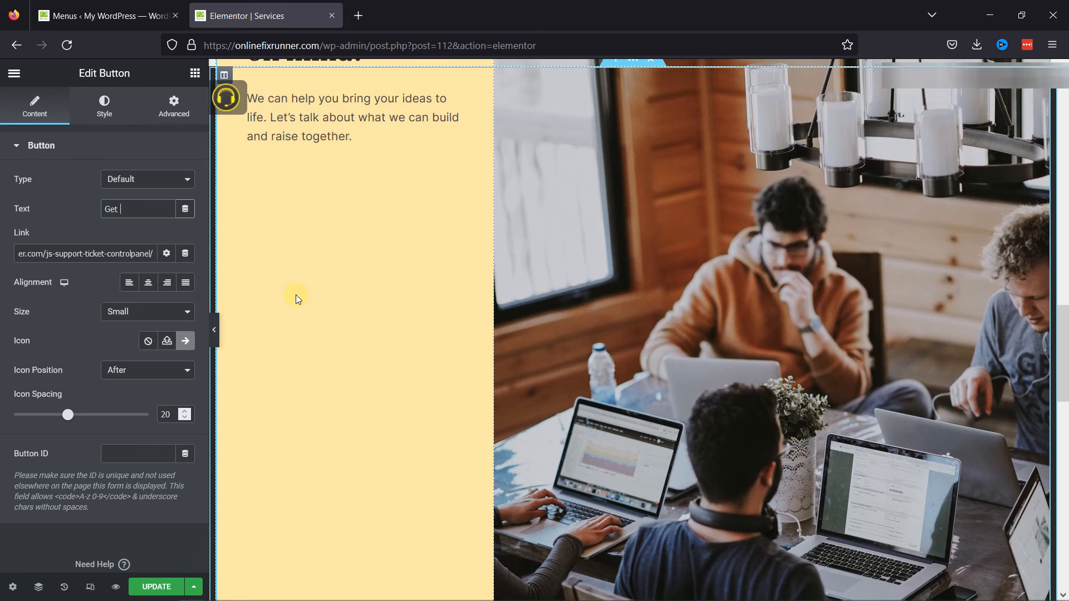
{"action": "type", "text": " Our Help!"}
{"action": "scroll", "coordinate": [296, 295], "scroll_direction": "down", "scroll_amount": 3}
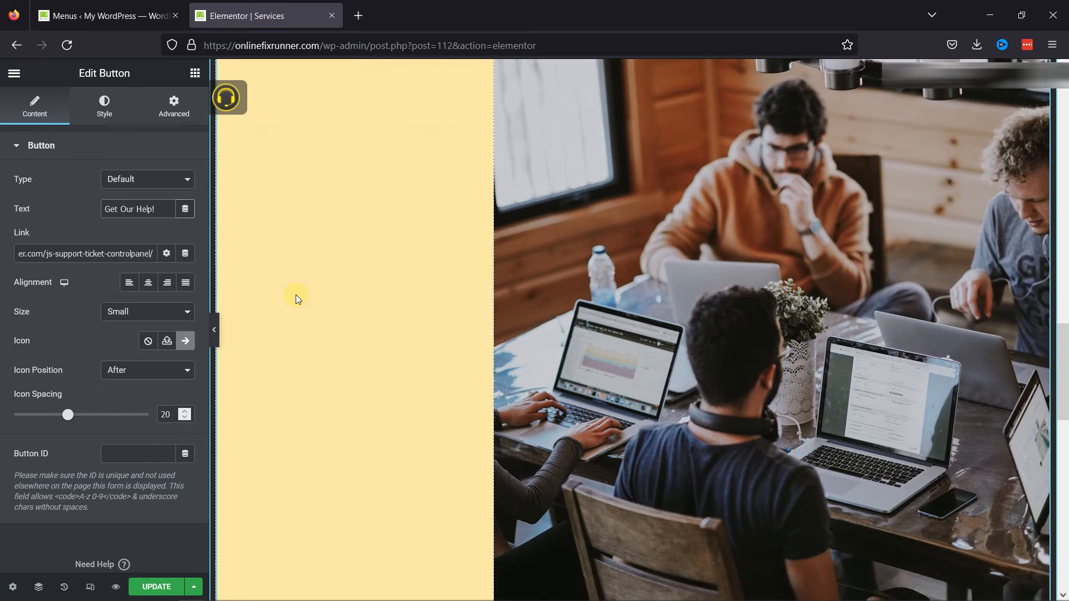
{"action": "left_click", "coordinate": [141, 593]}
{"action": "scroll", "coordinate": [339, 449], "scroll_direction": "down", "scroll_amount": 5}
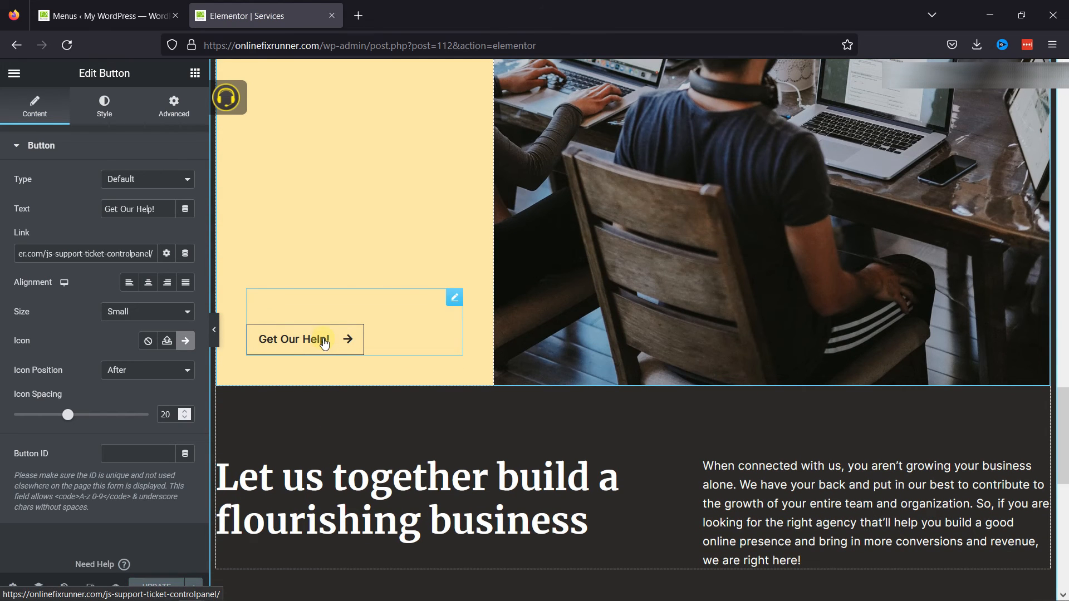
{"action": "scroll", "coordinate": [302, 170], "scroll_direction": "up", "scroll_amount": 10}
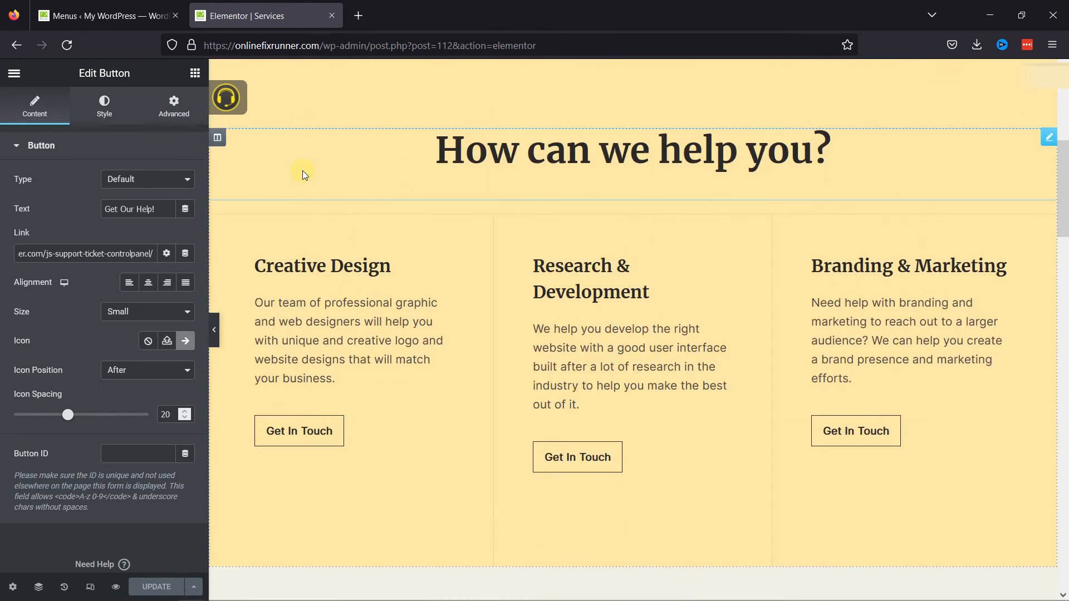
Use Finder to open the About page in Elementor
{"action": "left_click", "coordinate": [14, 73]}
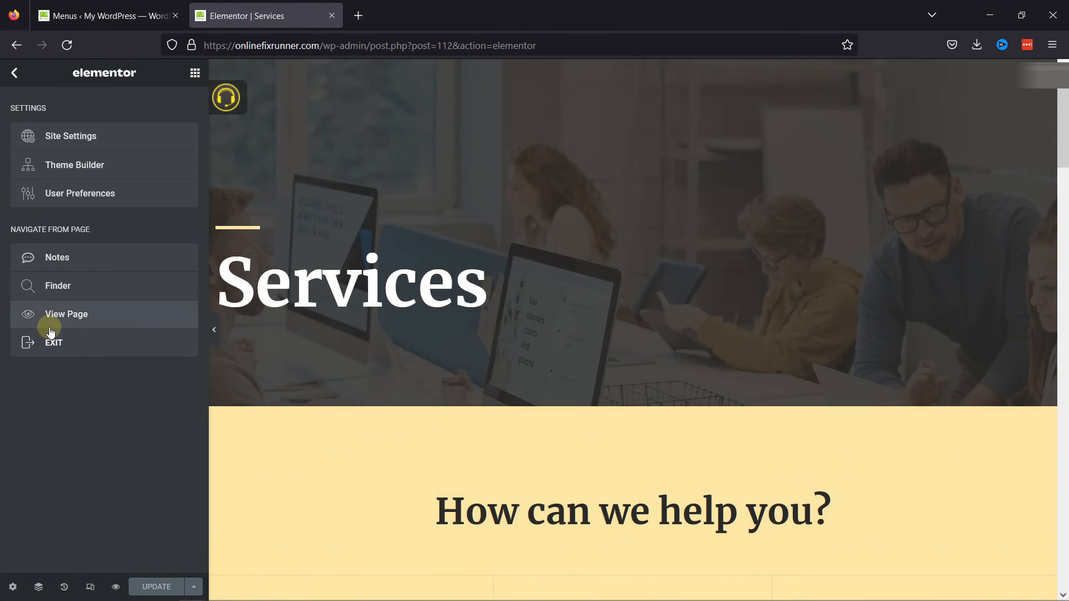
{"action": "left_click", "coordinate": [74, 284]}
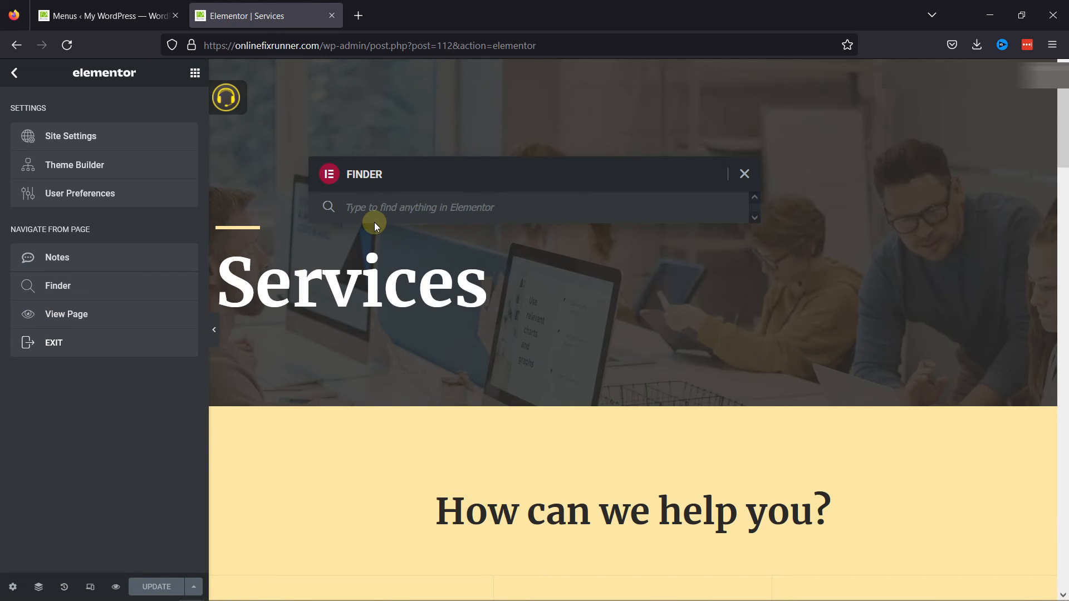
{"action": "type", "text": "about"}
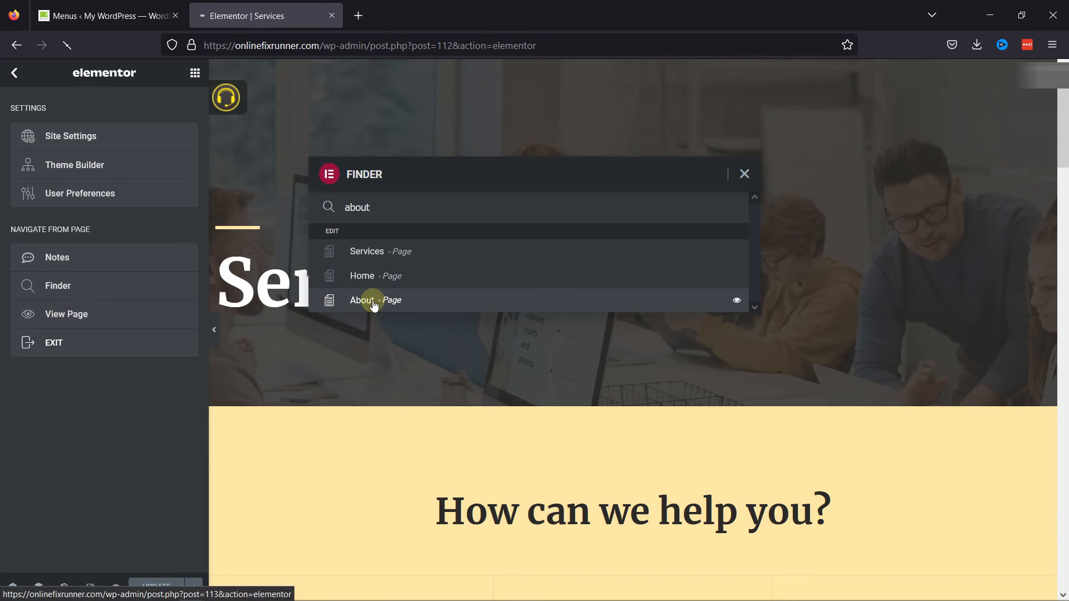
{"action": "left_click", "coordinate": [368, 300]}
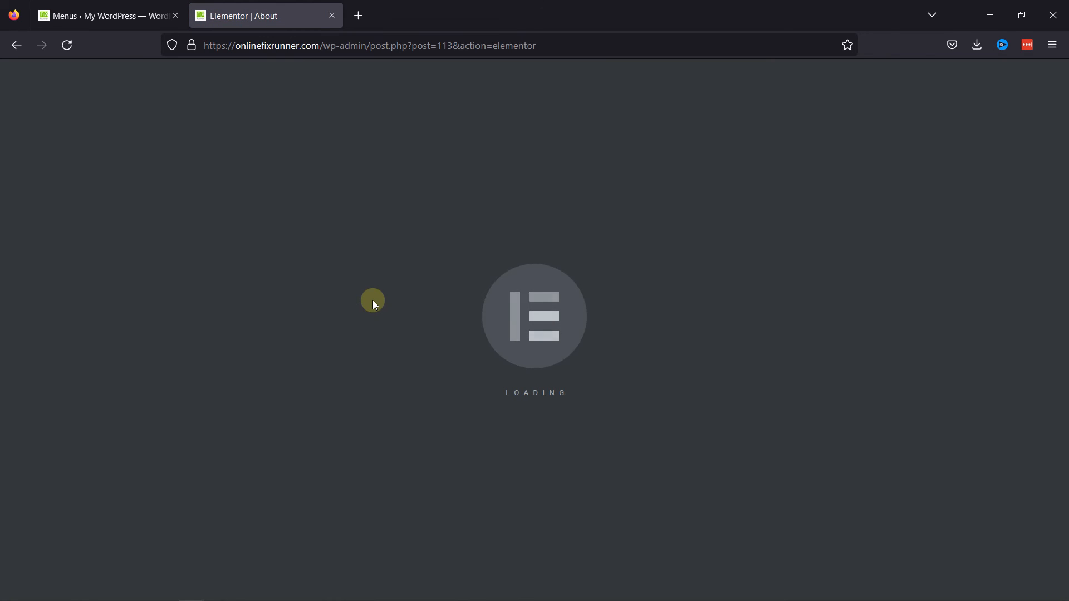
{"action": "scroll", "coordinate": [373, 304], "scroll_direction": "down", "scroll_amount": 15}
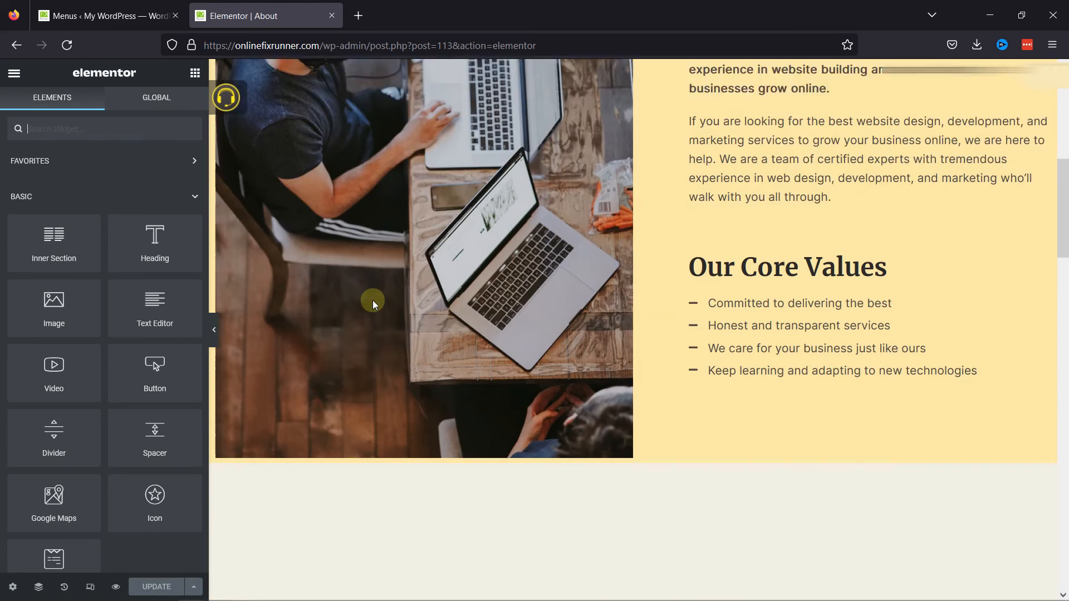
{"action": "scroll", "coordinate": [373, 303], "scroll_direction": "down", "scroll_amount": 6}
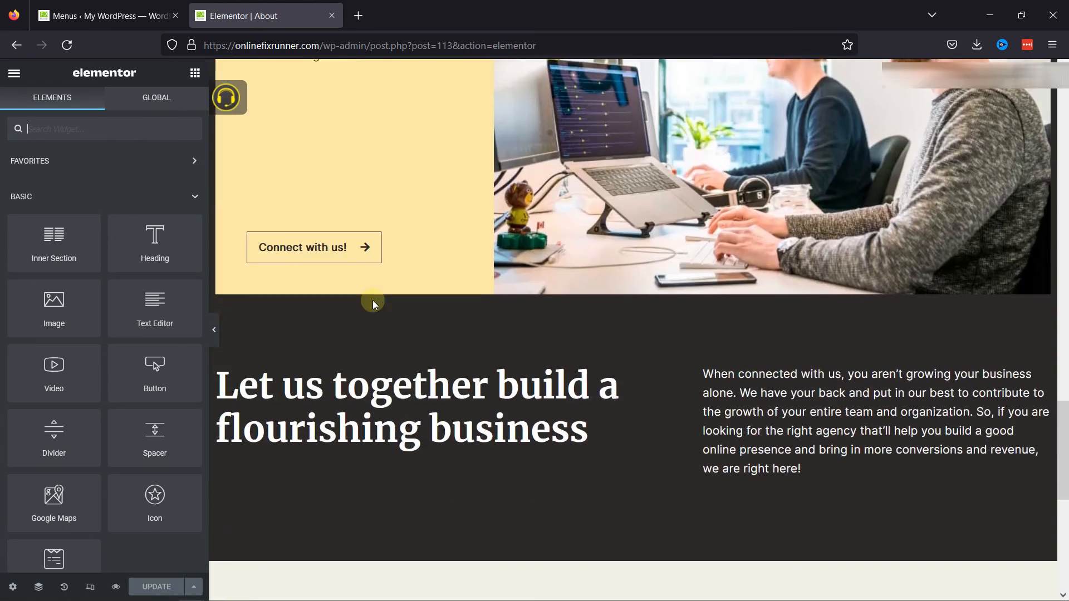
{"action": "scroll", "coordinate": [375, 303], "scroll_direction": "up", "scroll_amount": 3}
Relabel the Connect with us! button 'Get our Help!', link it to the help desk control panel, and save
{"action": "left_click", "coordinate": [339, 417]}
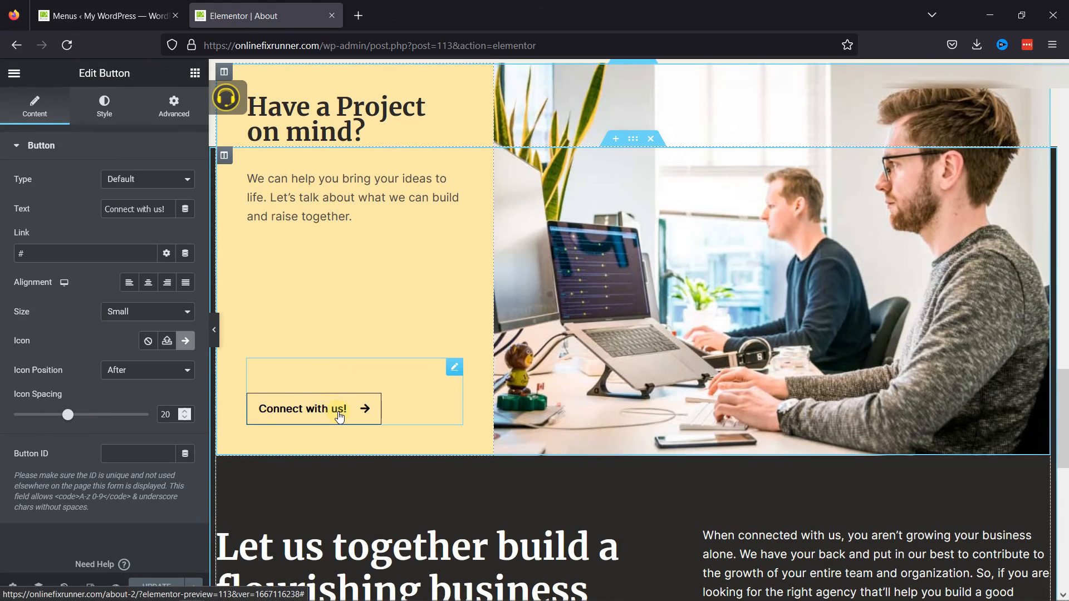
{"action": "left_click_drag", "start_coordinate": [161, 209], "coordinate": [80, 219]}
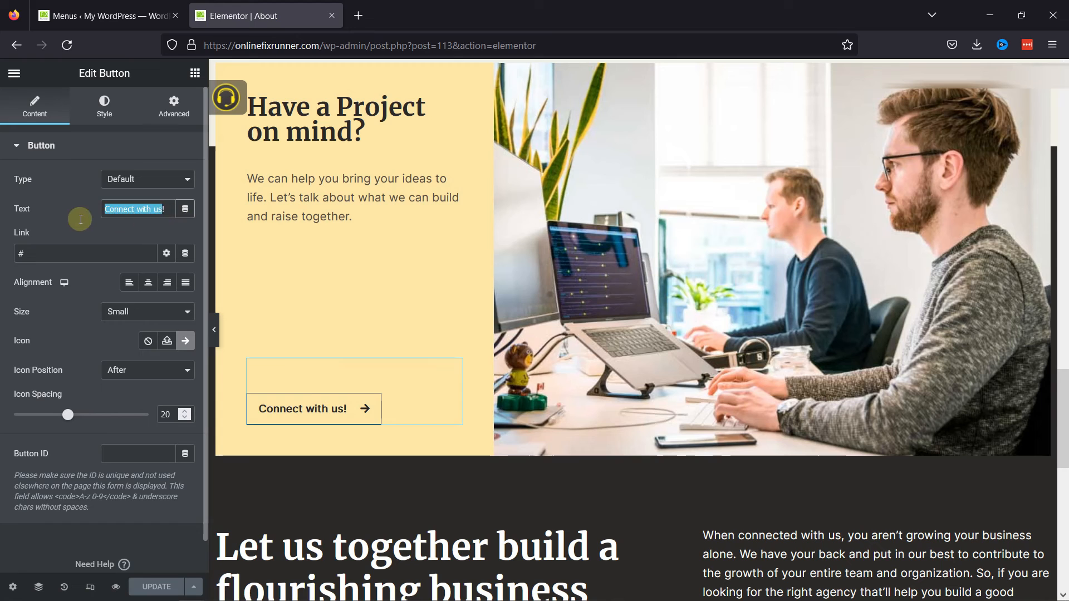
{"action": "type", "text": "Get our Help!"}
{"action": "left_click", "coordinate": [46, 253]}
{"action": "key", "text": "ctrl+v"}
{"action": "scroll", "coordinate": [106, 254], "scroll_direction": "down", "scroll_amount": 1}
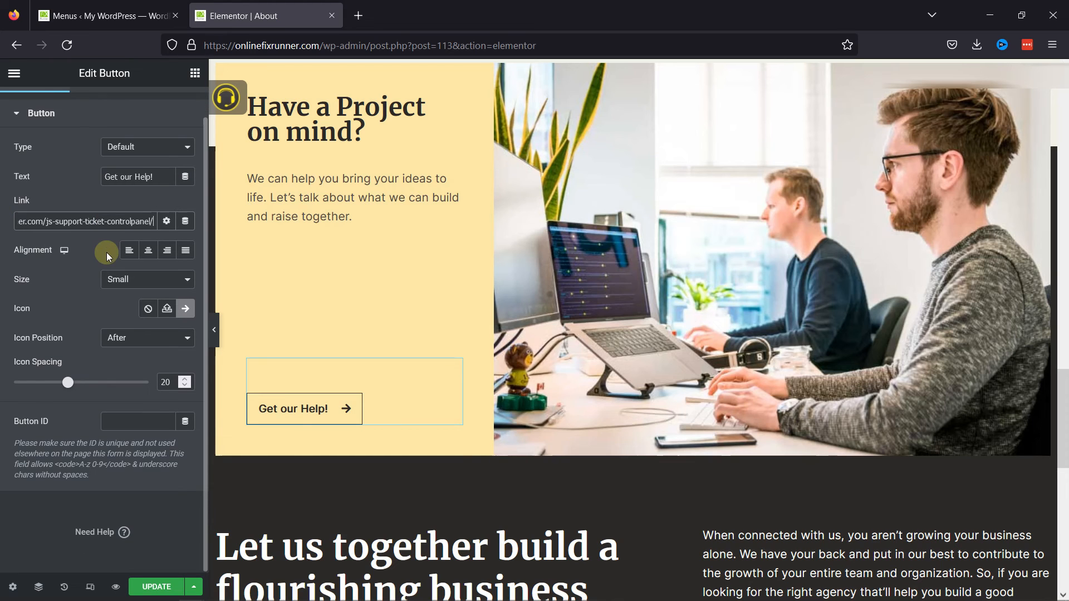
{"action": "left_click", "coordinate": [156, 587]}
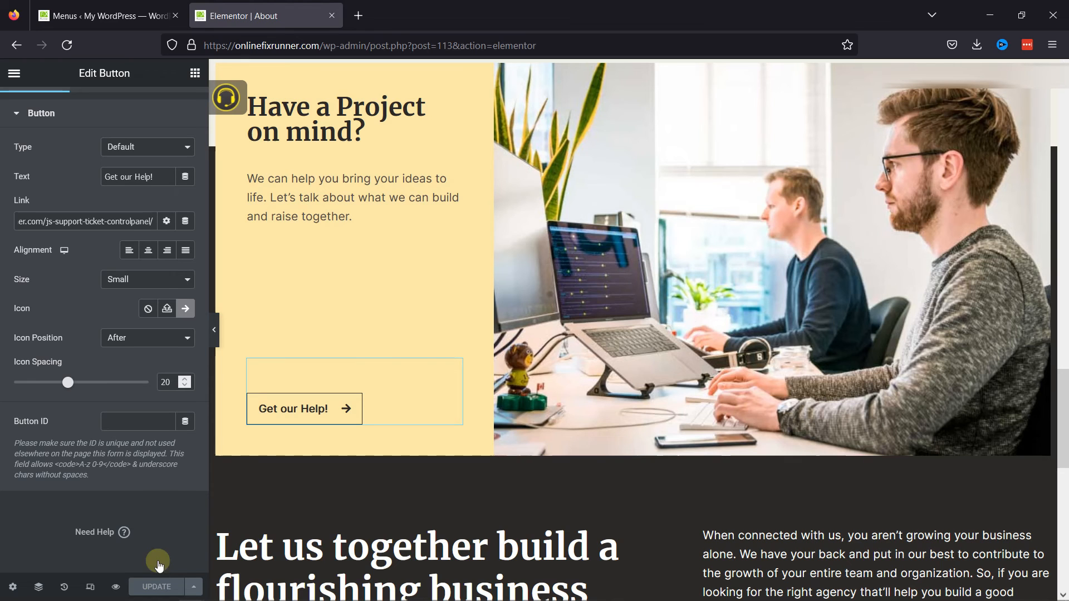
View the published About page and test its Get our Help! button
{"action": "left_click", "coordinate": [22, 76]}
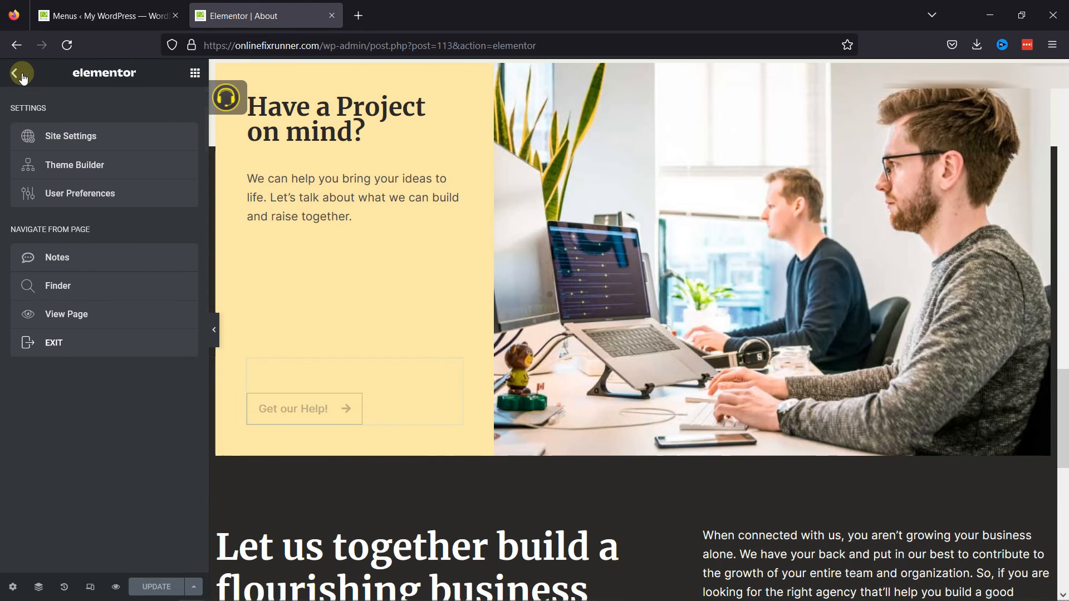
{"action": "left_click", "coordinate": [81, 312]}
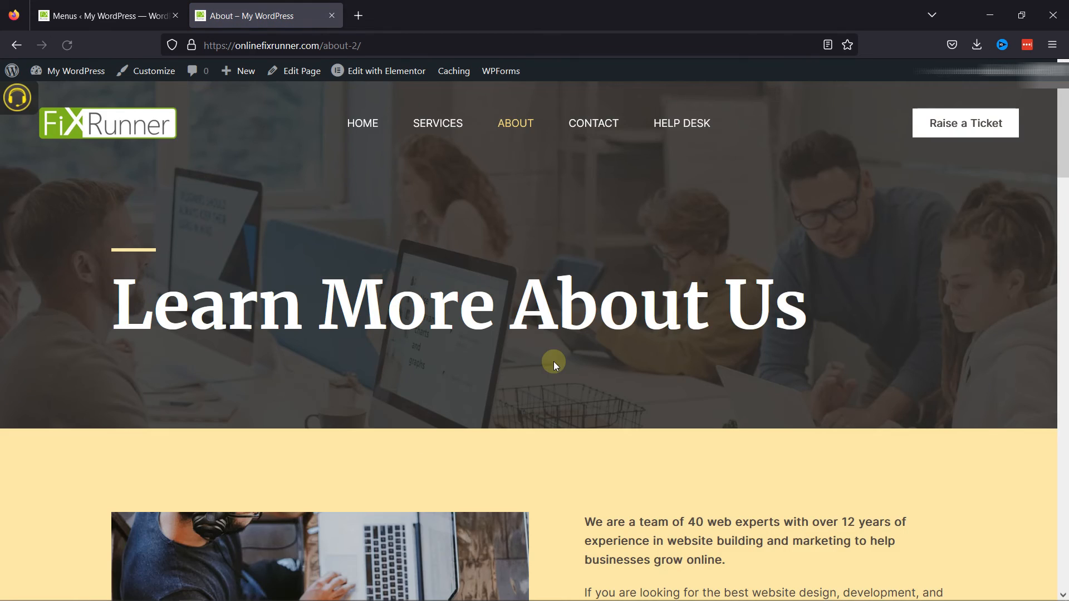
{"action": "scroll", "coordinate": [612, 389], "scroll_direction": "down", "scroll_amount": 5}
{"action": "scroll", "coordinate": [624, 396], "scroll_direction": "down", "scroll_amount": 15}
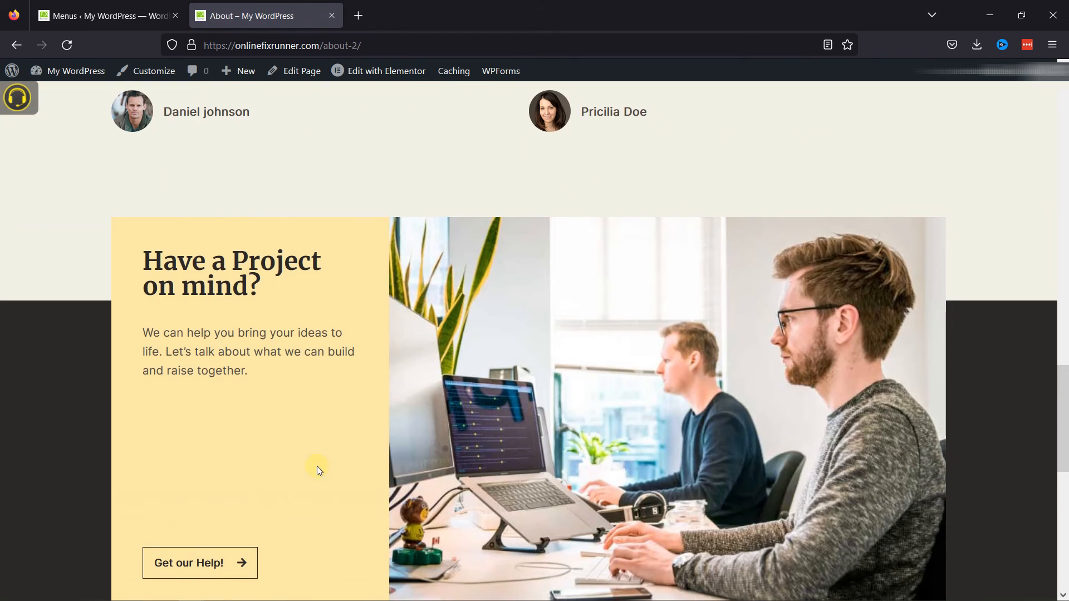
{"action": "left_click", "coordinate": [177, 564]}
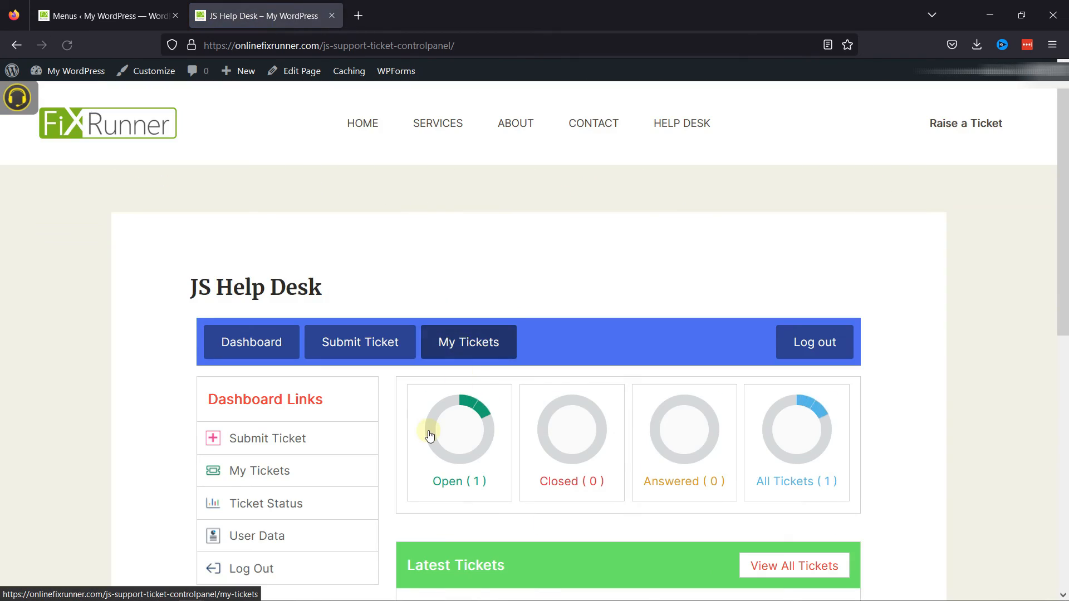
Test the Raise a Ticket link, which opens the help desk in a new tab, then close that tab
{"action": "scroll", "coordinate": [430, 432], "scroll_direction": "down", "scroll_amount": 6}
{"action": "scroll", "coordinate": [430, 434], "scroll_direction": "up", "scroll_amount": 7}
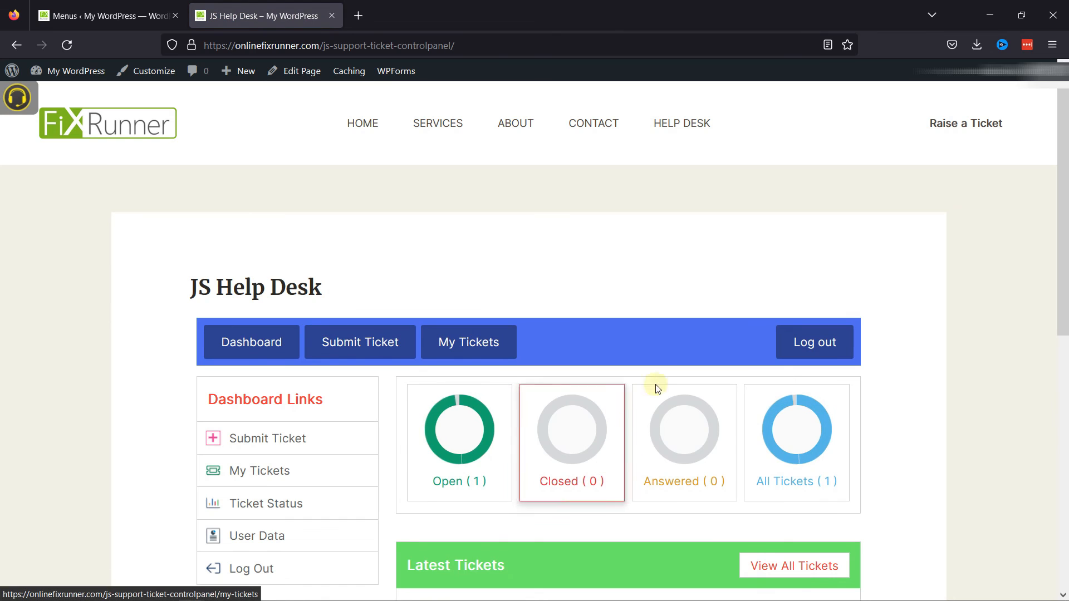
{"action": "left_click", "coordinate": [930, 119]}
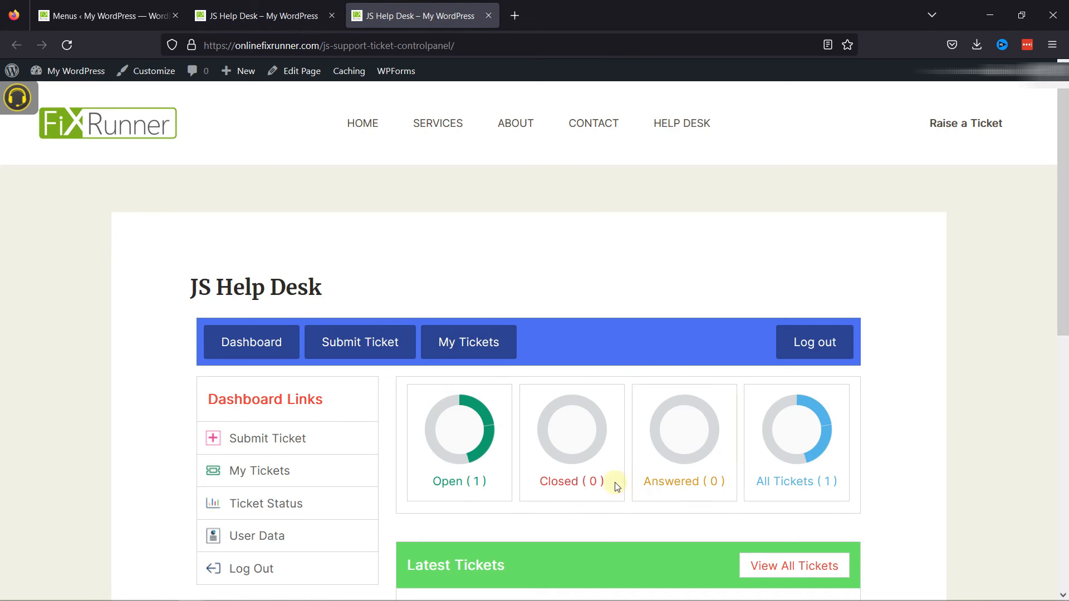
{"action": "left_click", "coordinate": [492, 21]}
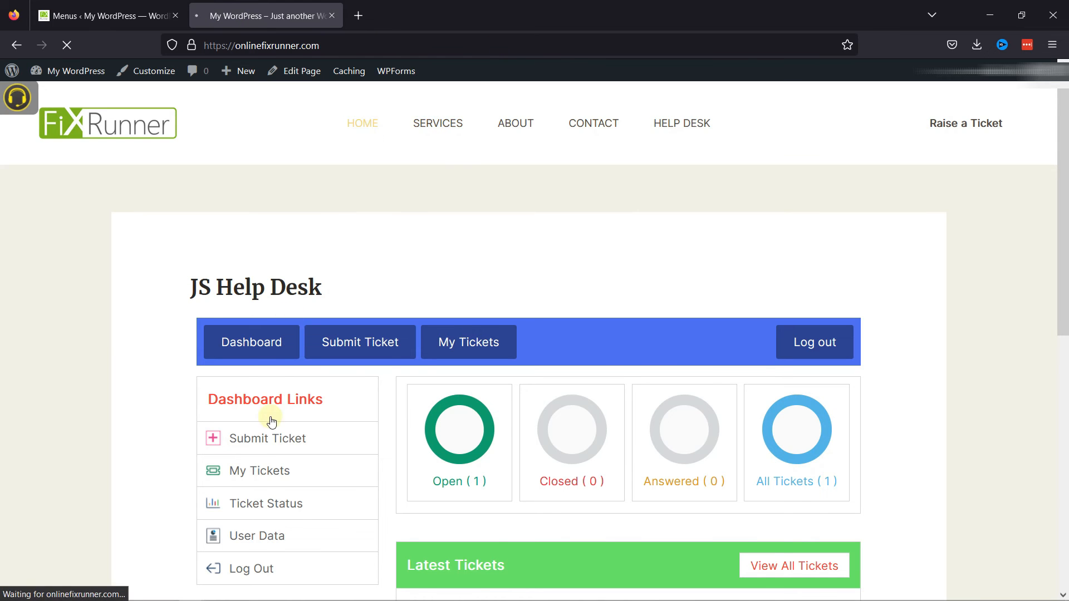
Test the home page Connect with us! button and return to the home page
{"action": "scroll", "coordinate": [271, 419], "scroll_direction": "down", "scroll_amount": 5}
{"action": "scroll", "coordinate": [271, 421], "scroll_direction": "down", "scroll_amount": 20}
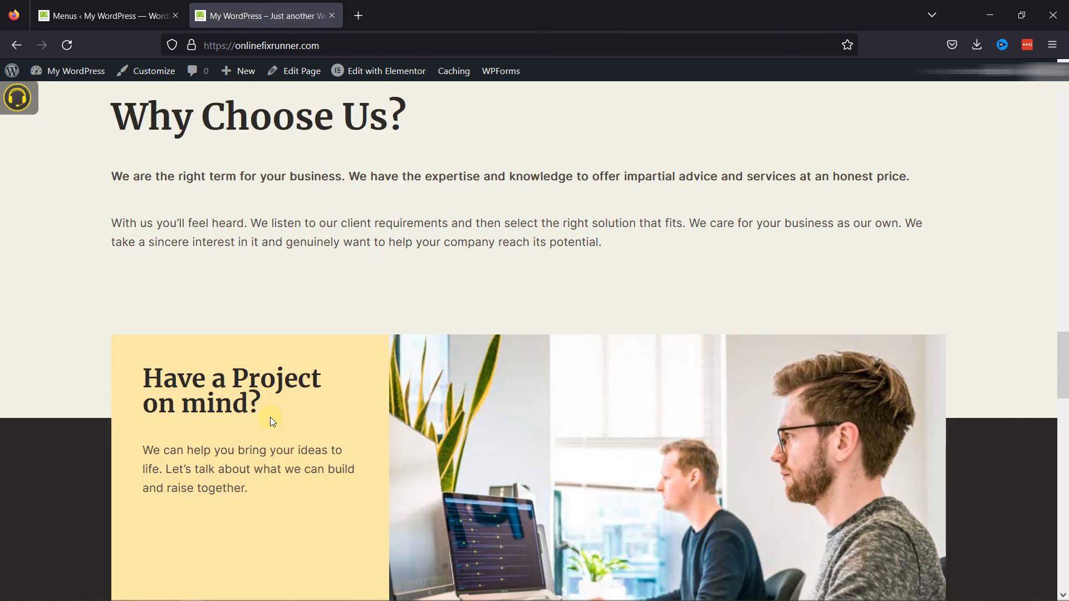
{"action": "left_click", "coordinate": [251, 207]}
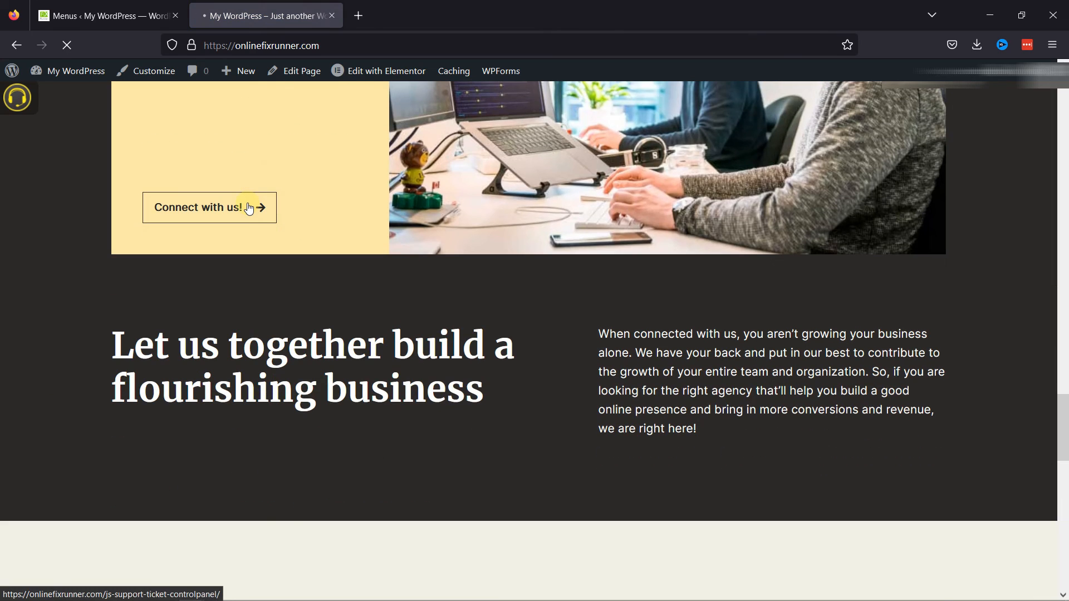
{"action": "scroll", "coordinate": [571, 456], "scroll_direction": "down", "scroll_amount": 5}
{"action": "scroll", "coordinate": [580, 396], "scroll_direction": "up", "scroll_amount": 5}
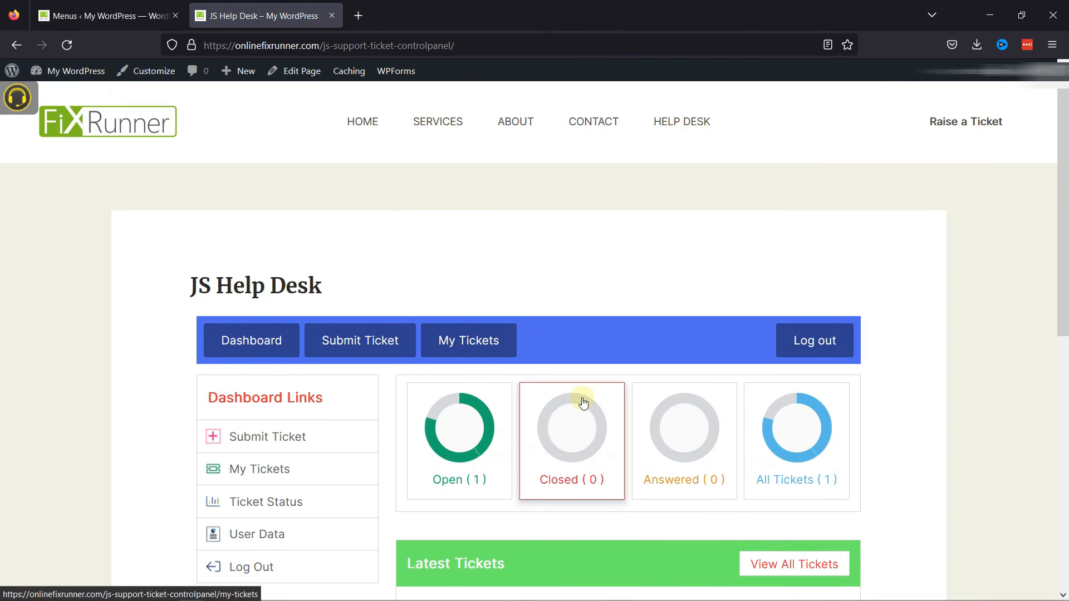
{"action": "left_click", "coordinate": [365, 122]}
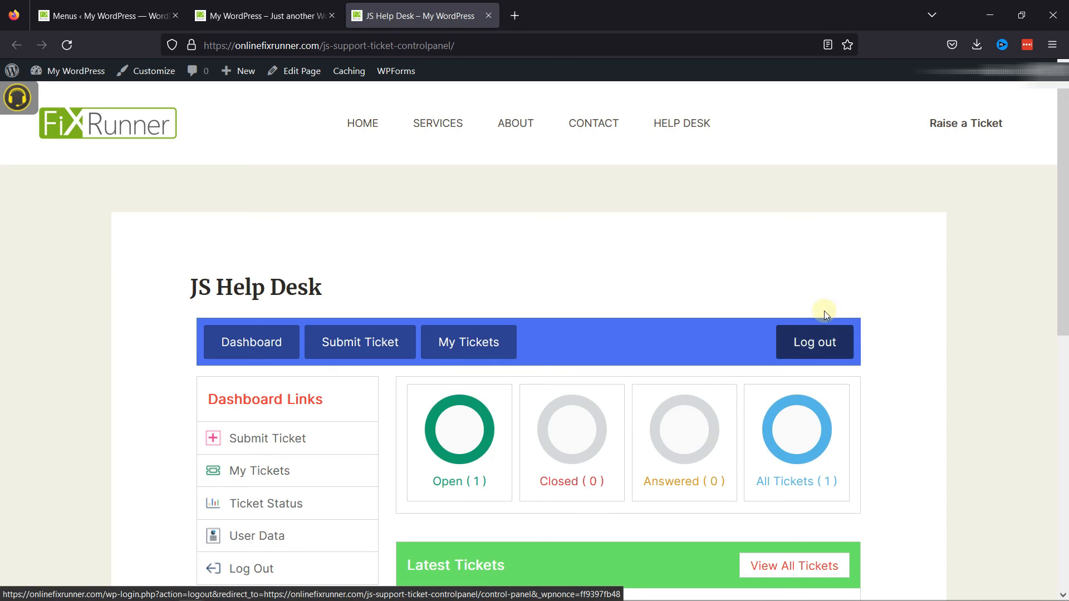
{"action": "left_click", "coordinate": [1052, 44]}
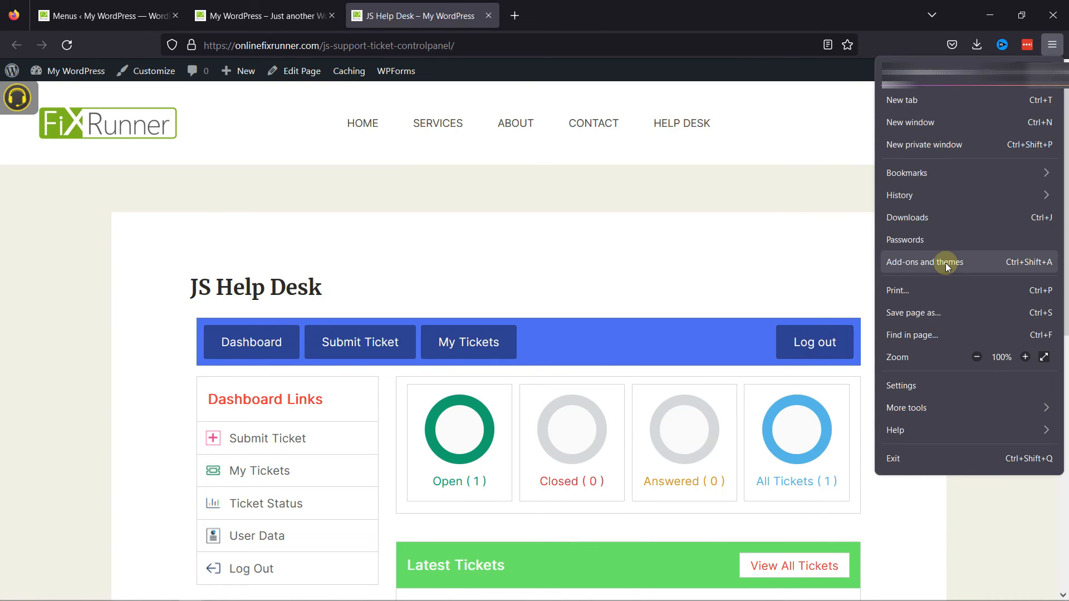
Load the help desk page in a private window and open the ticket submission form
{"action": "left_click", "coordinate": [947, 143]}
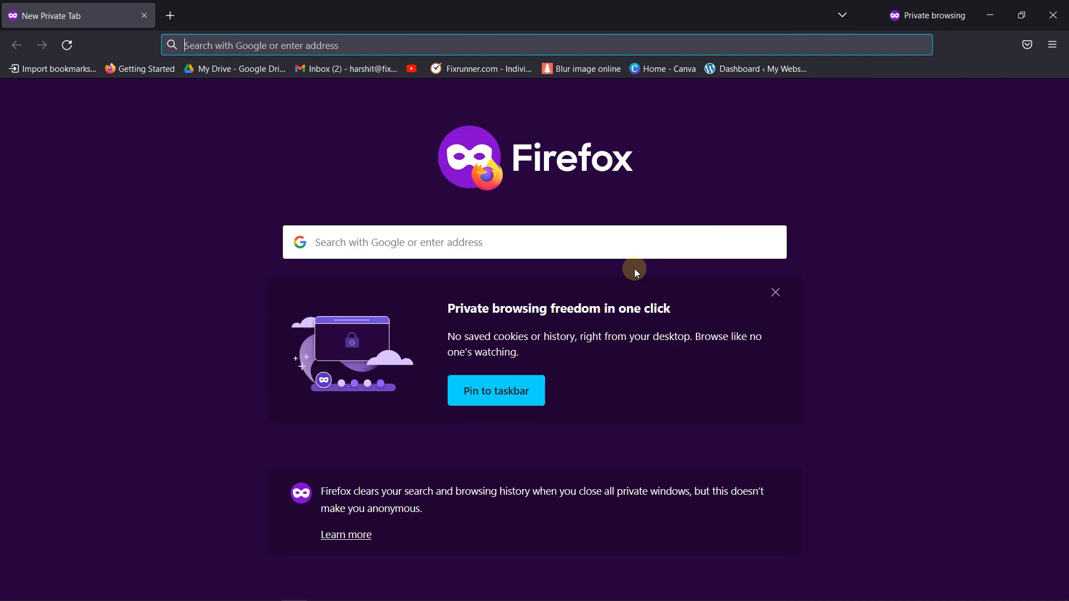
{"action": "type", "text": "https://onlinefixrunner.com/js-support-ticket-controlpanel/"}
{"action": "key", "text": "Return"}
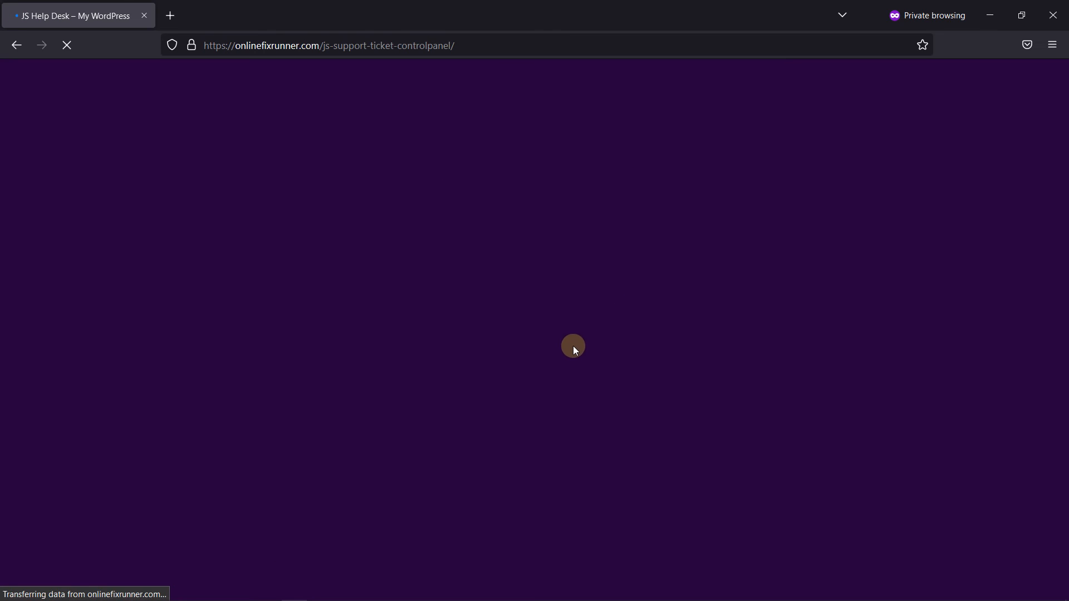
{"action": "scroll", "coordinate": [570, 356], "scroll_direction": "down", "scroll_amount": 3}
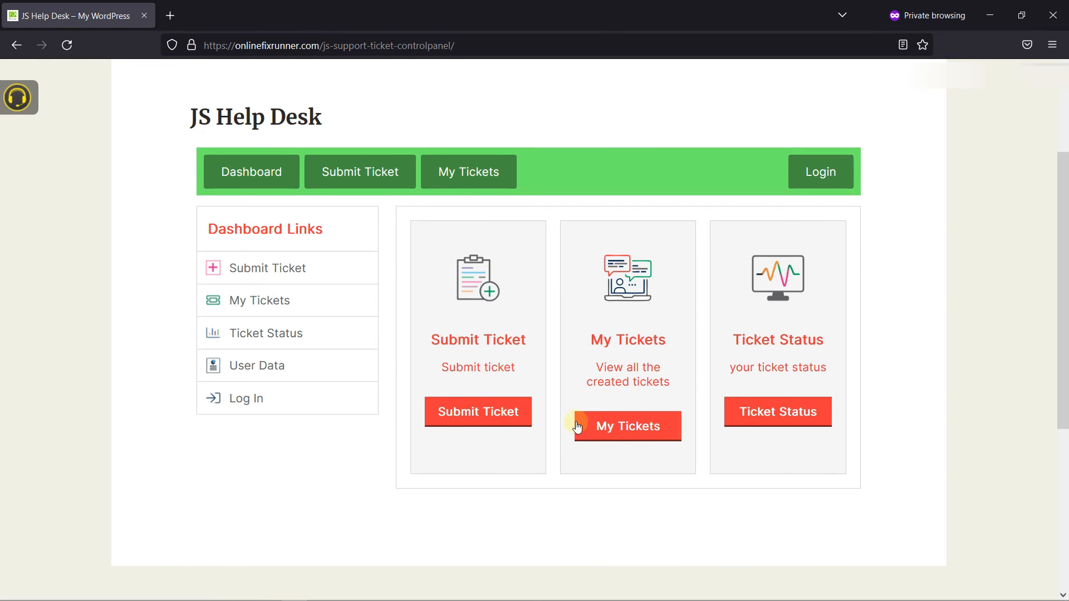
{"action": "left_click", "coordinate": [473, 413]}
{"action": "left_click", "coordinate": [249, 276]}
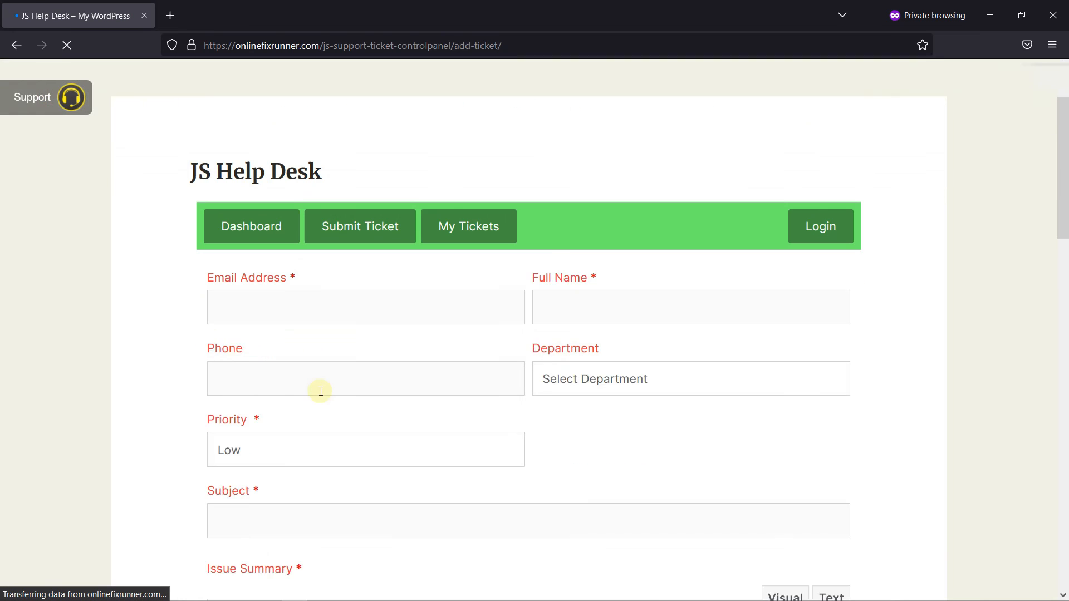
{"action": "scroll", "coordinate": [321, 391], "scroll_direction": "down", "scroll_amount": 1}
Fill in the requester's e-mail, full name and phone, with department Errors and priority Normal
{"action": "left_click", "coordinate": [406, 247]}
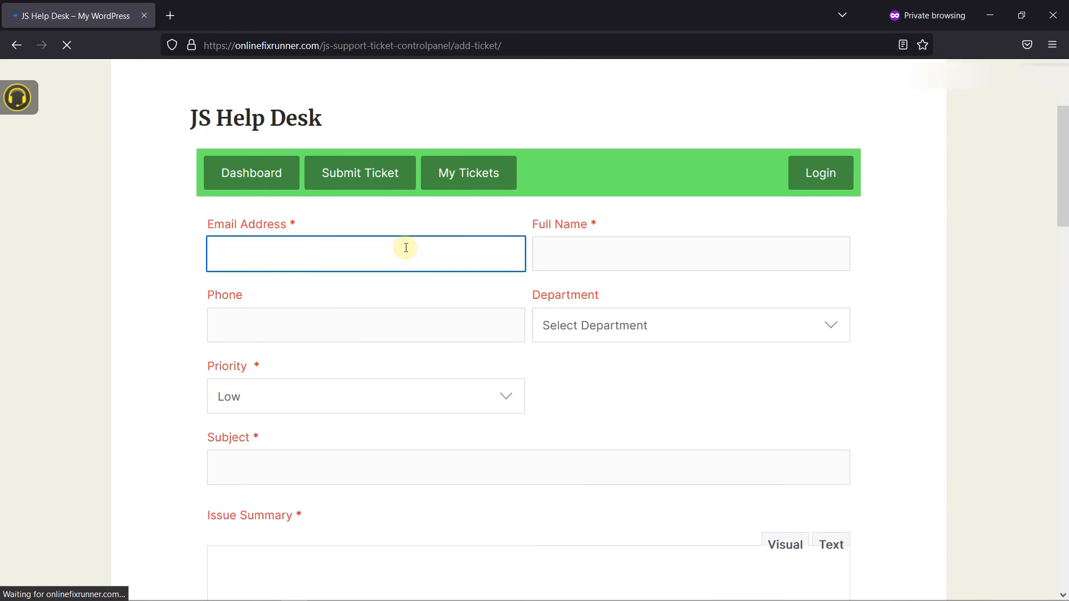
{"action": "type", "text": "test2@gmail.com"}
{"action": "key", "text": "Tab"}
{"action": "type", "text": "TEST 2"}
{"action": "left_click", "coordinate": [294, 327]}
{"action": "type", "text": "+987654321"}
{"action": "left_click", "coordinate": [560, 334]}
{"action": "left_click", "coordinate": [572, 396]}
{"action": "left_click", "coordinate": [454, 394]}
{"action": "left_click", "coordinate": [394, 468]}
Enter subject 'White screen error', summary 'I'm getting the white screen error.', and attach backup manual.png
{"action": "scroll", "coordinate": [396, 473], "scroll_direction": "down", "scroll_amount": 2}
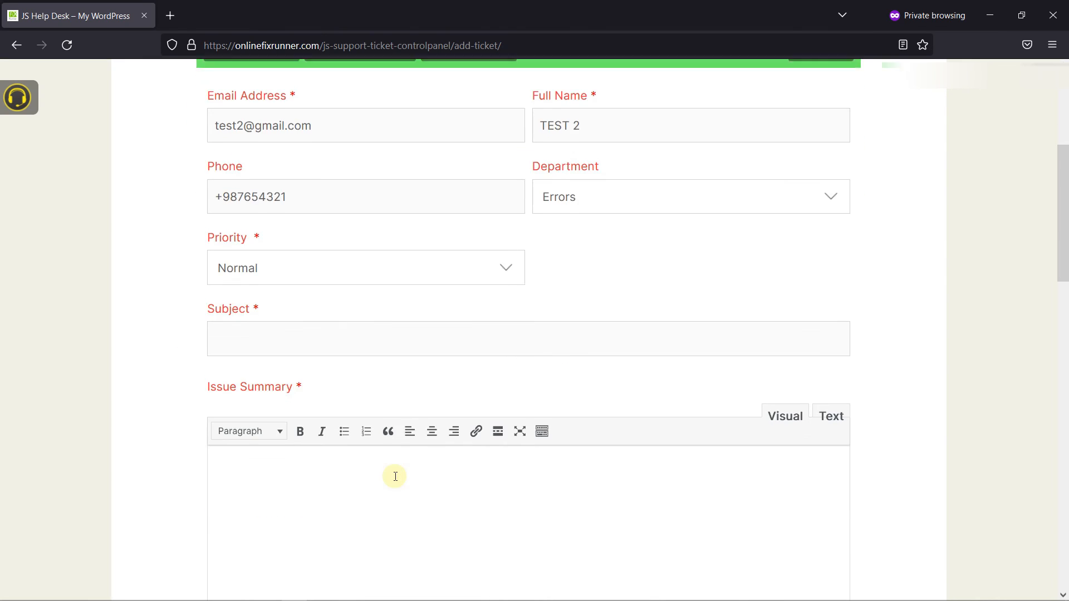
{"action": "scroll", "coordinate": [395, 476], "scroll_direction": "down", "scroll_amount": 2}
{"action": "left_click", "coordinate": [496, 227]}
{"action": "type", "text": "White screen error"}
{"action": "left_click", "coordinate": [405, 409]}
{"action": "type", "text": "I'm getting "}
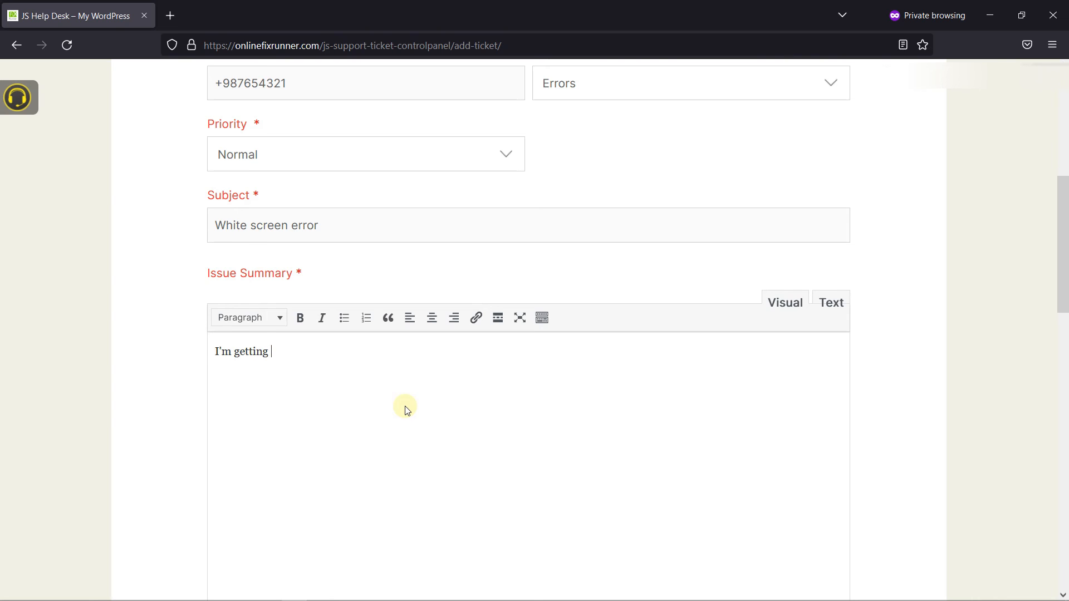
{"action": "type", "text": "the white screen error."}
{"action": "scroll", "coordinate": [412, 417], "scroll_direction": "down", "scroll_amount": 6}
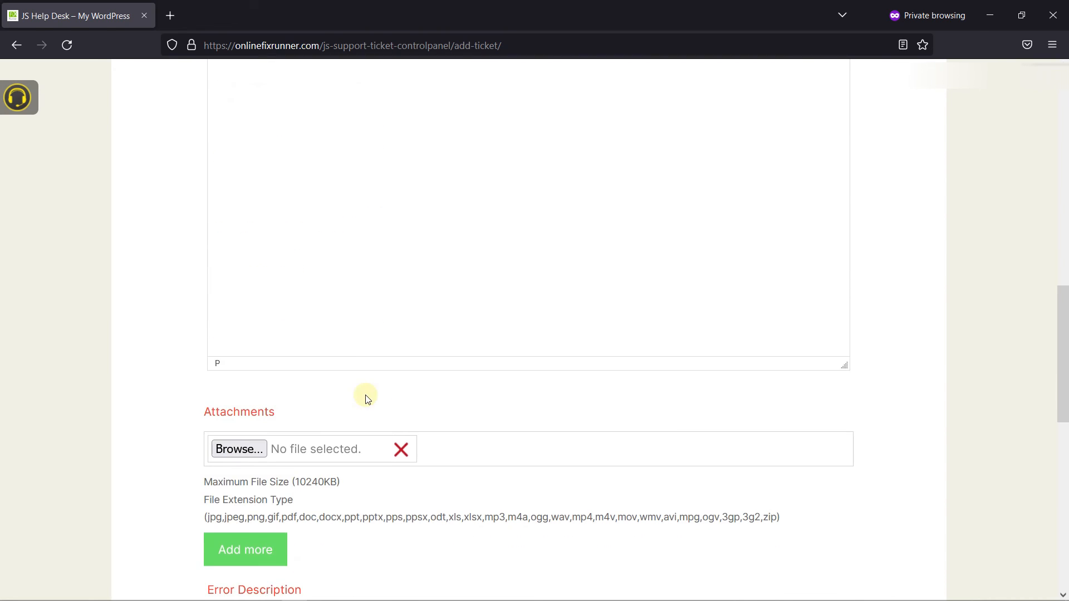
{"action": "left_click", "coordinate": [239, 449]}
{"action": "scroll", "coordinate": [390, 254], "scroll_direction": "down", "scroll_amount": 15}
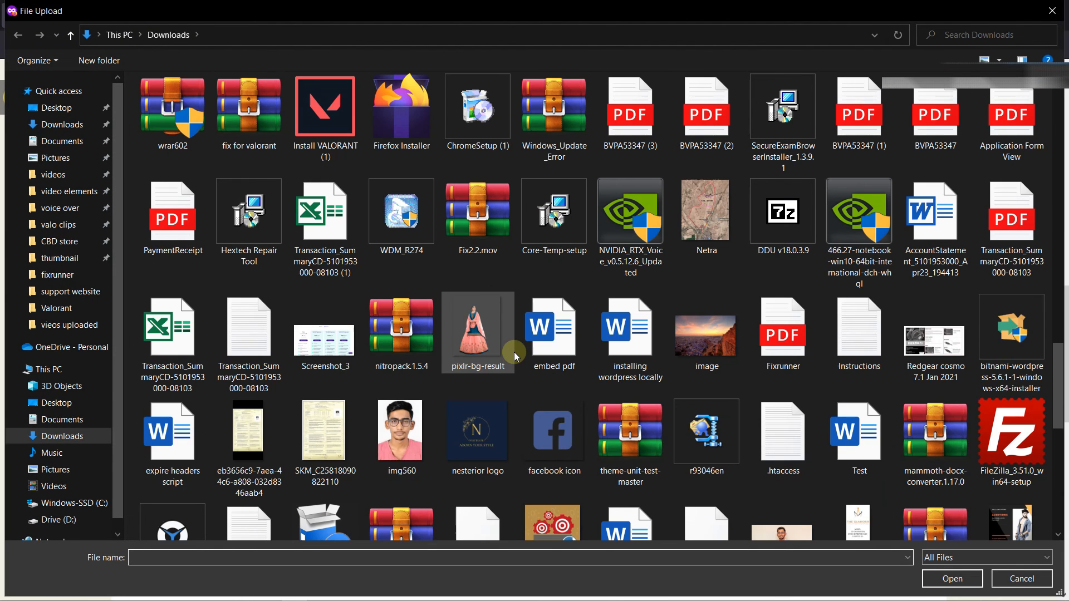
{"action": "type", "text": "b"}
{"action": "left_click", "coordinate": [498, 454]}
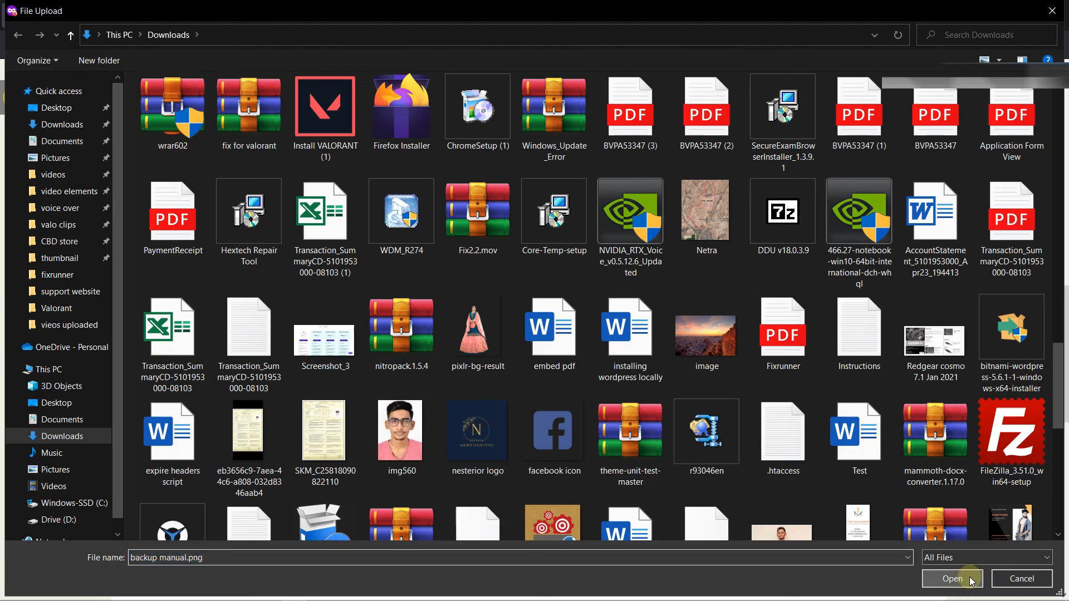
{"action": "left_click", "coordinate": [952, 579]}
Describe the error as 'I'm getting the white screen wordpress error', answer captcha 22, and submit
{"action": "scroll", "coordinate": [262, 540], "scroll_direction": "down", "scroll_amount": 4}
{"action": "left_click", "coordinate": [310, 372]}
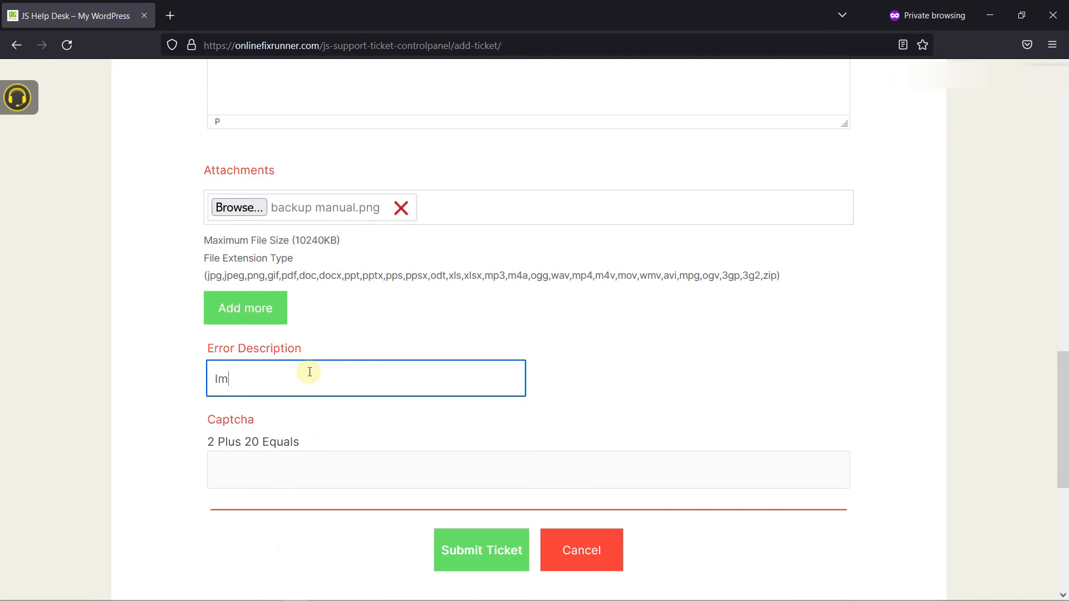
{"action": "type", "text": "I'm getting the white screen "}
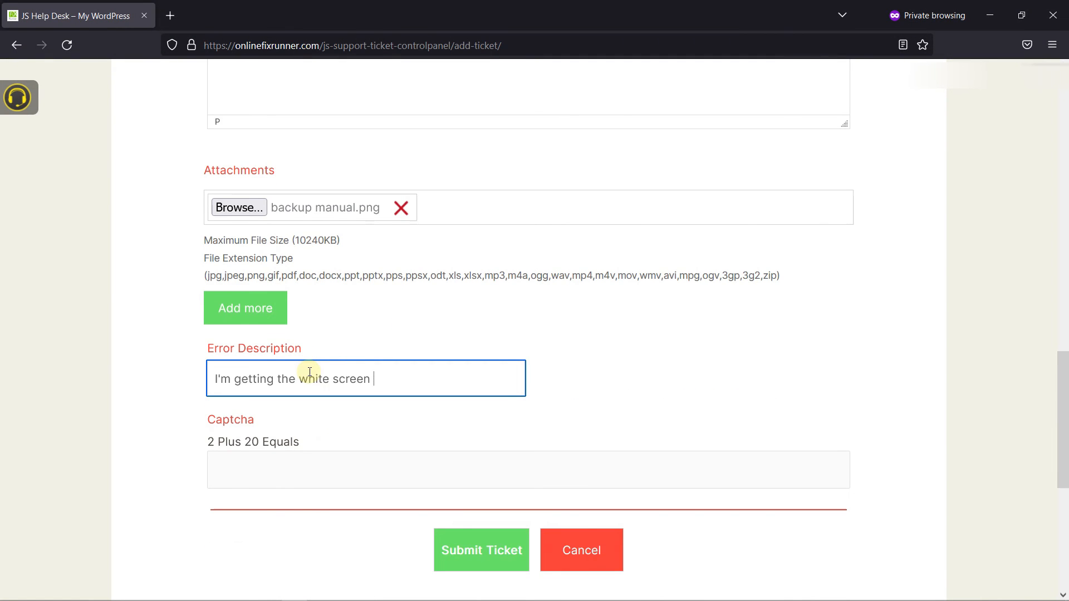
{"action": "type", "text": "wordpress error"}
{"action": "key", "text": "Tab"}
{"action": "type", "text": "22"}
{"action": "left_click", "coordinate": [476, 560]}
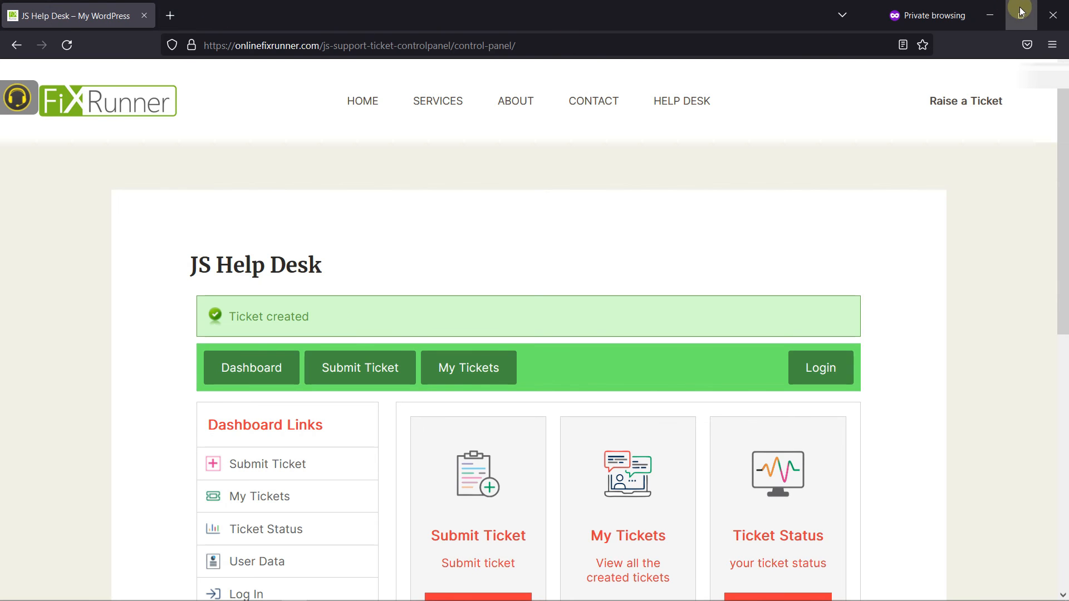
Return to the admin Help Desk and list all tickets, including TEST and TEST 2
{"action": "left_click", "coordinate": [990, 15]}
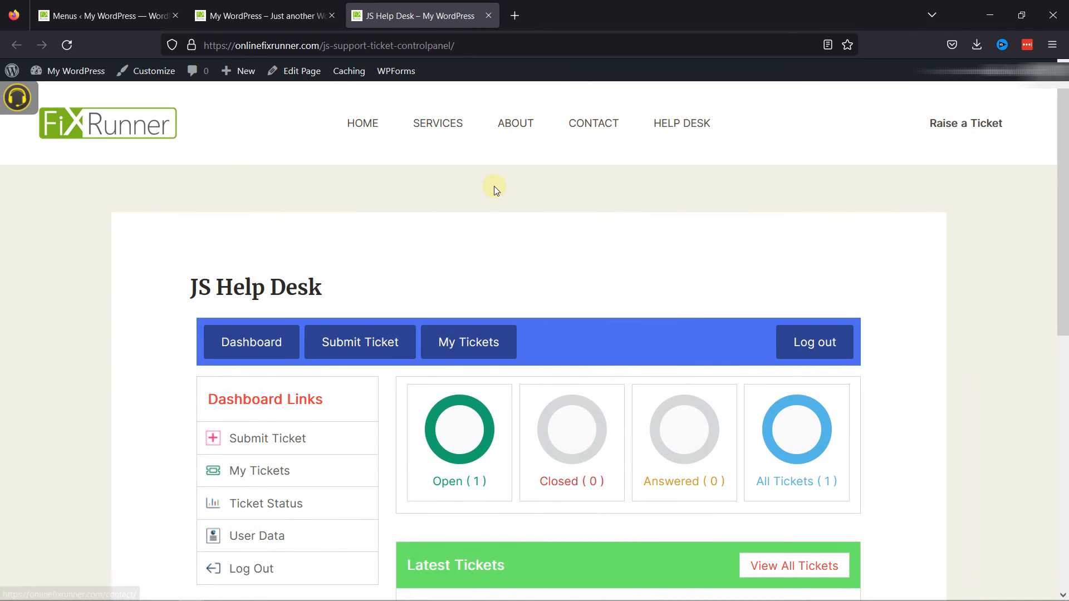
{"action": "left_click", "coordinate": [129, 16]}
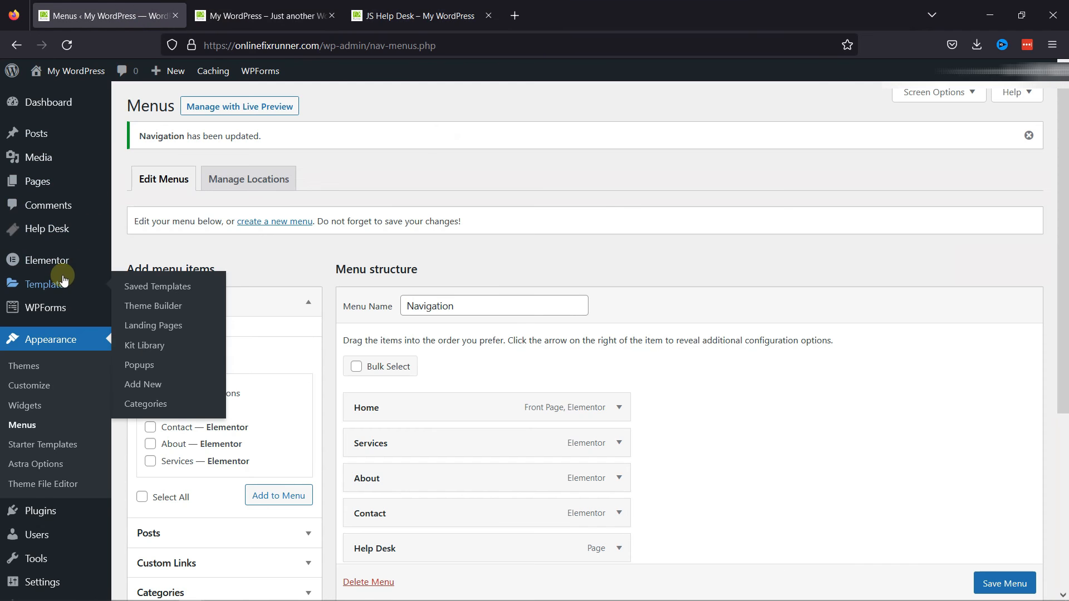
{"action": "mouse_move", "coordinate": [69, 233]}
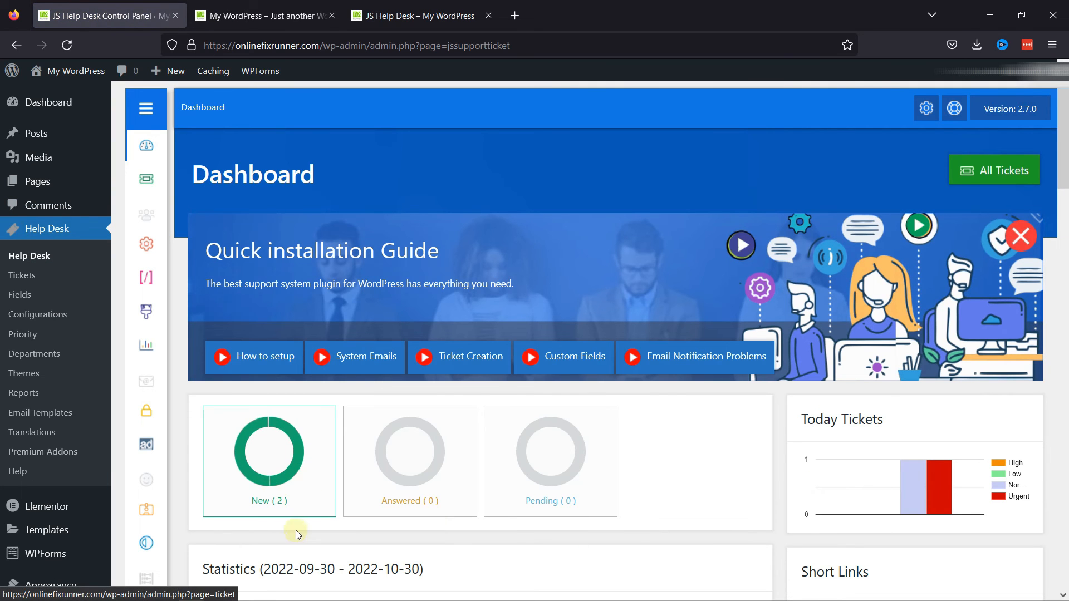
{"action": "scroll", "coordinate": [415, 483], "scroll_direction": "down", "scroll_amount": 3}
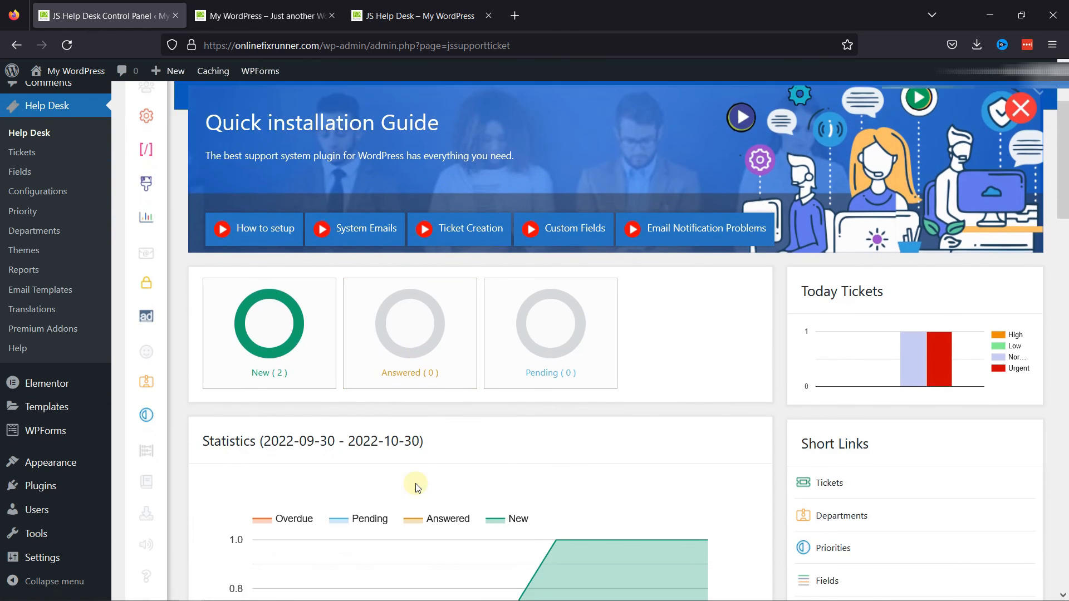
{"action": "scroll", "coordinate": [415, 485], "scroll_direction": "down", "scroll_amount": 12}
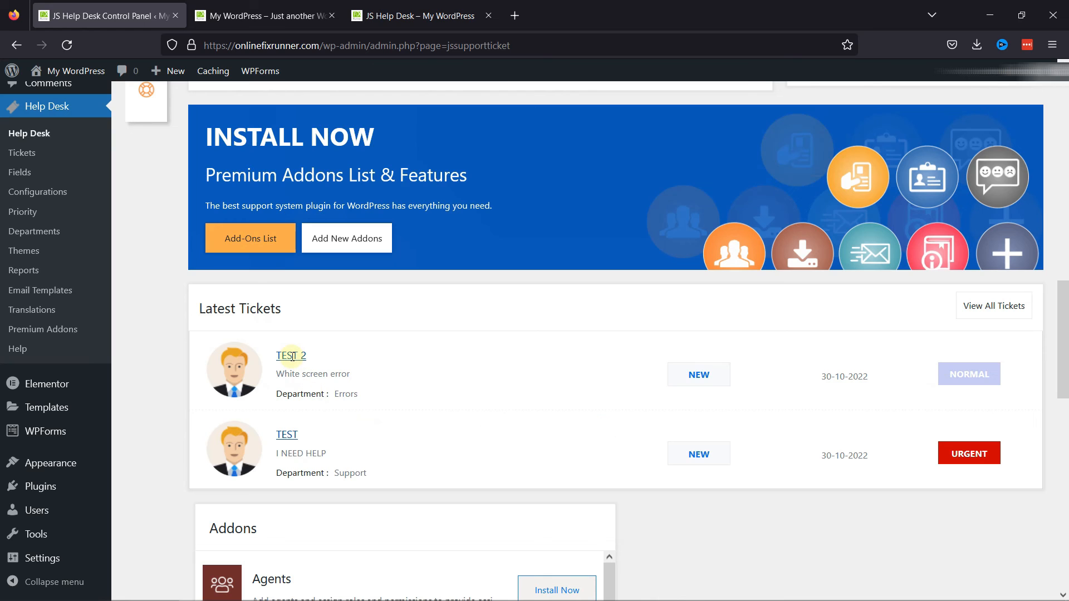
{"action": "left_click", "coordinate": [980, 304]}
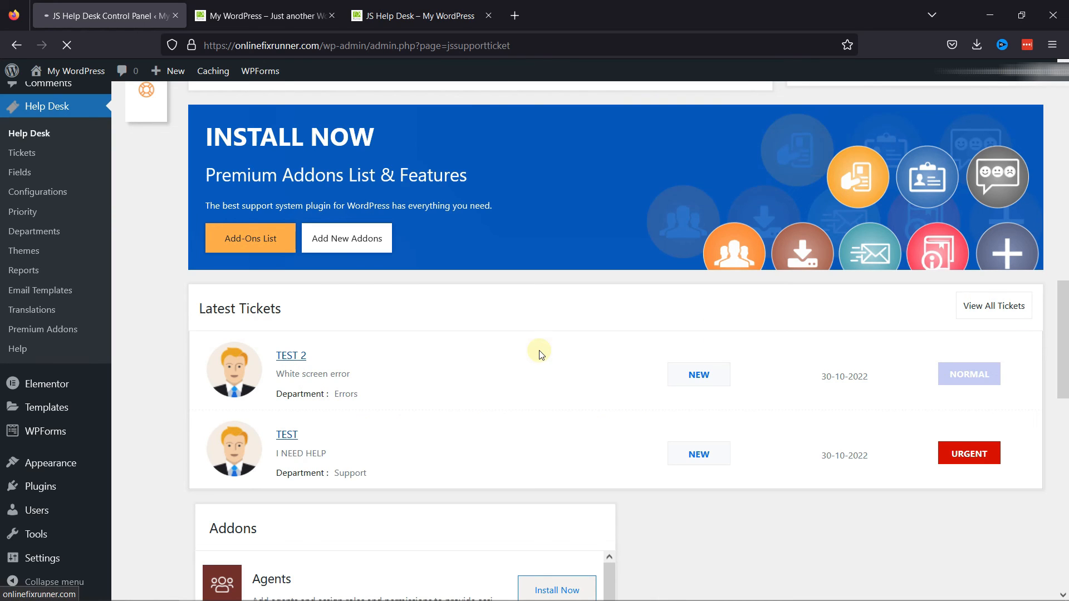
{"action": "scroll", "coordinate": [538, 362], "scroll_direction": "down", "scroll_amount": 6}
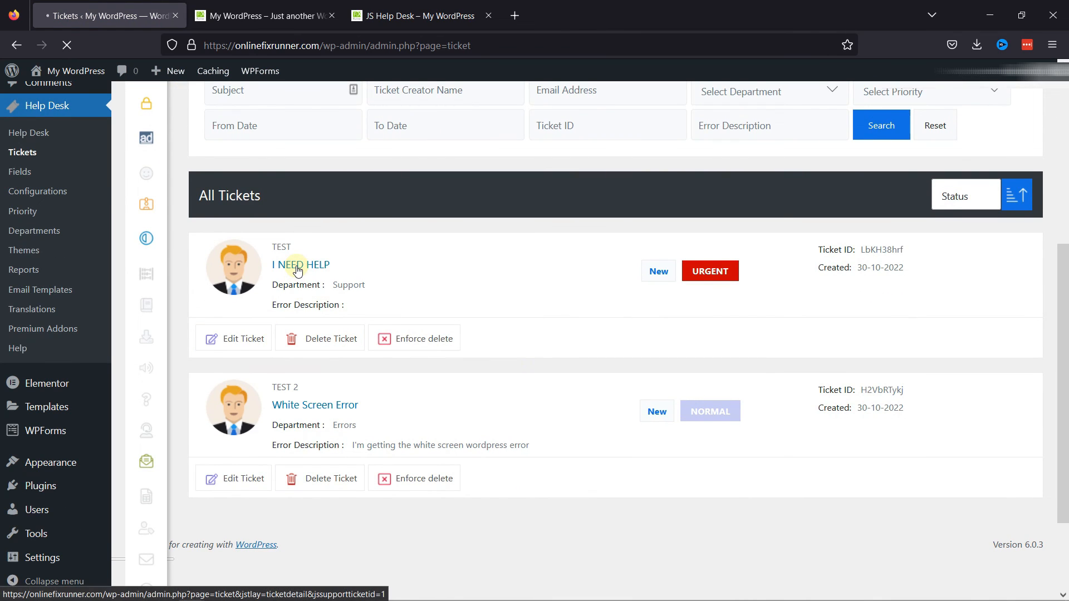
Reply 'Error resolved' to the I NEED HELP ticket with Close on reply ticked
{"action": "scroll", "coordinate": [296, 268], "scroll_direction": "down", "scroll_amount": 10}
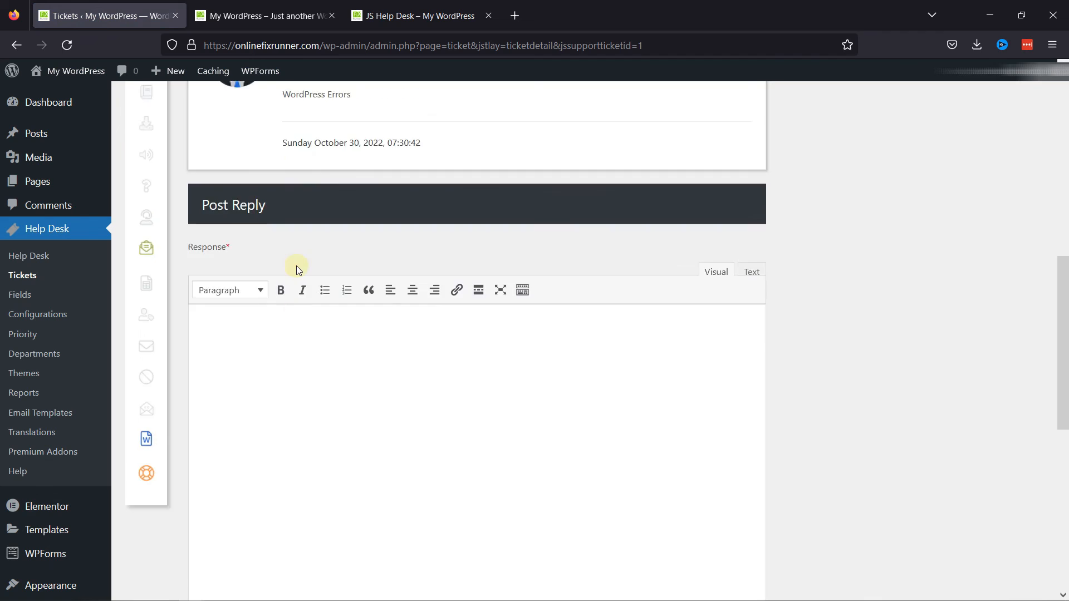
{"action": "scroll", "coordinate": [296, 267], "scroll_direction": "up", "scroll_amount": 2}
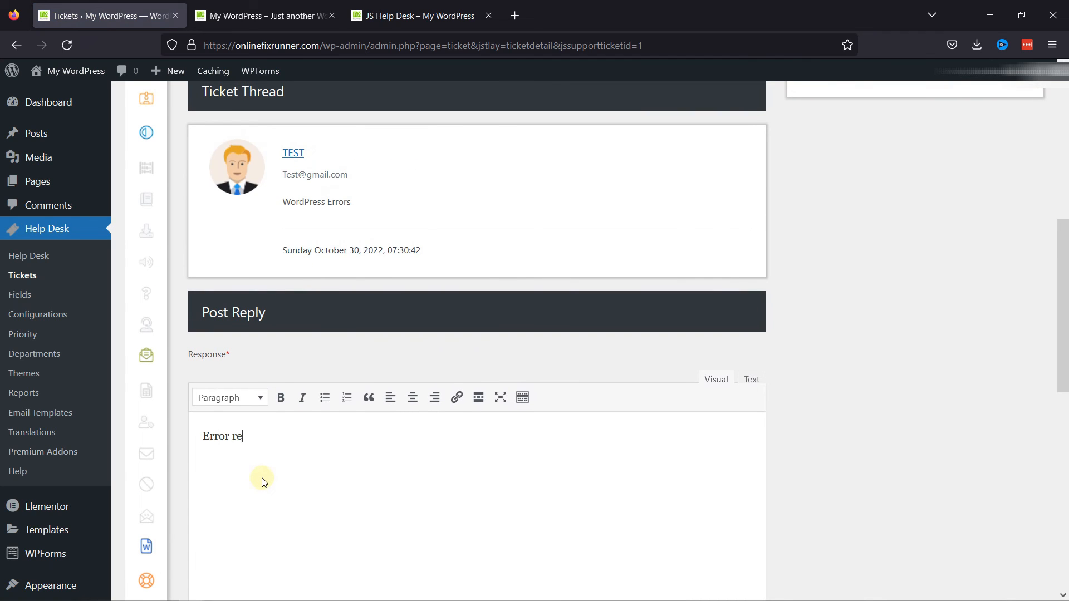
{"action": "type", "text": "d"}
{"action": "scroll", "coordinate": [264, 482], "scroll_direction": "down", "scroll_amount": 1}
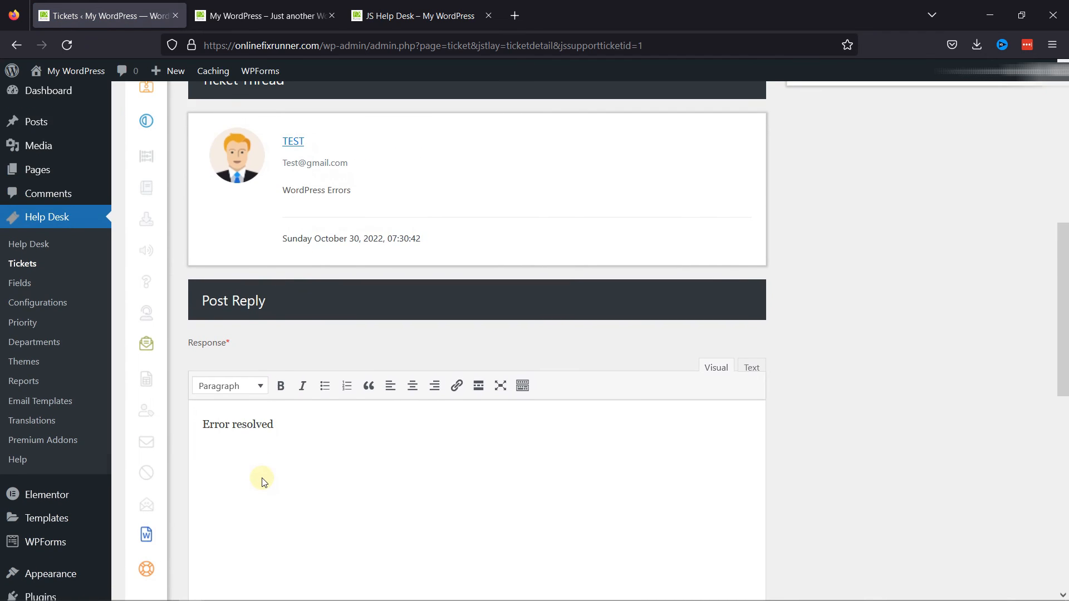
{"action": "scroll", "coordinate": [264, 482], "scroll_direction": "down", "scroll_amount": 7}
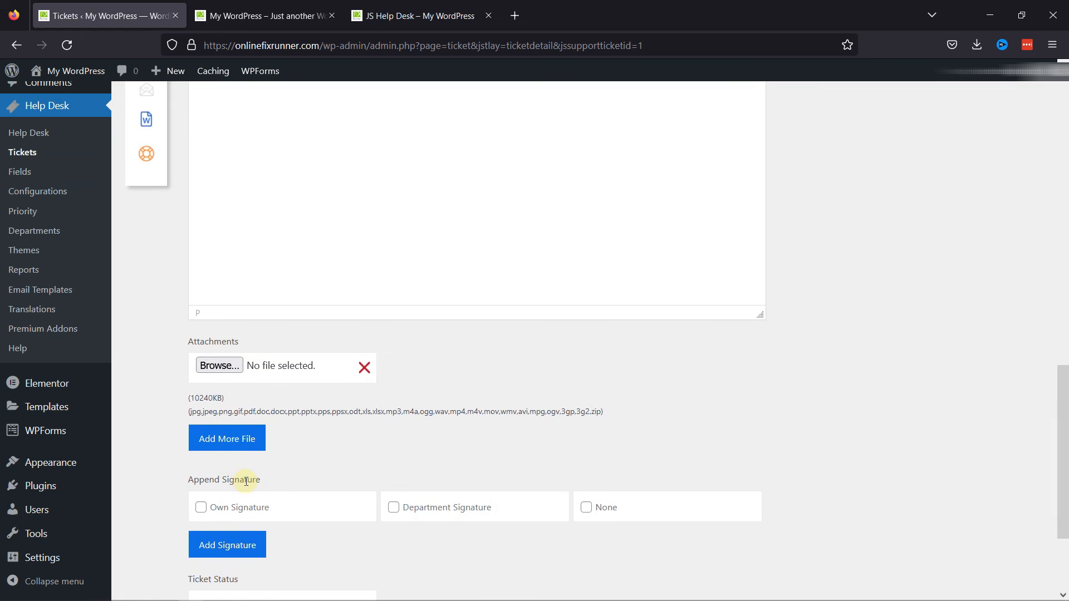
{"action": "scroll", "coordinate": [246, 482], "scroll_direction": "down", "scroll_amount": 2}
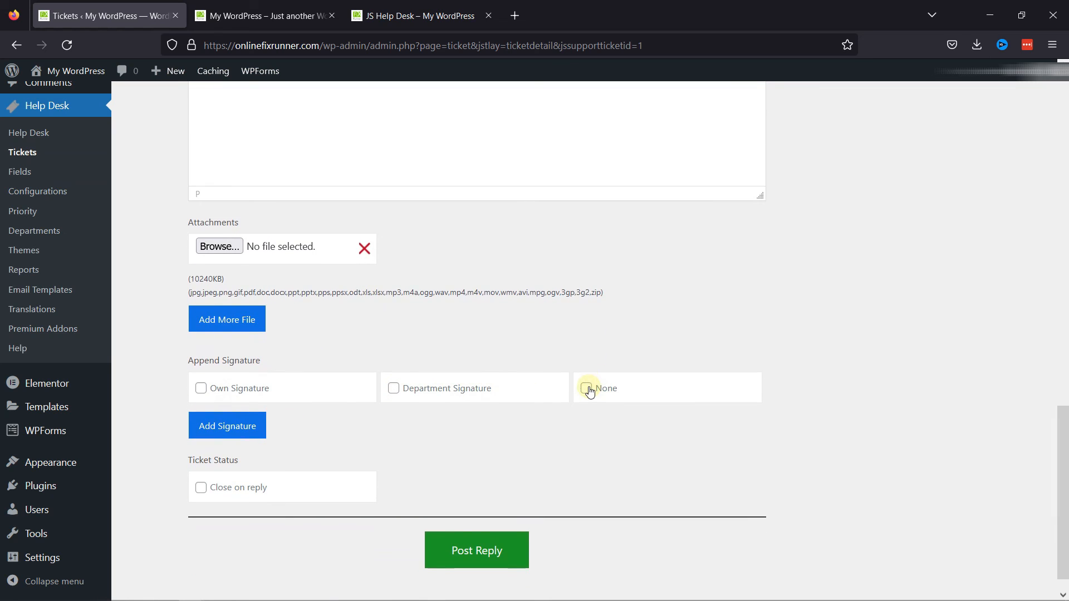
{"action": "left_click", "coordinate": [201, 488]}
{"action": "left_click", "coordinate": [492, 553]}
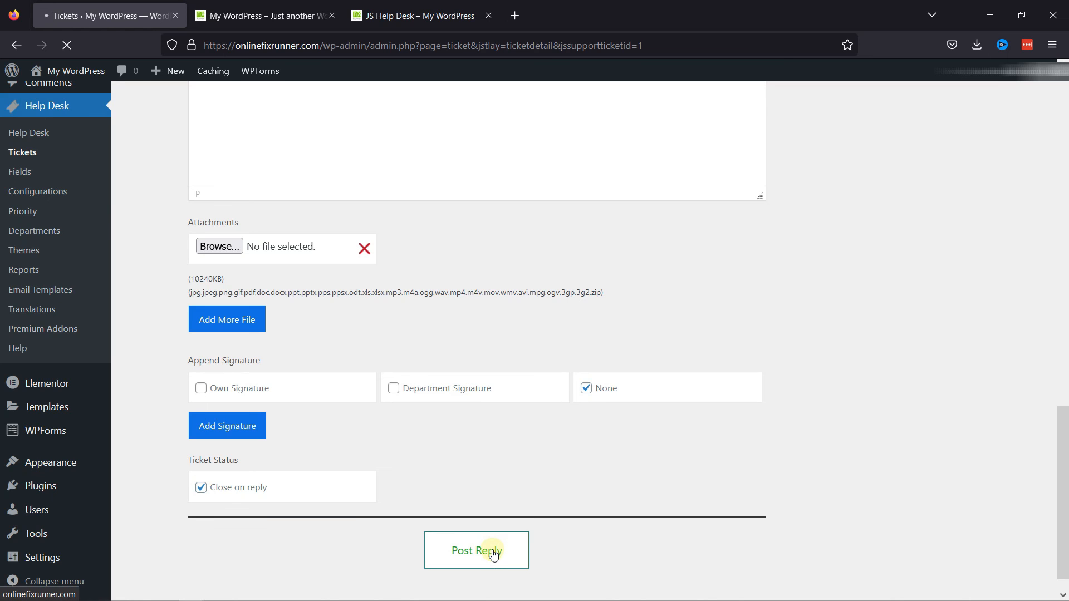
{"action": "scroll", "coordinate": [492, 553], "scroll_direction": "down", "scroll_amount": 7}
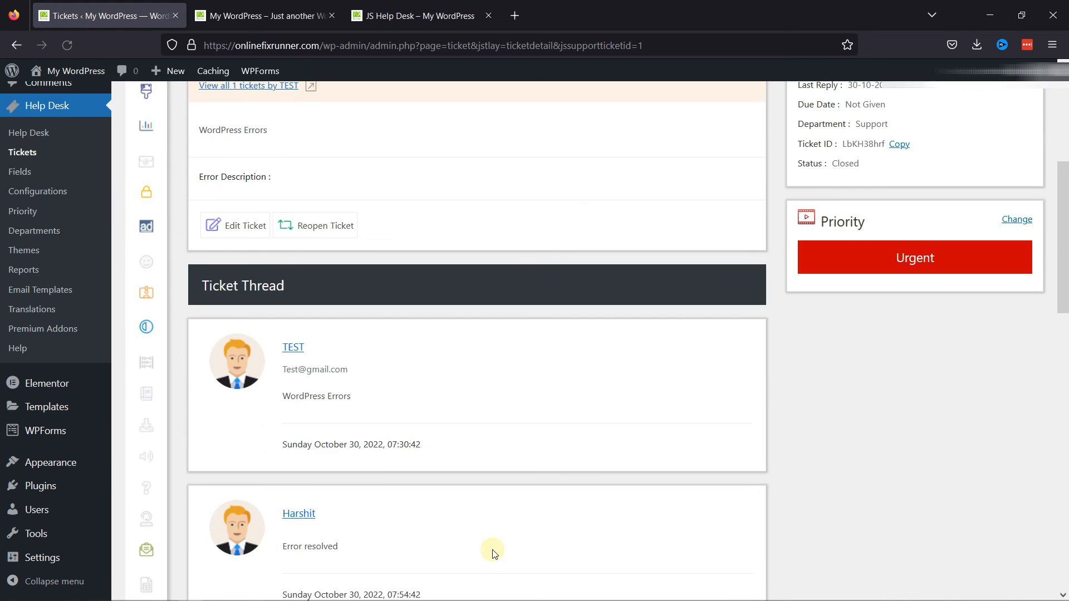
{"action": "scroll", "coordinate": [492, 551], "scroll_direction": "down", "scroll_amount": 2}
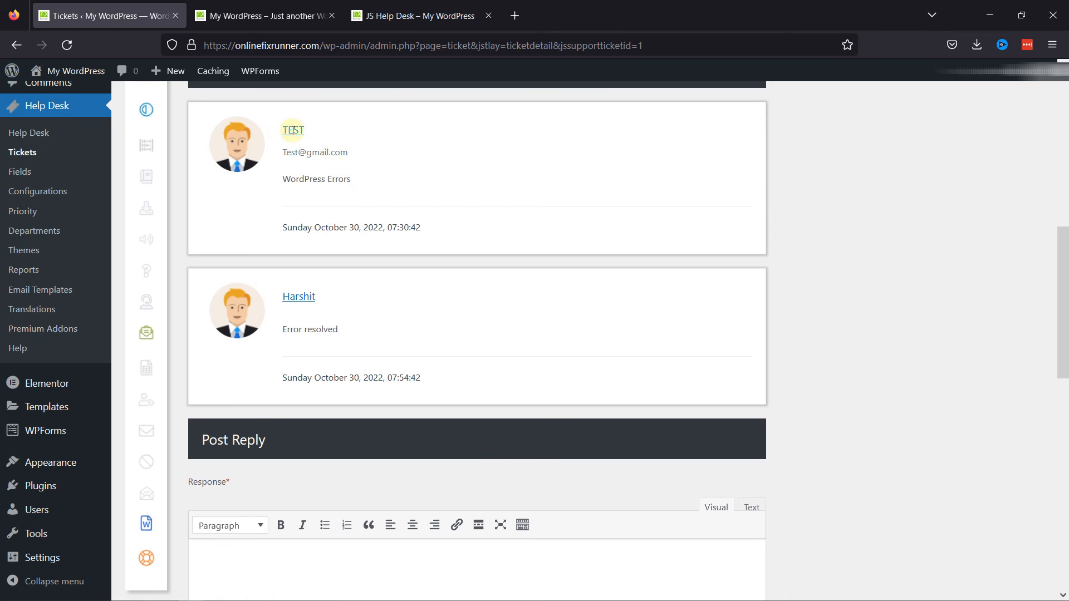
{"action": "scroll", "coordinate": [239, 149], "scroll_direction": "up", "scroll_amount": 9}
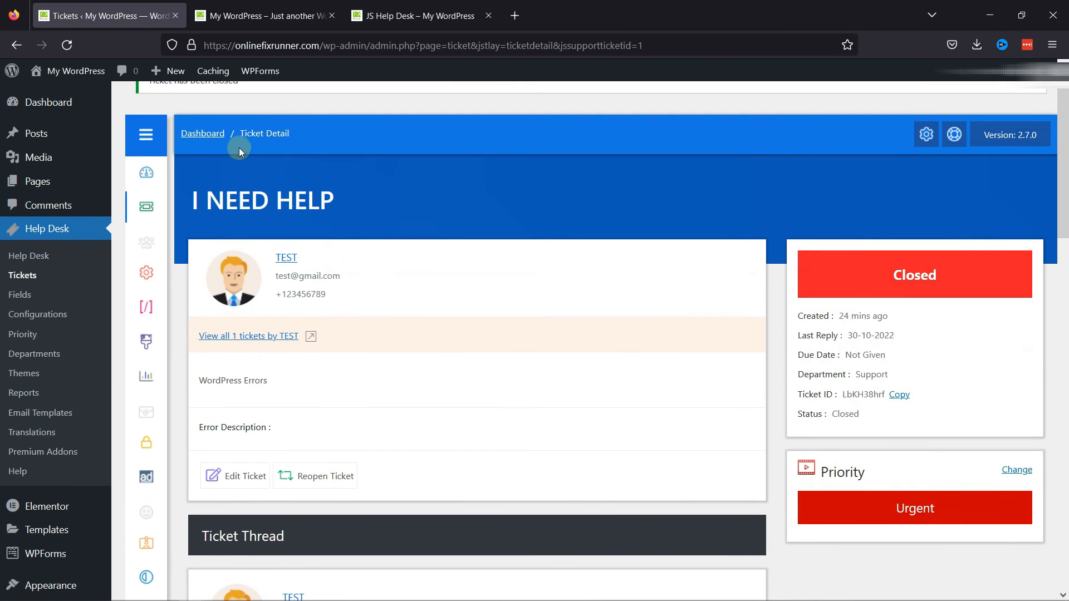
{"action": "mouse_move", "coordinate": [146, 208]}
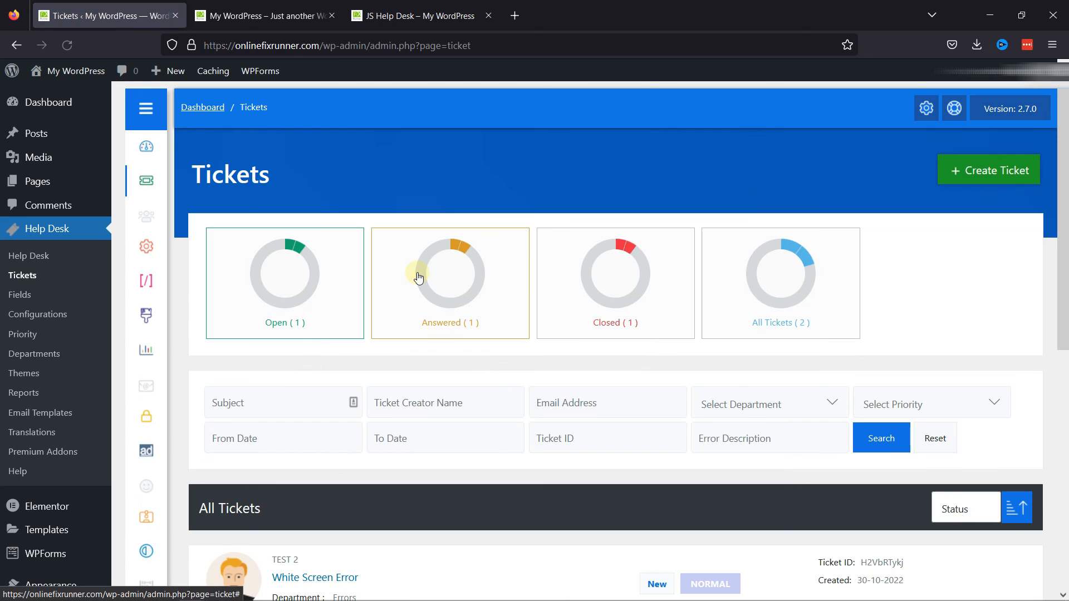
Review the Help Desk dashboard showing one new ticket, then go to Settings > Privacy
{"action": "scroll", "coordinate": [418, 279], "scroll_direction": "down", "scroll_amount": 3}
{"action": "scroll", "coordinate": [419, 278], "scroll_direction": "down", "scroll_amount": 1}
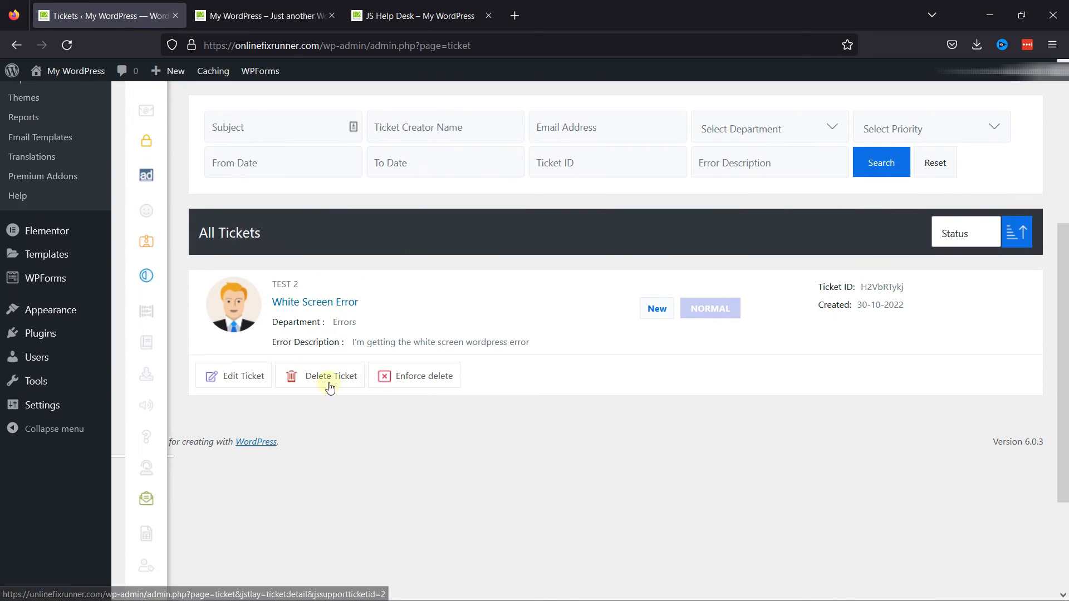
{"action": "scroll", "coordinate": [490, 312], "scroll_direction": "up", "scroll_amount": 5}
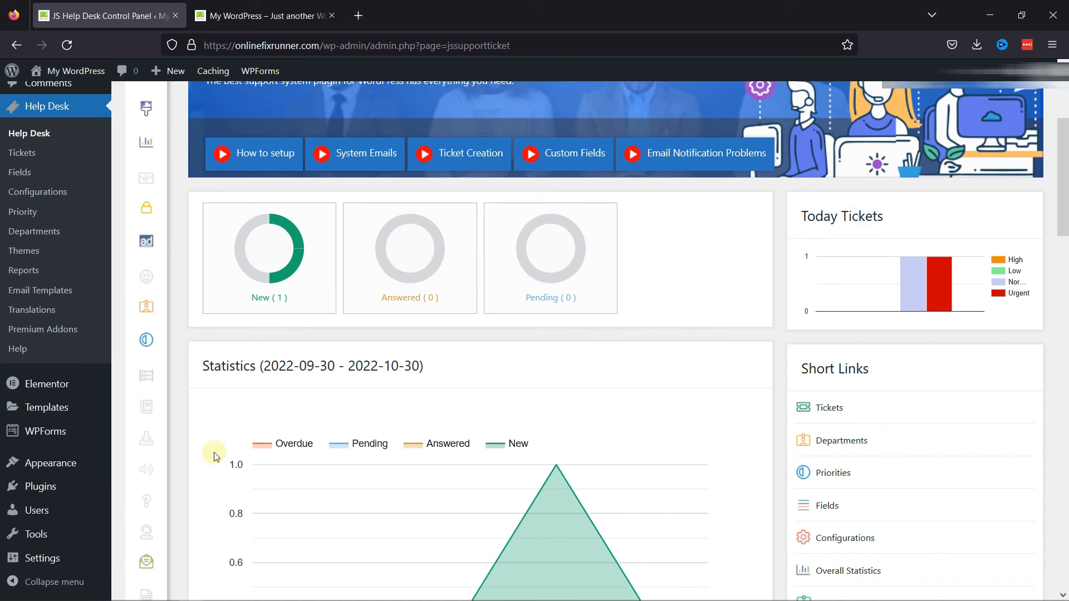
{"action": "mouse_move", "coordinate": [65, 558]}
{"action": "left_click", "coordinate": [129, 566]}
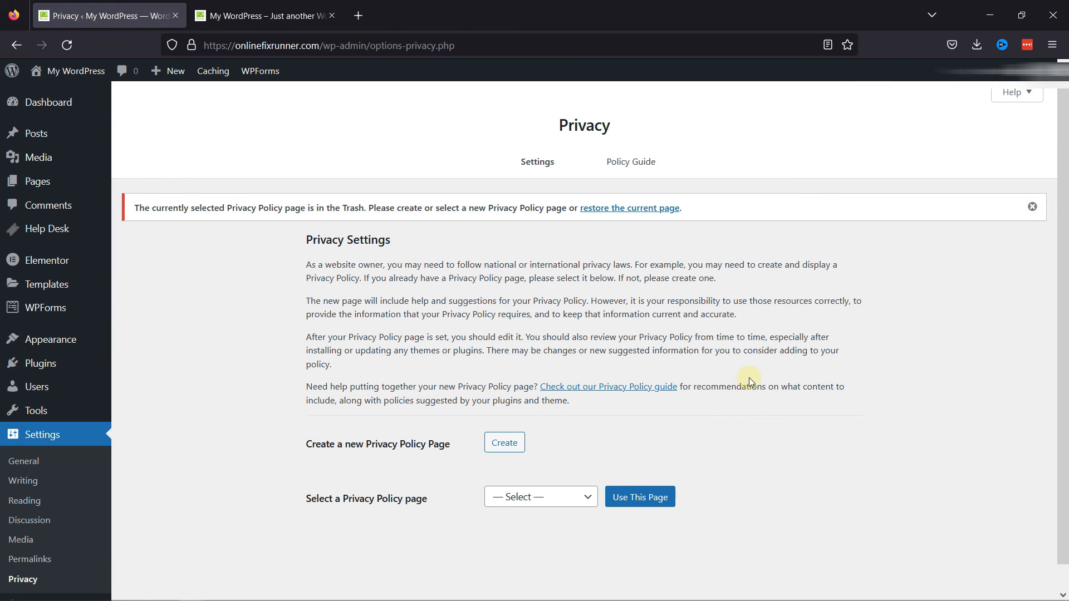
Dismiss the trashed-page warning and create a new Privacy Policy page from the suggested text
{"action": "left_click", "coordinate": [1032, 207]}
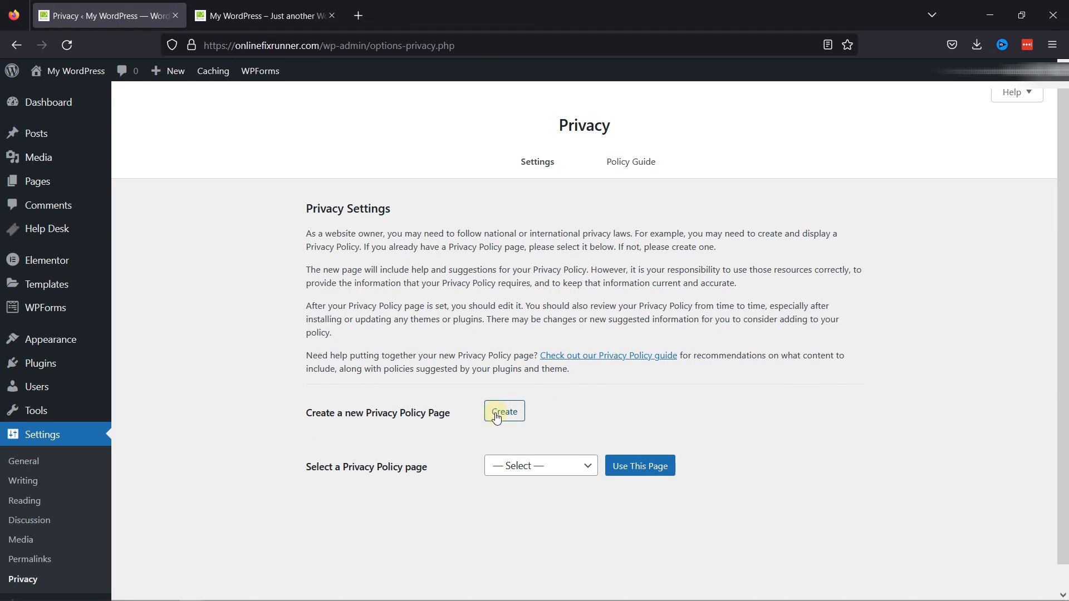
{"action": "left_click", "coordinate": [543, 466]}
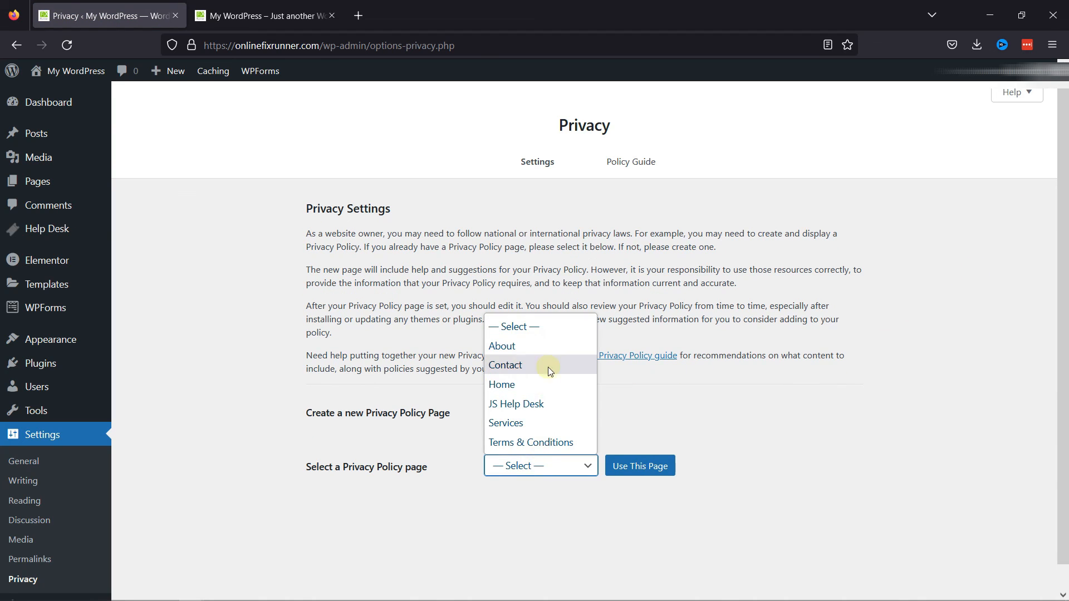
{"action": "left_click", "coordinate": [693, 428]}
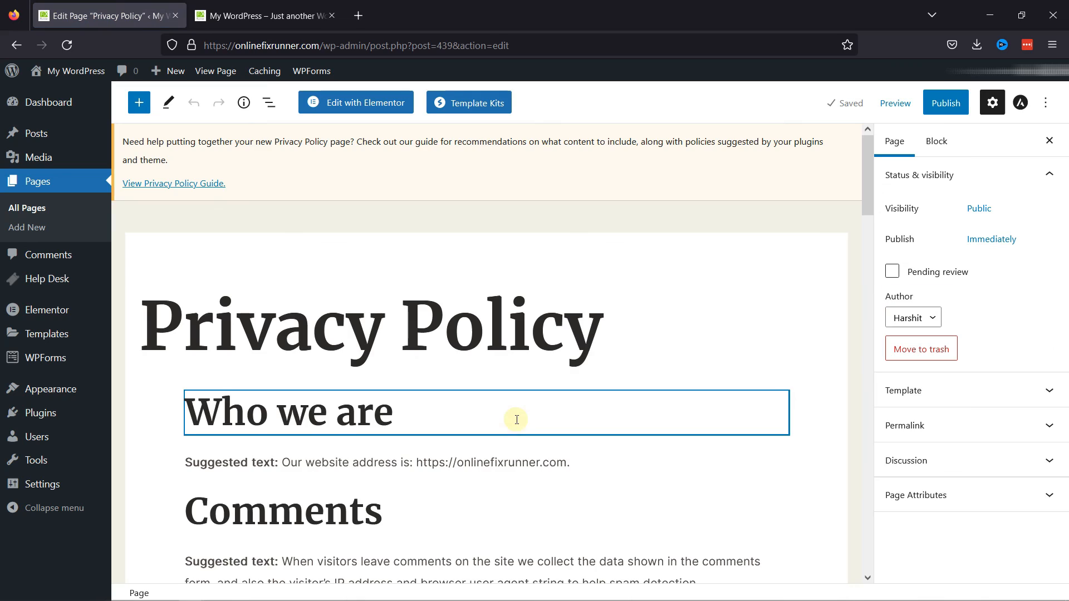
Review the suggested policy sections in the editor and publish the Privacy Policy page
{"action": "scroll", "coordinate": [517, 420], "scroll_direction": "down", "scroll_amount": 4}
{"action": "scroll", "coordinate": [517, 420], "scroll_direction": "down", "scroll_amount": 10}
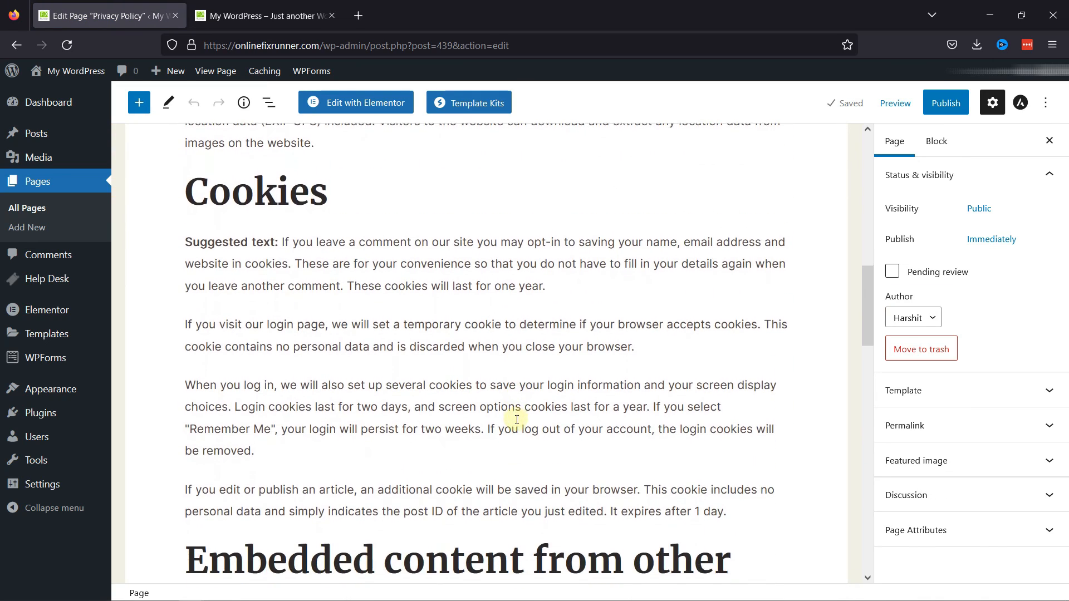
{"action": "scroll", "coordinate": [517, 419], "scroll_direction": "up", "scroll_amount": 15}
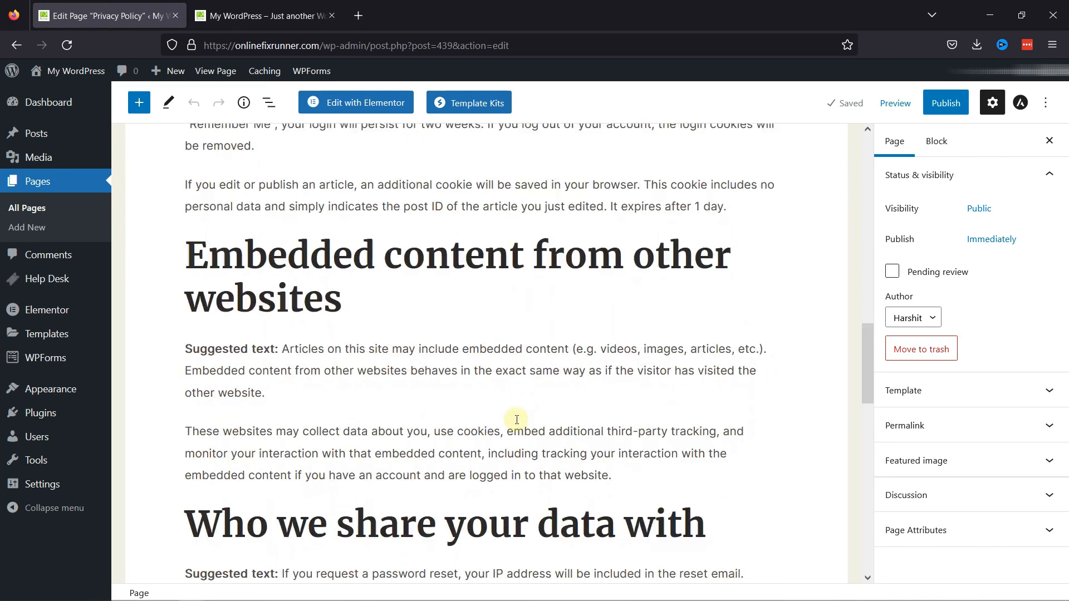
{"action": "scroll", "coordinate": [516, 420], "scroll_direction": "up", "scroll_amount": 2}
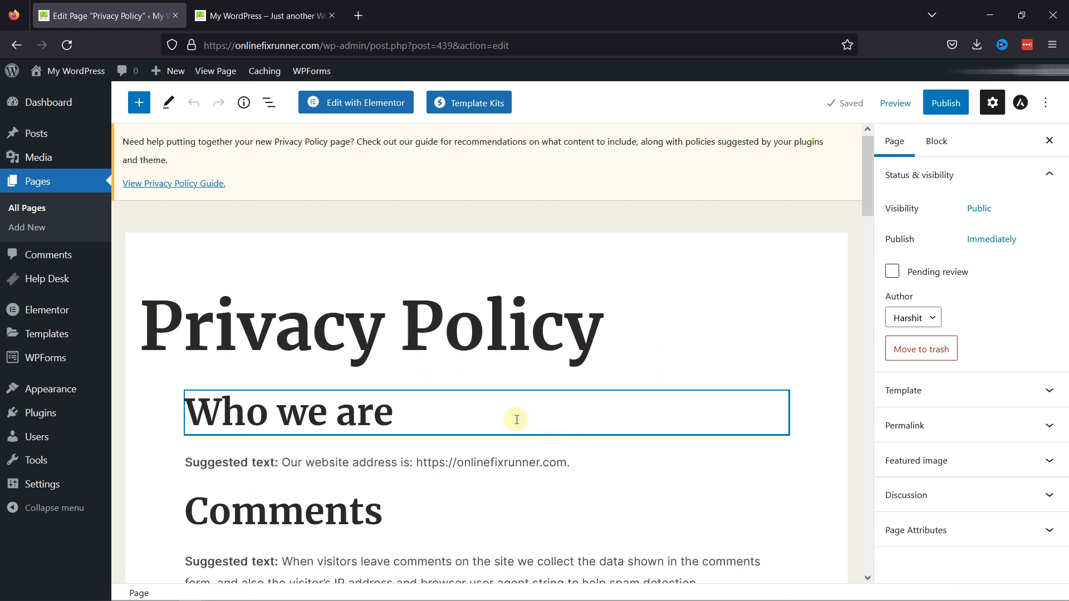
{"action": "left_click", "coordinate": [949, 110]}
{"action": "left_click", "coordinate": [949, 110]}
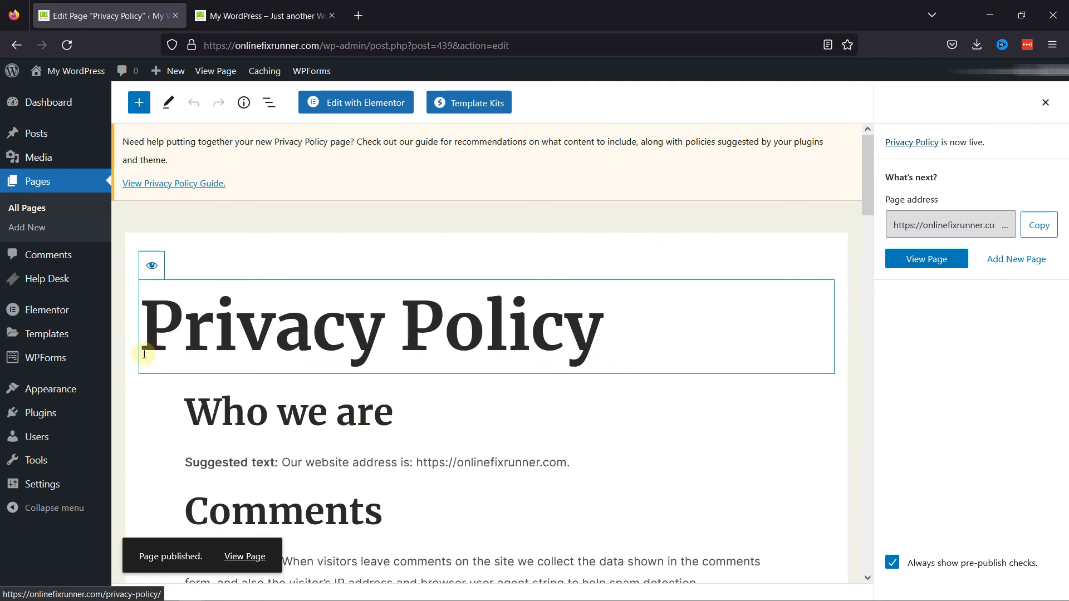
Add the Privacy Policy page to the Navigation menu after Help Desk and save the menu
{"action": "mouse_move", "coordinate": [77, 394]}
{"action": "left_click", "coordinate": [138, 451]}
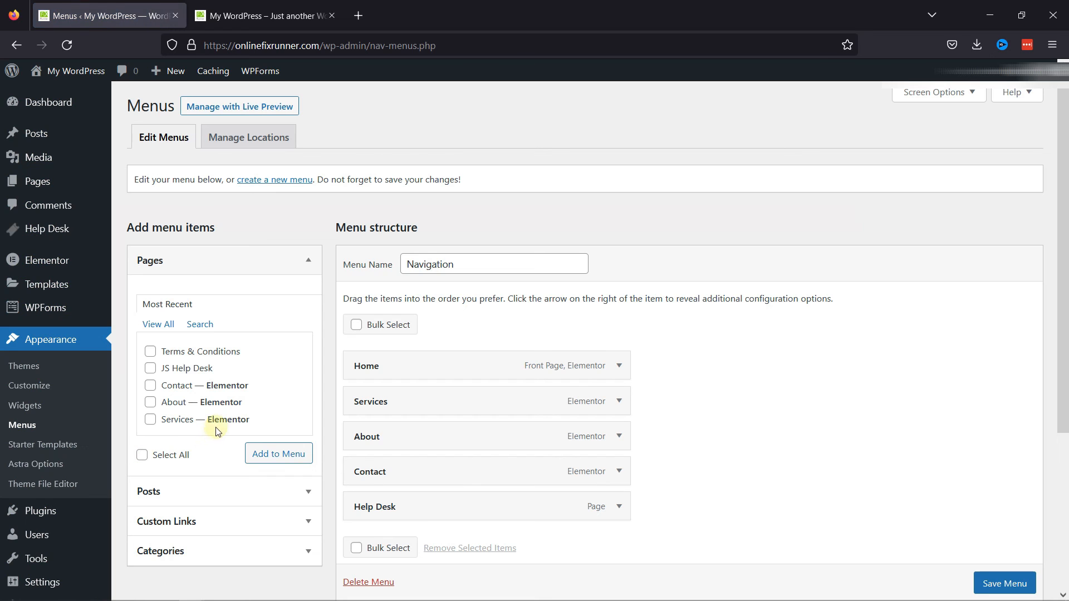
{"action": "left_click", "coordinate": [162, 325]}
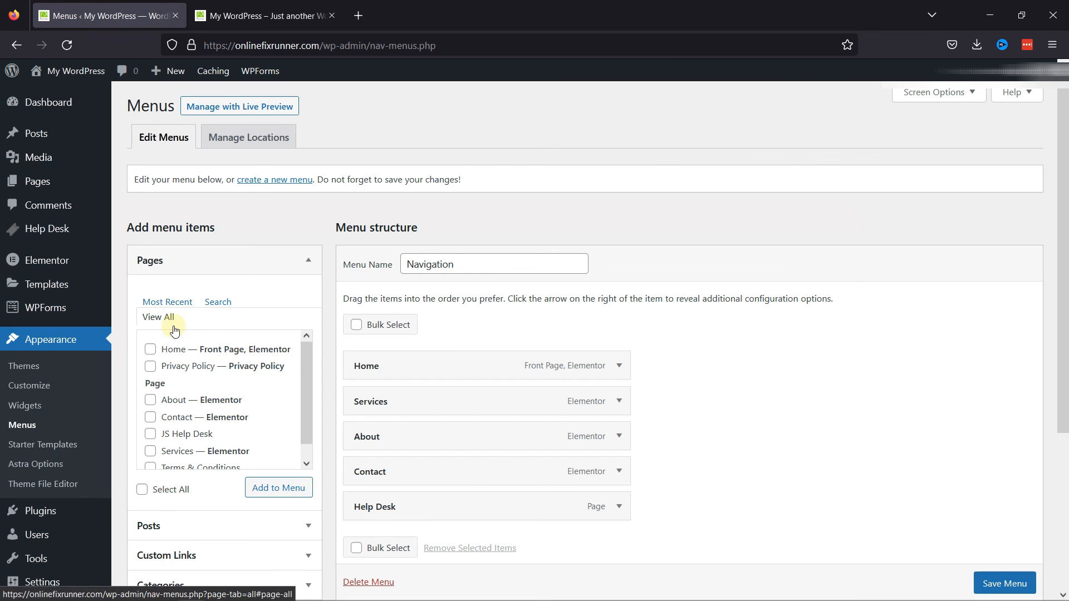
{"action": "left_click", "coordinate": [150, 368]}
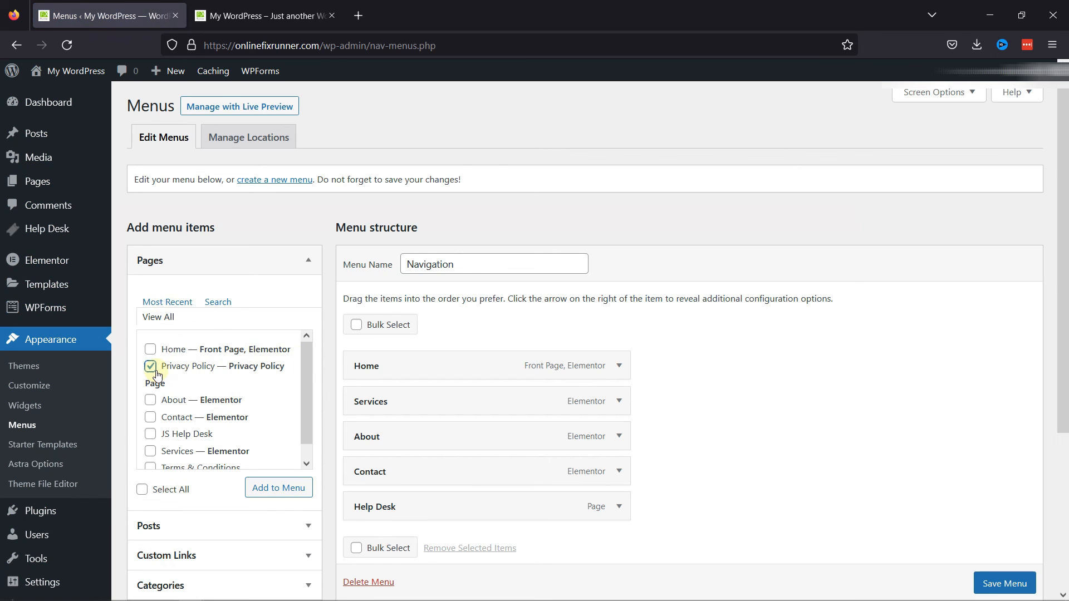
{"action": "left_click", "coordinate": [280, 489]}
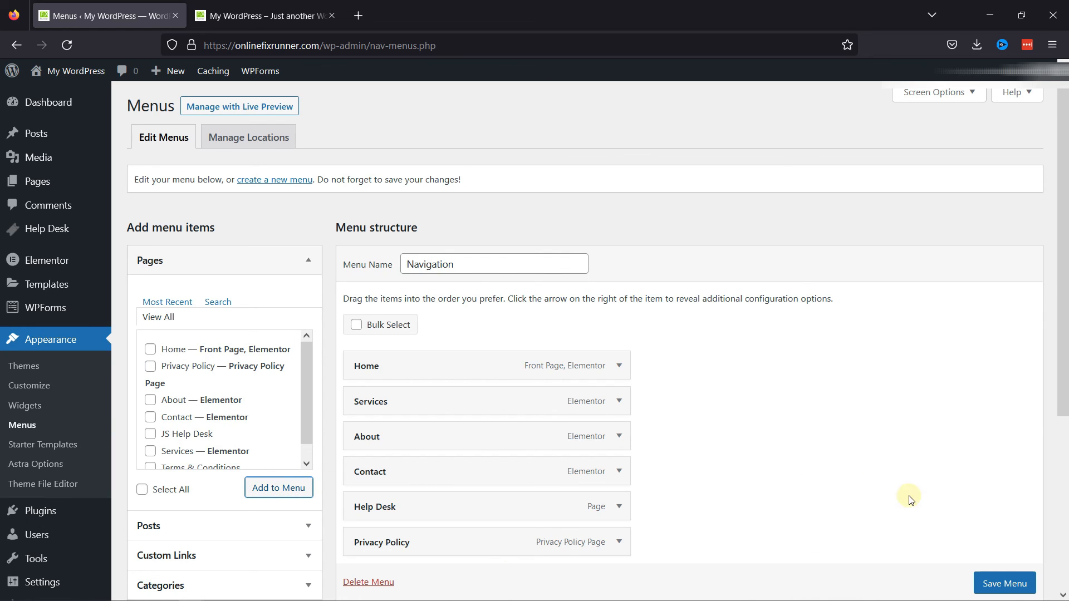
{"action": "left_click", "coordinate": [1001, 583]}
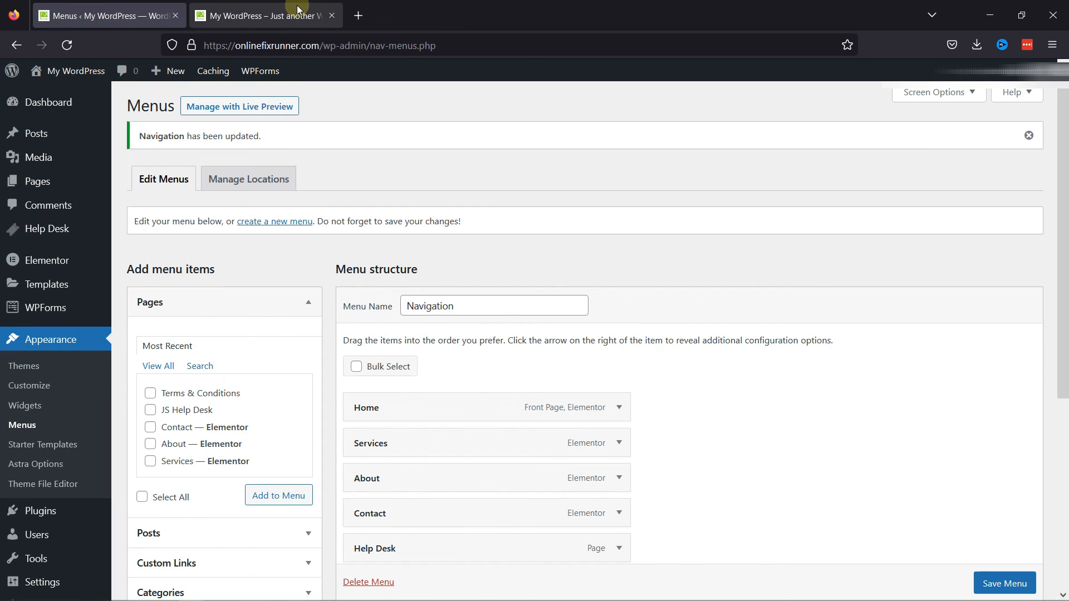
{"action": "left_click", "coordinate": [297, 9]}
{"action": "left_click", "coordinate": [66, 47]}
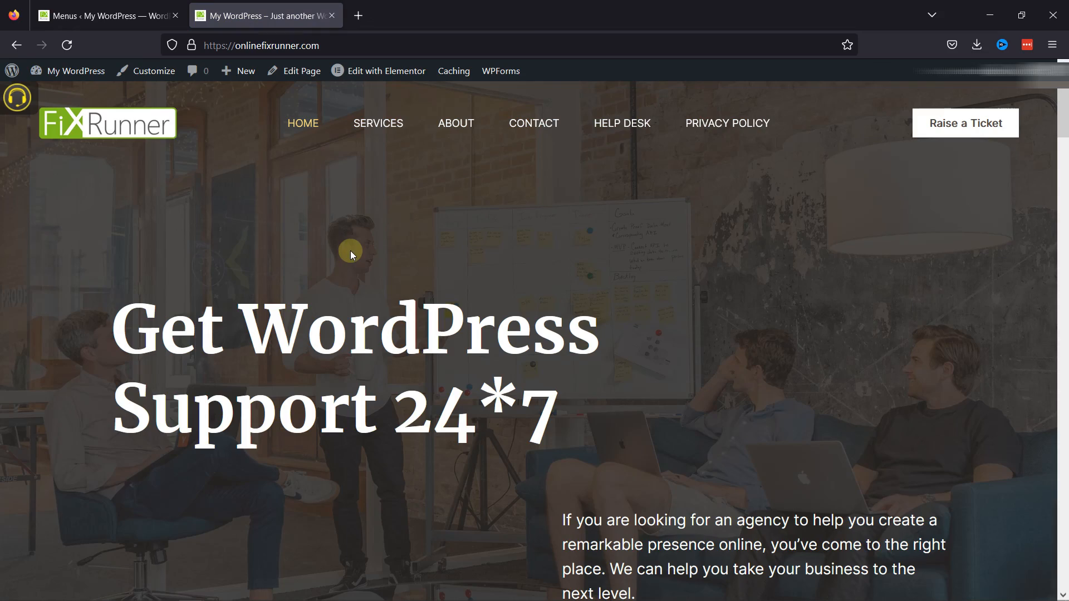
{"action": "left_click", "coordinate": [735, 124]}
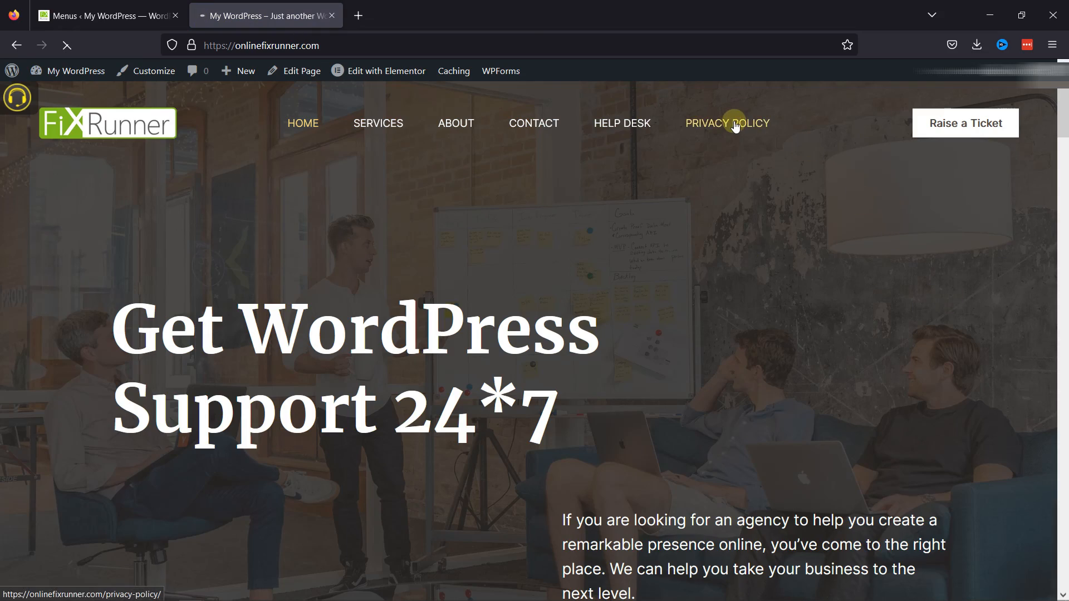
{"action": "scroll", "coordinate": [565, 385], "scroll_direction": "down", "scroll_amount": 10}
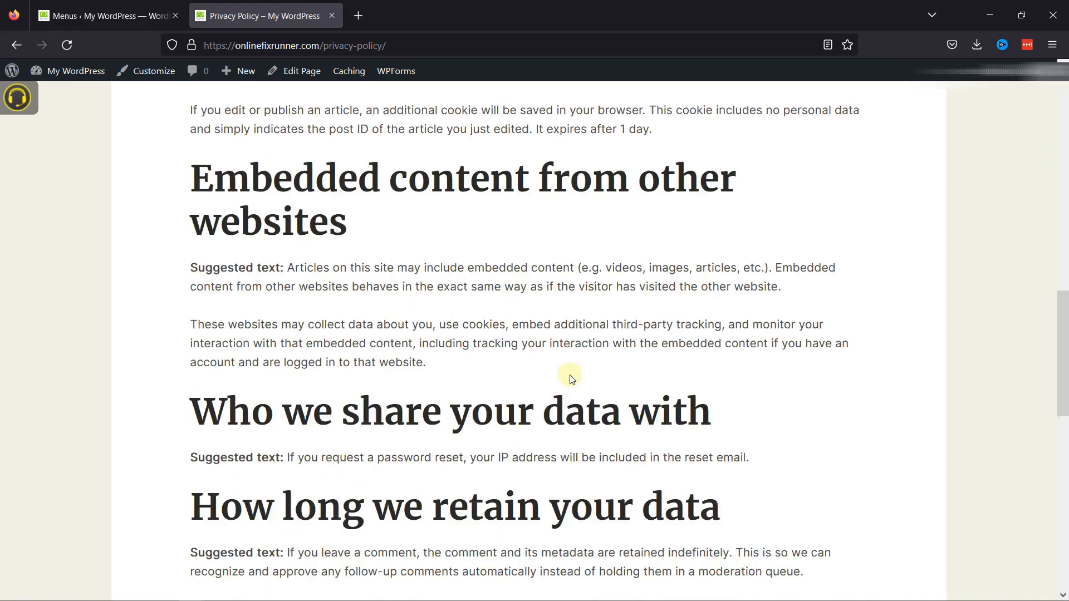
{"action": "scroll", "coordinate": [570, 378], "scroll_direction": "up", "scroll_amount": 15}
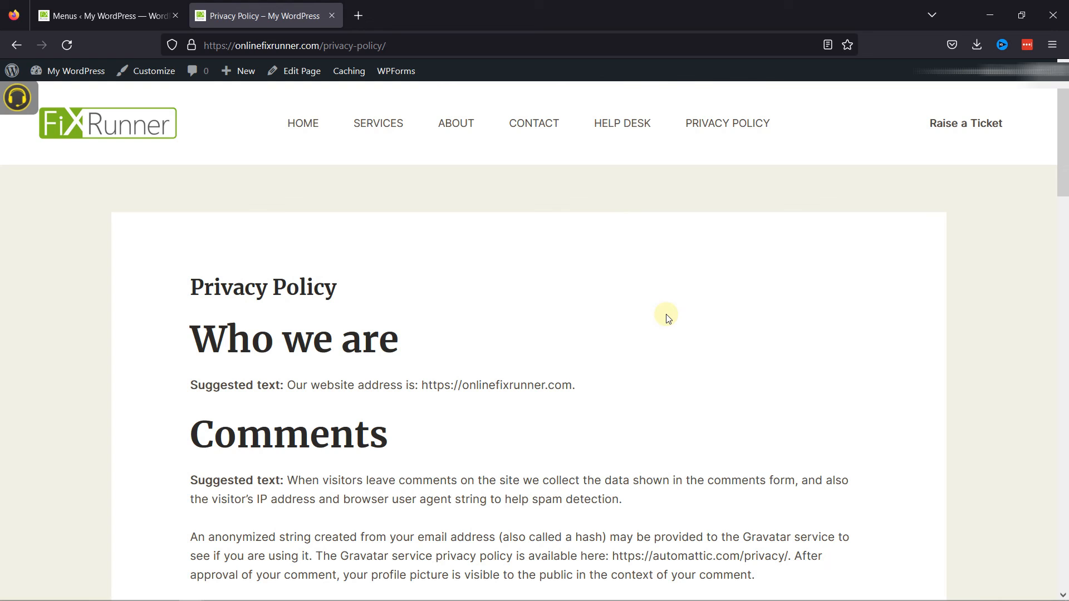
{"action": "left_click", "coordinate": [134, 13]}
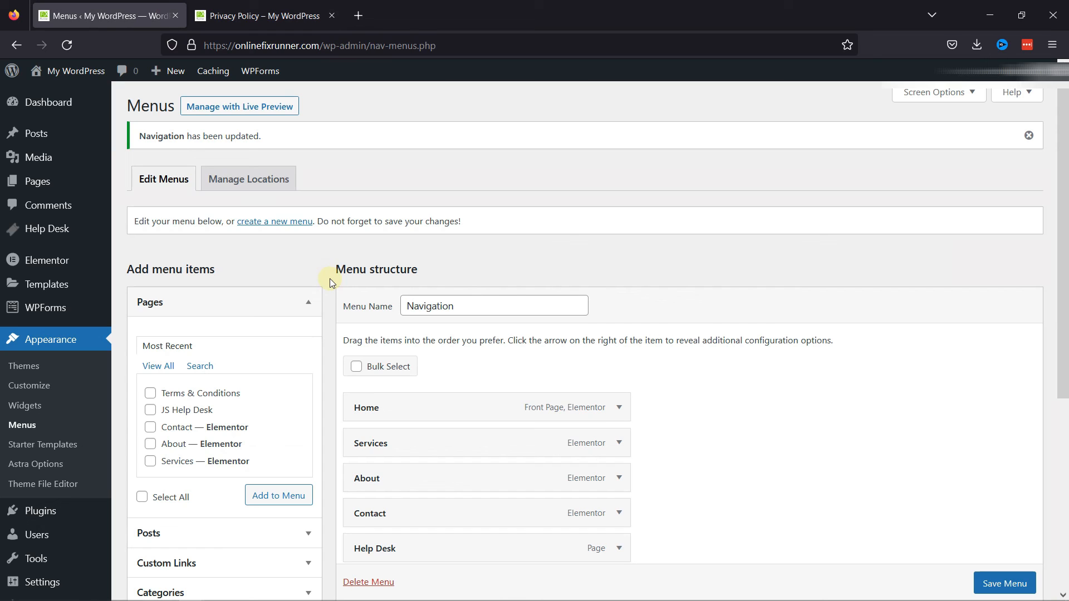
Search plugins for 'cooki', then install and activate CookieYes GDPR Cookie Consent
{"action": "mouse_move", "coordinate": [74, 519]}
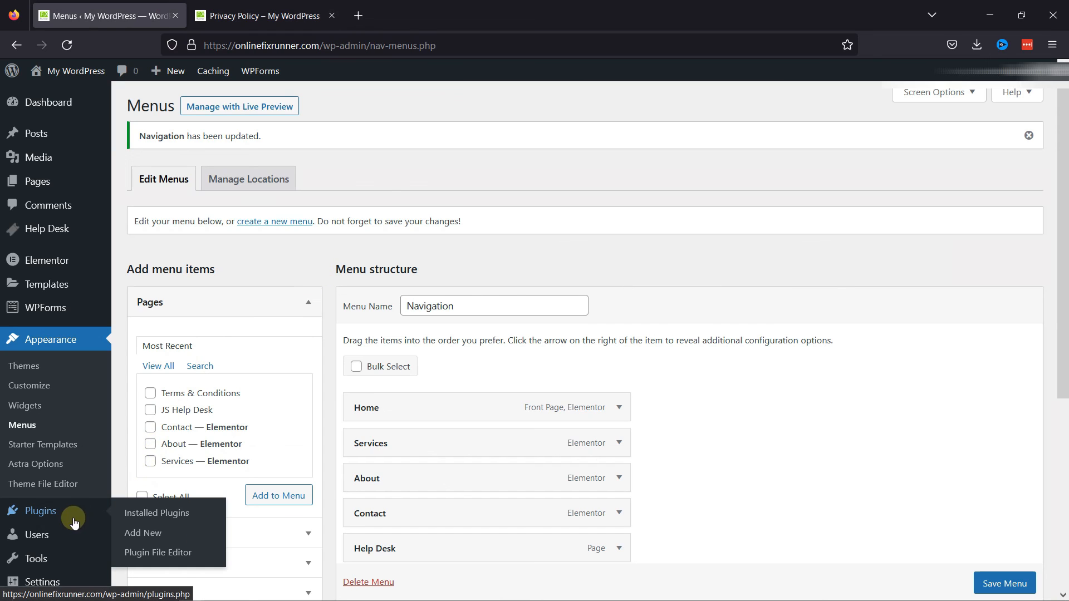
{"action": "left_click", "coordinate": [153, 535]}
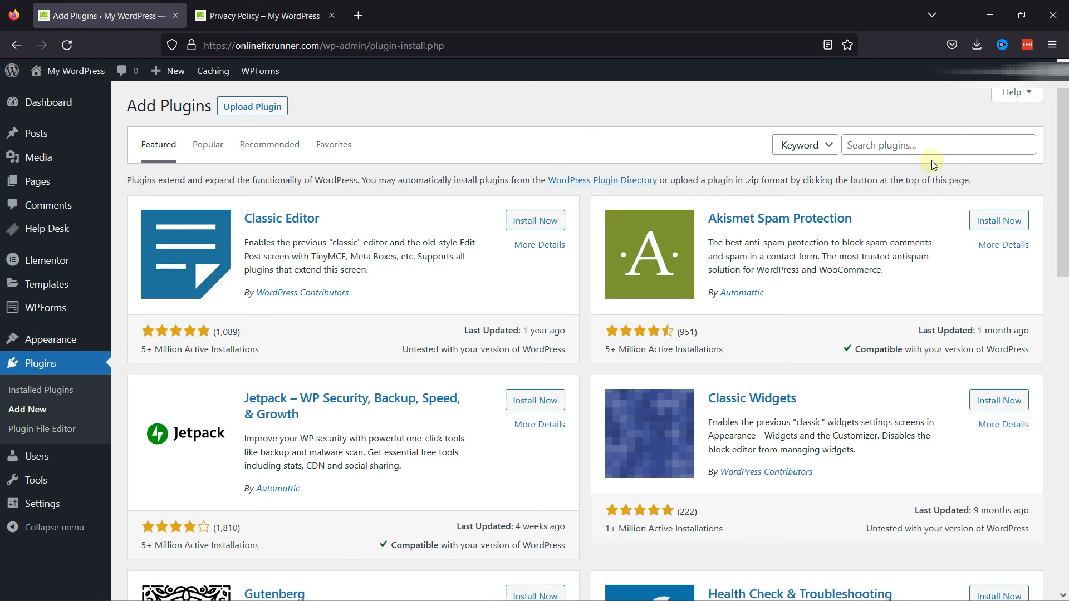
{"action": "left_click", "coordinate": [939, 154]}
{"action": "type", "text": "cookies"}
{"action": "key", "text": "Return"}
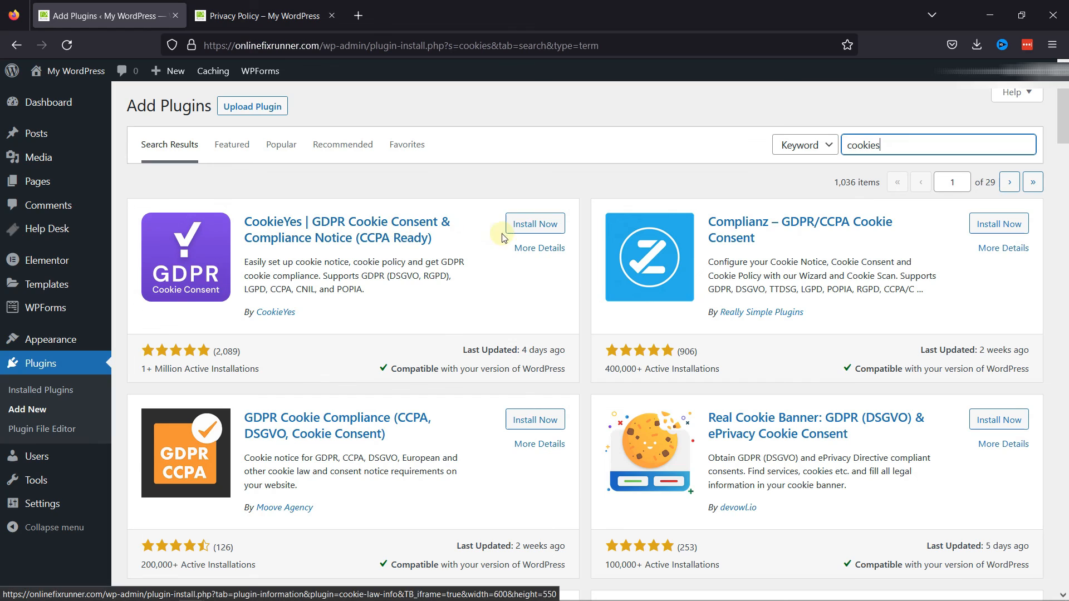
{"action": "left_click", "coordinate": [519, 225]}
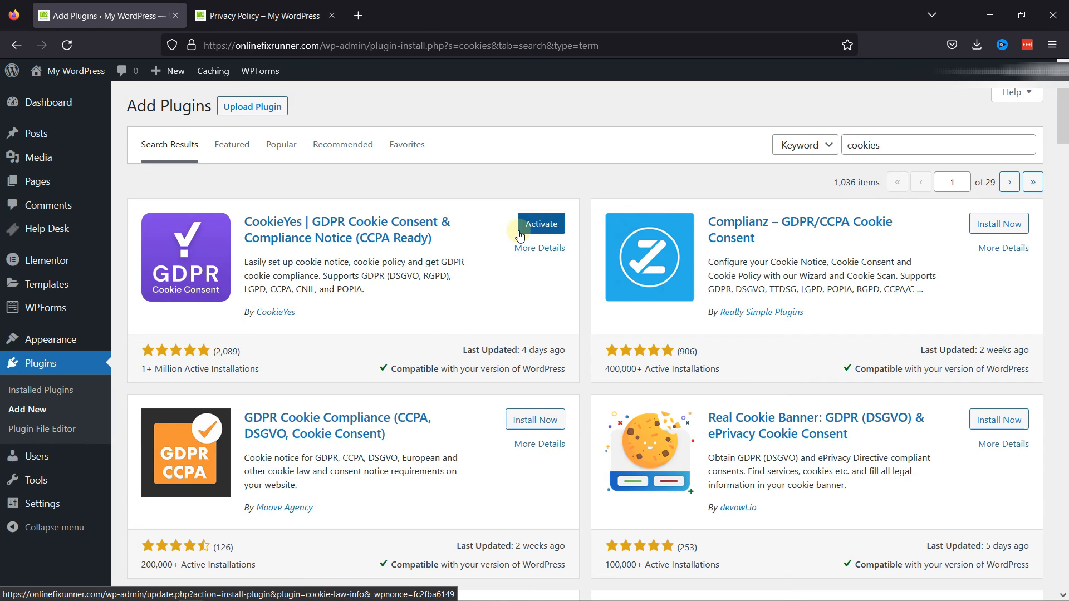
{"action": "left_click", "coordinate": [522, 234]}
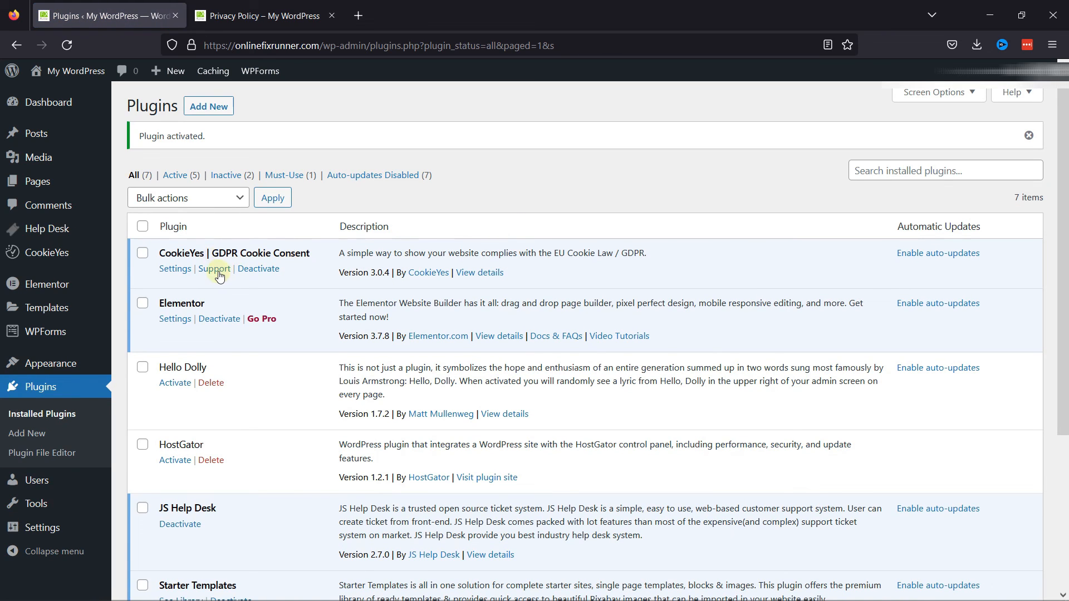
Open the CookieYes dashboard, dismiss the 'Connect your website' notice, and go to the Cookie Banner tab
{"action": "left_click", "coordinate": [62, 254]}
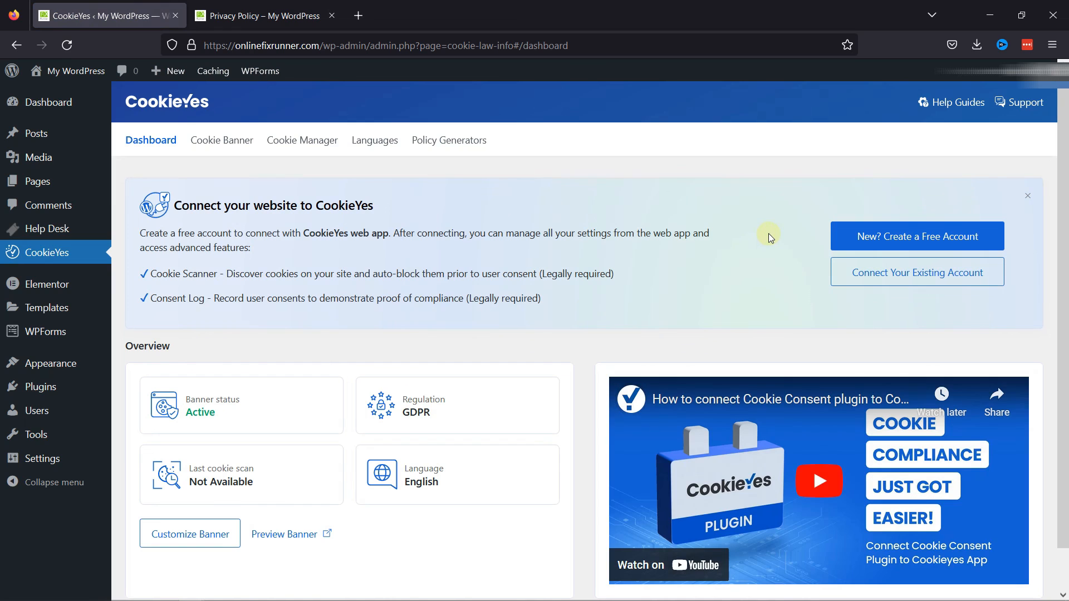
{"action": "left_click", "coordinate": [1028, 195]}
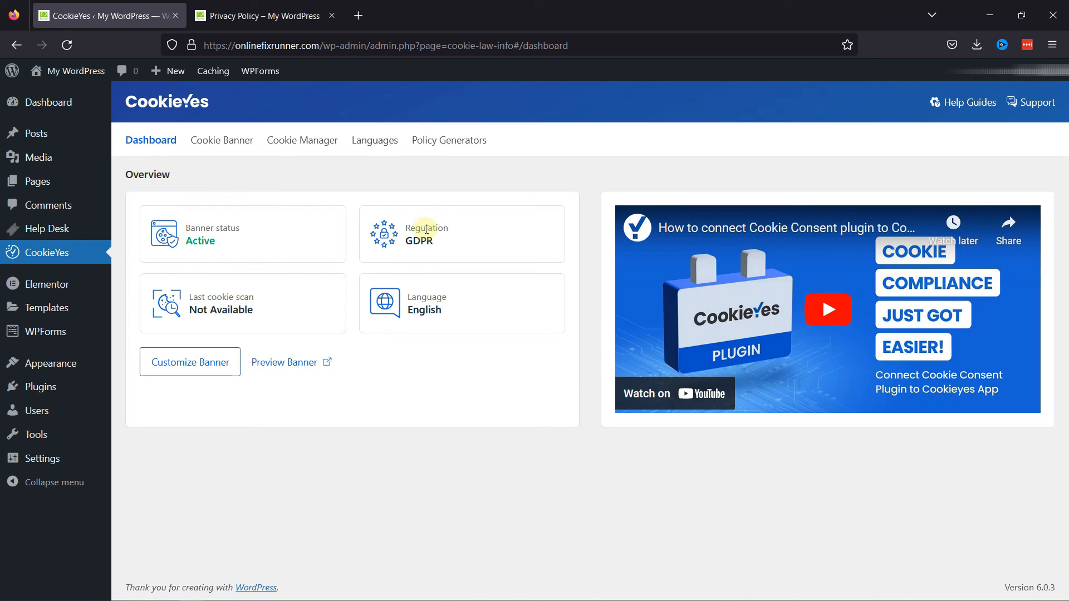
{"action": "left_click", "coordinate": [240, 146]}
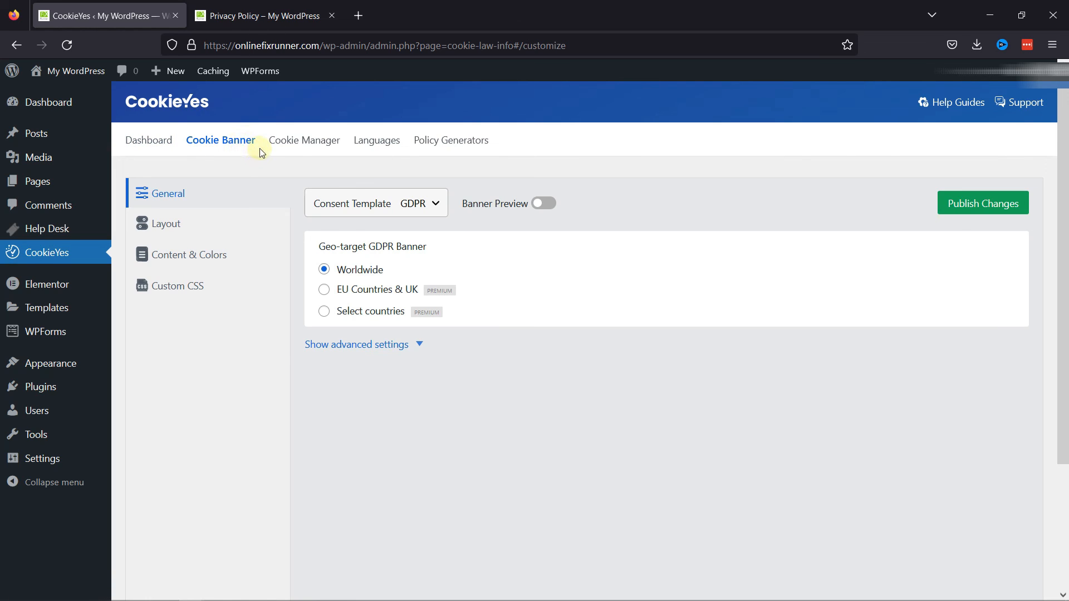
Turn on the banner preview and set the layout to a bottom-right box
{"action": "left_click", "coordinate": [546, 204]}
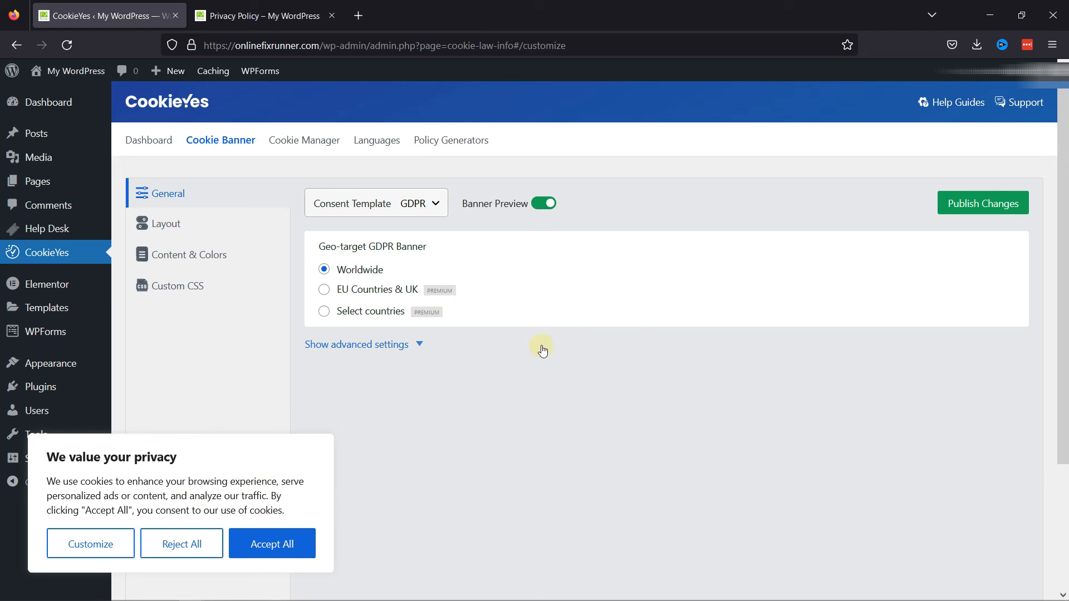
{"action": "left_click", "coordinate": [218, 234]}
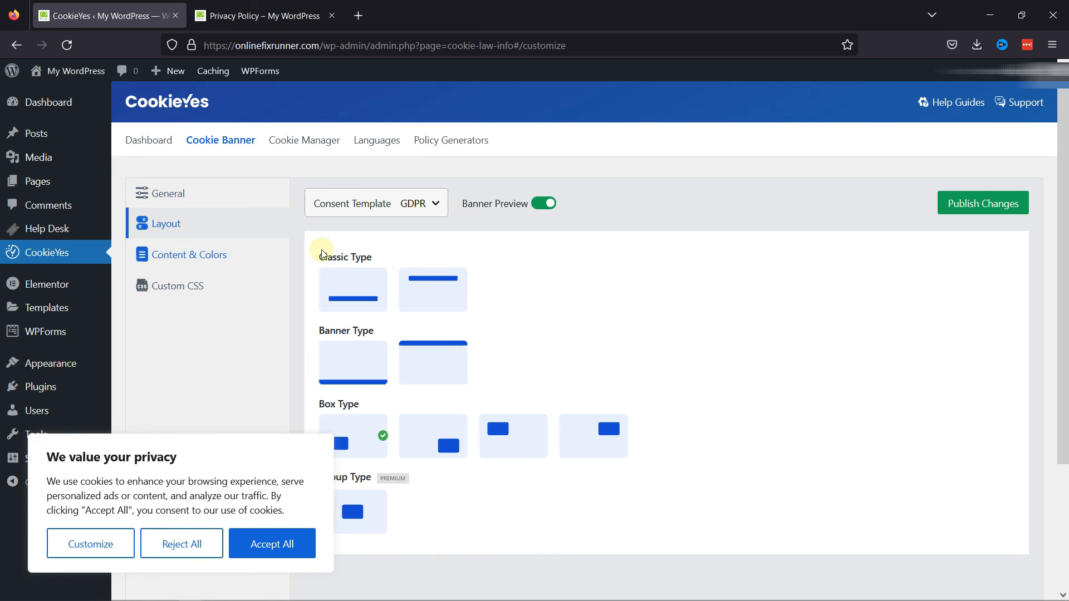
{"action": "scroll", "coordinate": [445, 367], "scroll_direction": "down", "scroll_amount": 2}
{"action": "left_click", "coordinate": [448, 355]}
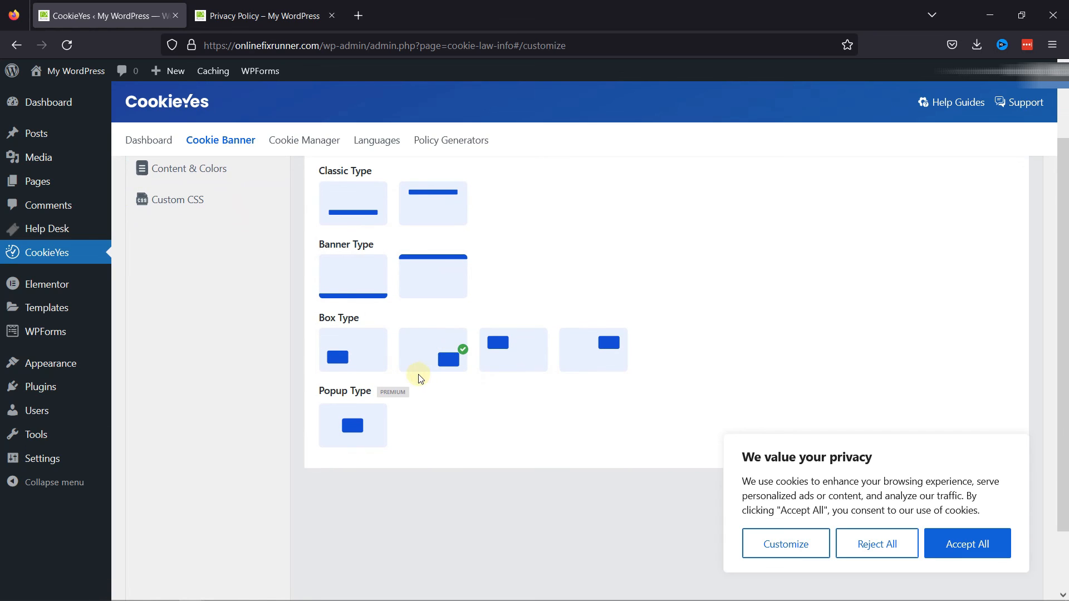
{"action": "scroll", "coordinate": [420, 379], "scroll_direction": "up", "scroll_amount": 2}
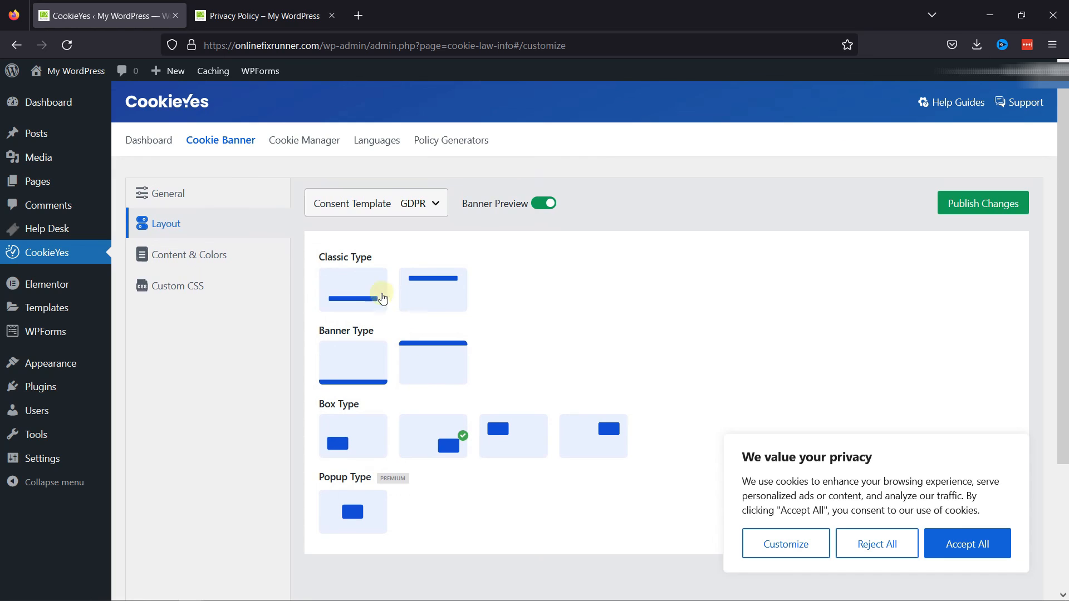
Switch the banner to the Dark colour scheme, publish the changes, and open Cookie Manager
{"action": "left_click", "coordinate": [236, 257]}
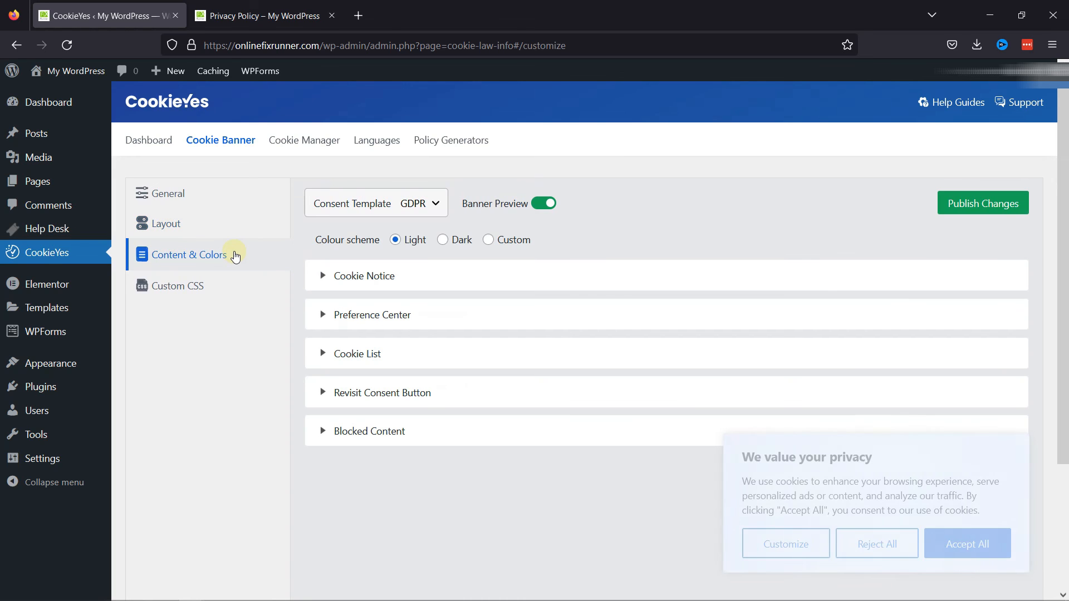
{"action": "left_click", "coordinate": [444, 240]}
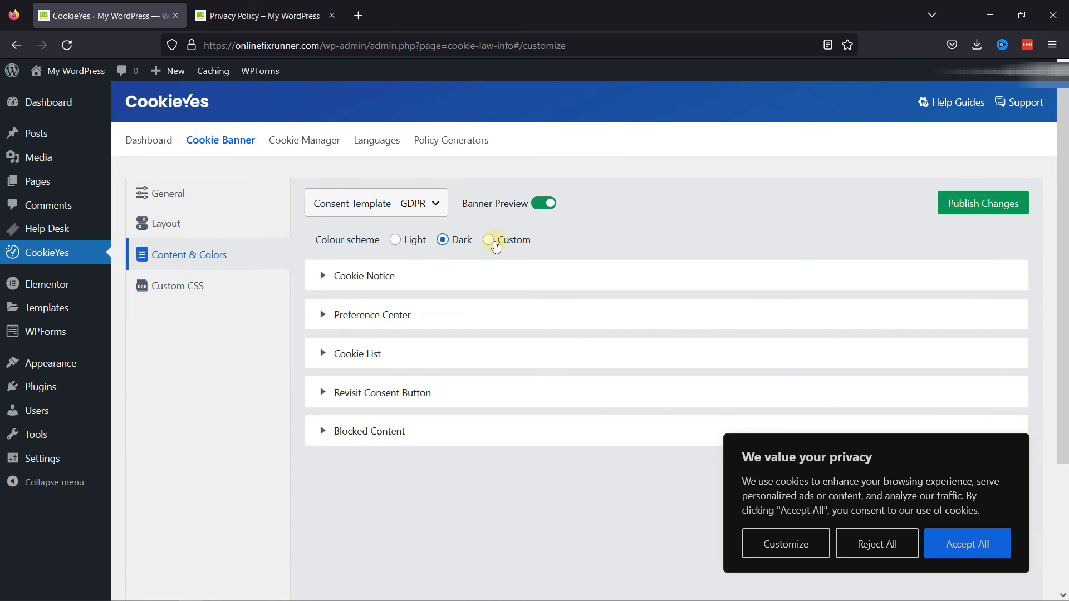
{"action": "left_click", "coordinate": [489, 240]}
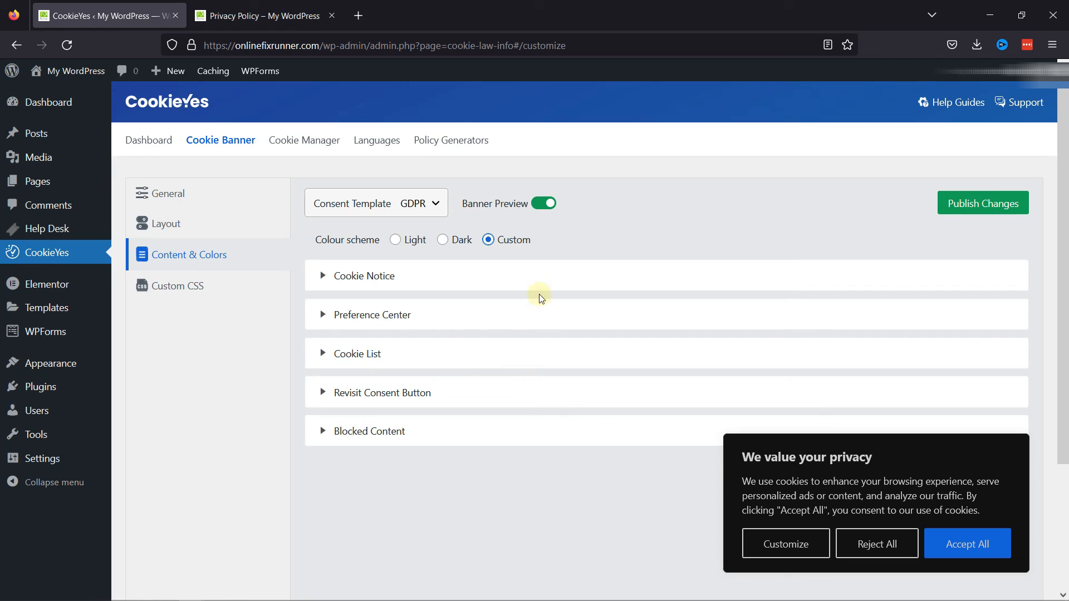
{"action": "left_click", "coordinate": [443, 241]}
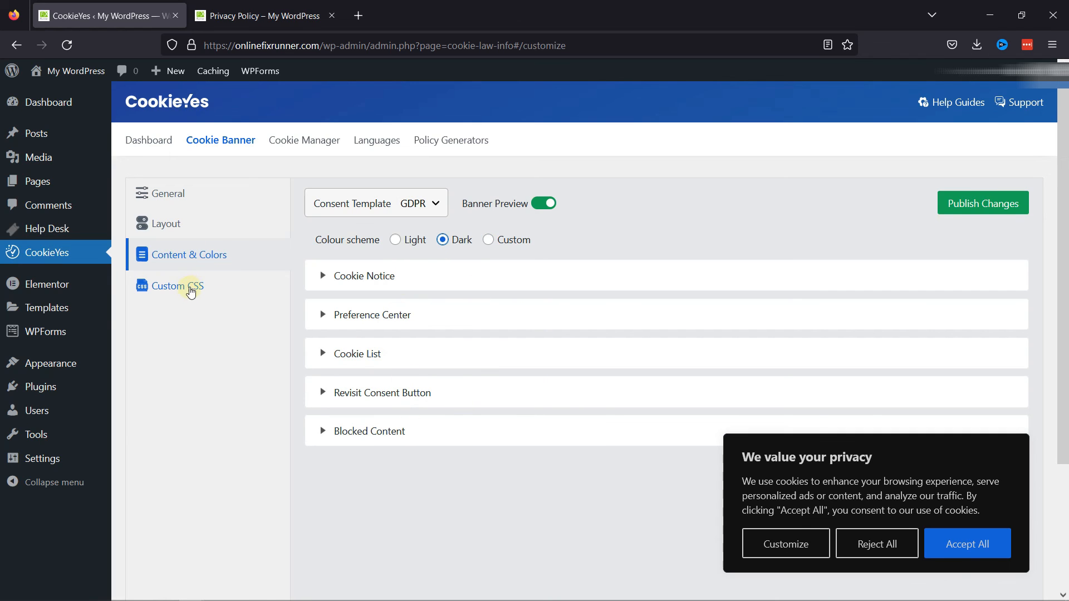
{"action": "left_click", "coordinate": [946, 205]}
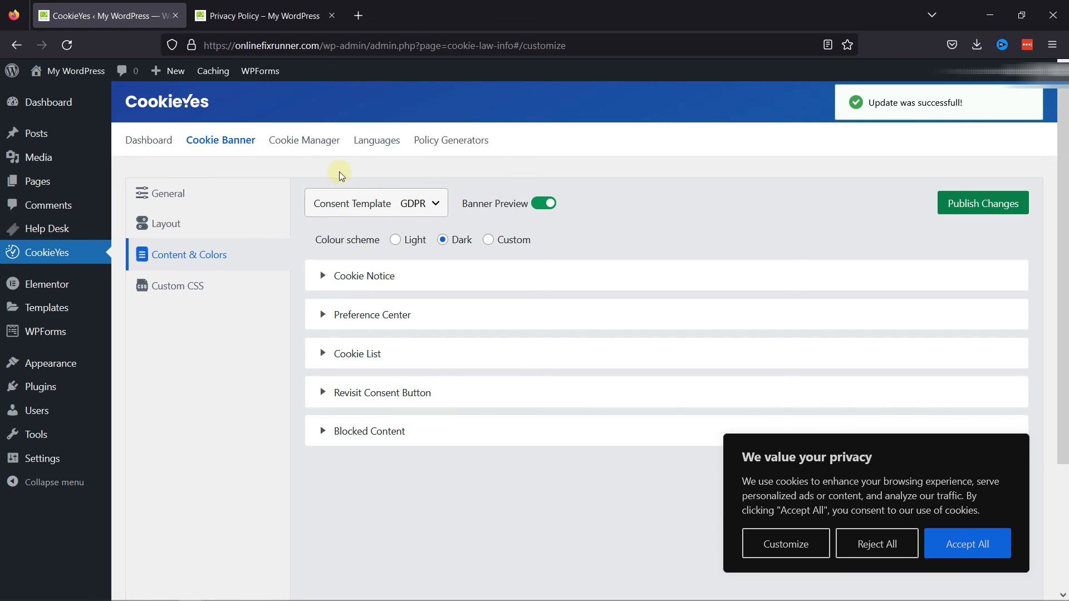
{"action": "left_click", "coordinate": [324, 146]}
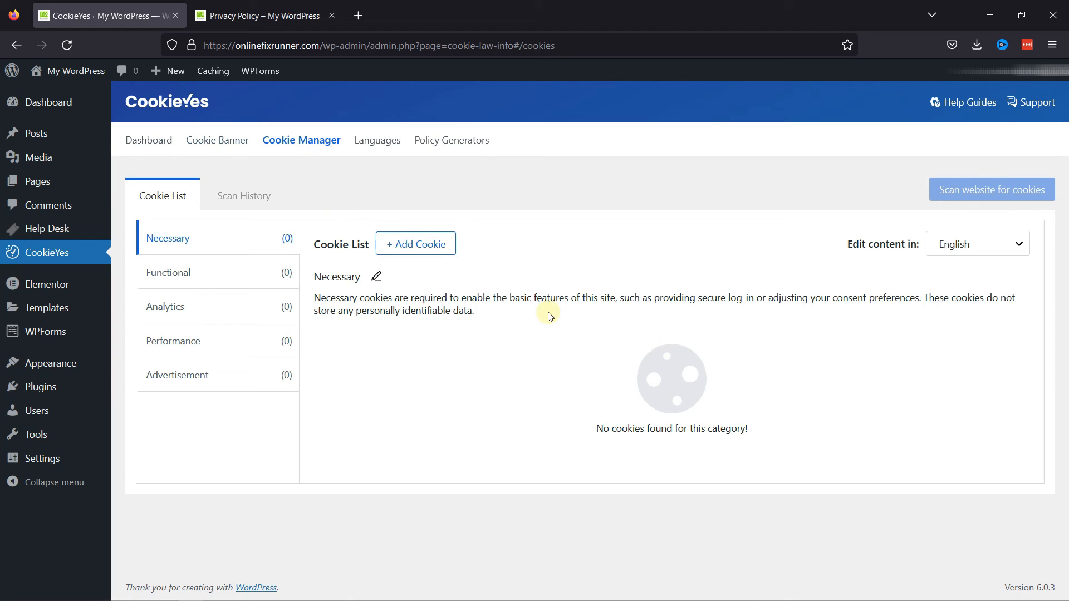
Look through the CookieYes Languages and Policy Generators tabs, then return to the Dashboard
{"action": "left_click", "coordinate": [388, 148]}
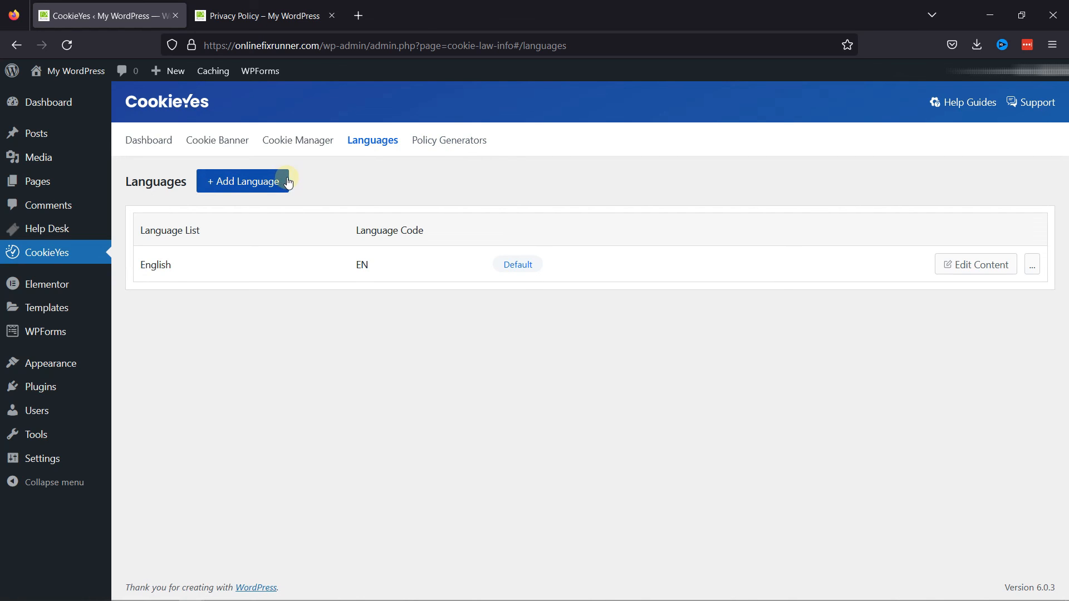
{"action": "left_click", "coordinate": [469, 146]}
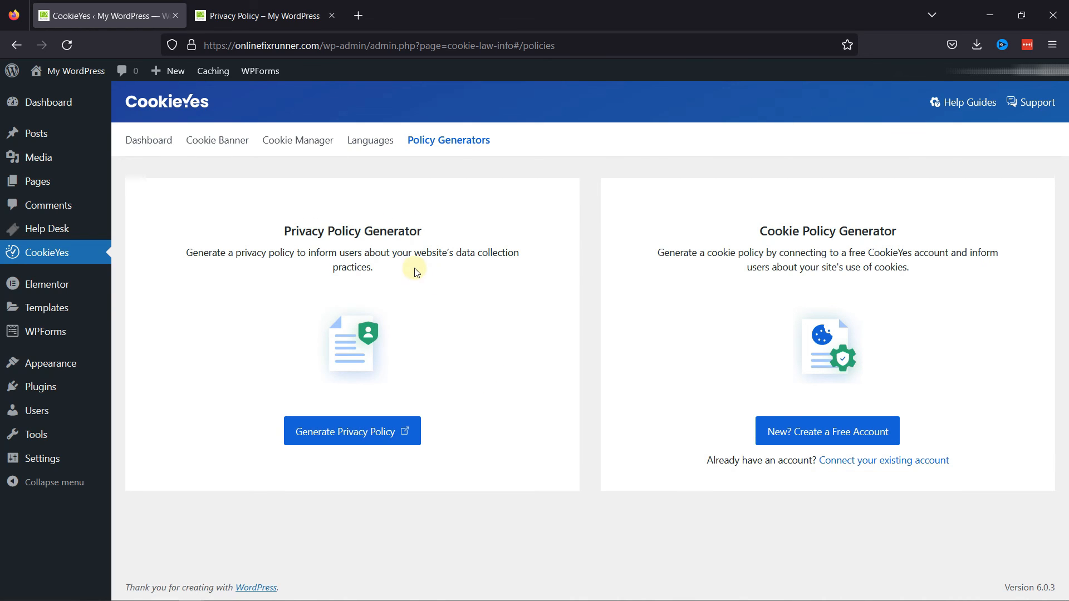
{"action": "left_click", "coordinate": [158, 142]}
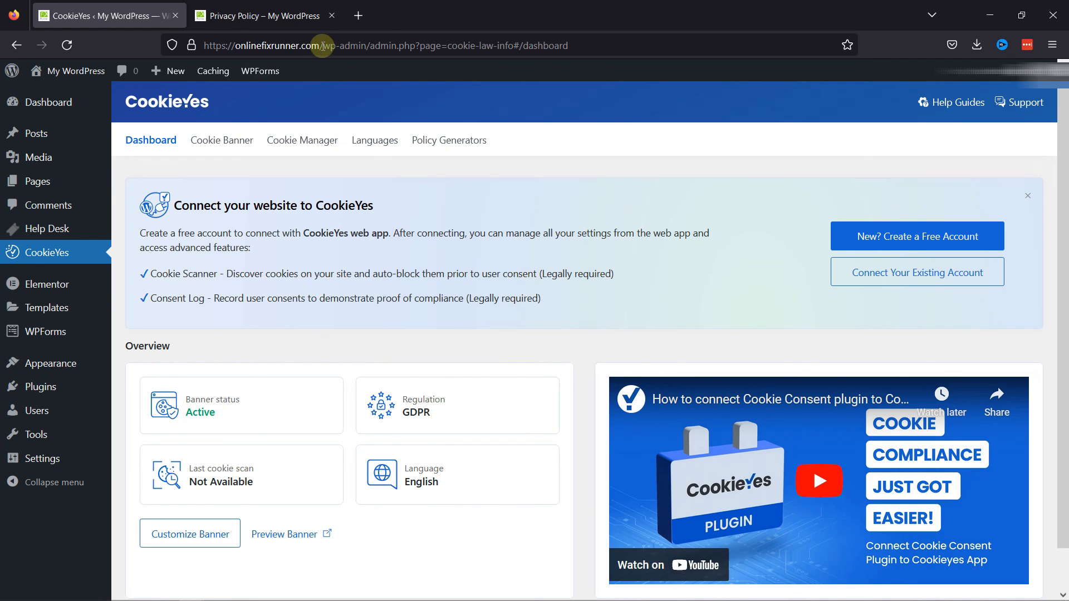
Load the copied onlinefixrunner.com address in a new Firefox private window
{"action": "left_click_drag", "start_coordinate": [322, 46], "coordinate": [189, 44]}
{"action": "key", "text": "ctrl+c"}
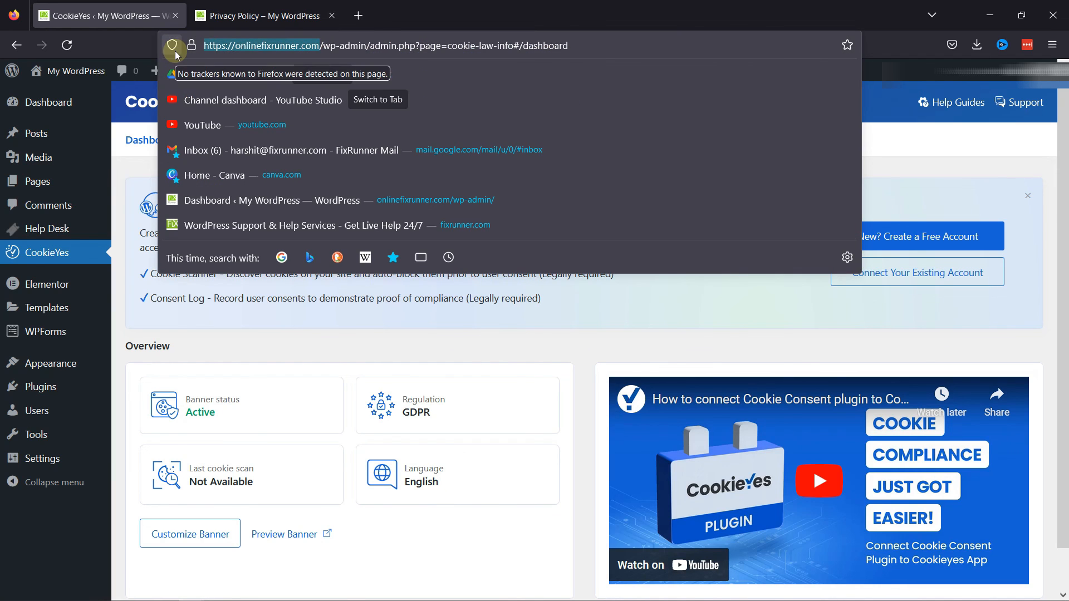
{"action": "left_click", "coordinate": [456, 359]}
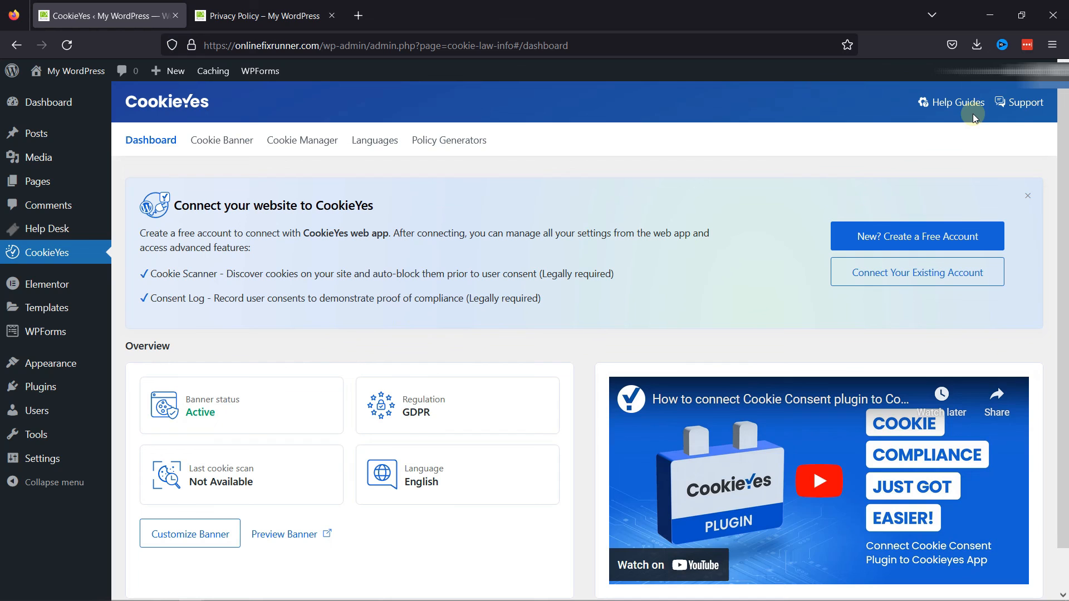
{"action": "left_click", "coordinate": [1053, 45]}
{"action": "left_click", "coordinate": [980, 145]}
{"action": "key", "text": "ctrl+v"}
{"action": "key", "text": "Return"}
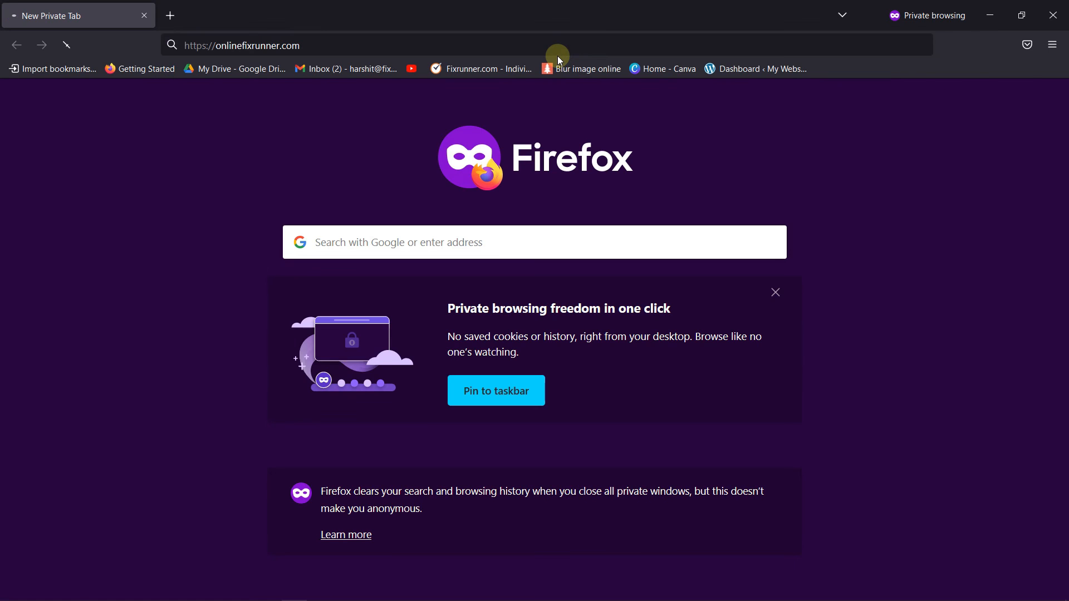